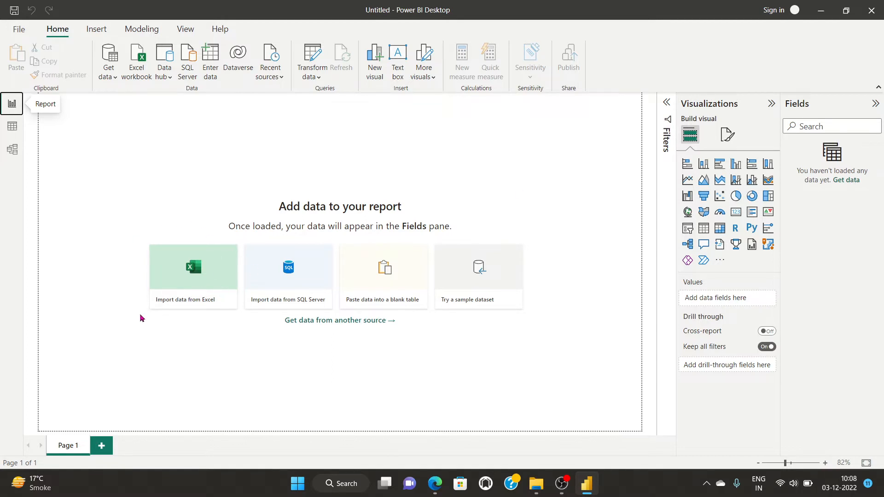
Load the Customer Details sheet from Customer Details.xlsx using the Excel Workbook connector.
click(114, 76)
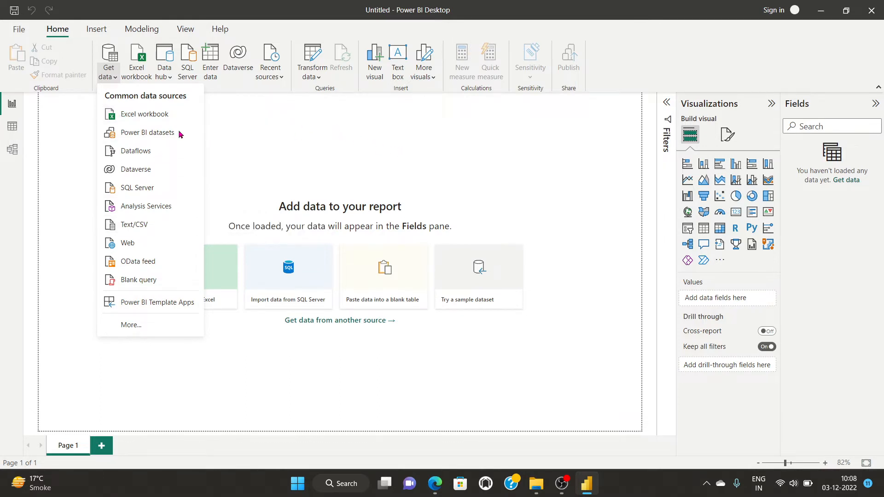
click(853, 202)
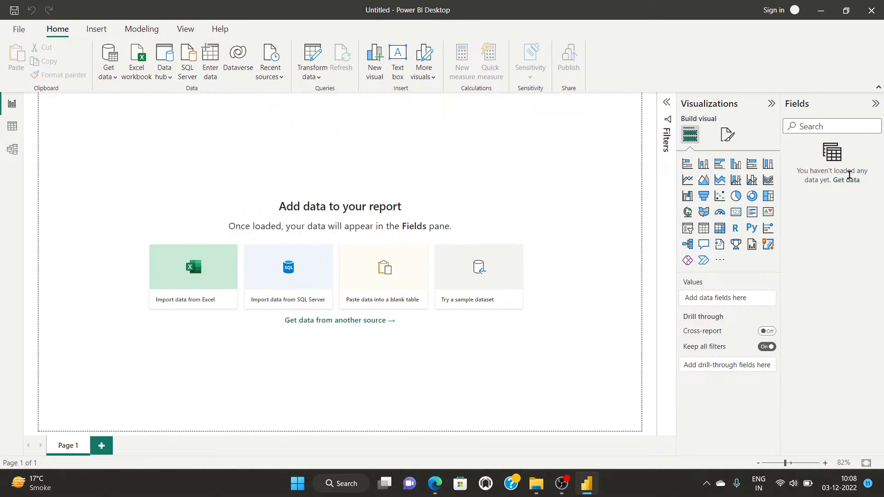
click(850, 182)
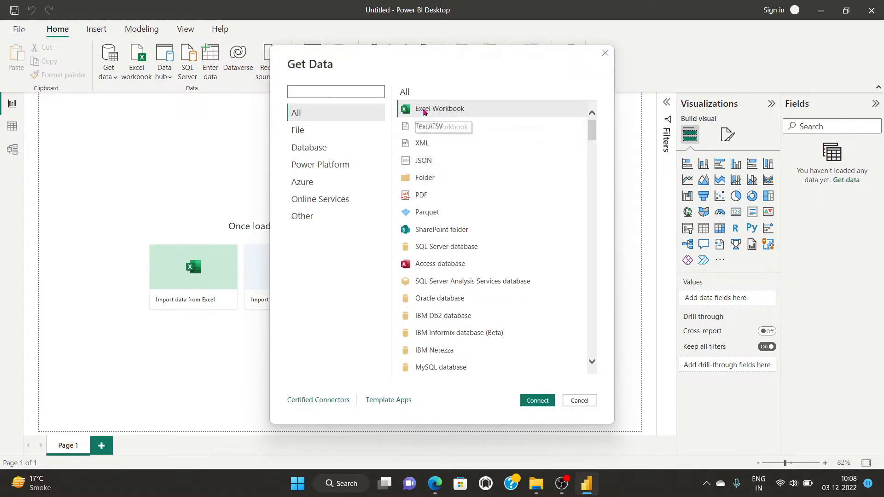
click(534, 400)
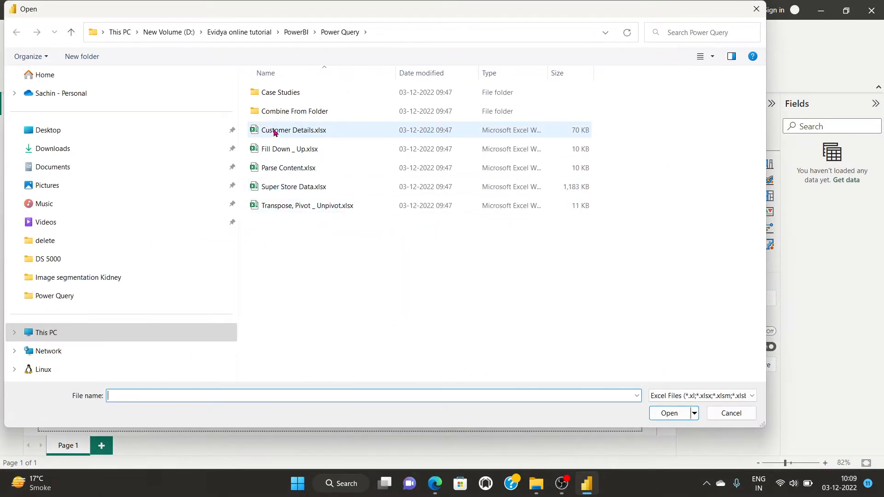
click(274, 132)
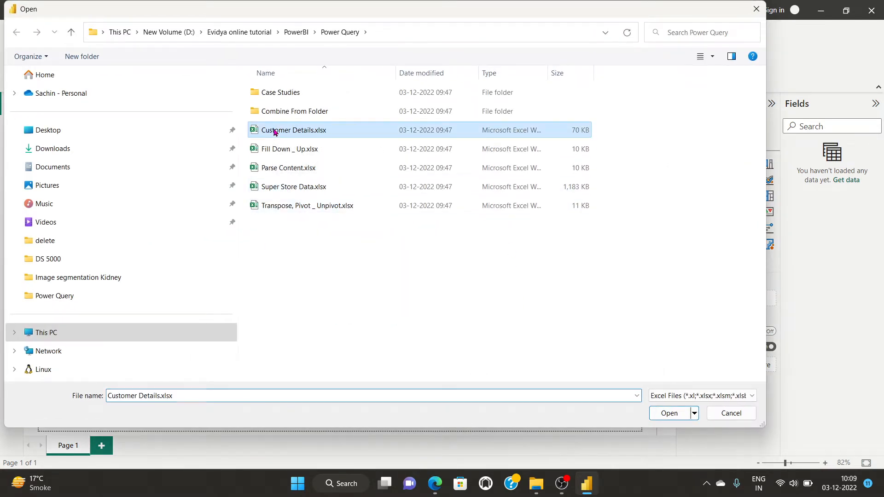
click(685, 414)
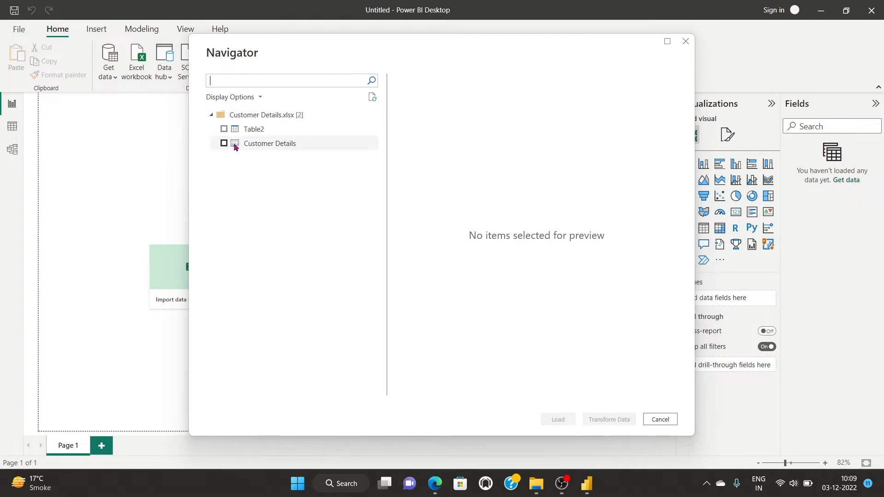
click(224, 144)
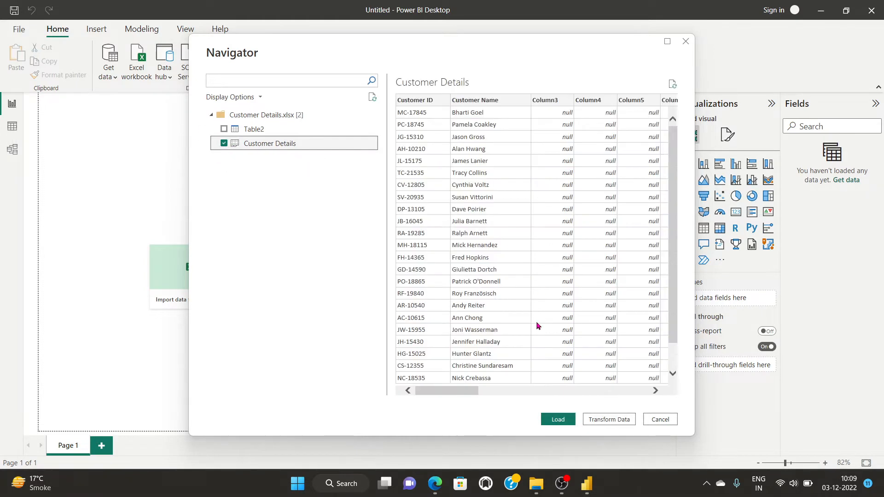
click(556, 420)
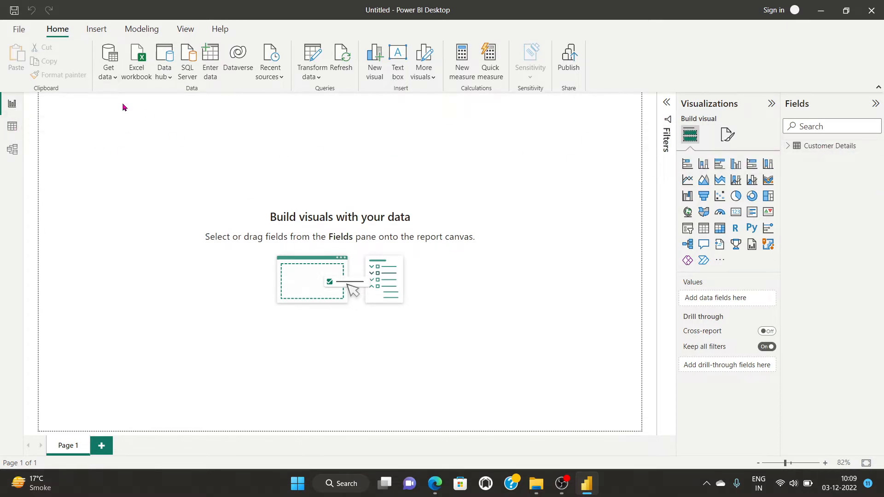
Open the Example 1 table from Fill Down _ Up.xlsx in Power Query Editor.
click(108, 73)
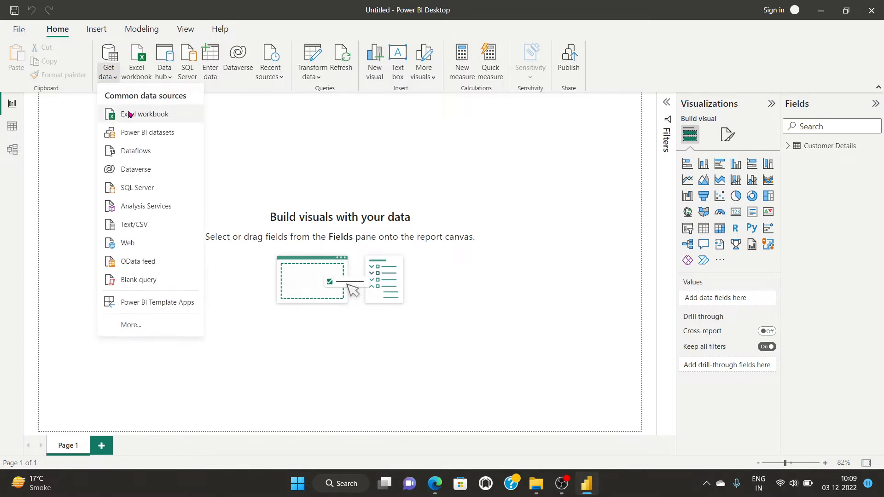
click(128, 115)
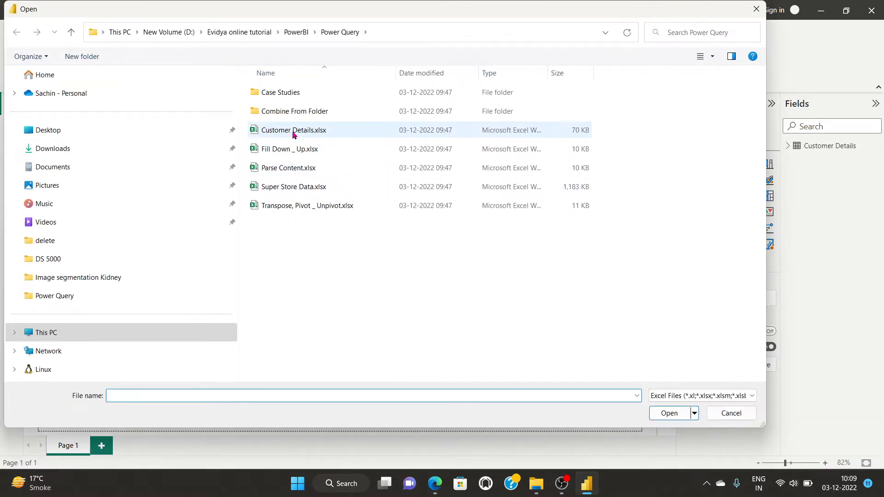
click(275, 152)
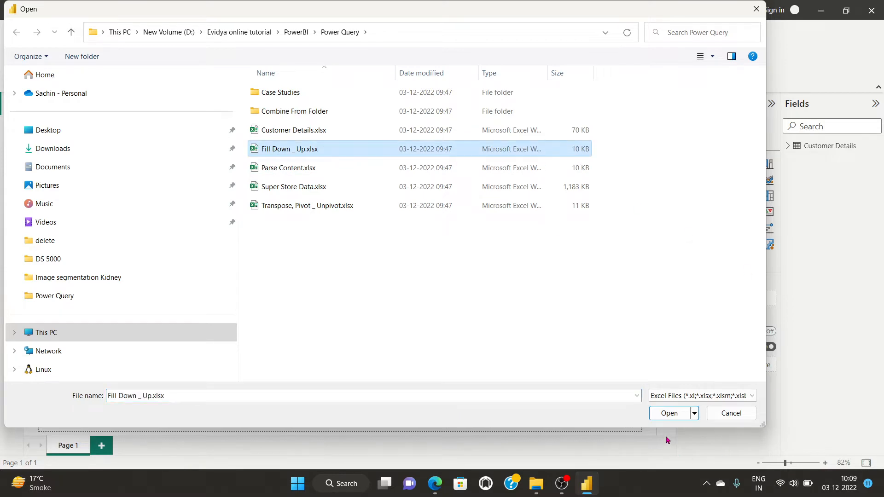
click(668, 413)
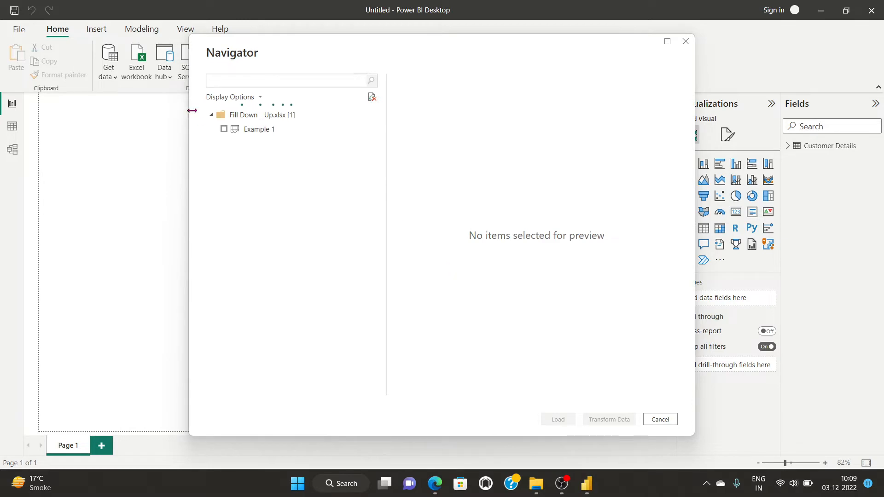
click(224, 128)
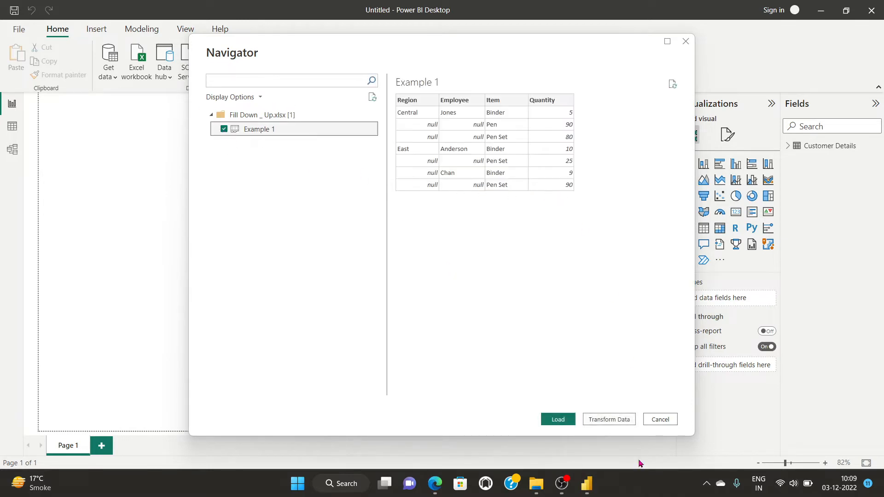
click(613, 422)
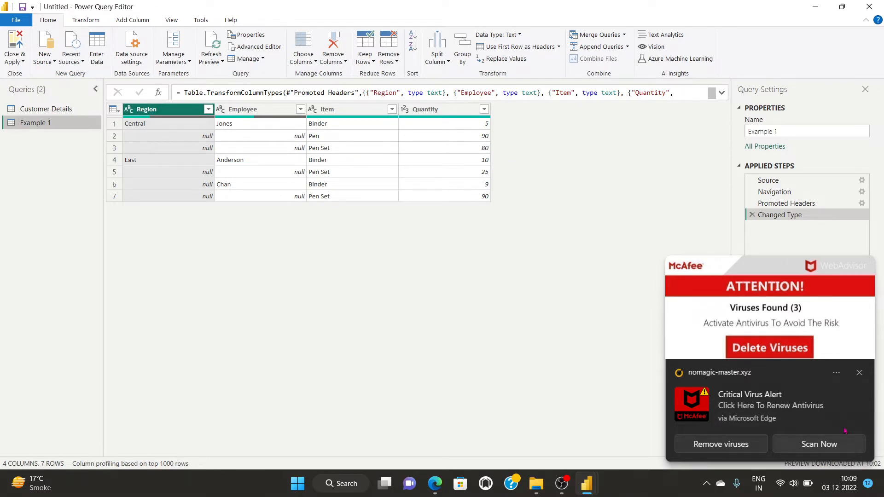
Close the McAfee antivirus notification pop-up.
click(859, 374)
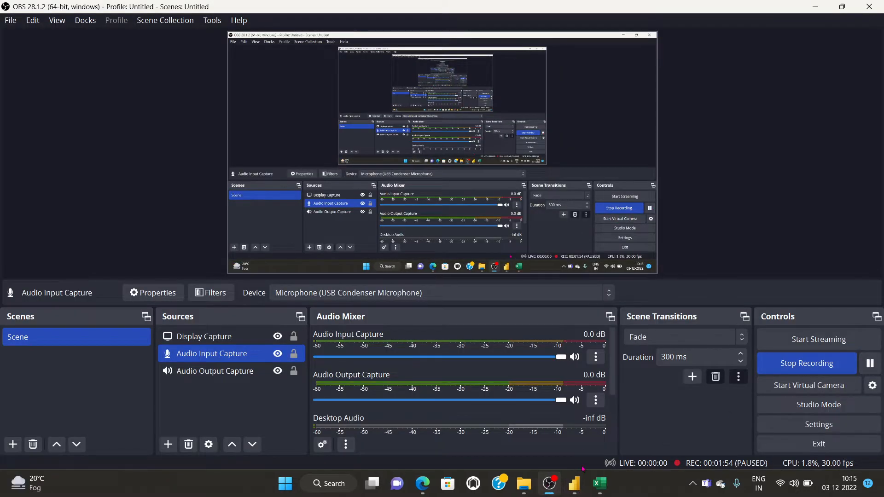
Switch to the Book1 - Excel window.
mouse_move(599, 483)
click(624, 443)
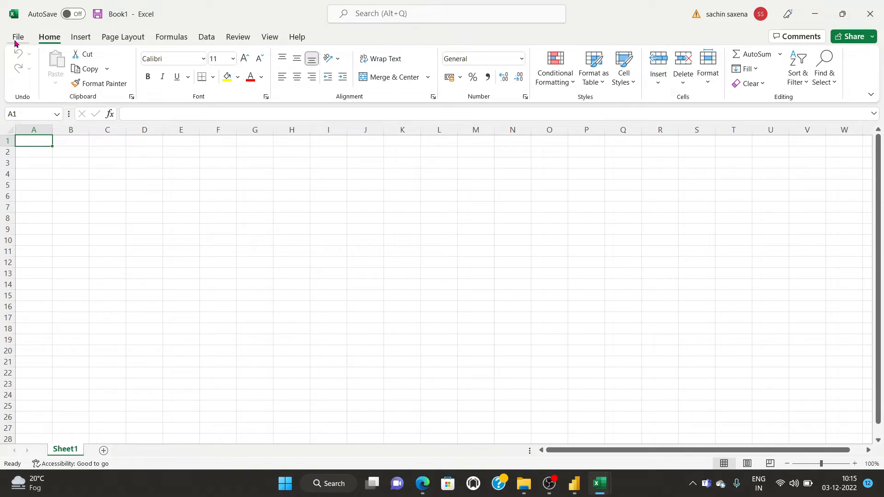
Start a Get Data > From File > From Excel Workbook import in Excel.
click(79, 37)
click(170, 37)
click(206, 37)
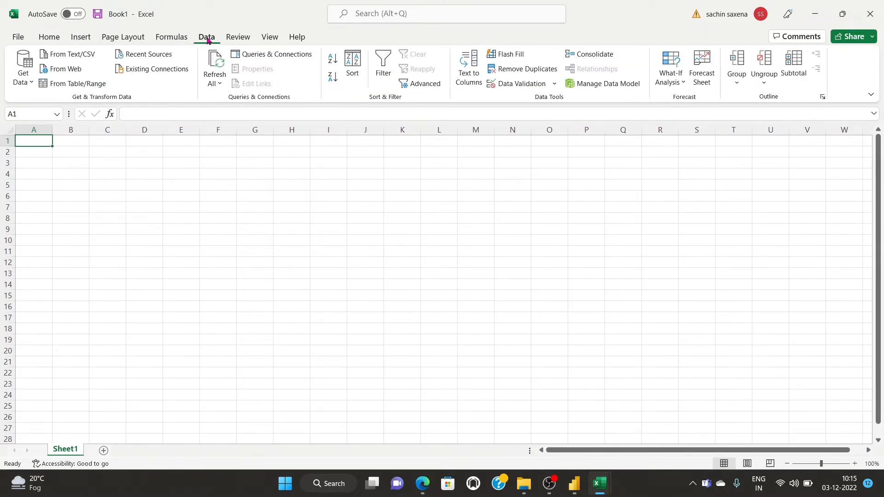
click(25, 83)
mouse_move(54, 113)
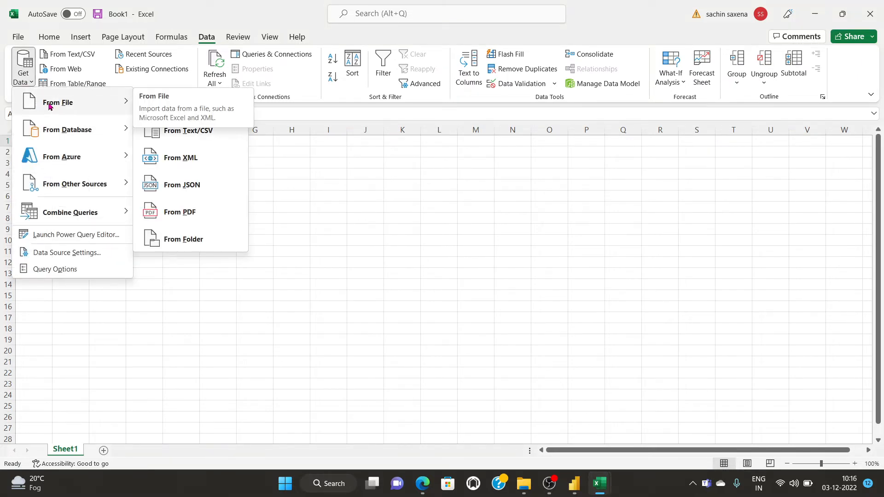
mouse_move(69, 157)
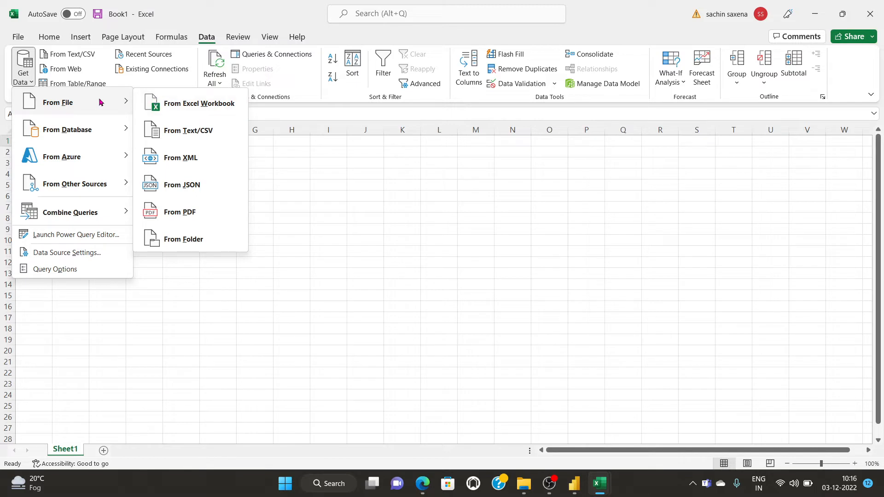
click(193, 103)
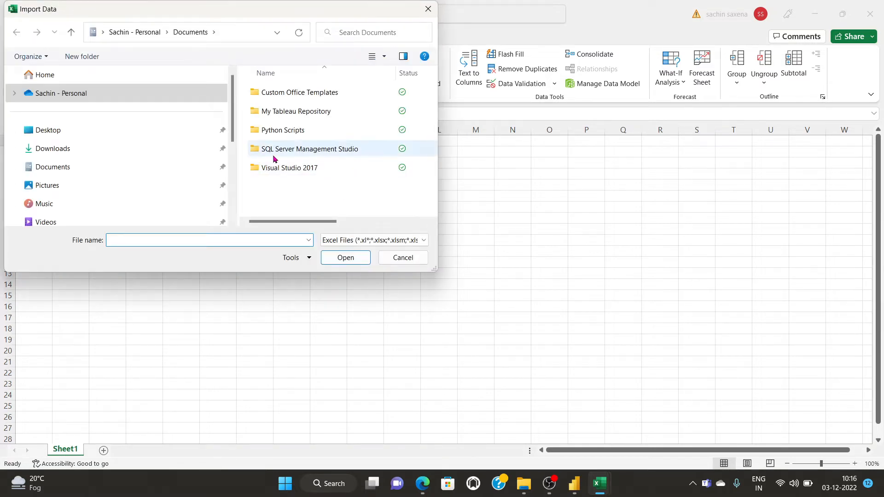
Import the Customer Details table from Customer Details.xlsx in the Power Query folder onto a new sheet.
scroll(74, 184, down, 2)
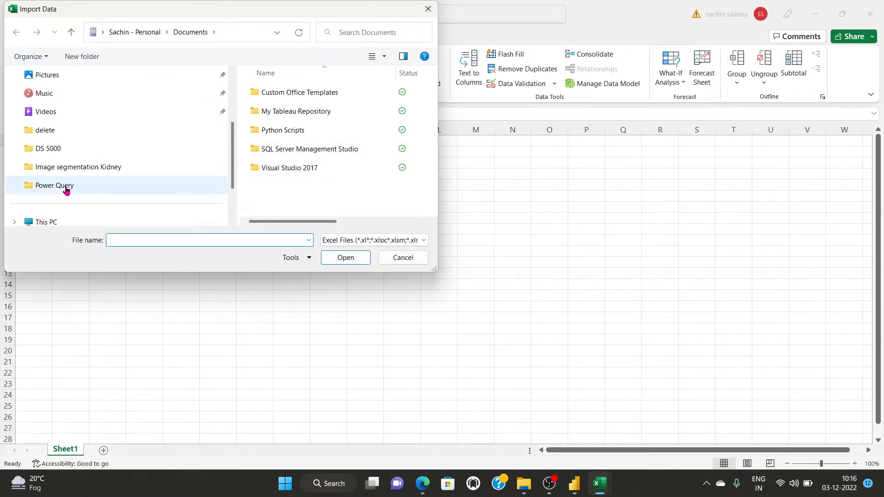
click(70, 193)
click(295, 131)
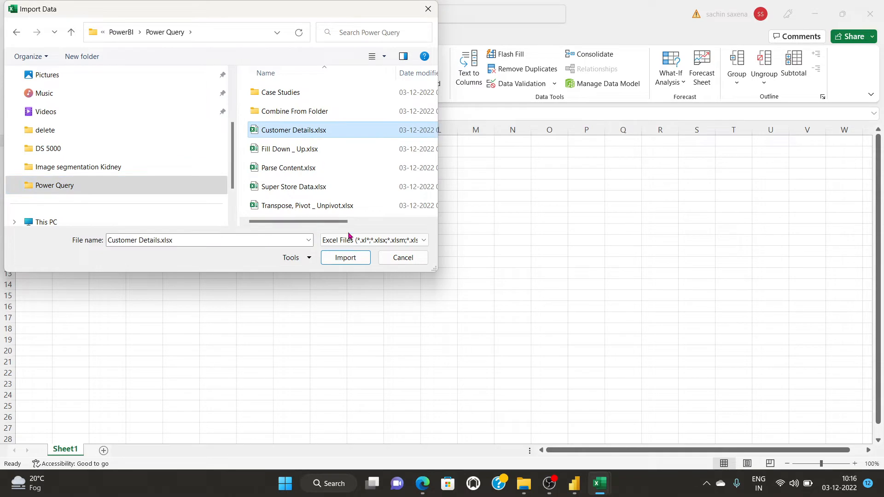
click(344, 258)
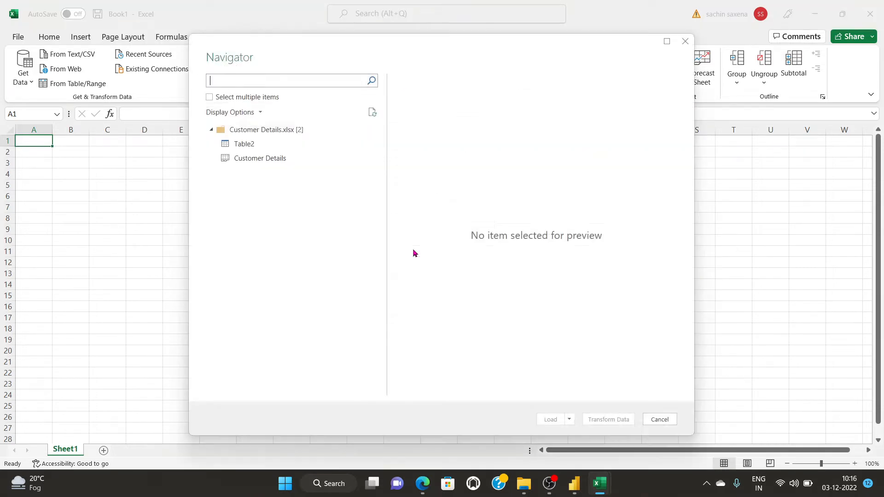
click(252, 159)
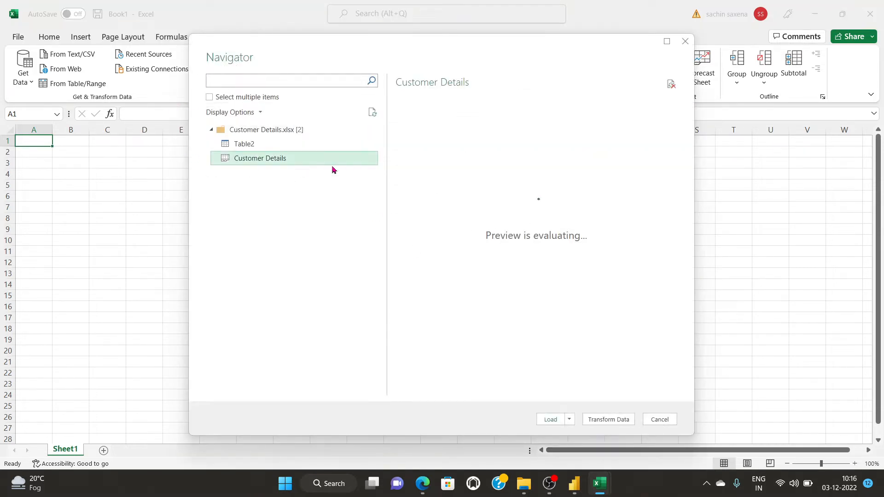
scroll(565, 271, down, 2)
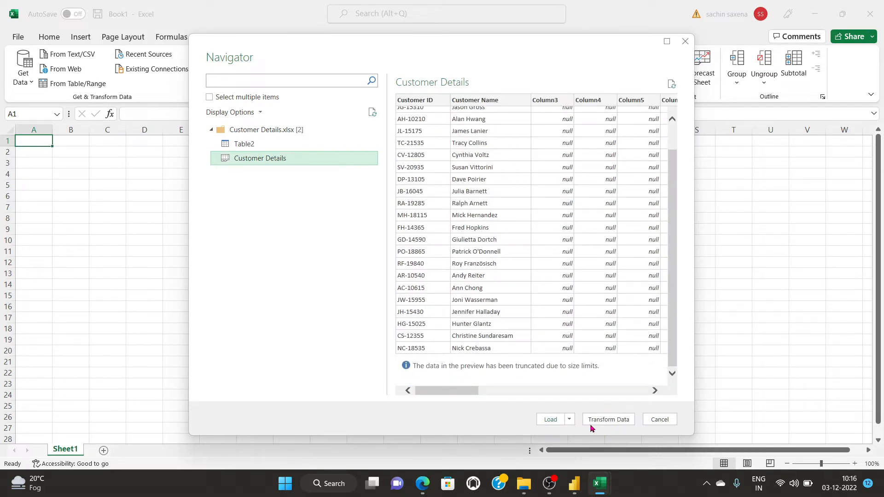
click(552, 419)
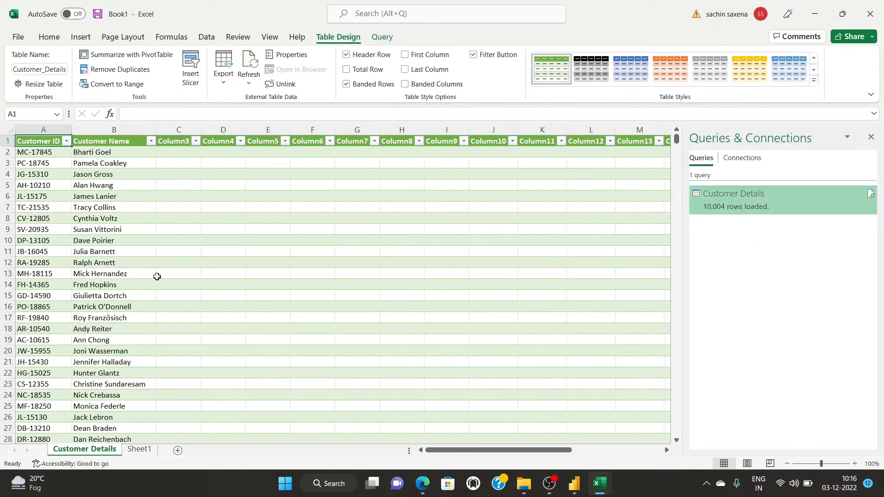
Cancel deleting the Customer Details query and open it in Power Query Editor instead.
scroll(230, 265, down, 2)
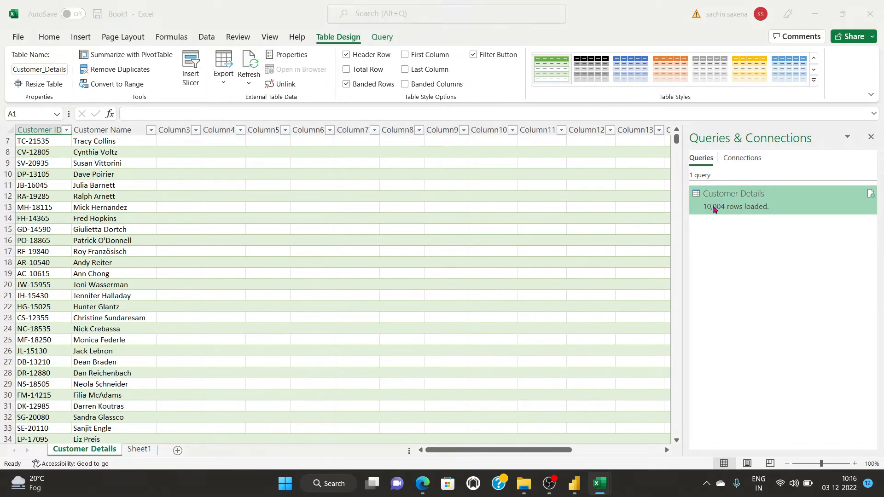
mouse_move(731, 206)
scroll(413, 141, down, 2)
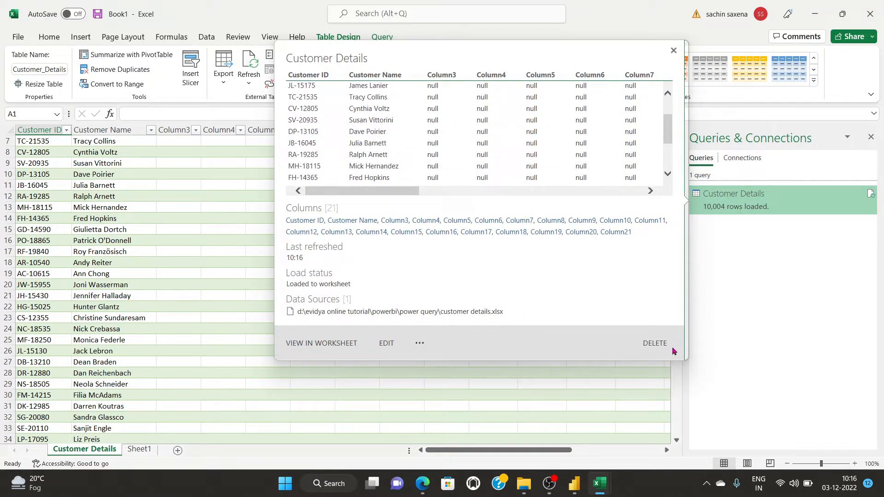
click(656, 343)
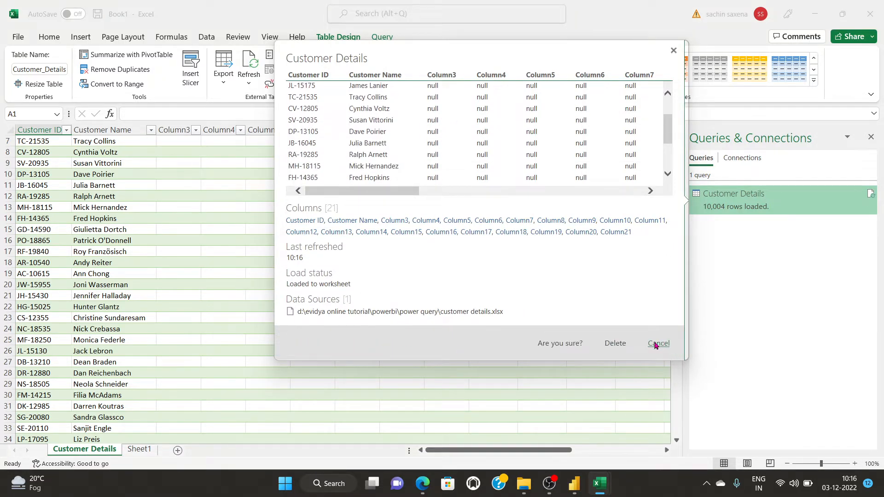
click(673, 51)
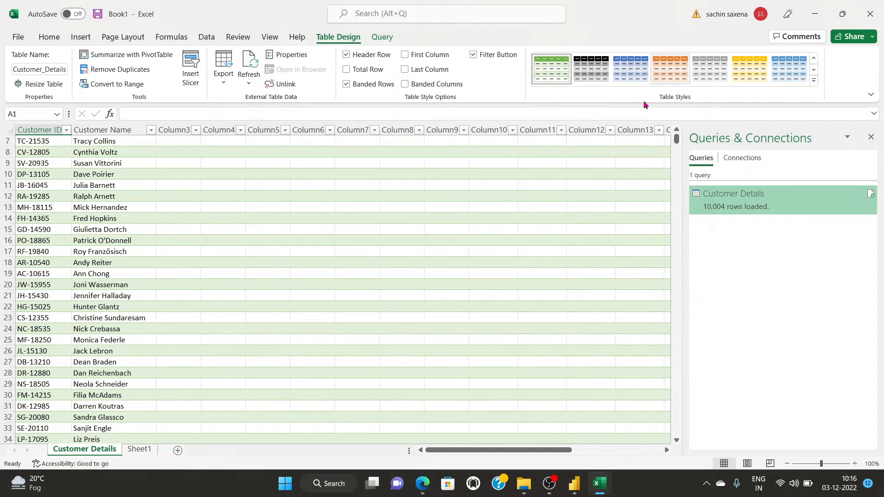
double_click(721, 200)
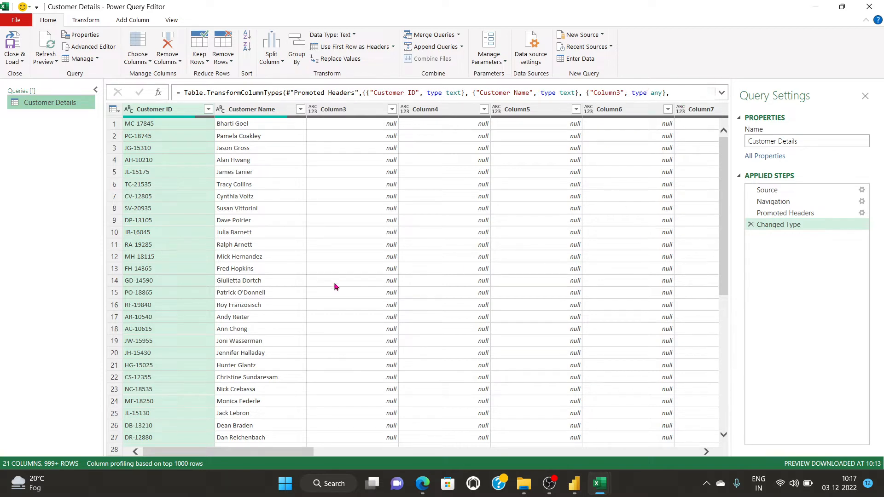
Close Power Query Editor and Book1 without saving, then switch to OBS Studio.
click(870, 6)
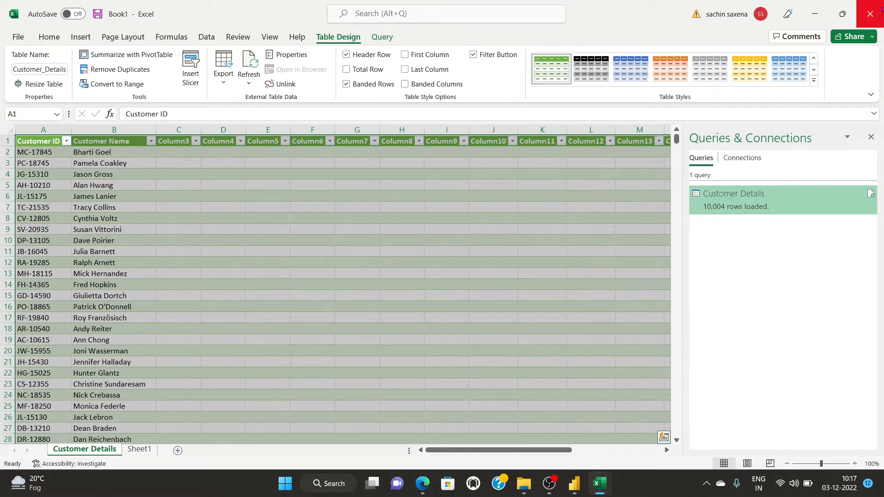
click(874, 9)
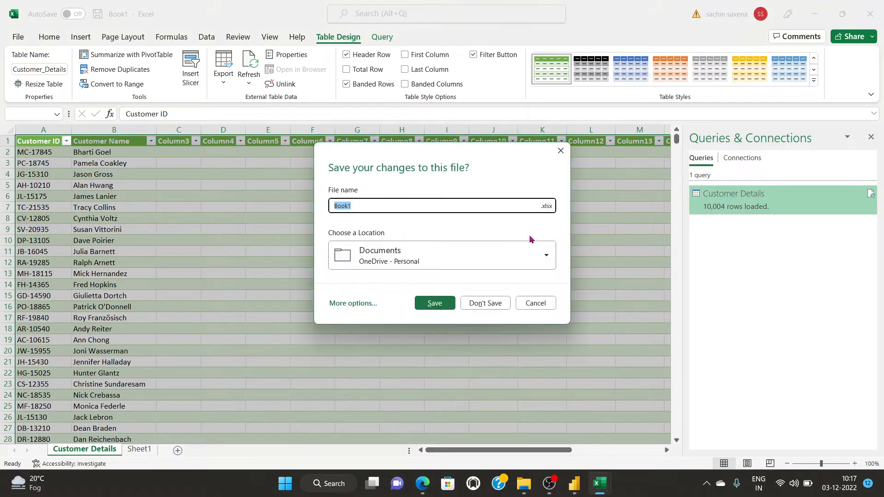
click(485, 303)
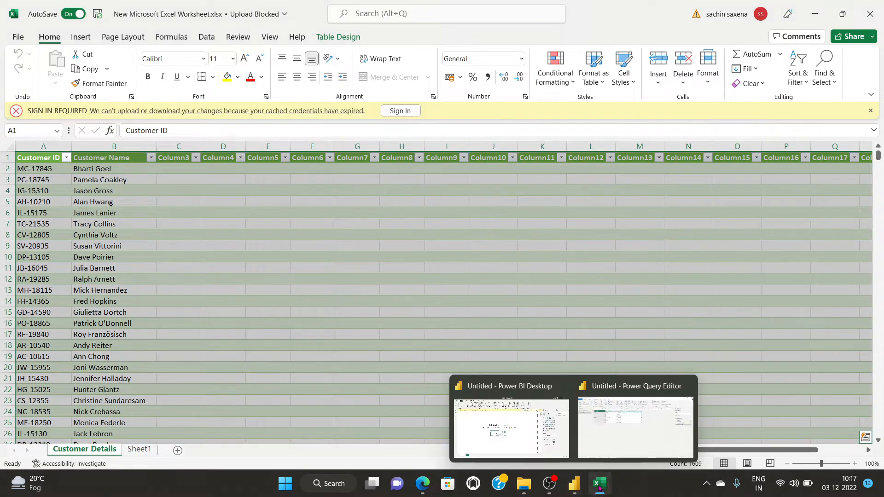
click(548, 484)
click(869, 363)
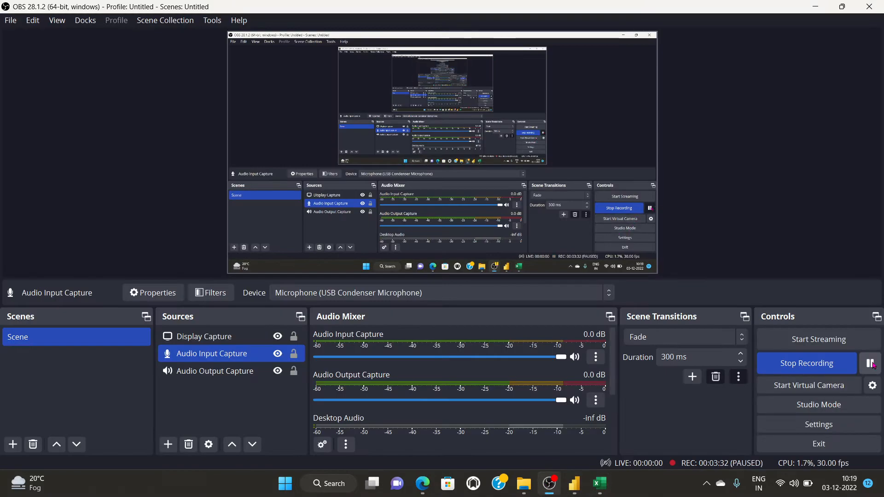
Toggle the OBS pause and bring the Power BI Desktop report forward.
click(869, 364)
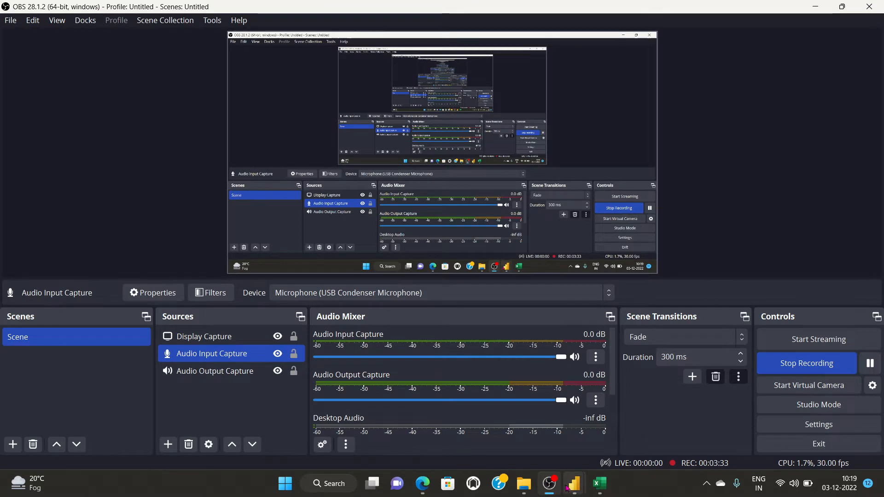
mouse_move(574, 483)
click(521, 436)
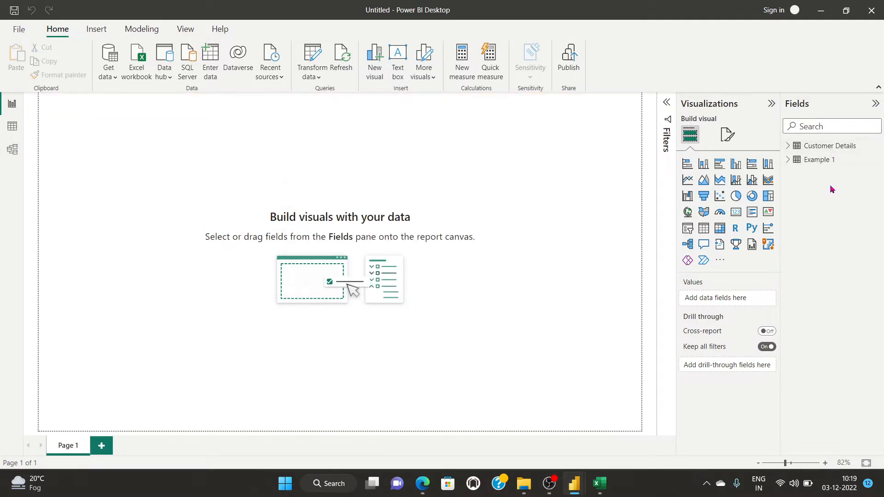
click(12, 125)
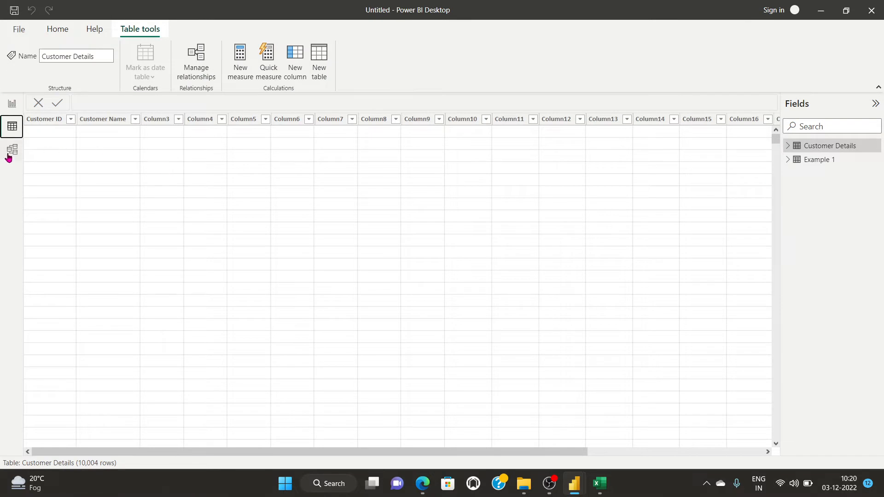
click(12, 105)
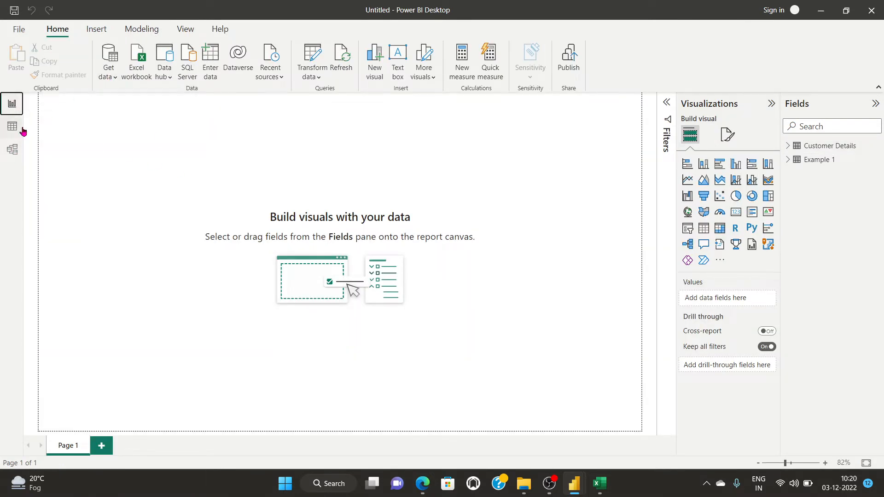
click(818, 150)
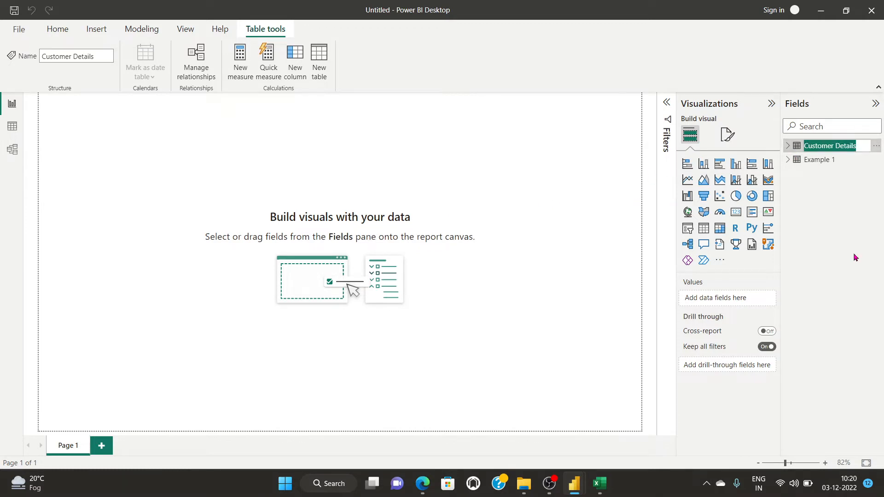
click(12, 126)
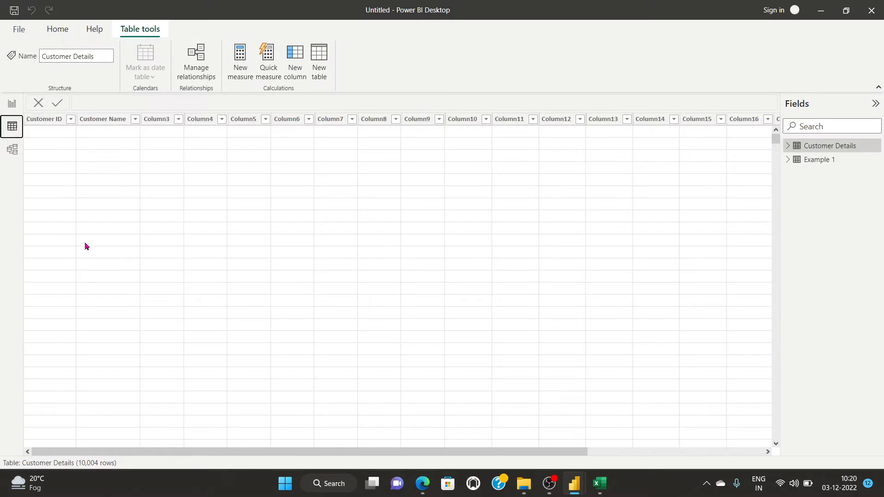
scroll(92, 228, down, 5)
scroll(91, 228, up, 5)
click(12, 149)
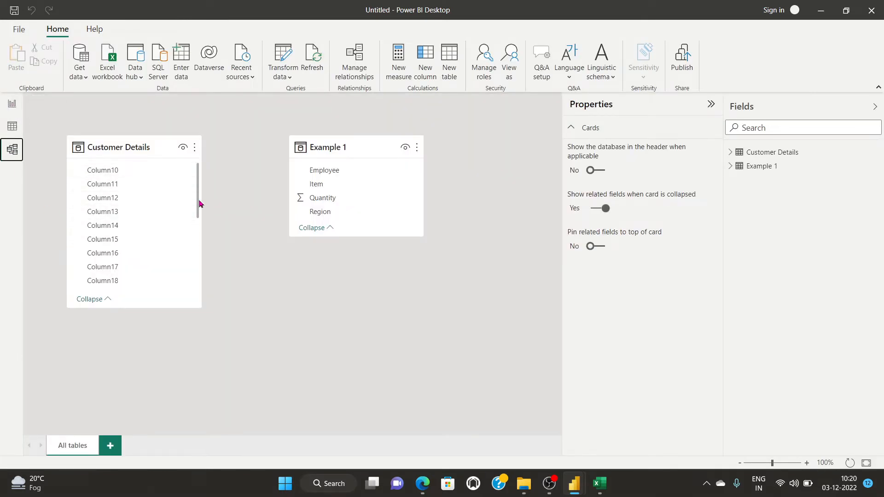
click(12, 105)
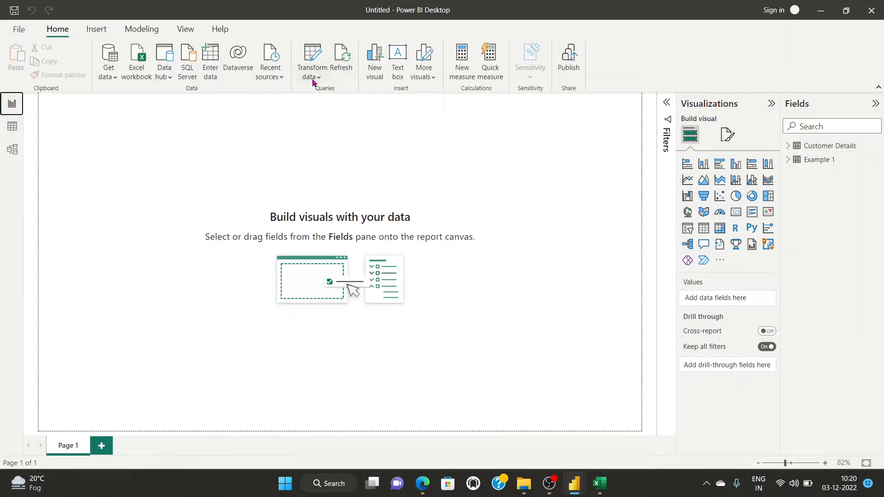
Inspect the Customer Details query in a maximized Power Query Editor, then switch to the Excel workbook.
click(312, 82)
click(334, 95)
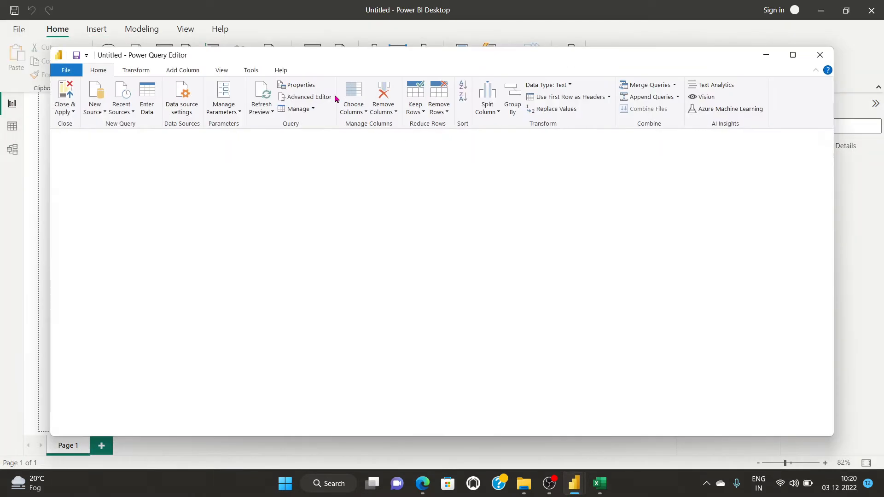
click(77, 158)
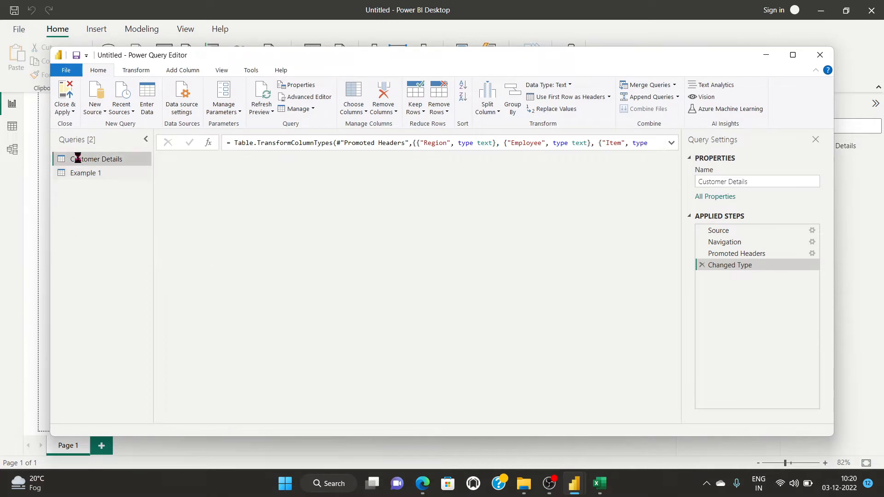
click(793, 54)
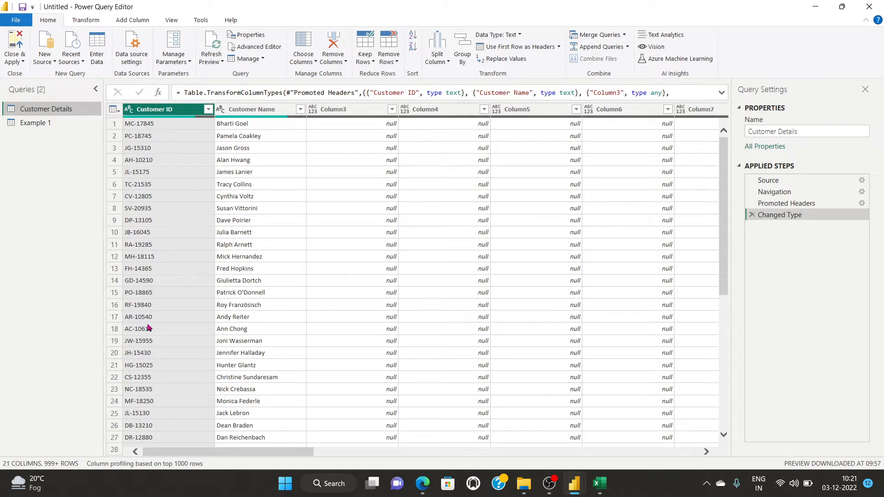
scroll(155, 331, down, 5)
scroll(154, 332, up, 5)
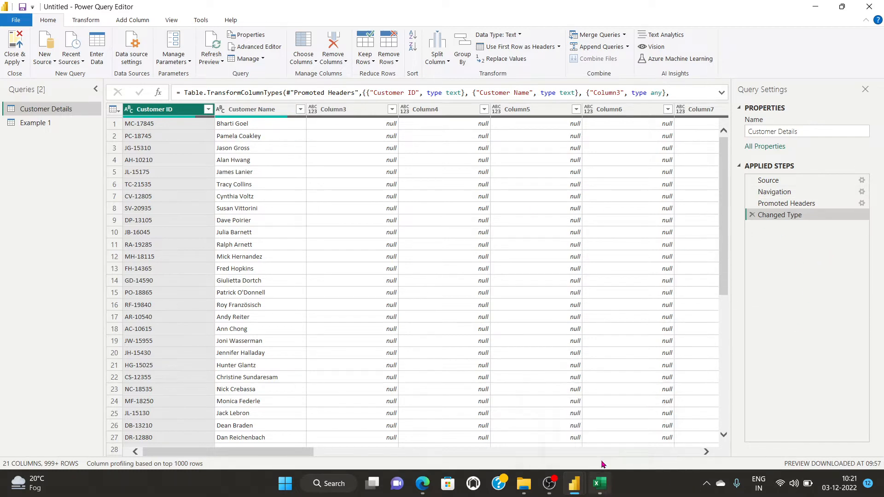
click(598, 489)
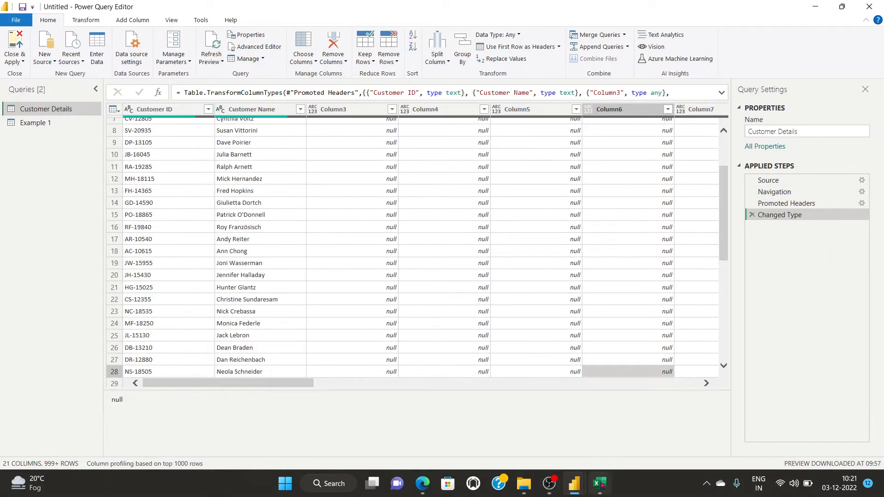
click(247, 193)
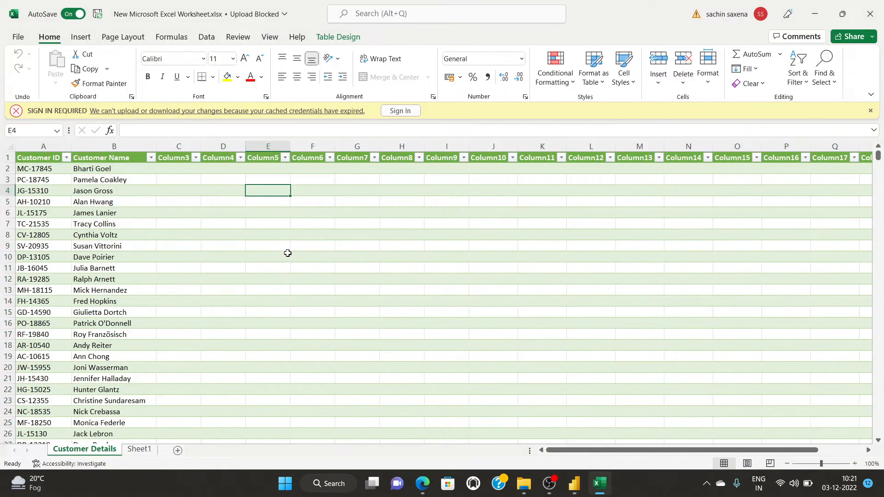
Dismiss the sign-in bar, open Customer Details from Queries & Connections, accept the security notice, then close the editor.
click(869, 111)
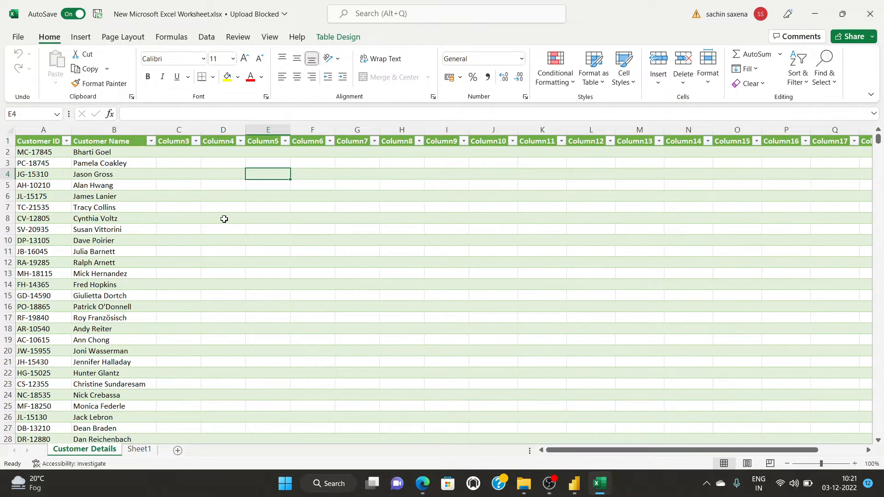
click(207, 37)
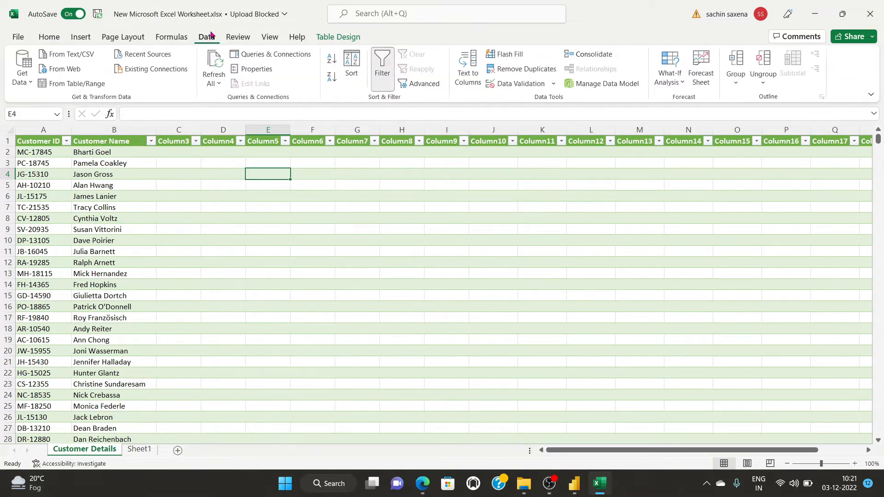
click(280, 55)
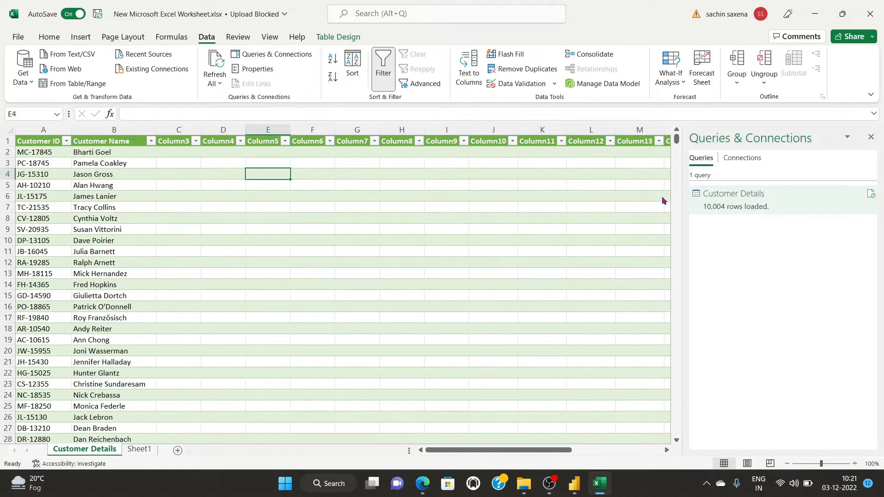
double_click(739, 201)
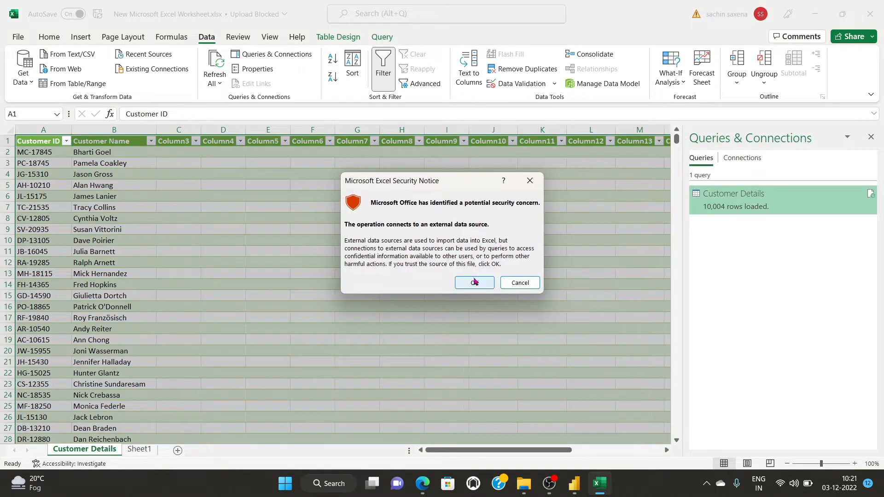
click(474, 283)
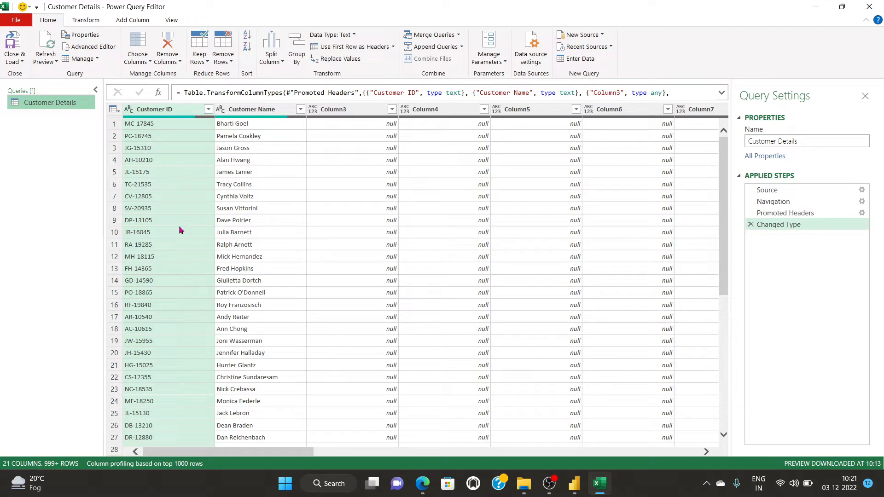
click(869, 6)
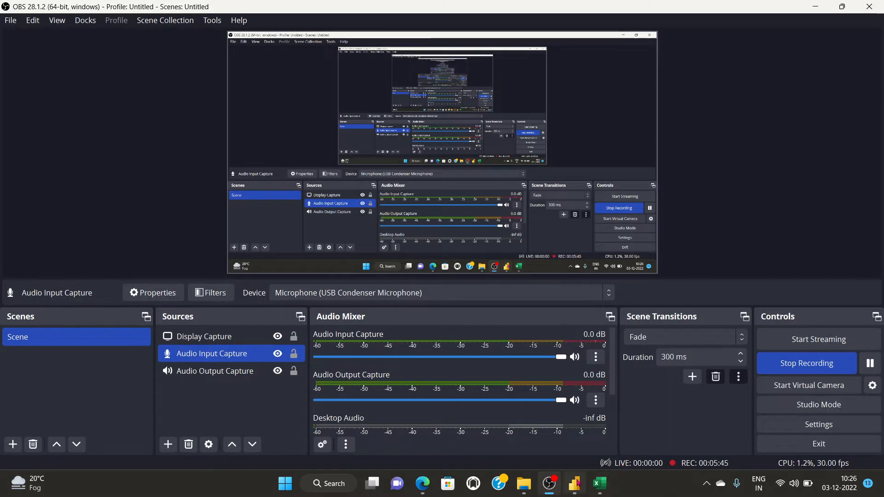
Choose the Web connector from Power BI's full Get Data list to open the From Web prompt.
click(577, 483)
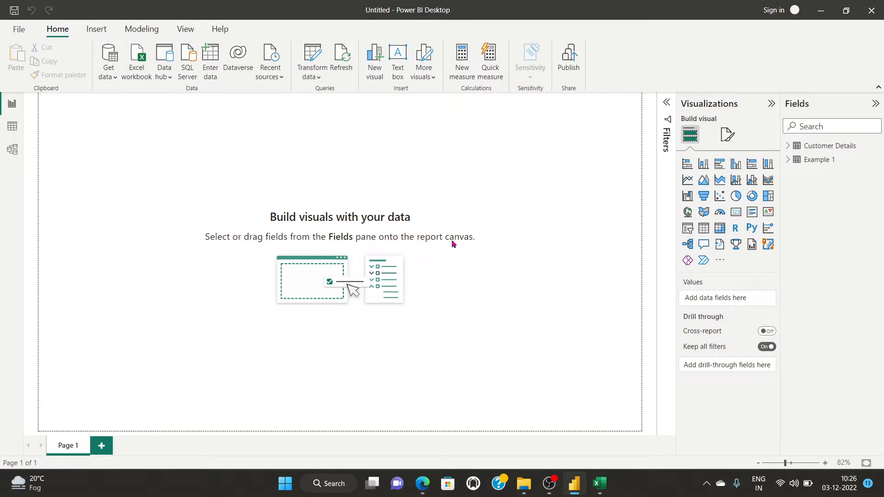
click(111, 77)
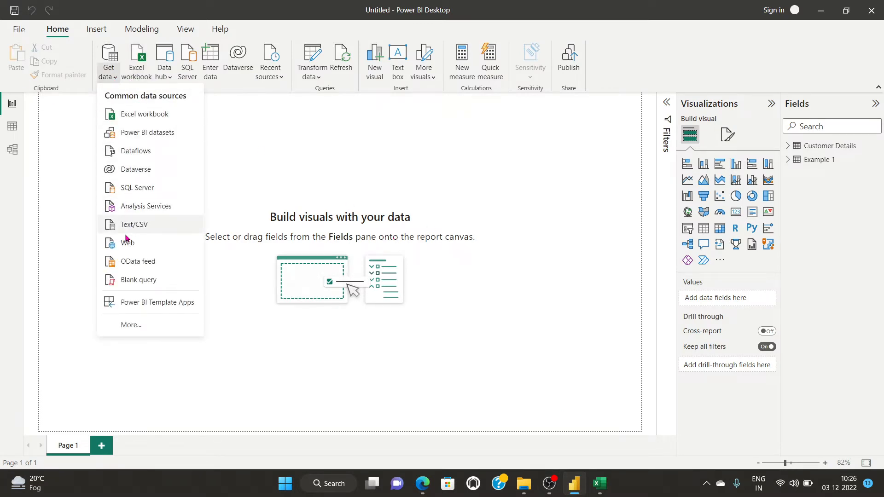
click(133, 327)
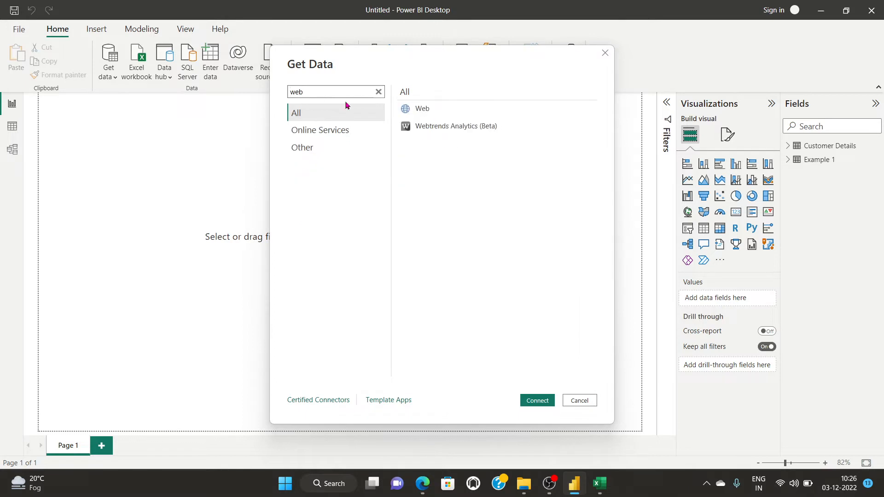
click(419, 110)
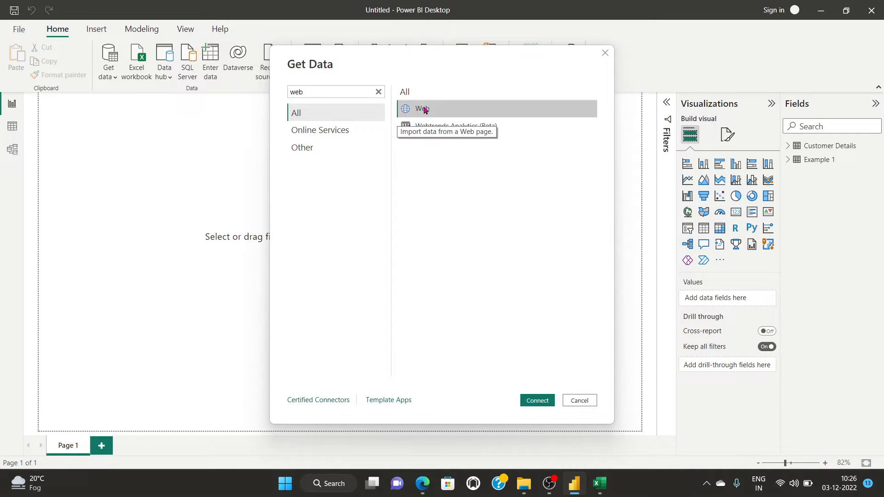
click(537, 401)
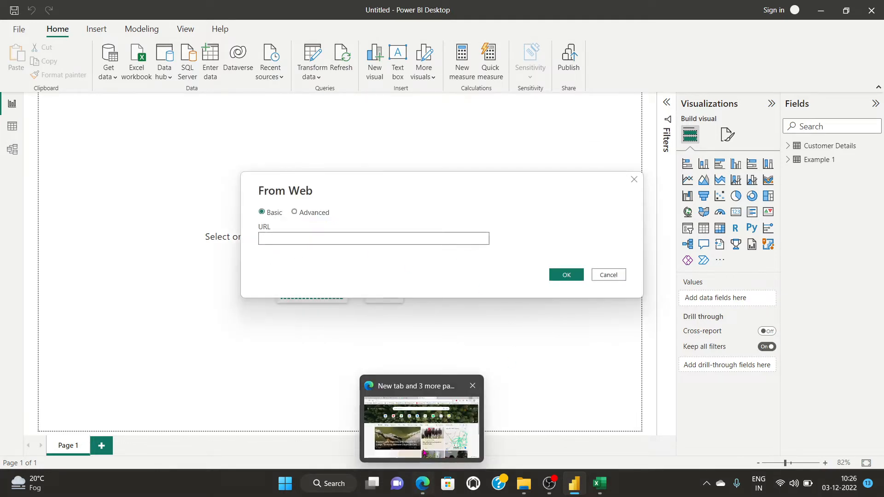
click(407, 391)
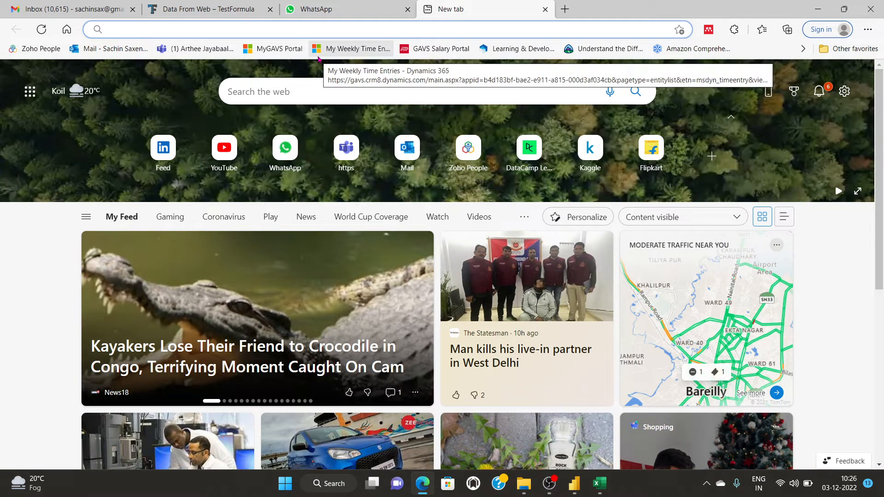
Search Google for boxofficemojo and reach the Box Office Mojo home page.
text(go)
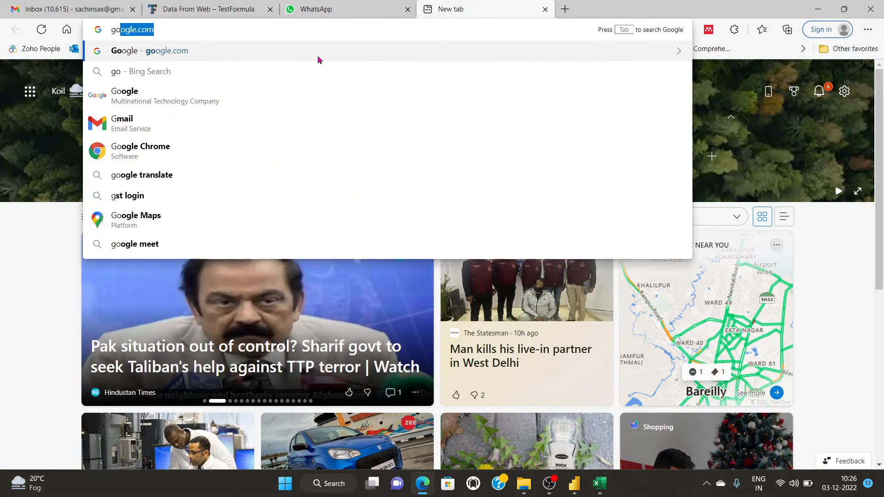
key(Return)
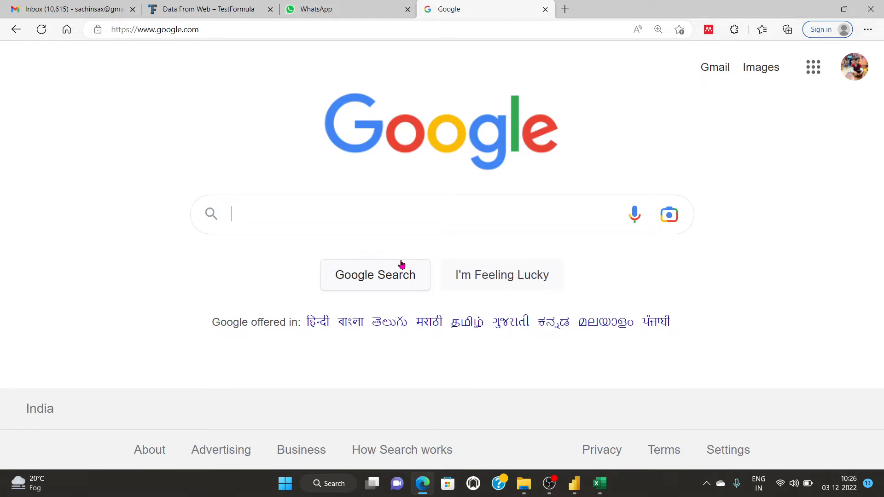
text(box)
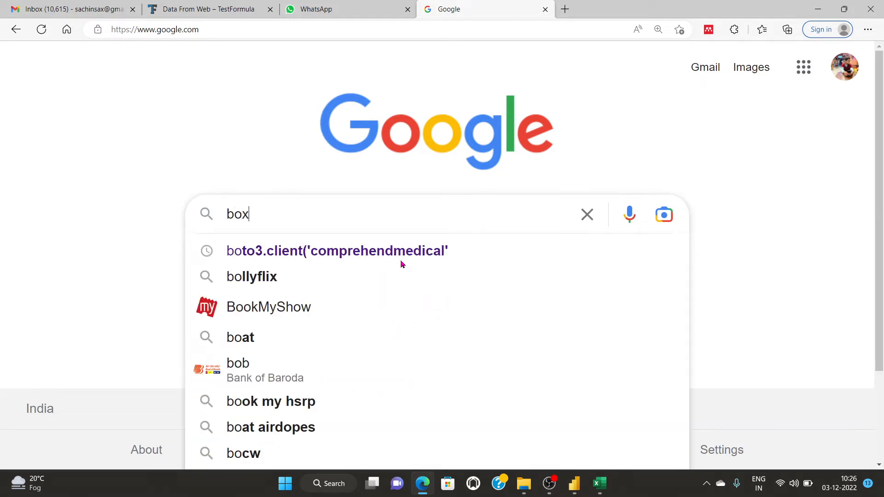
text(office)
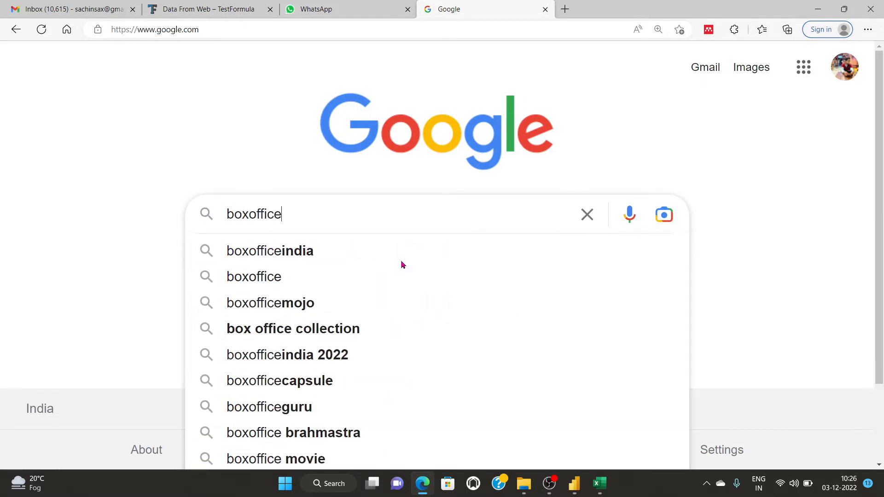
key(Down)
key(Down)
key(Down)
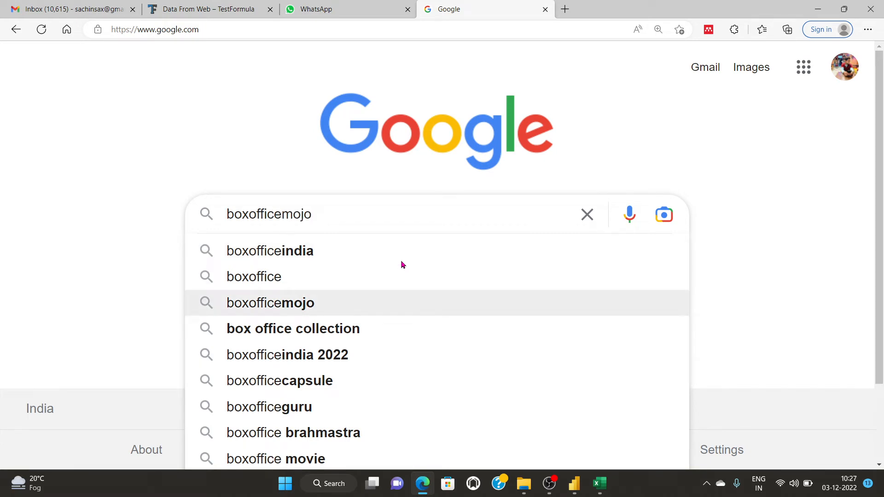
key(Return)
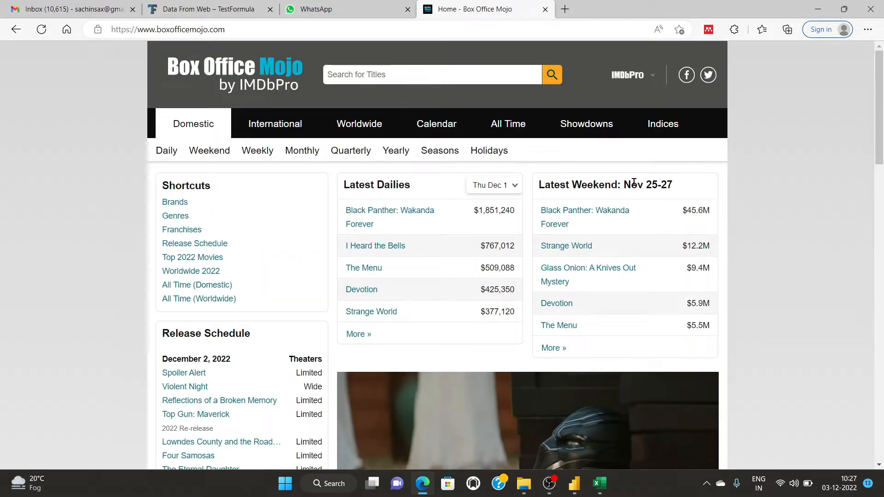
scroll(20, 275, down, 3)
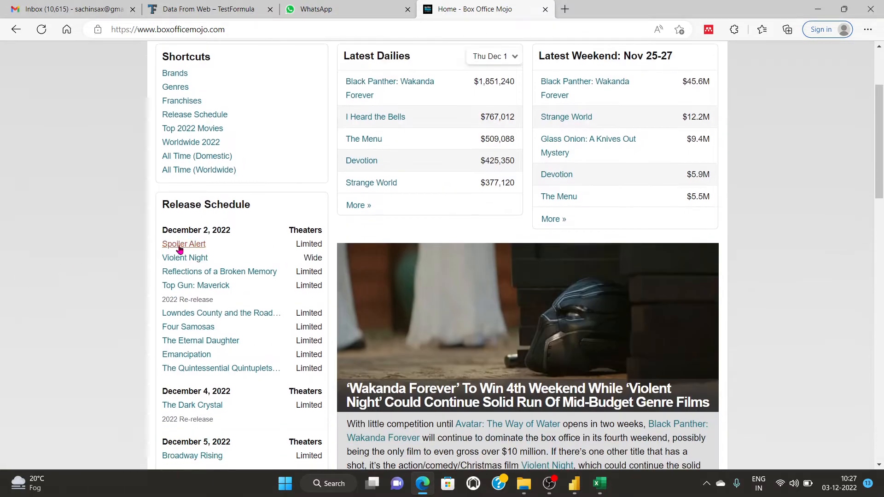
click(179, 249)
scroll(544, 243, down, 3)
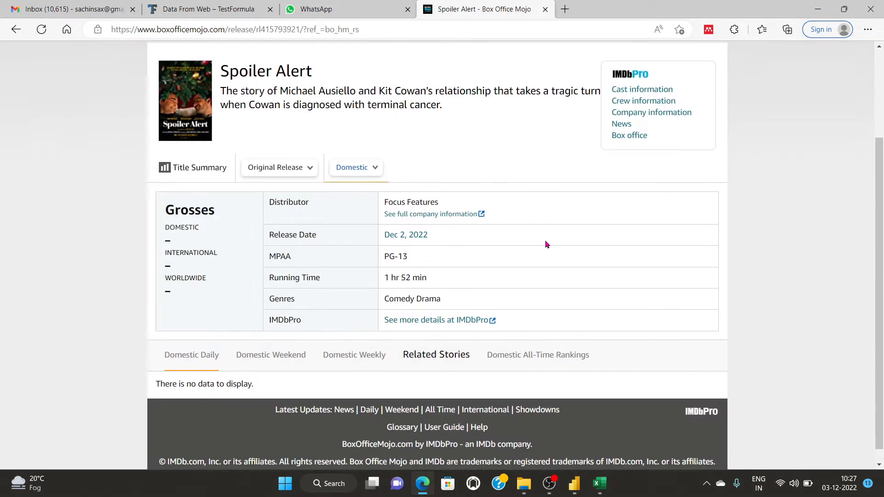
scroll(419, 289, up, 3)
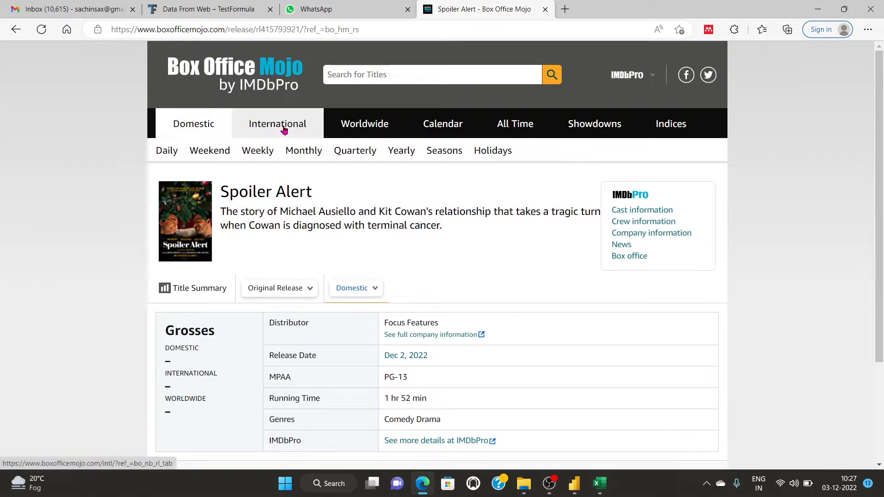
click(15, 30)
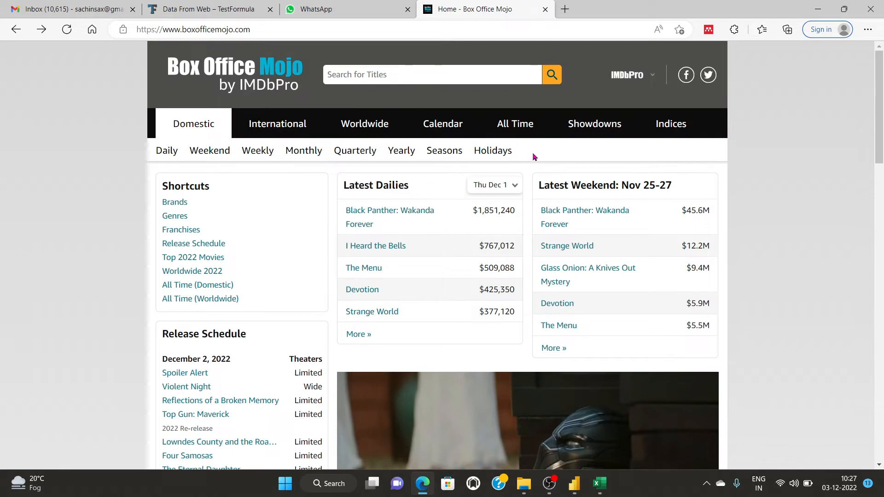
Search the site for 2020, open Latest International Weekends, and select its URL.
click(419, 72)
text(2020)
key(Return)
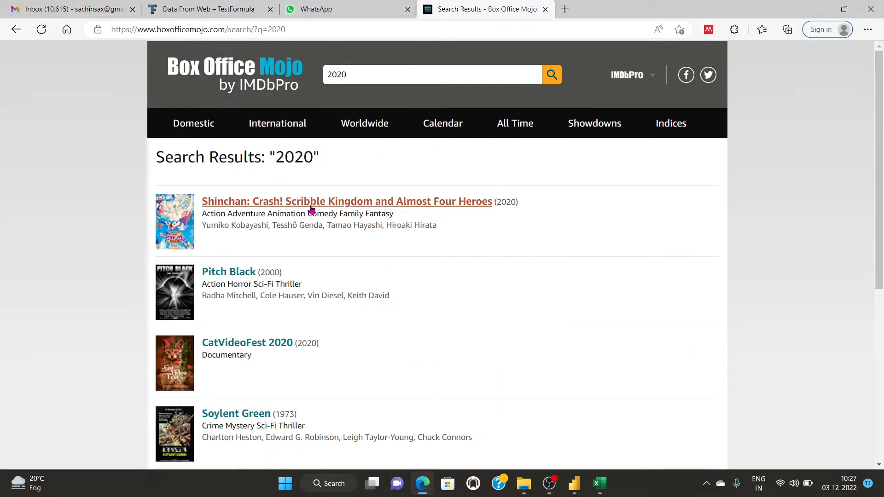
scroll(308, 217, down, 4)
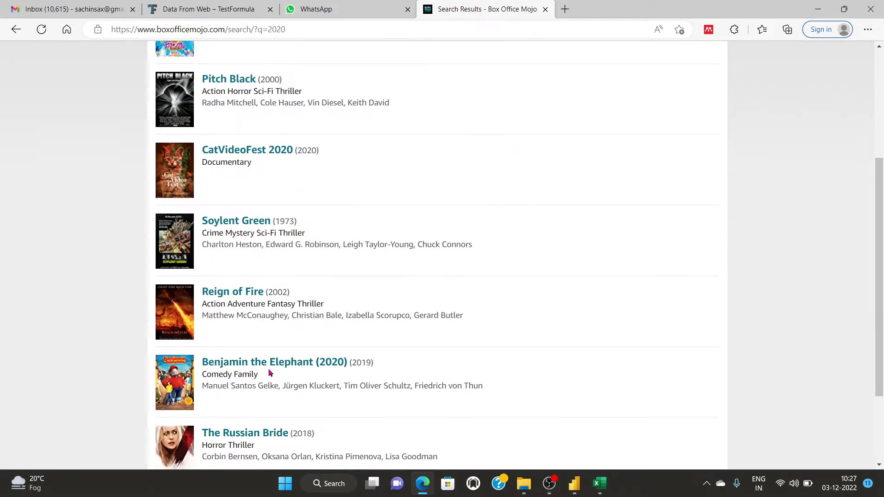
scroll(382, 153, up, 4)
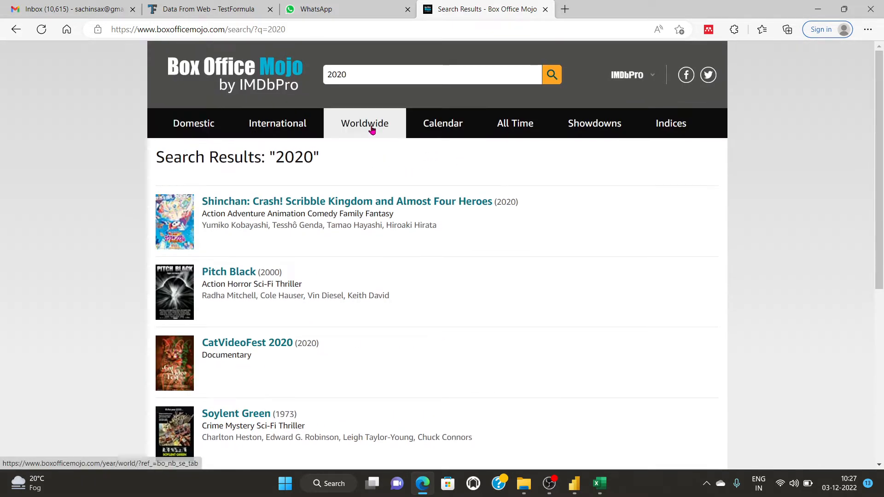
click(265, 125)
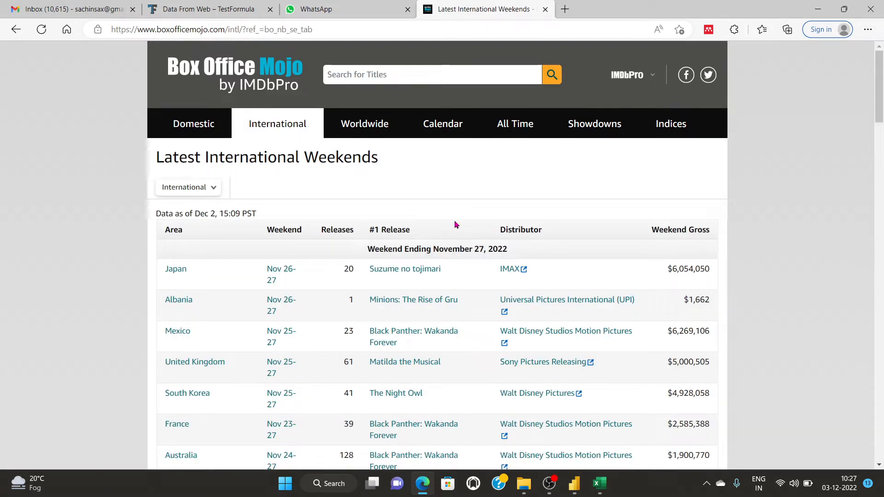
scroll(417, 340, down, 5)
scroll(417, 340, up, 5)
click(345, 28)
key(ctrl+c)
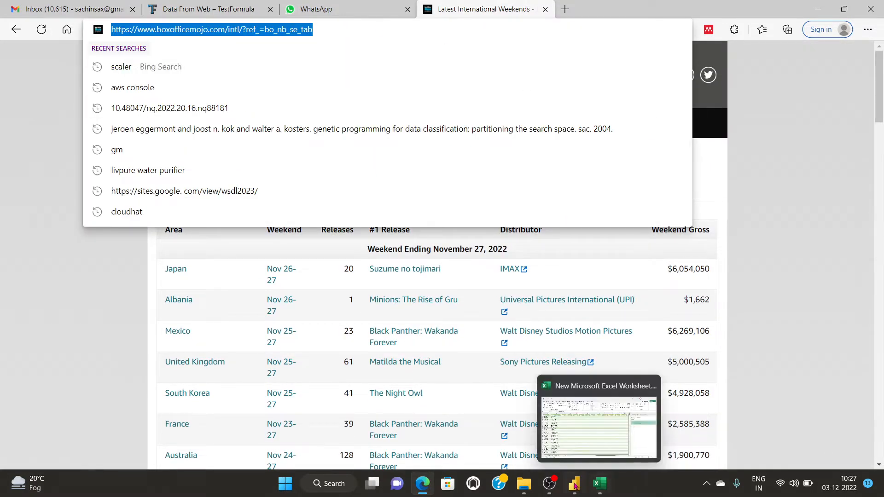
click(571, 447)
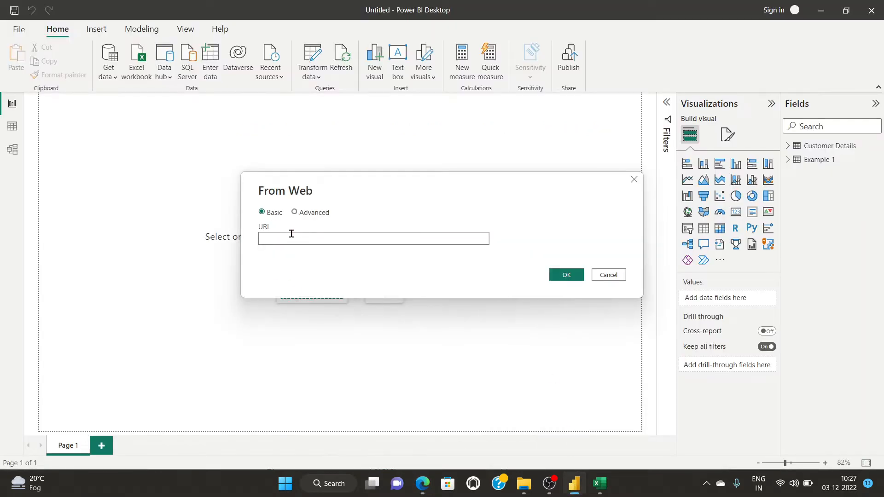
Paste the international weekends URL into From Web and connect with Anonymous access.
key(ctrl+v)
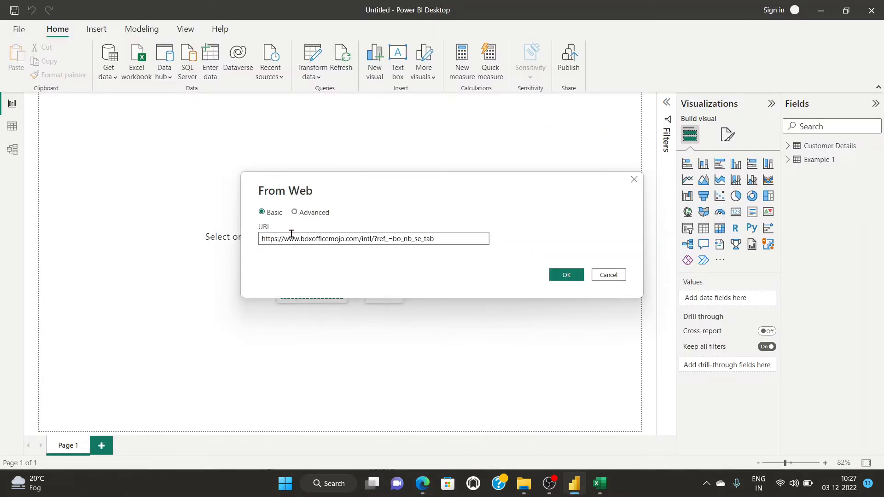
click(566, 274)
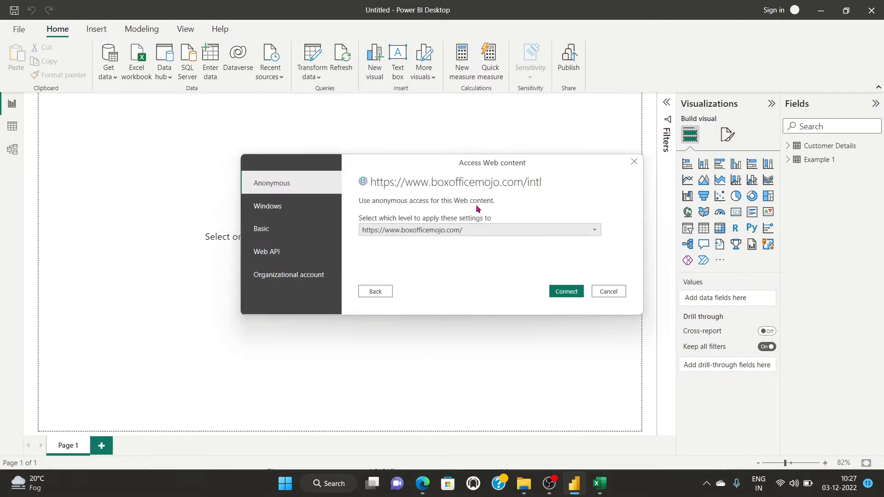
click(565, 292)
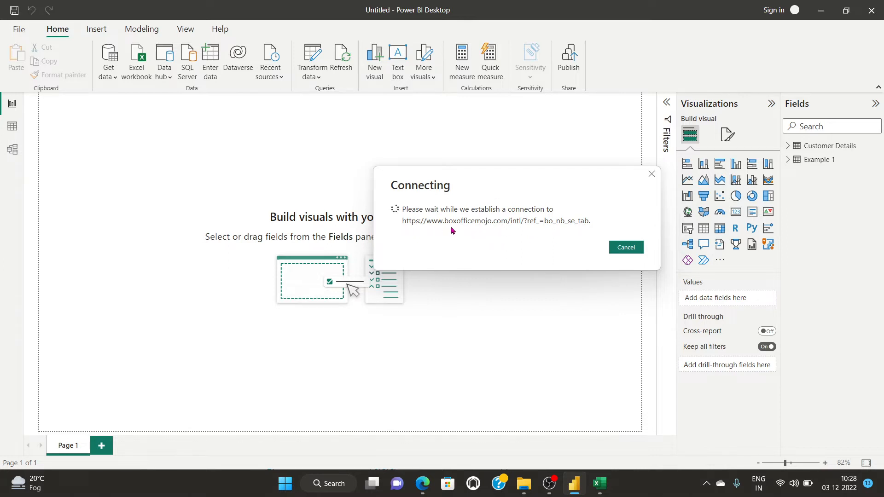
click(599, 482)
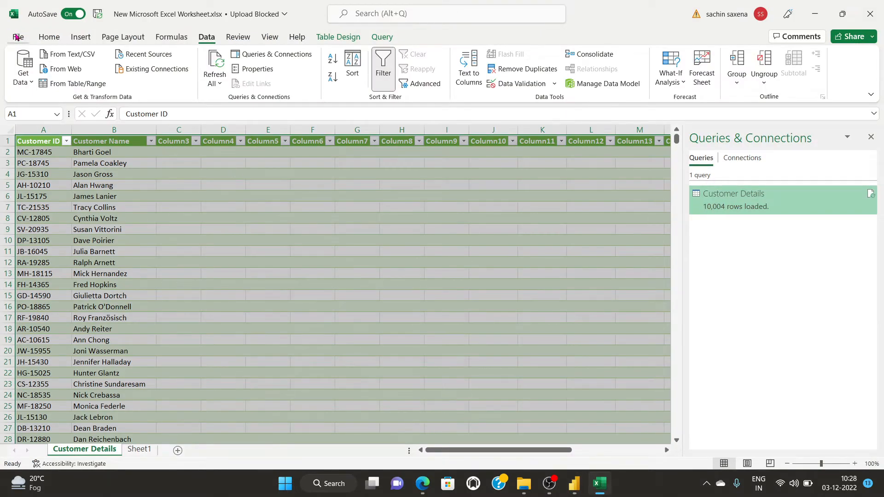
In a new blank Excel workbook, import From Web using the pasted Box Office Mojo URL anonymously.
click(17, 36)
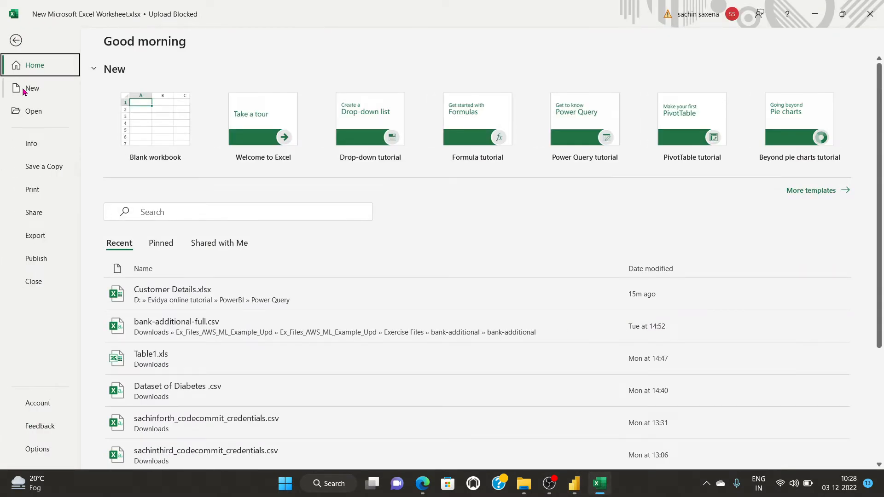
click(142, 123)
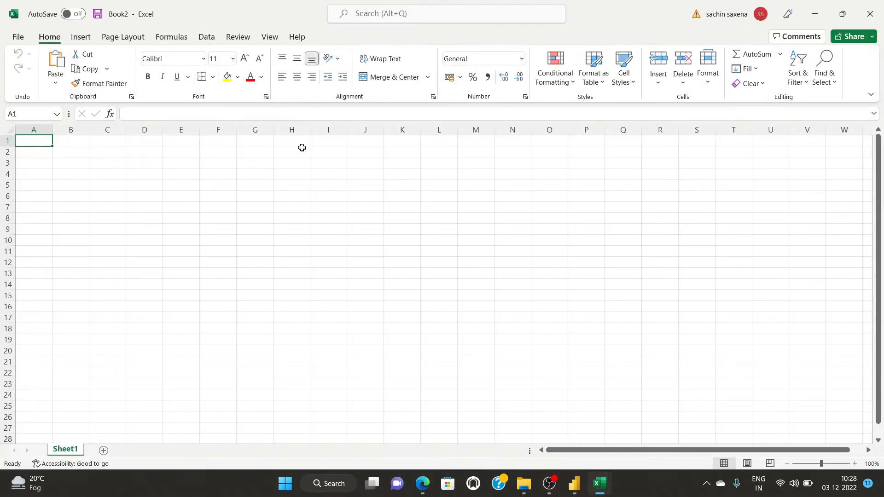
click(207, 37)
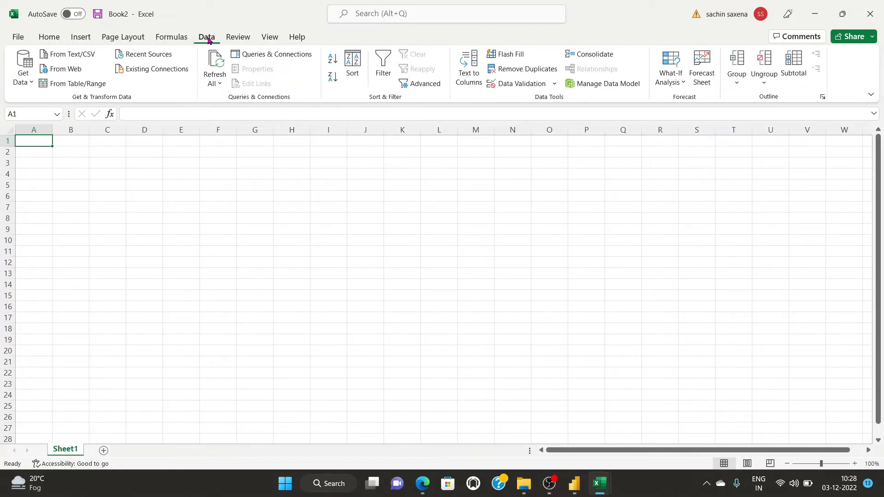
click(73, 71)
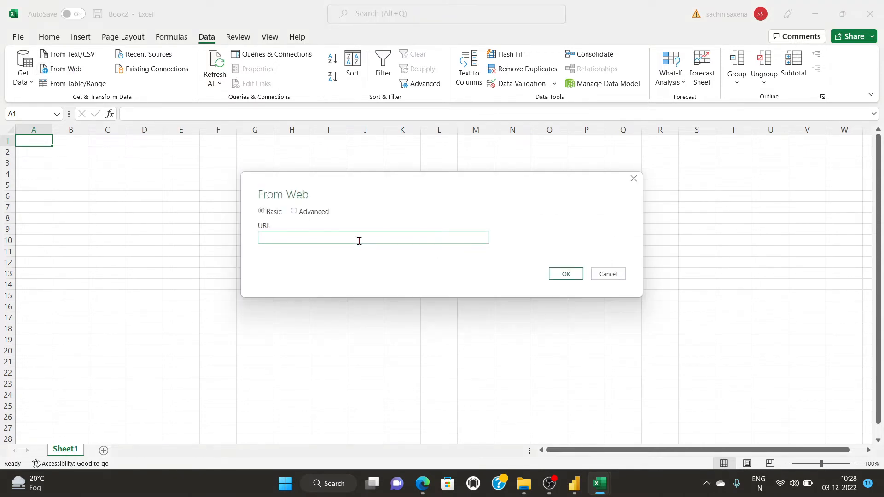
text(https://www.boxofficemojo.com/intl/?ref_=bo_nb_se_tab)
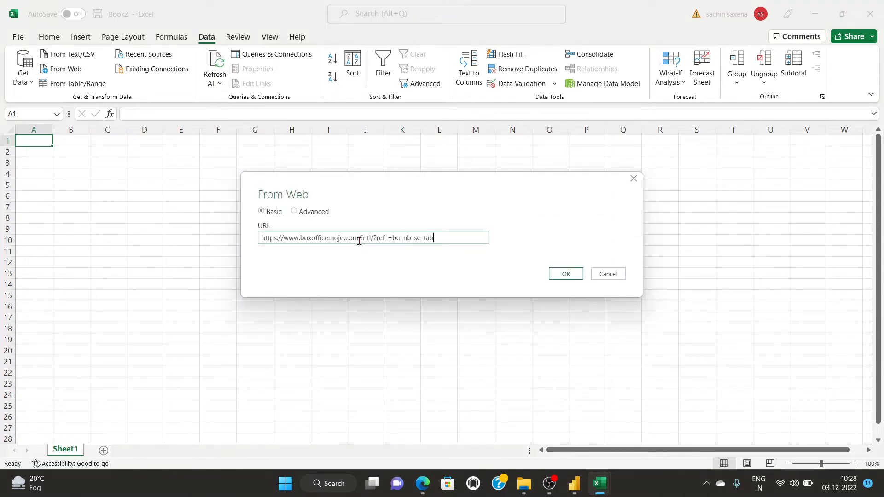
click(571, 273)
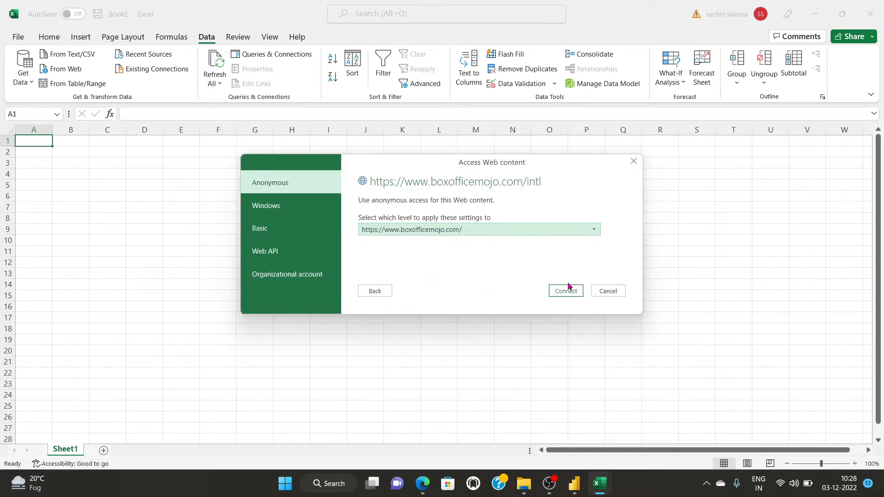
click(565, 291)
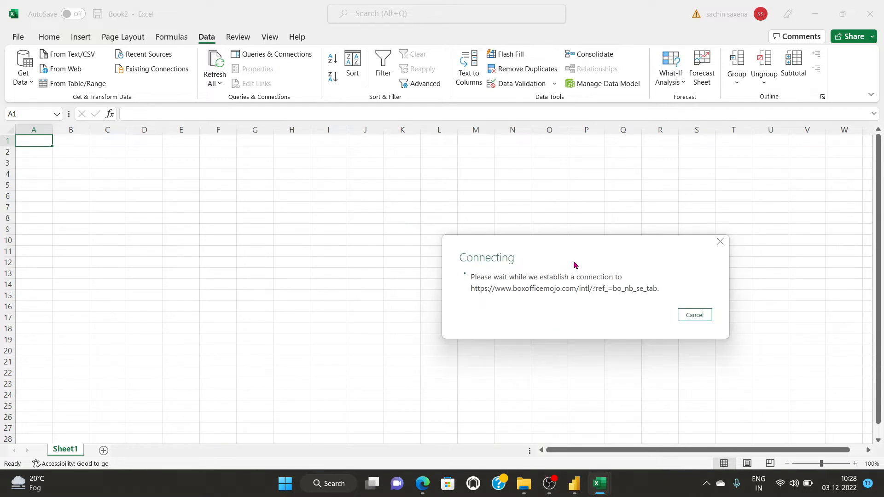
mouse_move(575, 488)
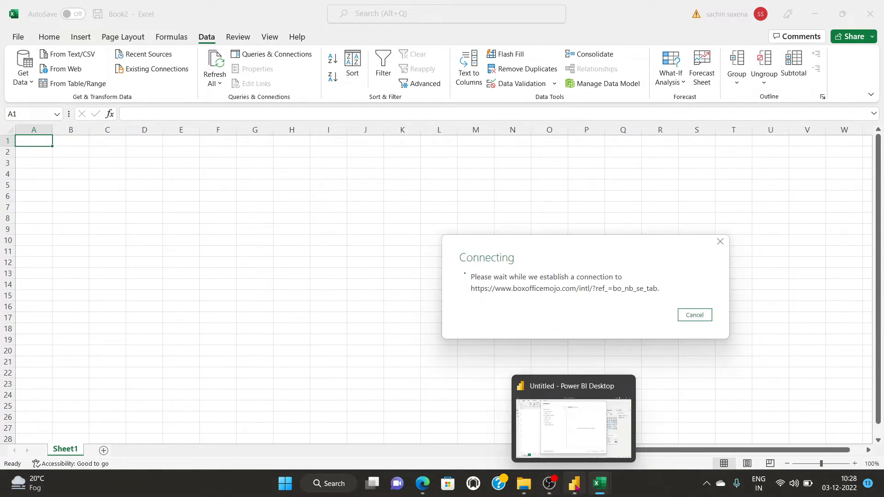
click(571, 446)
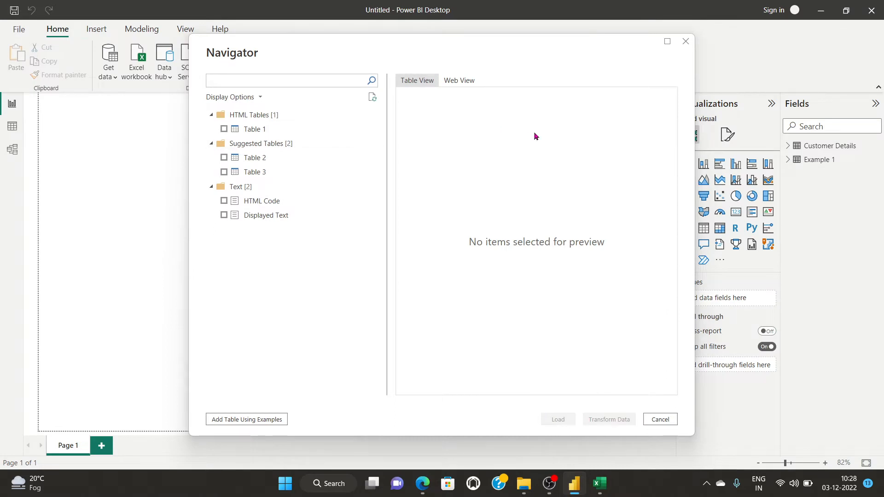
Preview Tables 1, 2, 3 and HTML Code in Navigator, then load only Table 1.
click(224, 129)
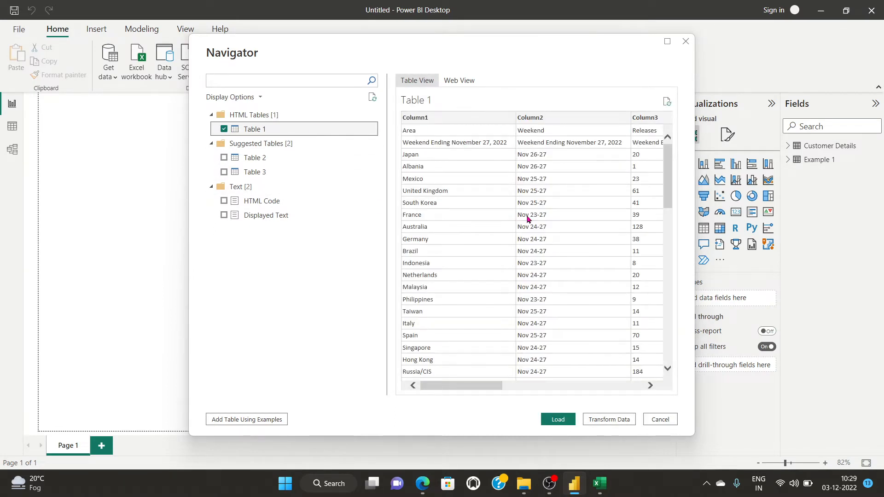
click(224, 158)
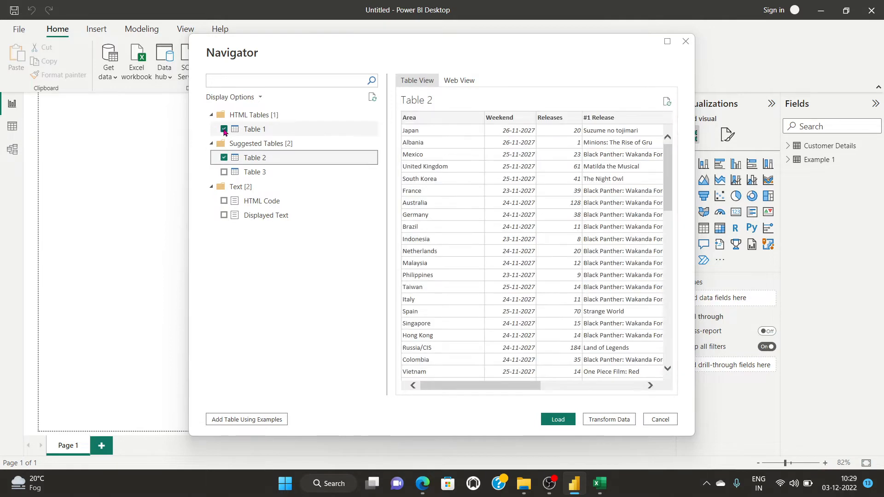
click(224, 129)
click(224, 158)
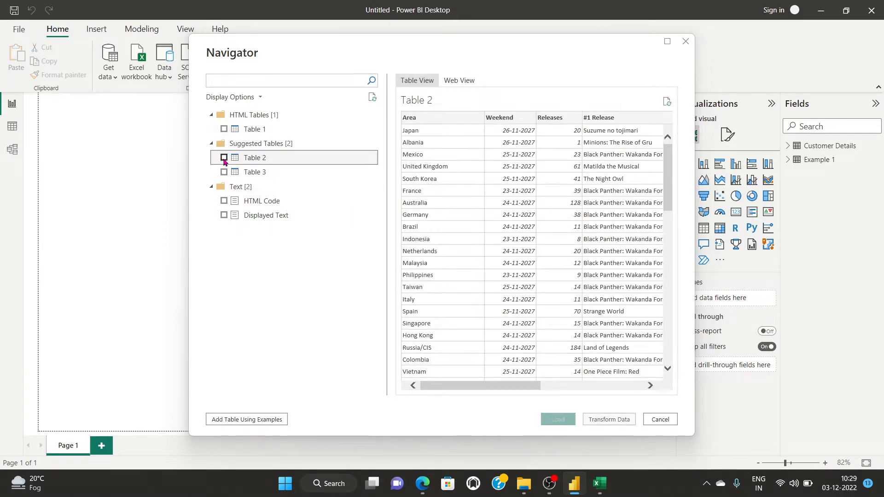
click(224, 201)
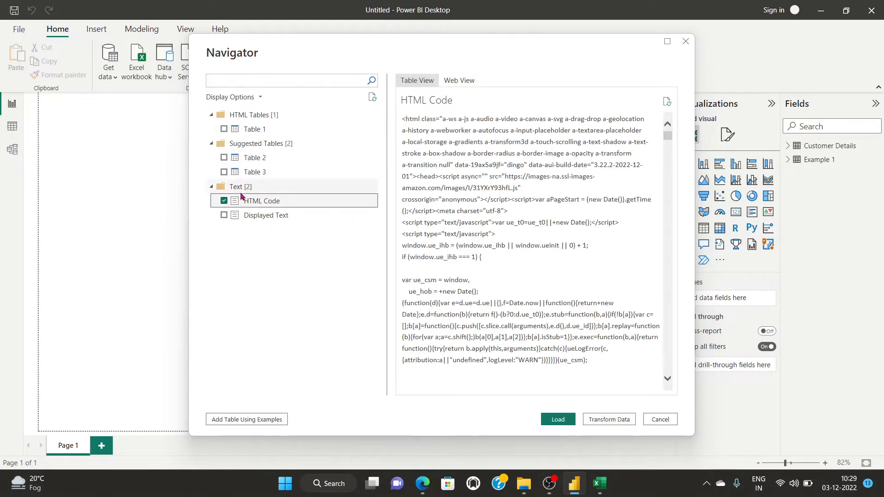
click(224, 201)
click(224, 172)
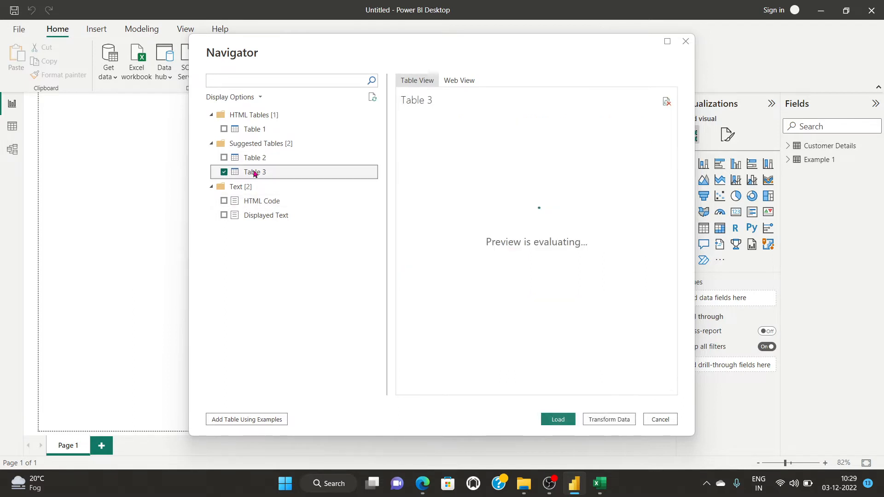
click(224, 172)
click(224, 129)
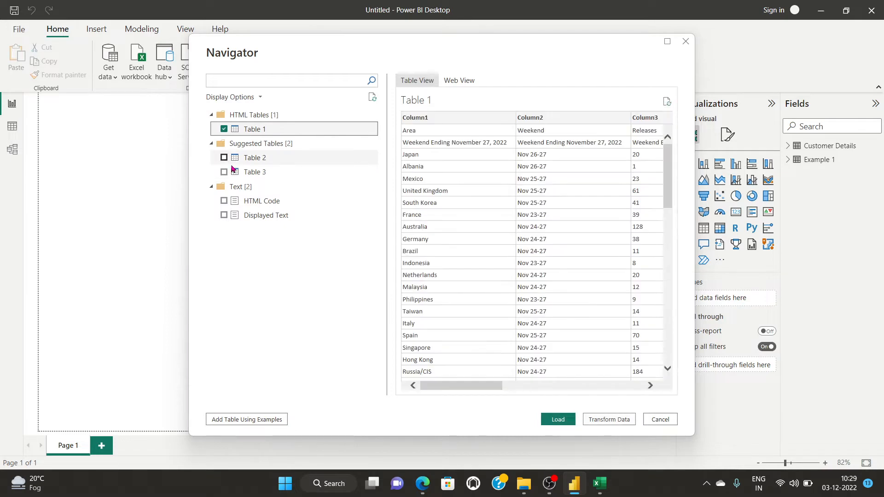
scroll(532, 223, down, 5)
click(556, 421)
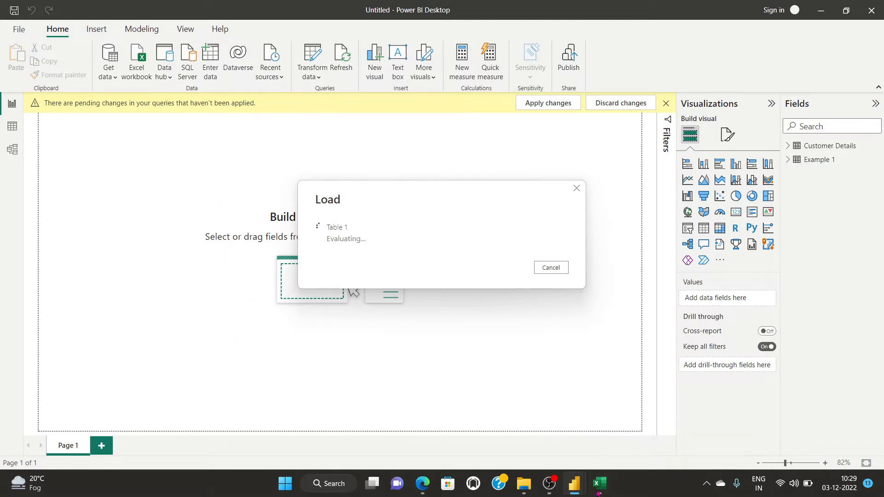
In Book2's Navigator, preview Table 0 and load its 68 rows of weekend grosses.
mouse_move(599, 492)
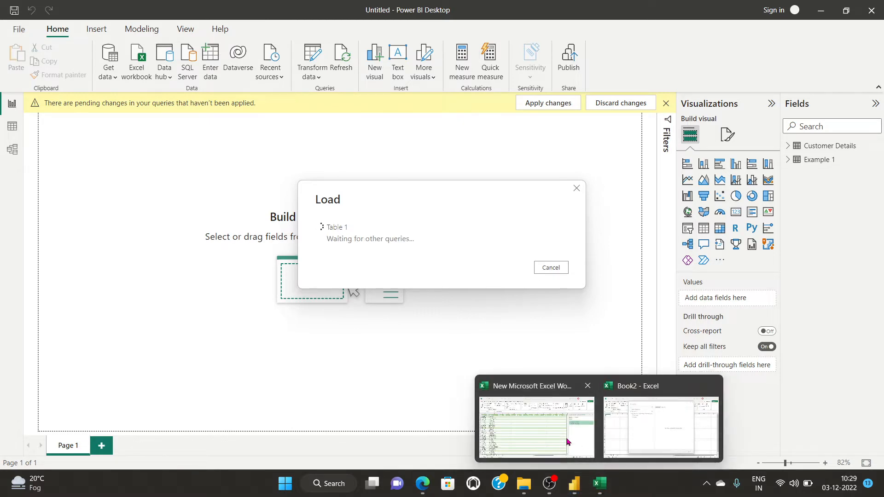
click(566, 437)
click(654, 443)
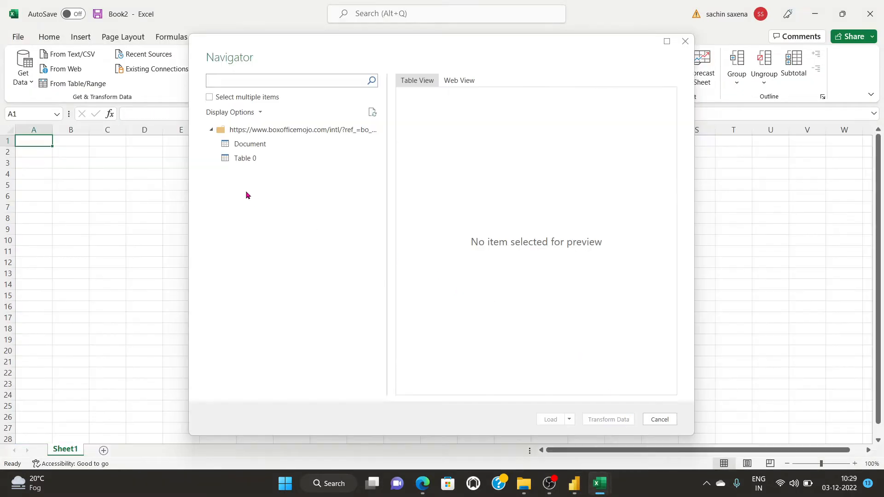
click(212, 130)
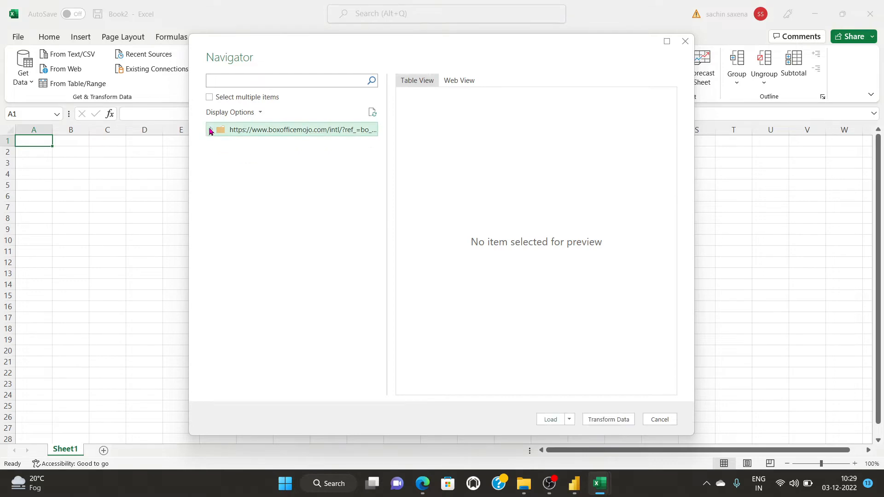
click(211, 130)
click(218, 160)
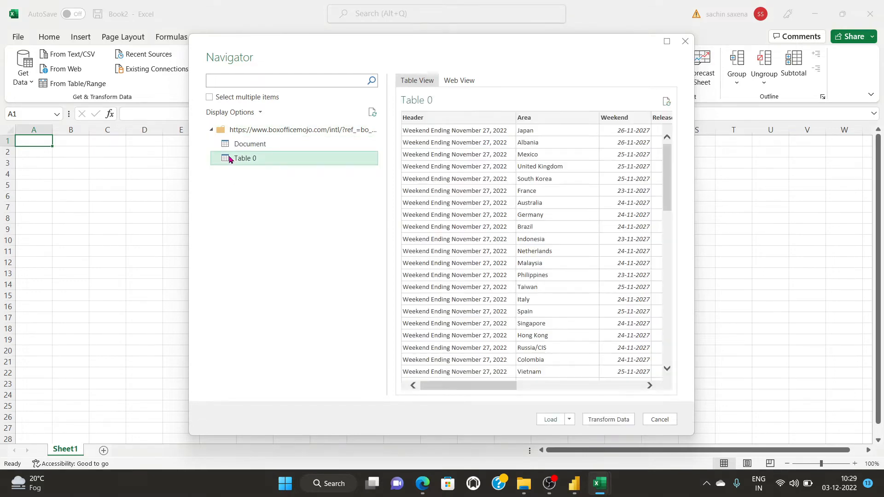
scroll(514, 298, down, 10)
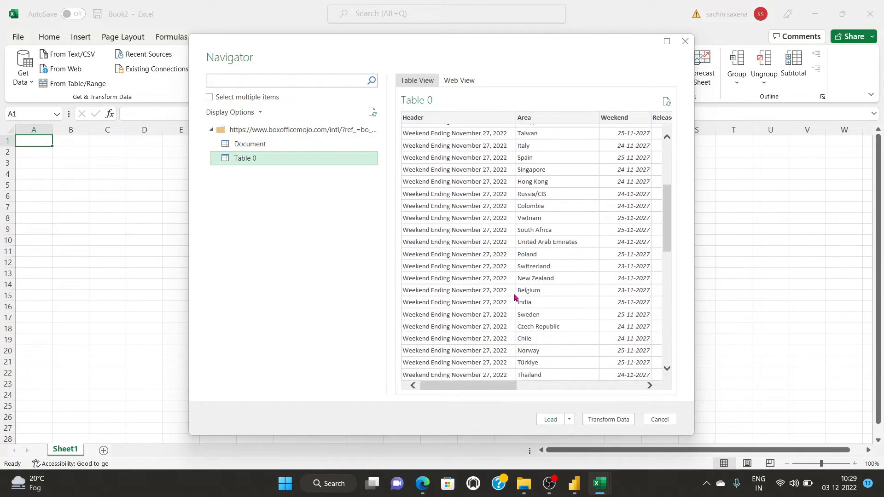
click(549, 419)
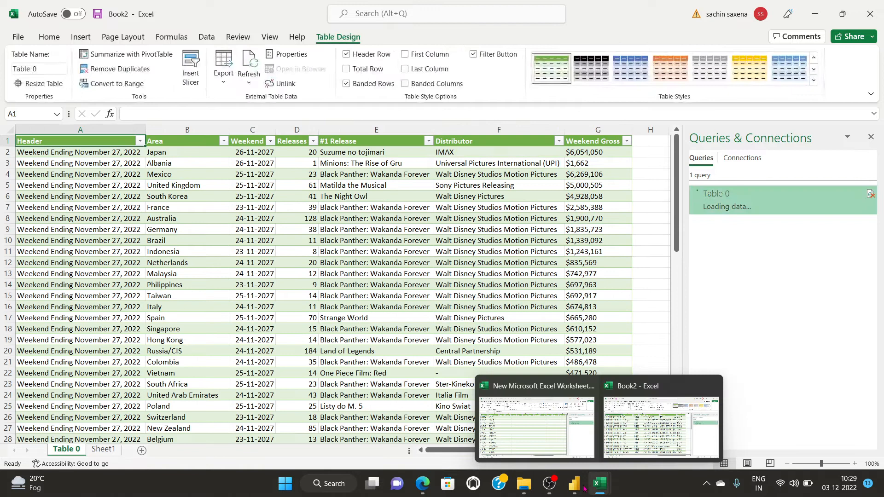
mouse_move(574, 486)
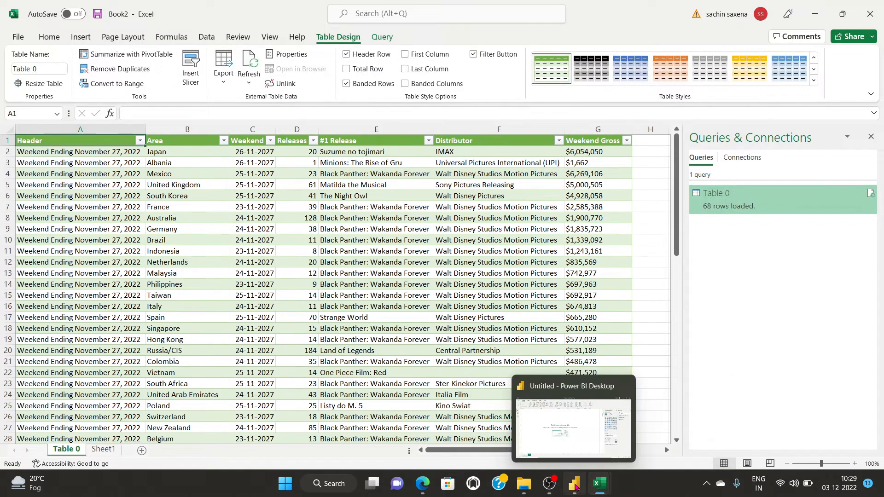
click(558, 438)
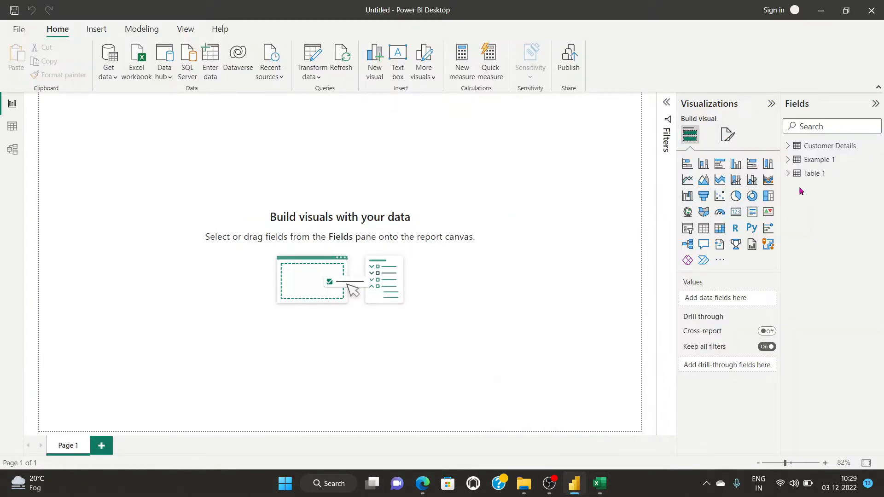
click(807, 174)
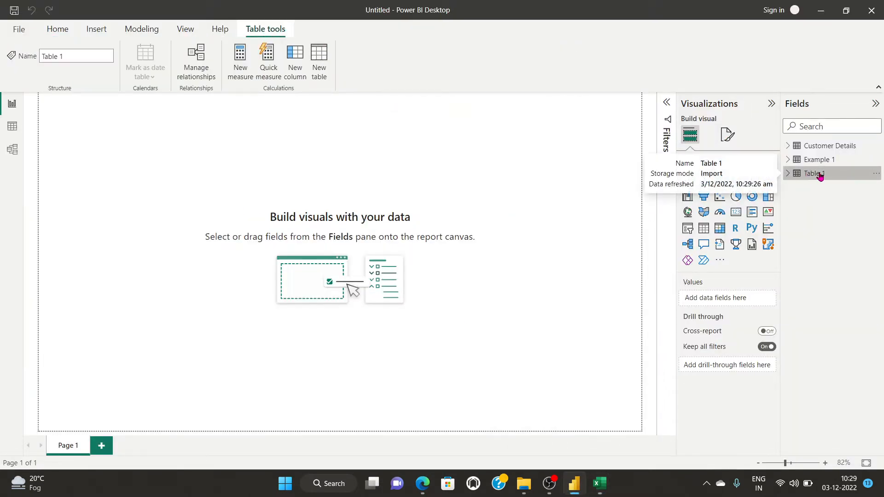
double_click(819, 174)
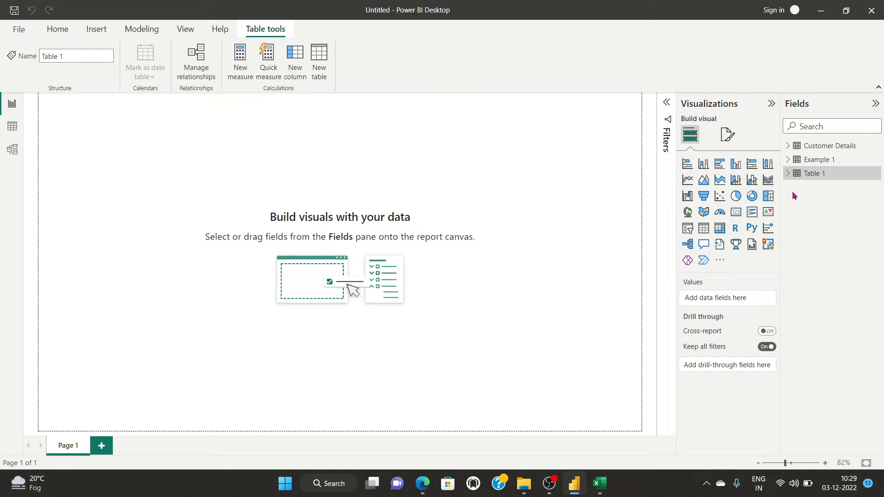
click(790, 174)
click(874, 174)
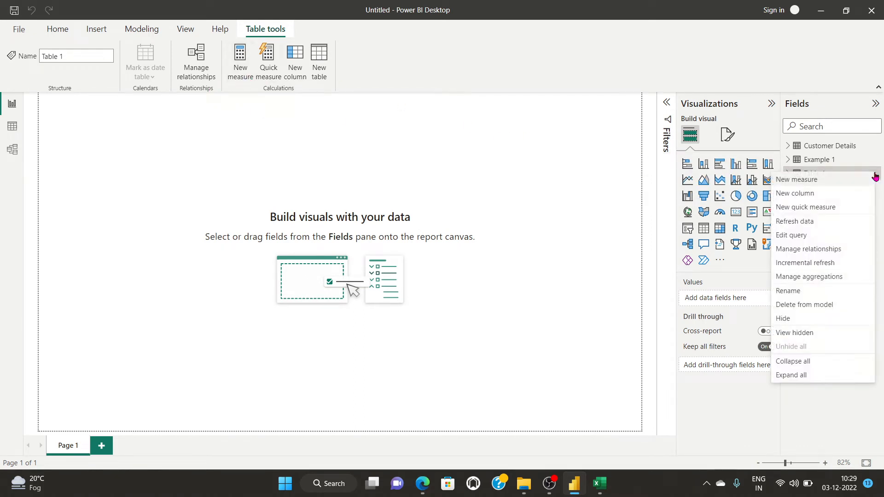
click(806, 237)
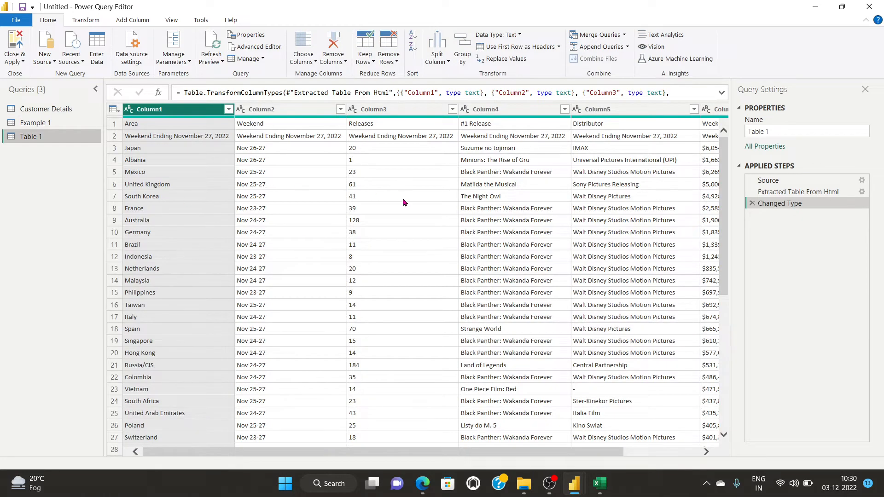
scroll(369, 289, down, 15)
scroll(330, 306, up, 15)
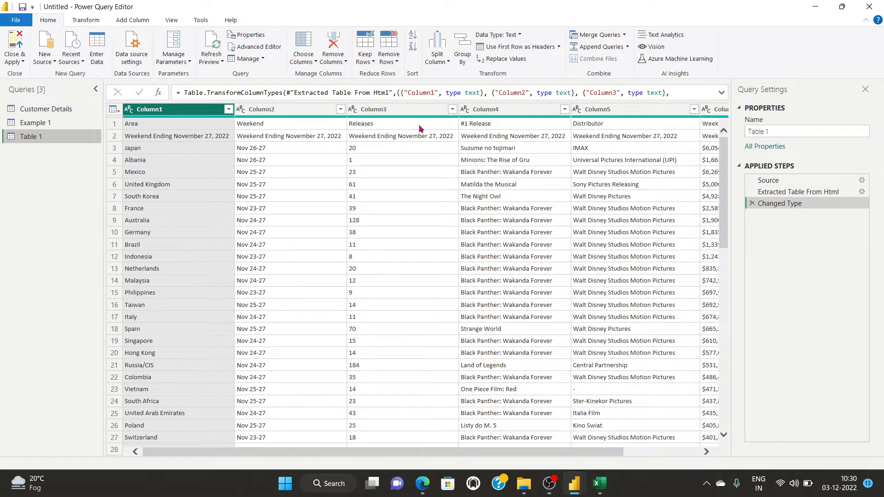
drag(548, 452, 495, 454)
scroll(412, 372, down, 15)
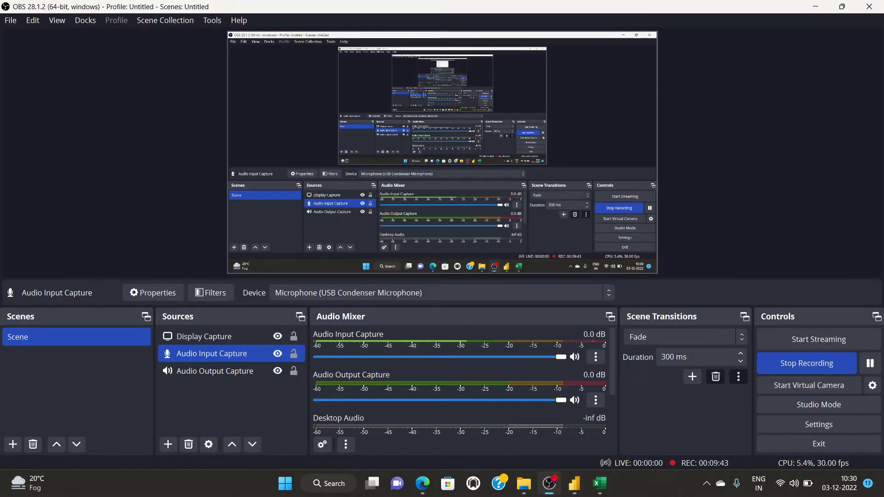
click(867, 362)
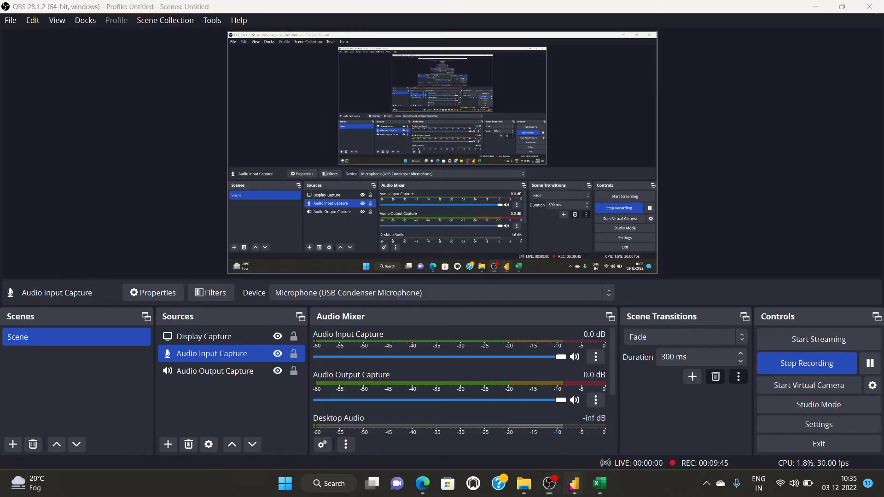
mouse_move(574, 483)
click(632, 426)
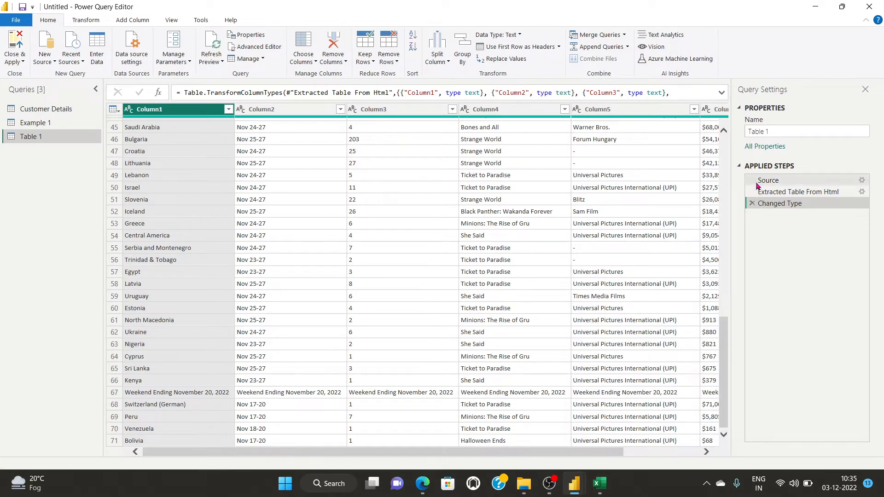
click(16, 61)
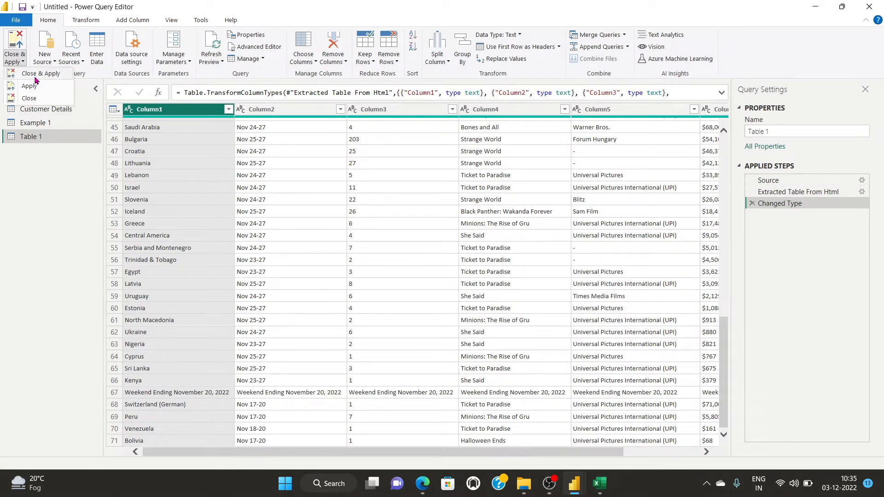
click(38, 76)
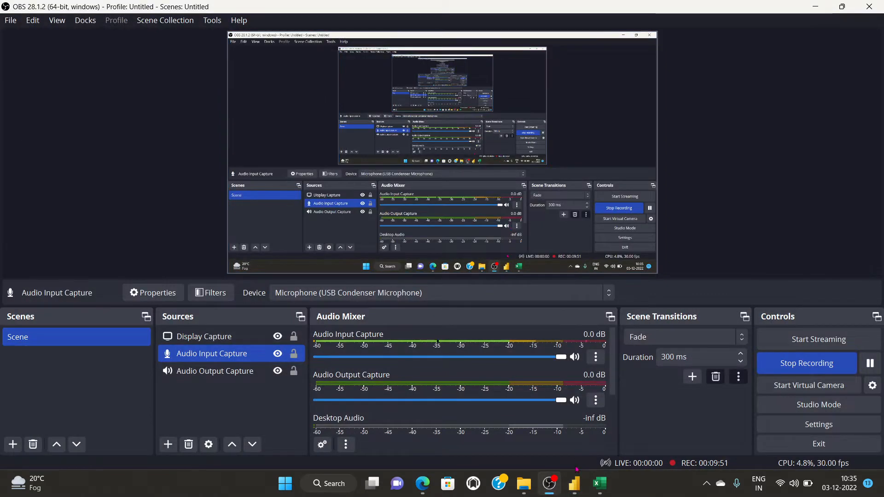
click(574, 483)
click(109, 142)
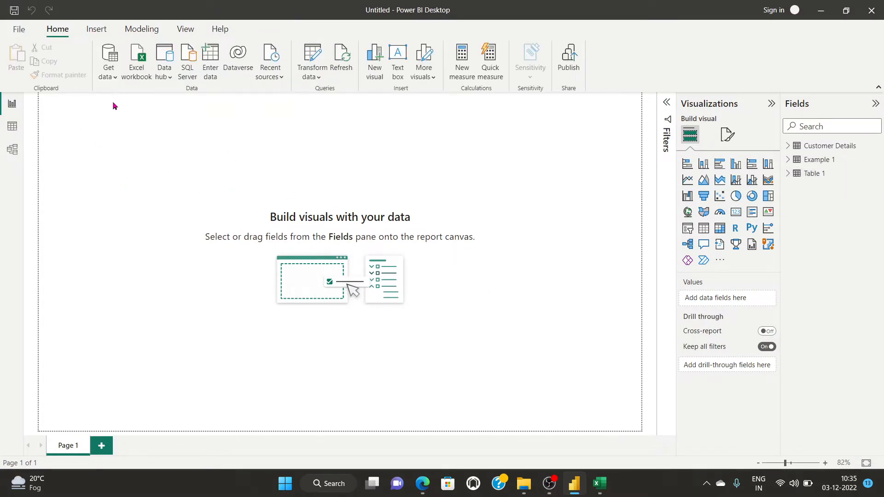
Search the full Get Data catalogue for 'folder' and pick the Folder connector.
click(108, 74)
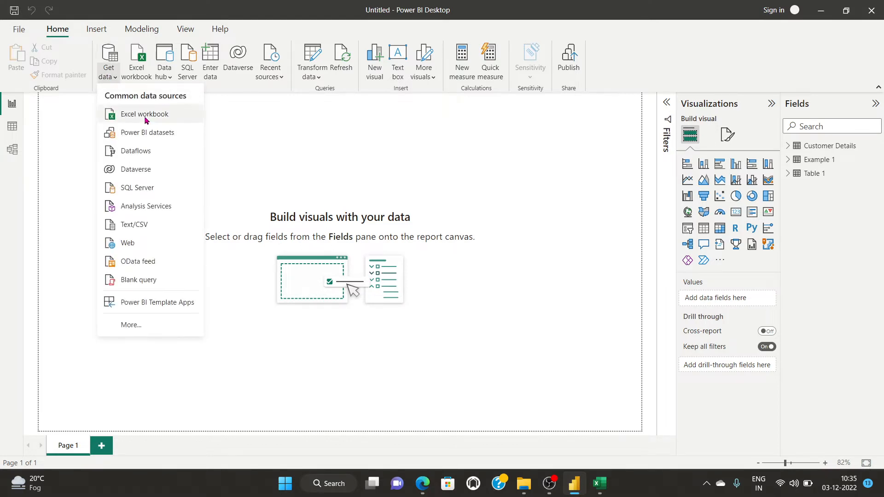
click(129, 327)
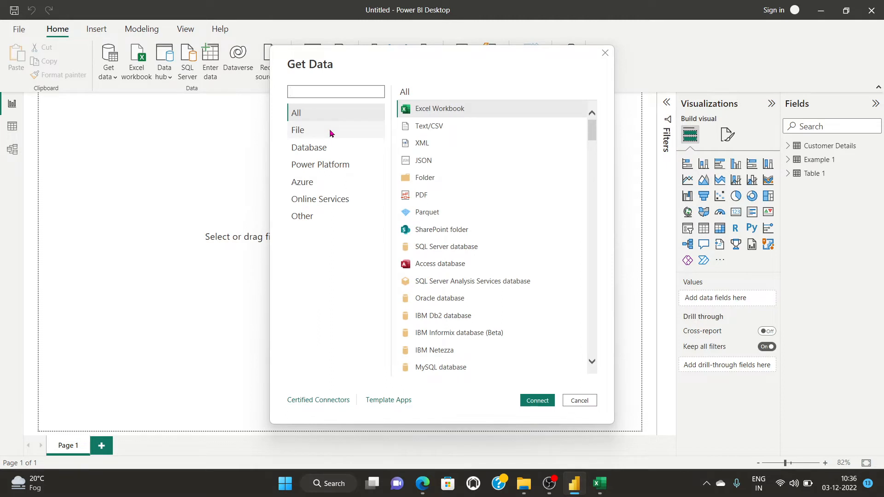
text(fol)
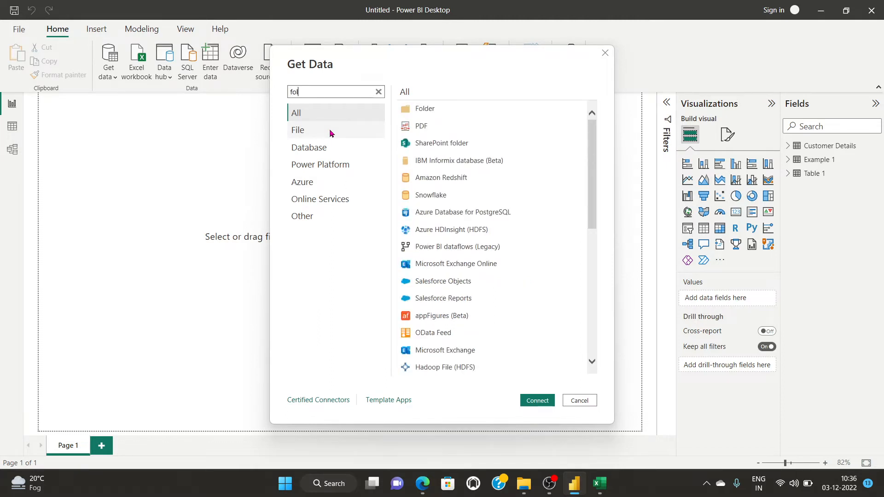
text(der)
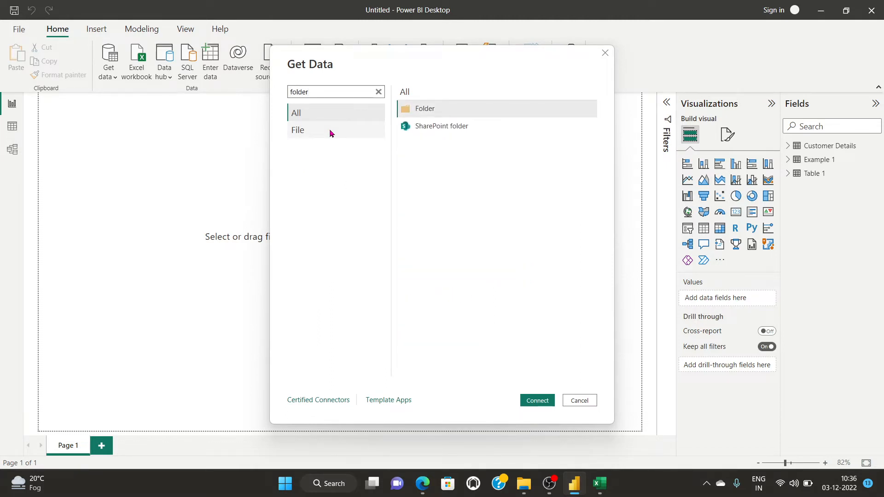
double_click(430, 110)
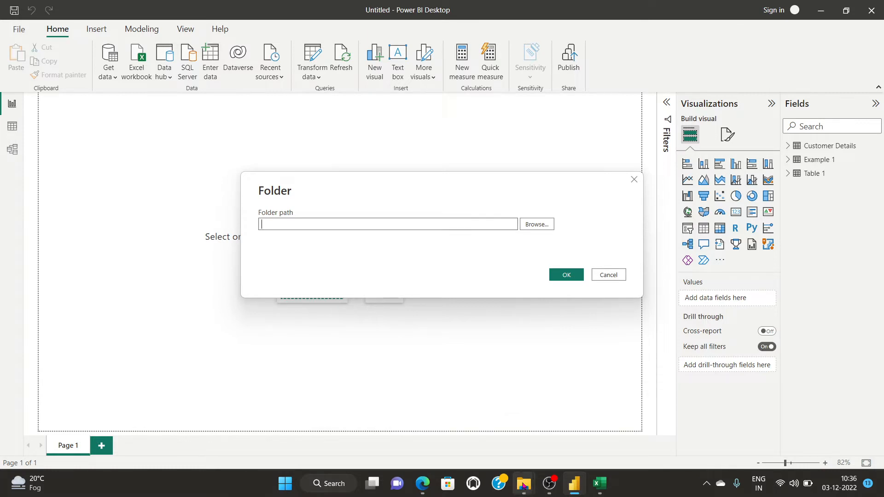
Browse Combine From Folder into the Sales folder and copy its full path.
mouse_move(523, 483)
click(521, 434)
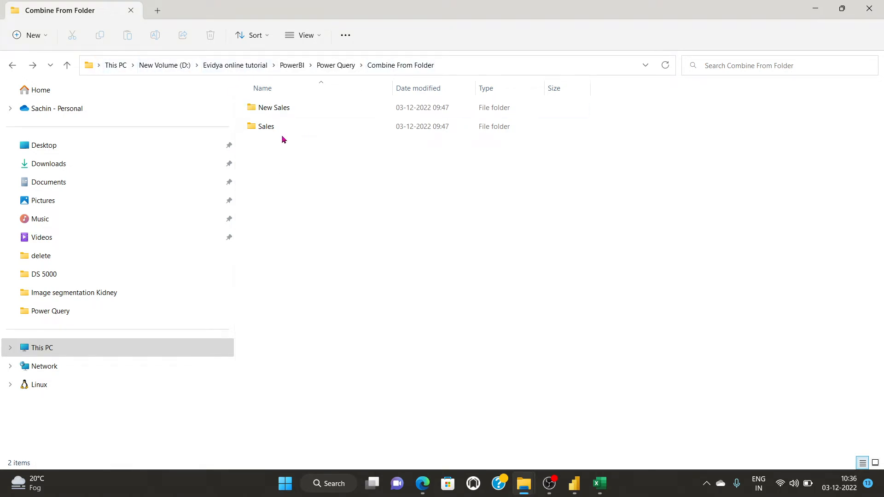
double_click(273, 110)
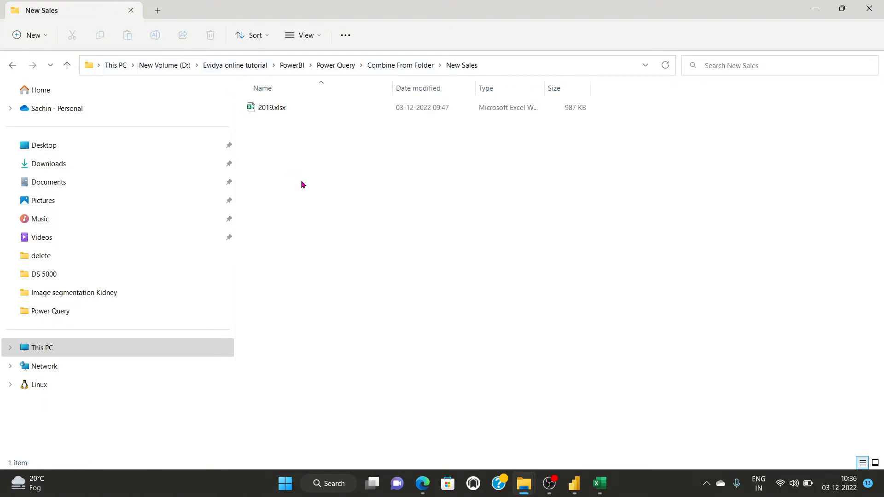
key(alt+Left)
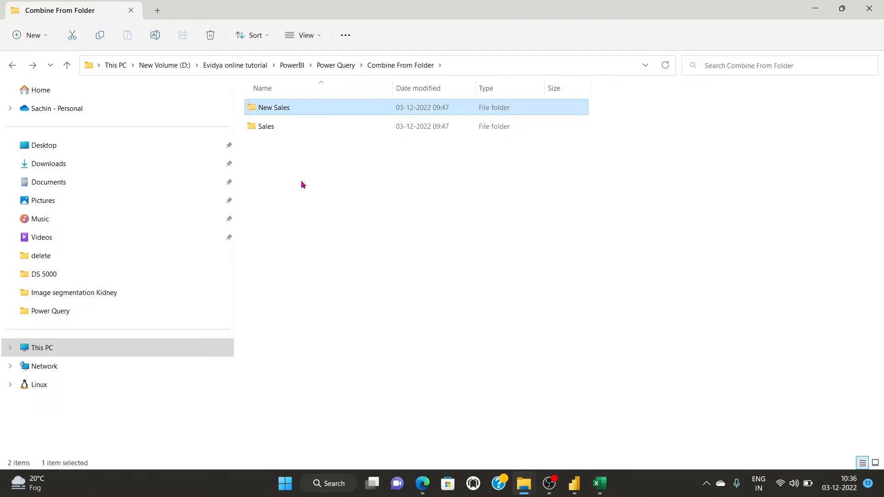
key(Down)
key(Return)
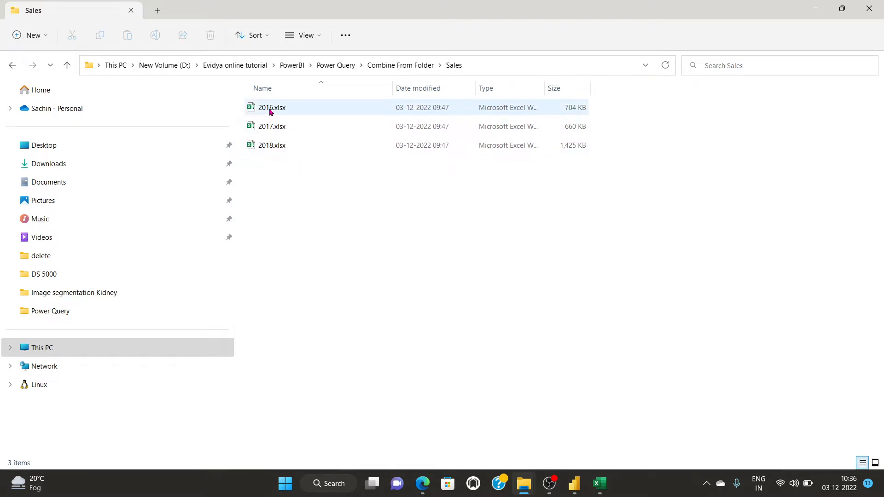
click(485, 64)
key(ctrl+c)
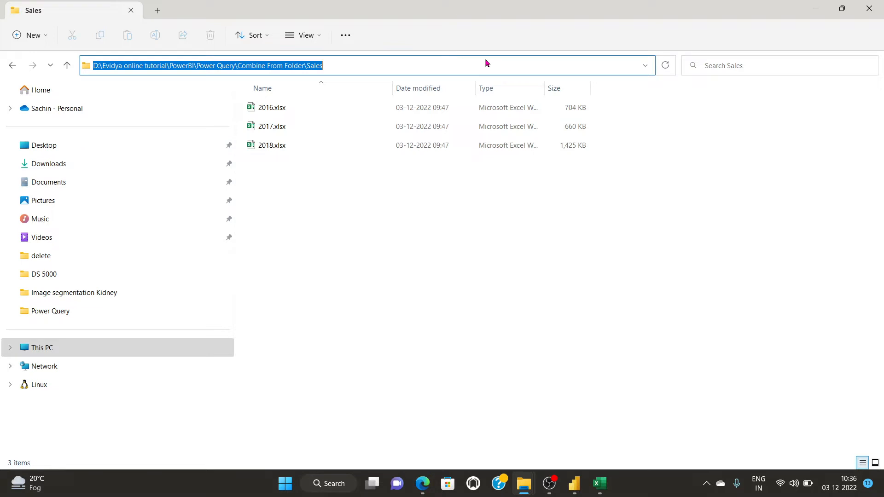
mouse_move(579, 487)
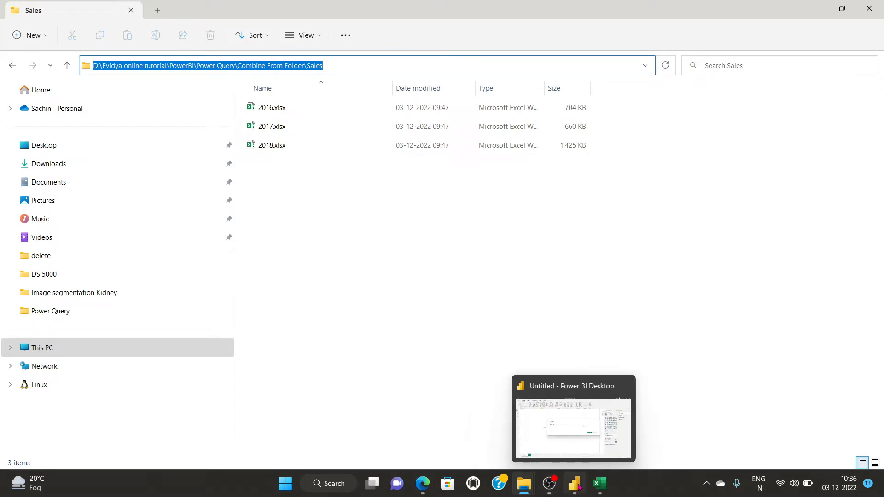
click(590, 434)
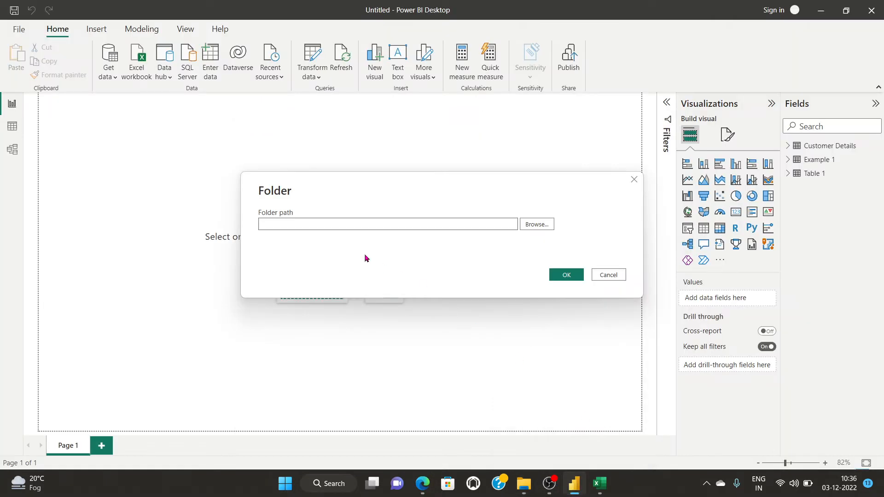
Paste the Sales folder path as the source and choose Combine & Load.
click(341, 224)
key(ctrl+v)
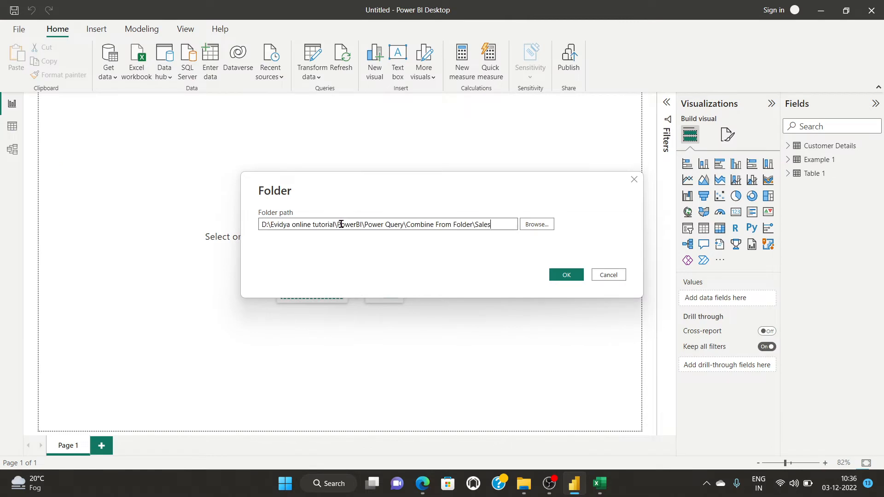
click(566, 275)
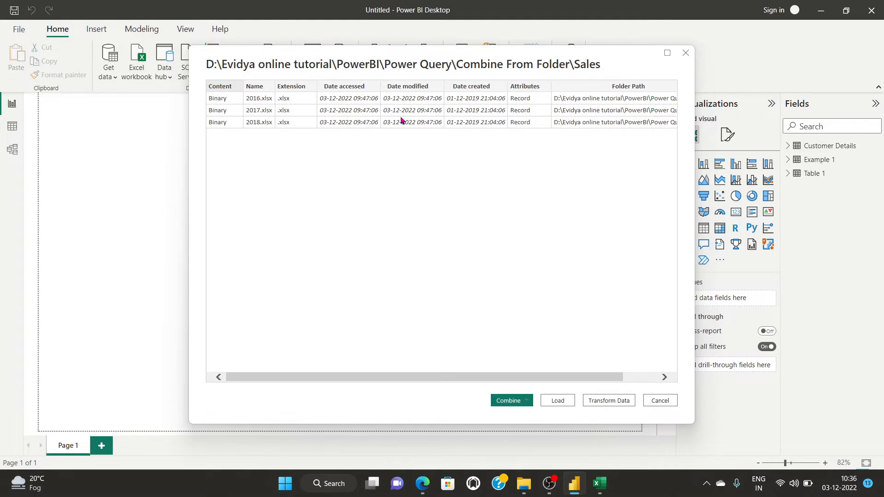
click(508, 405)
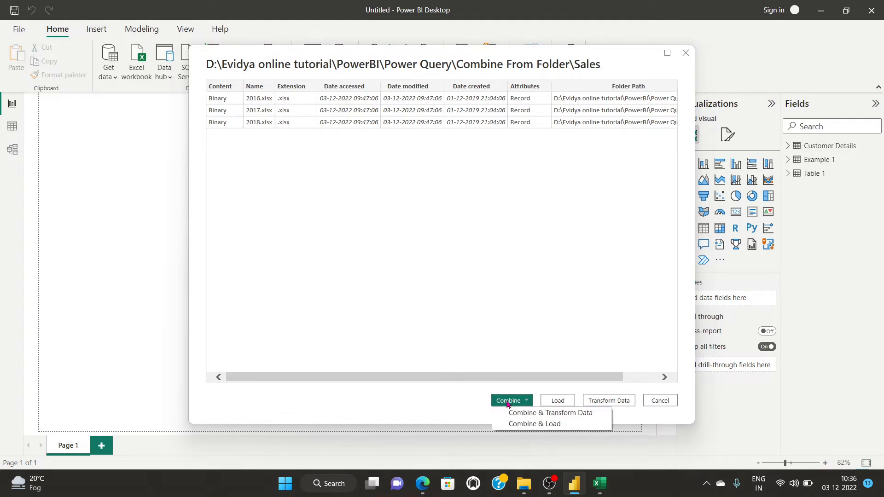
click(561, 424)
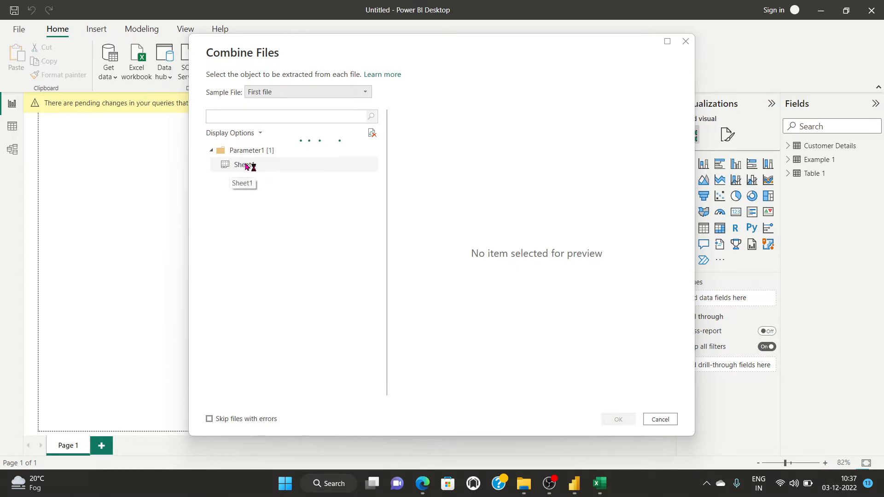
Select Sheet1 as the sheet to combine from each yearly workbook.
click(228, 166)
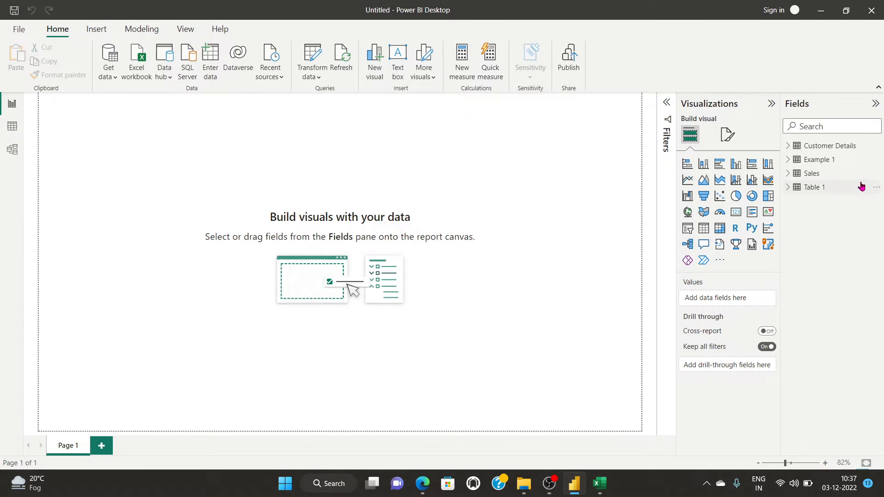
click(878, 188)
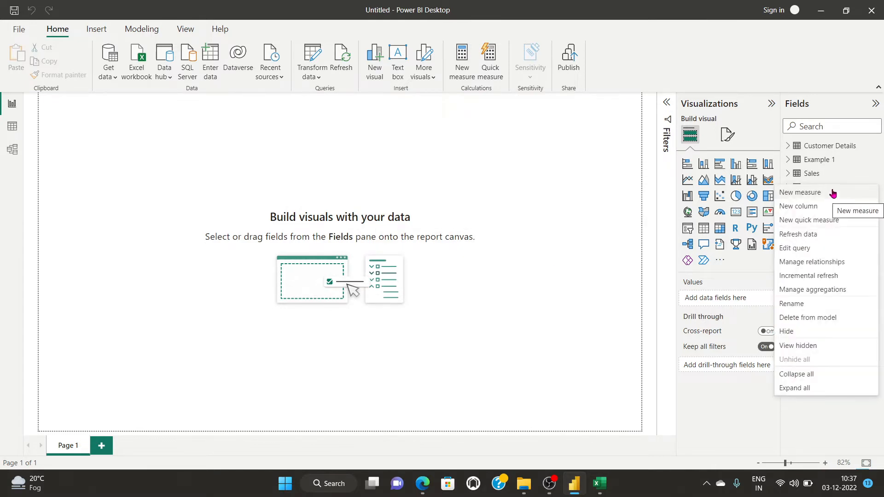
click(795, 248)
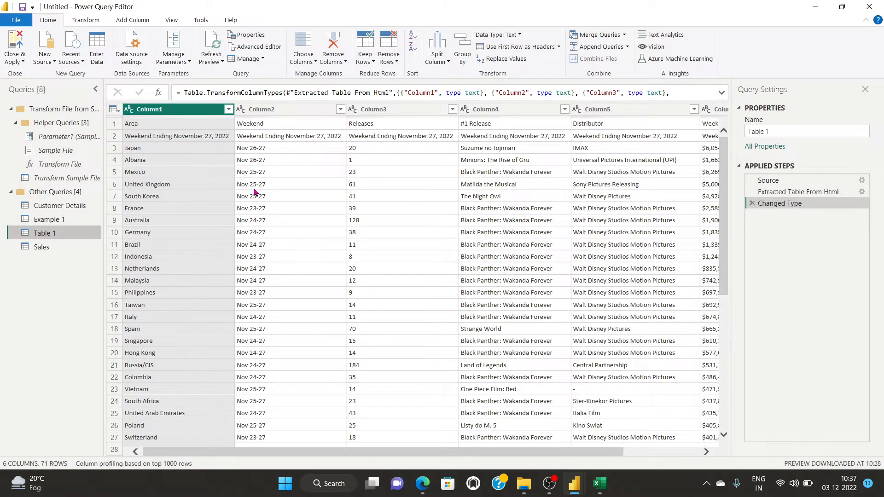
scroll(334, 274, down, 2)
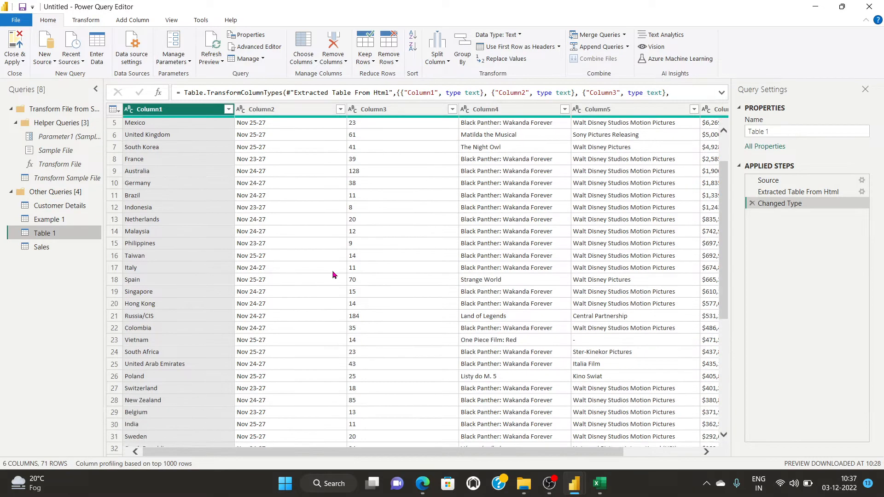
scroll(334, 274, down, 6)
scroll(299, 267, up, 6)
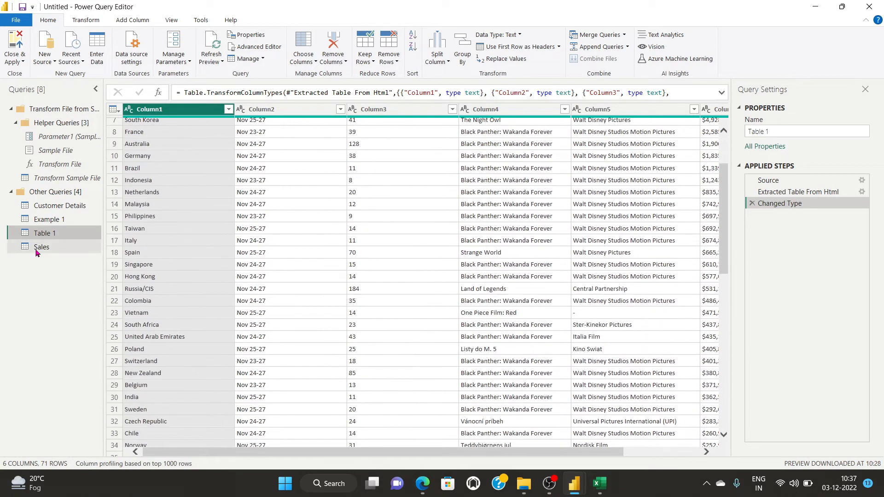
click(36, 249)
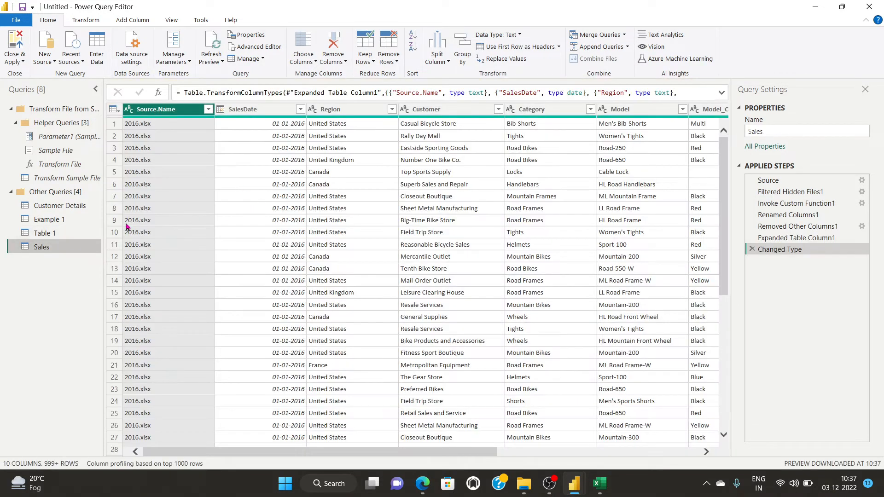
scroll(157, 187, down, 20)
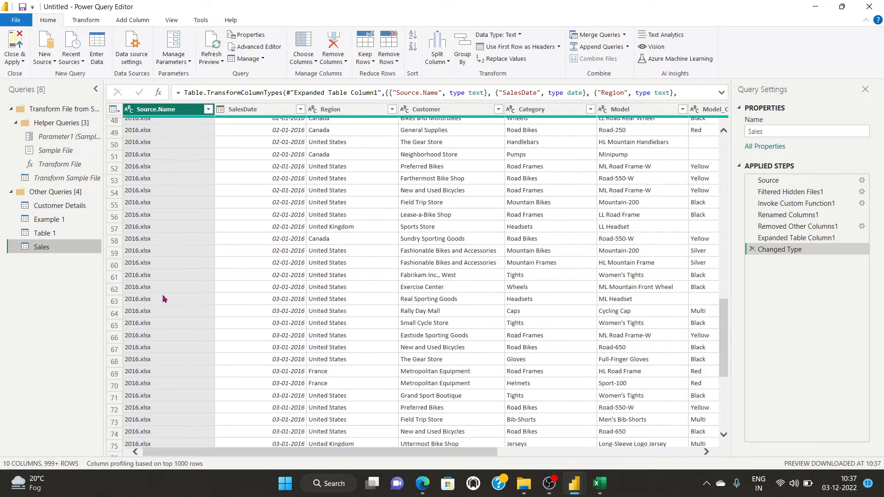
scroll(165, 355, down, 20)
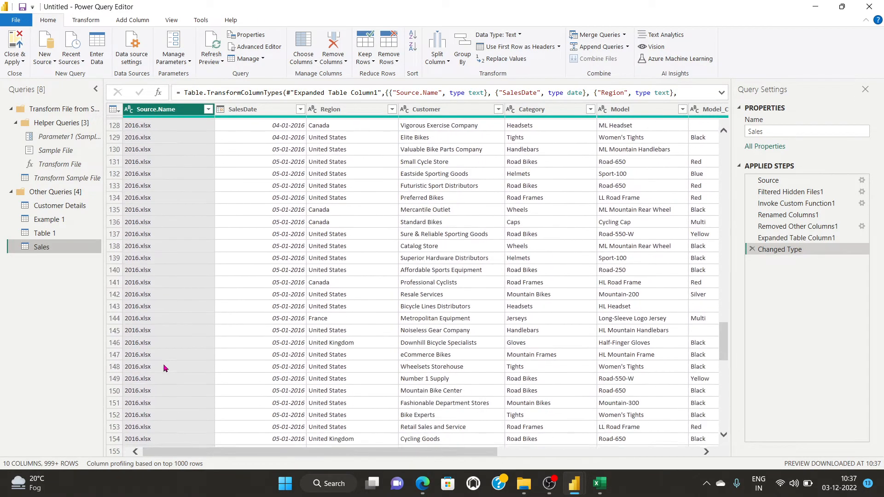
scroll(159, 359, down, 20)
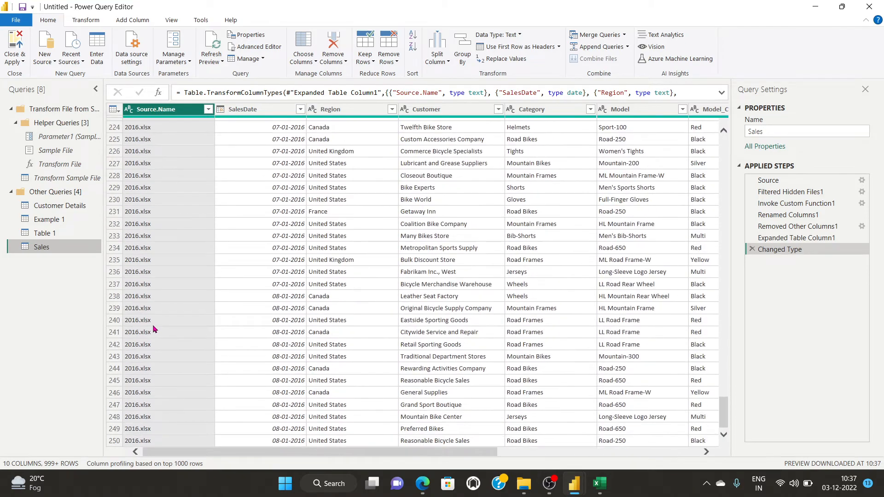
scroll(138, 340, down, 20)
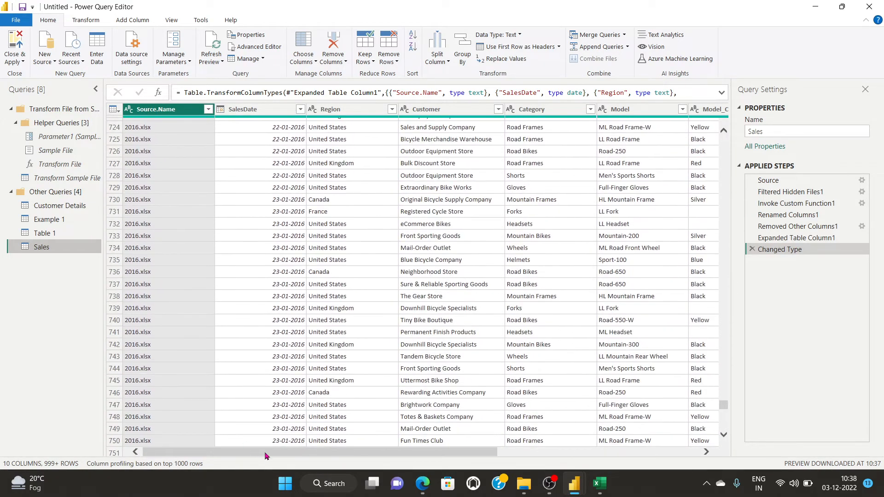
drag(465, 473, 321, 474)
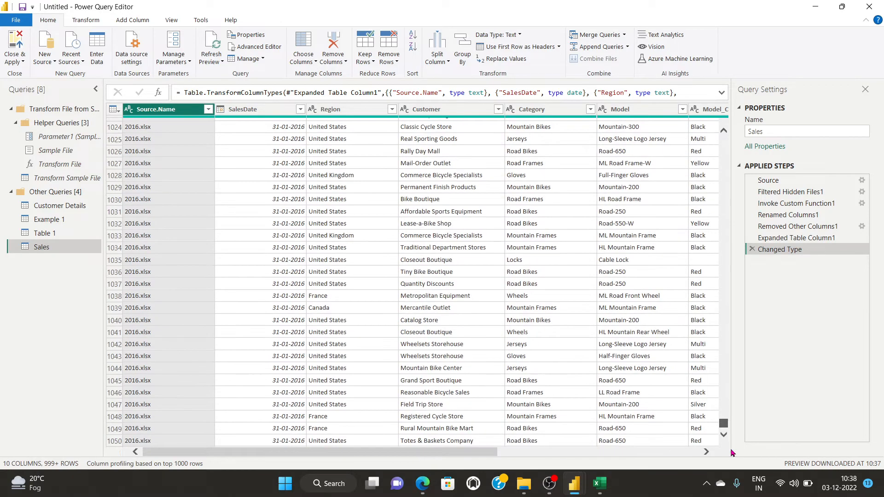
scroll(192, 331, down, 17)
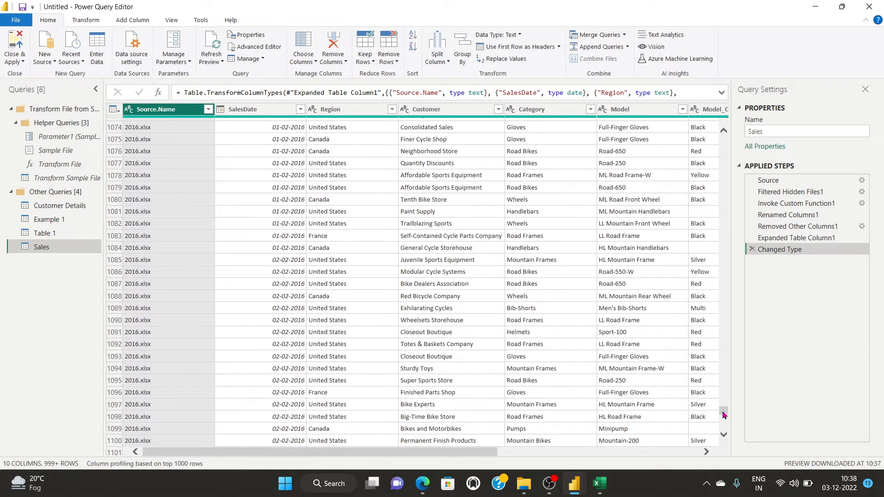
drag(723, 415, 728, 448)
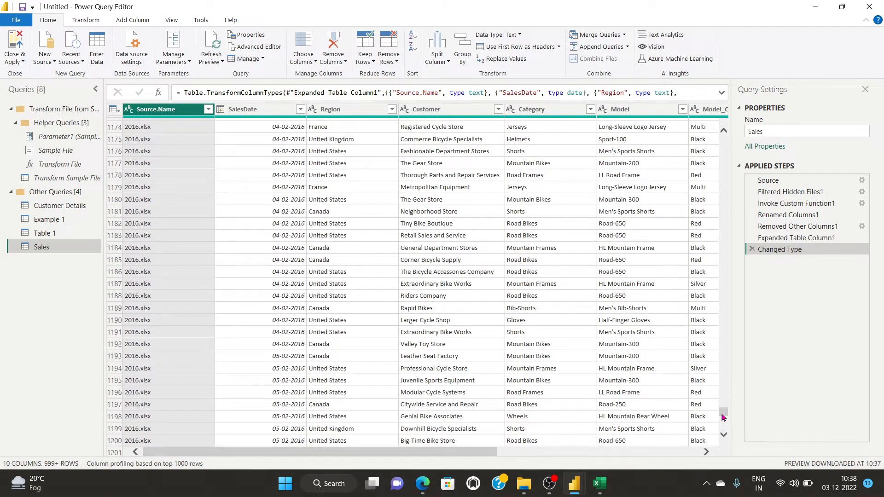
drag(724, 414, 724, 436)
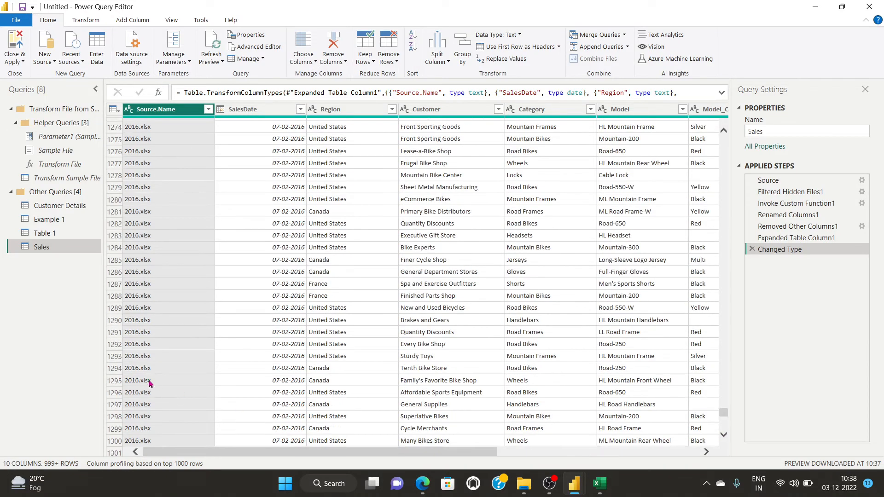
scroll(161, 327, down, 15)
scroll(161, 326, down, 20)
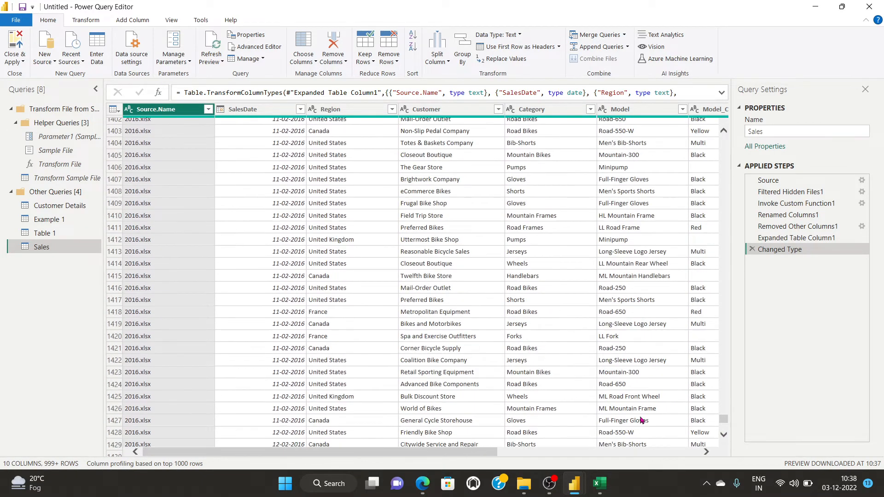
mouse_move(716, 419)
mouse_down()
mouse_move(724, 443)
mouse_move(722, 426)
mouse_up()
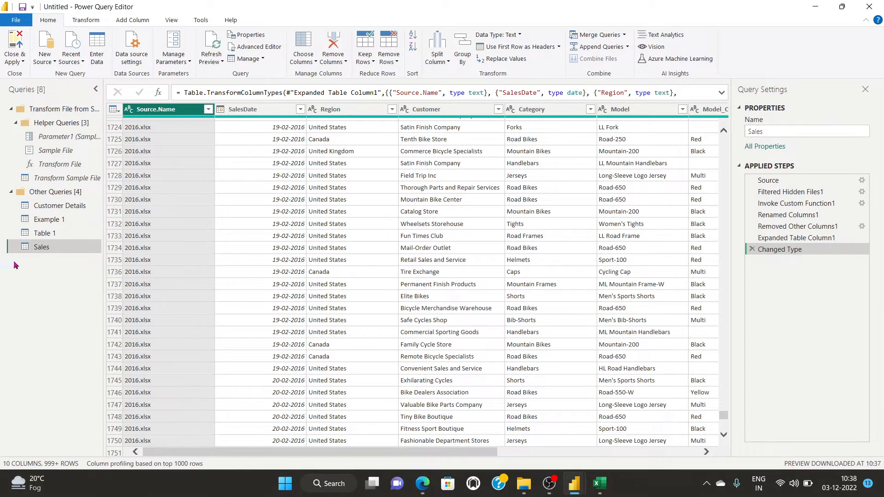
click(762, 147)
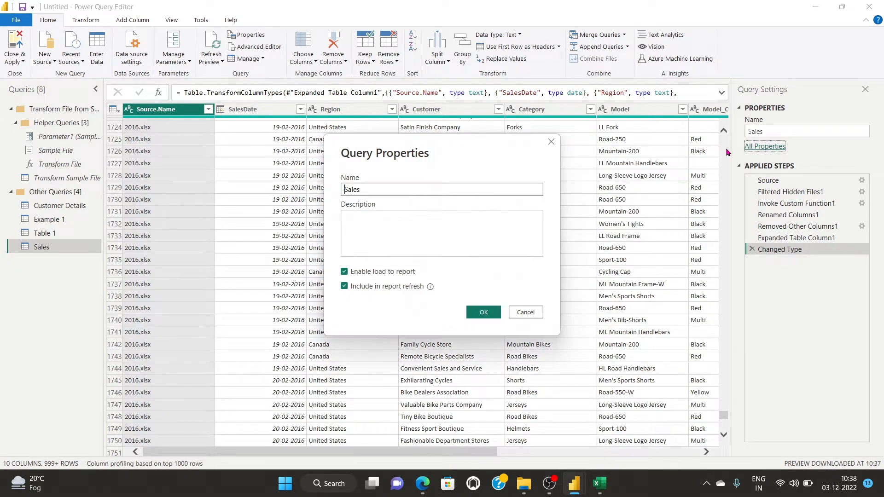
click(551, 141)
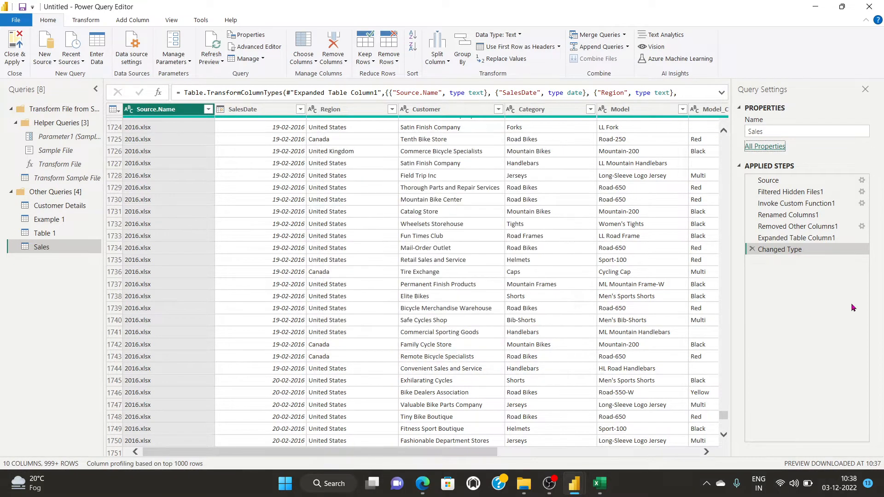
drag(723, 422, 726, 453)
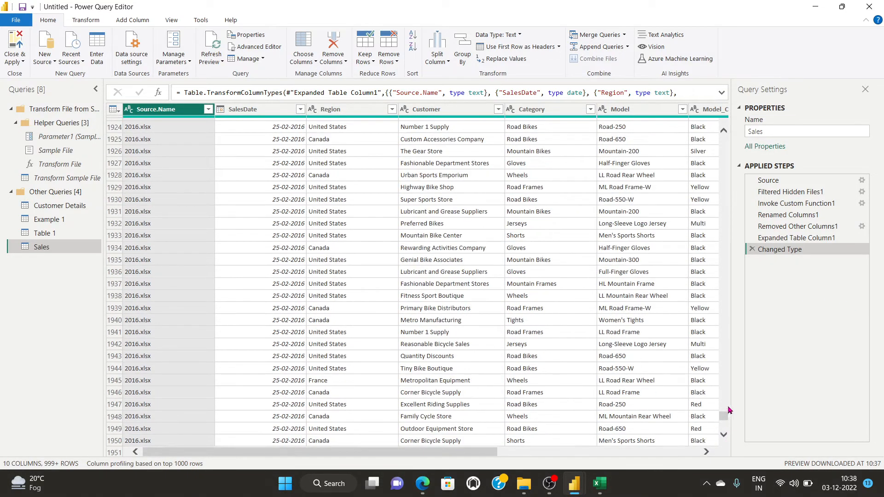
drag(726, 417, 725, 443)
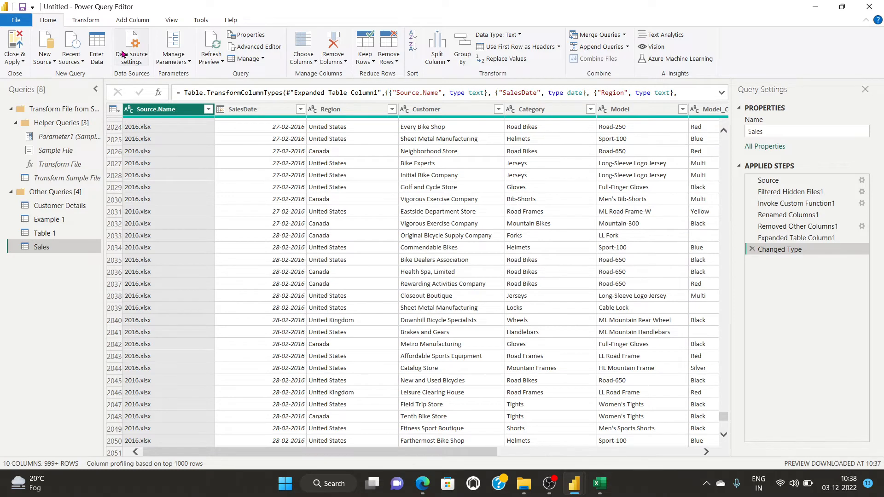
right_click(38, 249)
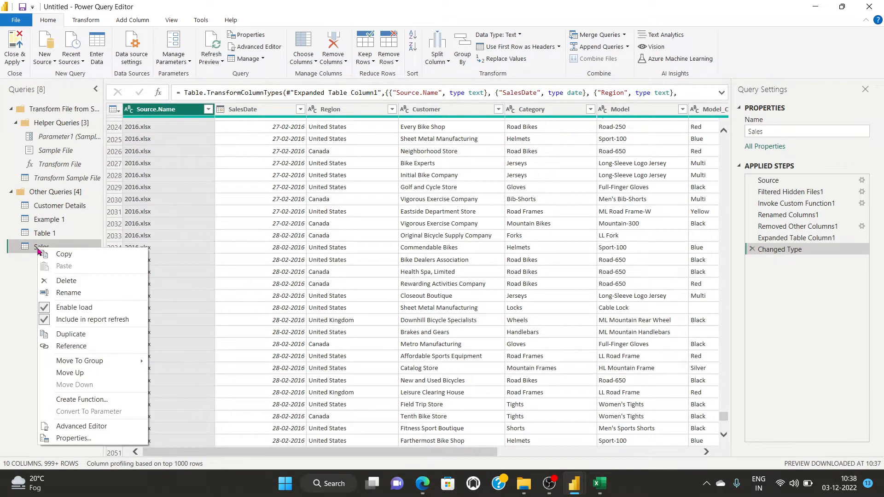
click(79, 439)
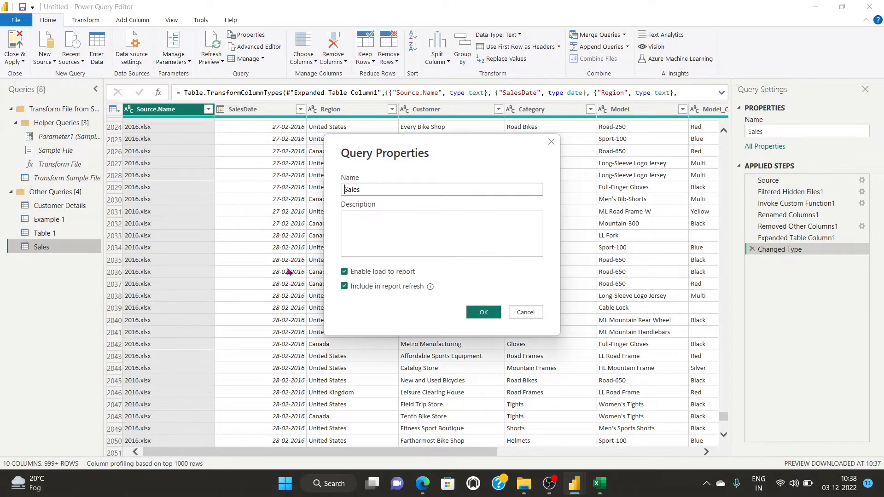
click(552, 141)
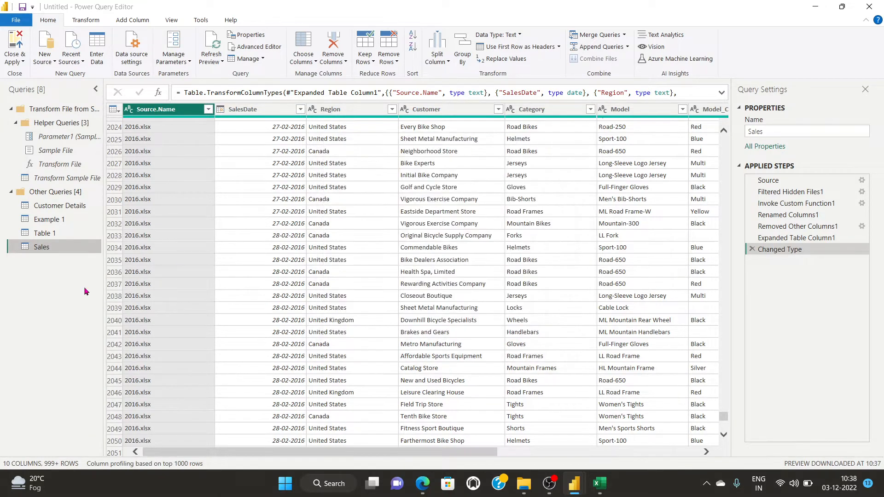
right_click(33, 249)
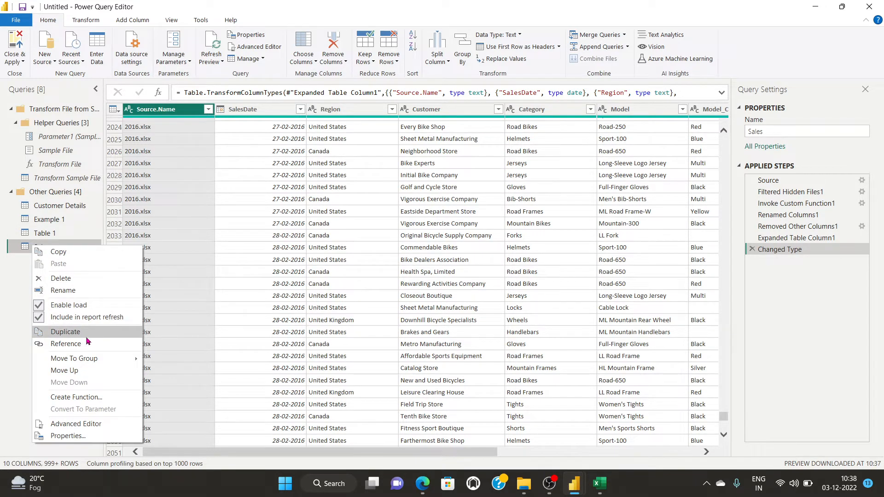
mouse_move(106, 364)
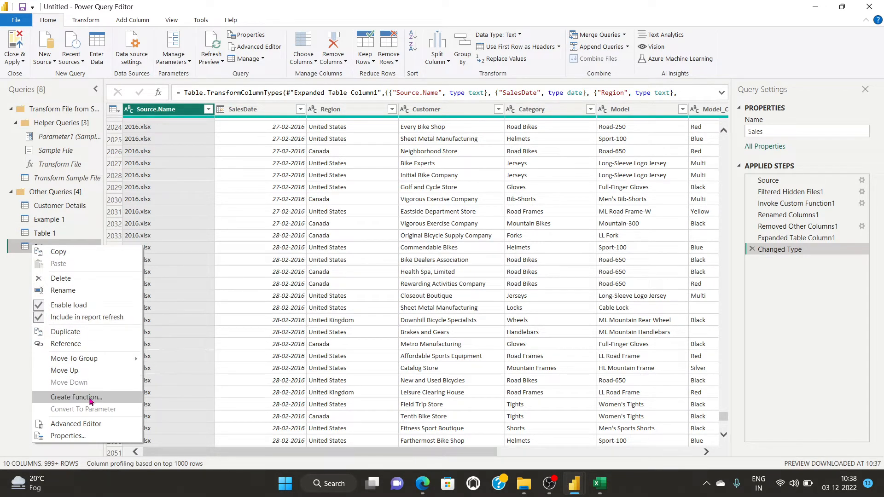
click(83, 423)
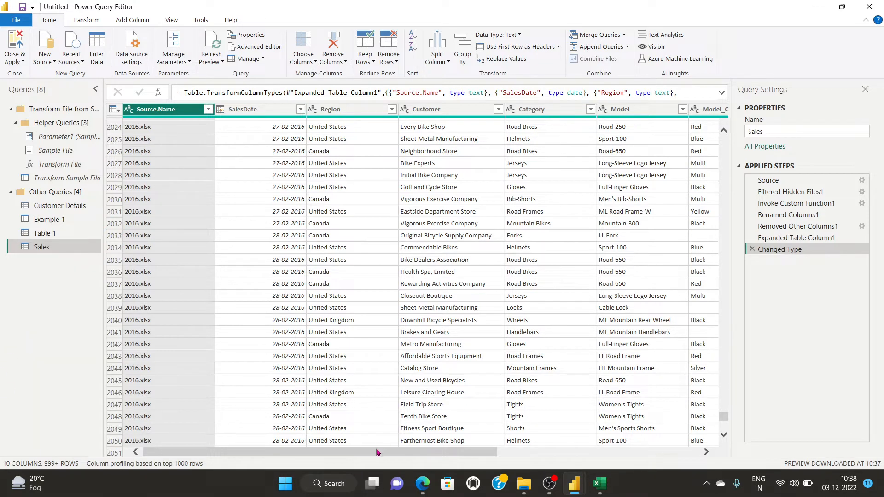
drag(726, 416, 726, 455)
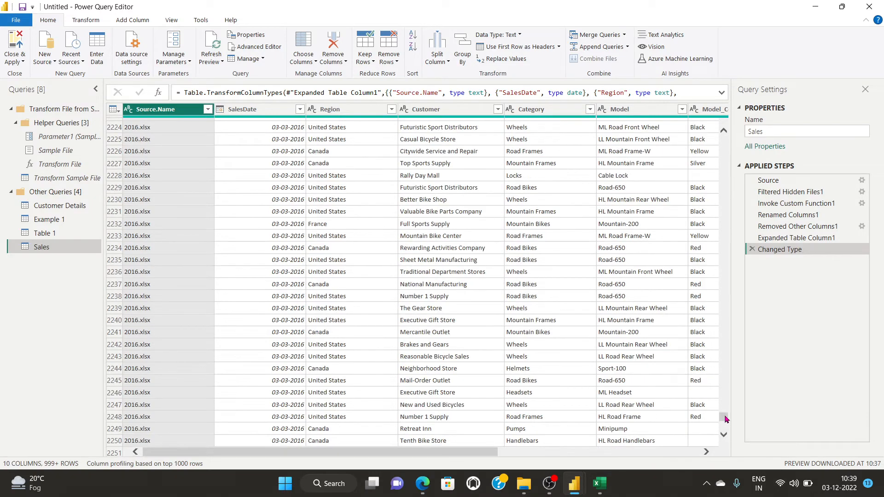
drag(724, 416, 724, 436)
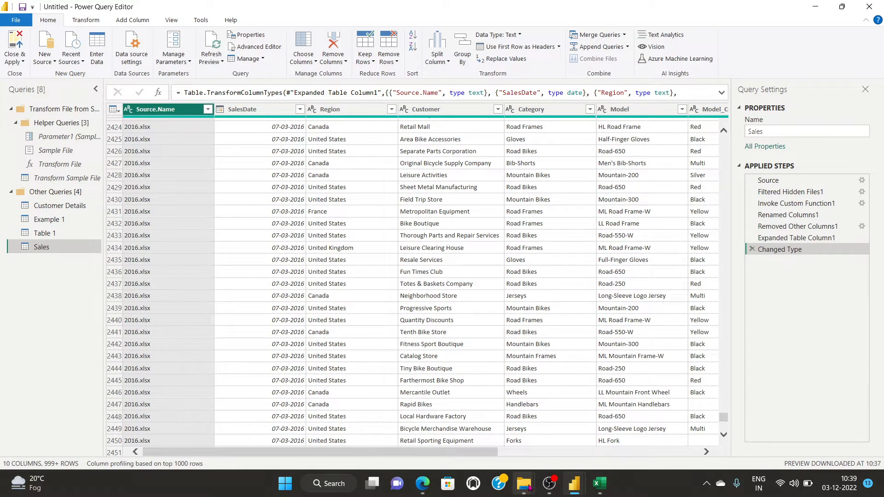
Open the New Sales folder and copy 2019.xlsx.
mouse_move(529, 489)
click(543, 433)
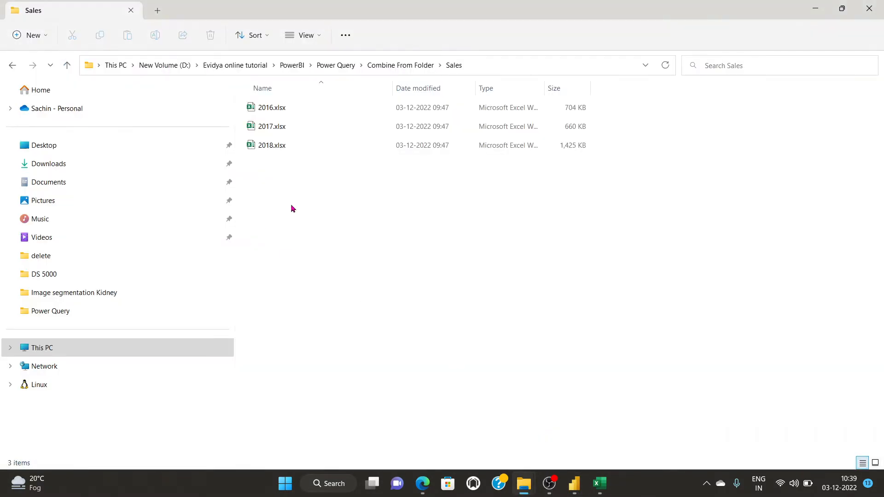
click(381, 64)
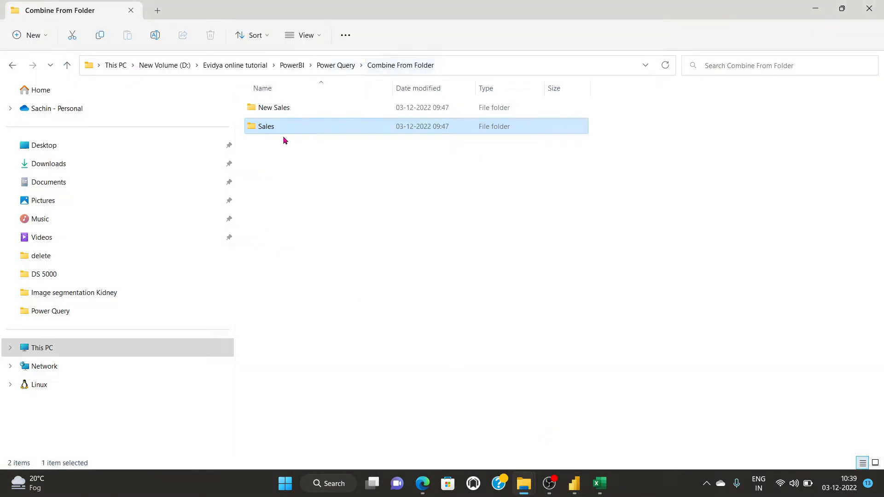
double_click(272, 108)
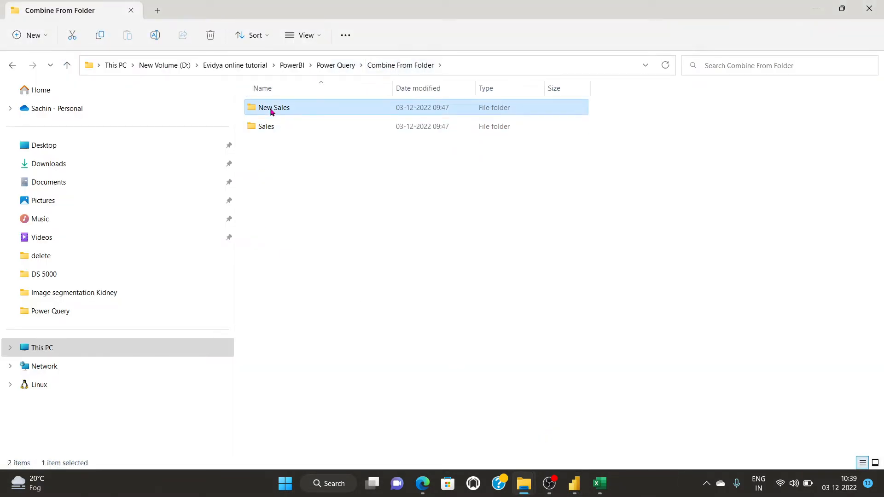
click(392, 65)
Paste 2019.xlsx into the Sales folder alongside the 2016–2018 workbooks.
click(268, 128)
double_click(268, 128)
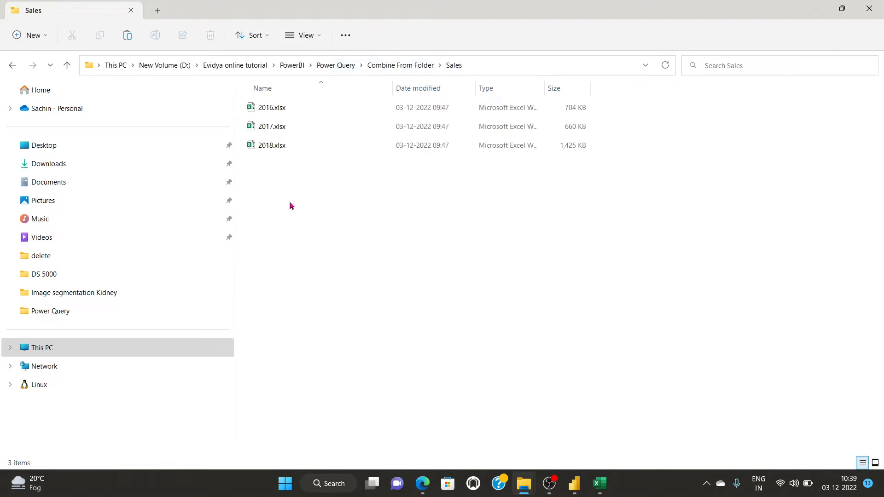
key(ctrl+v)
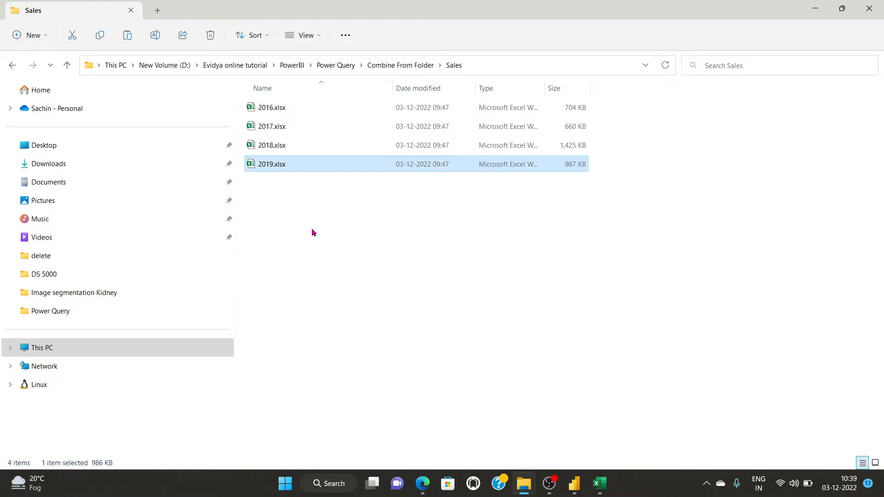
click(311, 228)
mouse_move(588, 483)
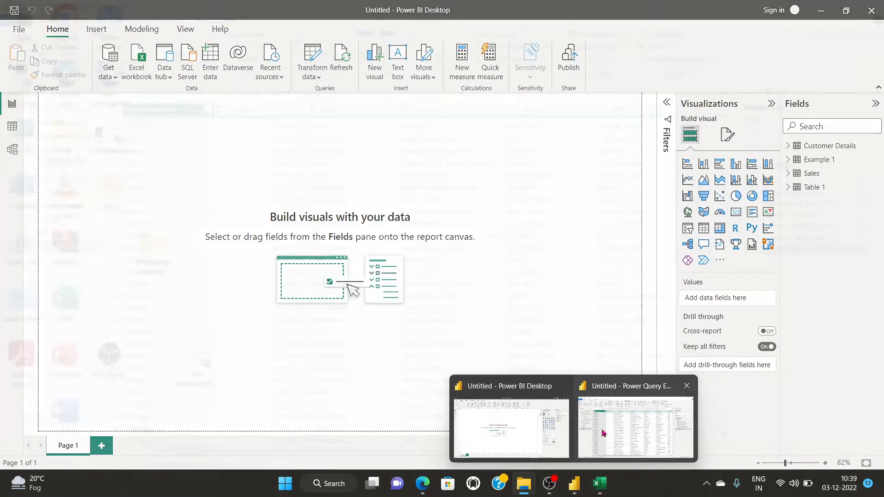
click(604, 430)
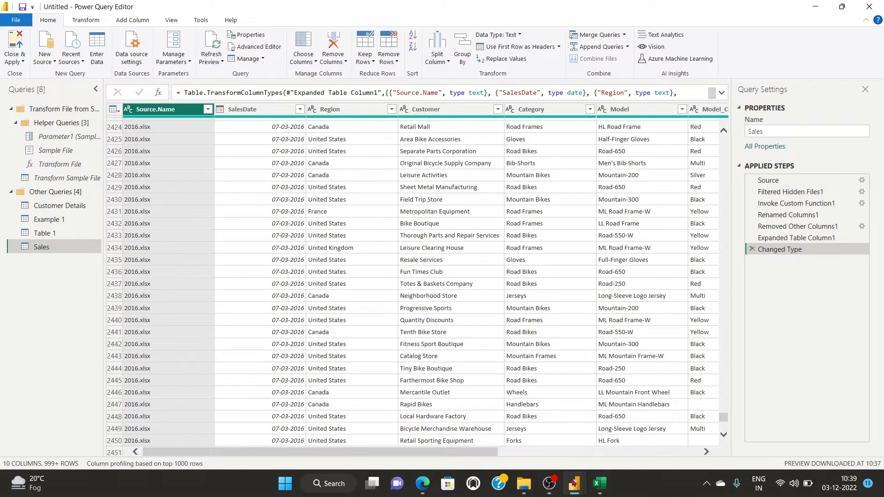
Refresh the Sales table's data from its folder source.
mouse_move(573, 483)
click(530, 448)
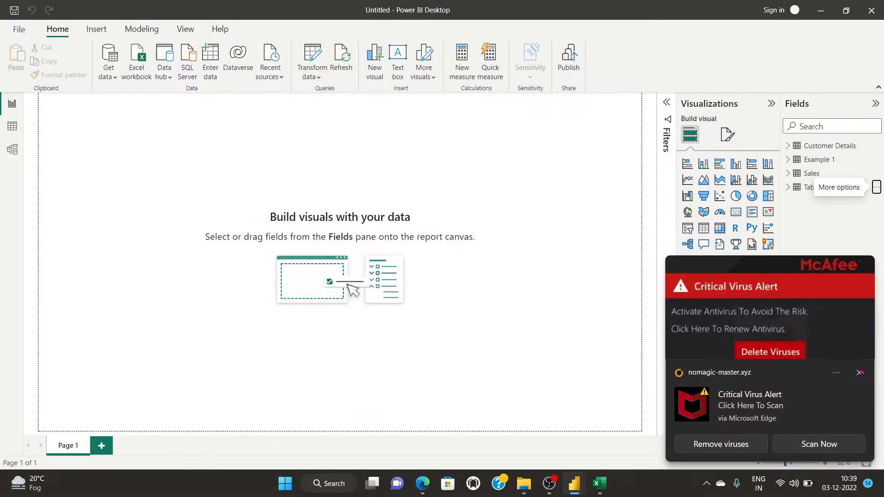
click(860, 372)
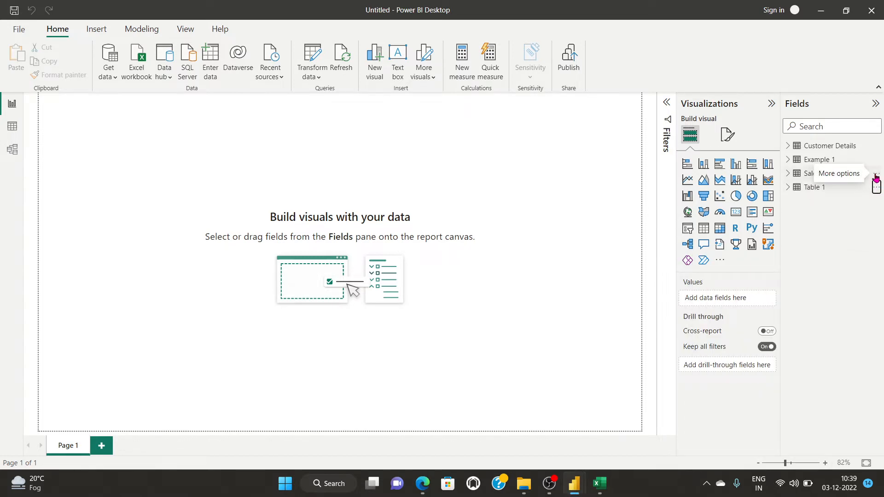
click(875, 178)
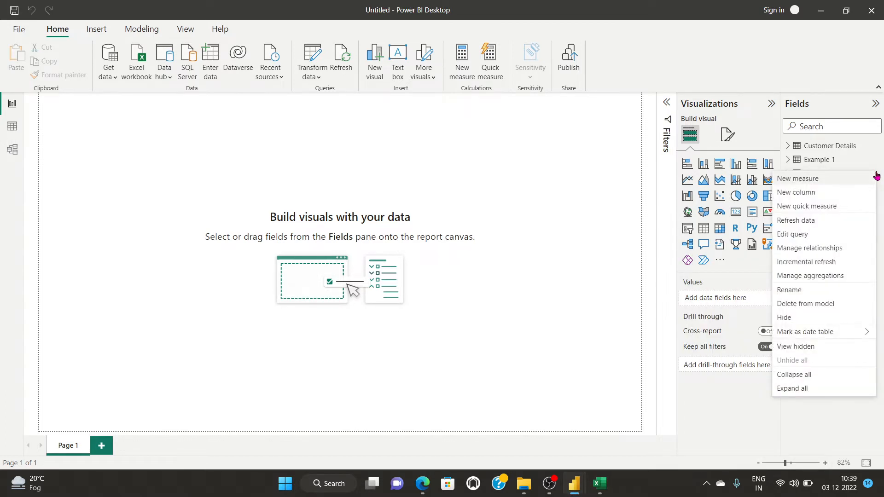
click(799, 221)
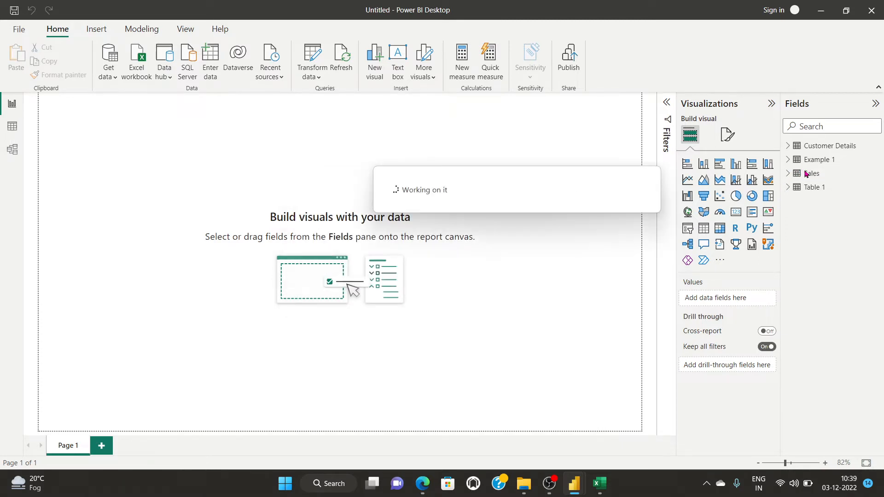
Expand the Sales table to check its ten fields, including SalesDate.
click(787, 174)
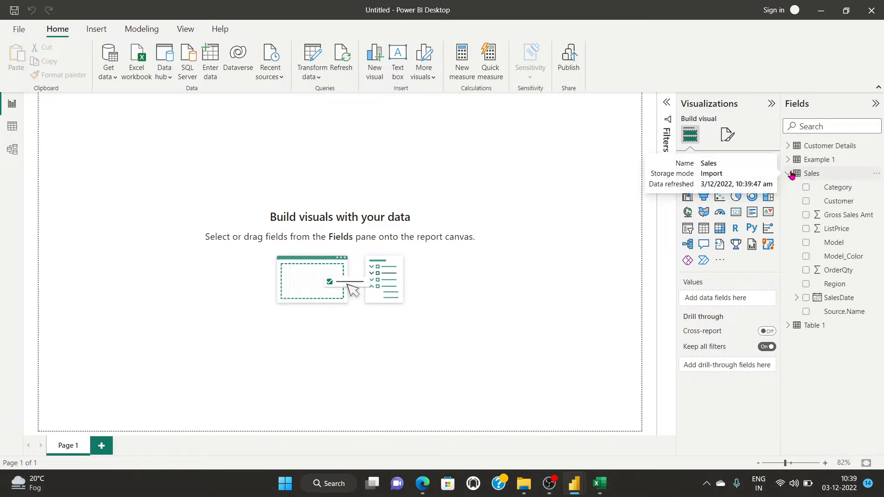
click(796, 298)
click(795, 298)
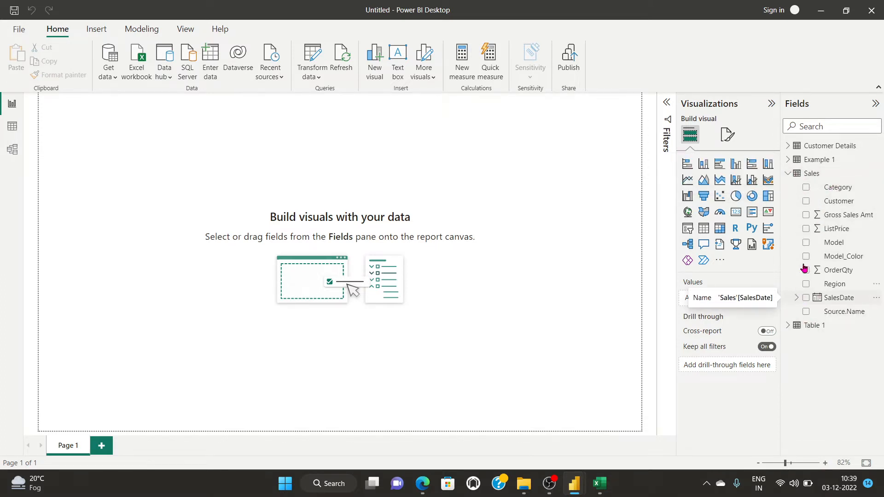
click(312, 63)
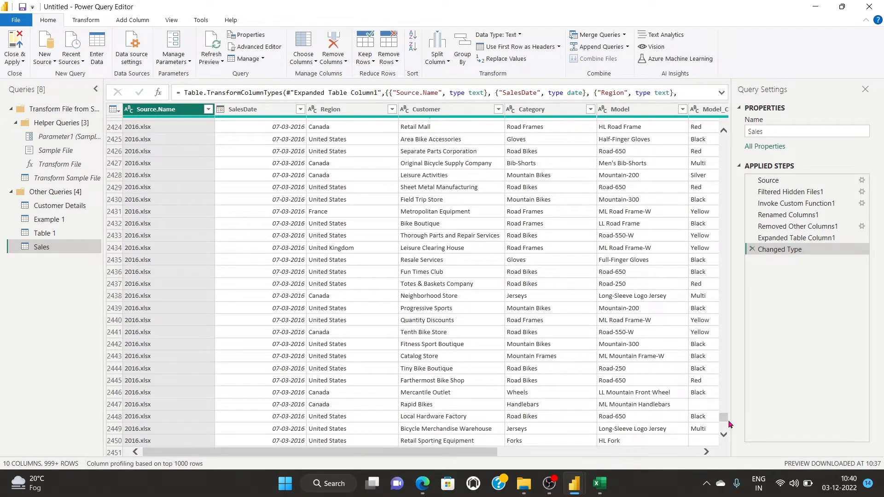
Preview the Customer Details, Table 1 and Sales queries in turn.
drag(723, 417, 724, 460)
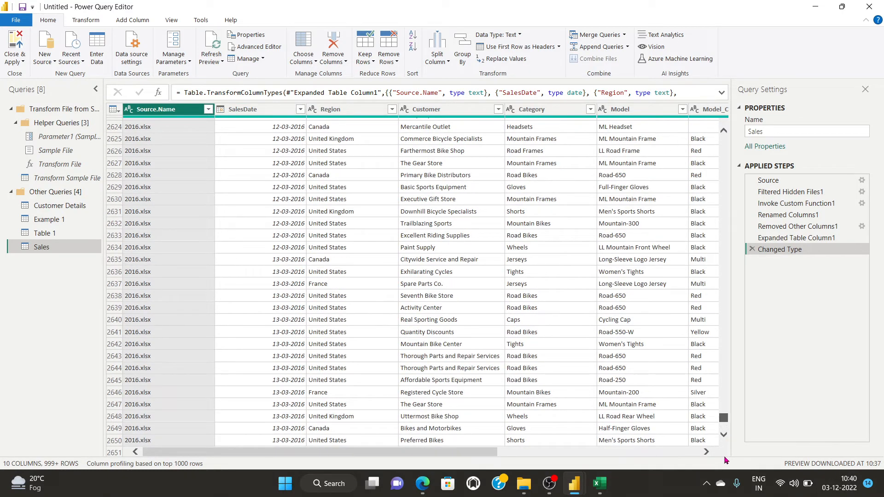
click(38, 208)
click(38, 236)
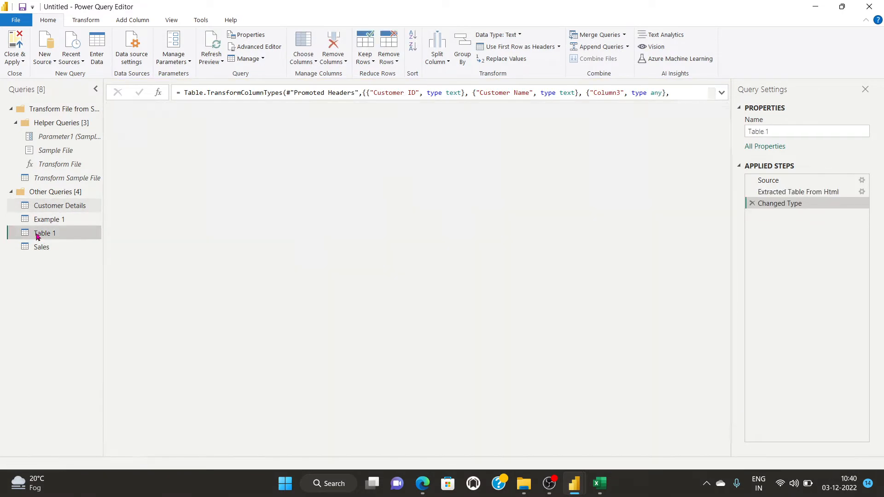
click(33, 247)
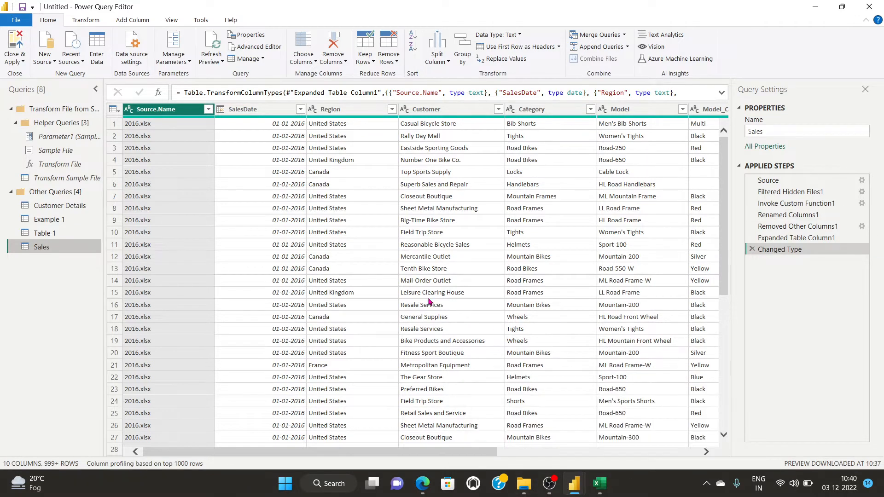
Bring Power Query Editor back and show the Close & Apply options.
click(549, 483)
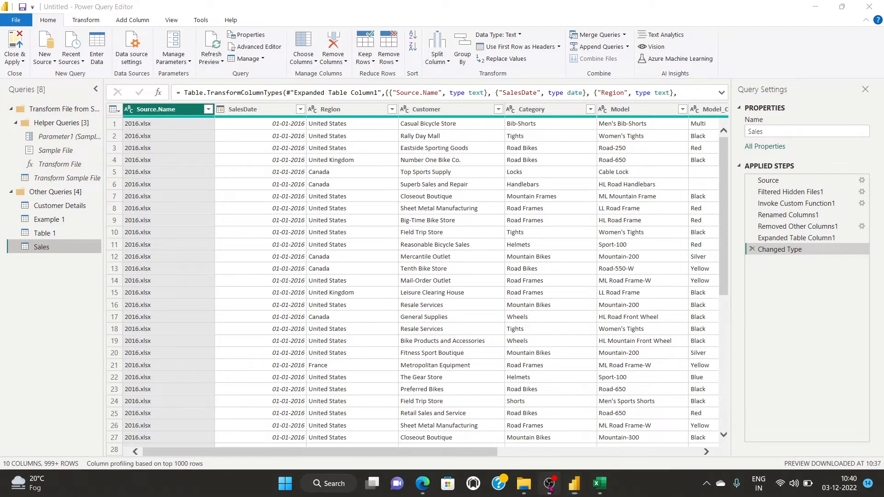
click(870, 362)
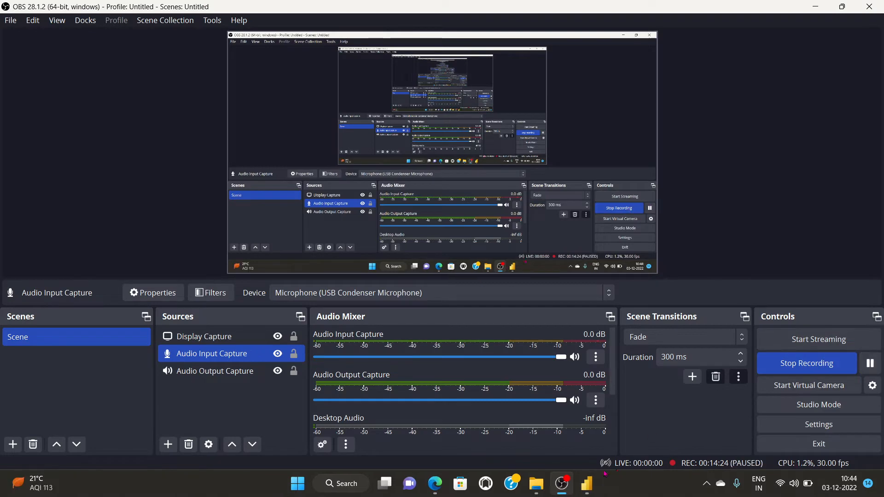
mouse_move(586, 483)
click(542, 447)
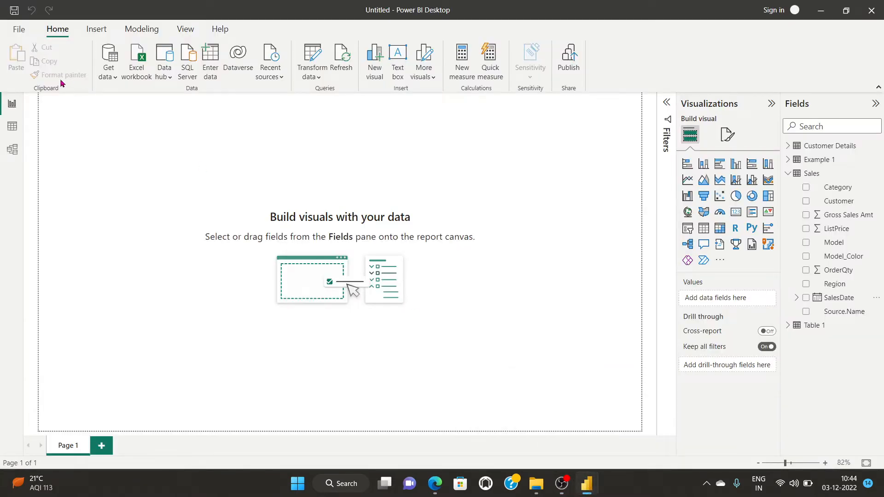
click(644, 421)
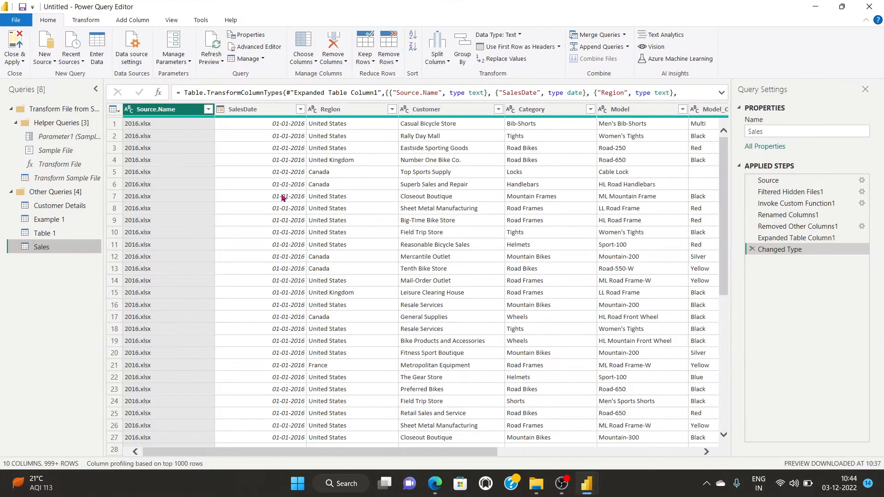
click(13, 64)
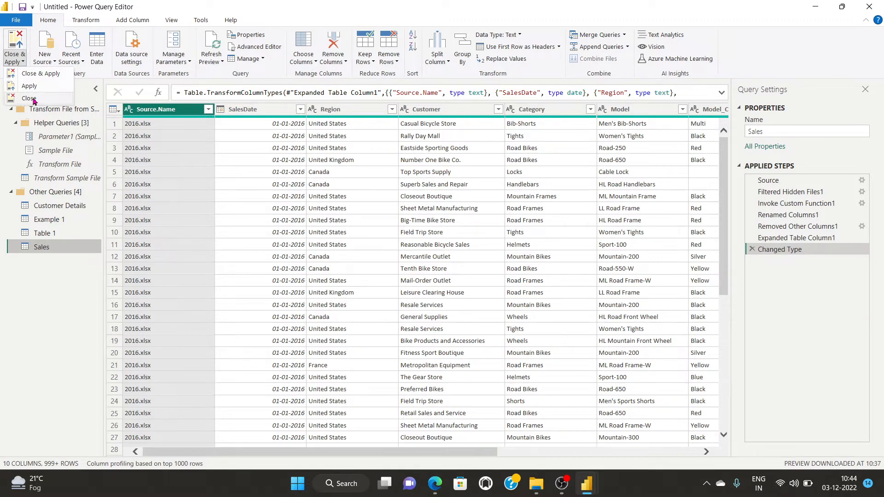
Apply the query changes, then look through the Data and Model views before returning to Report view.
click(26, 75)
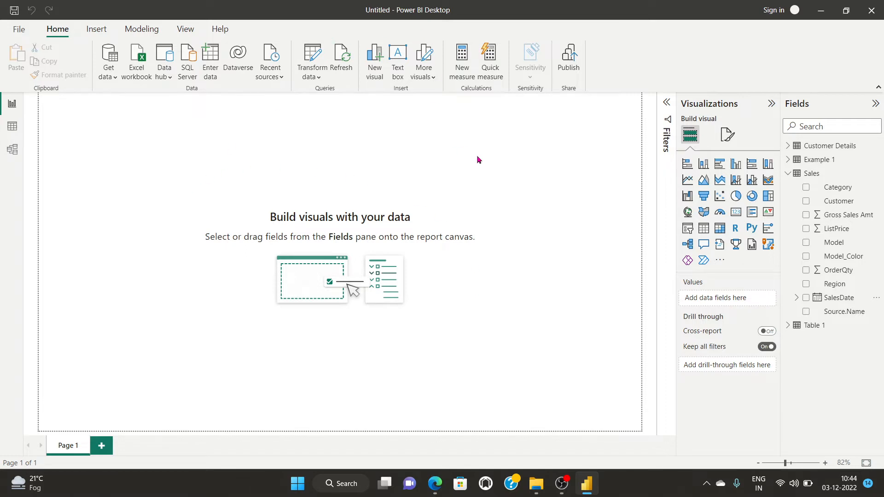
click(12, 126)
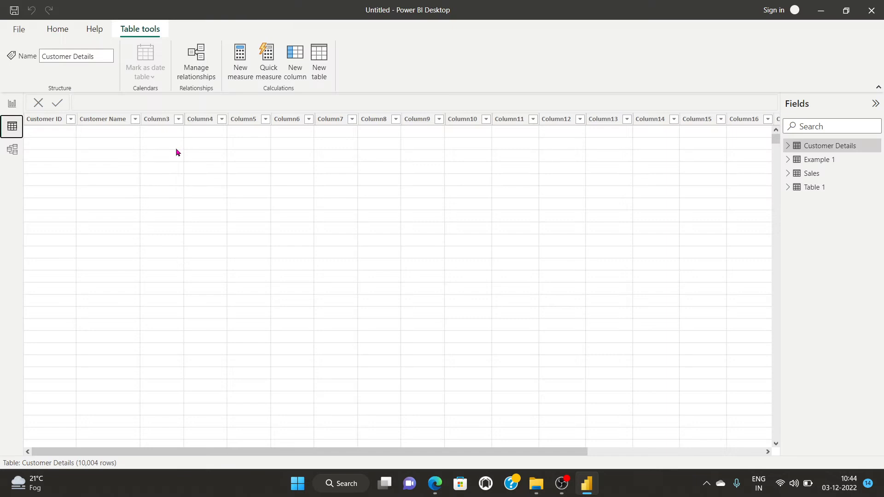
click(12, 150)
click(12, 103)
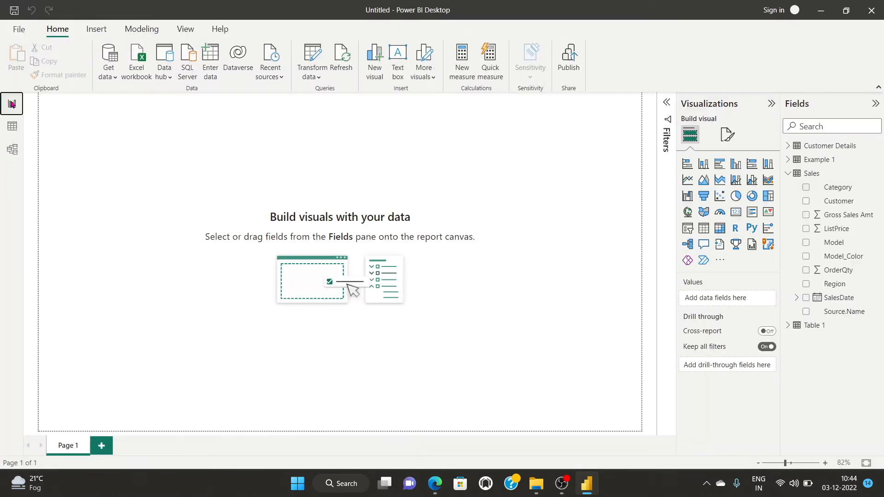
Collapse the Sales table's field list in the Fields pane.
click(788, 173)
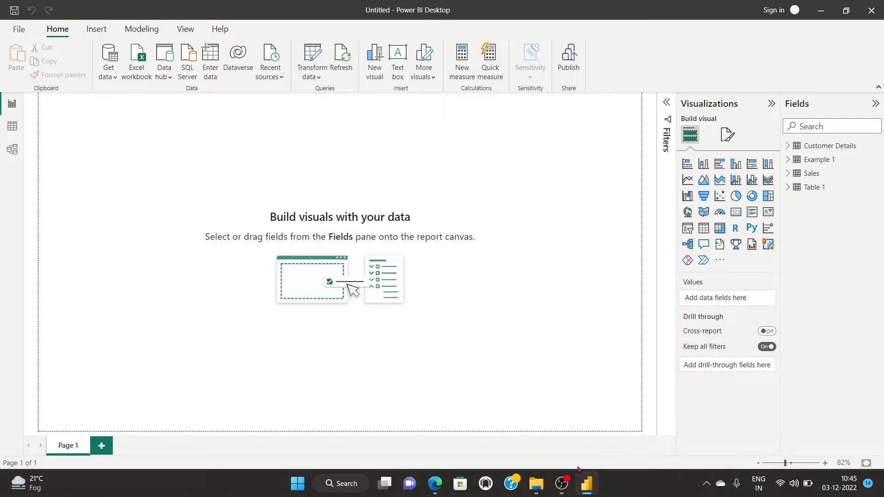
click(561, 484)
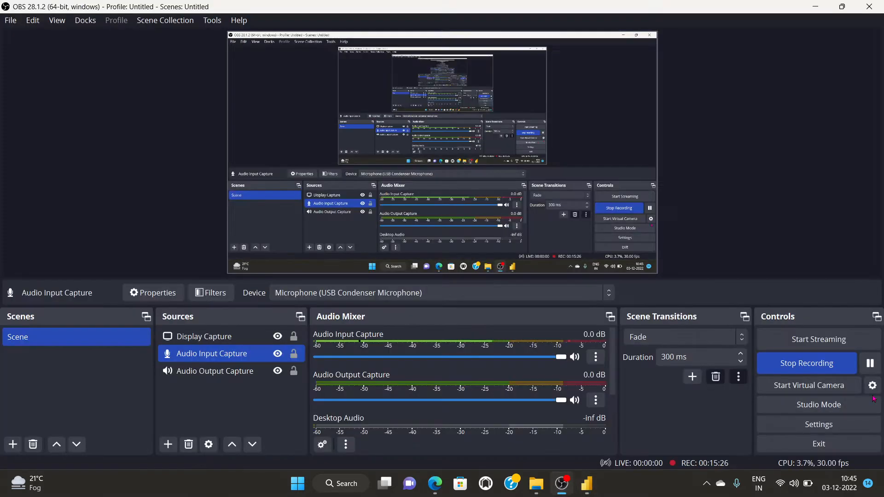
click(870, 363)
click(587, 483)
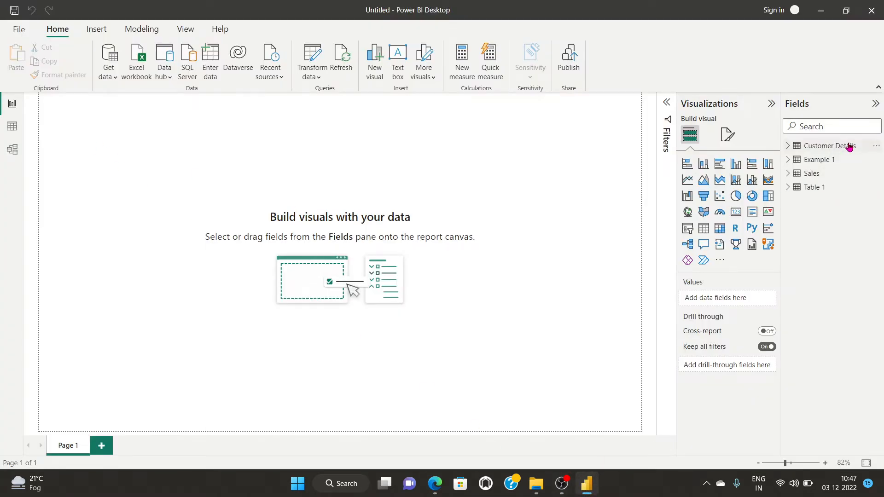
Open the Customer Details query for editing in Power Query Editor.
click(877, 146)
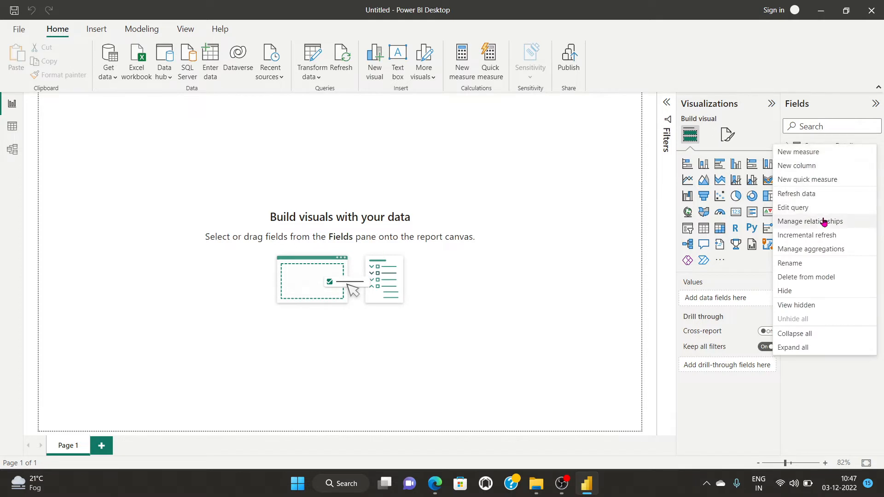
click(808, 208)
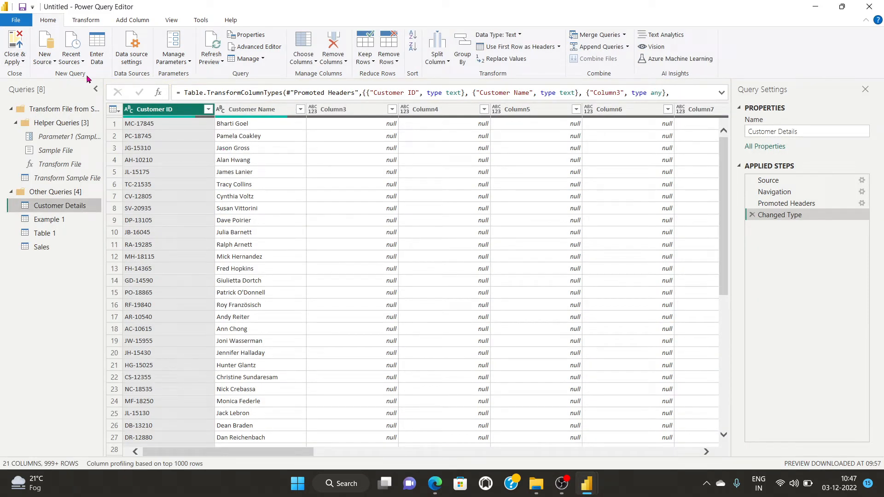
click(49, 63)
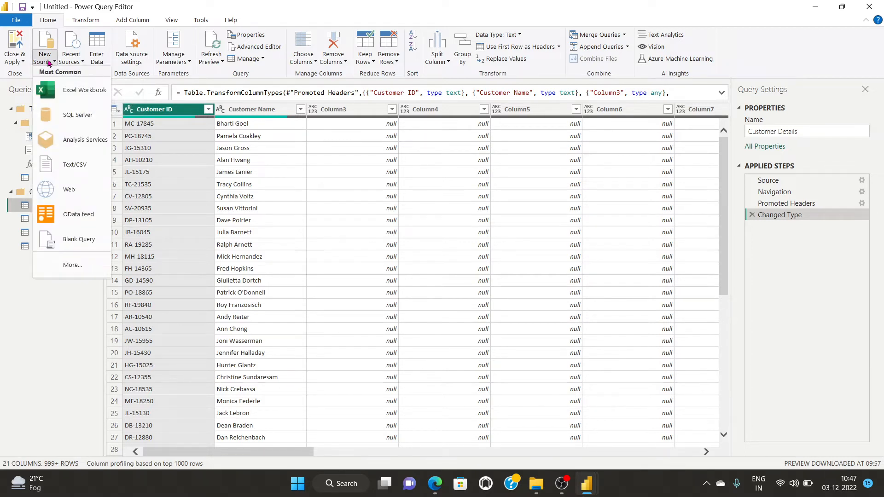
click(48, 63)
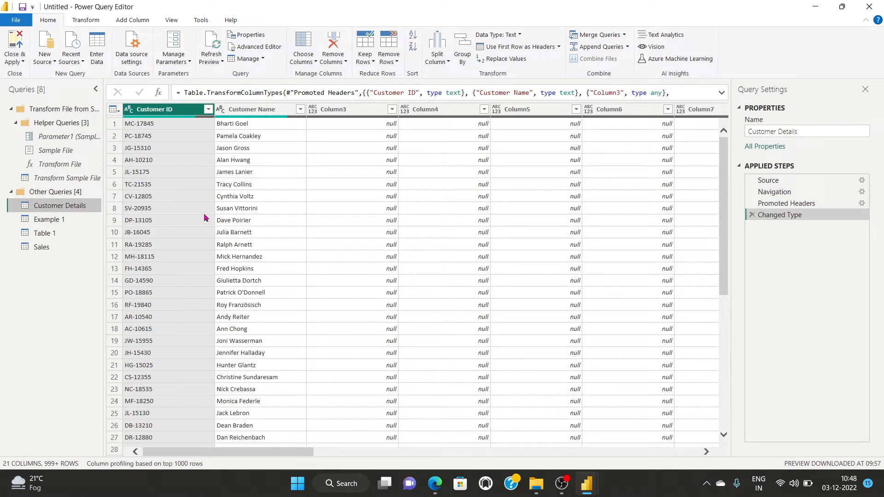
Browse the full Get Data connector catalogue, then cancel without connecting.
click(45, 57)
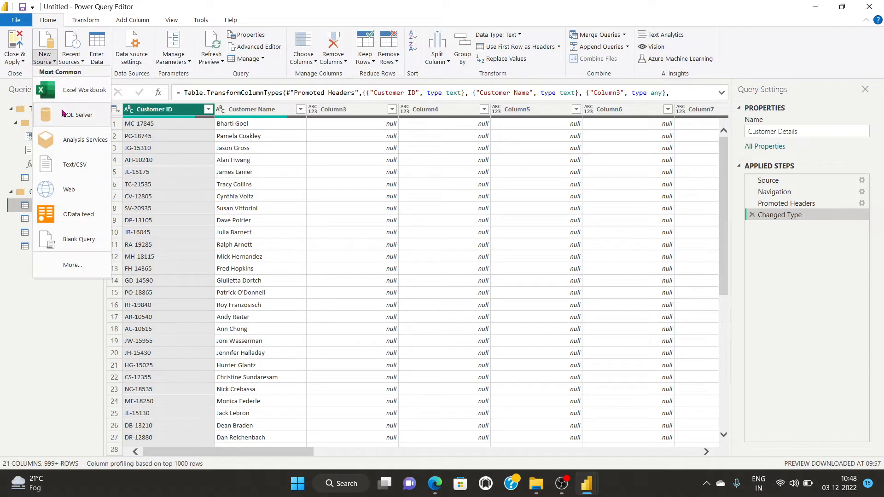
click(70, 266)
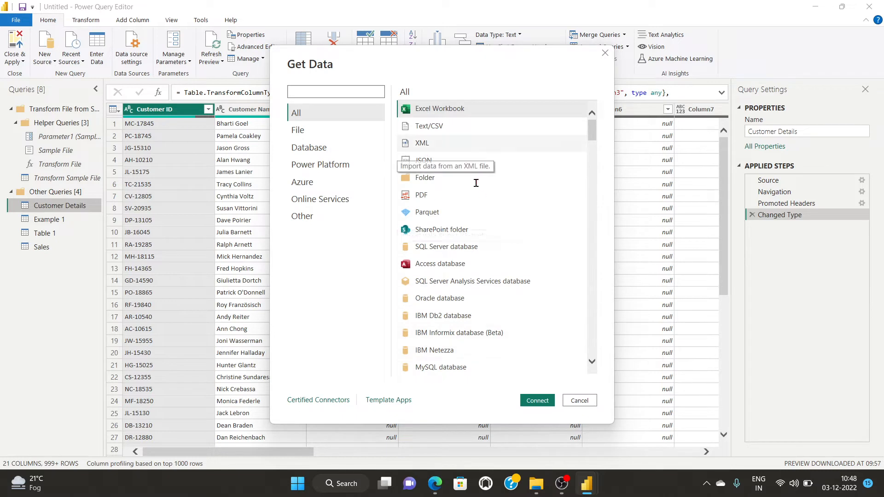
scroll(473, 233, down, 5)
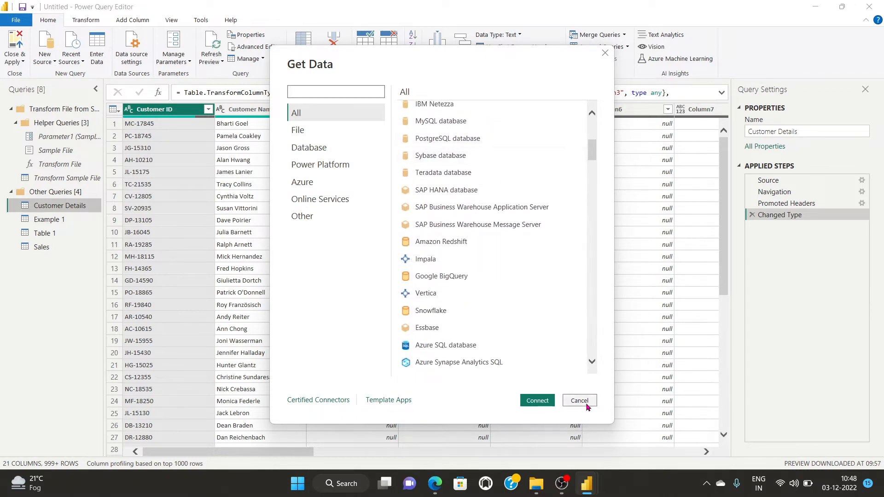
scroll(455, 323, down, 3)
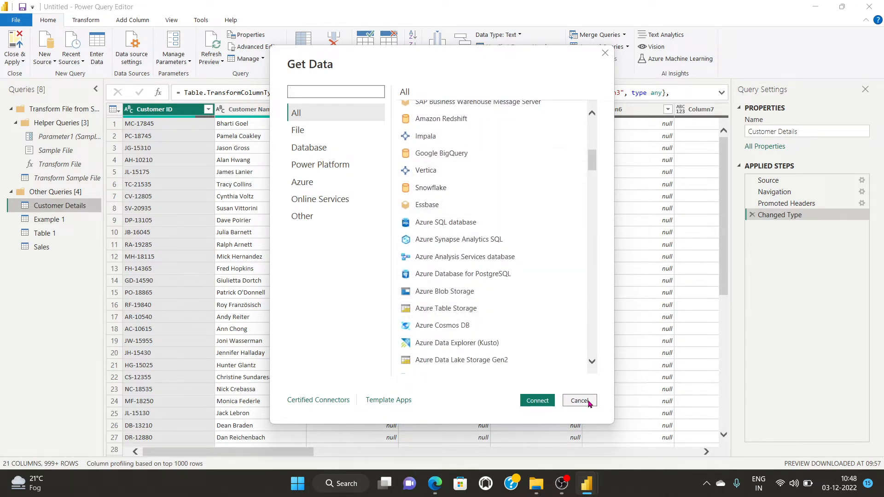
scroll(441, 305, down, 3)
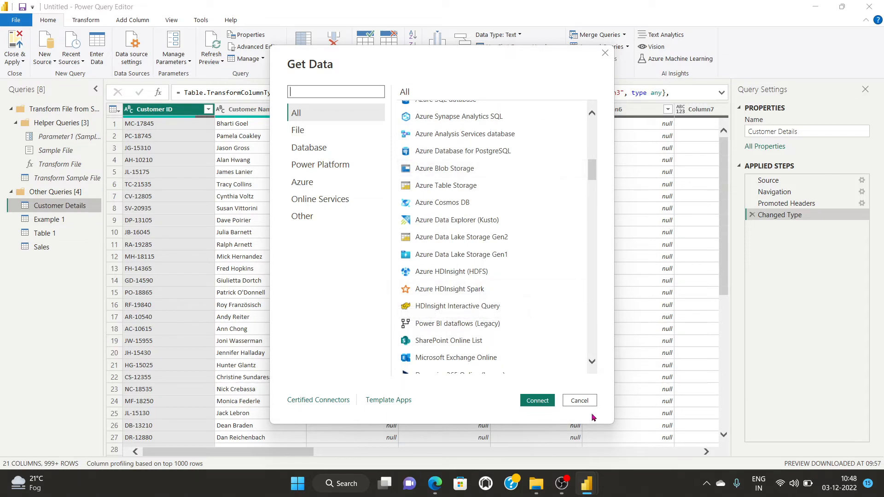
click(579, 400)
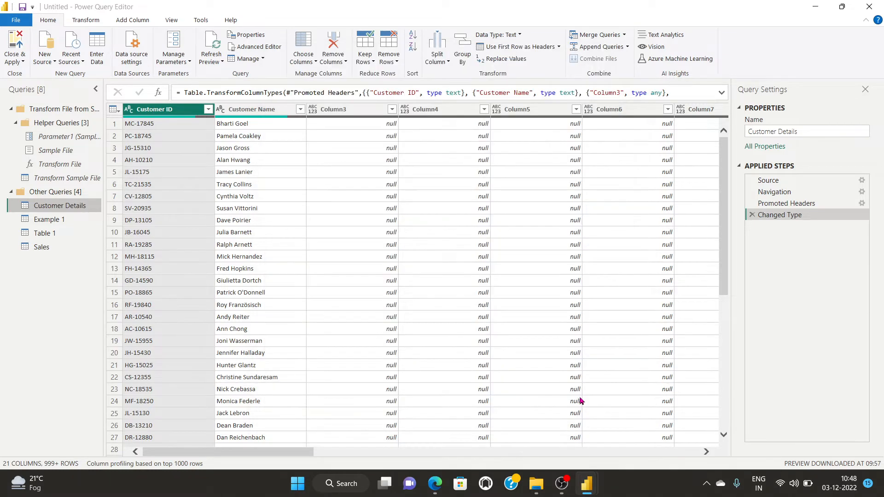
Glance at Recent Sources, then start a manually entered table at Column1's first cell.
click(80, 62)
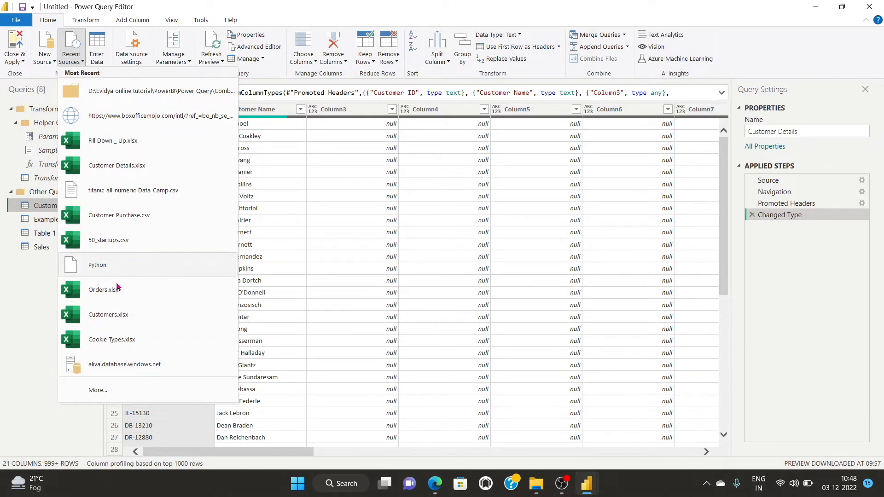
click(95, 40)
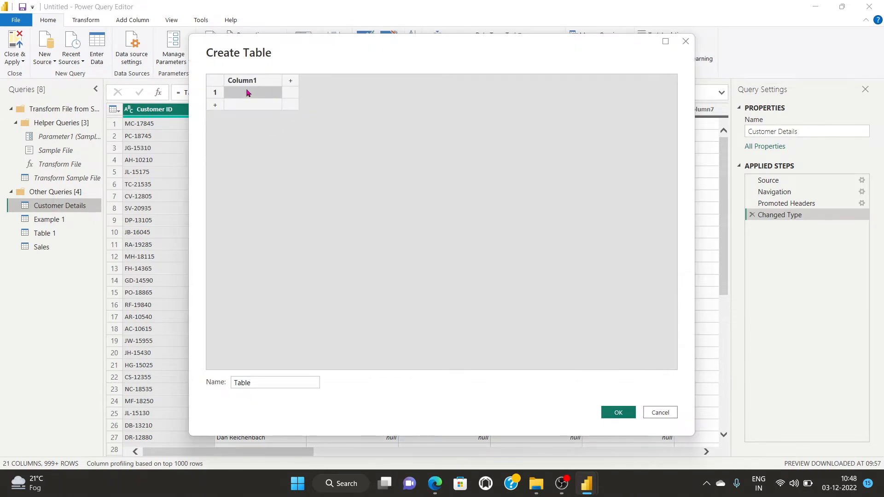
click(248, 93)
Add a second column, enter a surname in Column2, and create the table.
click(290, 81)
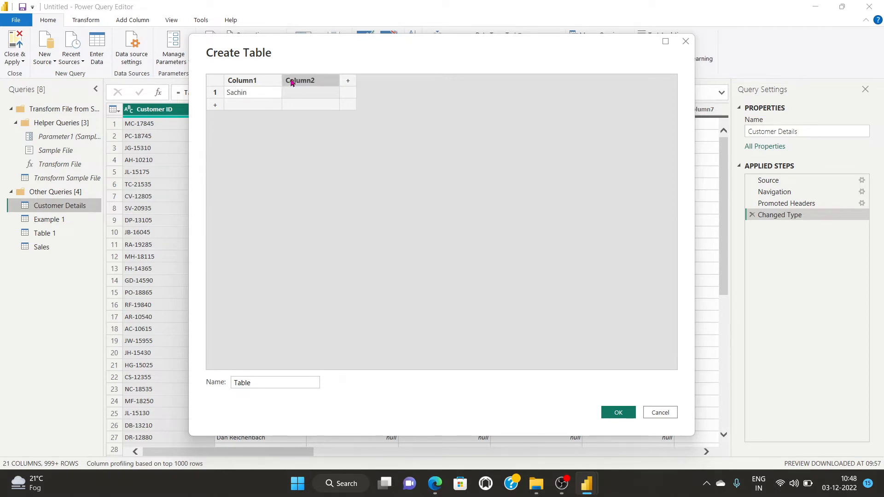
click(304, 95)
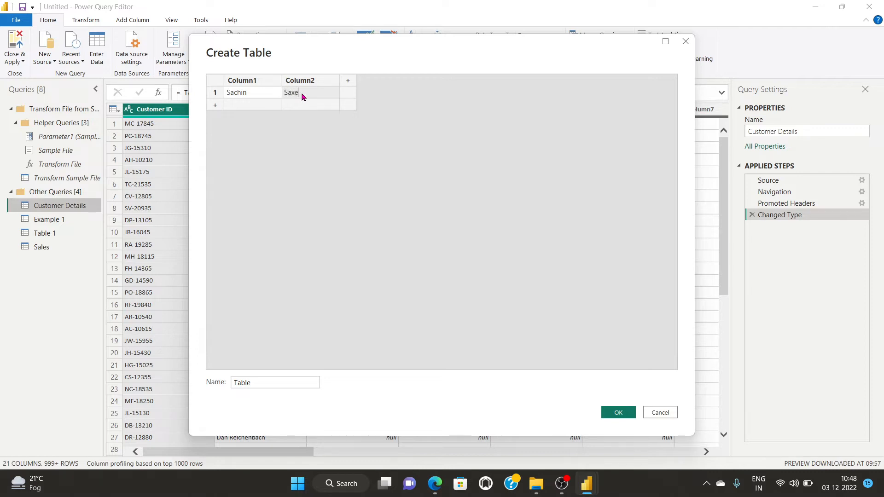
click(618, 412)
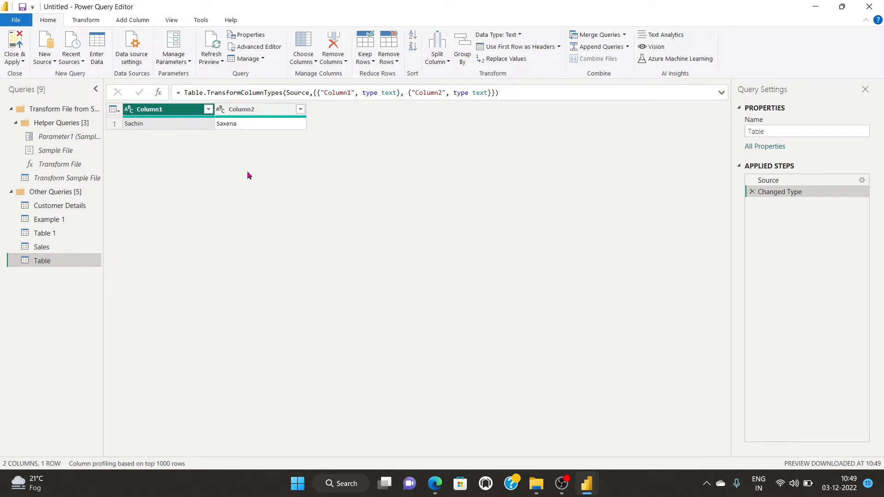
Rename the Table query's columns to Nmae and Surname.
double_click(158, 112)
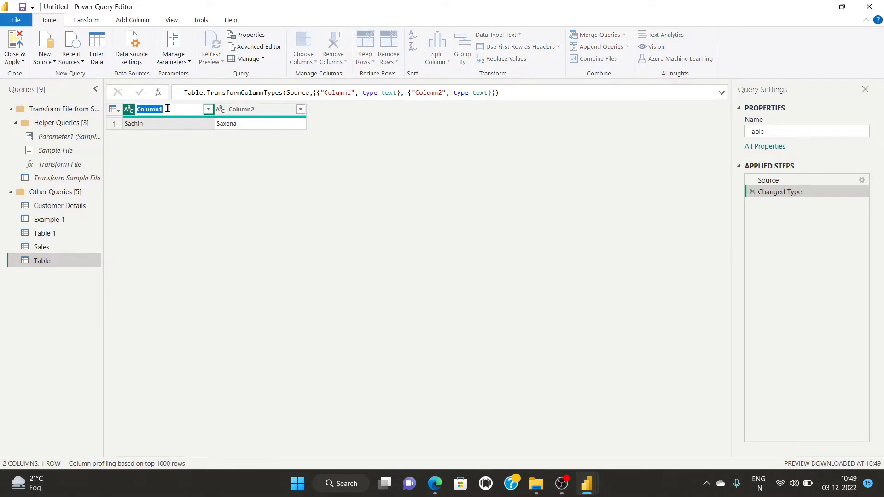
text(Nmae)
key(Return)
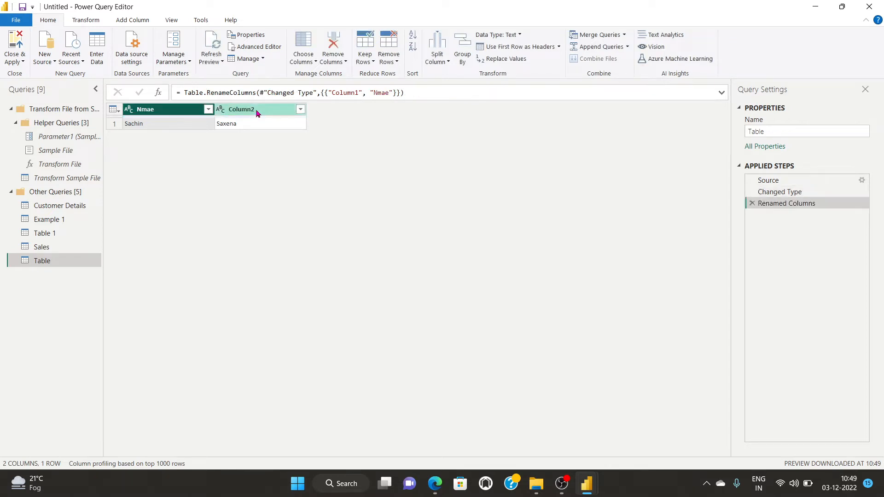
double_click(249, 109)
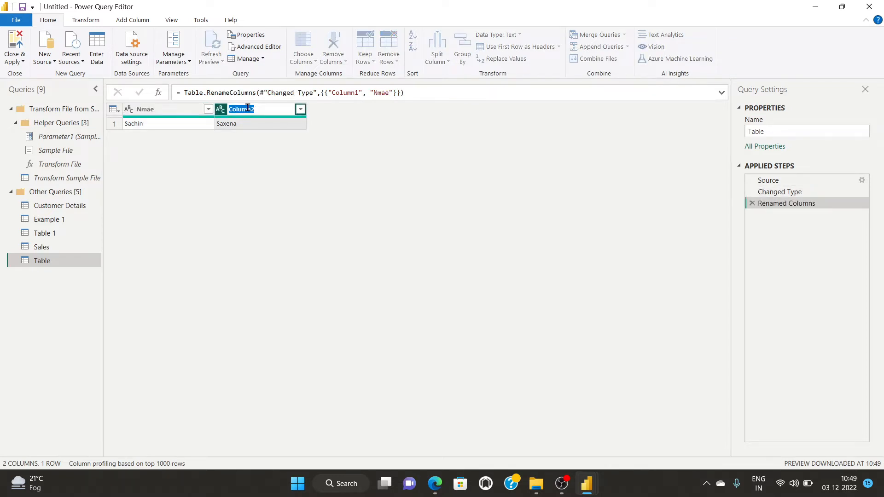
text(Surname)
key(Return)
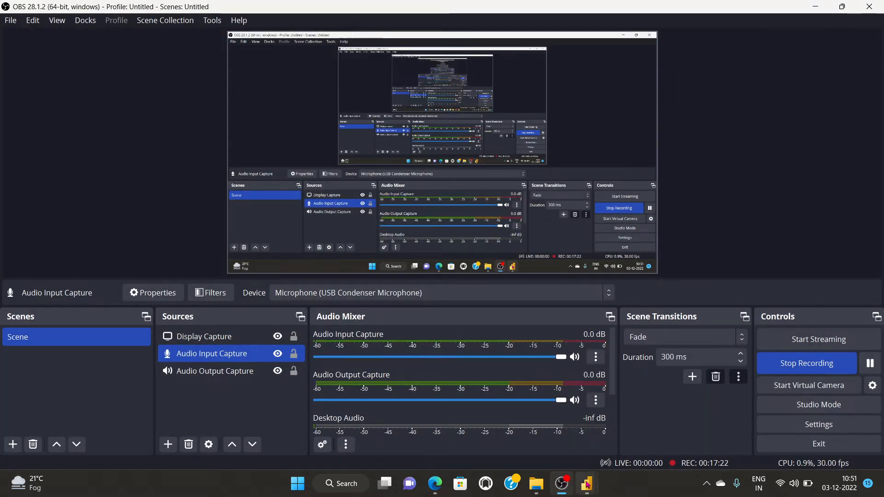
Open the Customer Details query in the query editor.
mouse_move(586, 483)
click(644, 436)
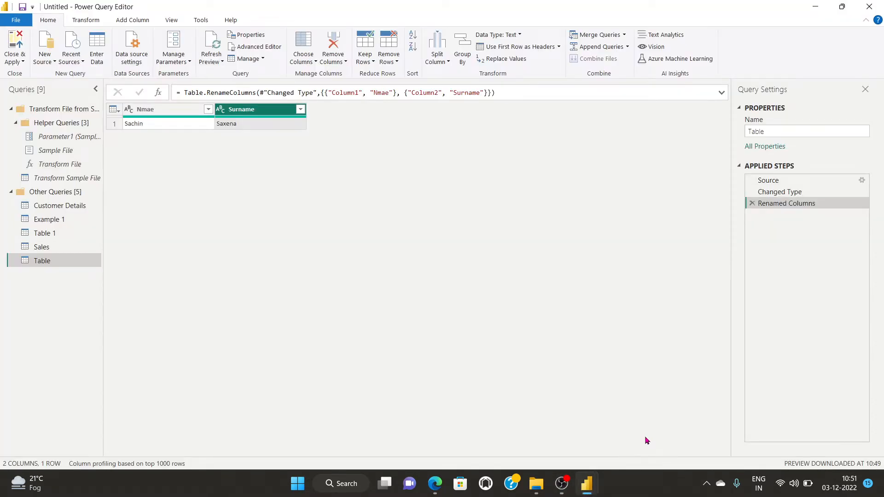
click(50, 205)
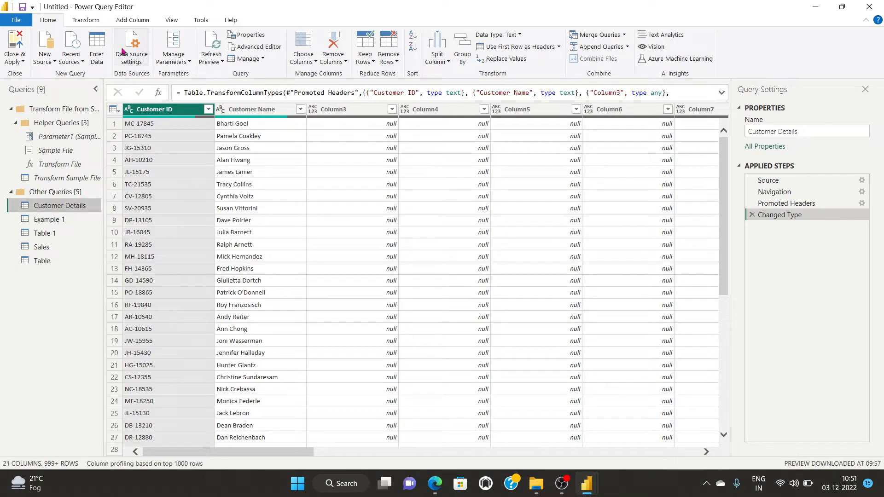
click(132, 58)
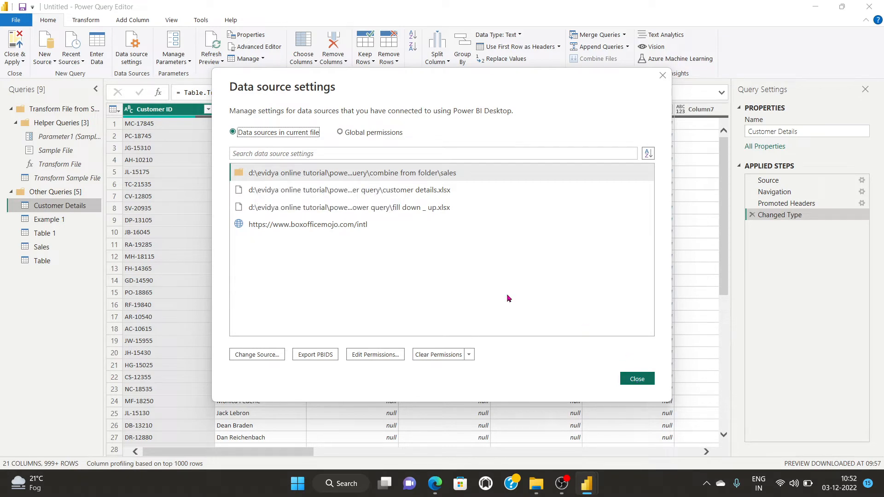
click(636, 378)
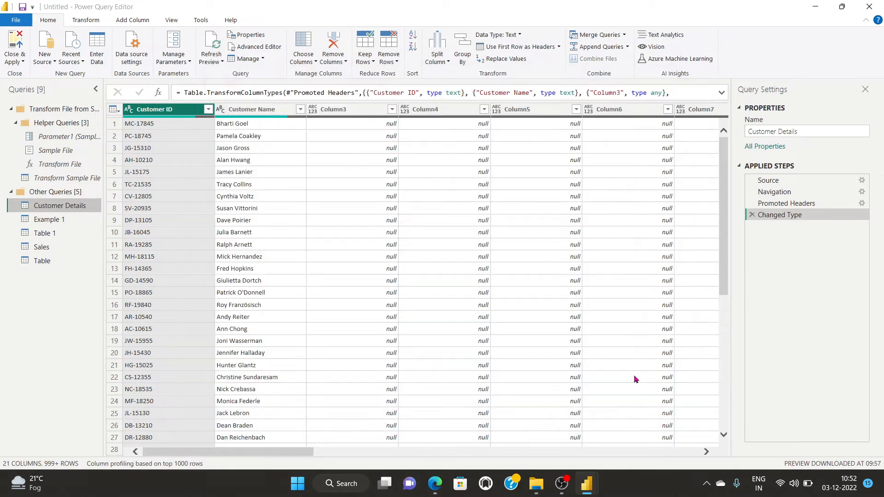
mouse_move(535, 485)
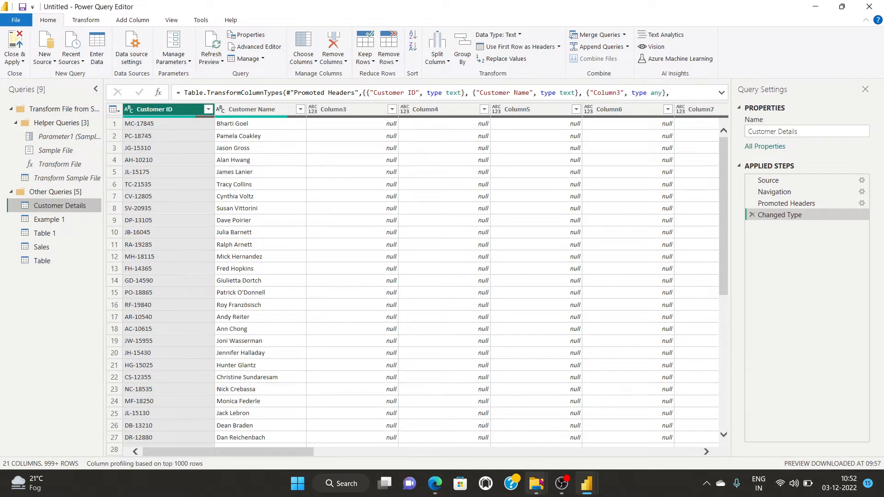
scroll(414, 276, right, 5)
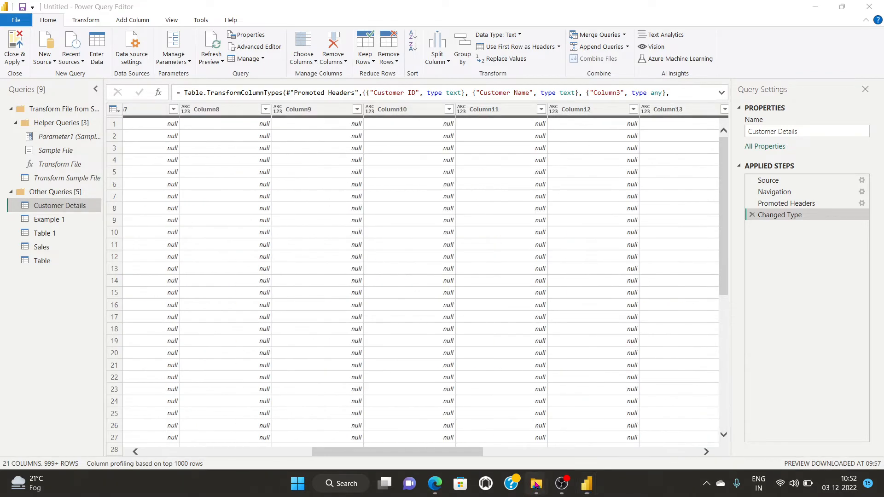
click(535, 427)
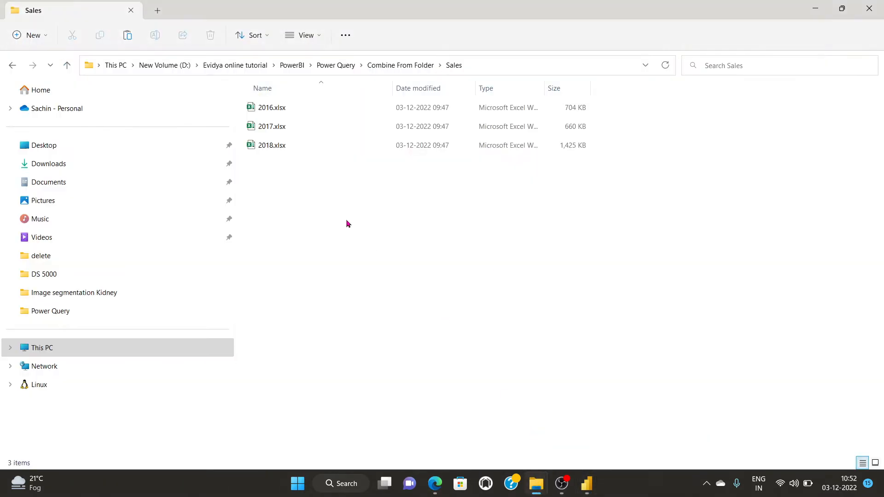
Go to the Power Query folder and take Customer Details.xlsx from it.
click(381, 68)
click(293, 181)
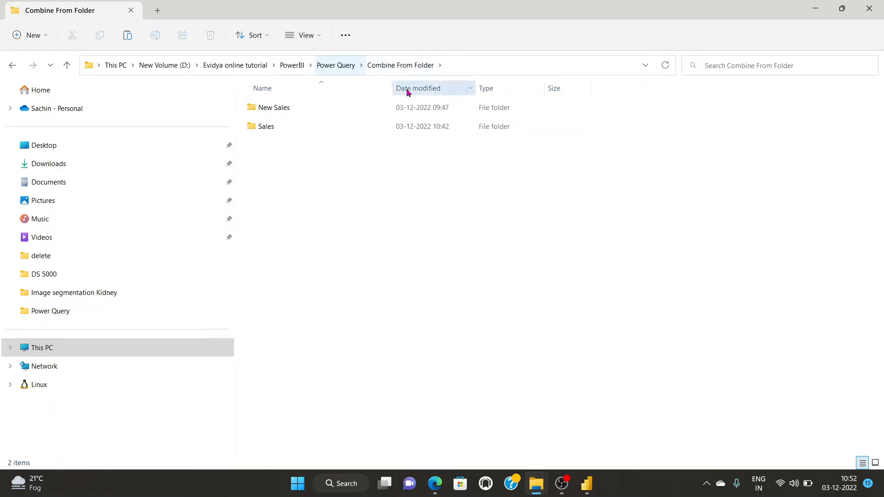
click(328, 68)
click(340, 337)
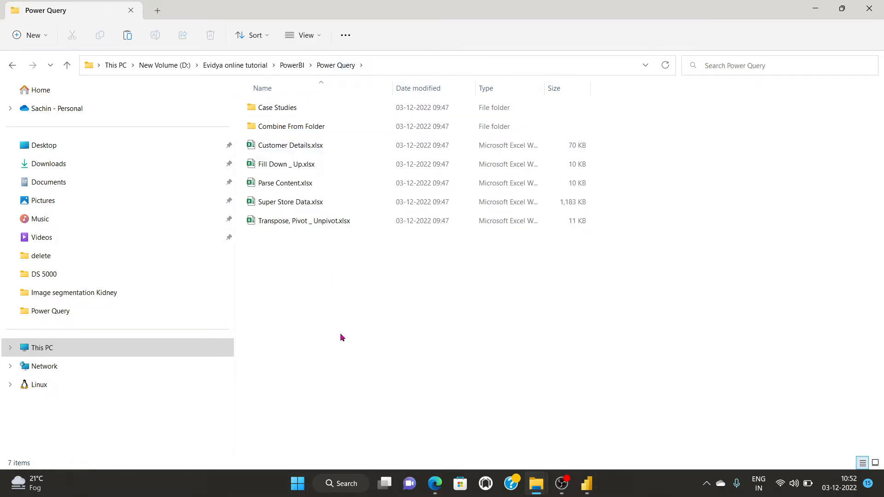
click(293, 145)
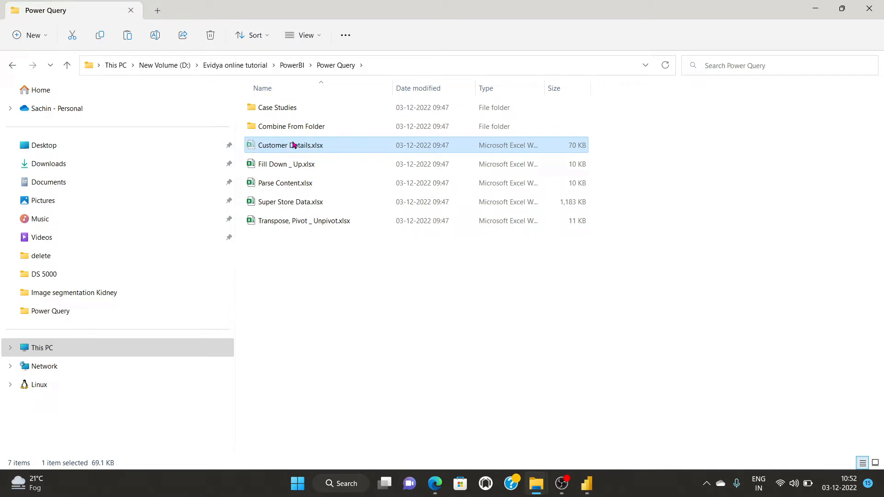
Paste Customer Details.xlsx onto the Desktop.
click(41, 145)
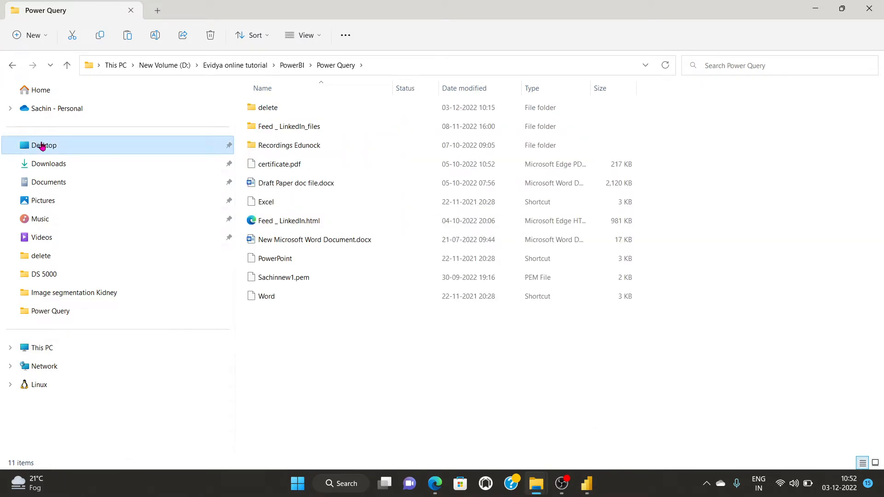
click(295, 353)
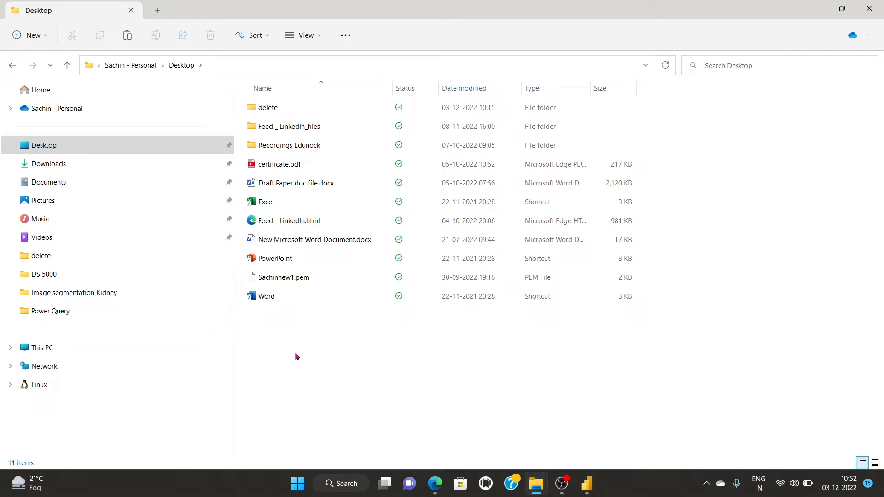
key(ctrl+v)
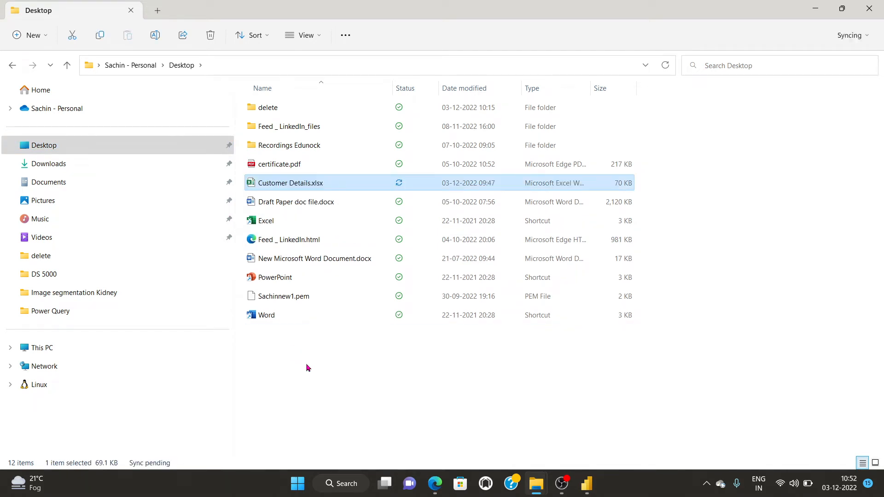
click(586, 484)
click(554, 439)
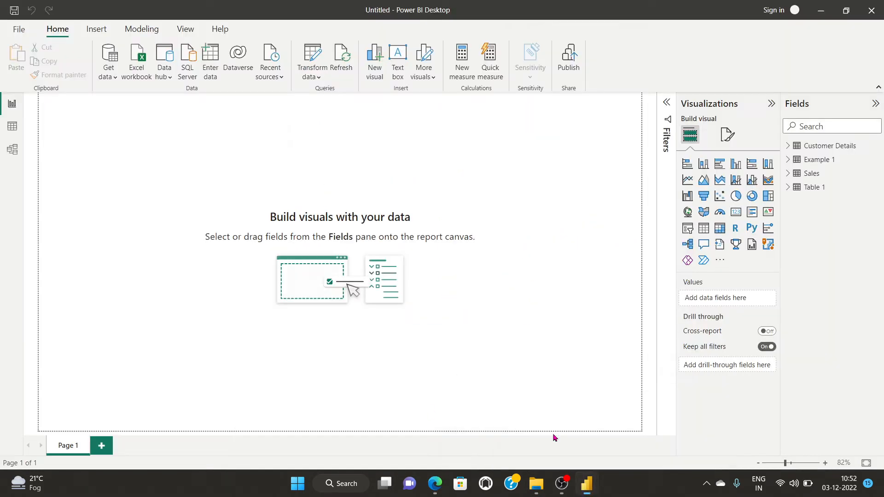
Review the data source settings, then refresh all query previews.
mouse_move(586, 483)
click(635, 433)
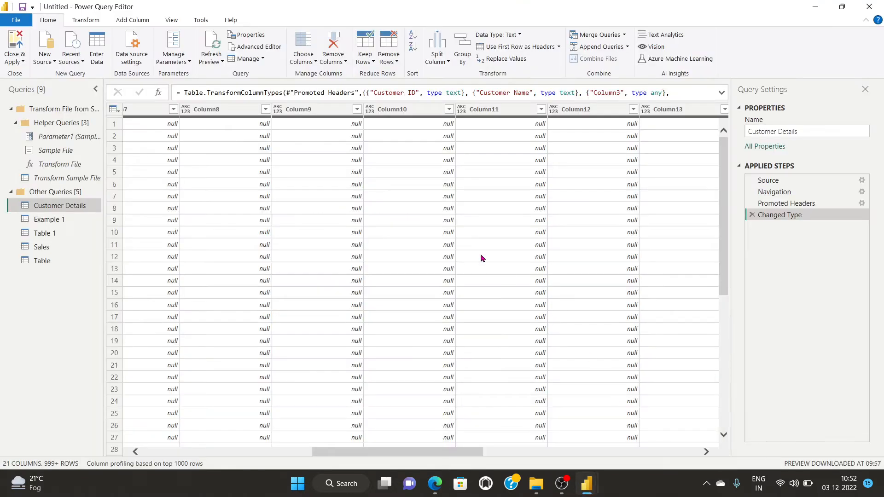
click(131, 46)
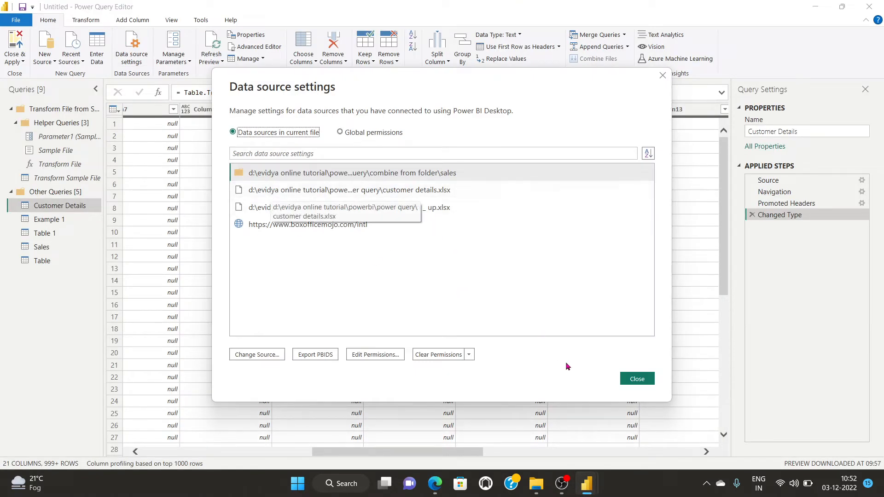
click(637, 379)
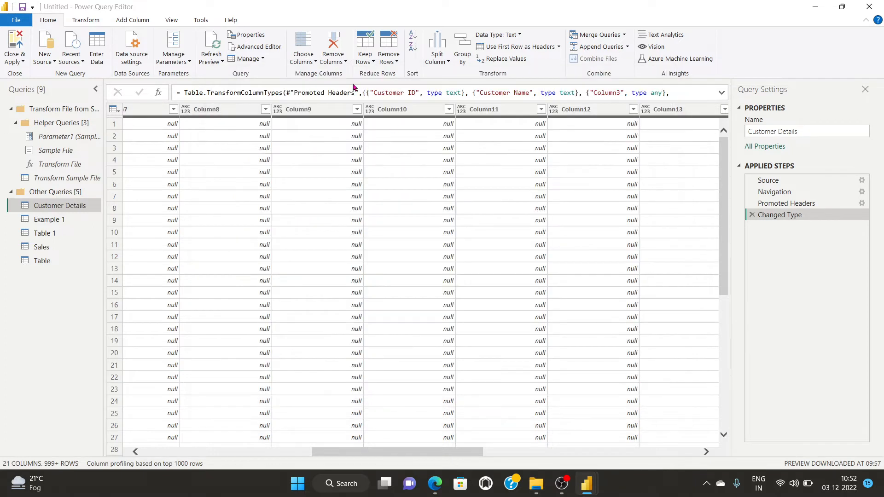
click(213, 63)
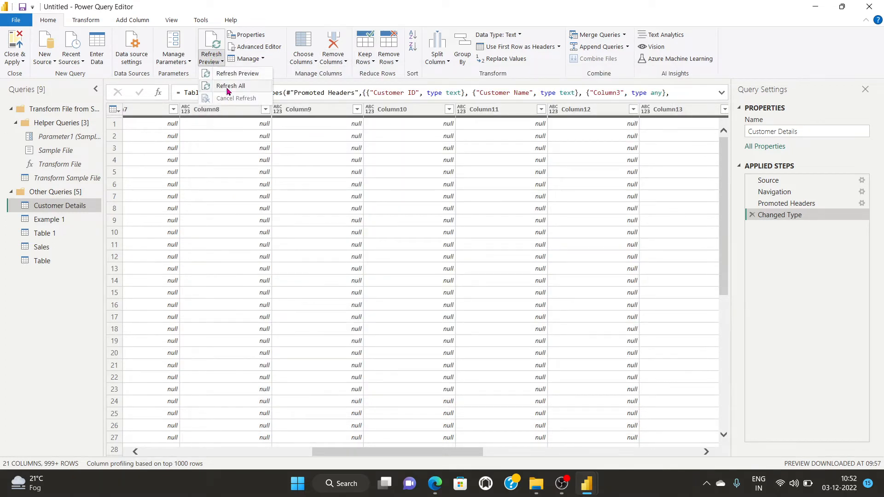
click(228, 87)
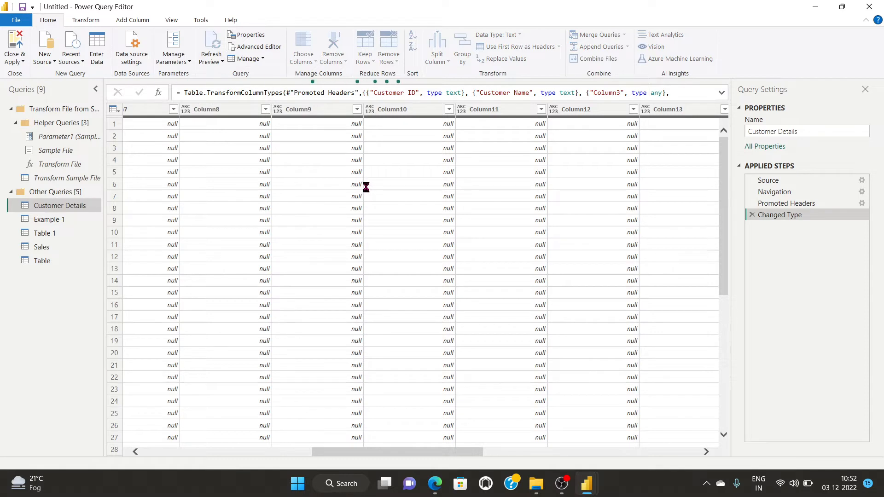
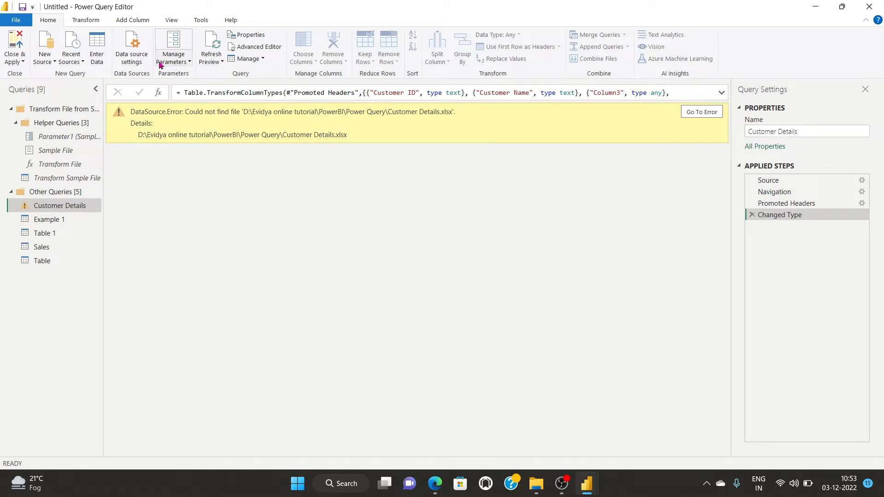
Open the data source settings, then cancel changing the folder source.
click(215, 60)
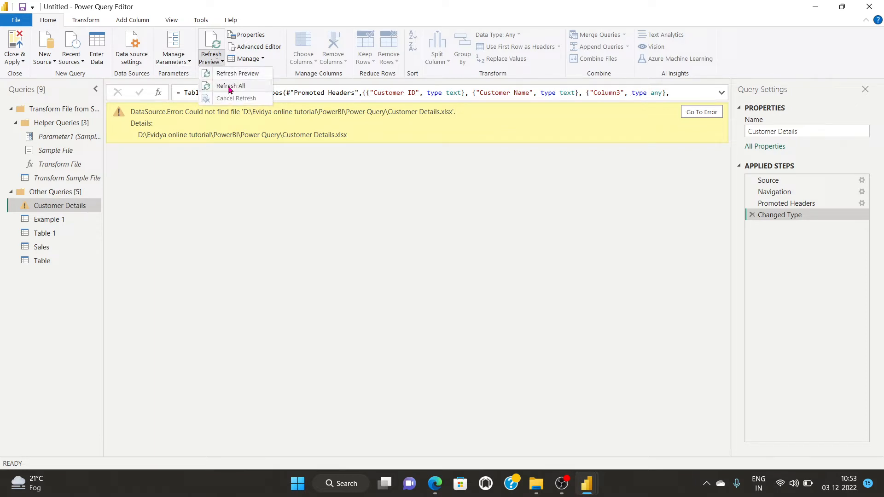
click(136, 64)
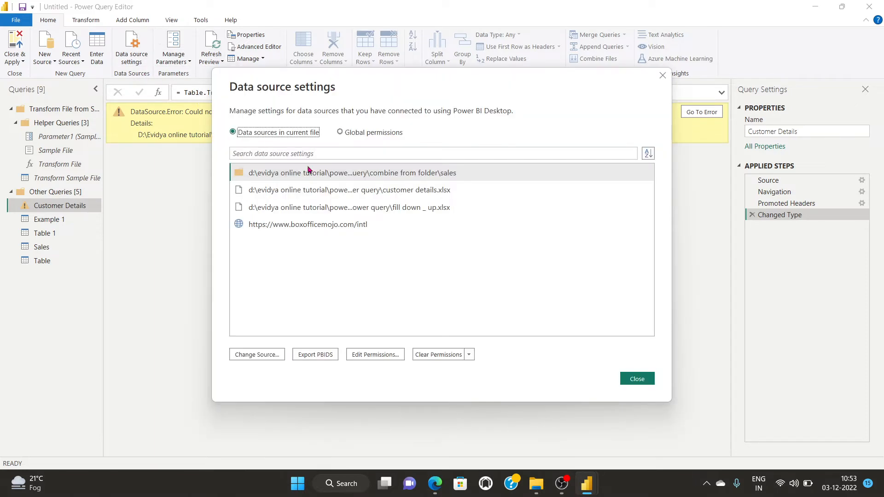
click(257, 355)
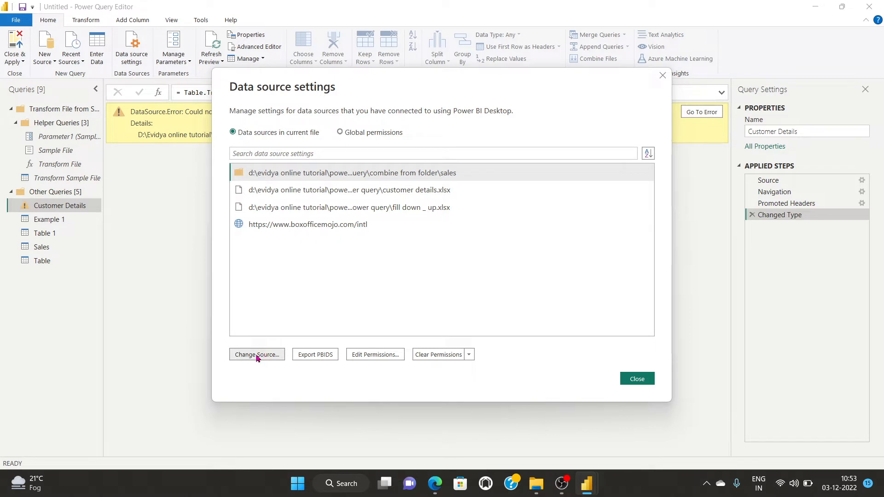
click(601, 274)
Repoint customer details.xlsx to the Desktop copy of Customer Details.xlsx and refresh all queries.
click(356, 194)
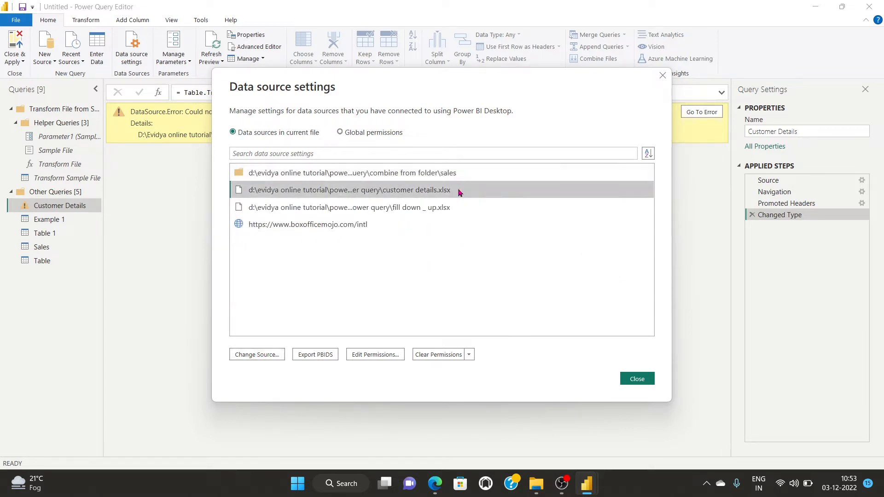
click(248, 355)
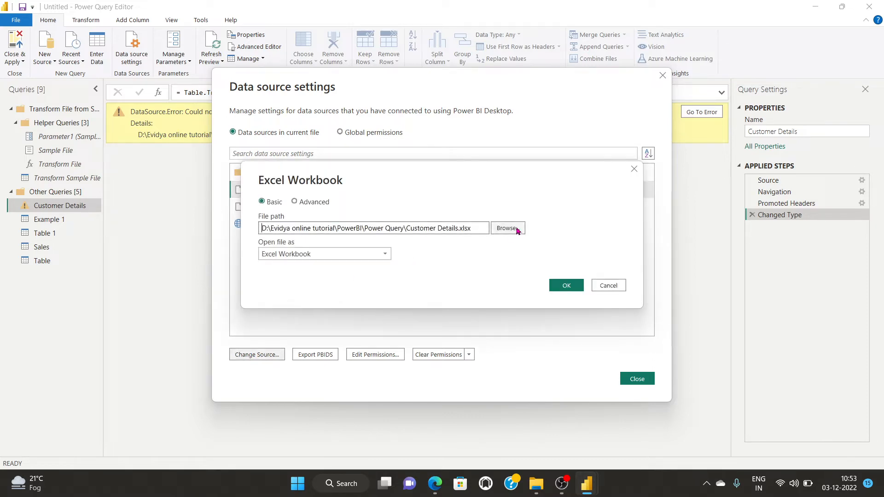
click(516, 229)
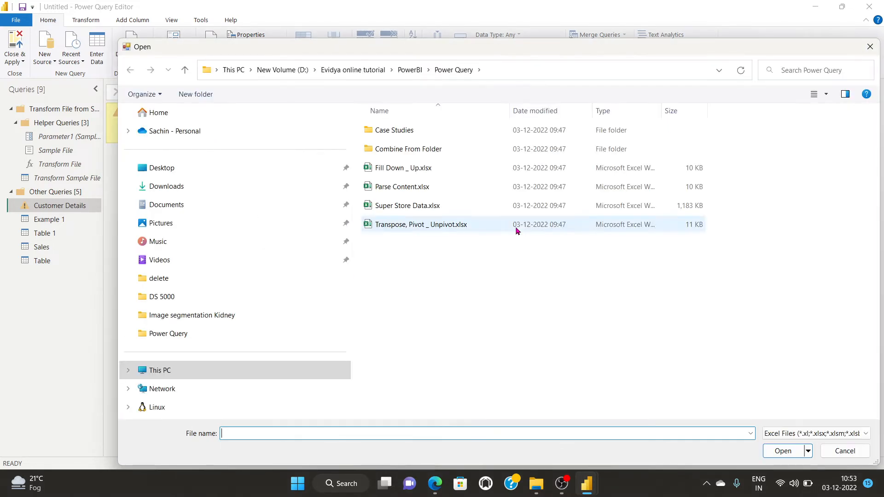
click(165, 171)
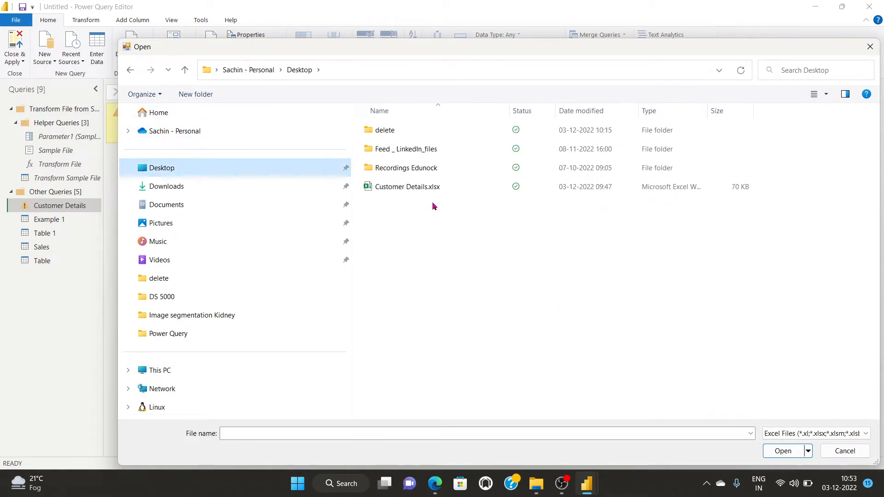
click(402, 188)
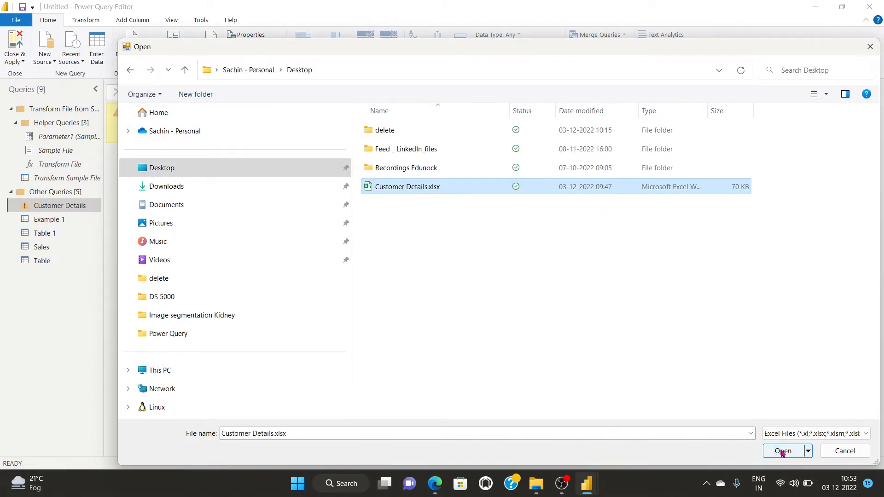
click(783, 451)
click(566, 285)
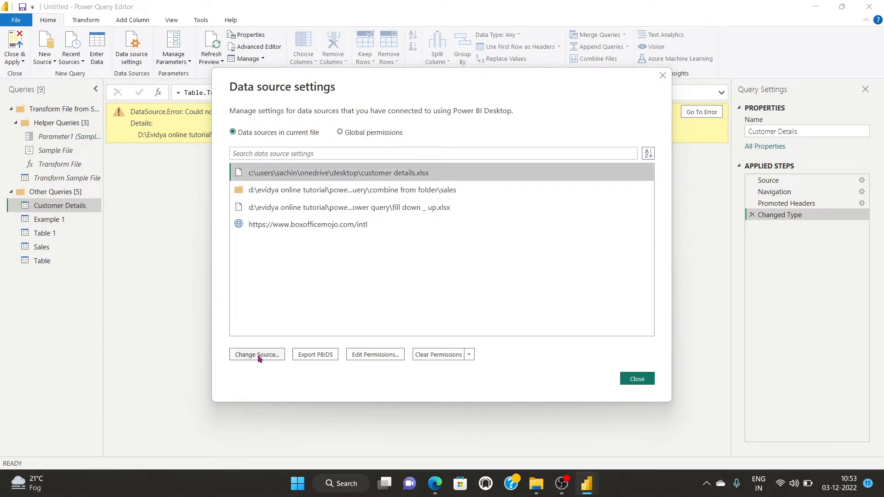
click(637, 378)
click(216, 61)
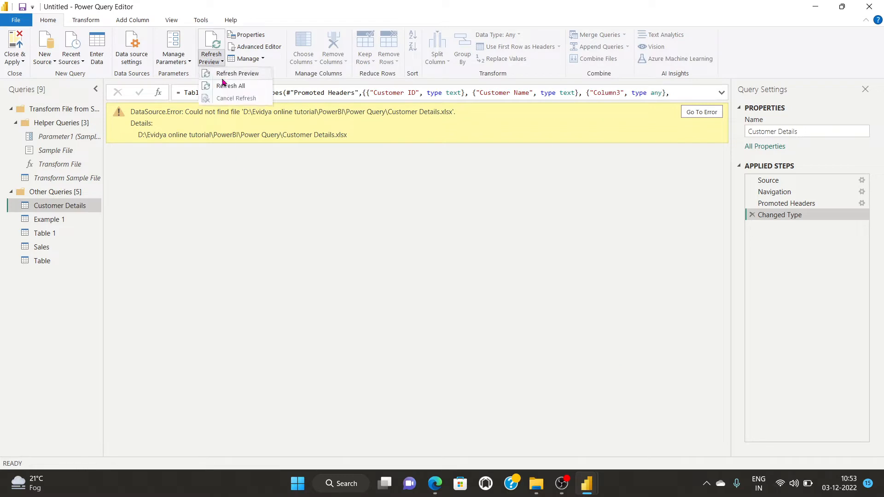
click(226, 87)
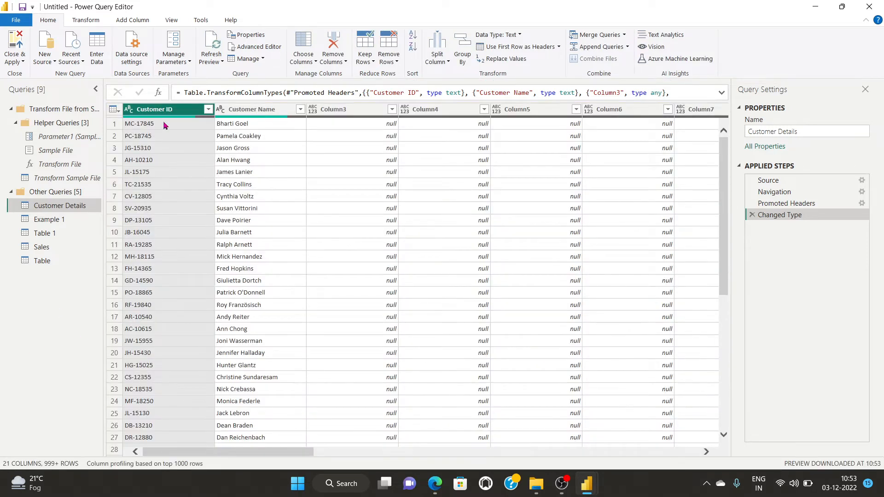
Look over the data source settings, then return to the query editor window.
click(131, 48)
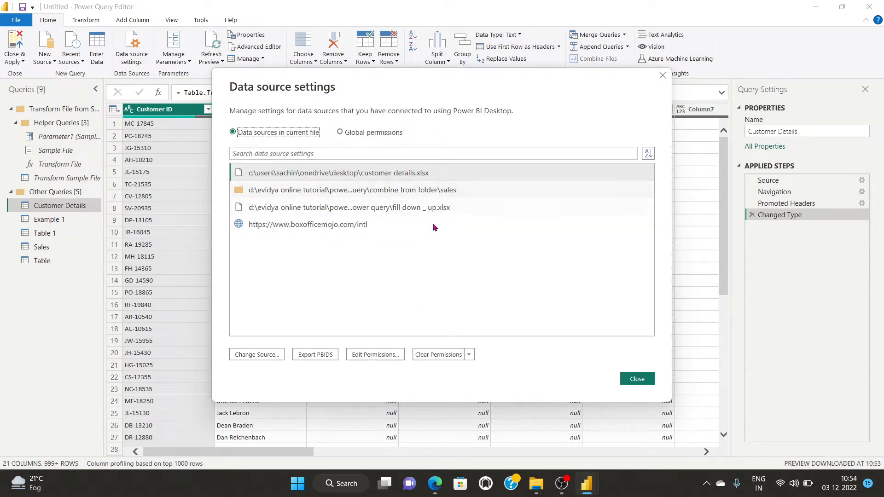
click(642, 379)
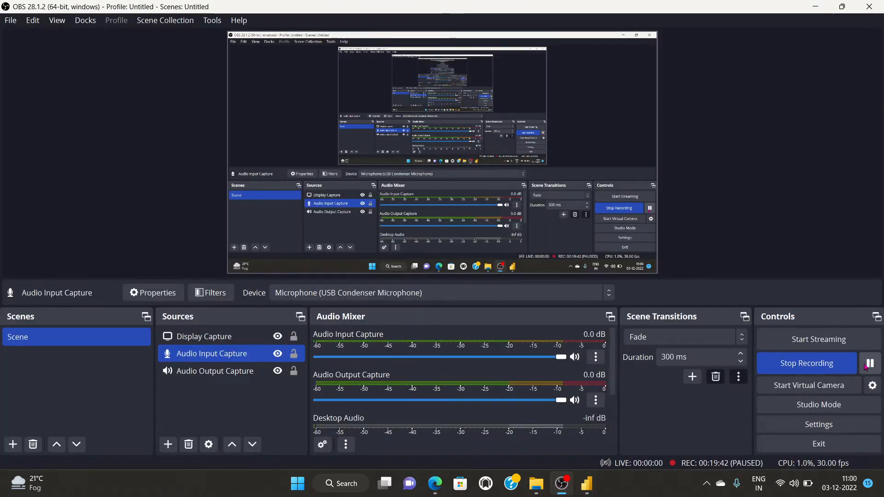
mouse_move(586, 483)
click(527, 426)
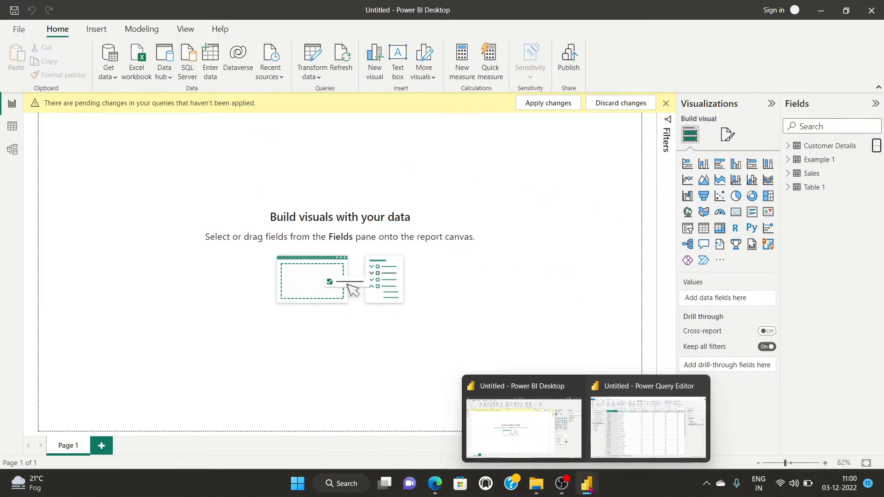
click(635, 440)
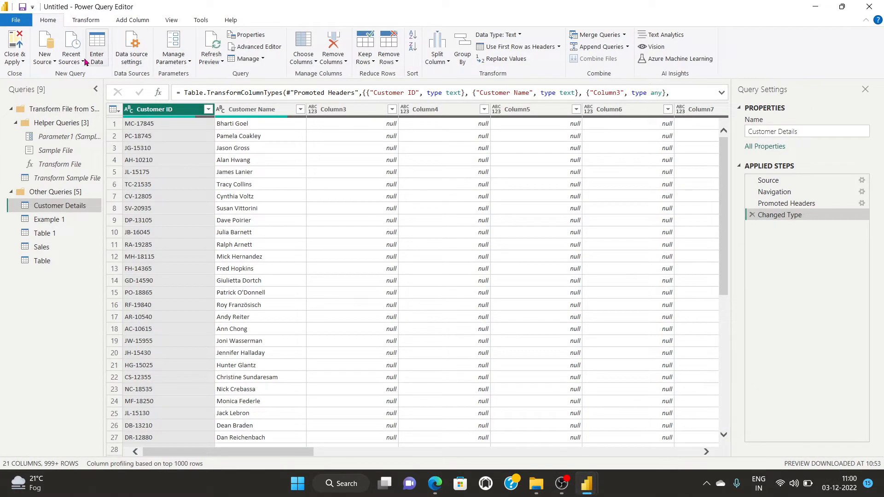
Repoint customer details.xlsx to Customer Details.xlsx in the Power Query folder and refresh all queries.
click(131, 48)
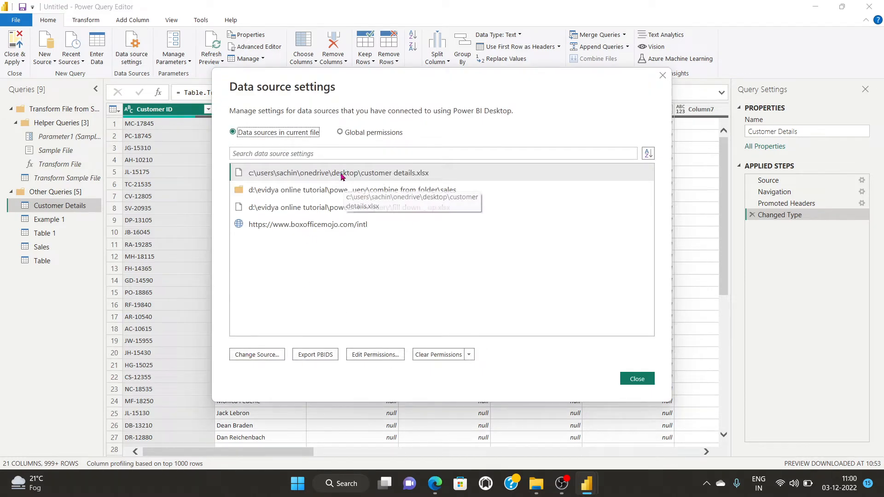
click(341, 175)
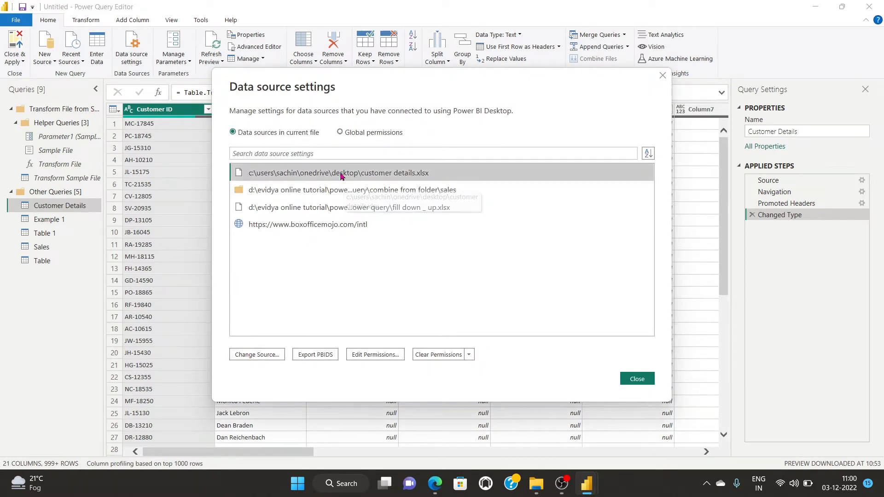
click(247, 356)
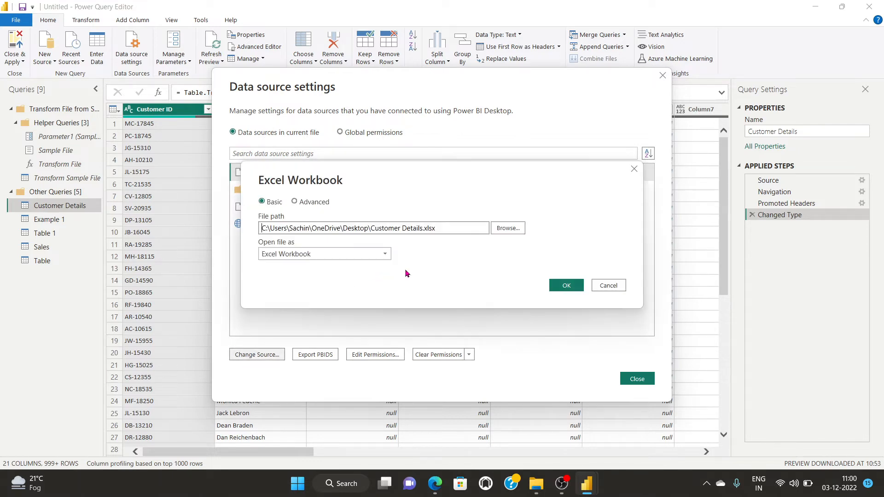
click(508, 229)
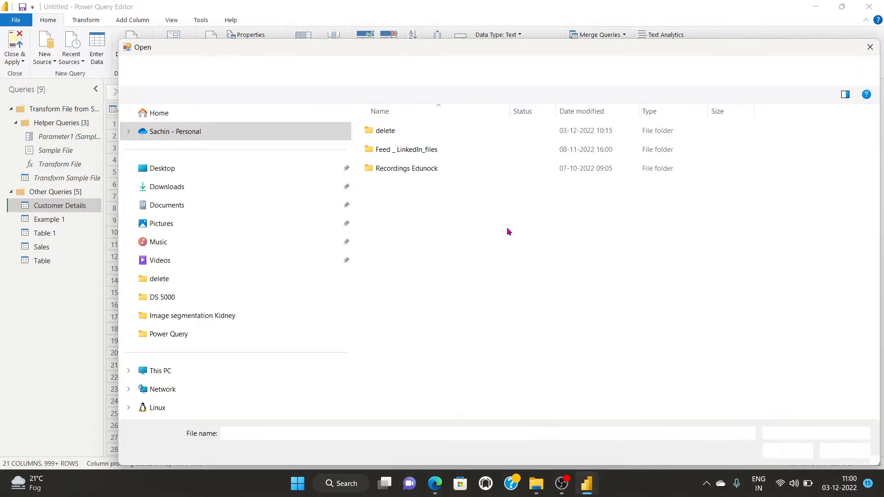
click(168, 334)
click(397, 172)
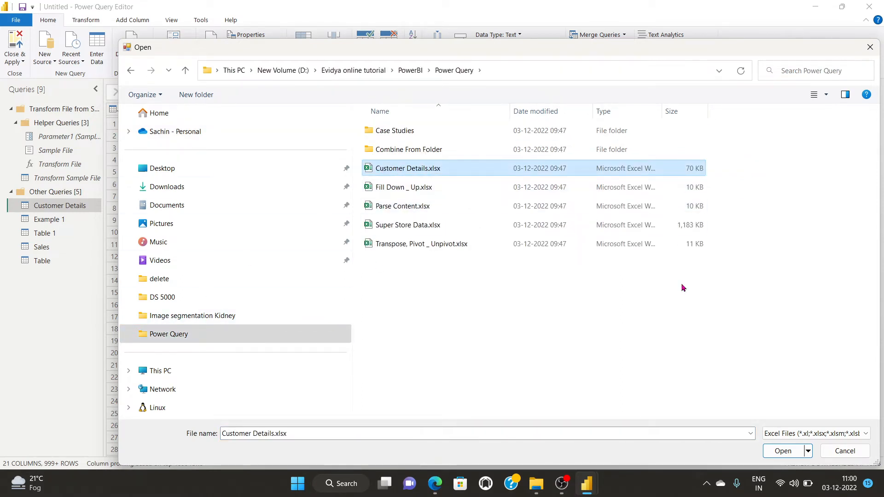
click(782, 451)
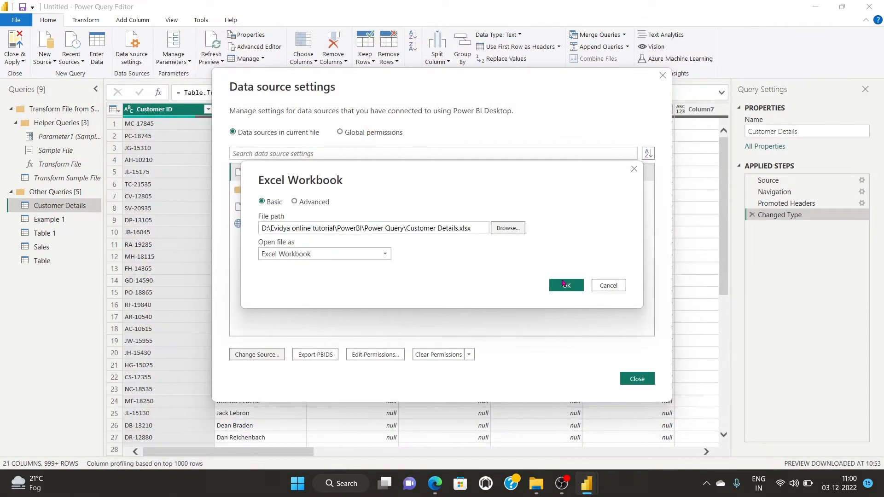
click(564, 284)
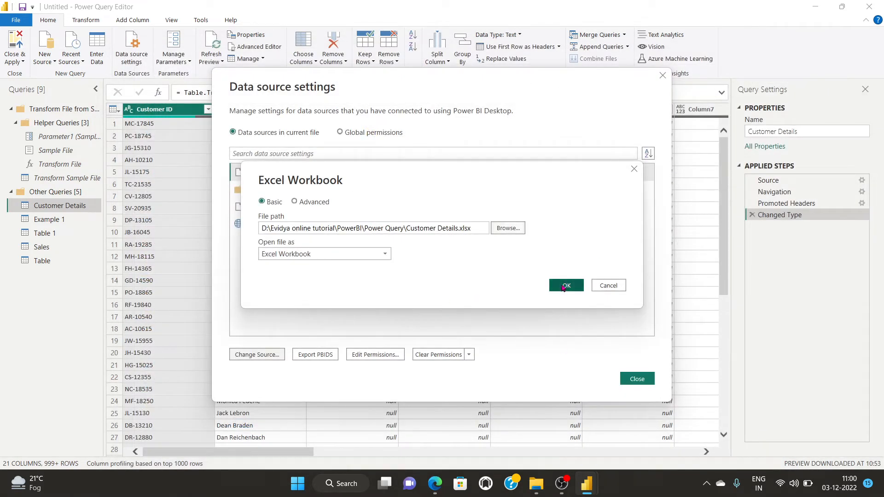
click(637, 377)
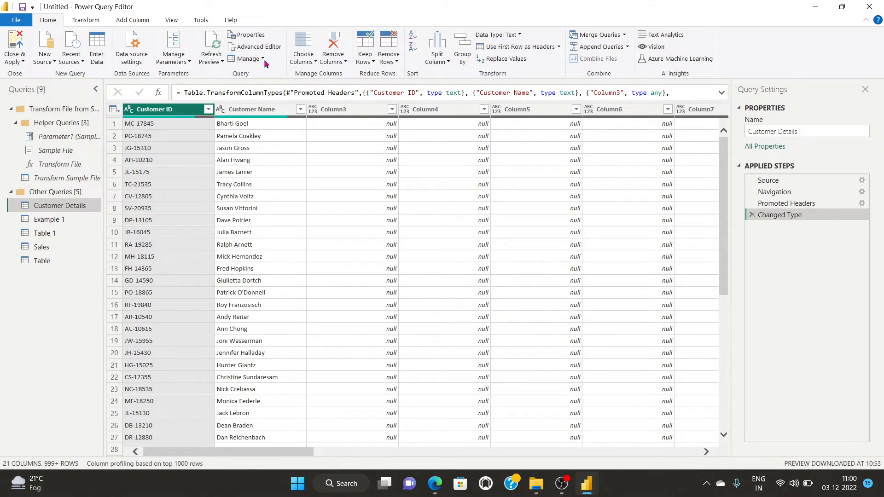
click(211, 59)
click(230, 86)
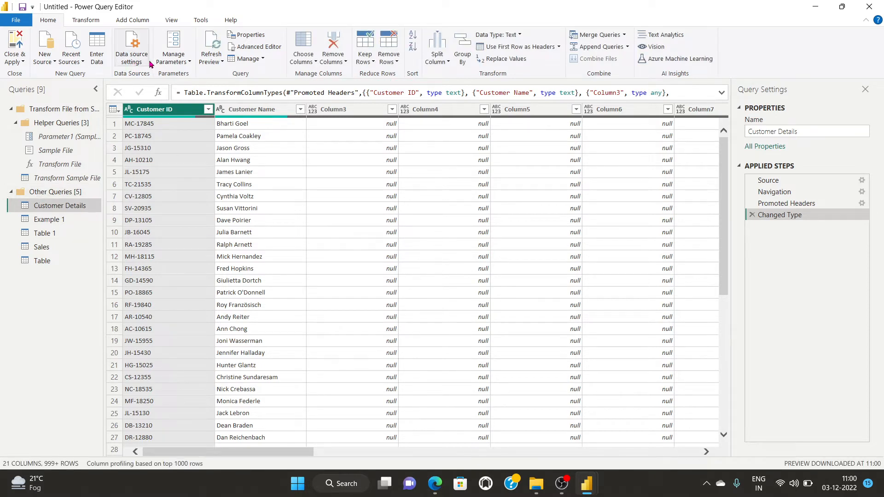
Open the Example 1 query in the Power Query Editor.
click(85, 20)
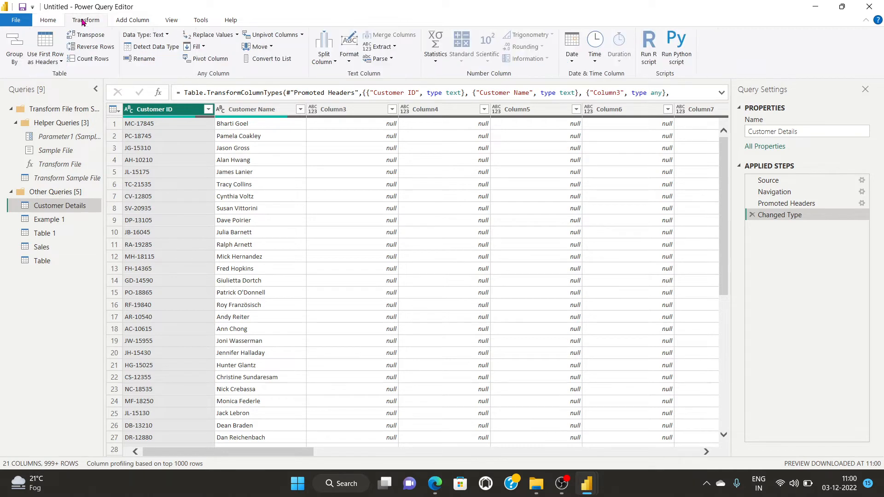
click(42, 233)
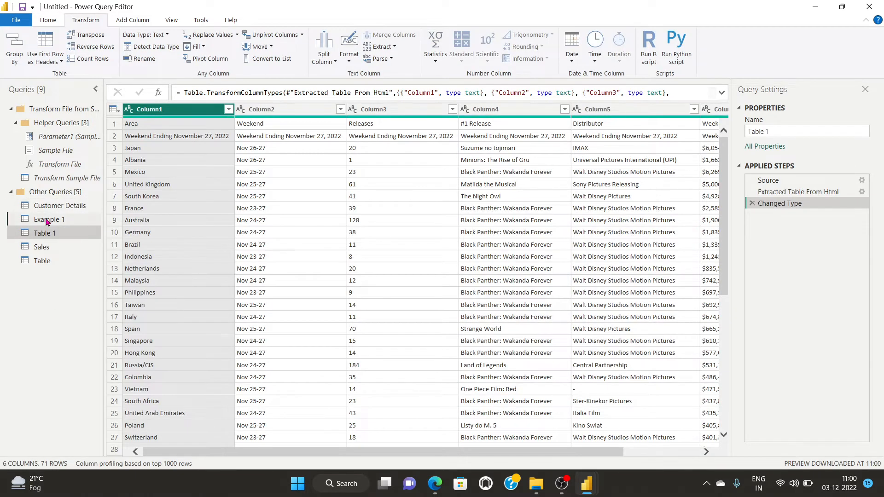
double_click(45, 219)
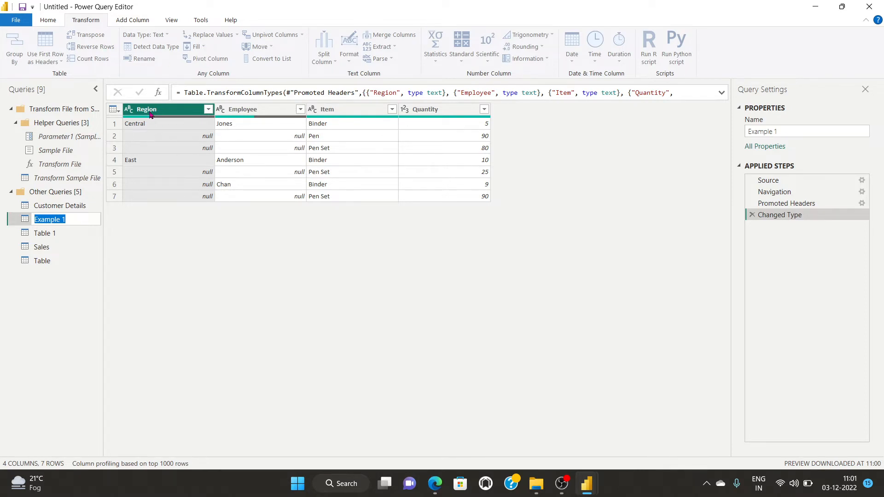
click(170, 125)
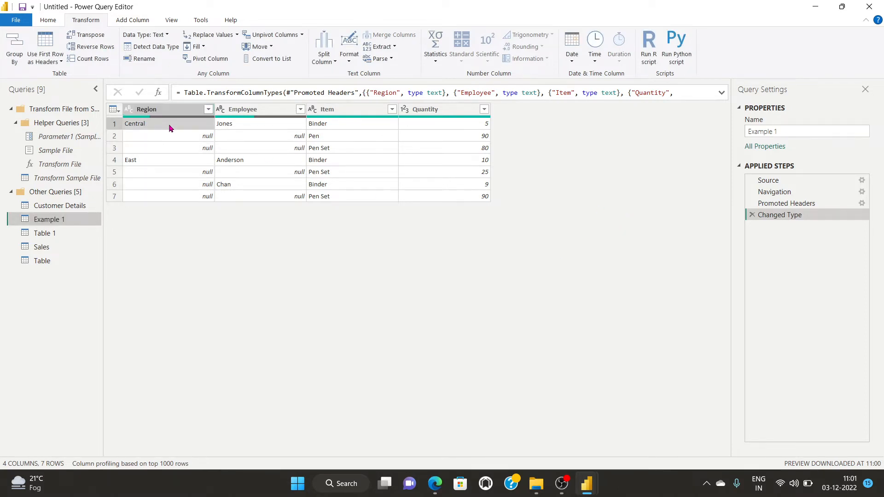
Fill down the Region column and then the Employee column.
mouse_move(172, 110)
mouse_down()
mouse_move(278, 117)
mouse_move(186, 118)
mouse_up()
click(203, 46)
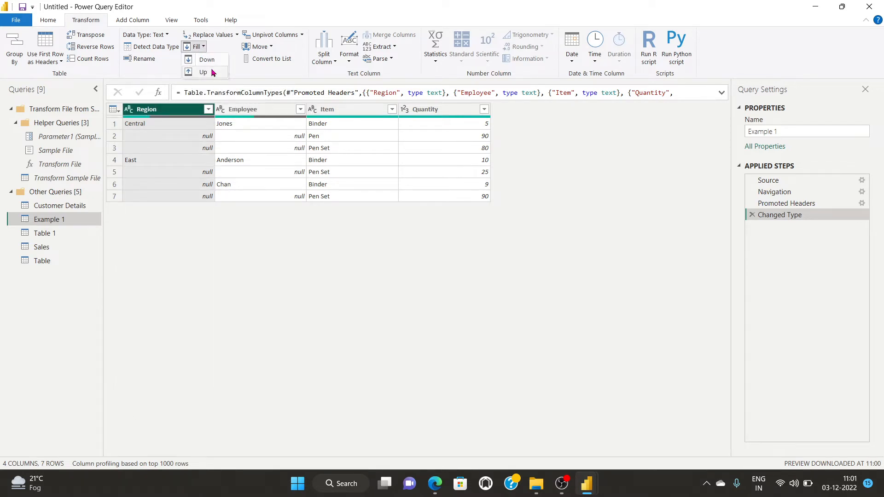
click(206, 59)
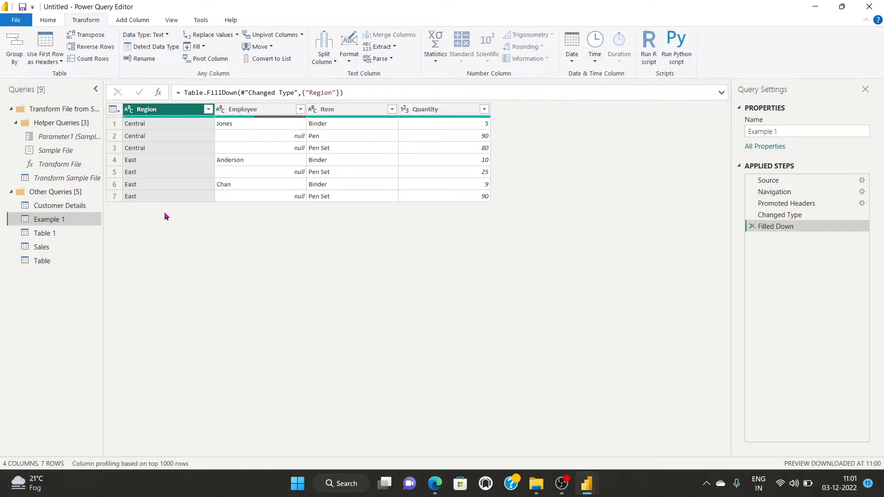
click(270, 114)
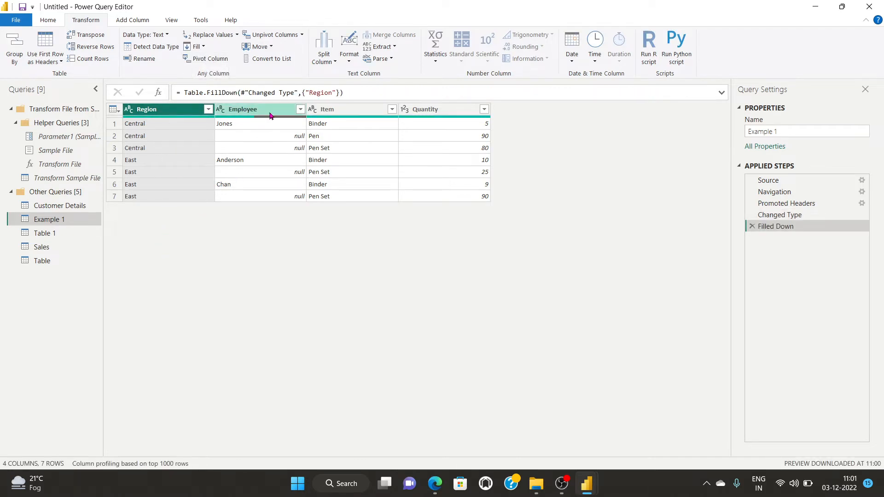
click(198, 46)
click(204, 61)
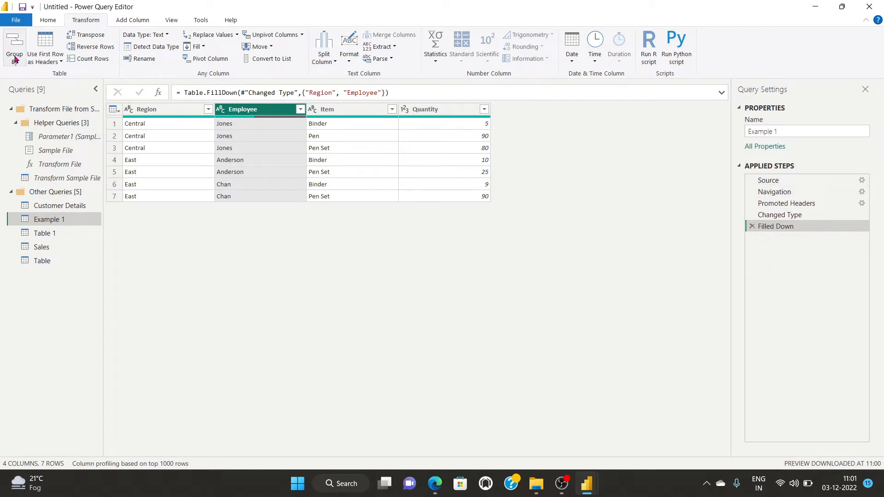
Close the Power Query Editor and apply the pending changes.
click(48, 20)
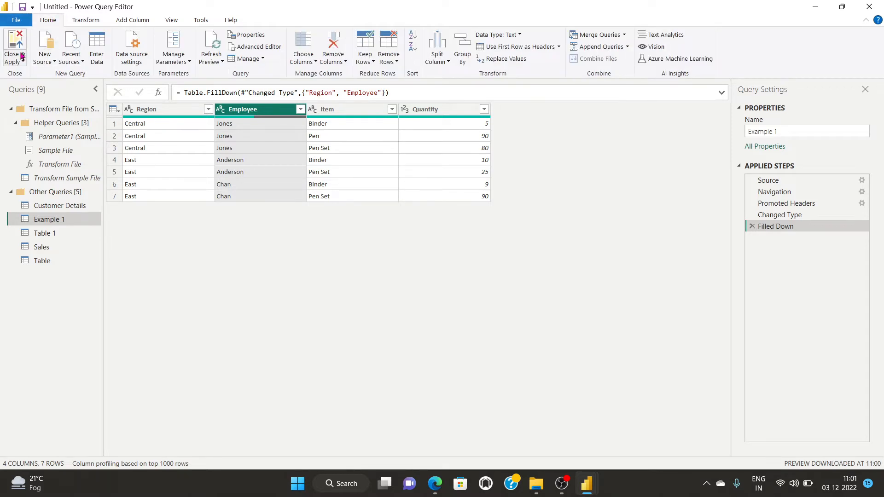
click(16, 60)
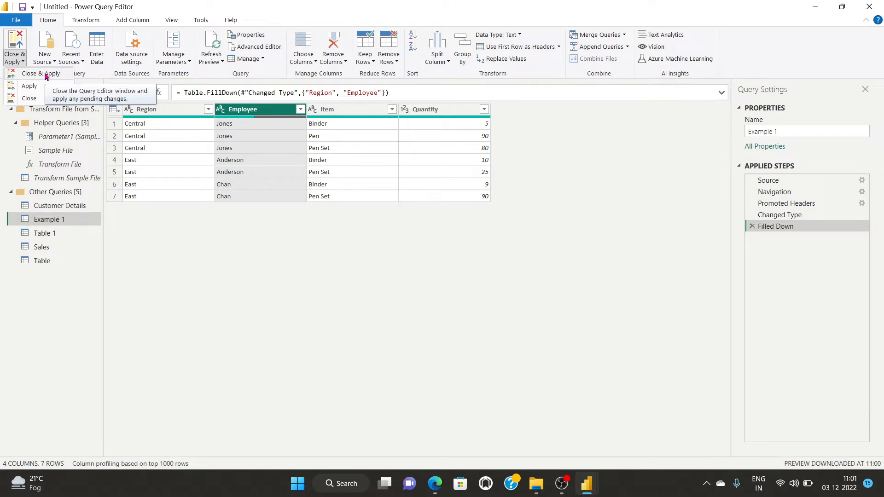
click(46, 75)
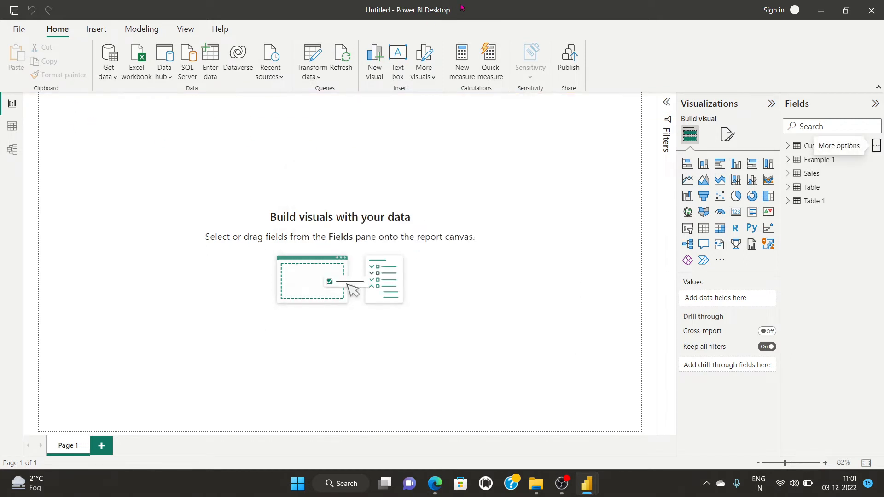
Show the Example 1 table's rows in Data view.
click(12, 105)
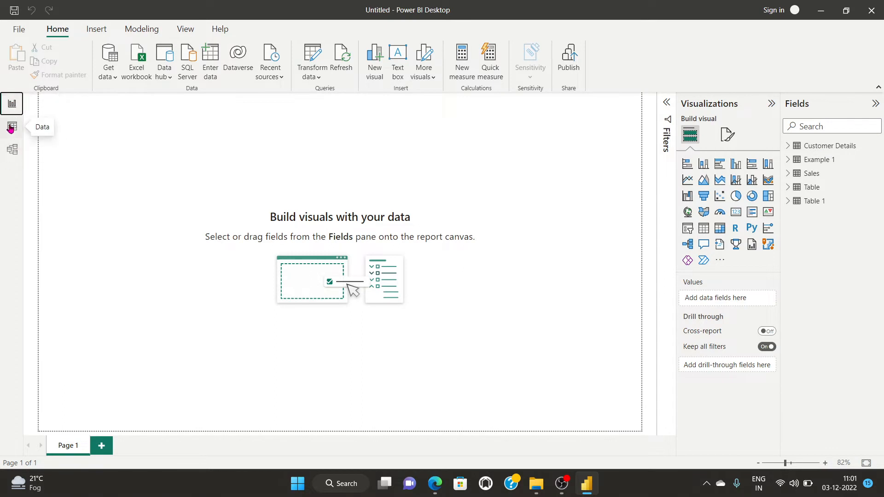
click(11, 127)
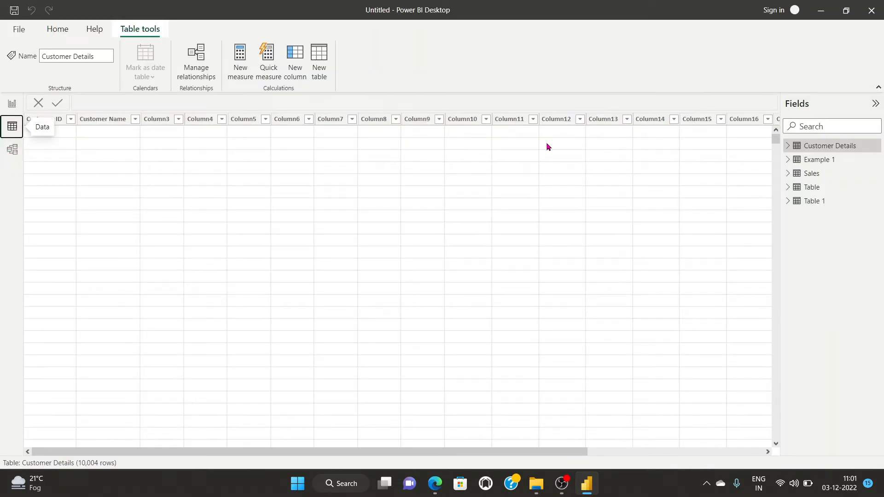
click(804, 159)
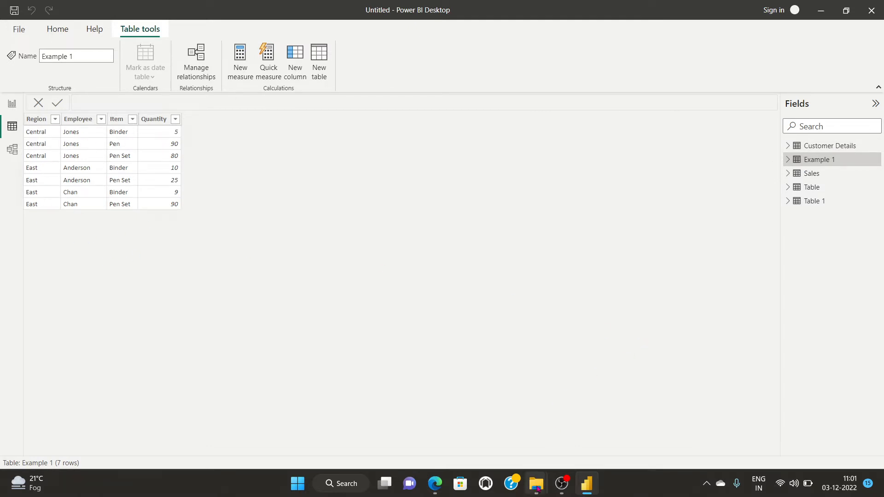
mouse_move(536, 487)
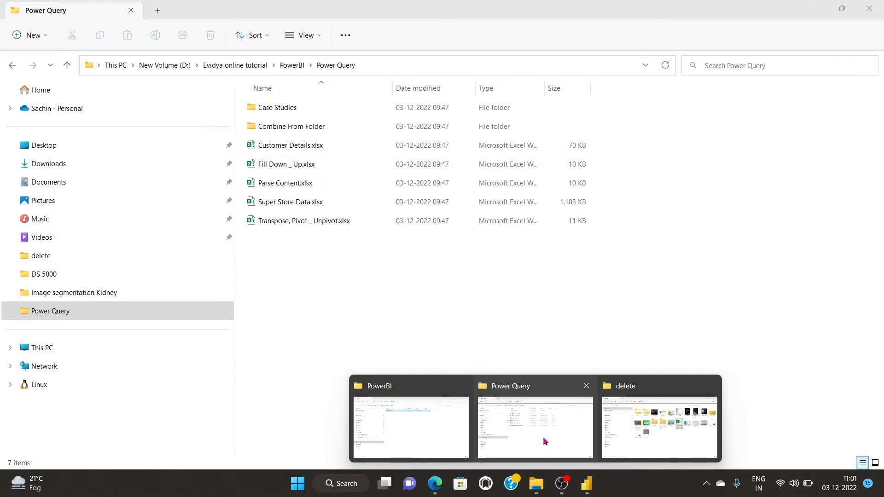
Copy Fill Down _ Up.xlsx from the Power Query folder and paste it onto the Desktop.
click(543, 439)
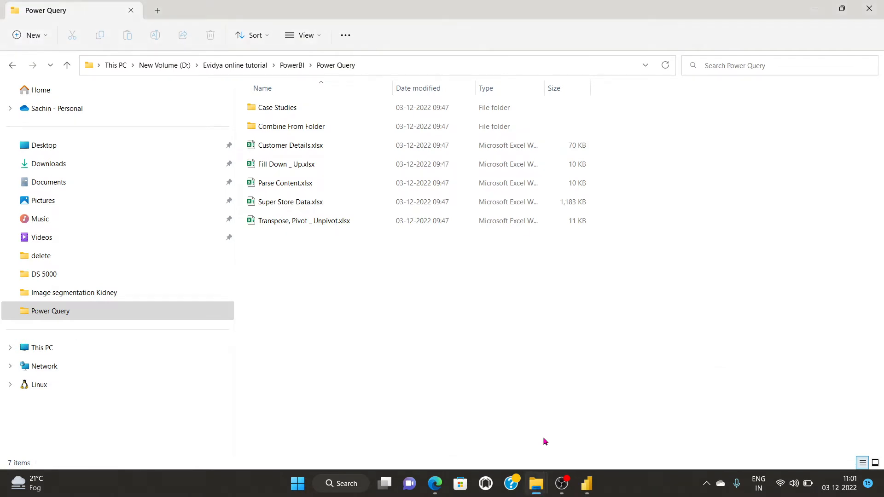
click(272, 165)
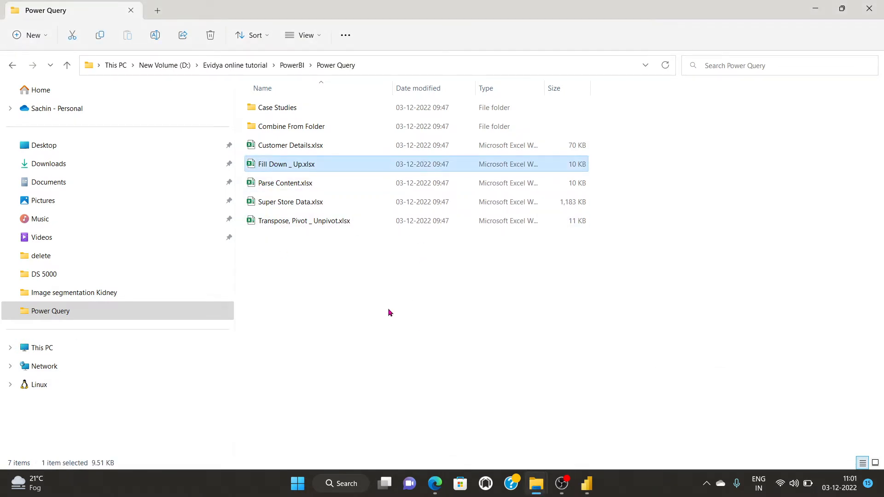
click(44, 145)
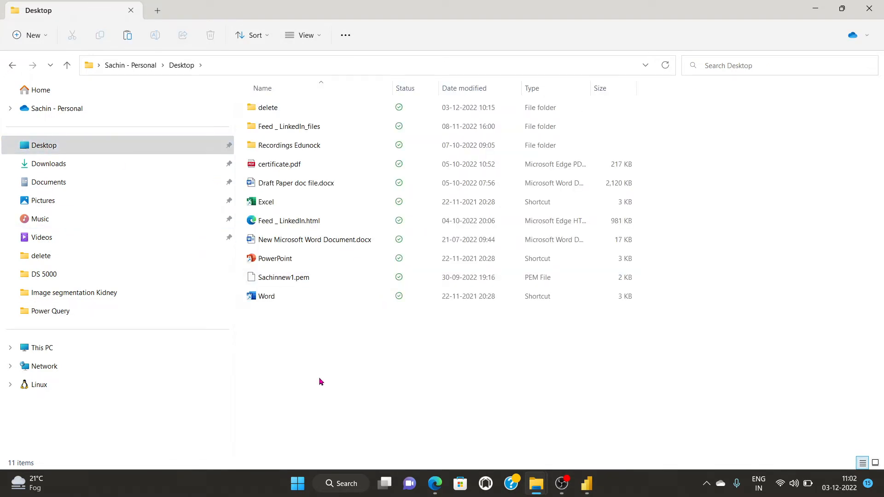
key(ctrl+v)
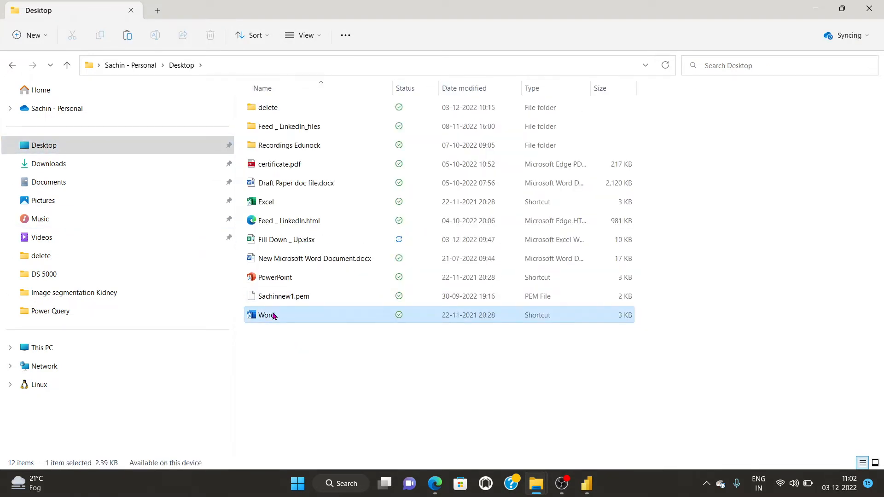
double_click(279, 315)
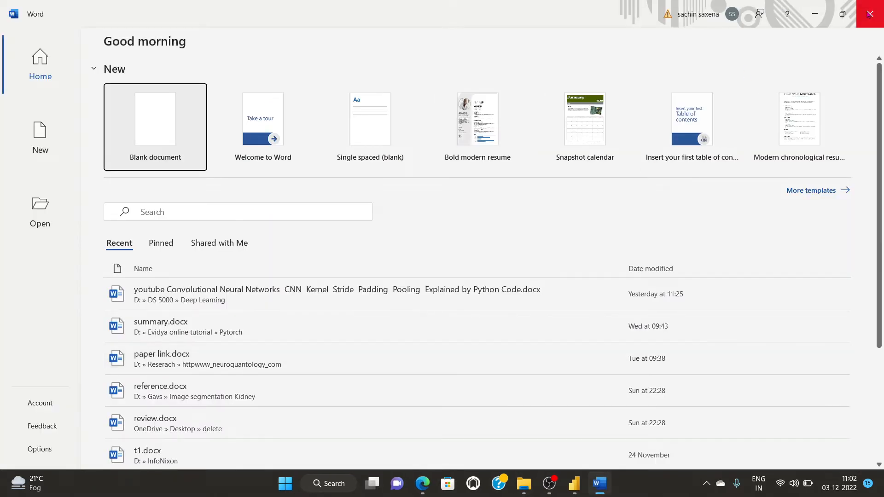
Open Fill Down _ Up.xlsx and enter South in A9 and a new employee name in B9.
click(868, 14)
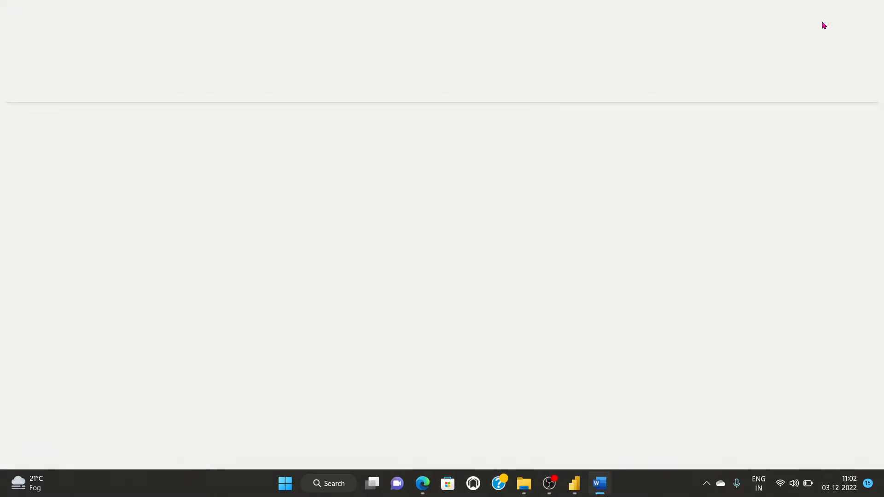
double_click(275, 240)
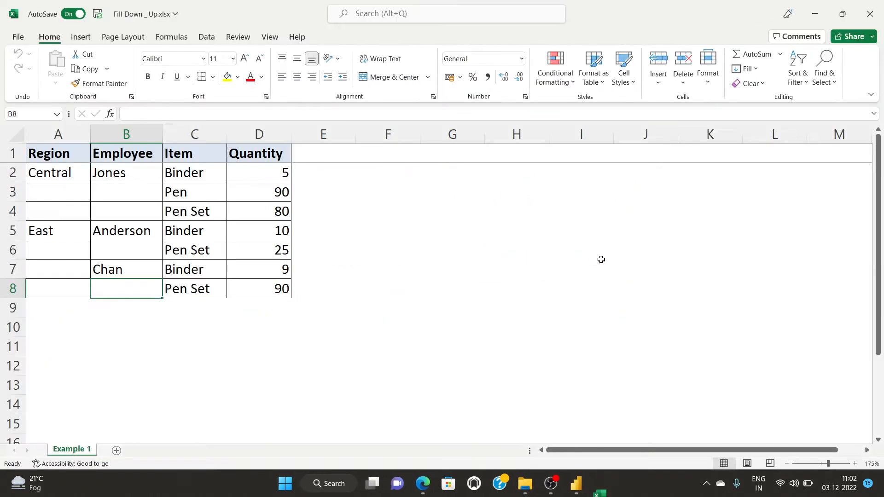
click(41, 307)
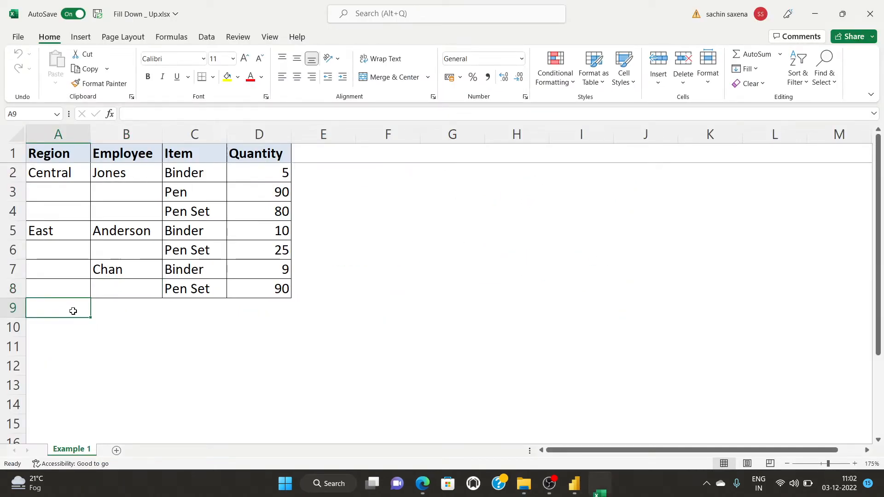
text(South)
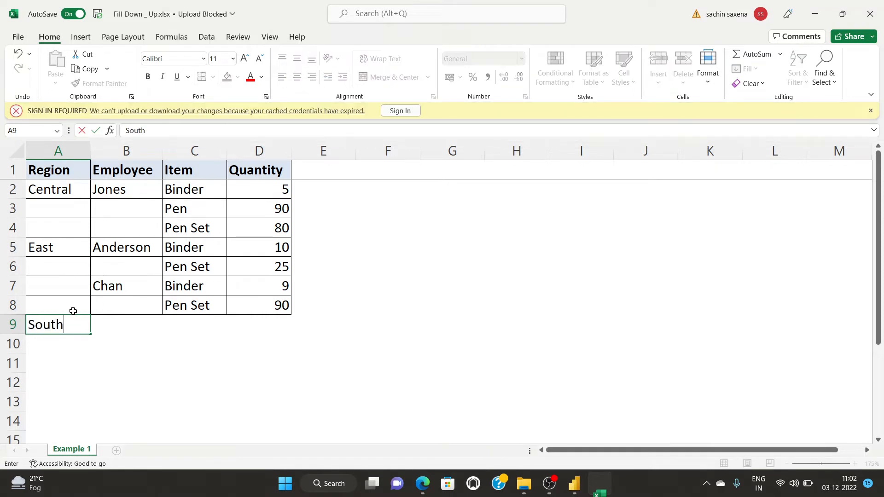
click(111, 323)
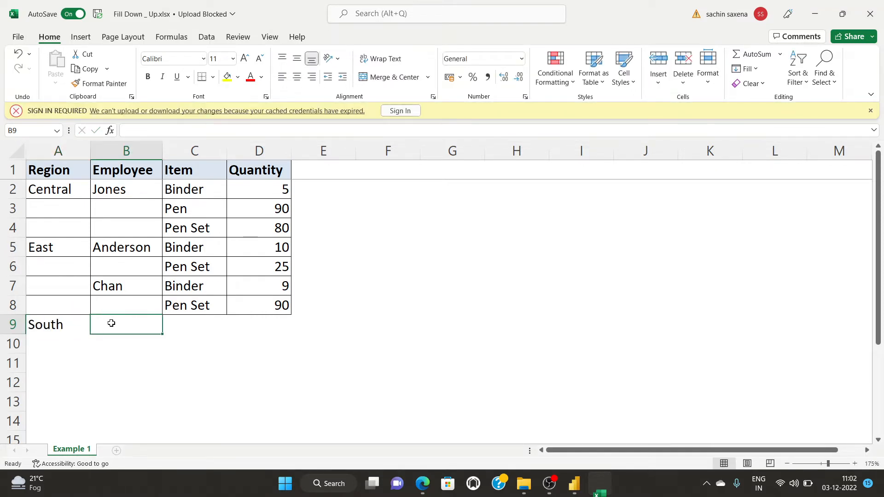
text(Sachin)
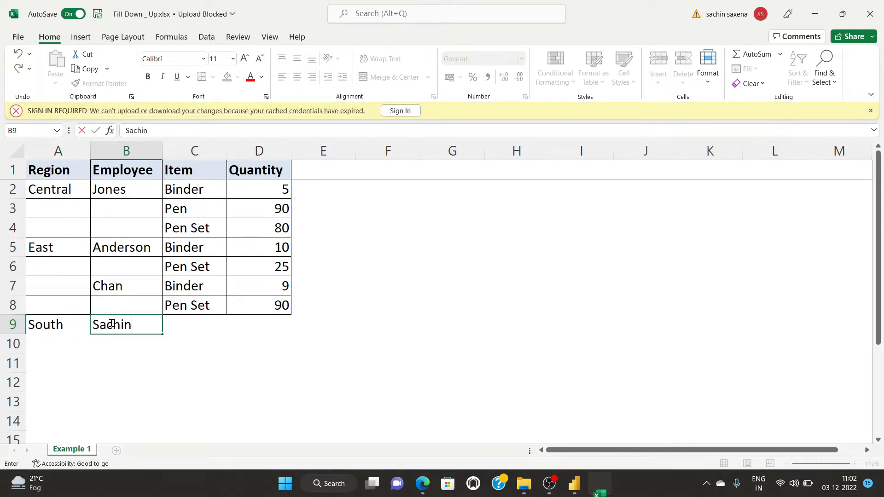
click(179, 326)
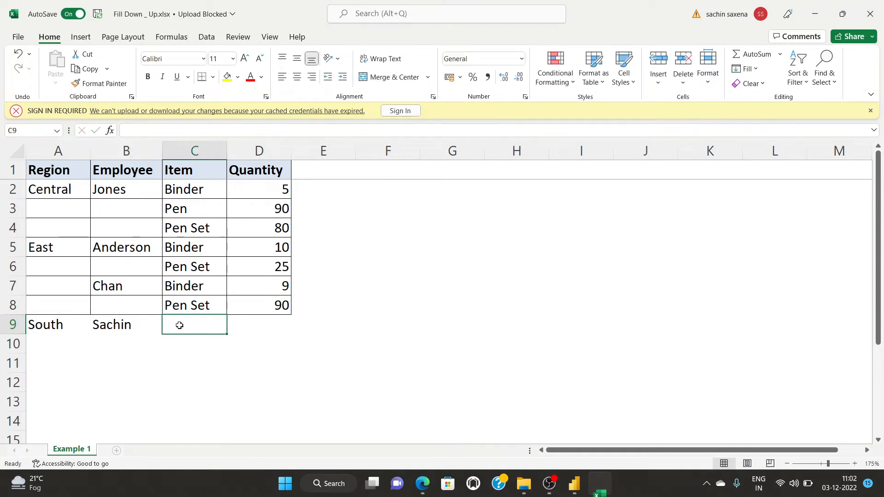
Enter Pens in C10, quantity 12 in D9 and quantity 85 in D10.
click(182, 343)
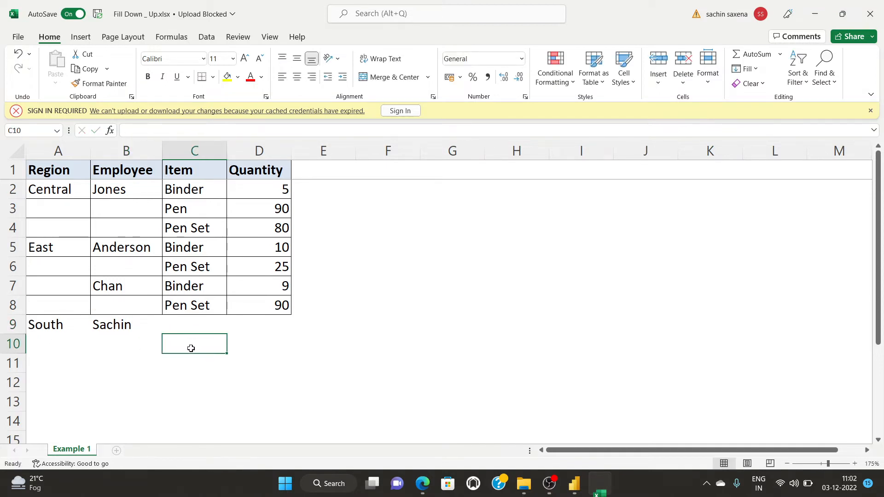
text(Pe)
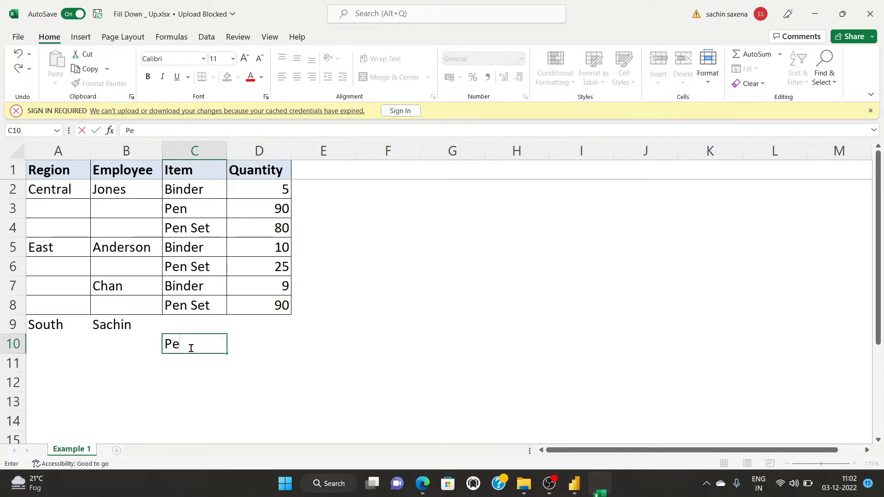
text(ns)
click(289, 324)
text(12)
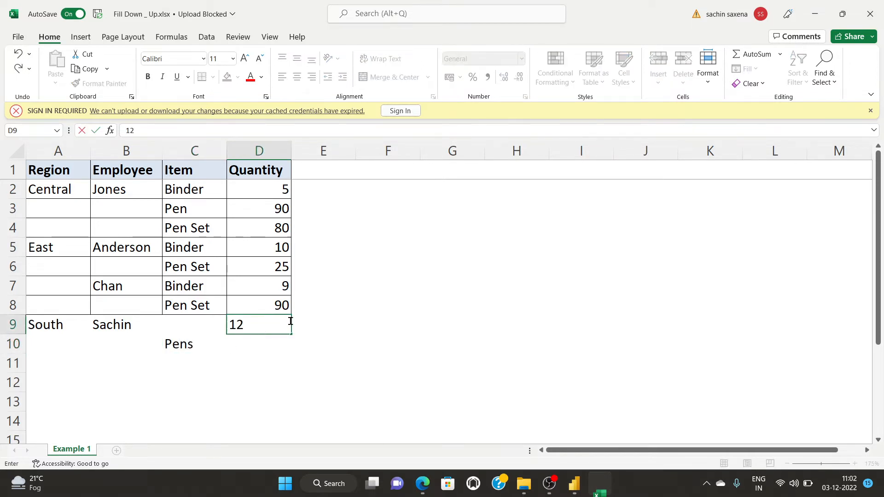
click(254, 355)
click(265, 343)
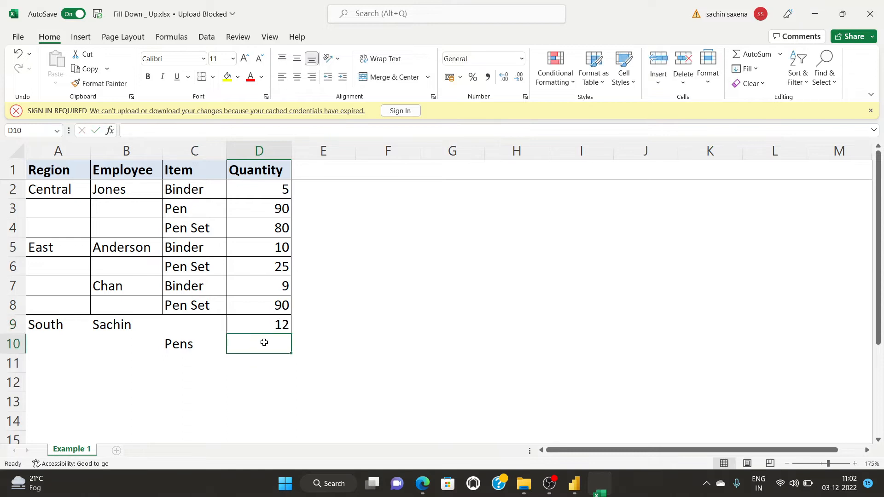
text(85)
click(329, 331)
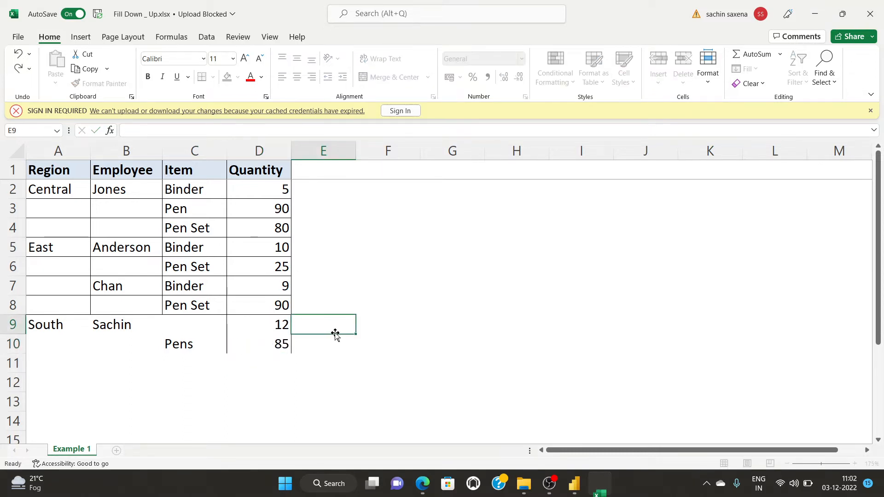
click(384, 354)
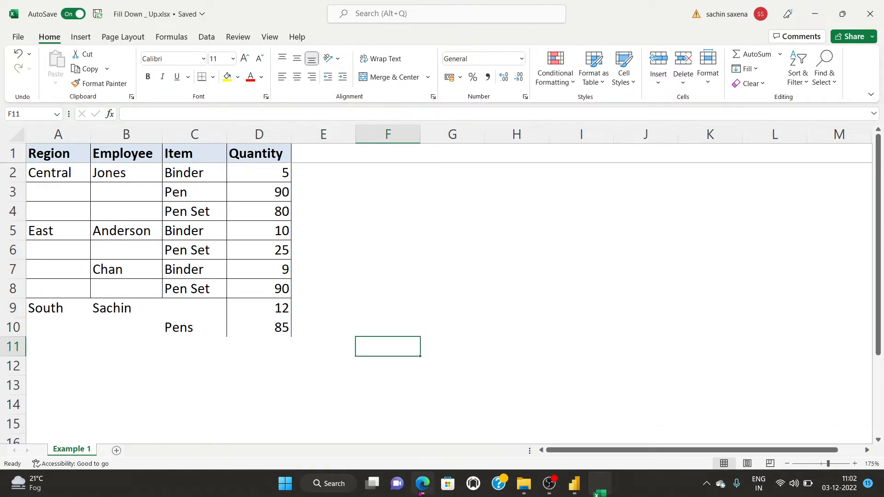
click(419, 493)
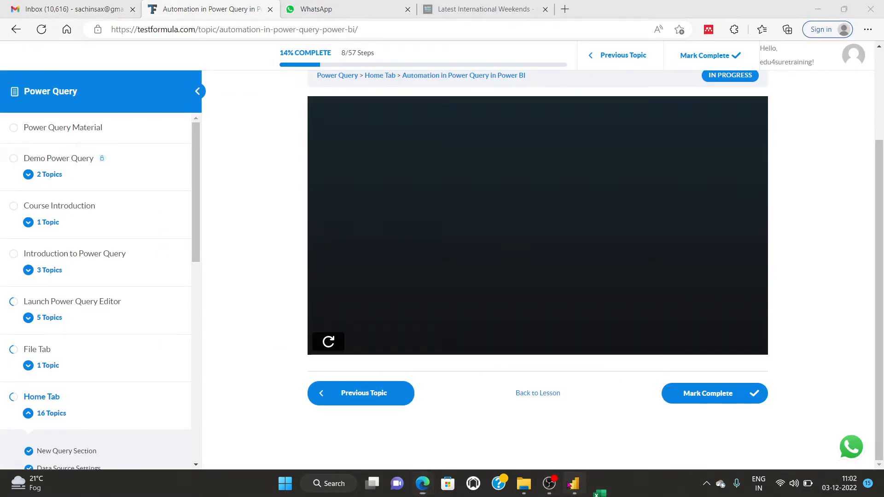
Dismiss the save prompt and open Example 1 with Edit query from the Fields pane.
click(570, 484)
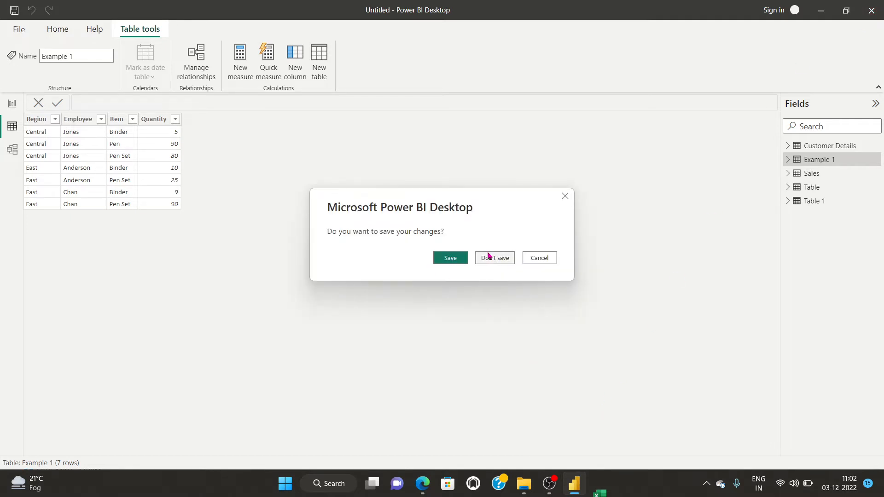
click(565, 197)
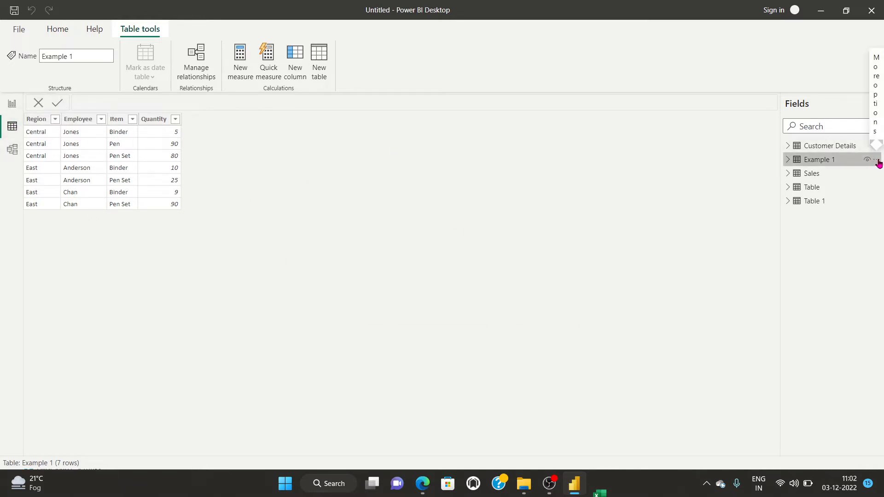
click(876, 160)
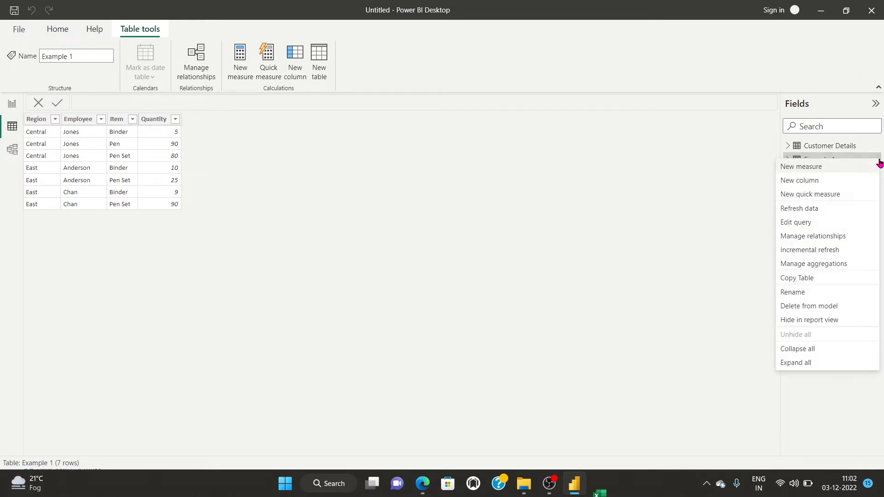
click(815, 224)
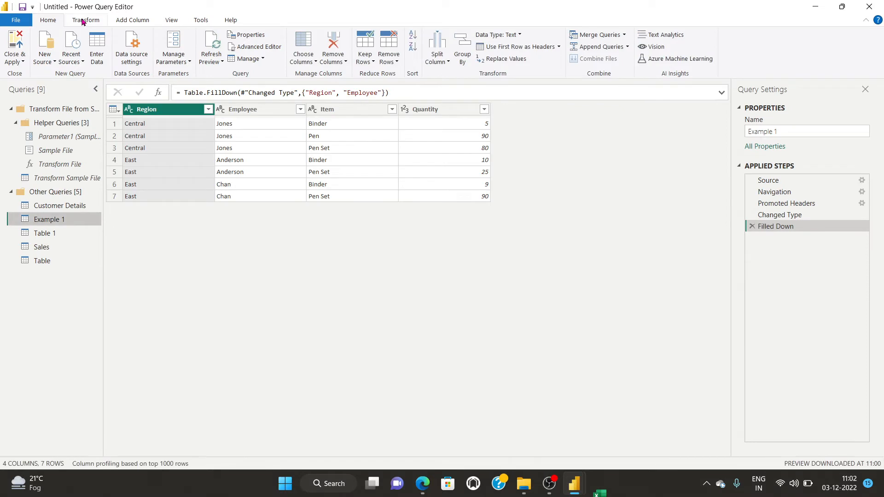
click(83, 22)
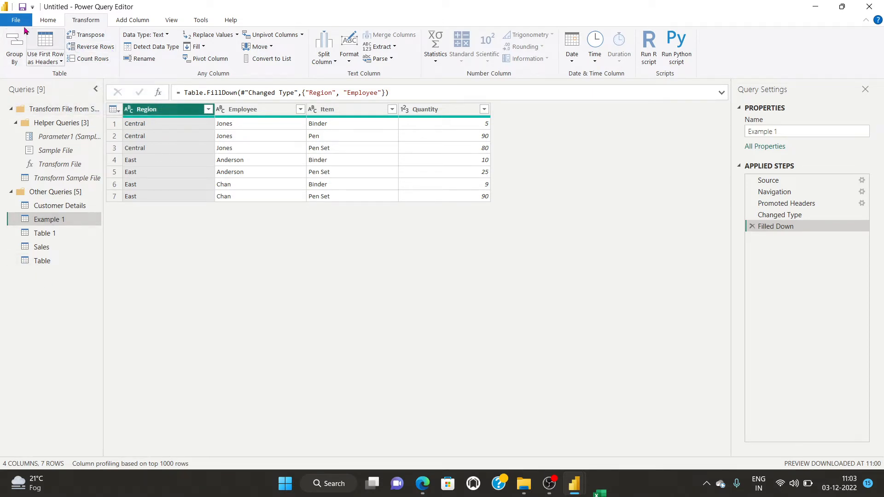
click(47, 20)
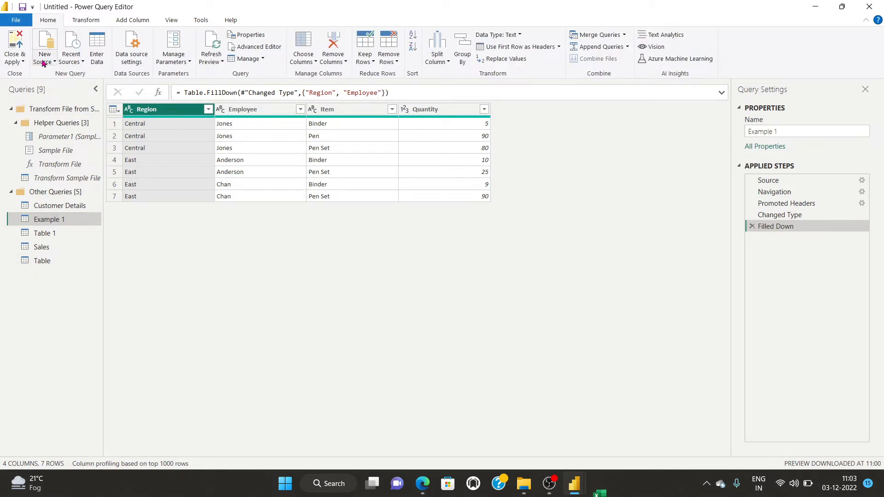
click(41, 61)
click(88, 87)
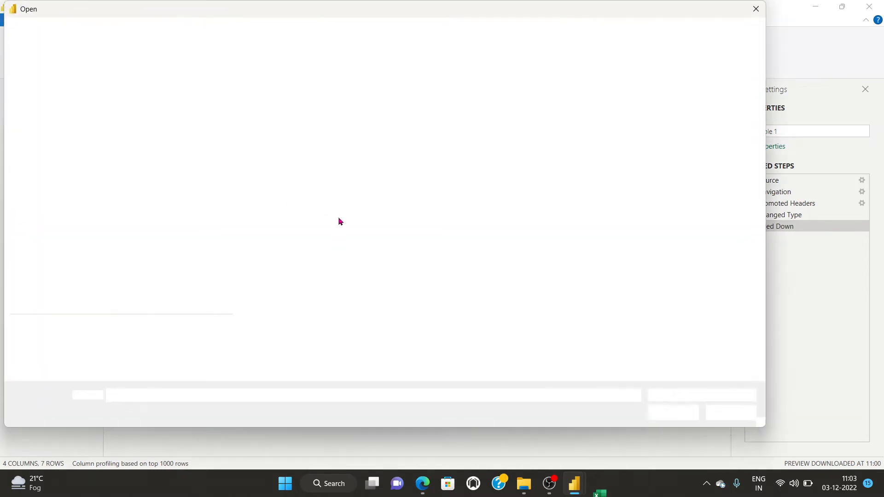
click(69, 130)
click(273, 153)
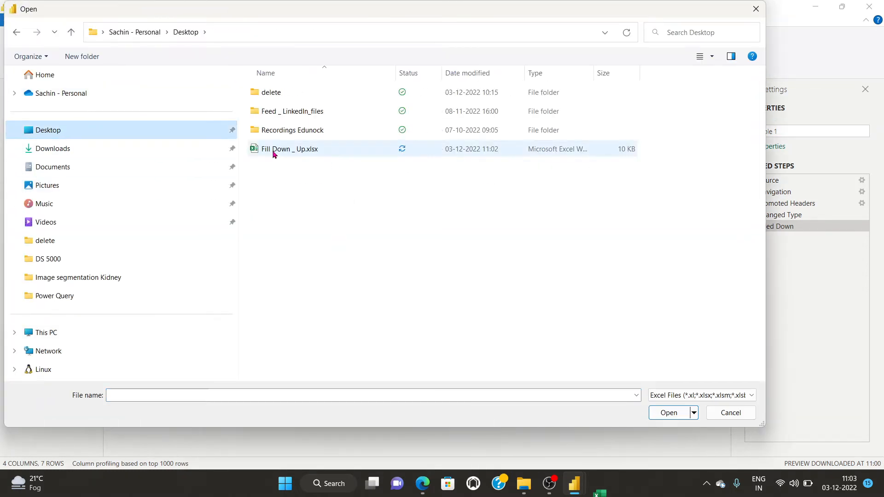
click(669, 413)
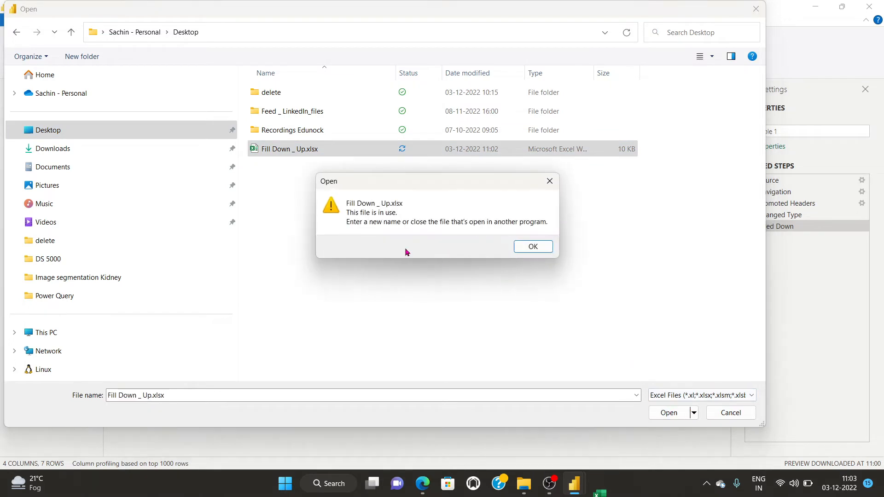
click(530, 247)
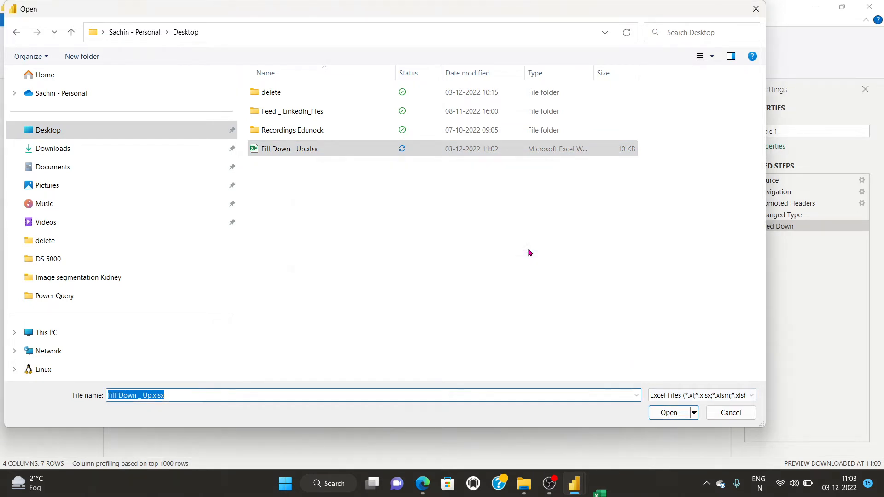
click(669, 412)
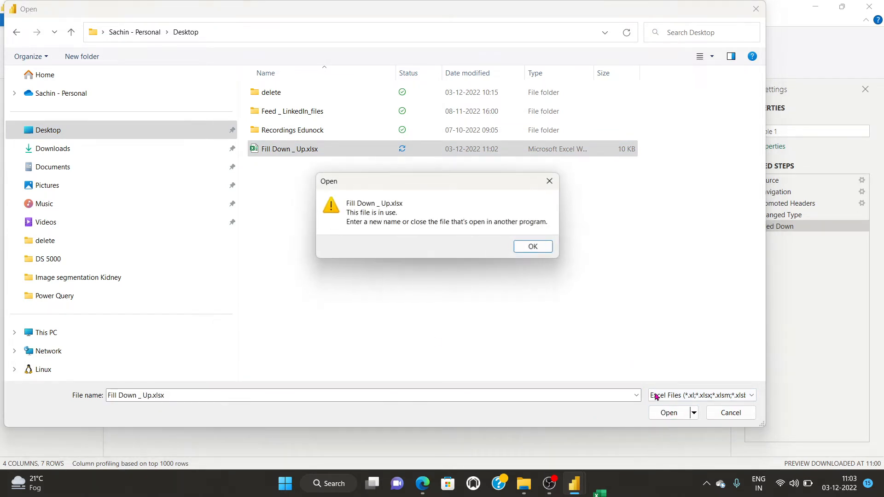
click(533, 247)
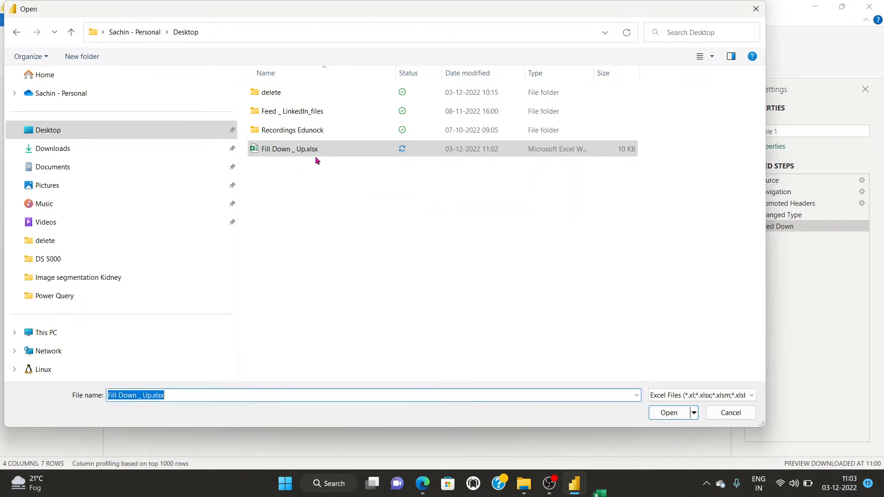
click(276, 148)
click(267, 150)
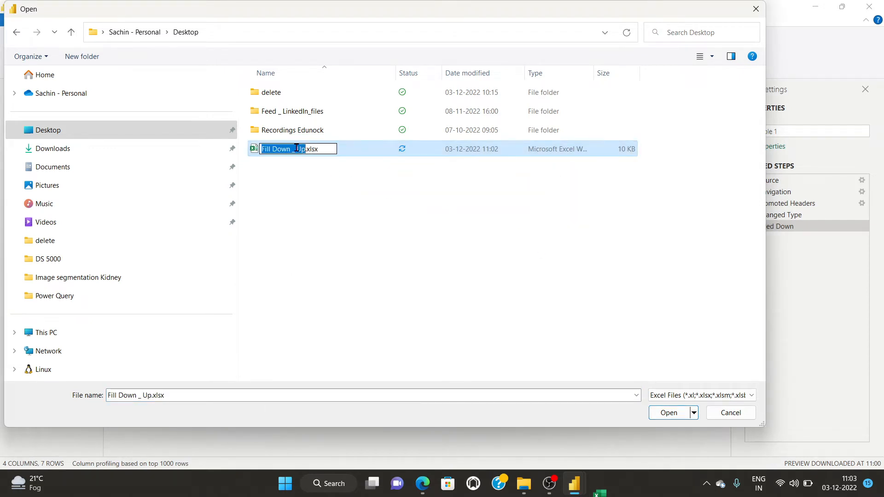
click(305, 148)
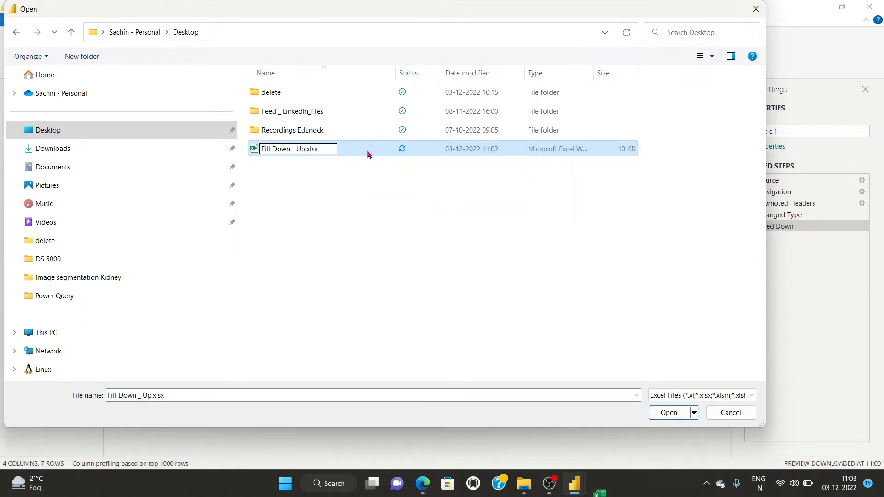
text(_)
click(300, 223)
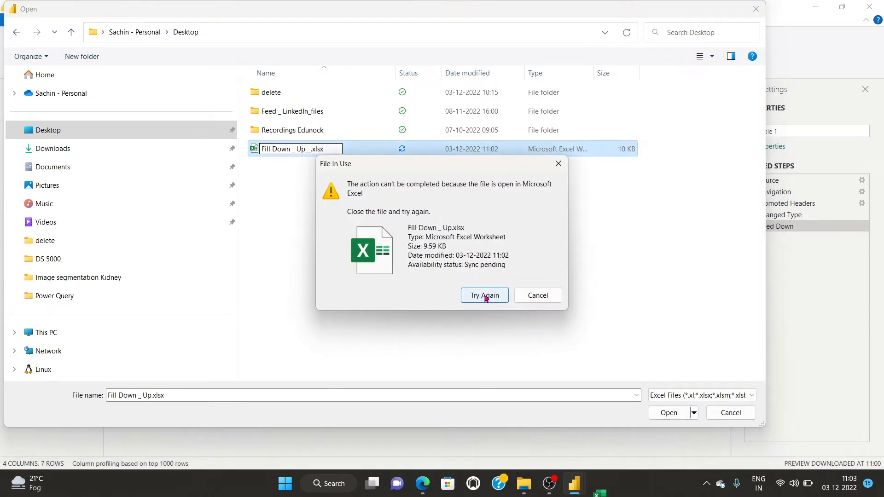
click(543, 296)
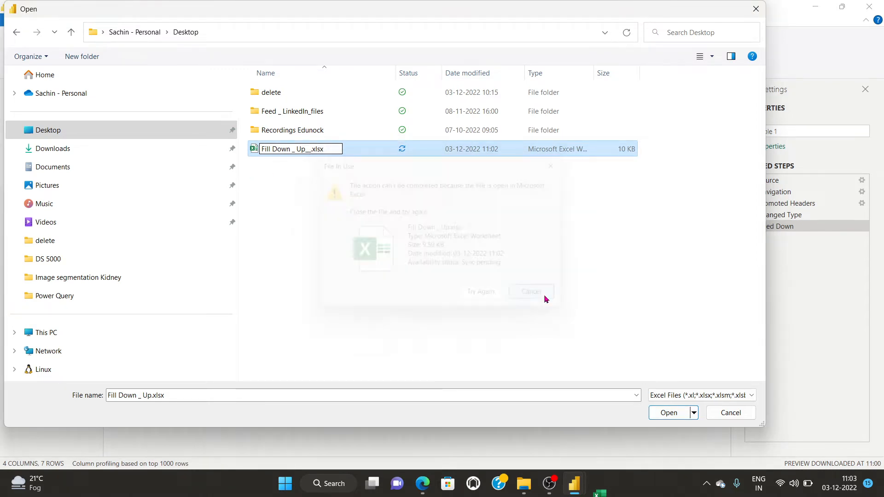
click(730, 412)
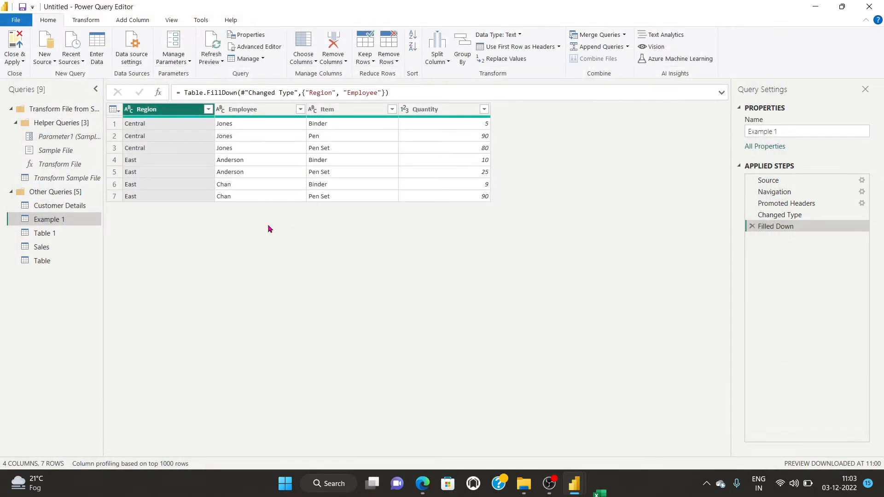
click(132, 49)
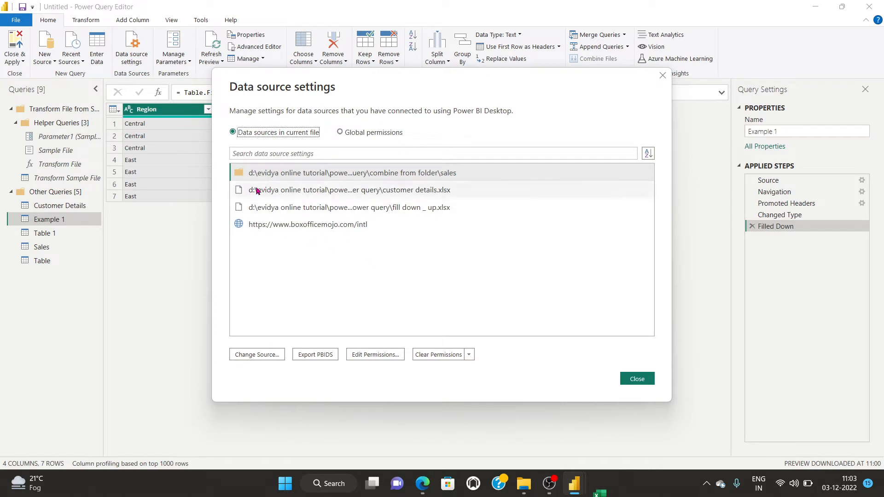
click(352, 208)
click(248, 356)
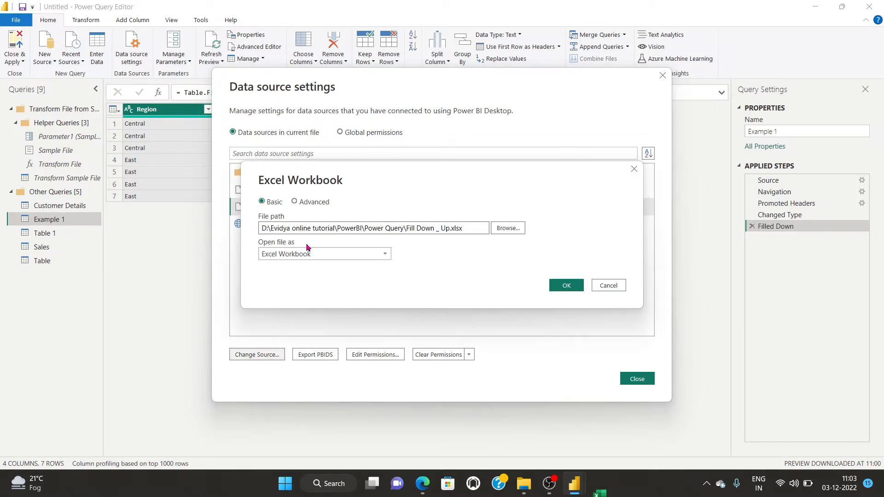
click(514, 228)
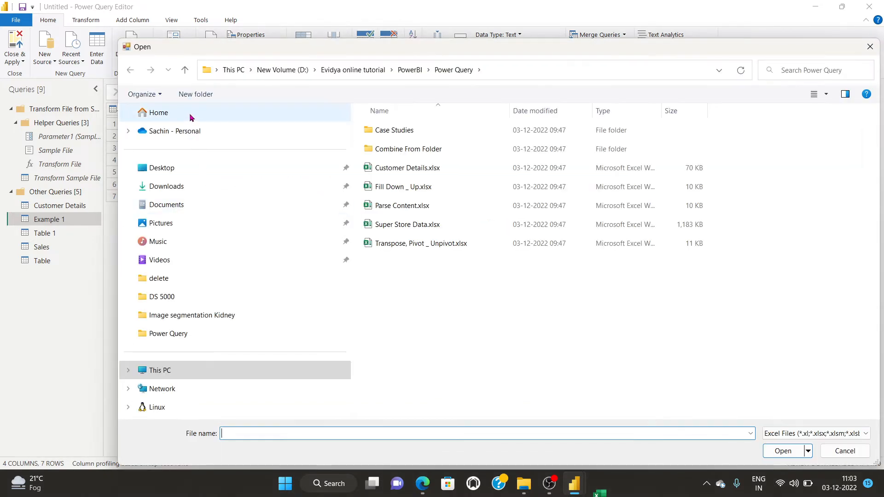
click(158, 170)
click(400, 187)
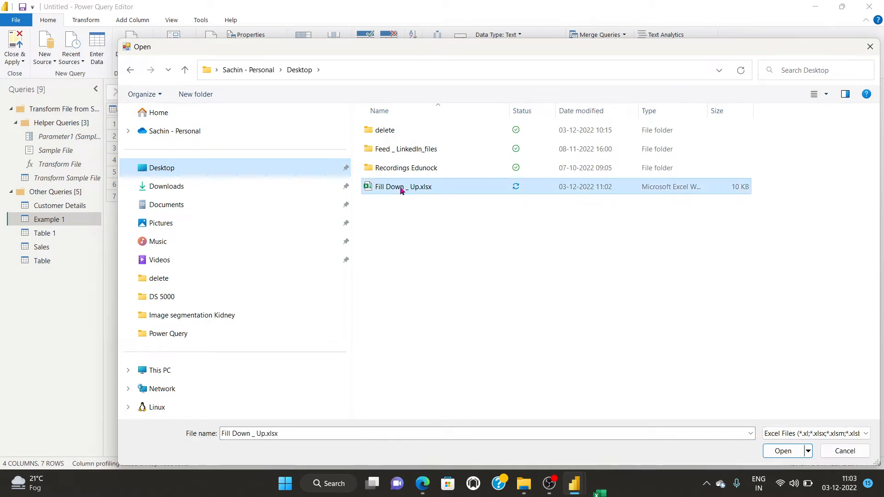
click(775, 455)
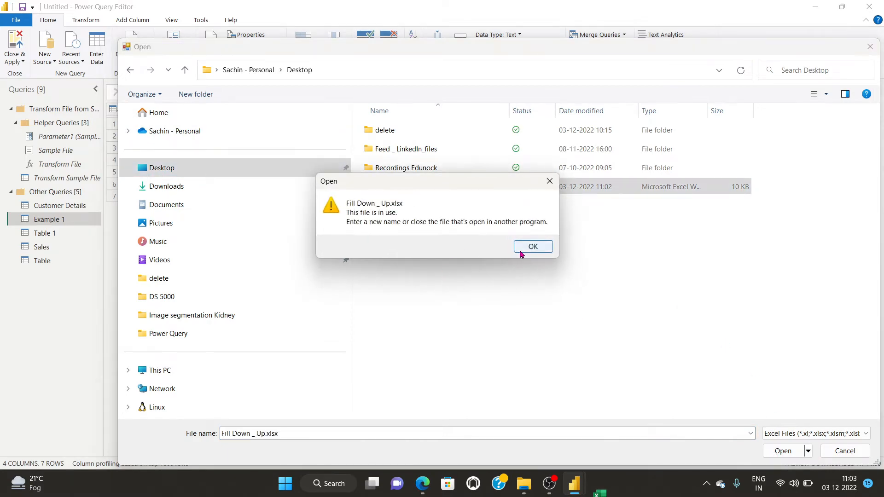
click(523, 252)
click(864, 456)
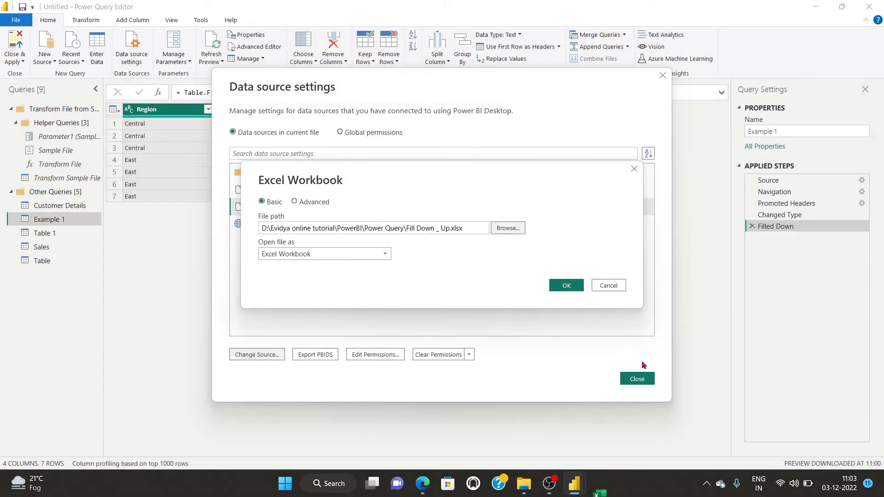
click(612, 286)
click(637, 378)
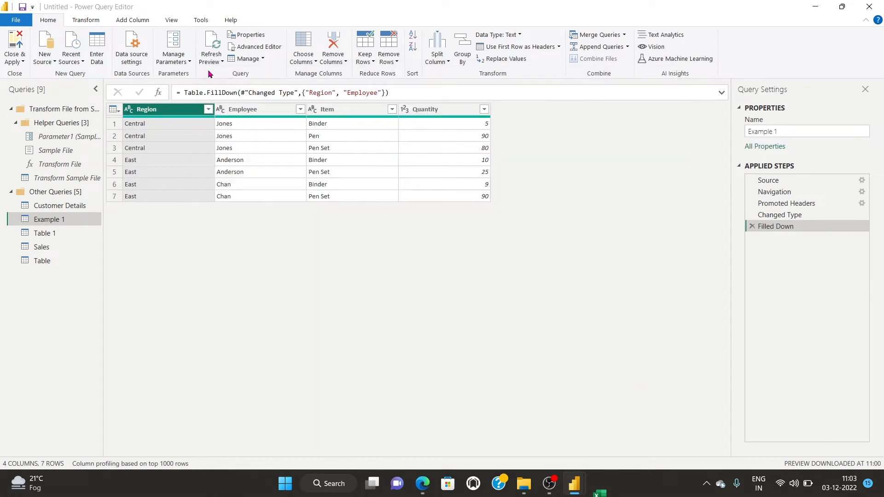
click(210, 60)
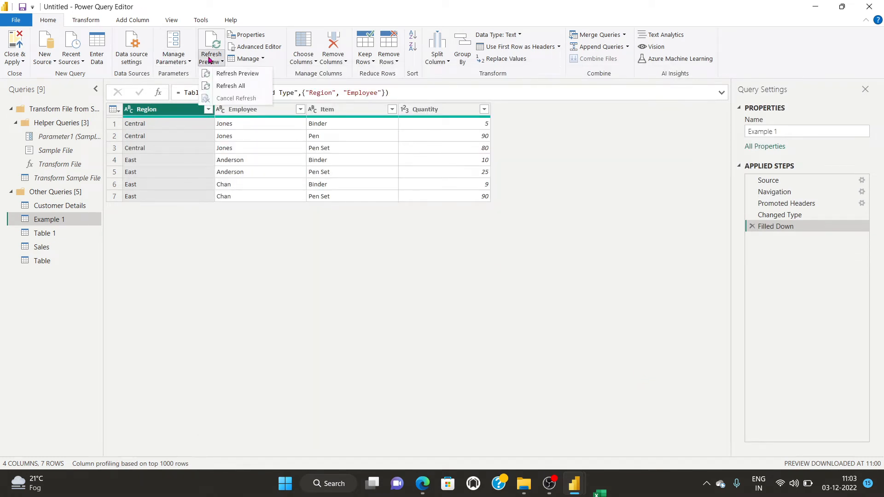
Refresh all queries, then review and close the data source settings.
click(237, 87)
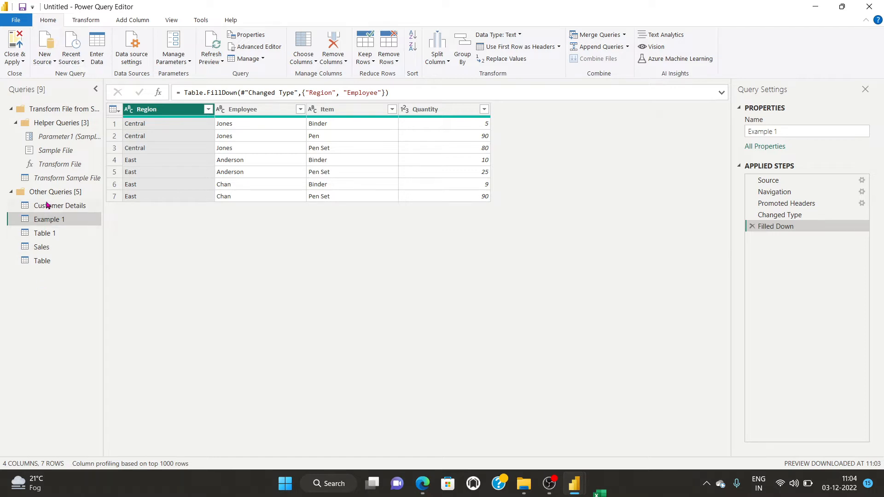
click(129, 58)
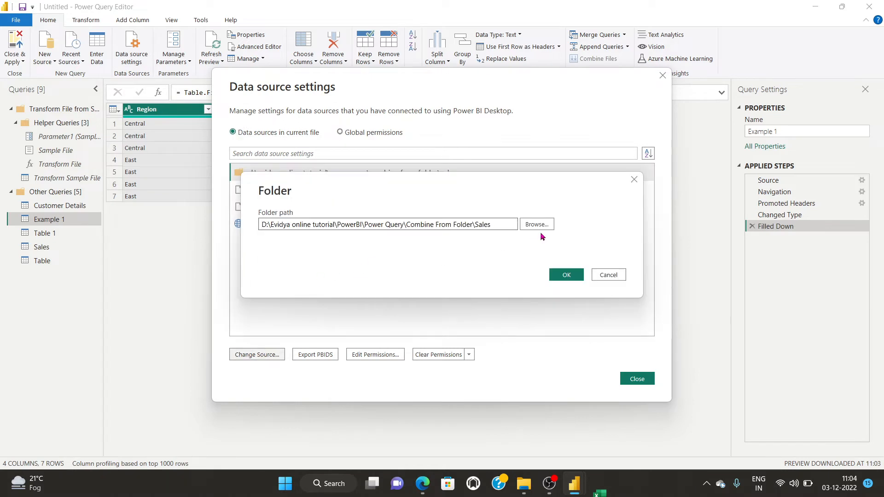
click(633, 179)
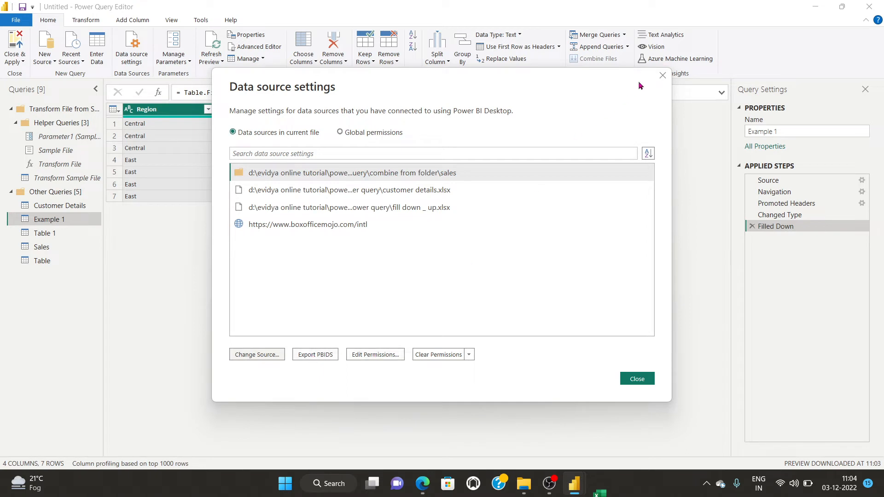
click(661, 75)
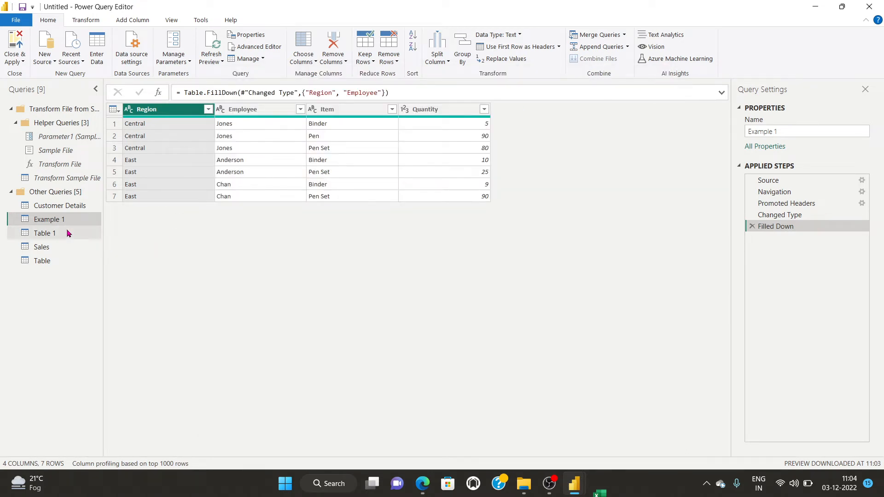
click(523, 489)
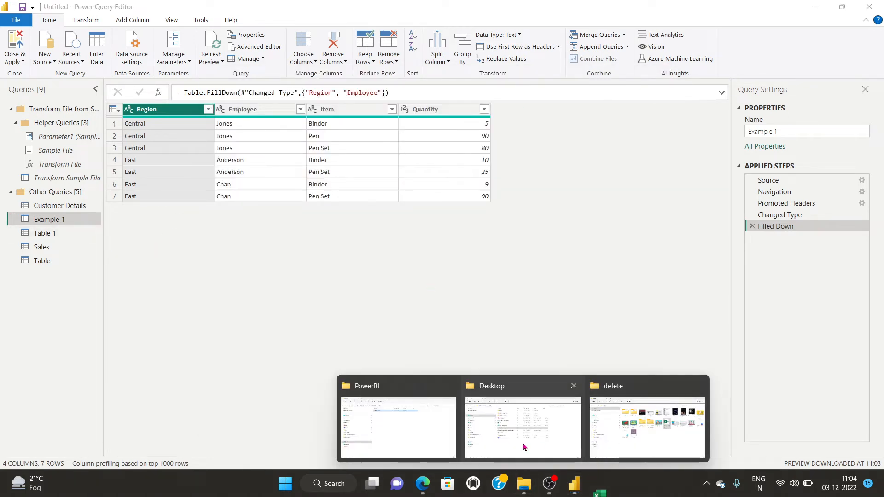
click(522, 443)
Rename the Desktop file Fill Down _ Up.xlsx to Fill Down.xlsx.
click(262, 240)
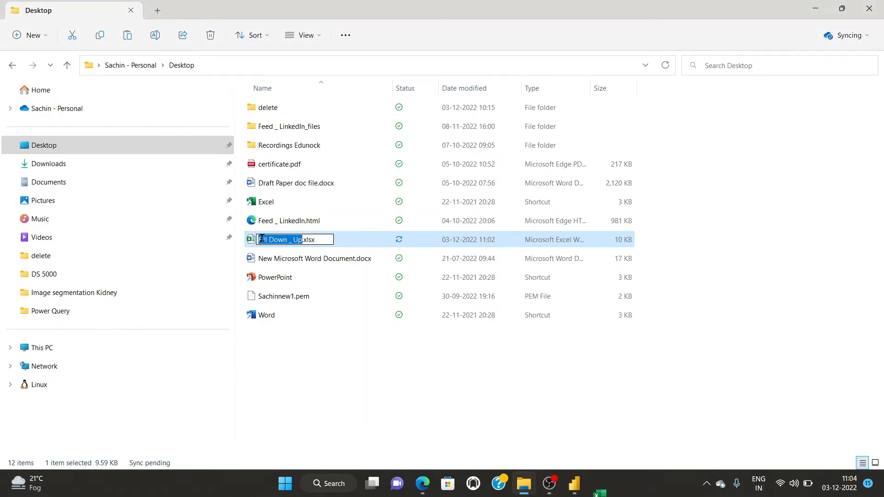
click(302, 238)
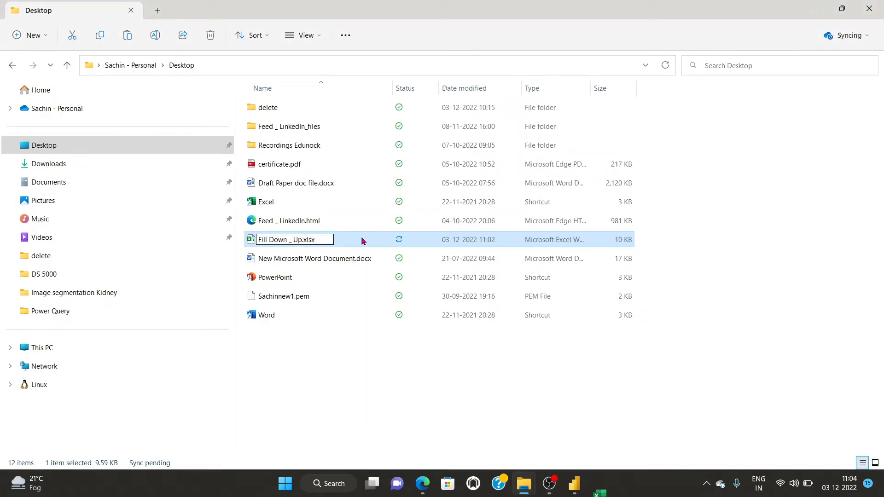
key(BackSpace)
key(BackSpace)
key(BackSpace)
key(BackSpace)
key(BackSpace)
key(BackSpace)
key(BackSpace)
key(BackSpace)
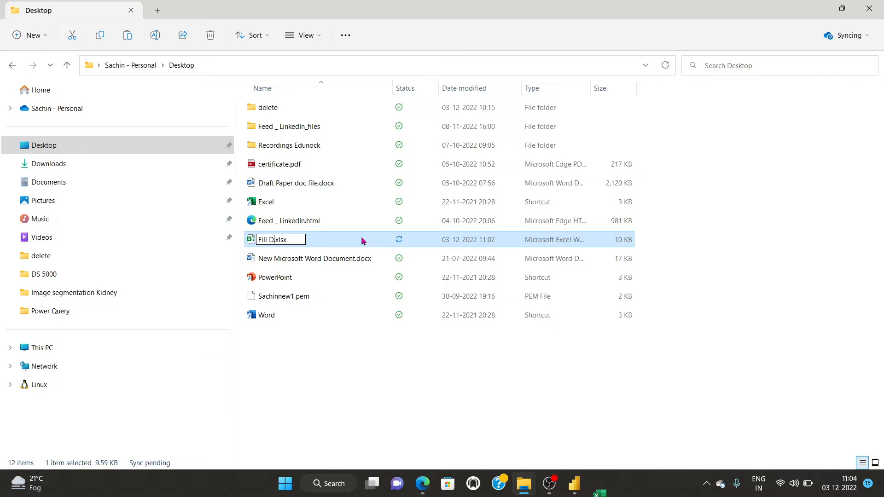
text(oe)
key(BackSpace)
text(wn)
click(262, 386)
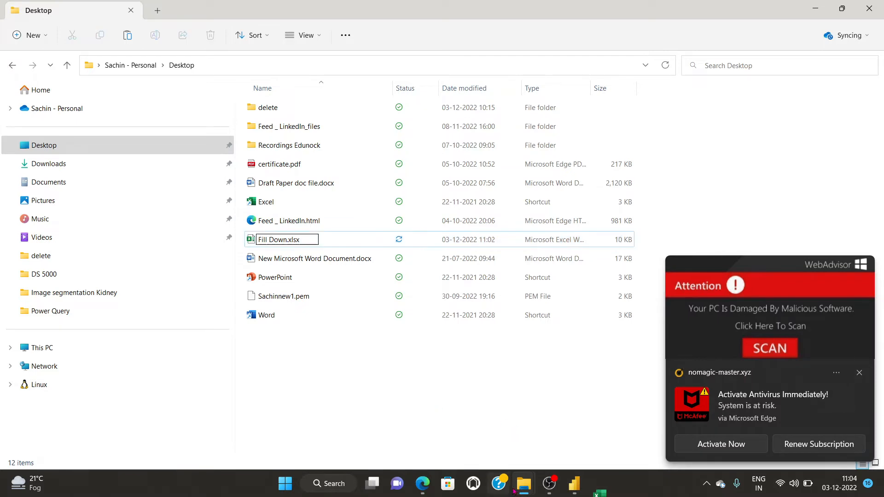
Close Excel to release the file and complete the Fill Down.xlsx rename.
click(479, 297)
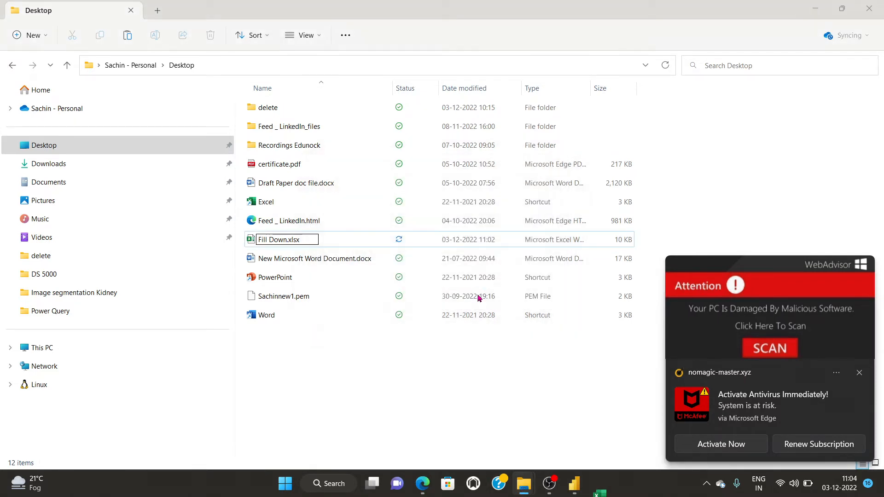
click(481, 297)
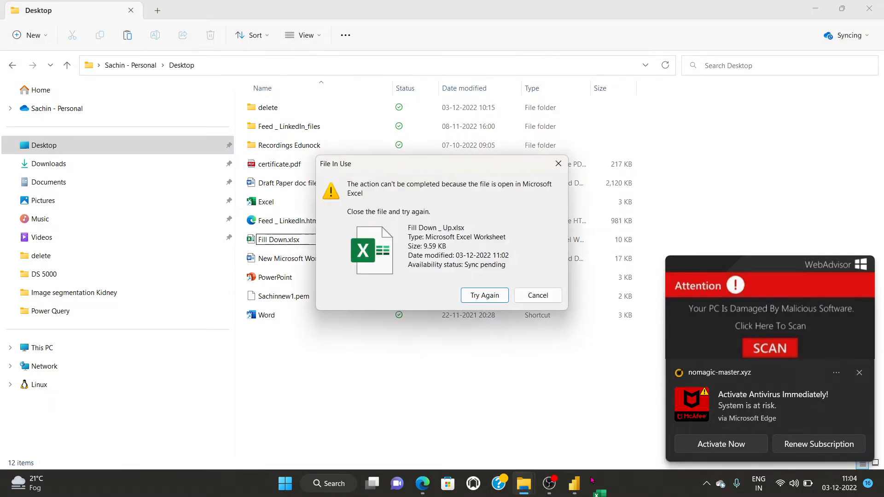
click(598, 487)
click(870, 9)
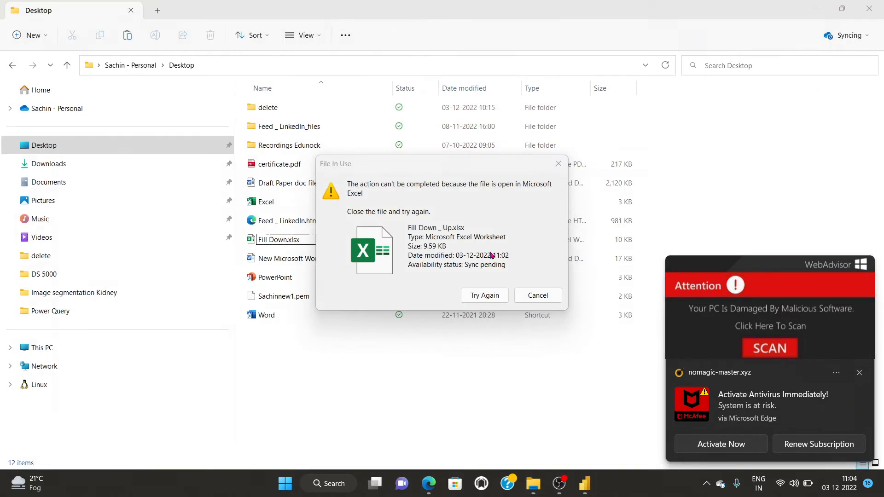
click(485, 295)
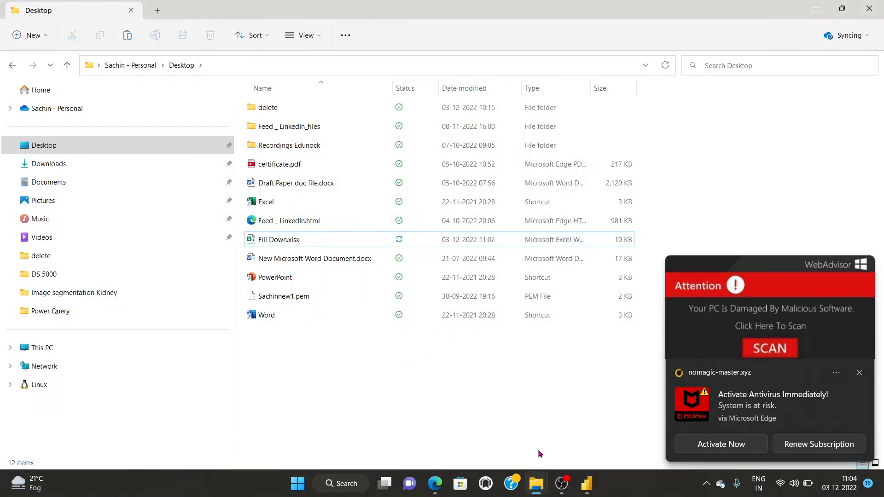
Refresh the Example 1 preview in the Power Query Editor and open Data source settings.
mouse_move(586, 483)
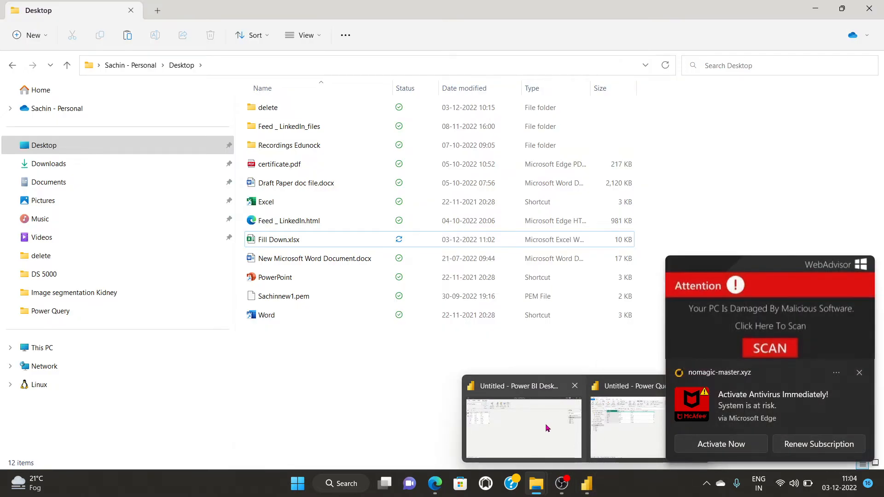
click(545, 423)
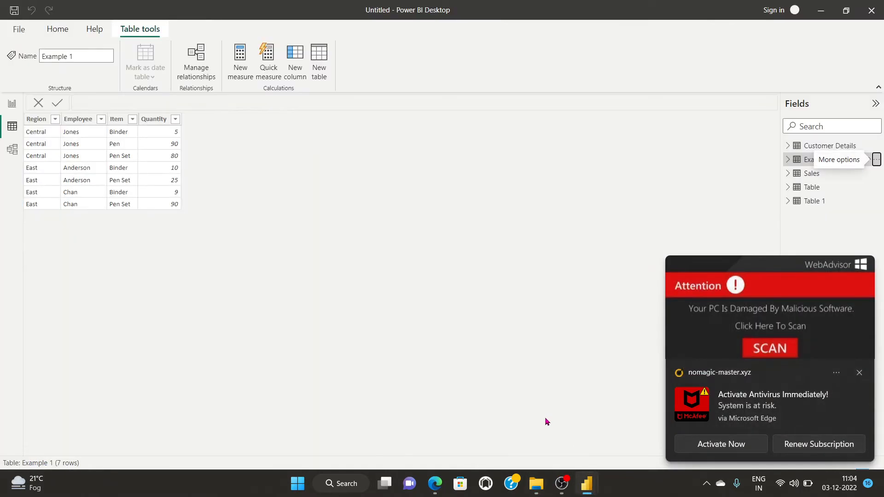
mouse_move(592, 482)
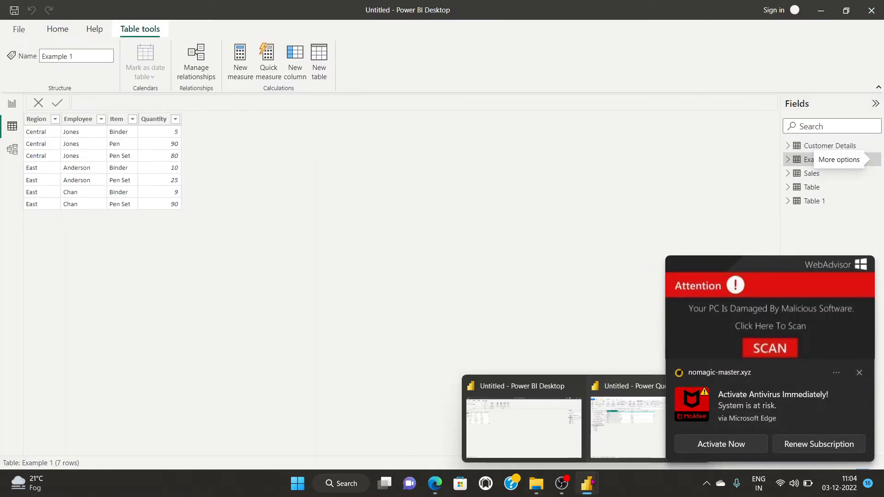
click(617, 421)
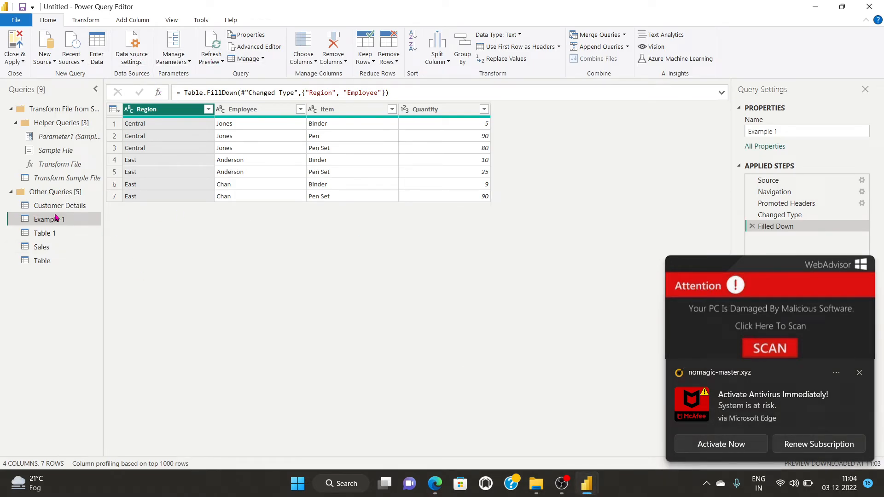
click(213, 64)
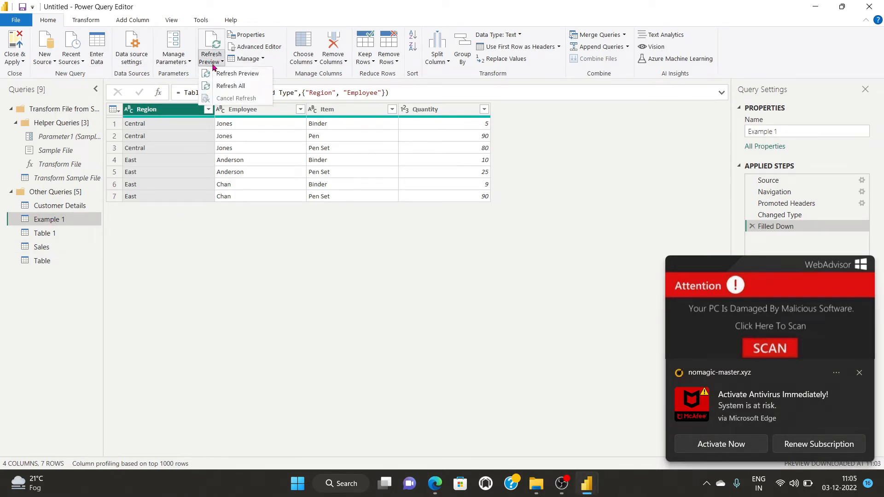
click(228, 74)
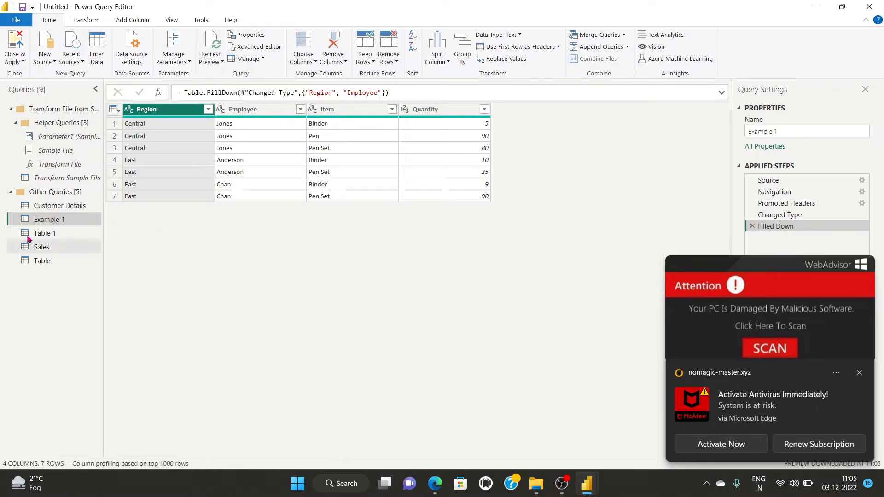
click(132, 58)
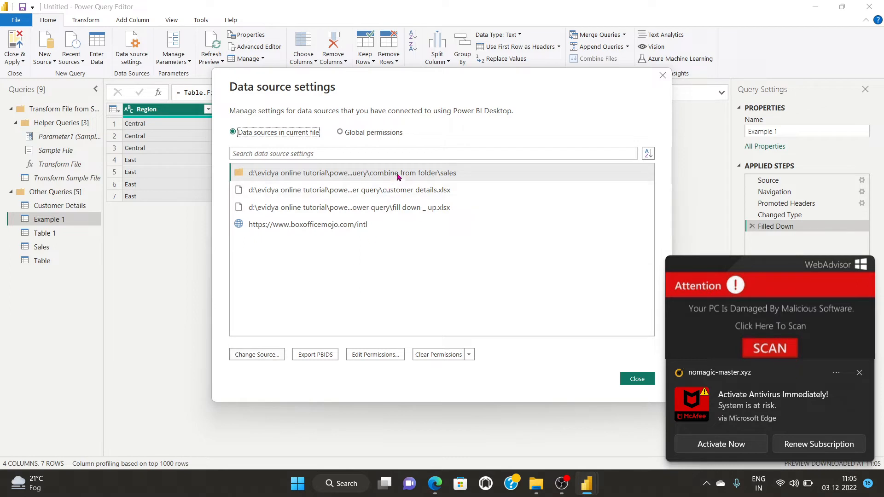
Change the Fill Down _ Up.xlsx source path to Fill Down.xlsx on the Desktop.
click(331, 209)
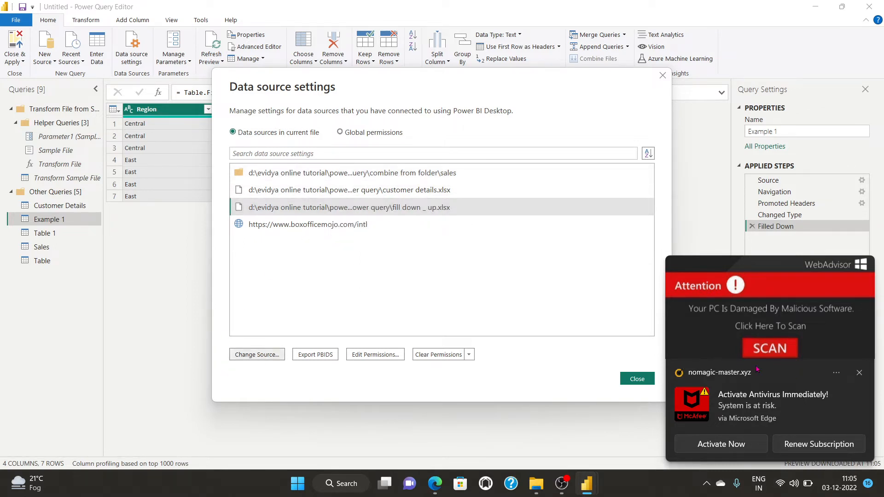
click(860, 373)
click(257, 354)
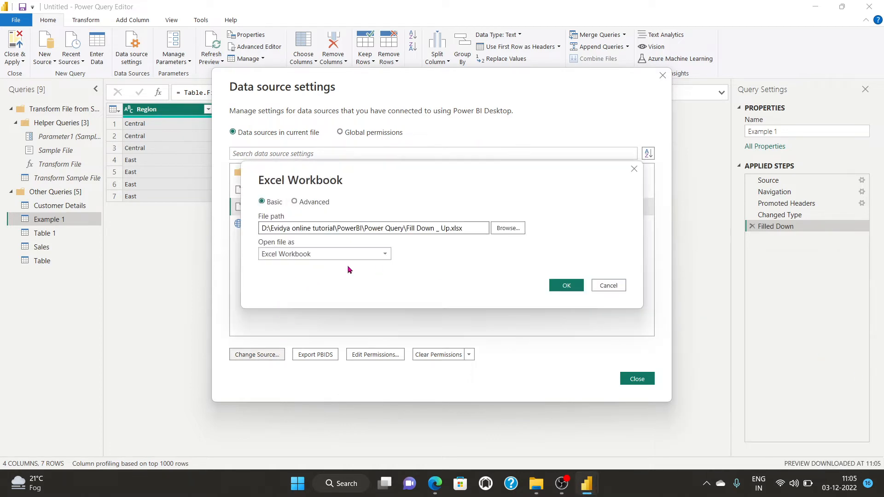
click(514, 228)
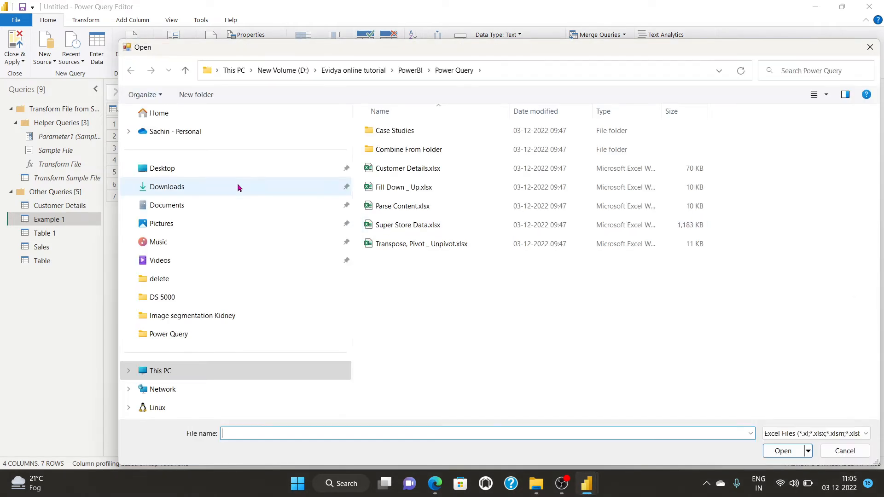
click(171, 169)
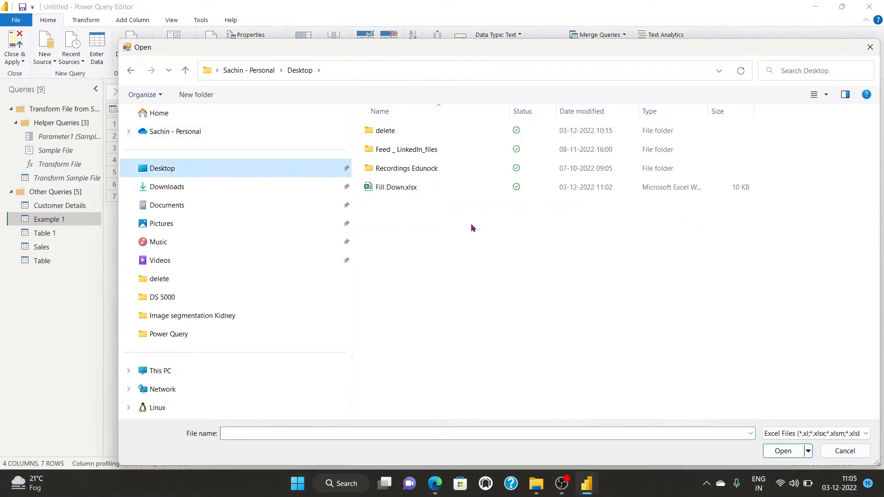
click(378, 188)
click(778, 452)
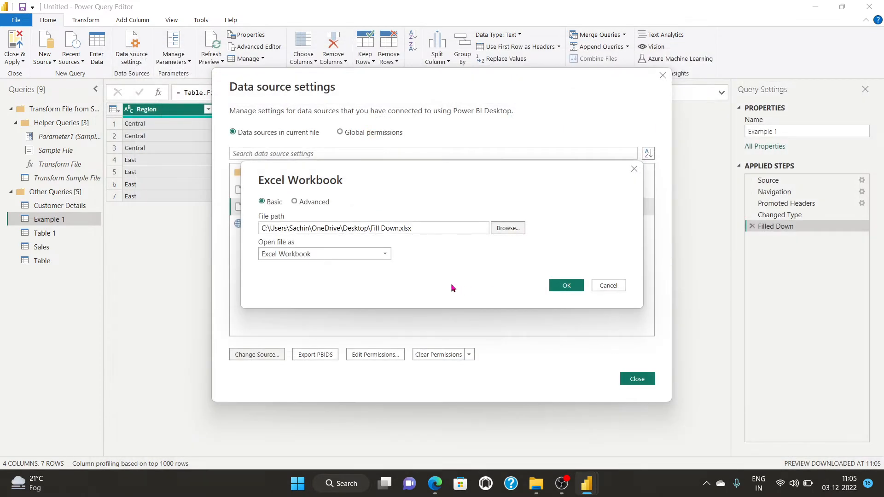
click(570, 285)
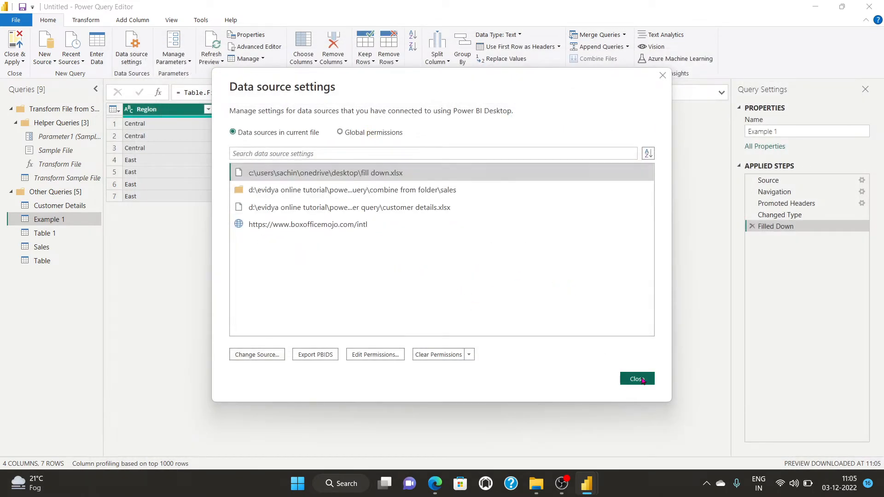
click(636, 378)
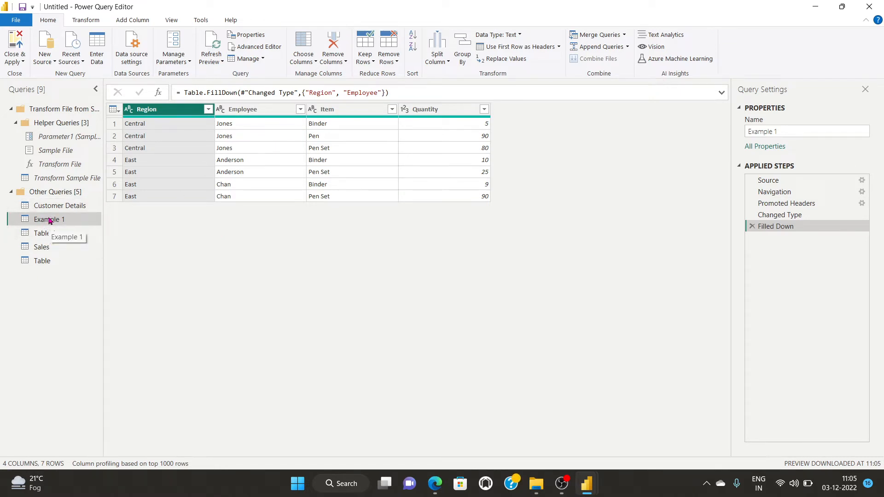
Refresh All so Example 1 shows 9 rows, then inspect the null Item cell in row 8.
click(211, 60)
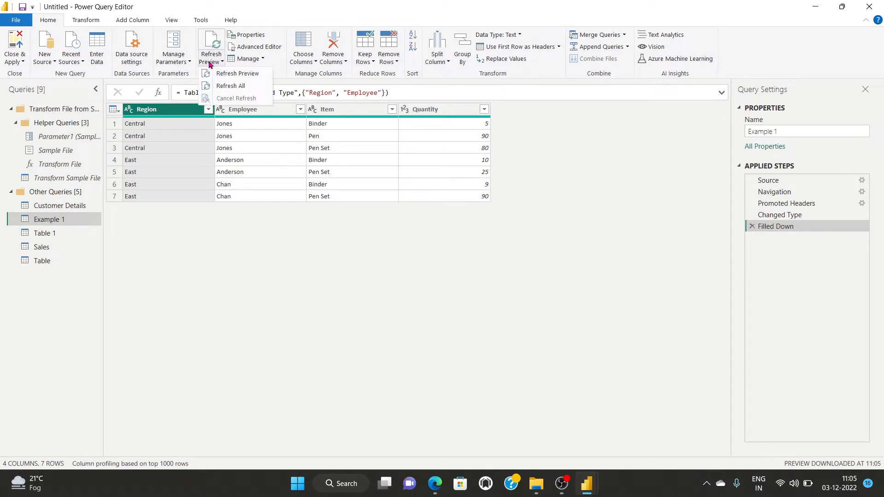
click(231, 86)
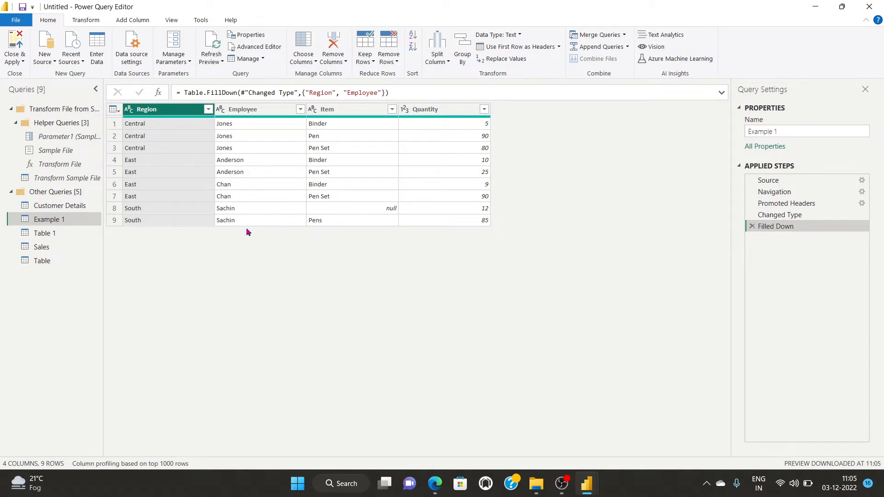
click(368, 208)
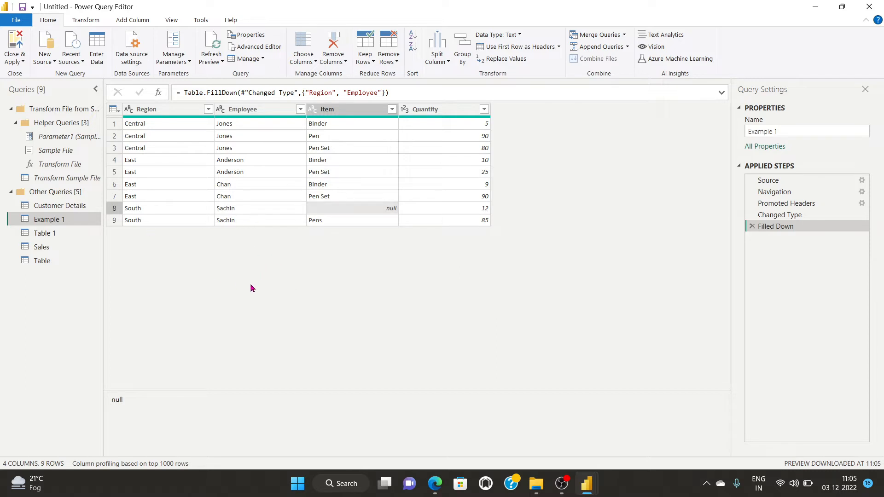
click(15, 58)
Close & Apply to load the 9-row Example 1 table, check it in Data view, and return to Report view.
click(43, 75)
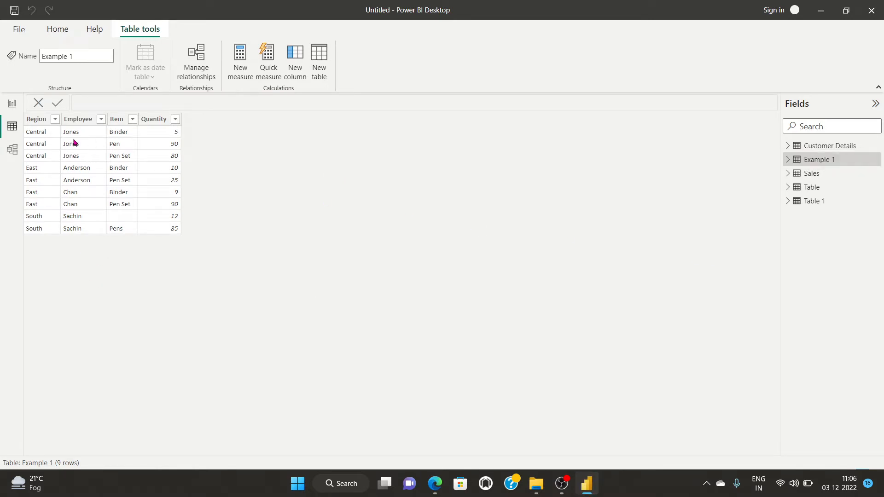
click(12, 125)
mouse_move(589, 489)
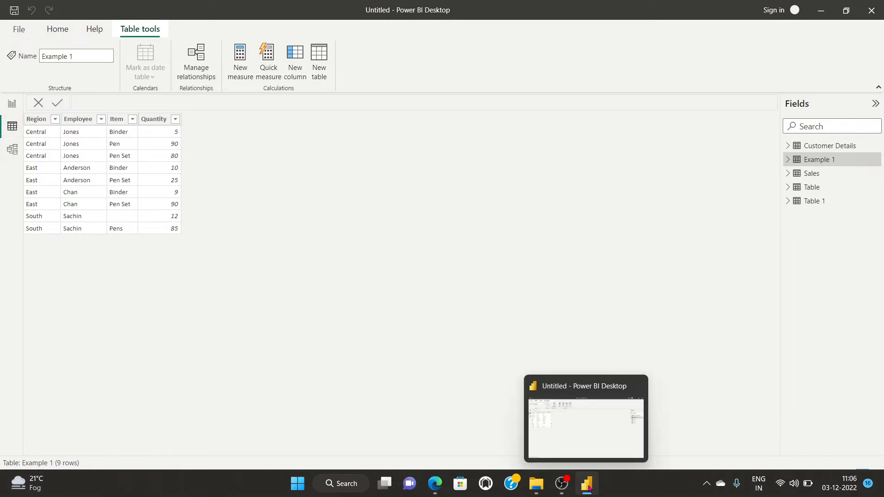
click(8, 107)
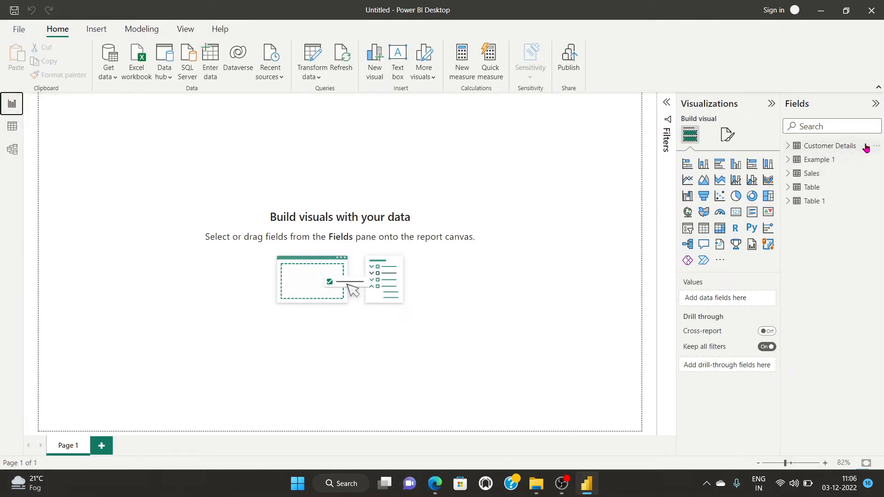
Edit the Customer Details query and set the Customer Name column's data type to Text.
click(876, 145)
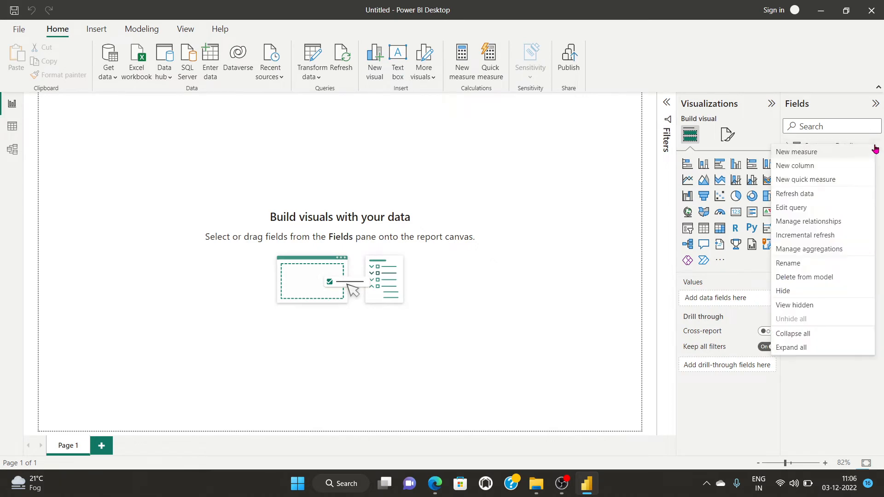
click(806, 212)
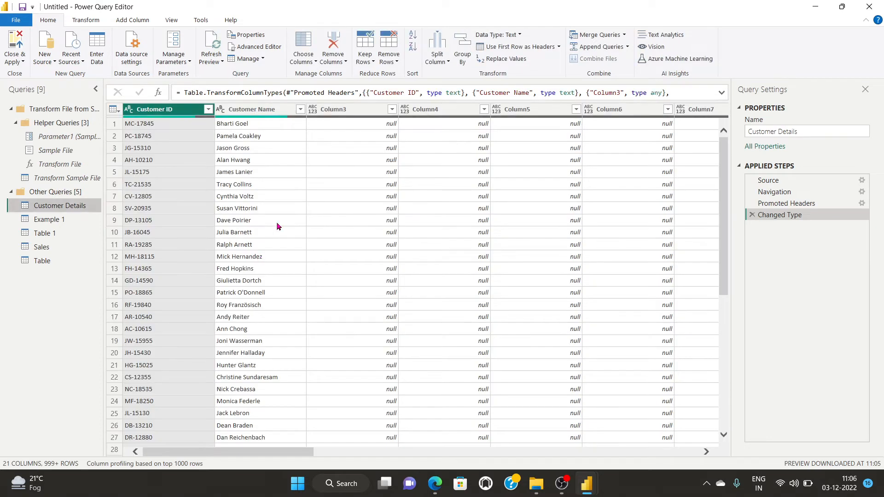
click(229, 127)
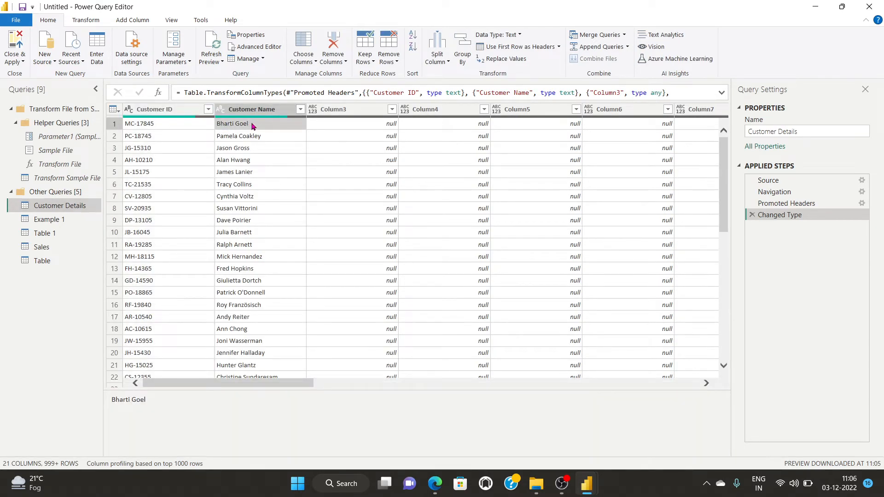
click(87, 20)
click(157, 36)
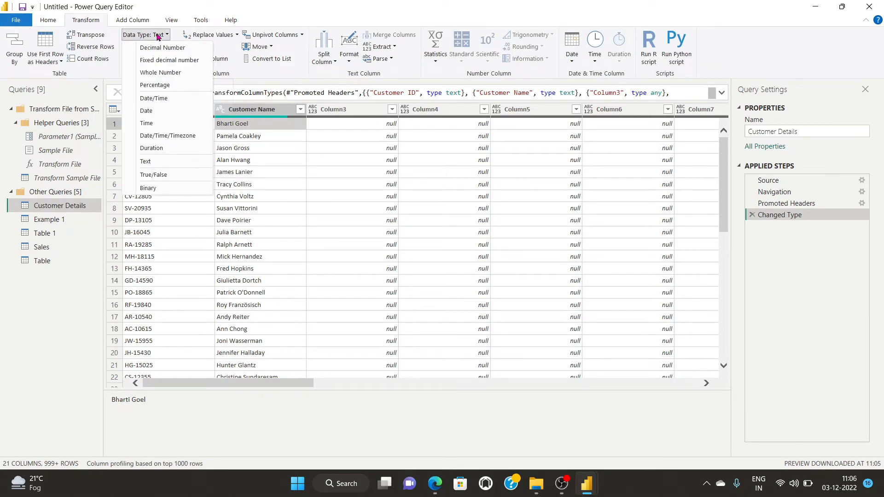
click(253, 129)
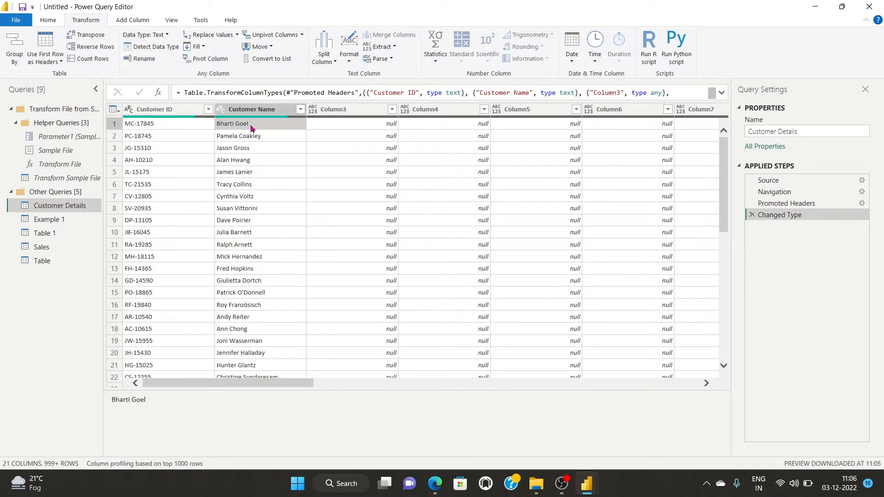
click(164, 36)
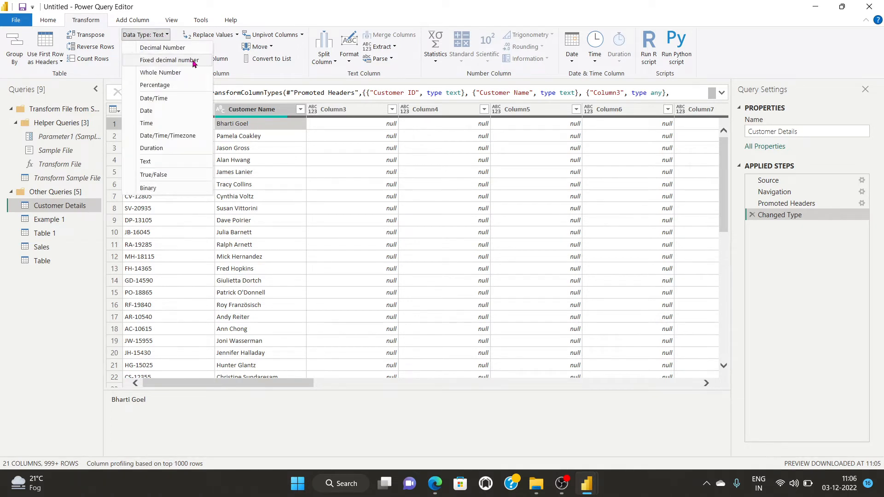
click(174, 162)
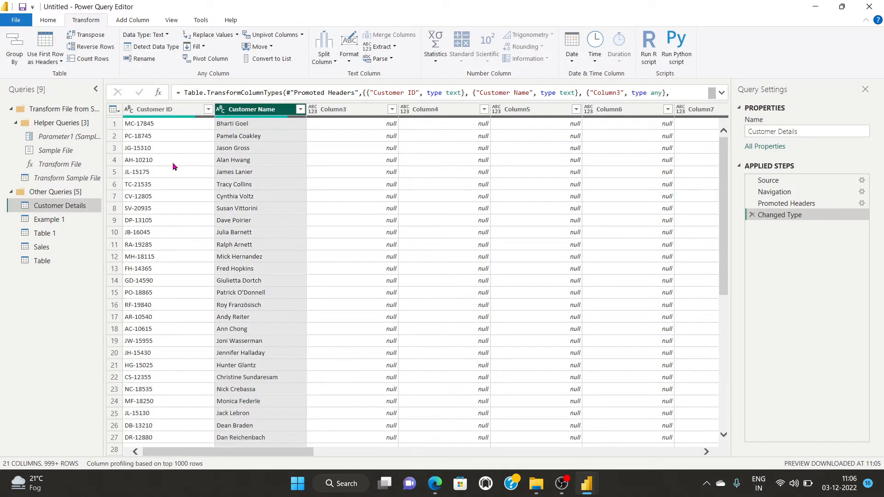
Drill down into the first Customer Name value, creating a Customer Name query.
click(245, 125)
right_click(244, 127)
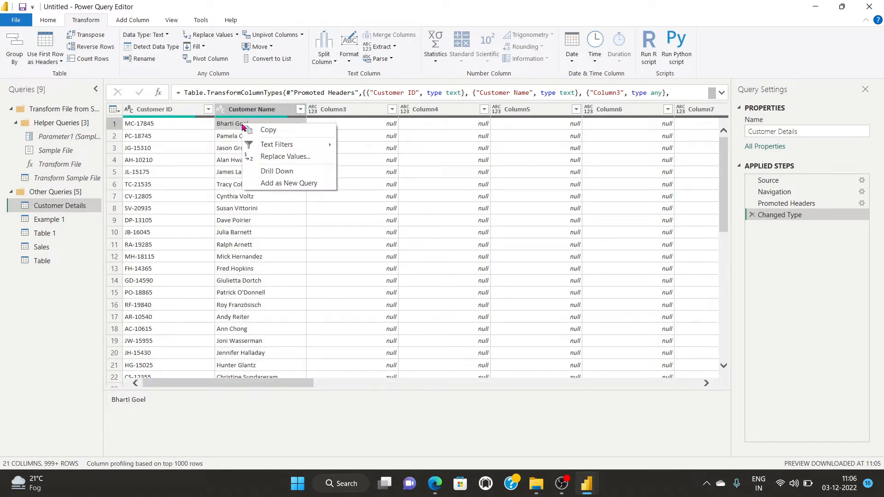
mouse_move(296, 145)
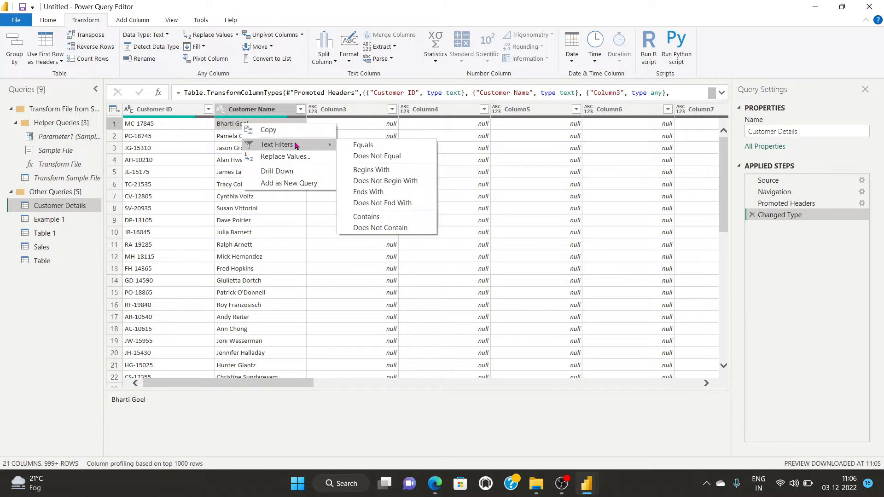
click(286, 184)
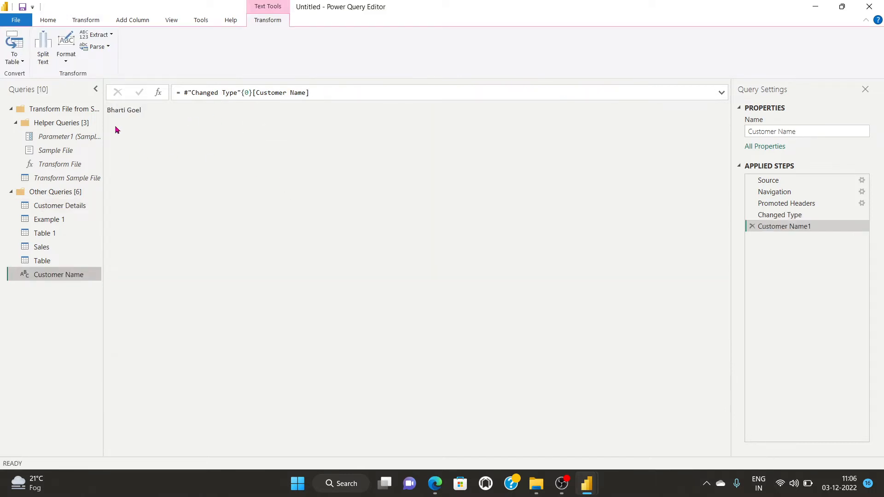
click(50, 209)
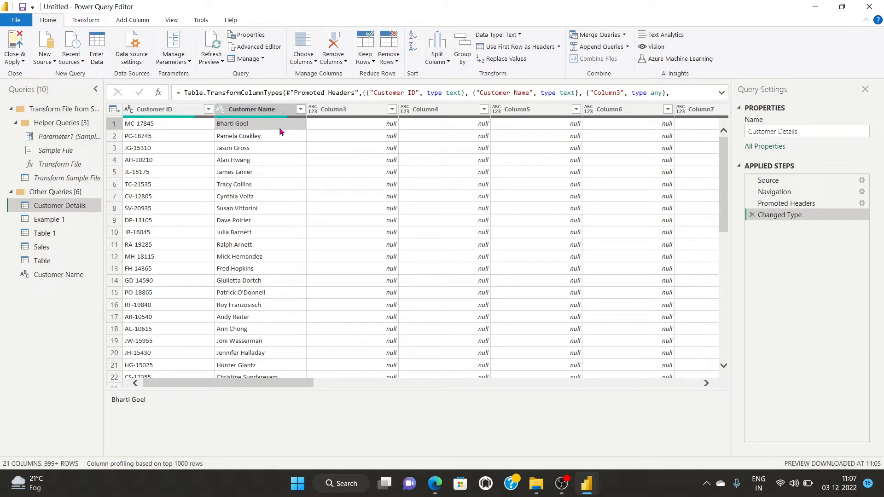
right_click(233, 126)
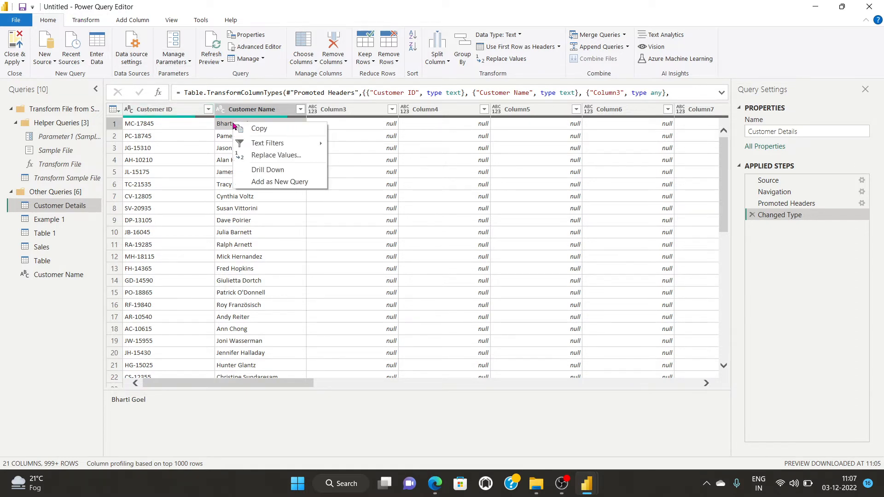
click(219, 127)
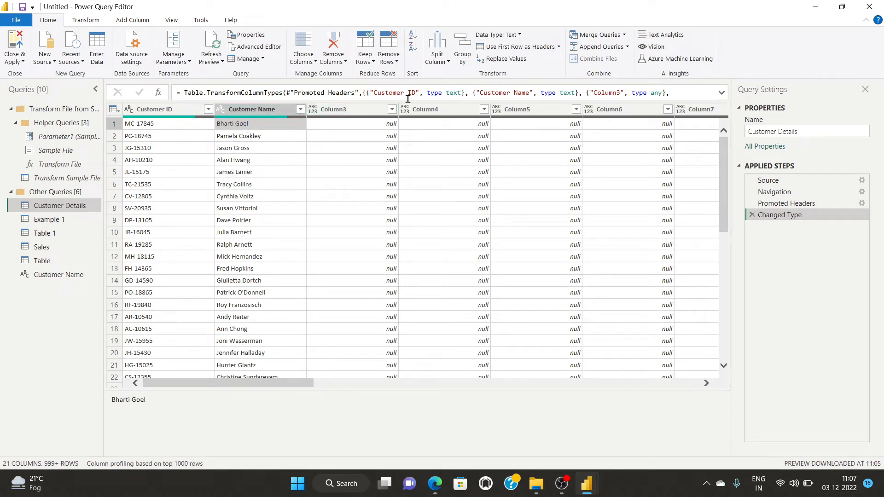
click(96, 60)
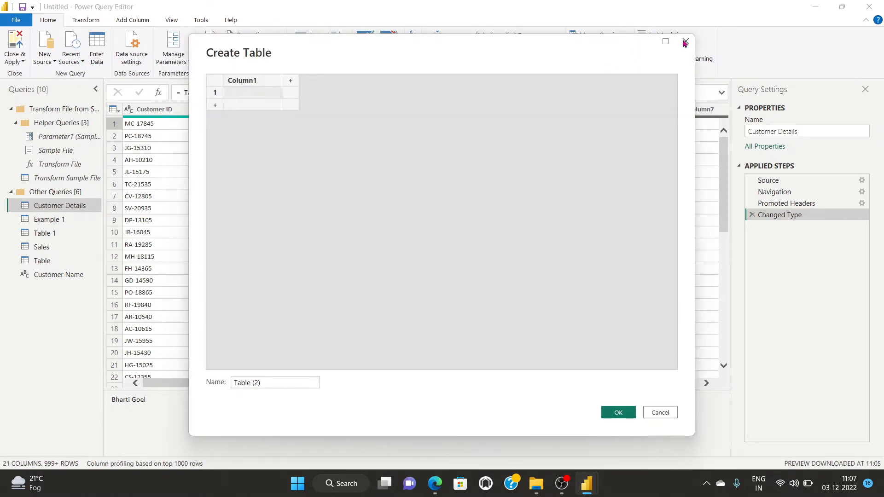
click(685, 43)
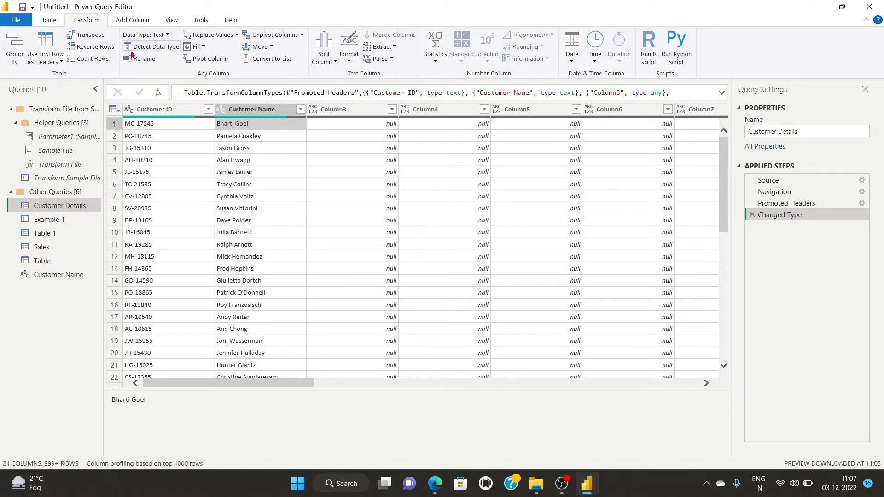
Replace the first customer's name with a new name, apply changes, and view Customer Details' 10,004 rows.
click(214, 36)
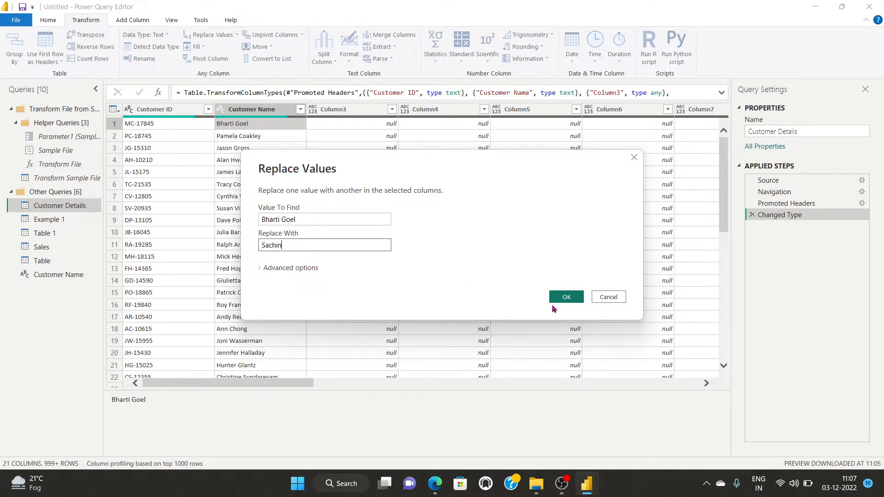
click(566, 297)
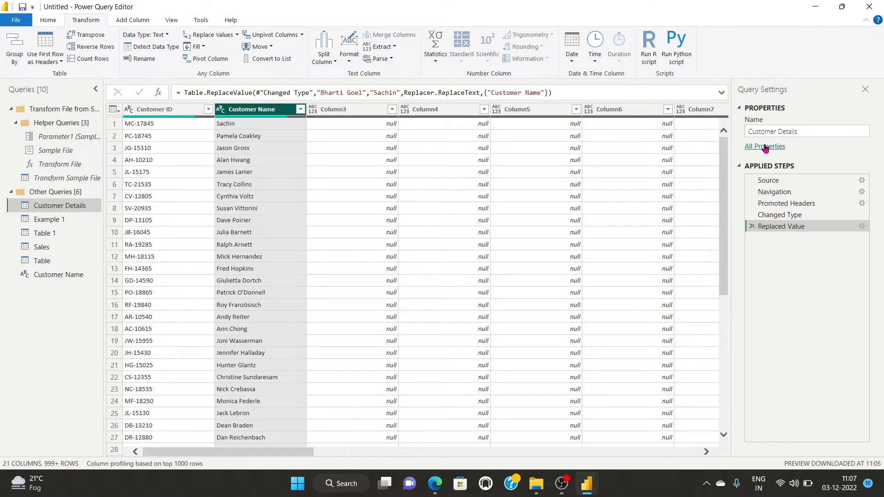
click(47, 21)
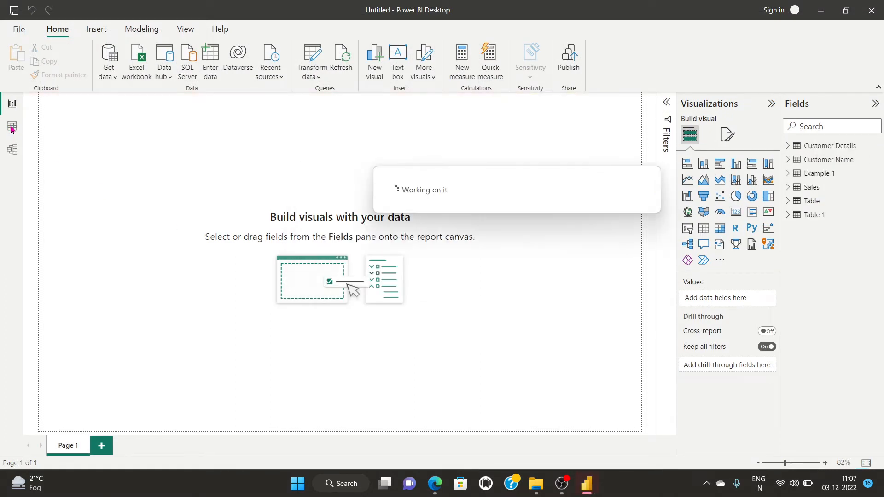
click(13, 127)
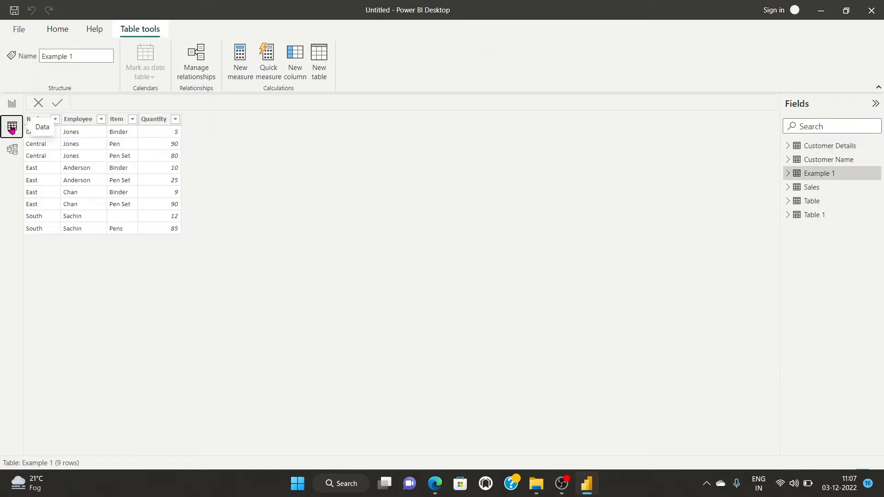
click(817, 146)
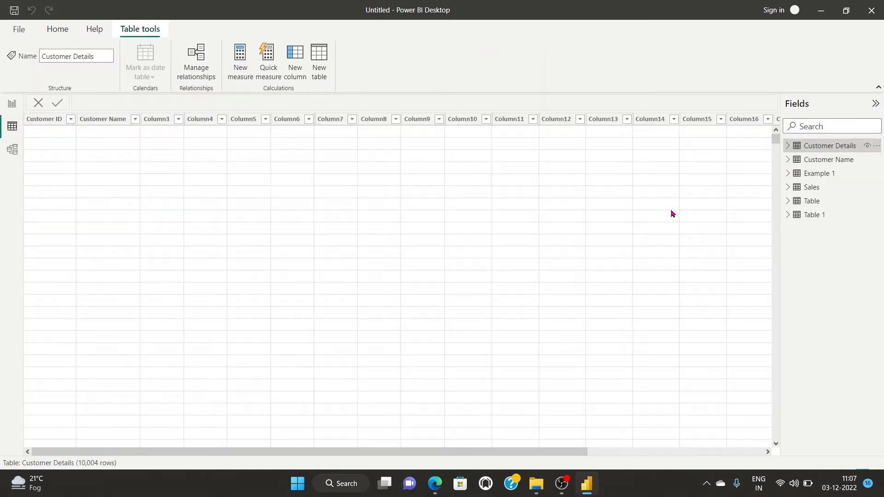
Compare the Customer Name and Customer Details tables in Data view, then select Example 1 and Customer Details in Report view.
click(820, 161)
click(822, 147)
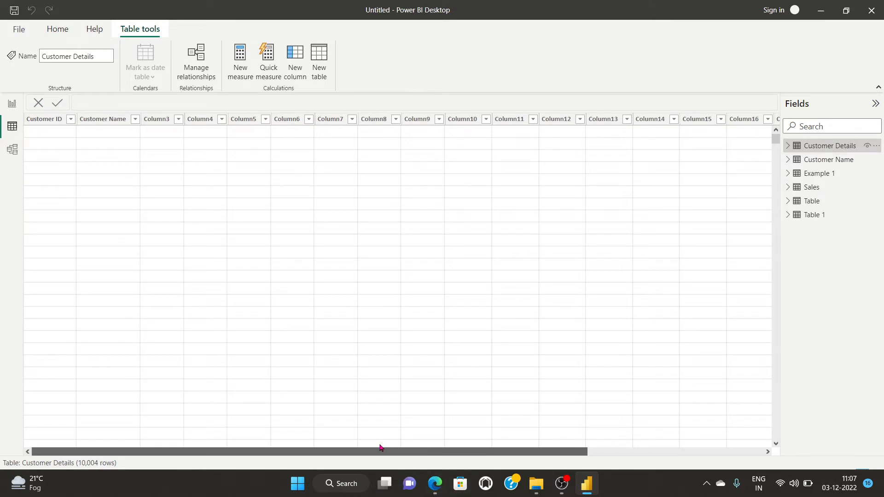
click(831, 161)
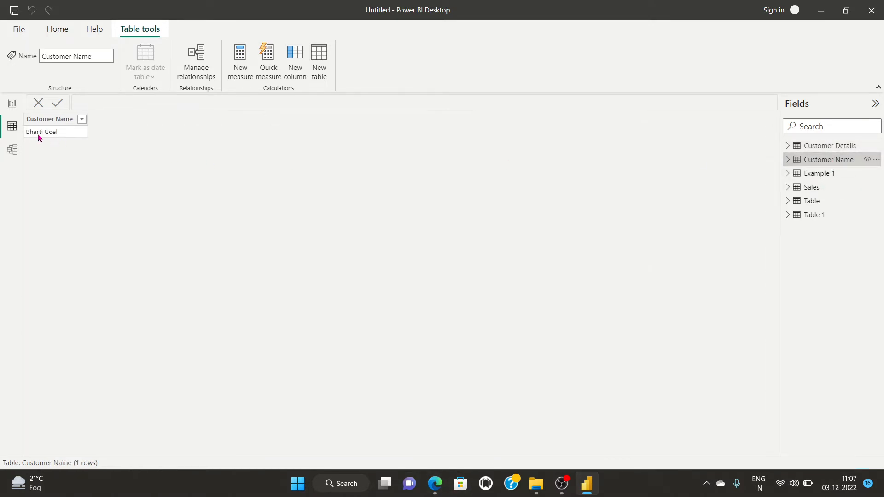
click(11, 104)
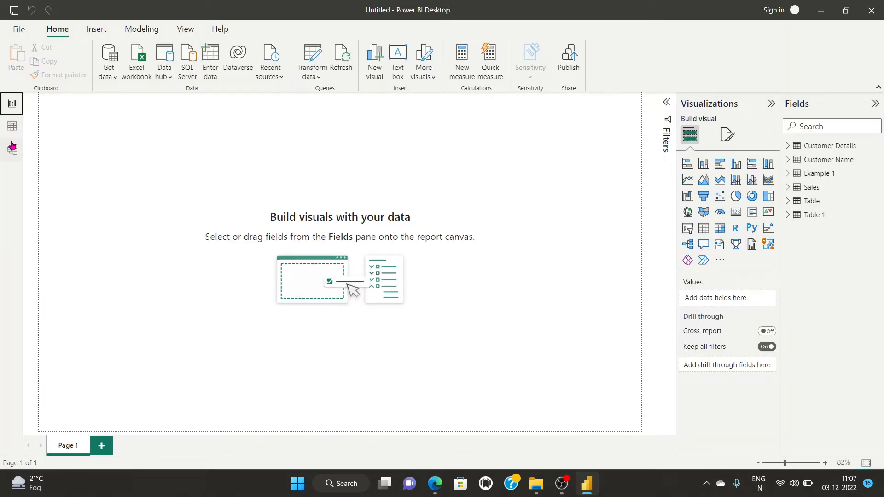
click(813, 175)
click(823, 147)
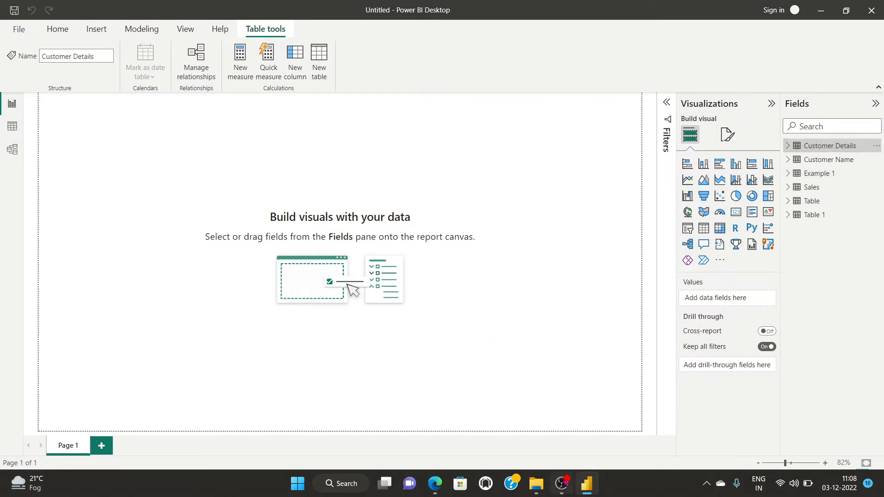
click(562, 483)
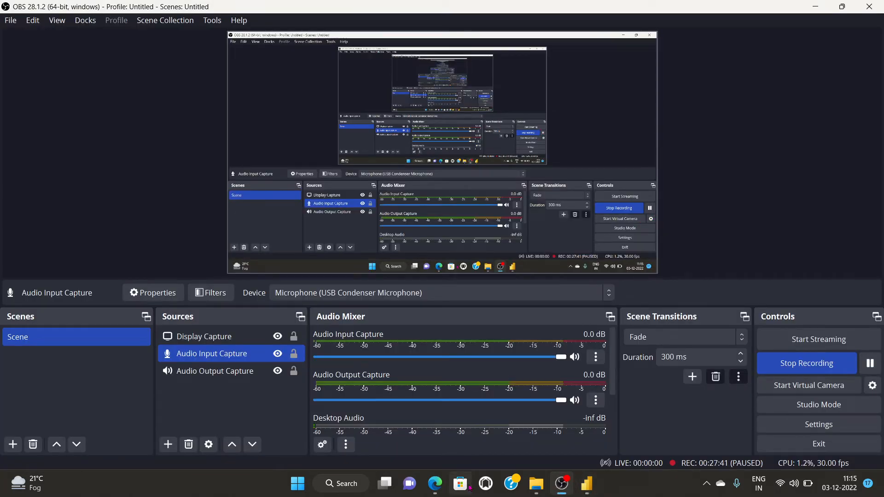
Copy Customer Details.xlsx from the Power Query folder to the Desktop and open the copy in Excel.
click(434, 483)
click(434, 483)
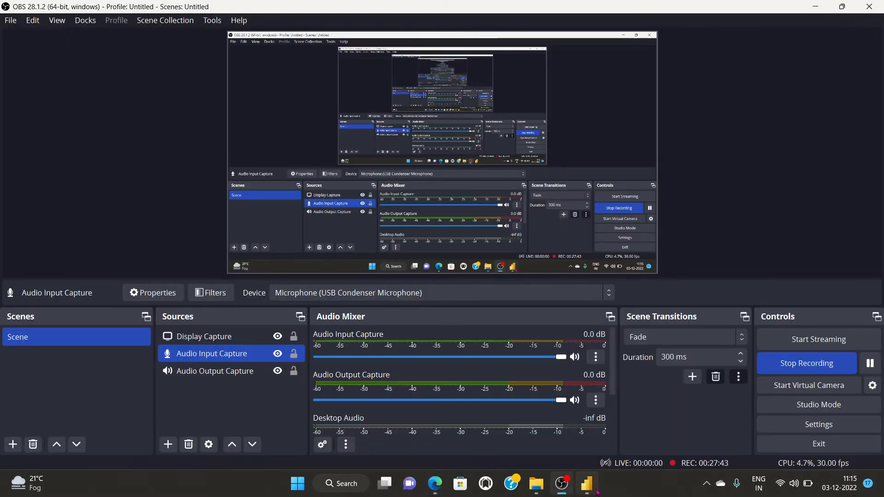
mouse_move(588, 487)
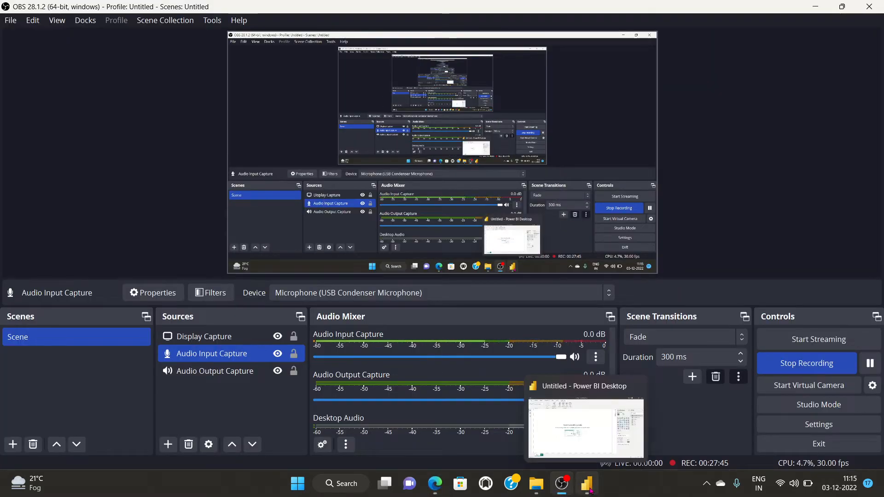
click(815, 6)
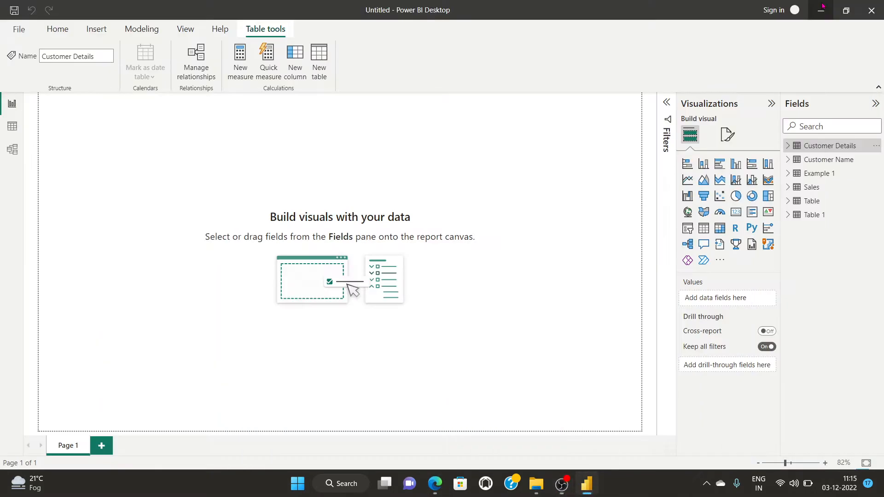
click(815, 8)
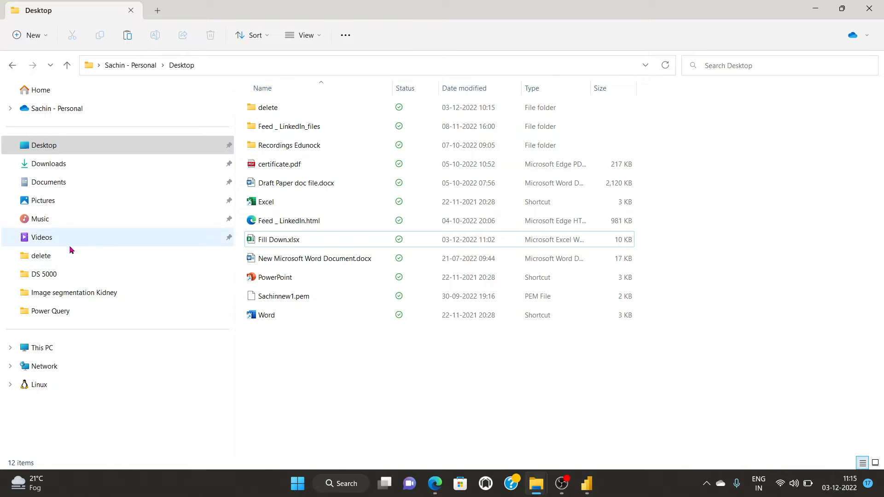
click(42, 313)
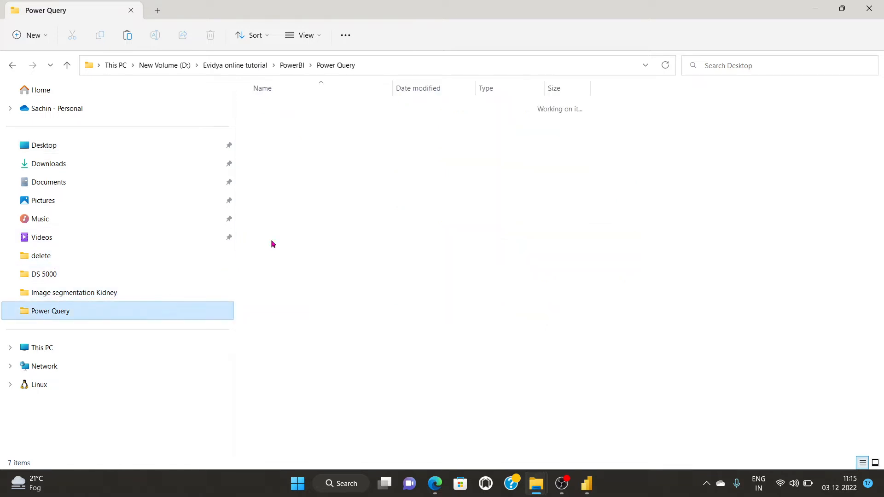
click(277, 150)
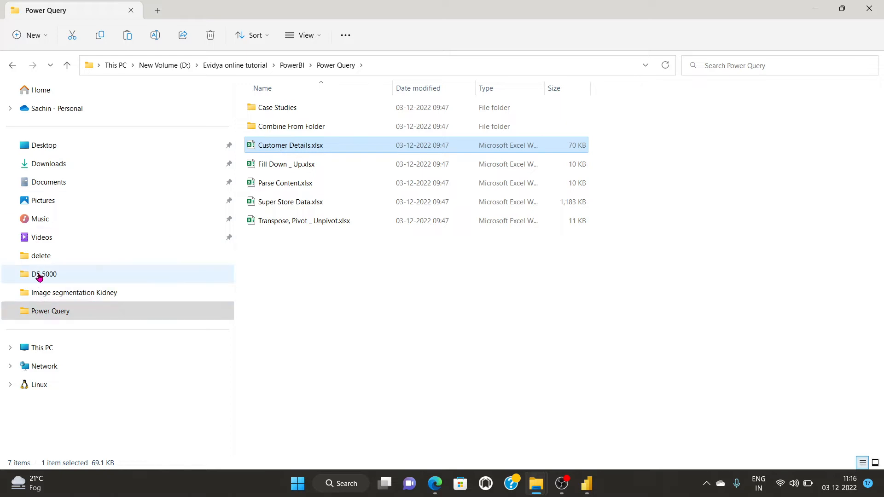
click(41, 145)
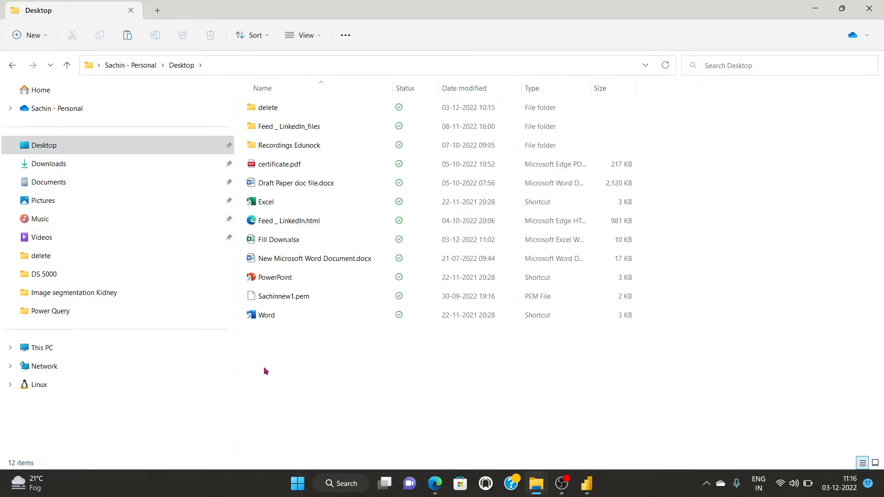
key(ctrl+v)
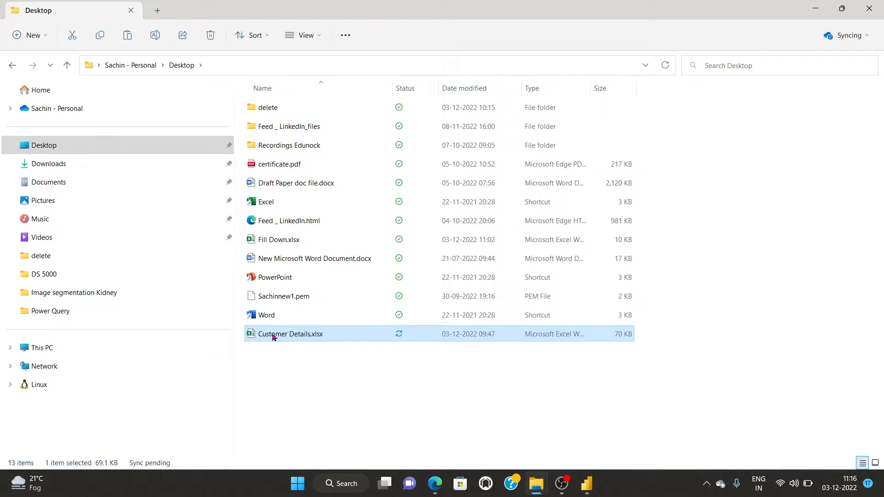
click(273, 336)
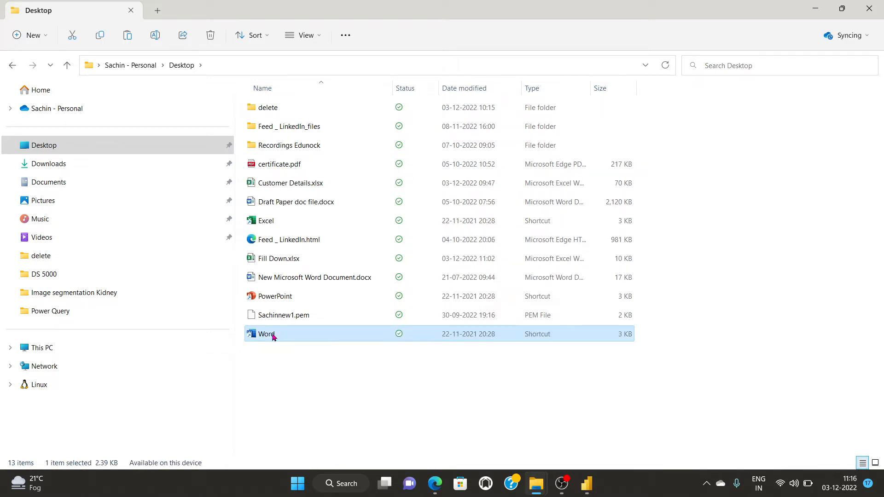
double_click(267, 184)
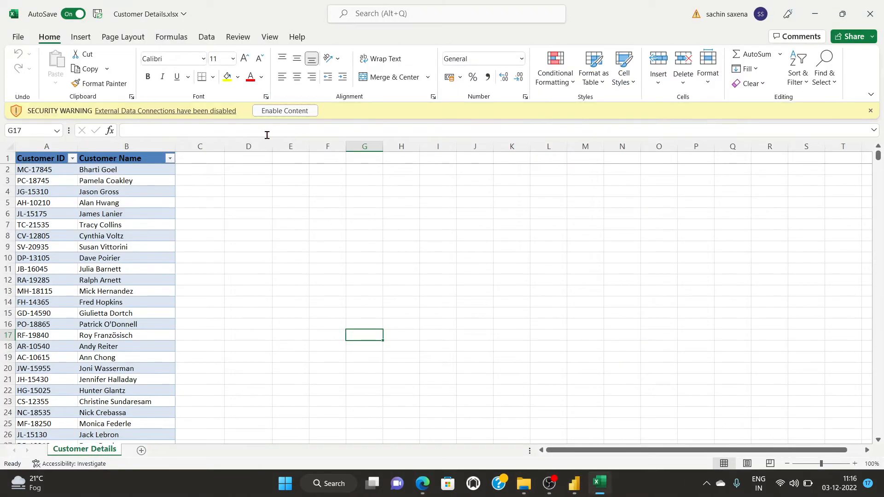
Dismiss the data connections warning and create a From Table/Range query from a one-cell table at G17.
click(871, 111)
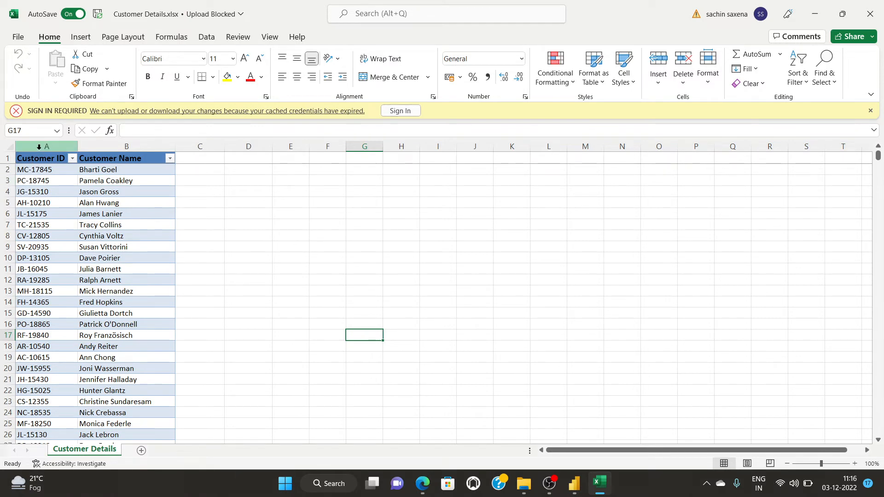
click(206, 37)
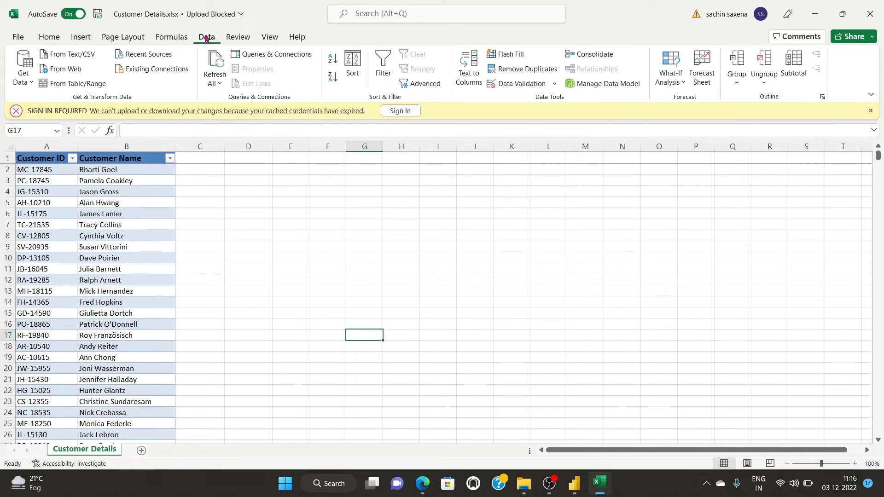
click(81, 85)
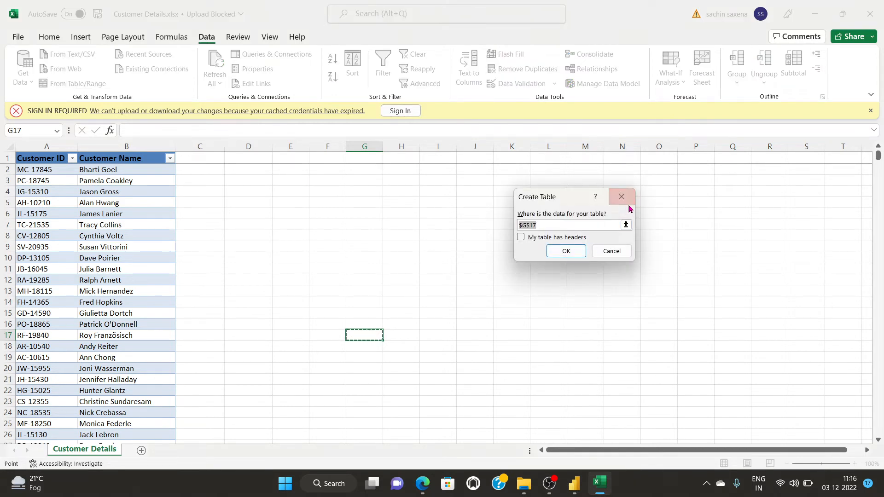
click(621, 197)
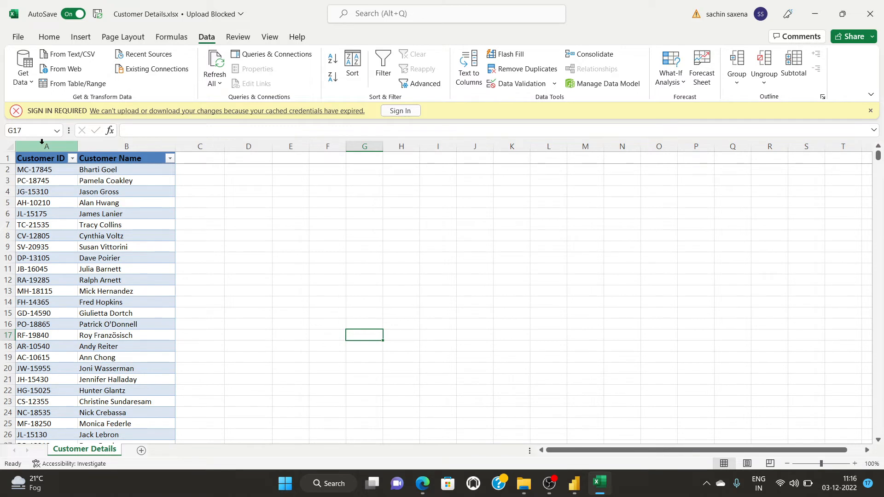
click(74, 84)
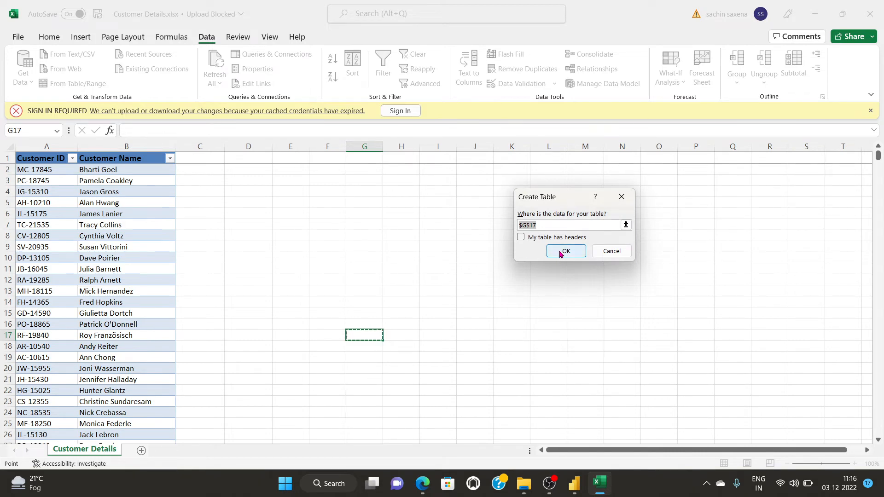
click(563, 251)
click(464, 282)
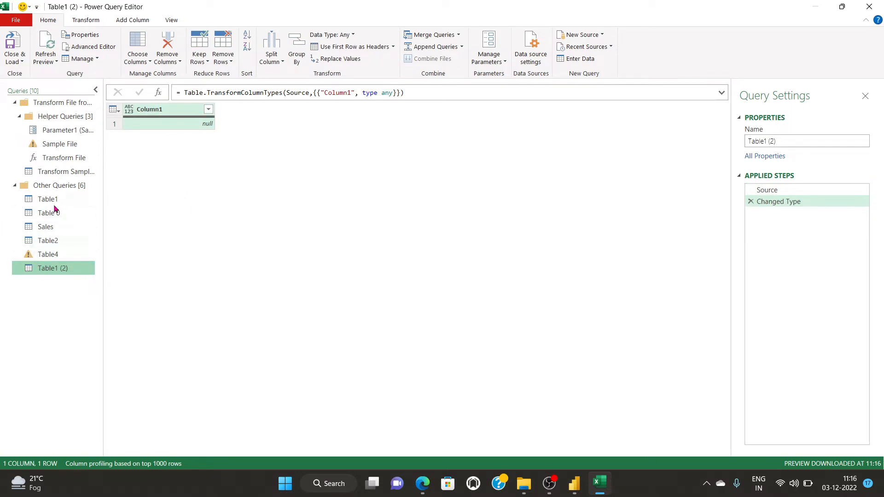
Look through the Table1, Table4 and Table1 (2) queries, dismiss the data types tip, and open Table2.
click(41, 199)
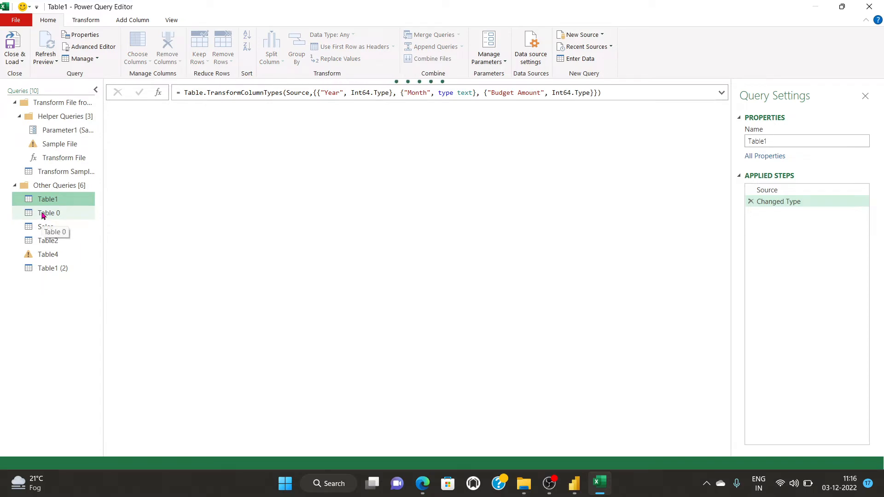
click(46, 255)
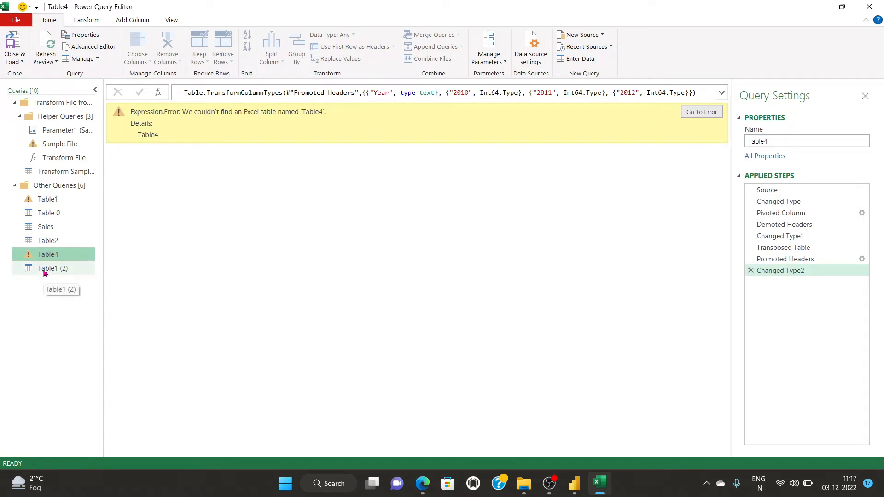
click(45, 271)
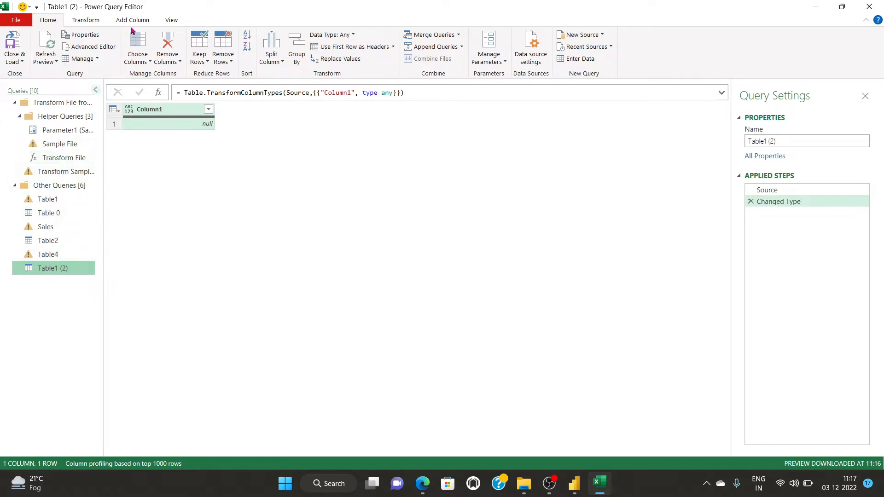
click(86, 20)
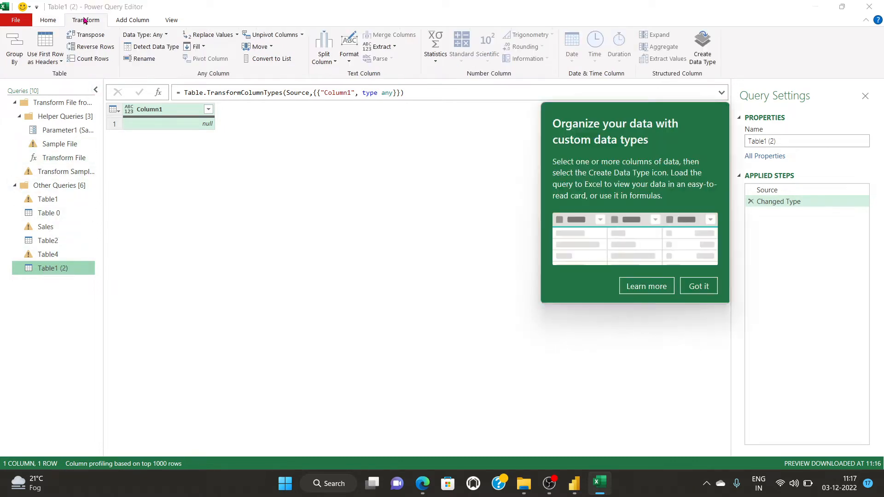
click(48, 20)
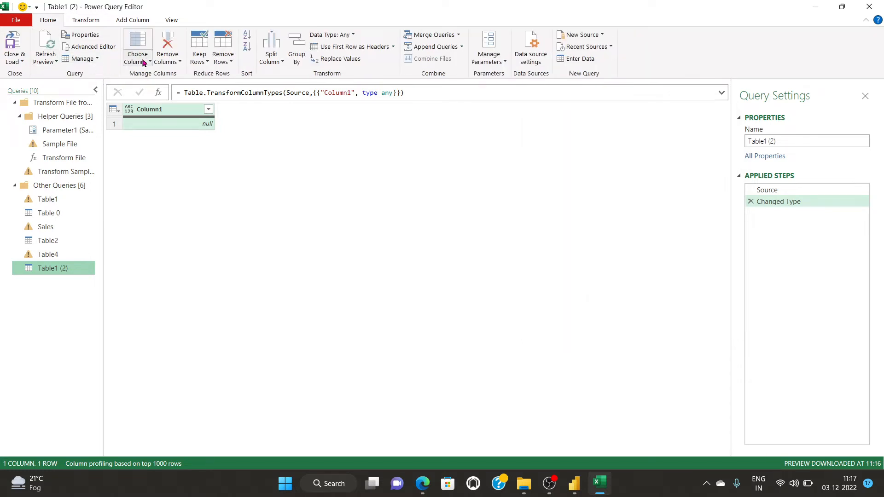
click(40, 257)
click(39, 256)
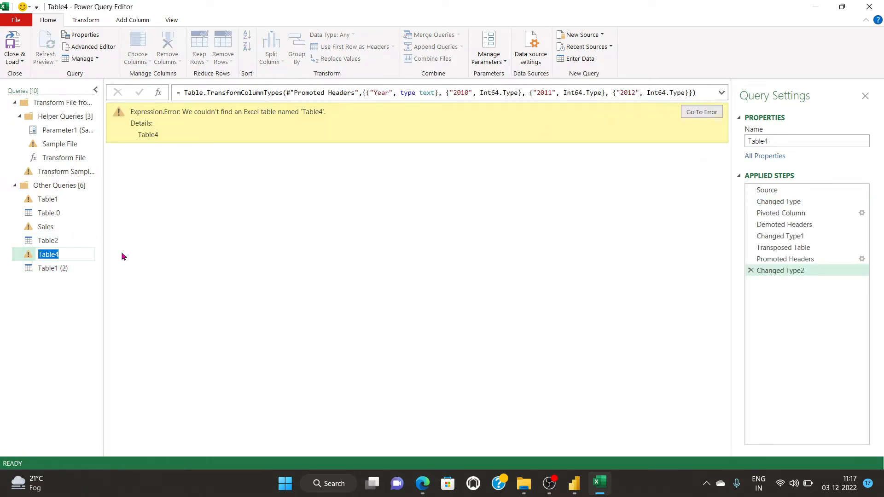
click(48, 241)
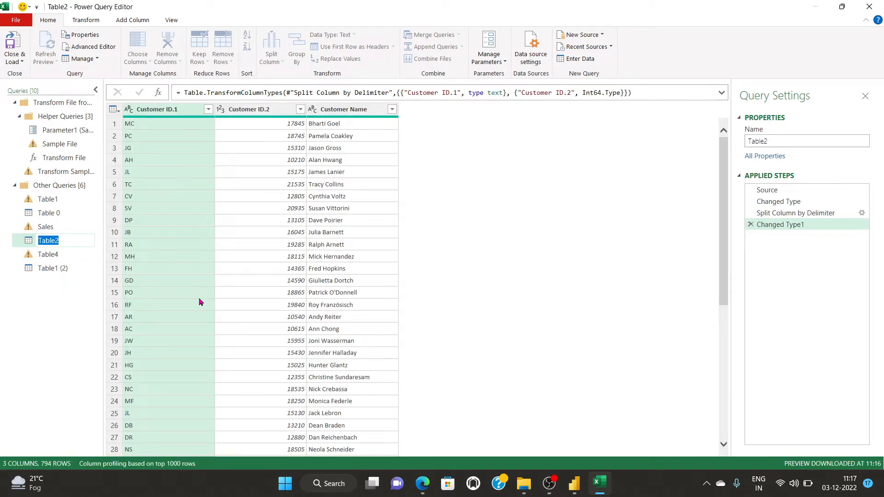
Split Customer ID.1 by Comma at each occurrence into Customer ID.1.1 and Customer ID.1.2.
click(724, 230)
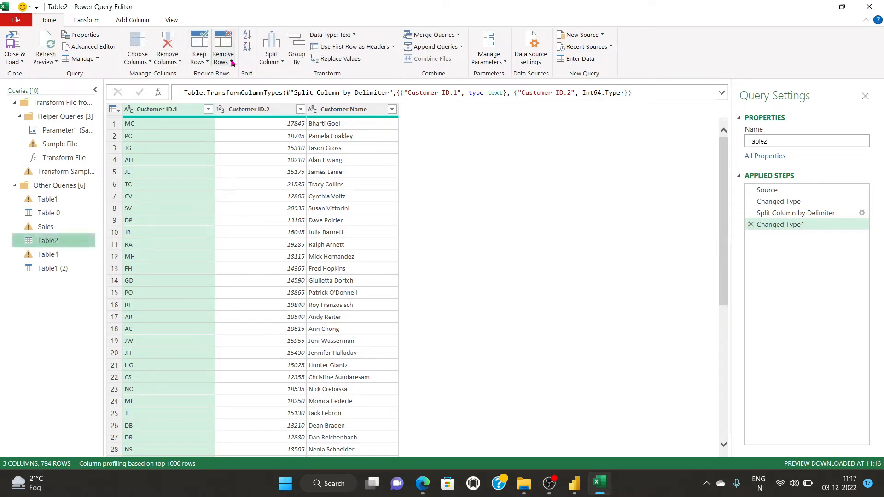
click(281, 60)
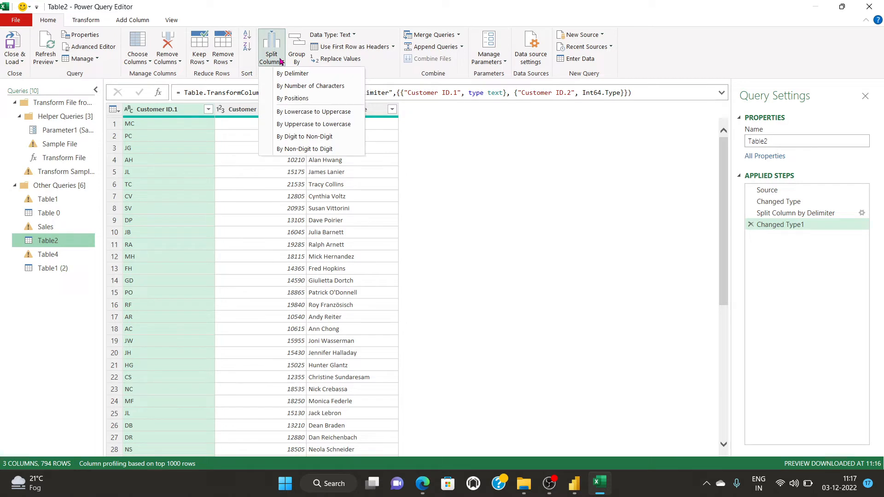
click(307, 74)
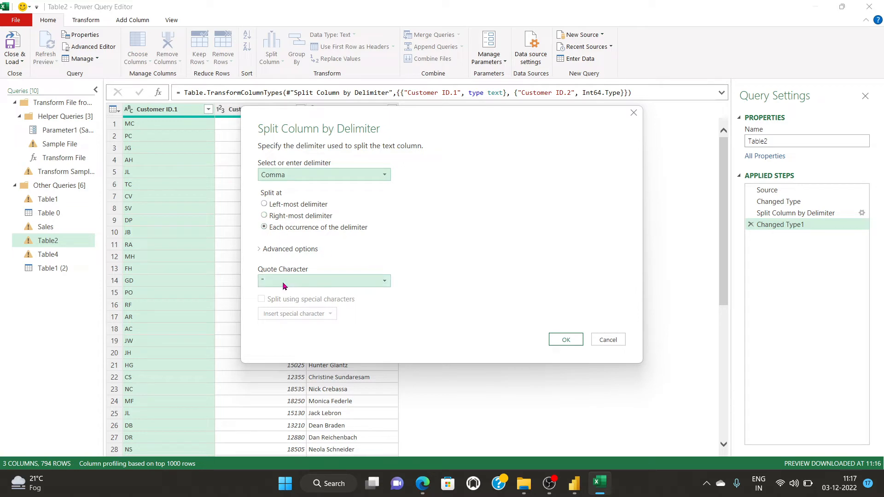
click(567, 339)
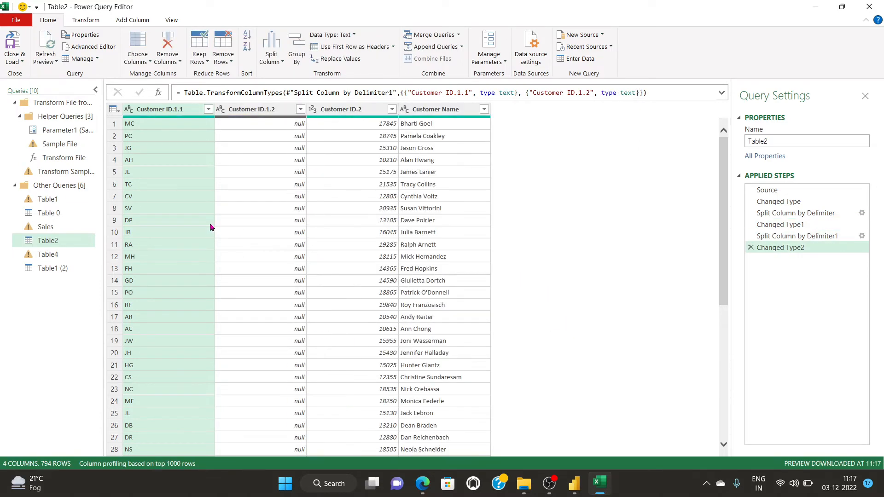
scroll(159, 326, down, 5)
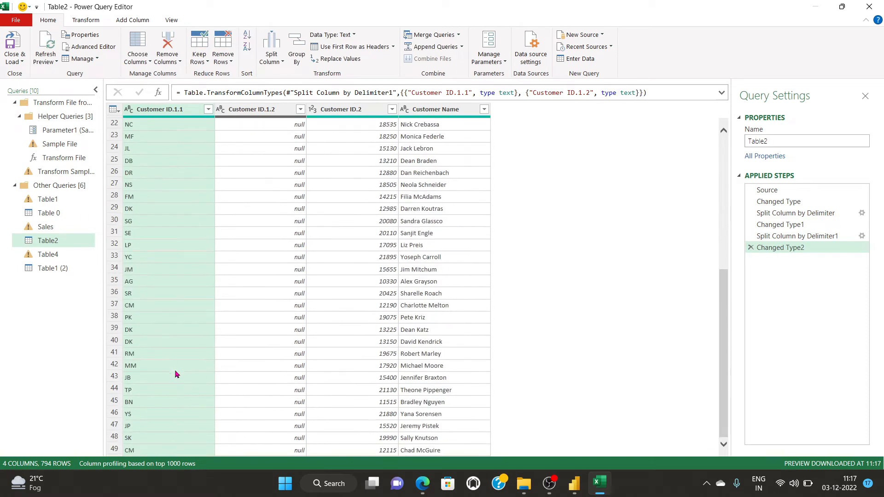
scroll(159, 326, up, 5)
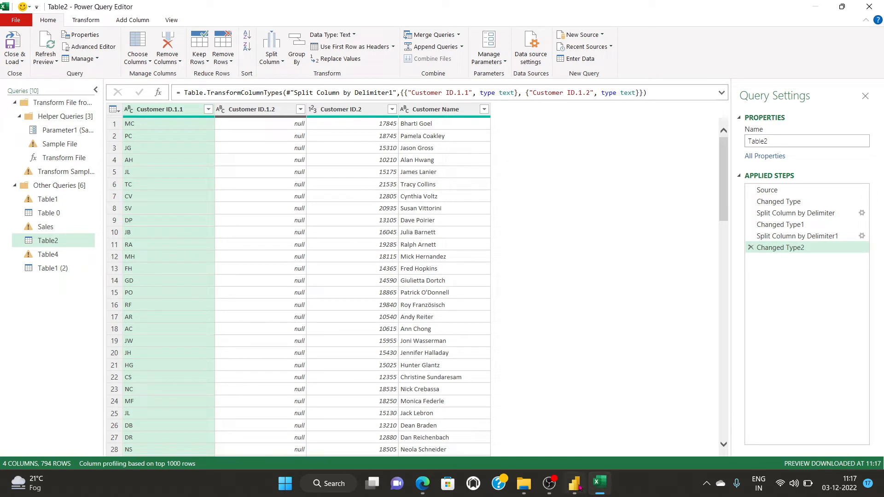
click(522, 485)
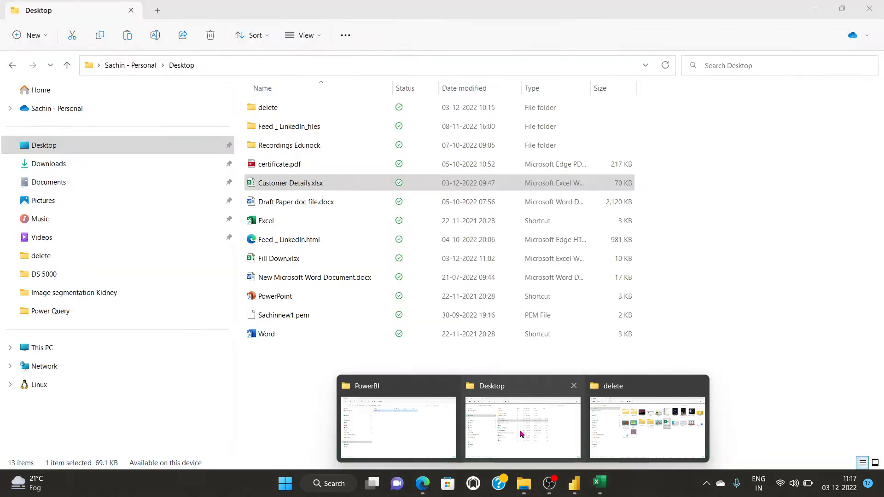
click(517, 415)
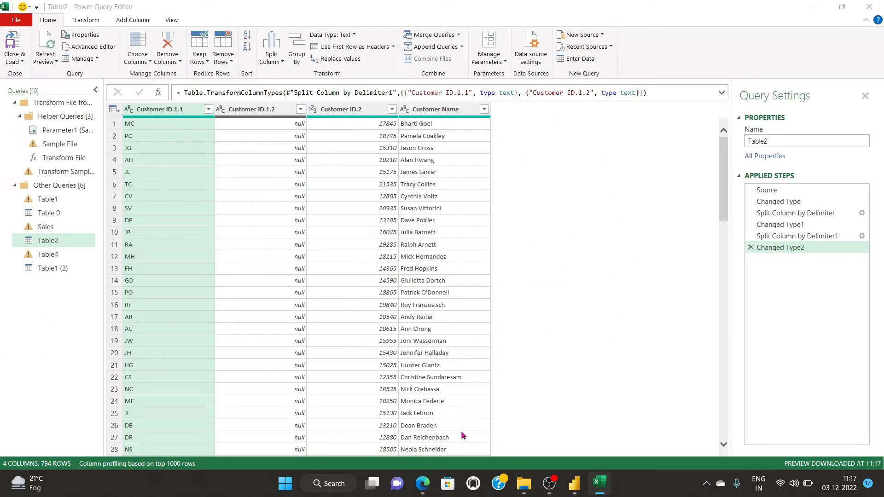
Close & Load the queries into the workbook and go to the Customer Details sheet.
click(13, 62)
click(41, 73)
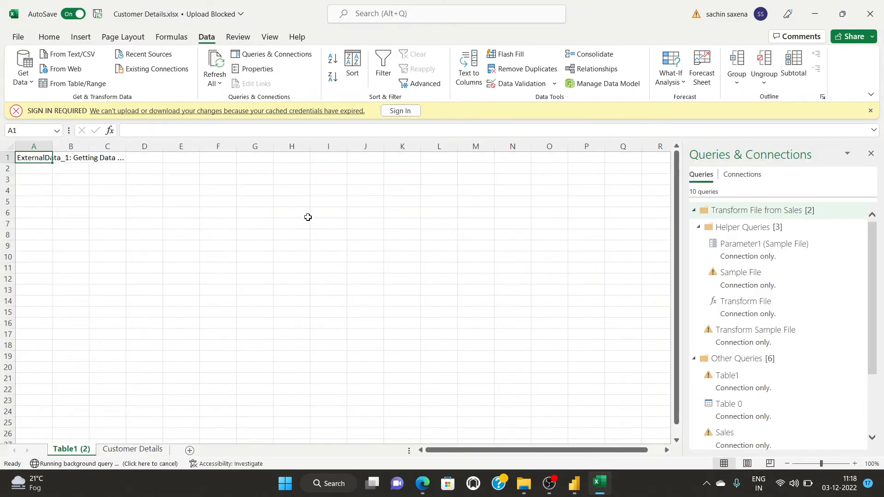
click(129, 449)
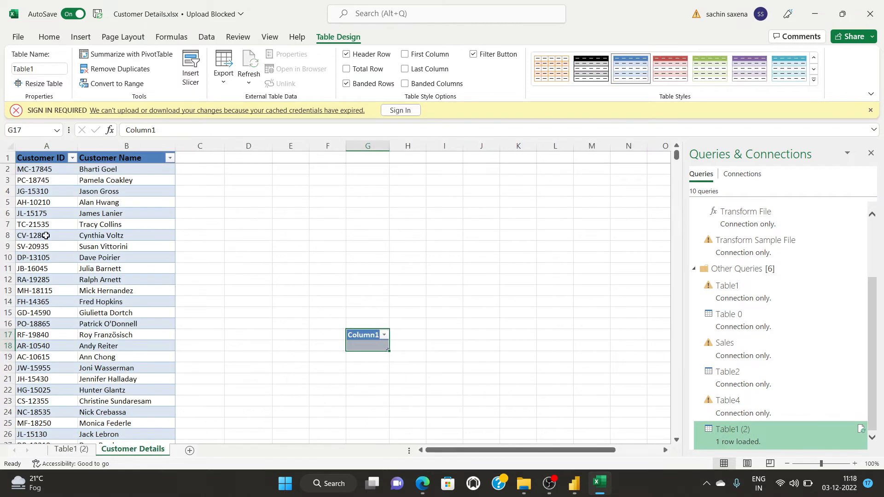
Delete column G holding the stray Column1 table, then select the Customer ID and Customer Name columns.
click(231, 176)
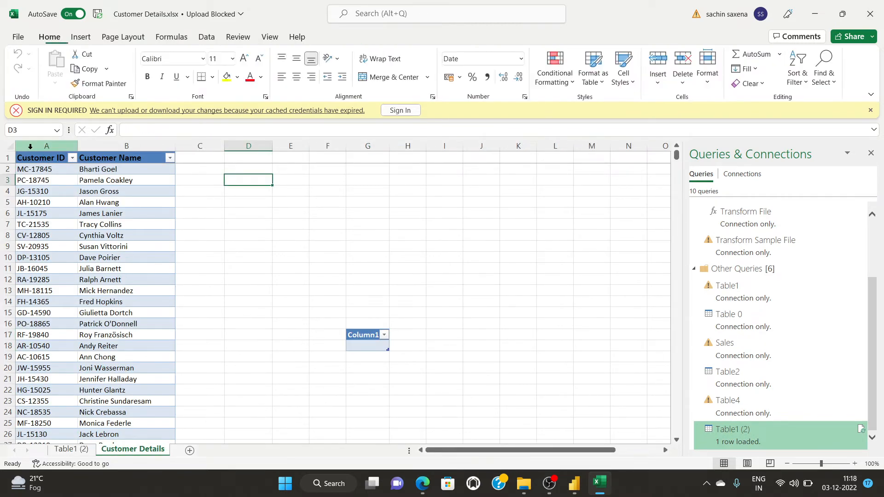
click(420, 336)
click(360, 335)
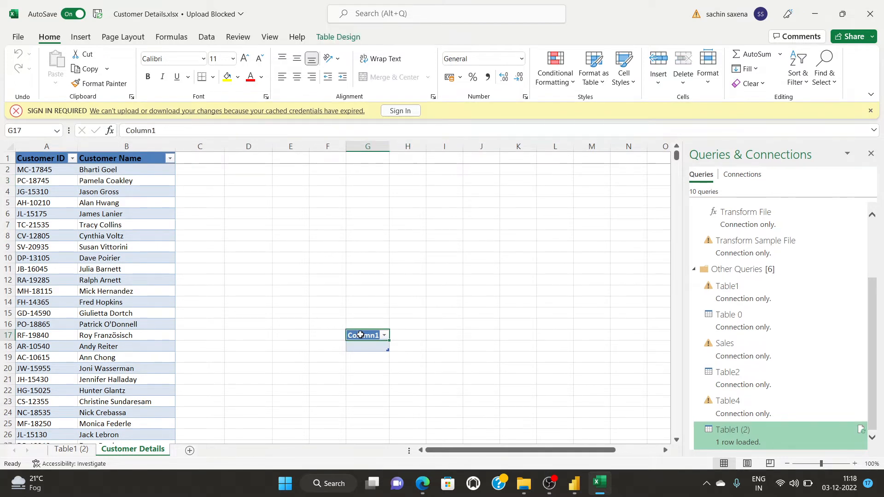
click(362, 145)
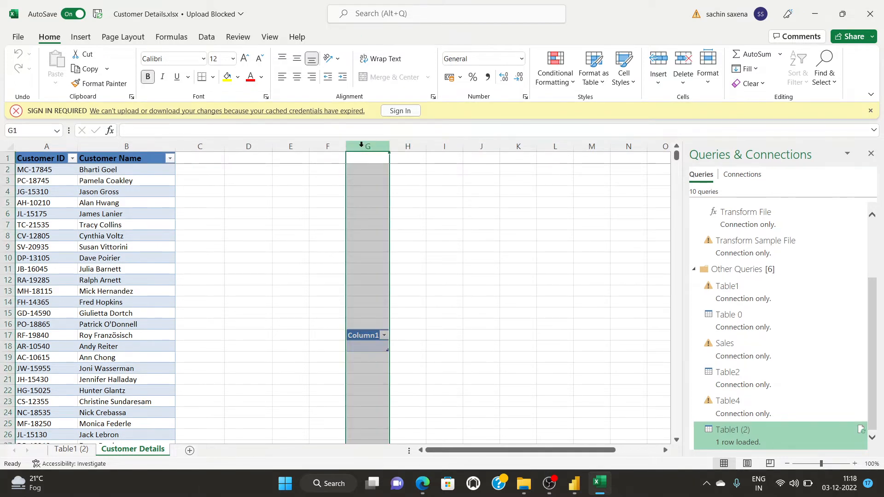
right_click(362, 148)
click(400, 281)
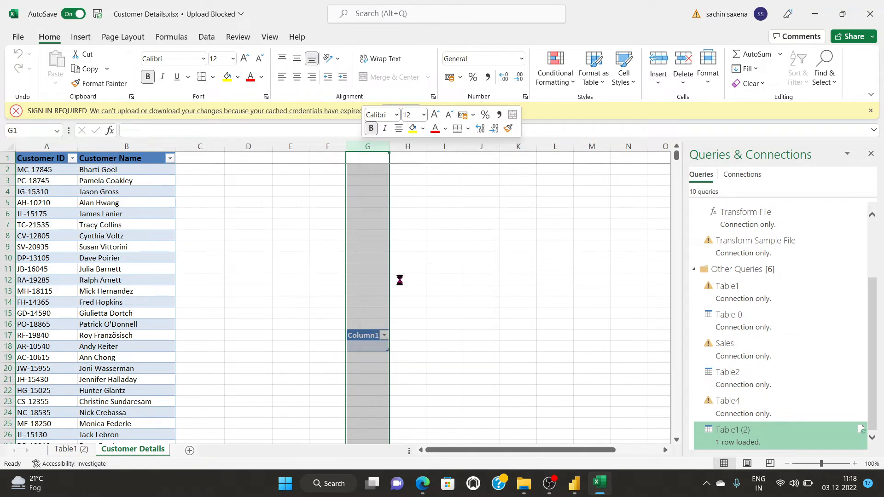
click(289, 280)
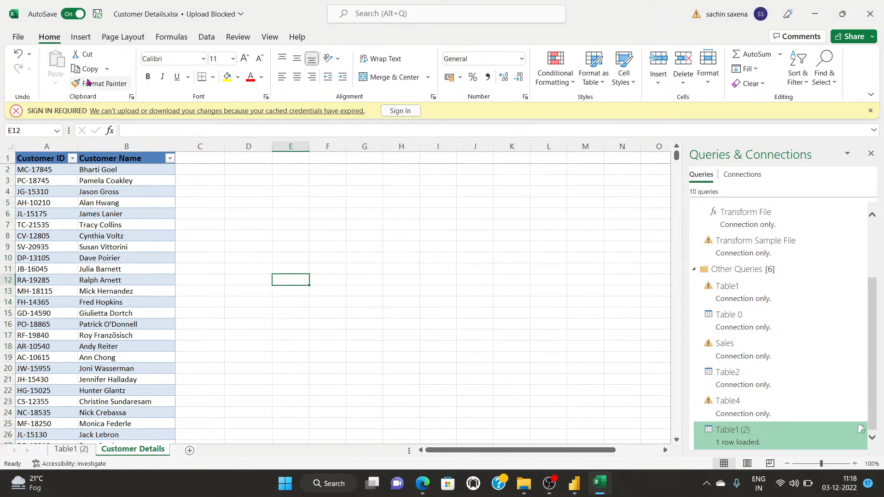
click(206, 37)
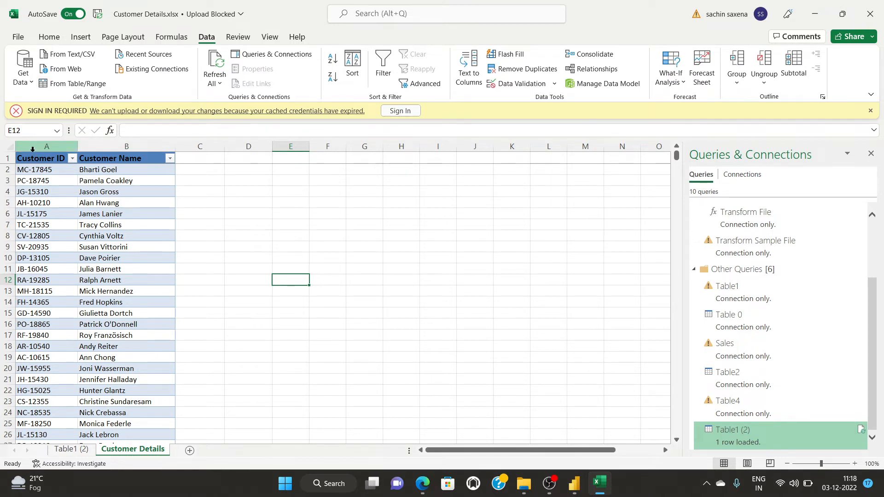
drag(41, 131, 126, 130)
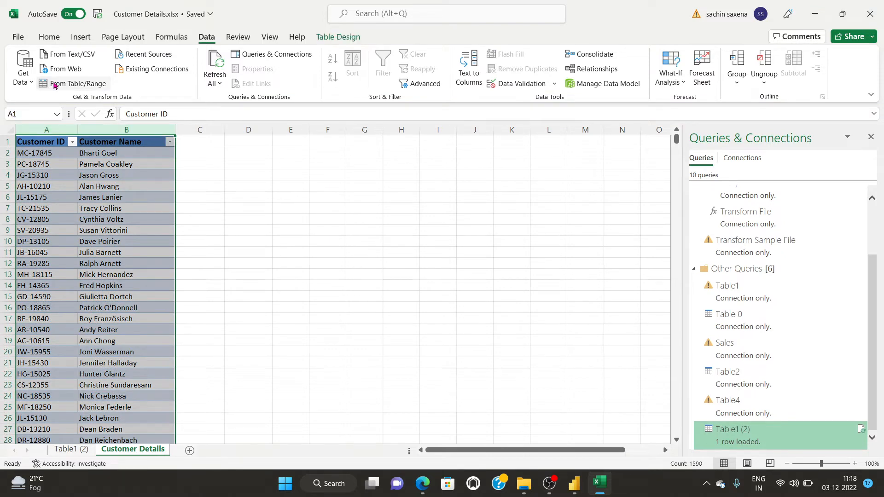
Load the customer table into Power Query and split Customer ID at each '-' delimiter.
click(55, 84)
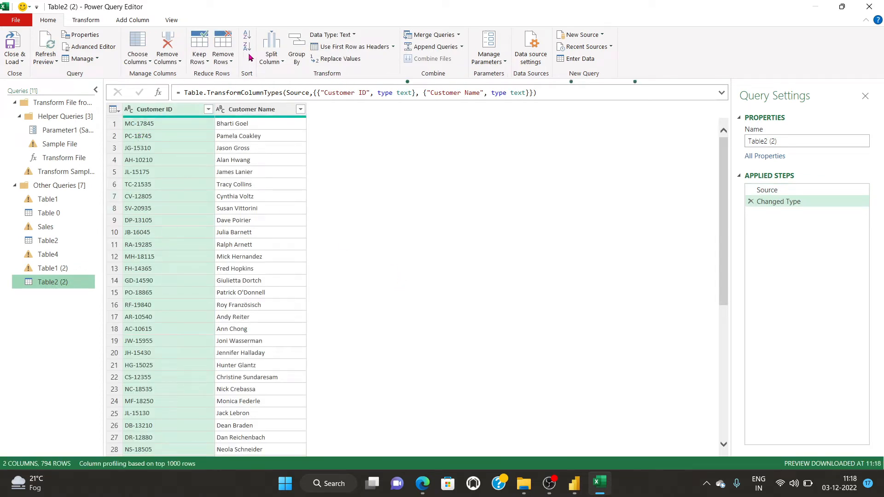
click(275, 64)
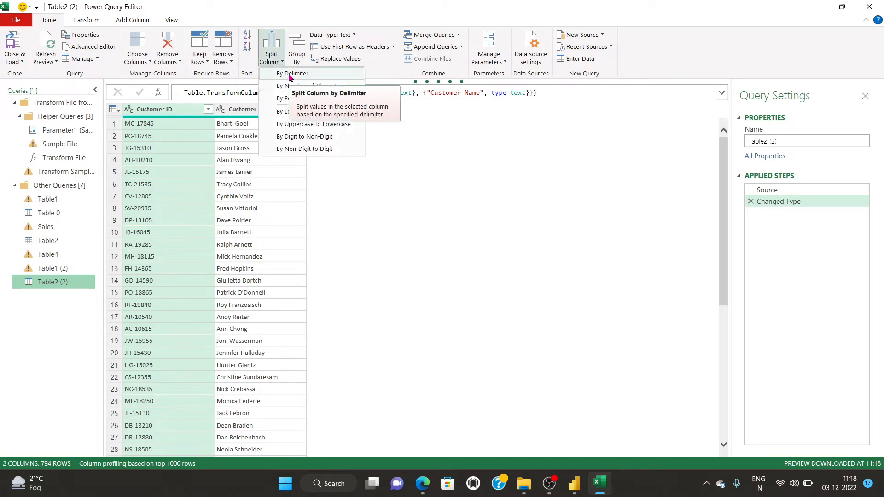
click(291, 75)
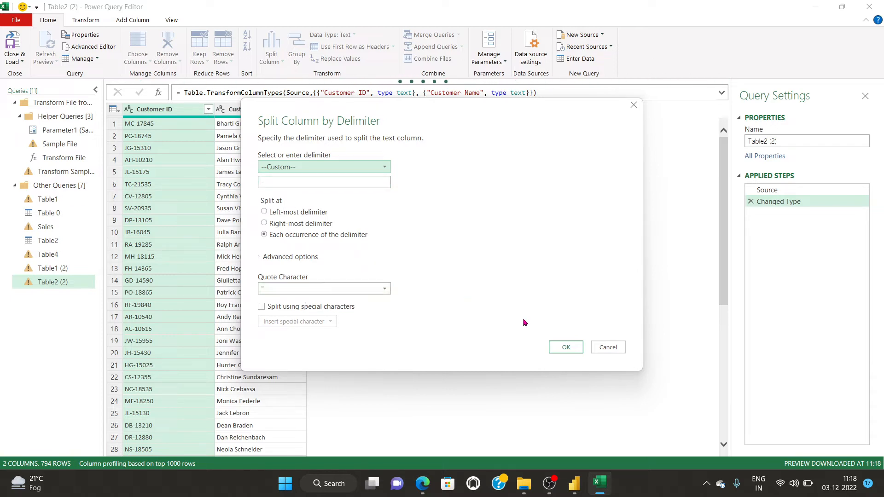
click(566, 347)
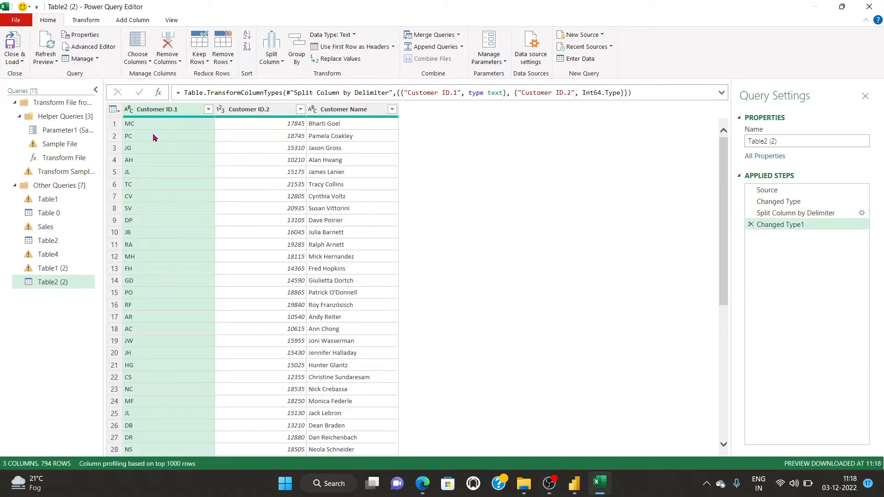
click(14, 62)
Load the split query to a new Table2 (2) sheet, then scroll to the end of Customer Details.
click(35, 73)
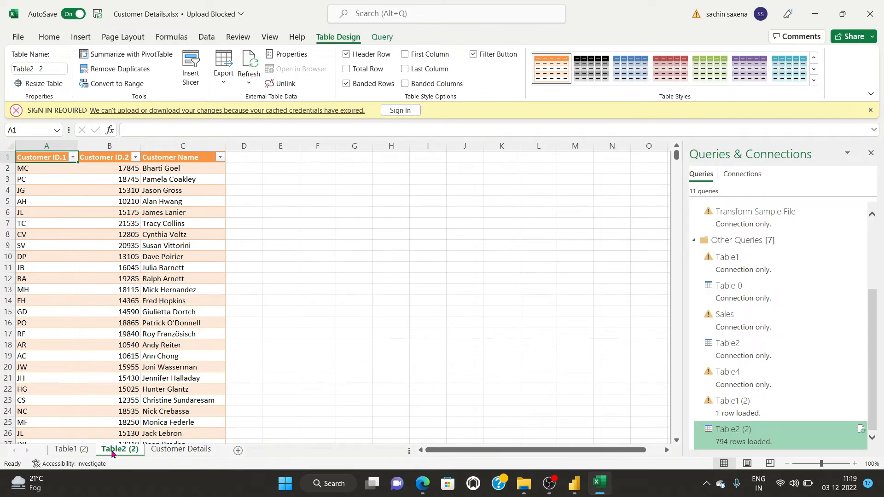
scroll(102, 309, down, 20)
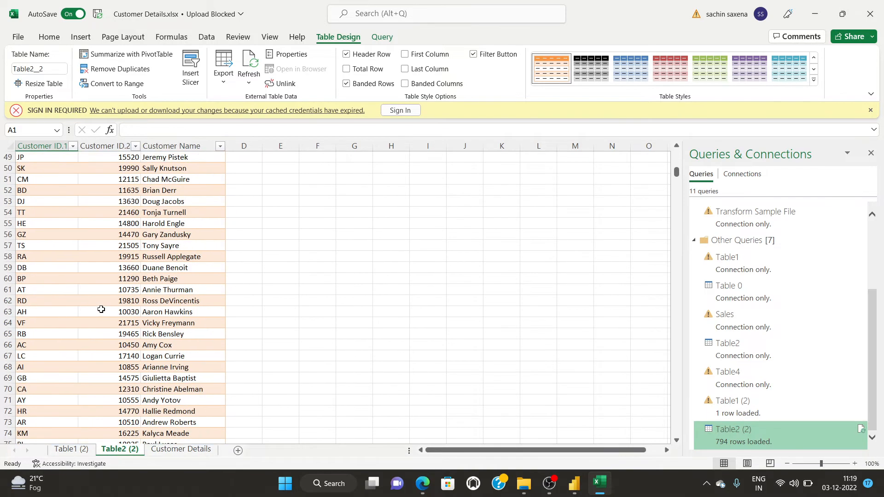
scroll(103, 309, down, 10)
click(195, 448)
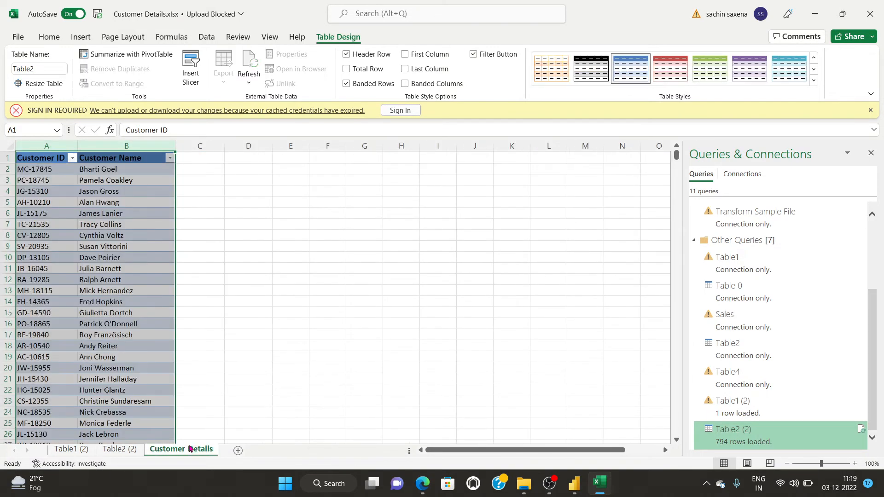
scroll(144, 331, down, 20)
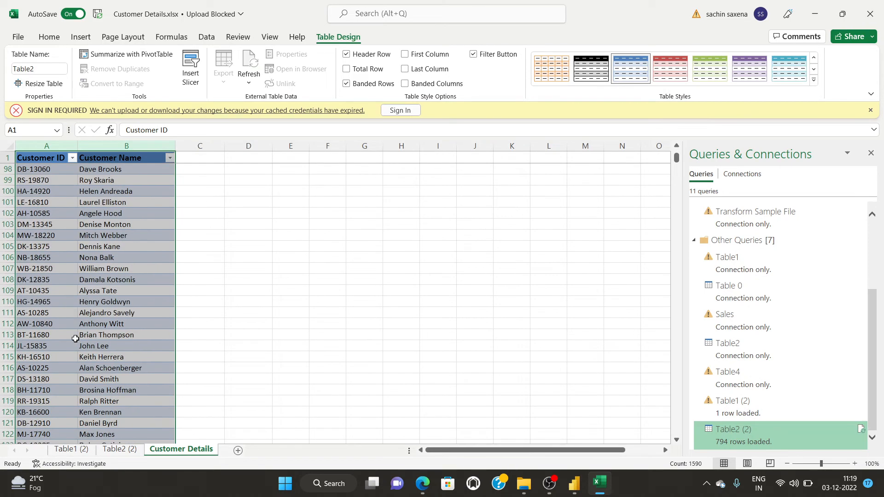
scroll(75, 339, down, 9)
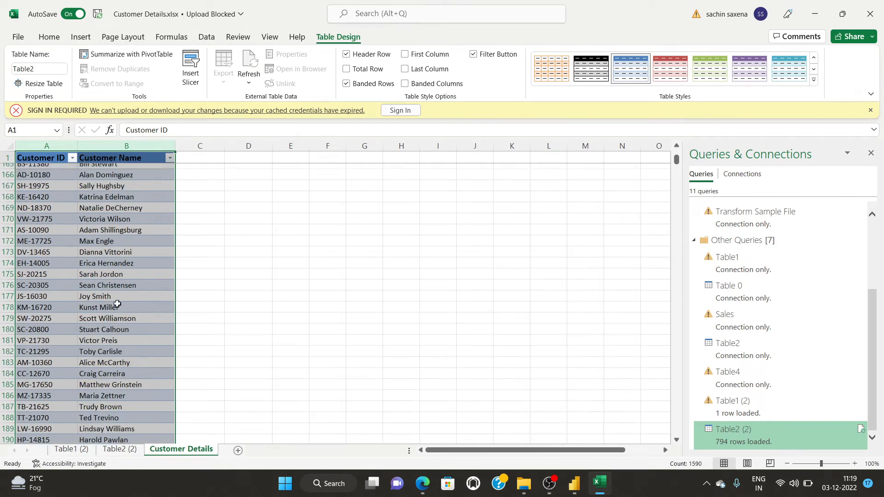
mouse_move(676, 160)
mouse_down()
mouse_move(677, 233)
mouse_move(676, 177)
mouse_up()
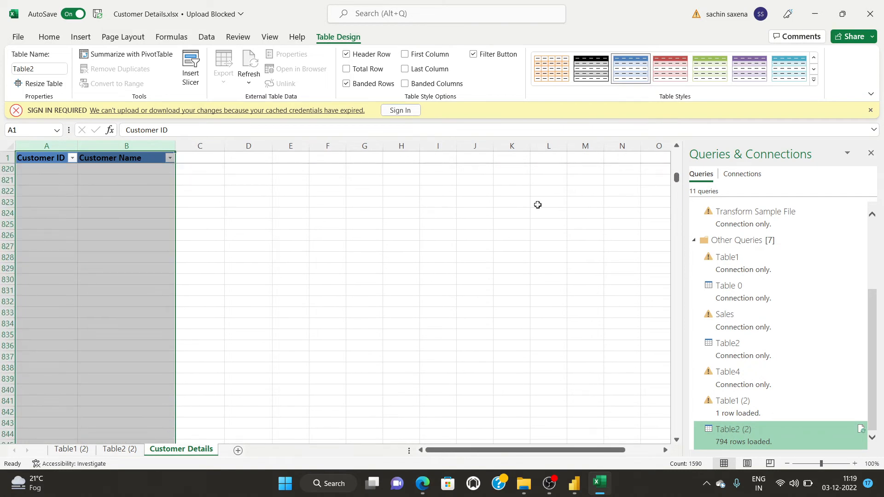
scroll(175, 296, up, 6)
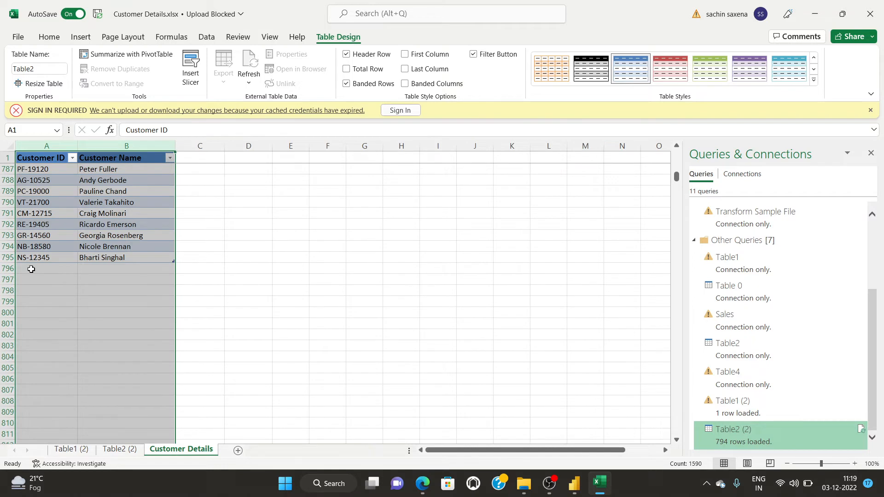
Enter a new customer ID and the customer's full name in row 796, then go to Table2 (2).
click(46, 268)
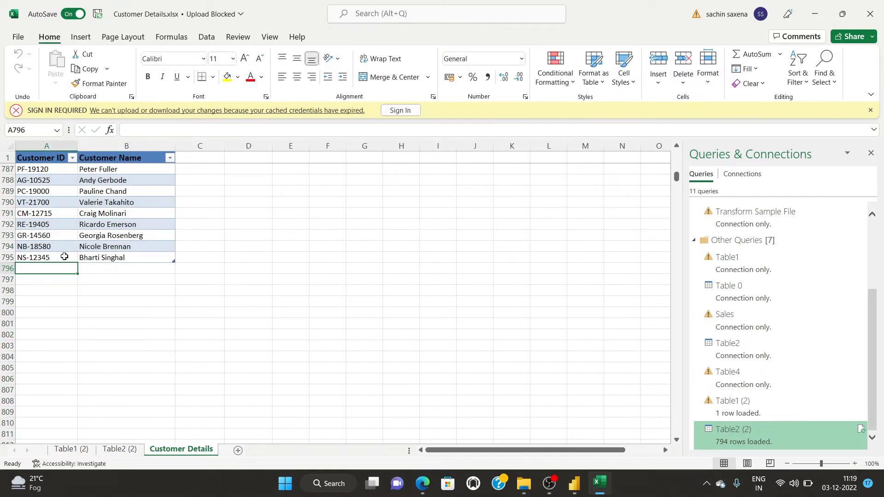
text(AB)
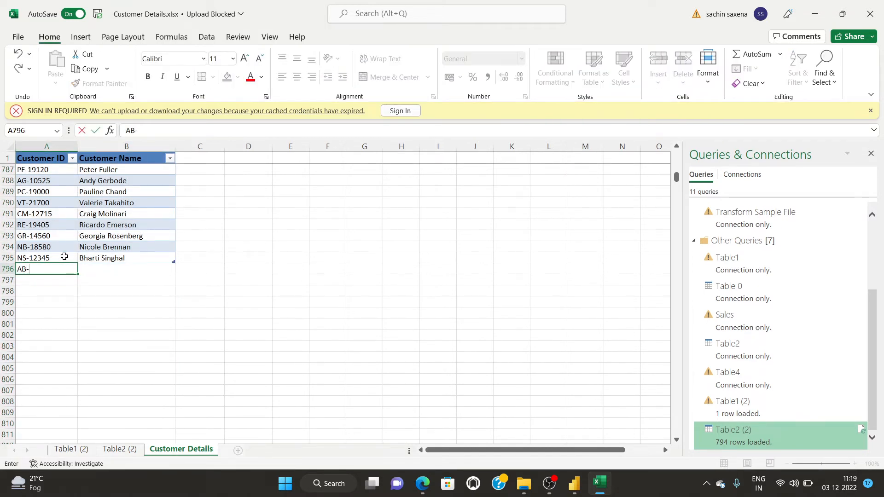
text(-1)
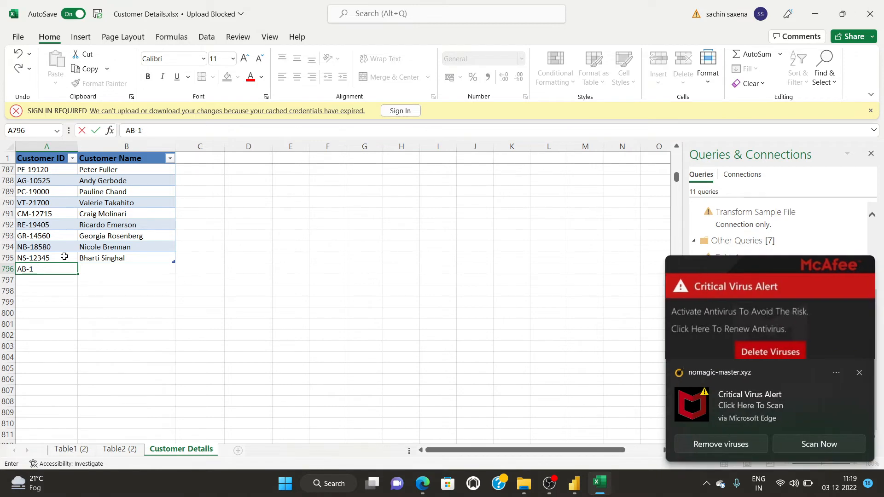
text(45532)
click(118, 268)
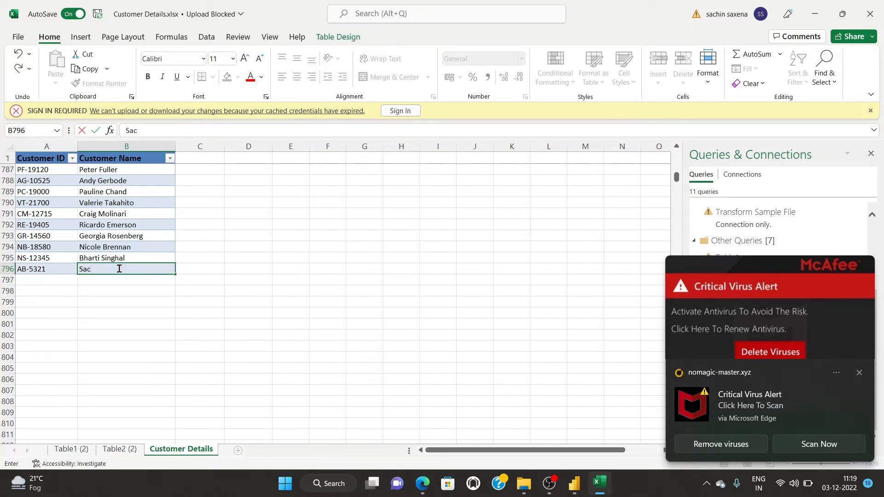
click(272, 286)
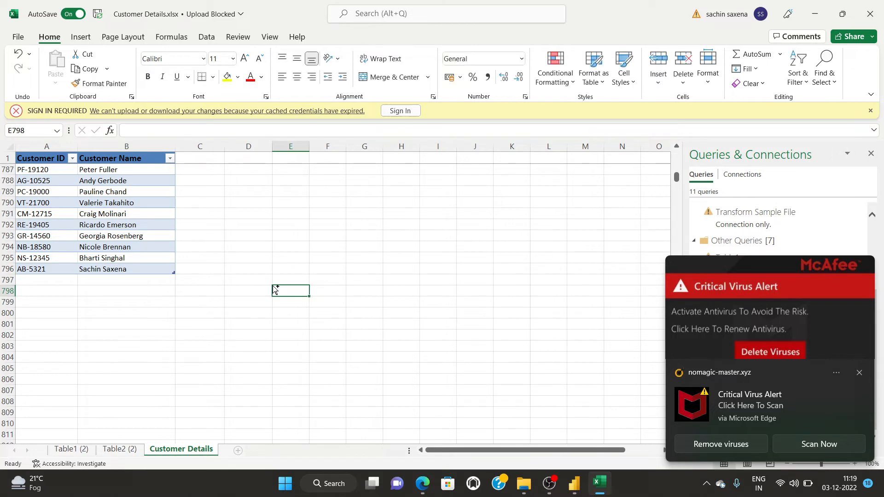
click(119, 449)
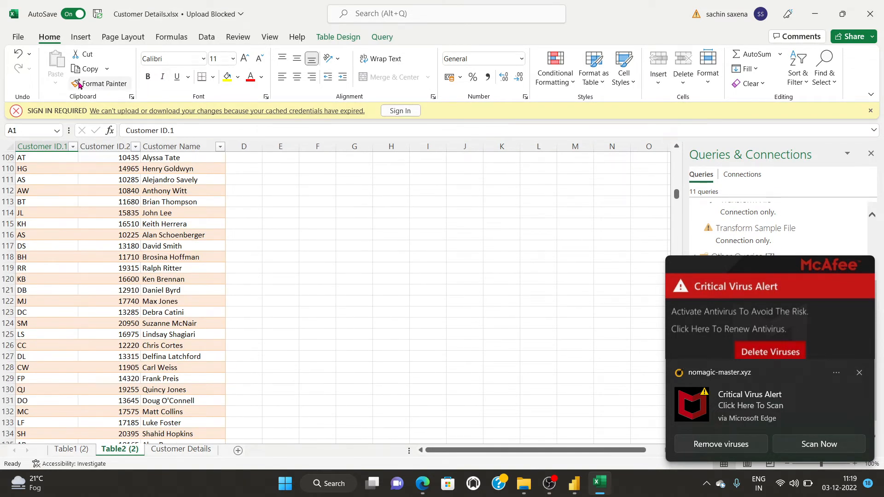
Refresh All queries in the workbook and dismiss the missing Table1 error.
click(206, 37)
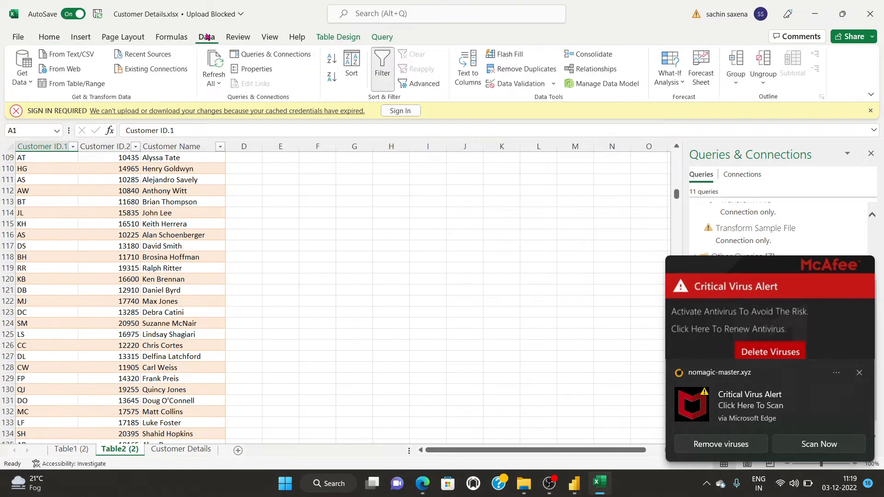
click(218, 84)
click(237, 100)
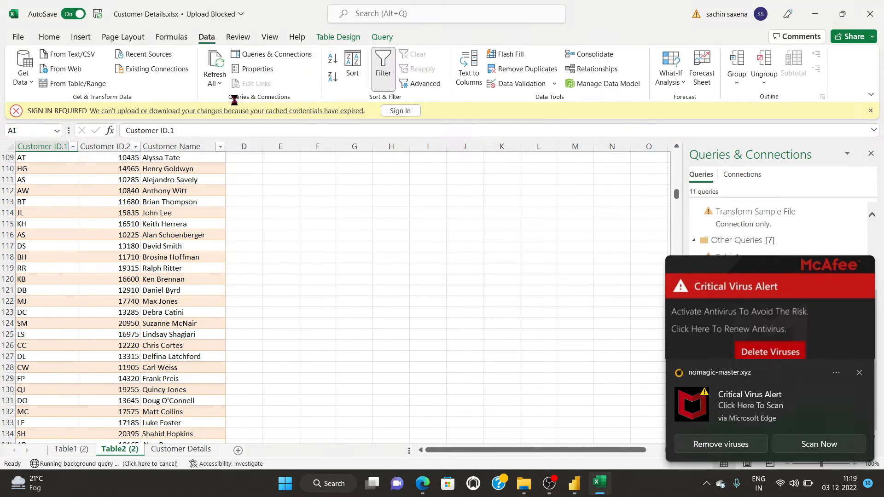
click(442, 272)
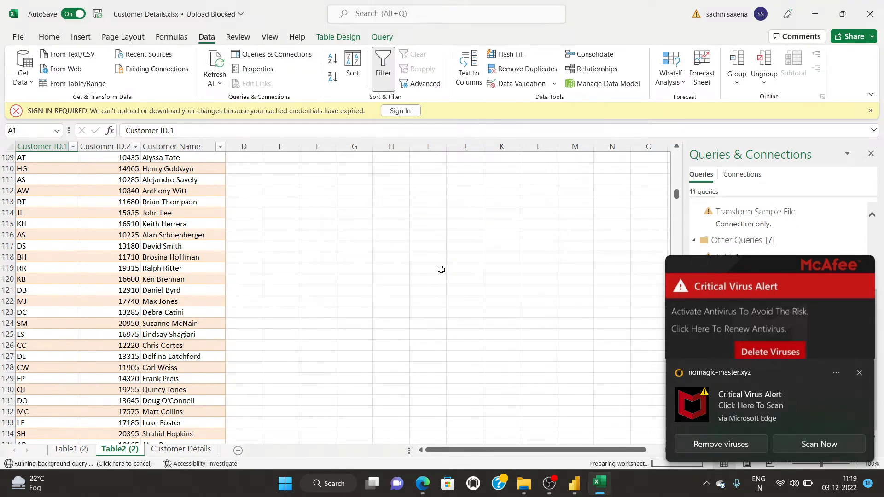
Check the new last row of Table2 (2) shows the ID split into AB and 5321.
drag(676, 197, 675, 431)
scroll(330, 343, down, 3)
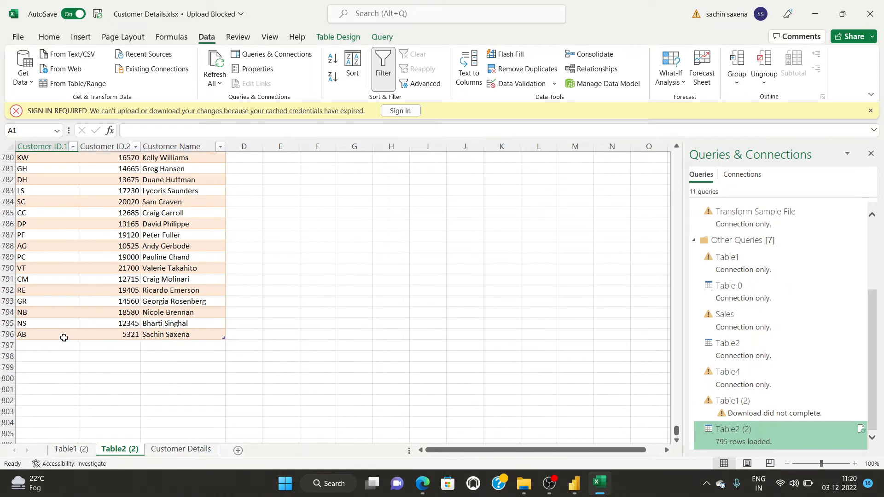
click(18, 334)
click(109, 332)
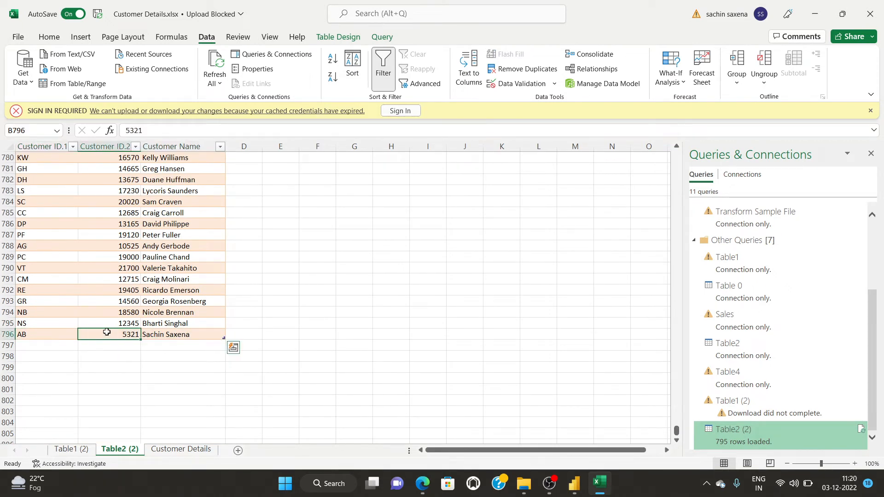
click(151, 334)
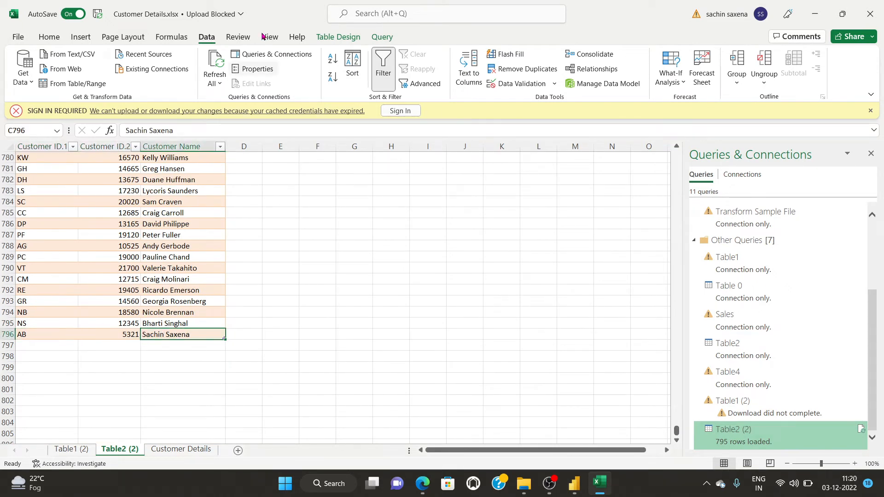
click(328, 244)
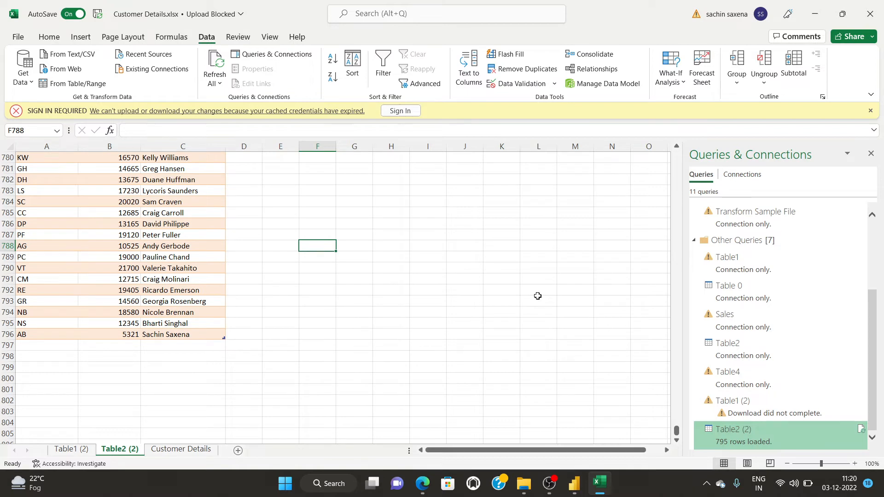
click(549, 484)
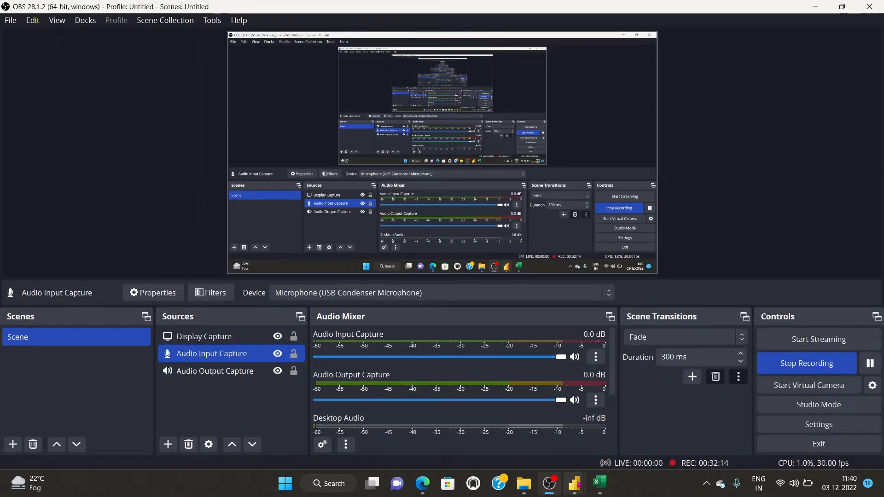
In Power BI Desktop, choose Edit query on the Customer Details table from the Fields pane.
mouse_move(575, 484)
click(518, 441)
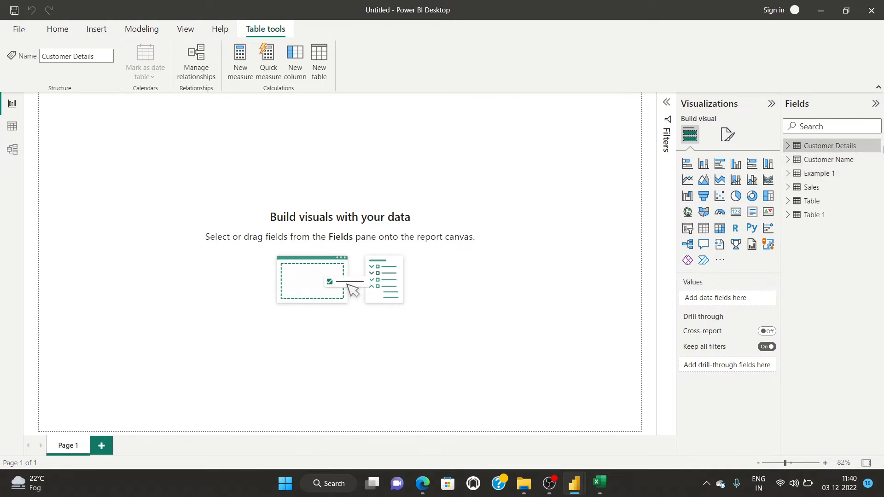
click(874, 146)
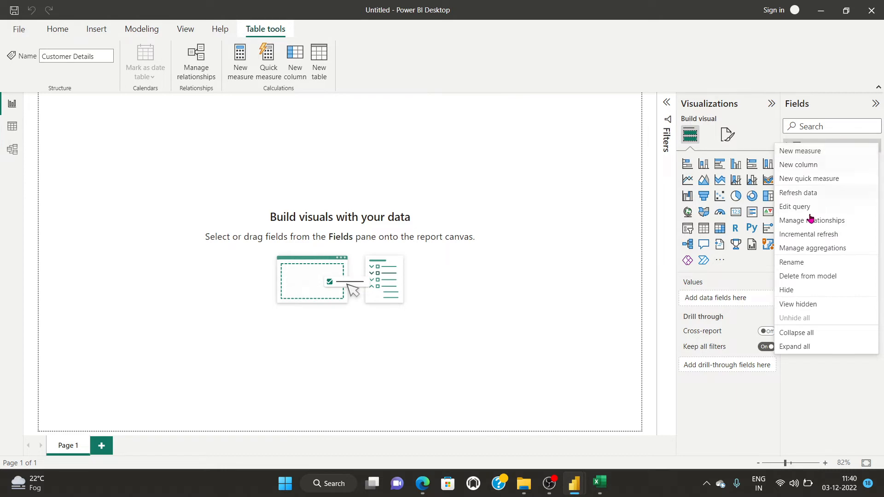
click(784, 206)
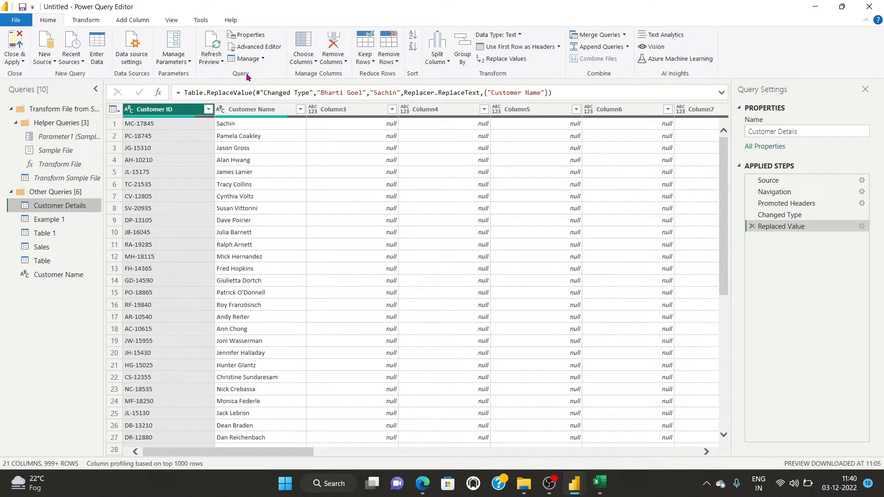
Refresh All query previews from the Refresh Preview dropdown.
click(222, 62)
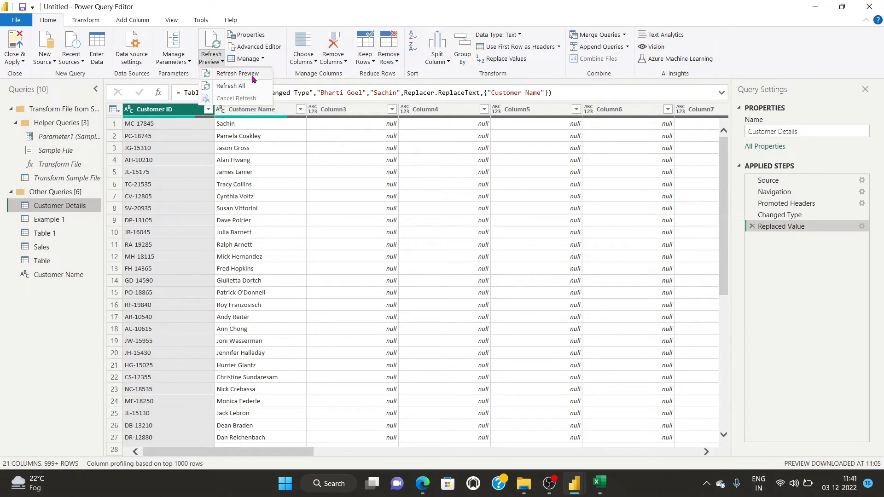
click(229, 86)
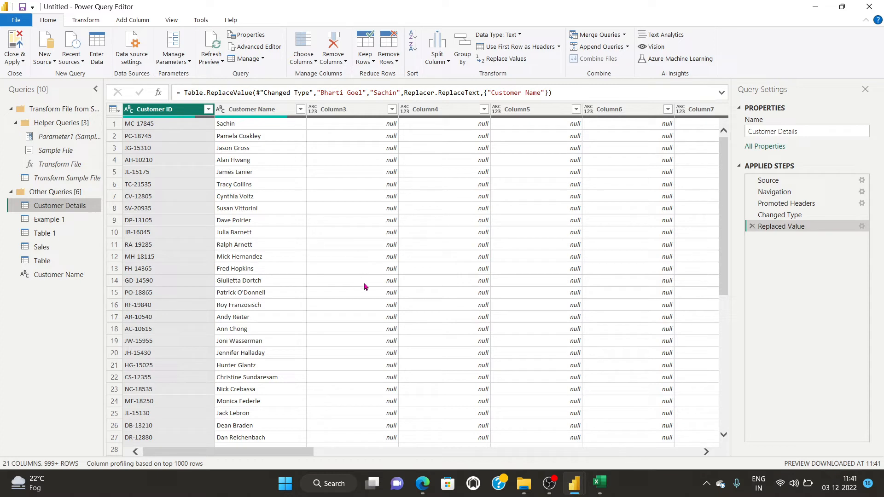
click(250, 36)
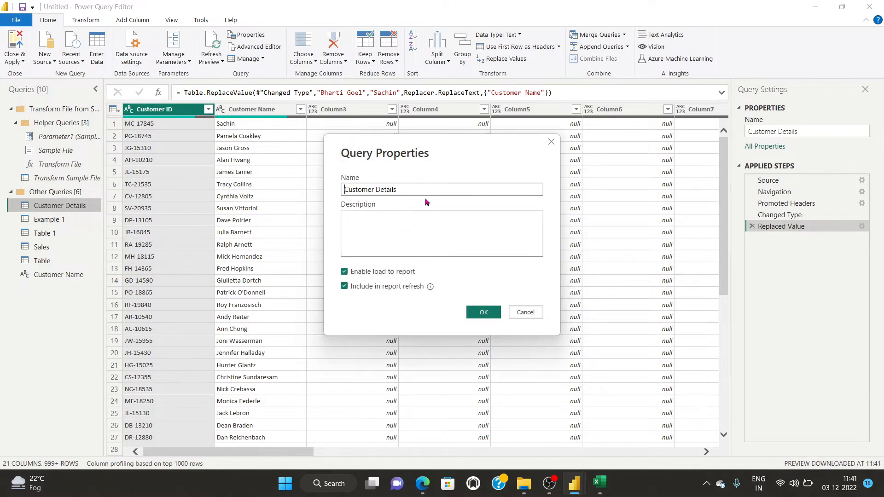
click(388, 234)
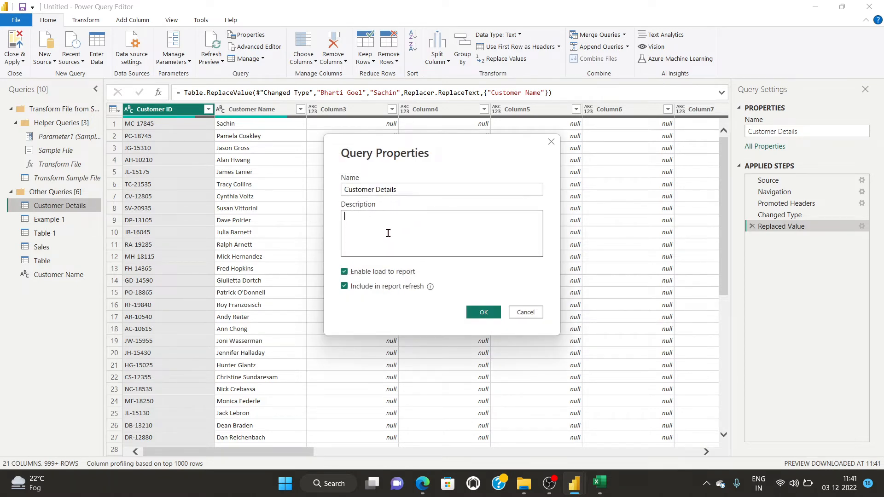
click(344, 287)
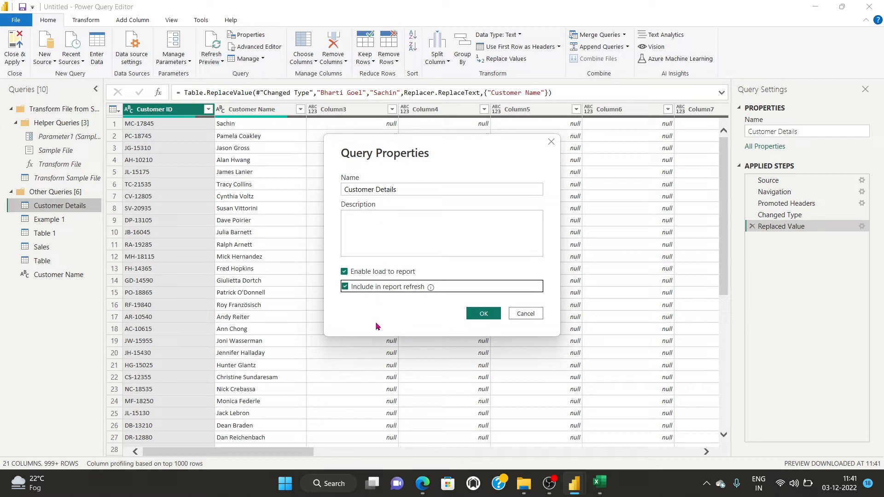
click(483, 315)
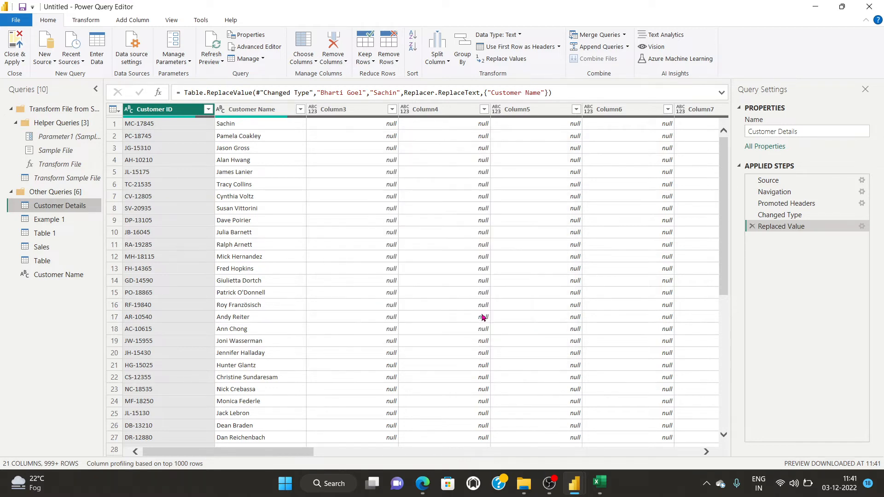
Open the Advanced Editor and examine the Source line with its file path.
click(260, 48)
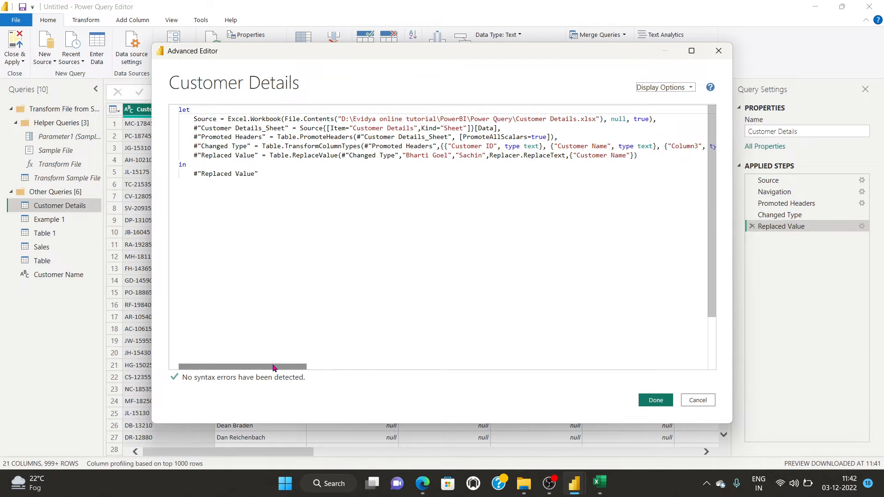
drag(274, 367, 250, 373)
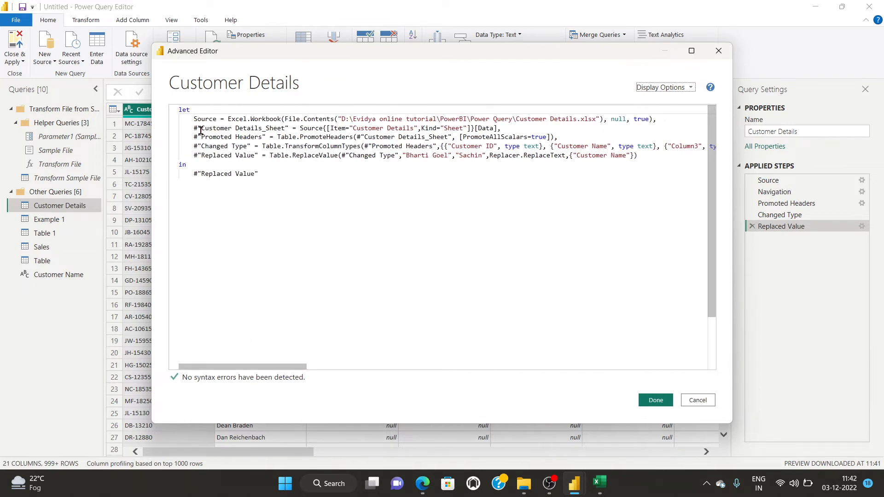
drag(191, 115, 657, 120)
click(603, 119)
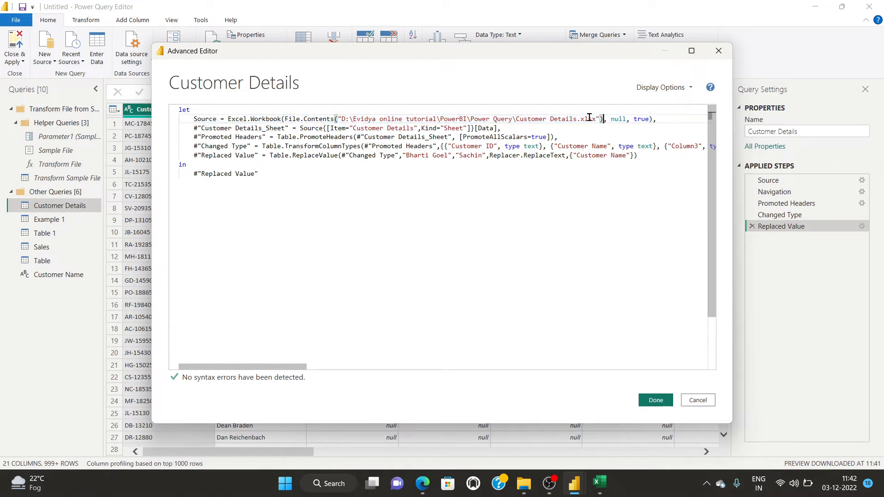
click(470, 118)
Walk through the Customer Details_Sheet, Promoted Headers, Changed Type and Replaced Value steps.
drag(191, 128, 503, 124)
click(506, 129)
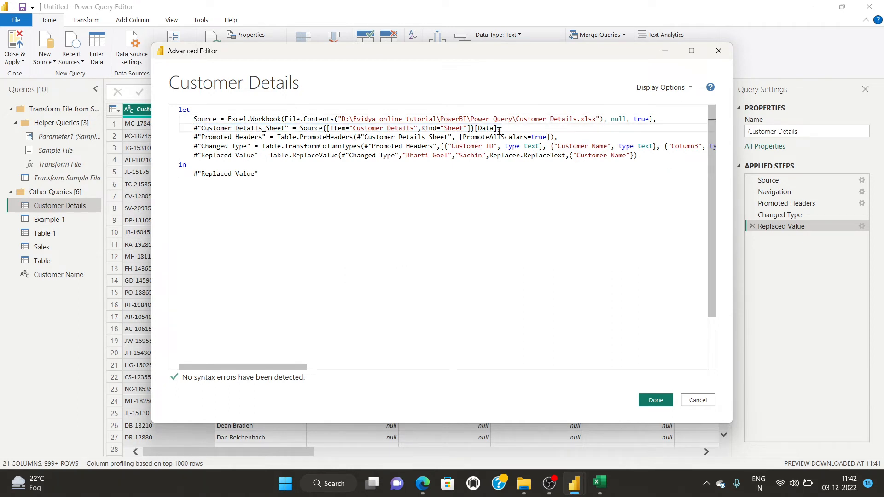
click(194, 133)
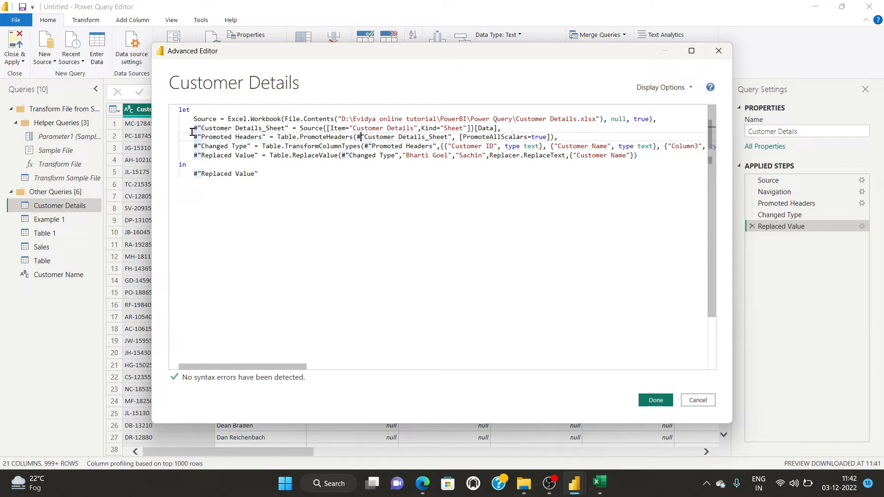
drag(179, 128, 546, 134)
click(223, 146)
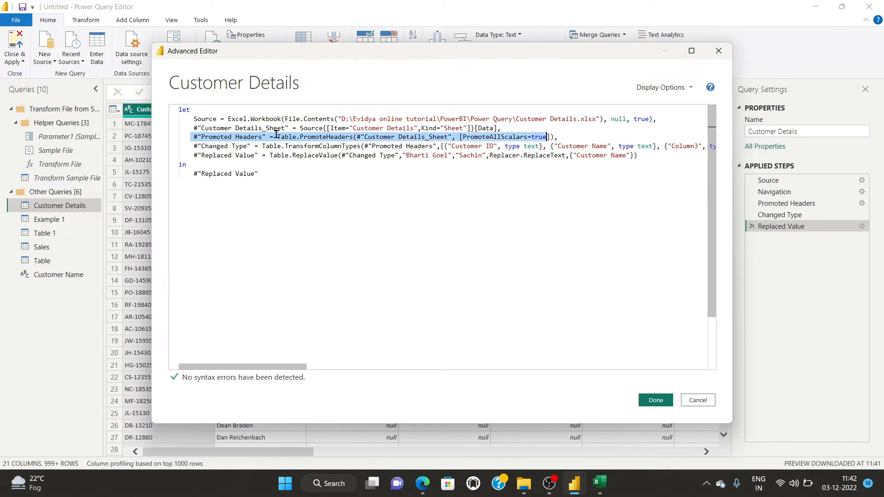
click(230, 145)
drag(190, 146, 488, 145)
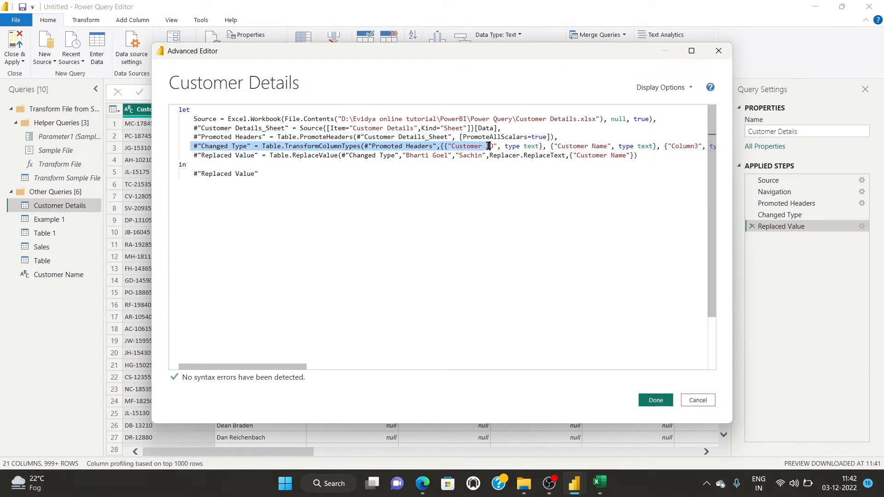
drag(187, 155, 355, 156)
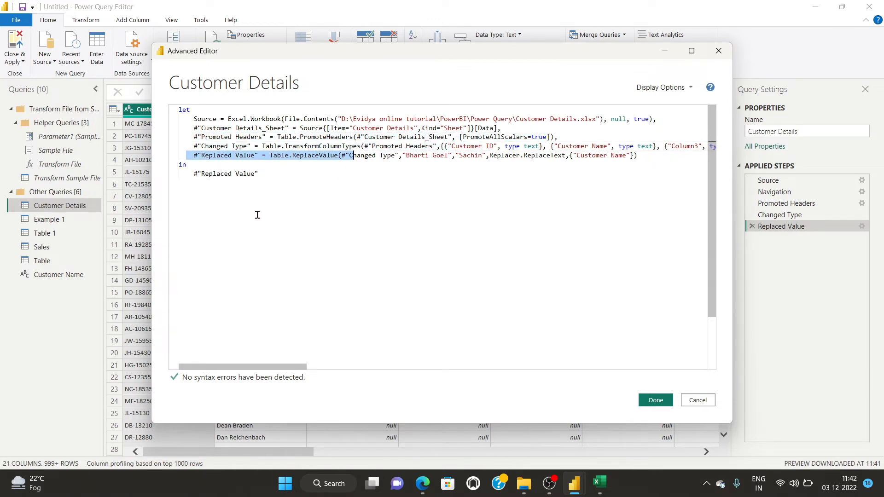
click(333, 219)
click(548, 148)
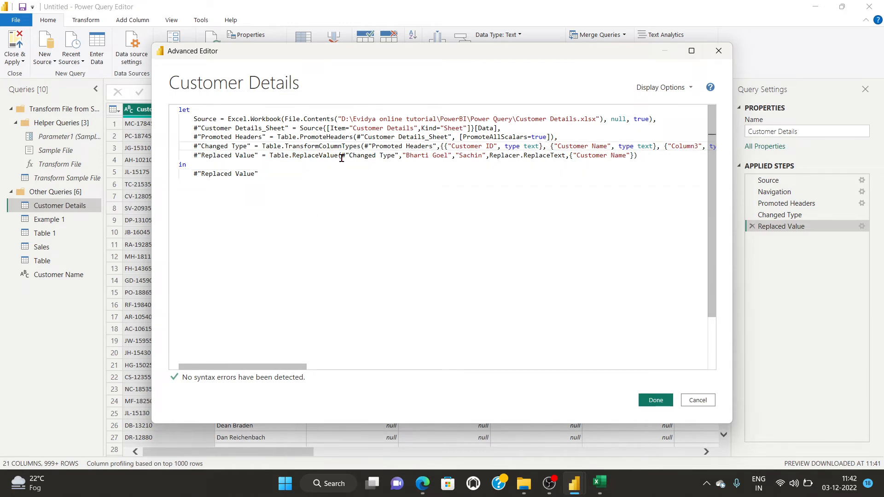
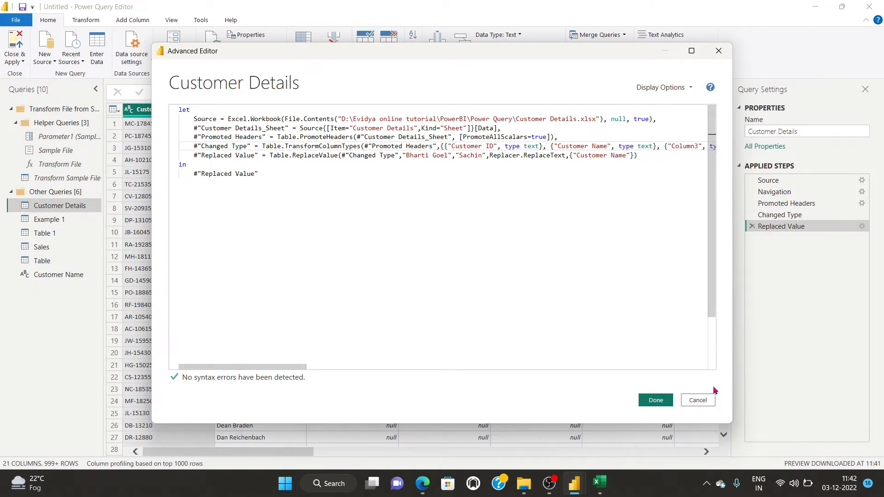
Cancel the Advanced Editor so the Customer Details query stays unchanged.
click(697, 400)
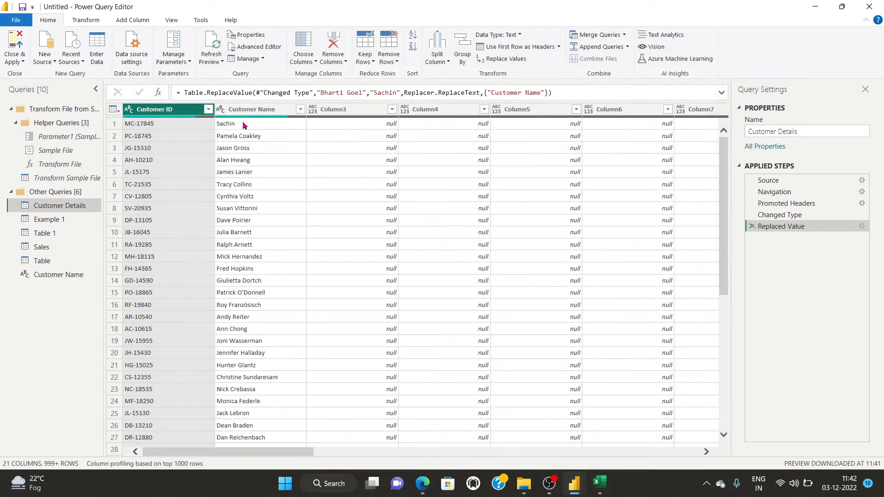
Inspect the Home > Manage options and the Customer Details context menu, closing both unused.
click(260, 59)
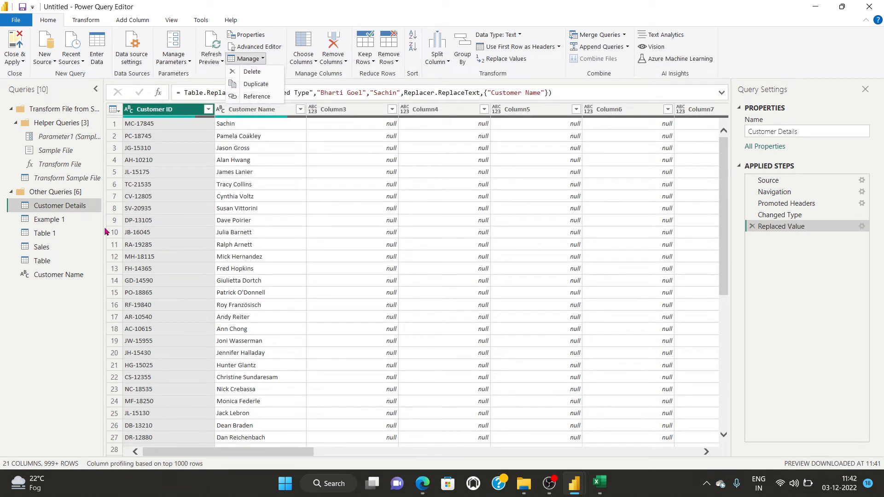
click(87, 205)
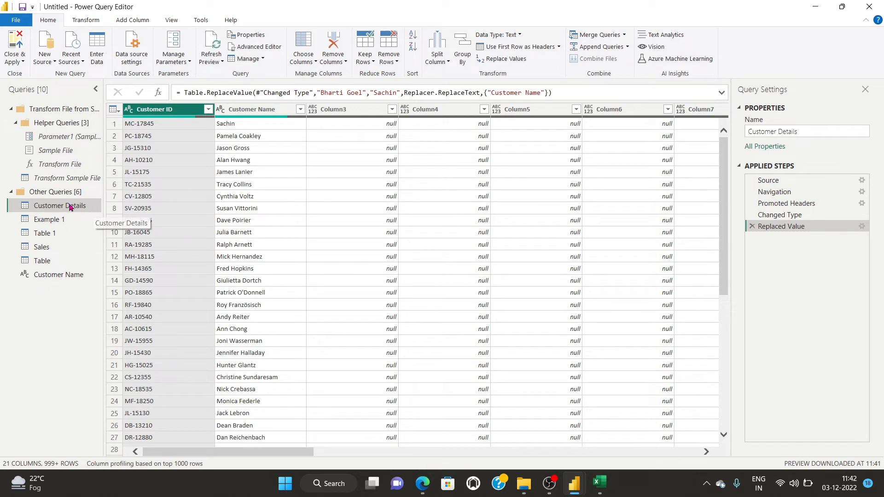
right_click(70, 207)
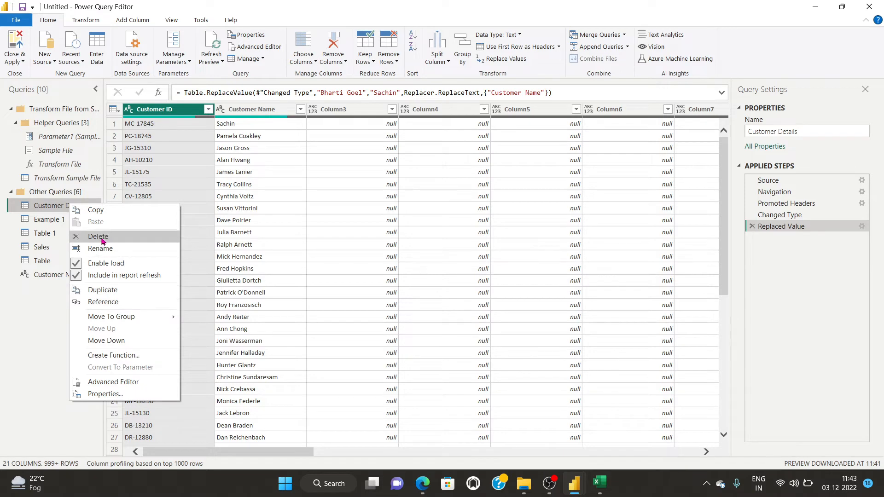
click(21, 321)
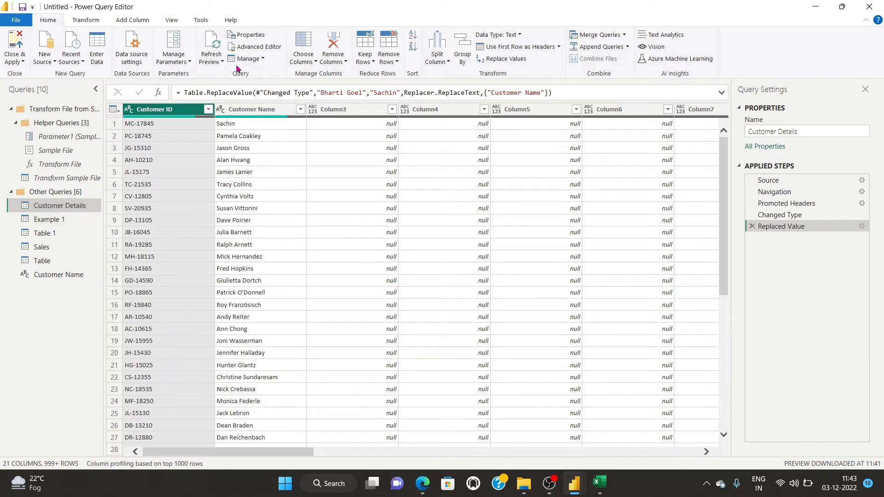
Check the Manage options once more without changes, then switch to the OBS Studio window.
click(253, 59)
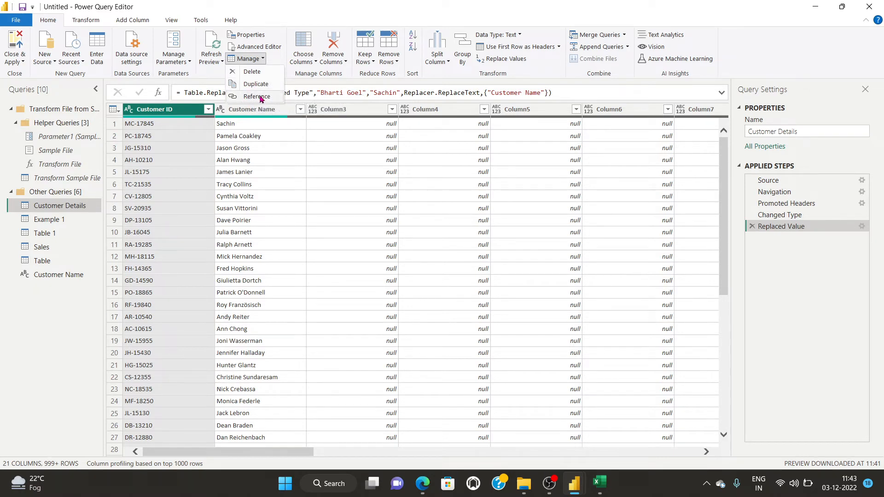
click(327, 204)
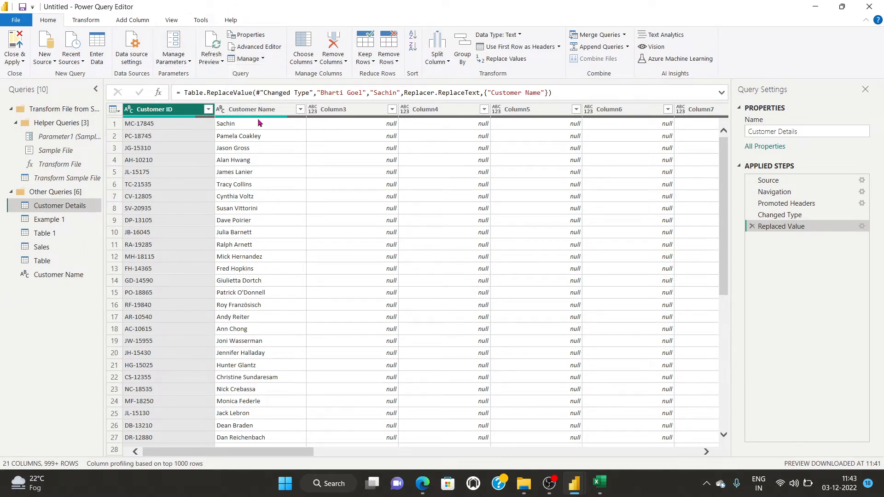
click(549, 483)
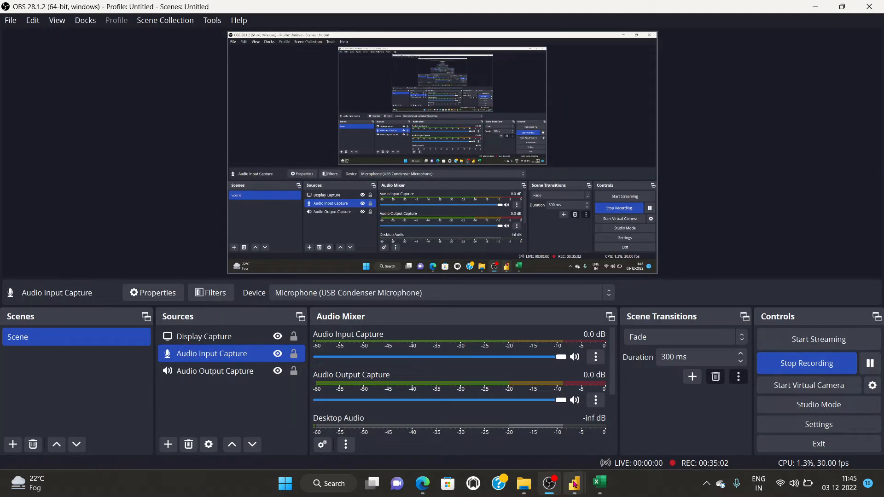
Return to Power Query Editor through the Power BI taskbar preview.
mouse_move(574, 485)
click(614, 433)
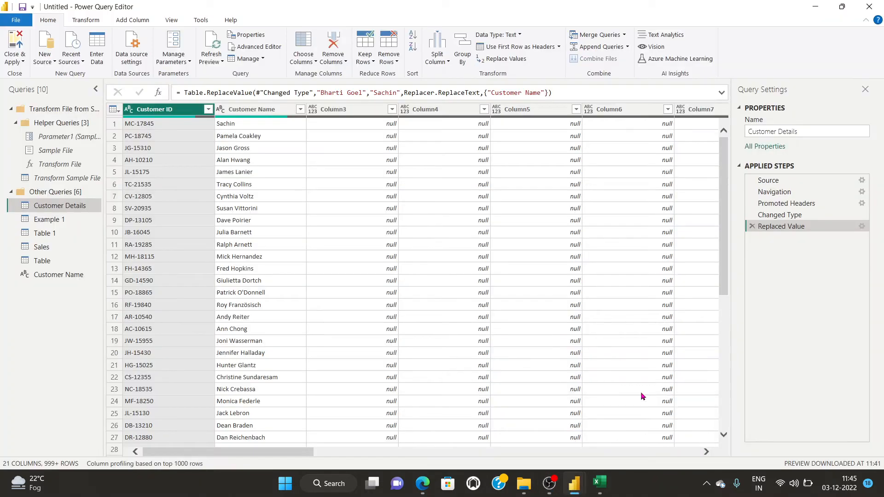
Browse the Choose Columns and Remove Columns menus, then scroll across the table's columns.
click(308, 64)
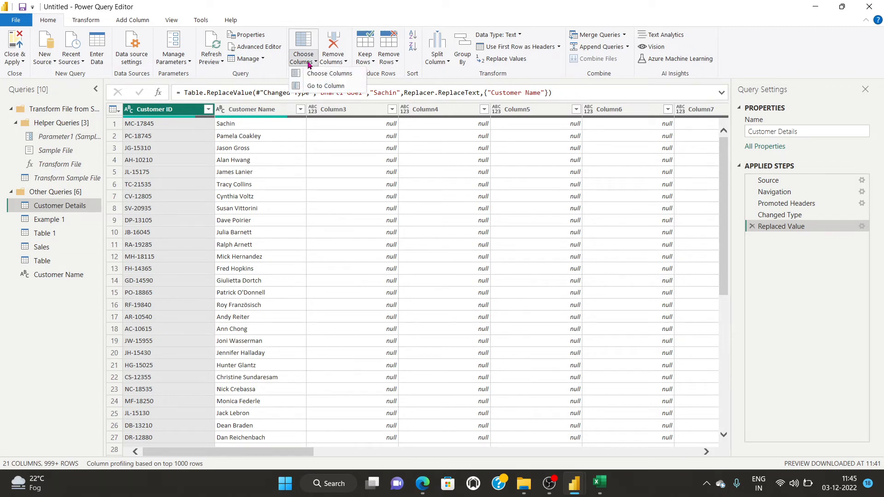
click(338, 60)
click(303, 60)
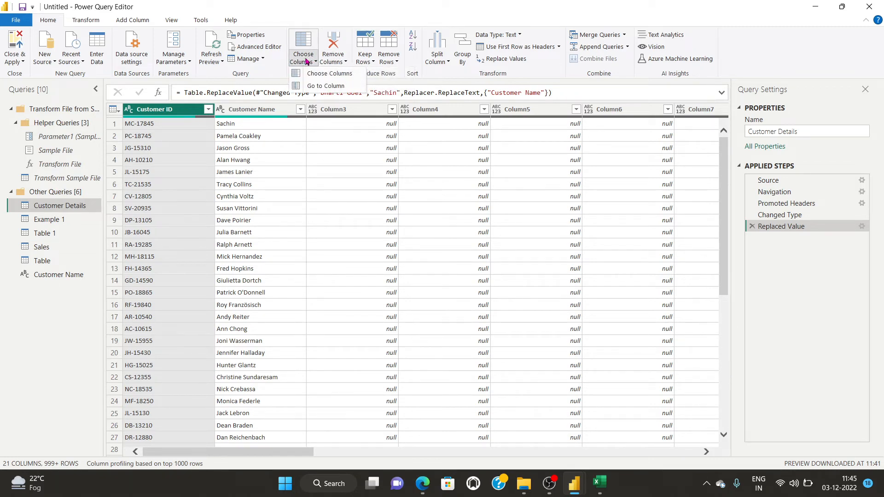
click(276, 454)
click(303, 377)
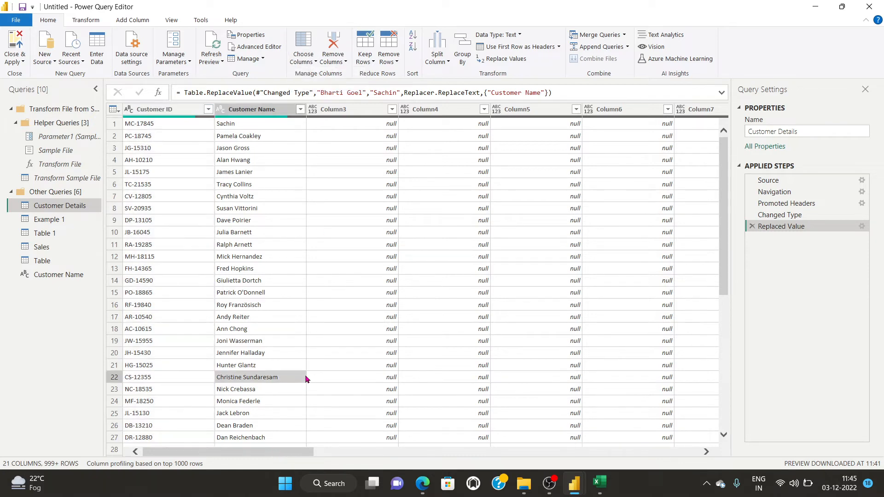
drag(282, 384, 674, 384)
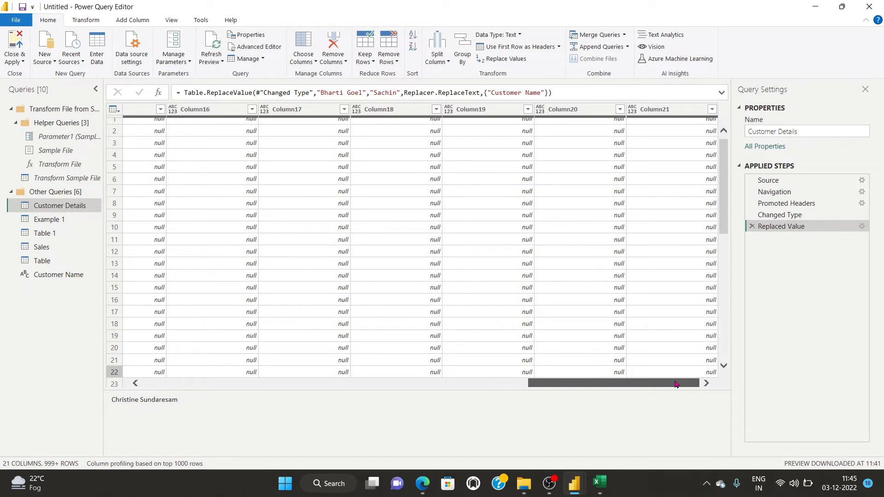
drag(675, 384, 178, 364)
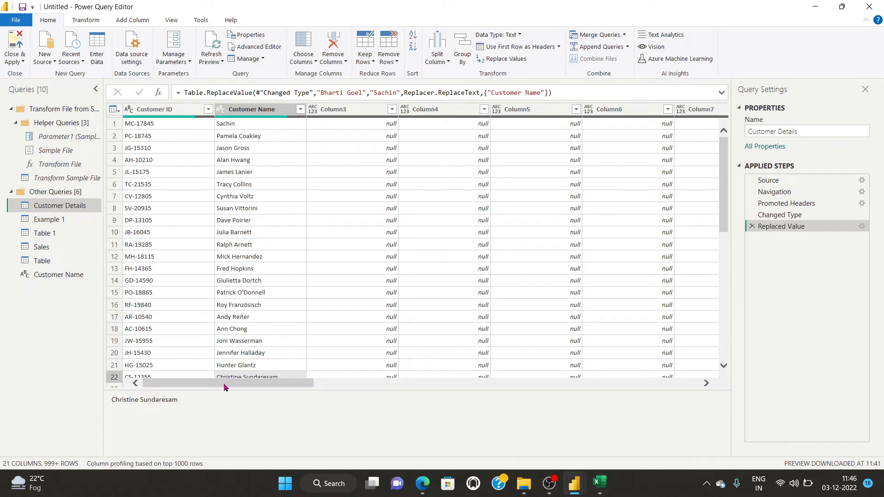
Jump to Column20 with Choose Columns > Go to Column.
click(303, 62)
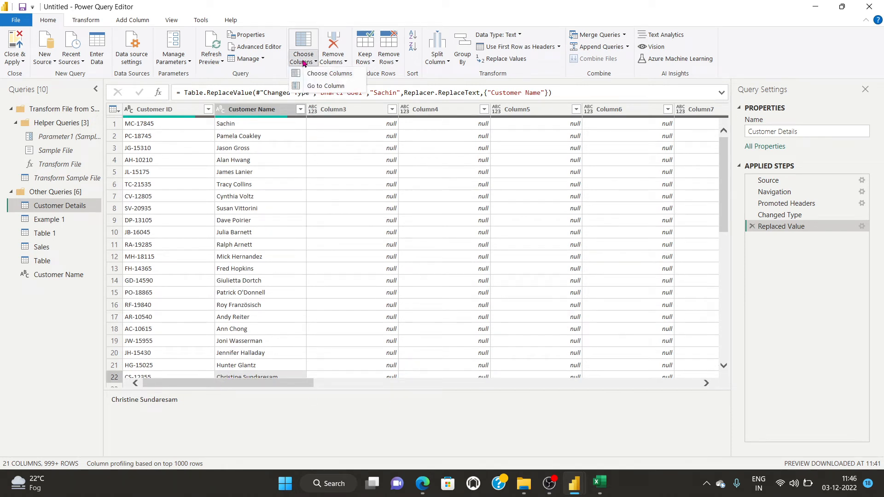
click(317, 87)
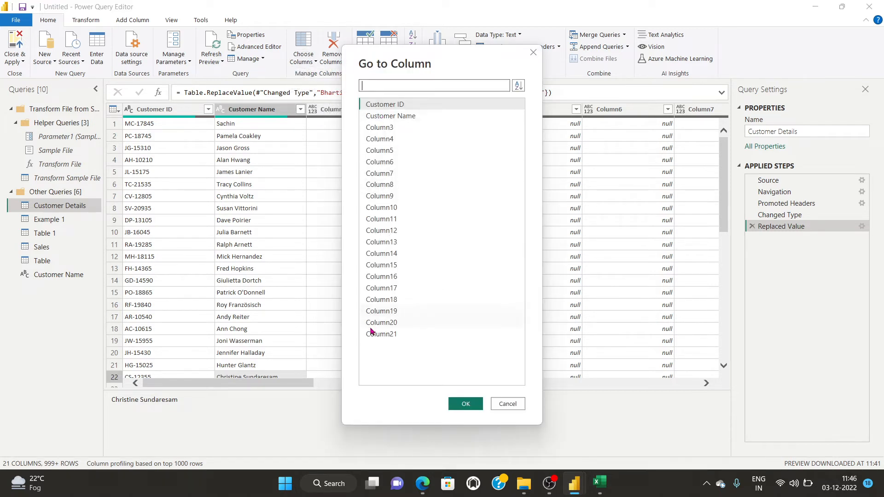
click(376, 324)
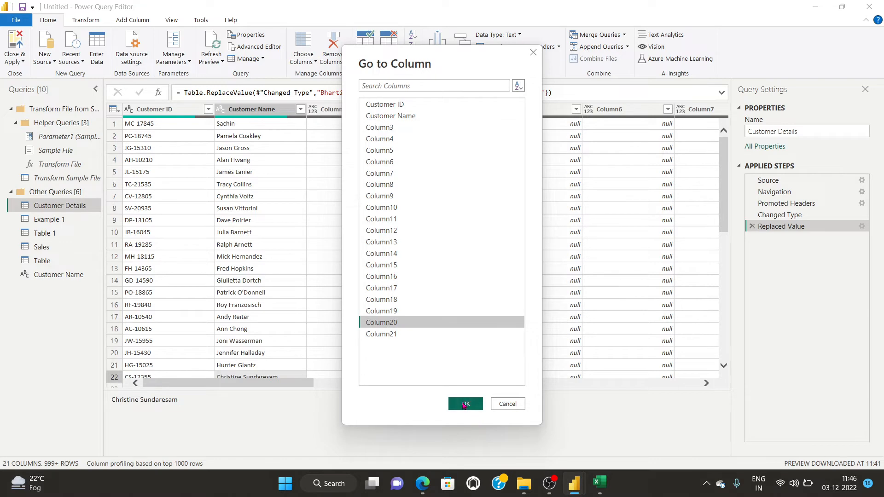
click(464, 404)
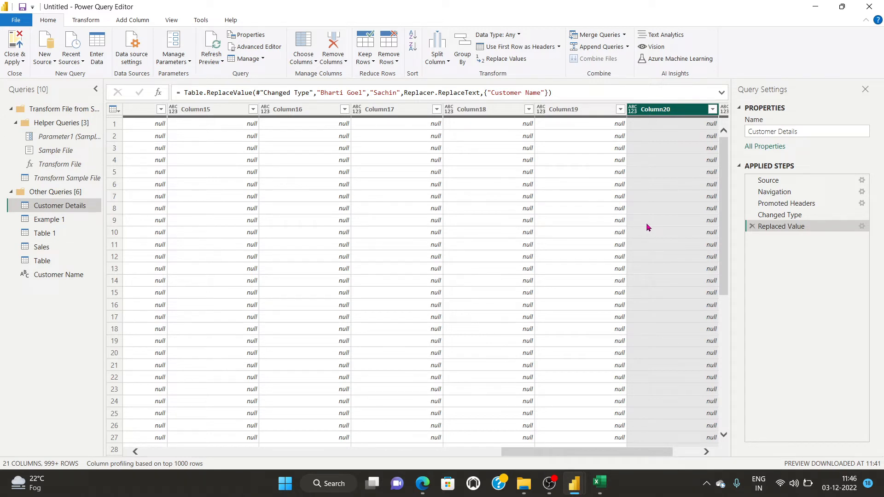
click(302, 61)
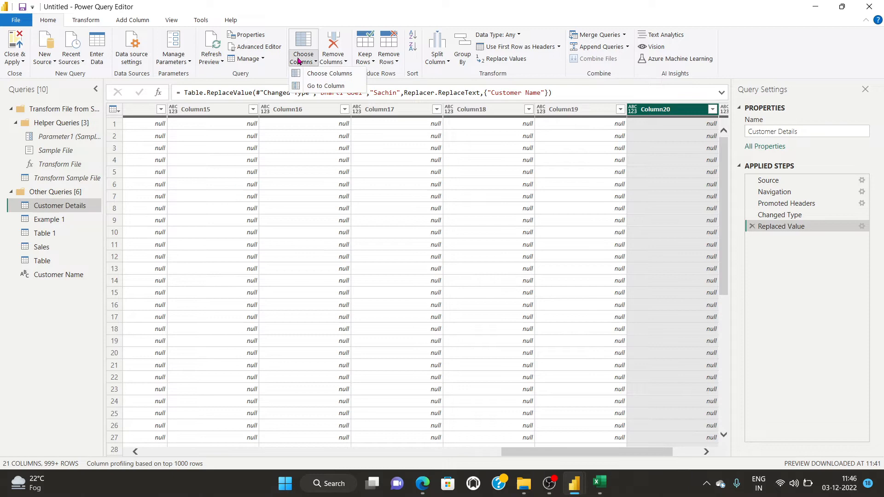
click(317, 75)
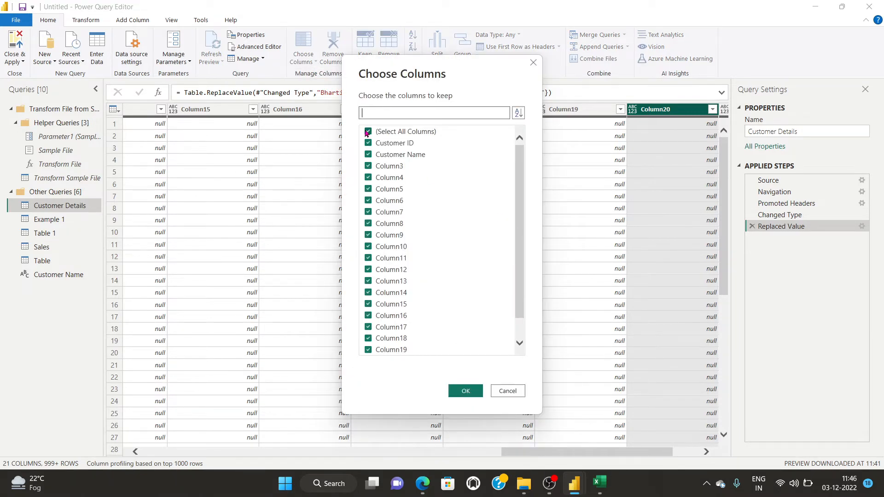
click(367, 132)
click(368, 143)
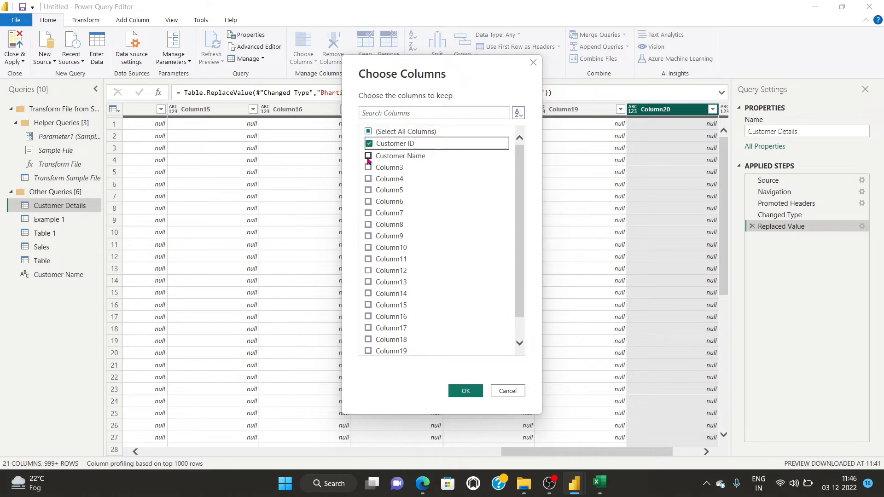
click(368, 156)
click(459, 390)
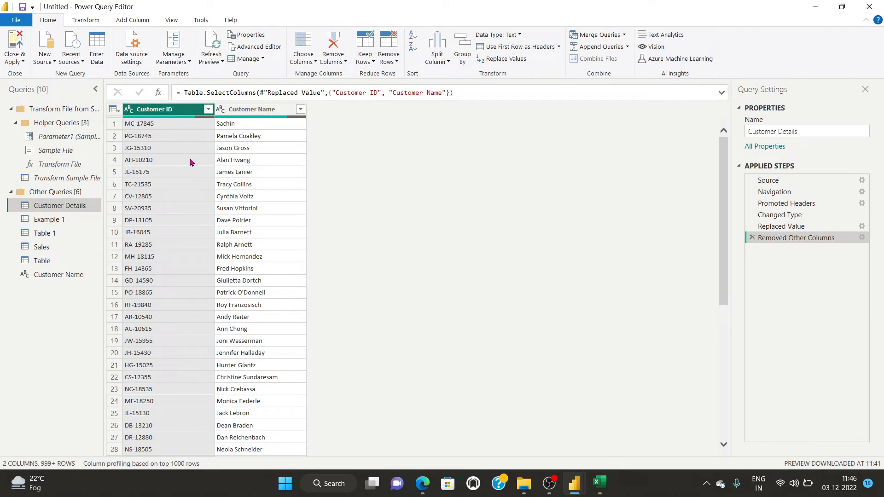
click(303, 63)
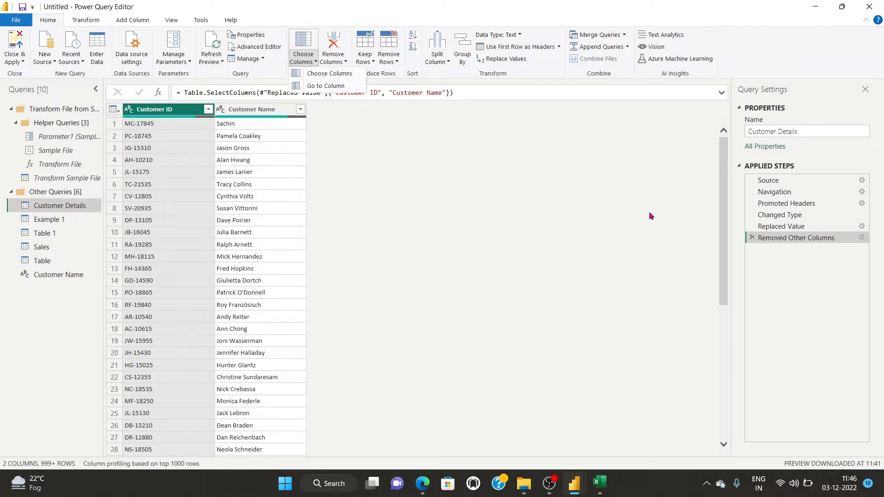
click(750, 238)
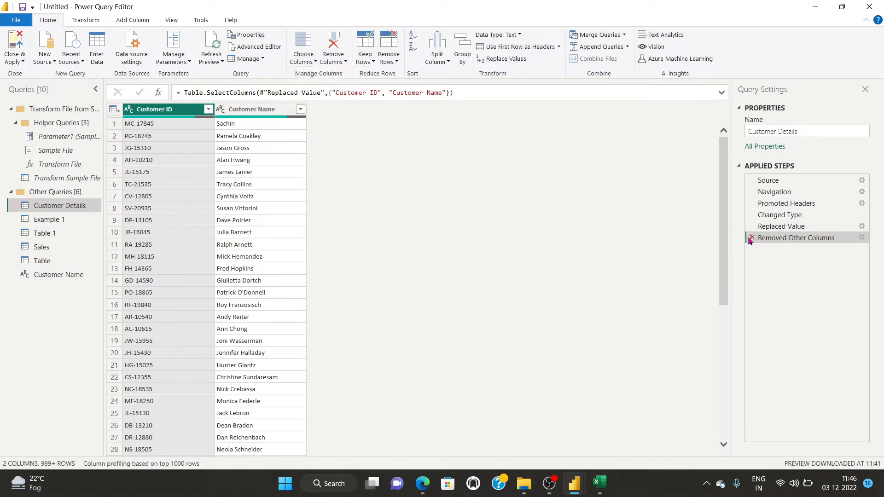
click(752, 238)
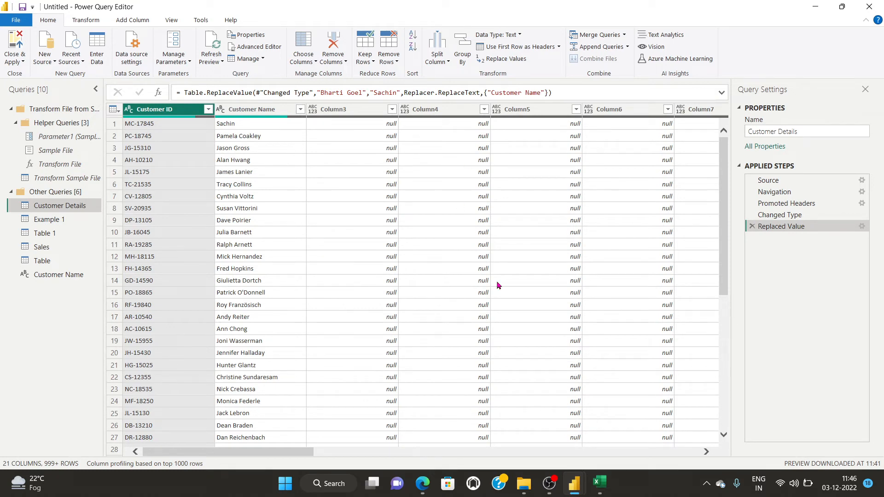
Remove the Customer ID column, then delete that Removed Columns step.
click(332, 63)
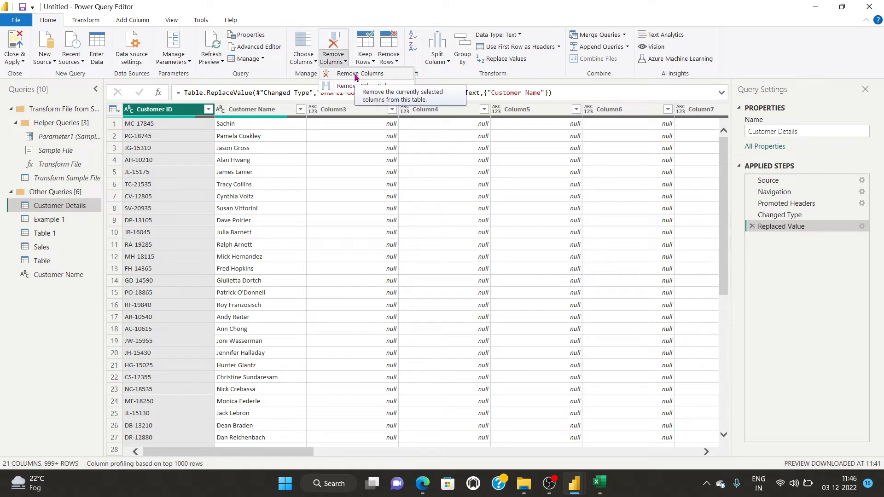
click(355, 74)
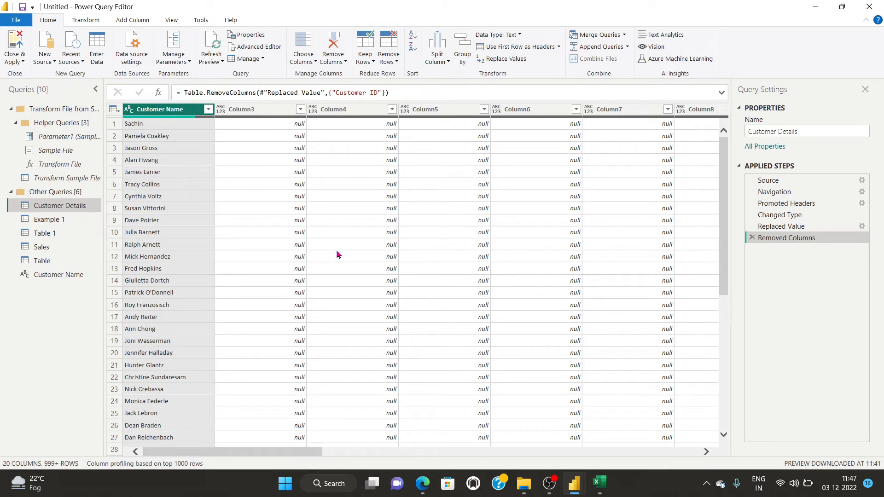
click(751, 237)
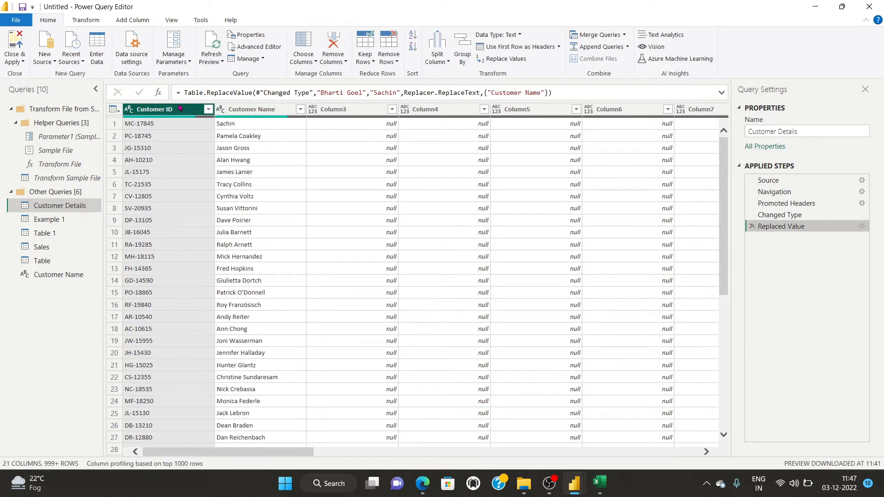
mouse_move(161, 108)
mouse_down()
mouse_move(230, 115)
mouse_move(156, 115)
mouse_up()
Keep only the Customer Name column using Remove Other Columns.
click(275, 110)
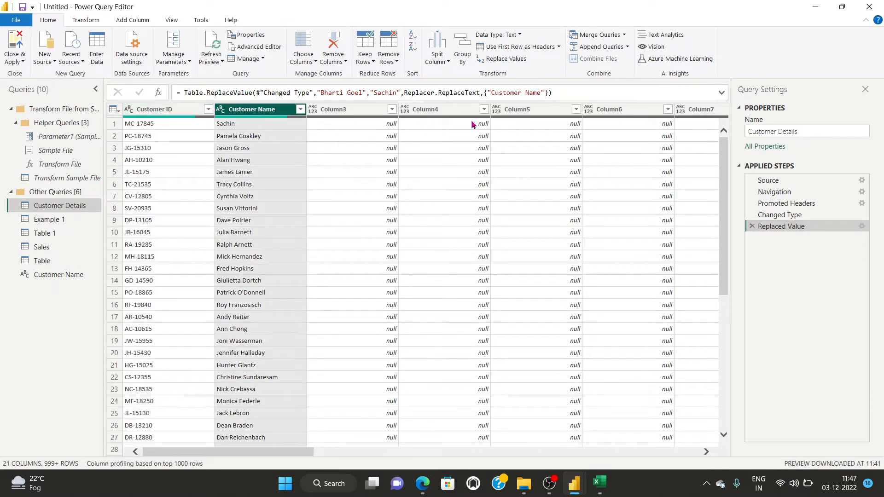
click(389, 61)
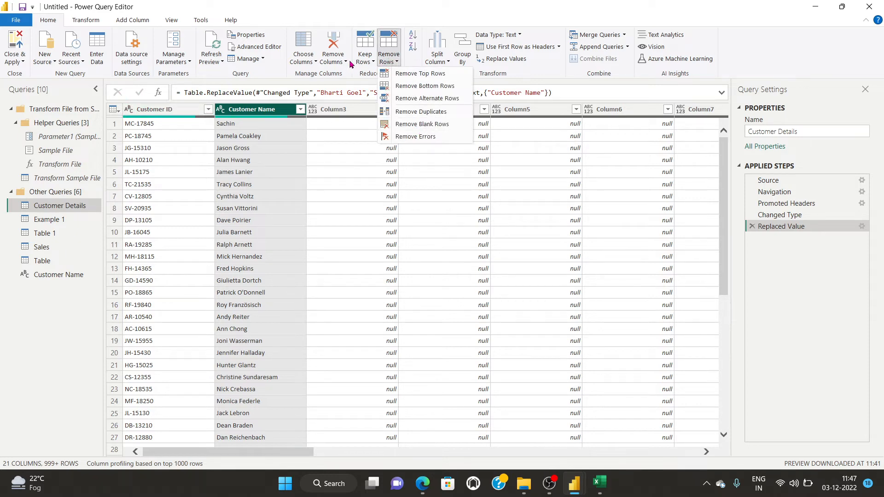
click(333, 61)
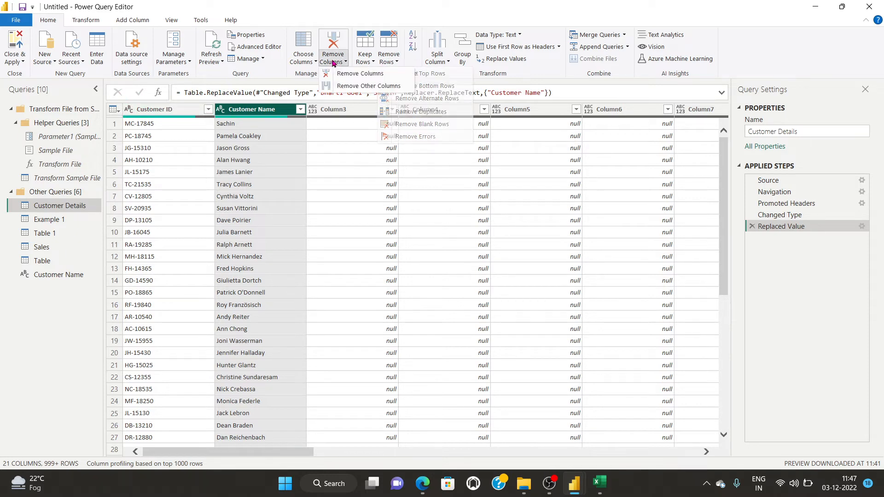
click(348, 85)
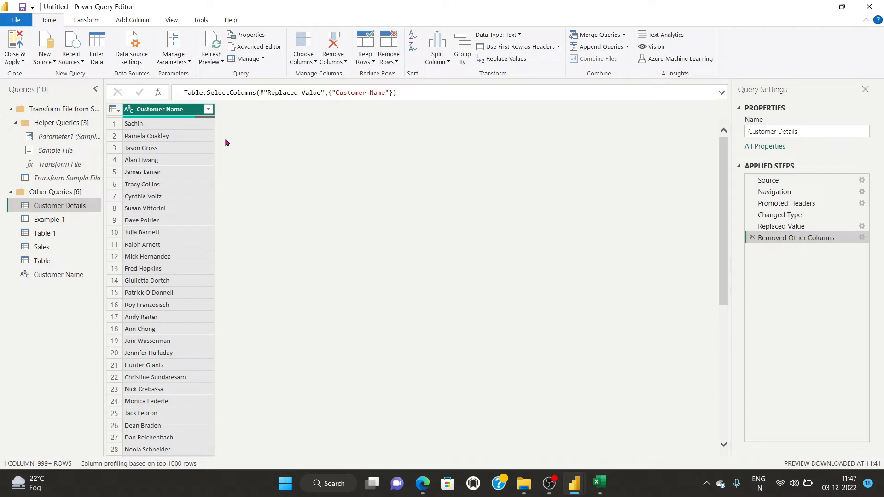
Delete the Removed Other Columns step so all 21 columns return.
click(331, 63)
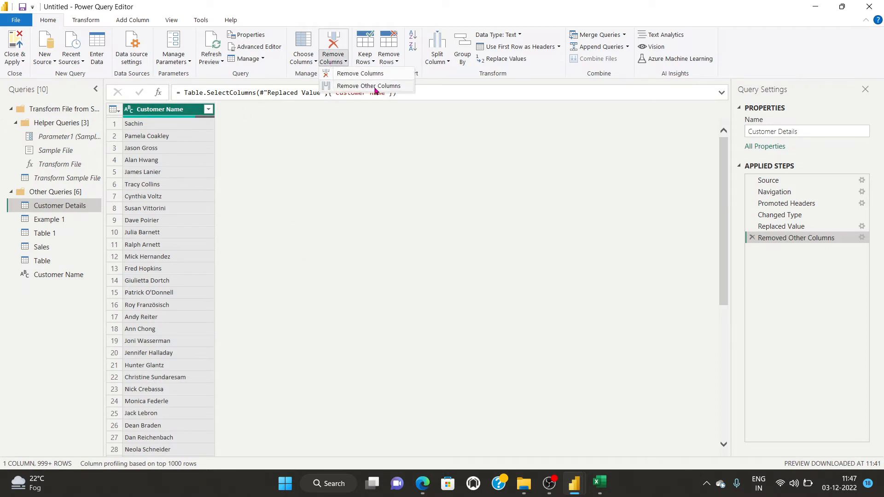
click(352, 158)
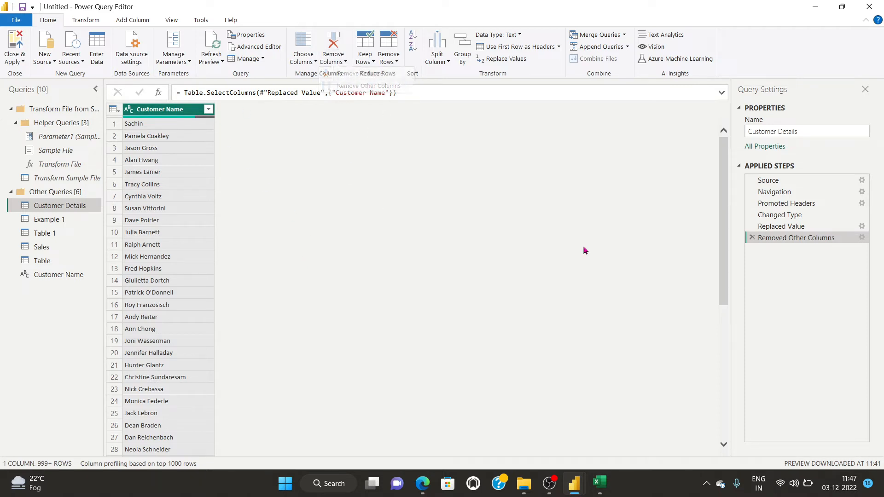
click(752, 237)
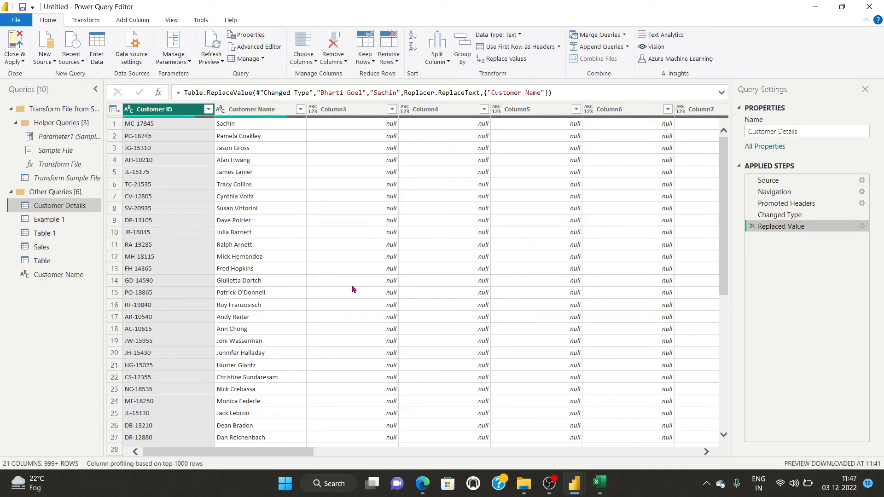
scroll(352, 289, down, 4)
scroll(351, 289, up, 4)
Pause the OBS recording and return to Power Query Editor.
click(549, 484)
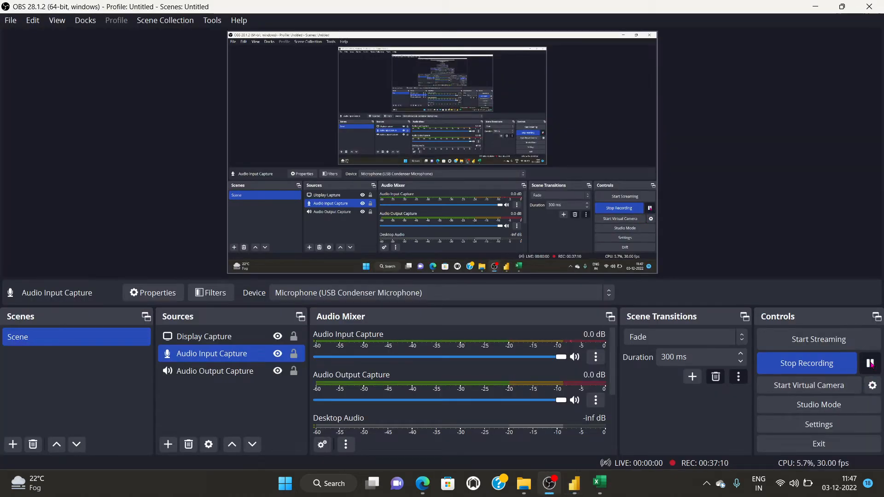
click(870, 364)
mouse_move(574, 483)
click(614, 437)
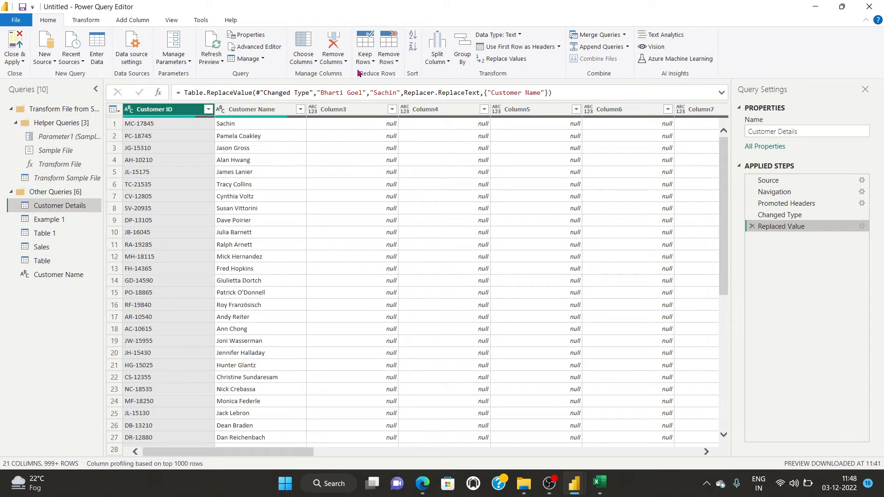
click(368, 61)
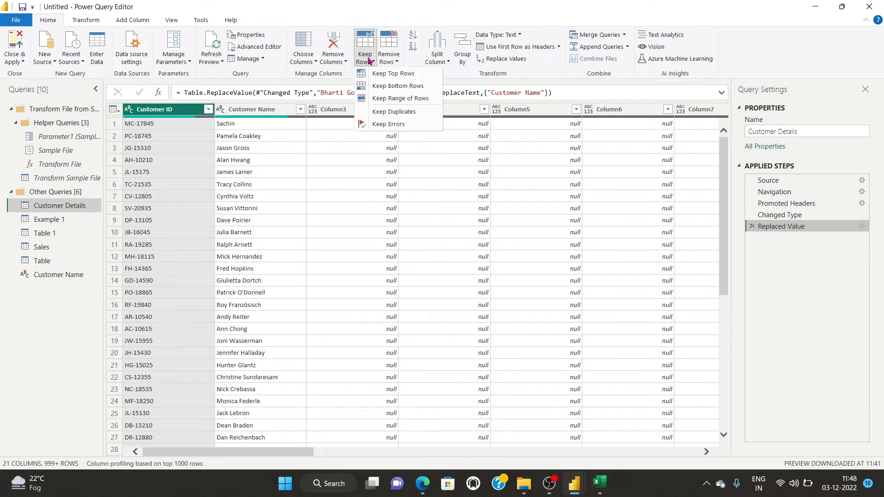
click(401, 75)
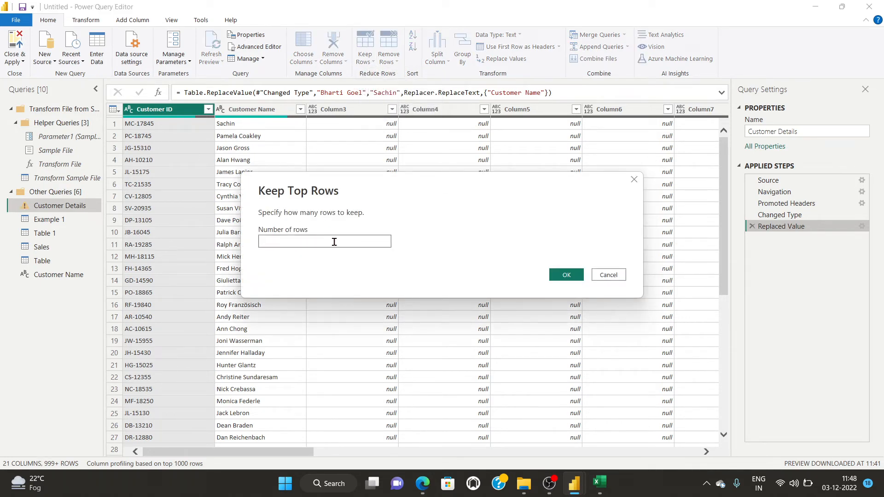
click(566, 275)
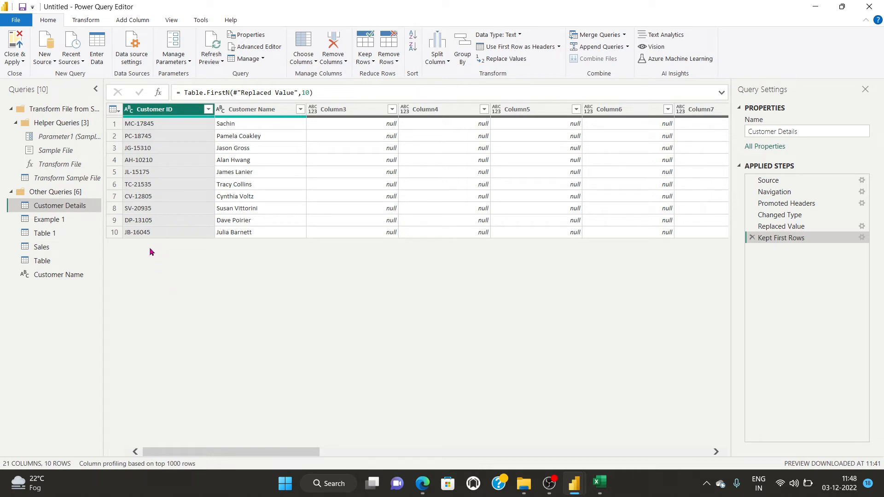
click(752, 238)
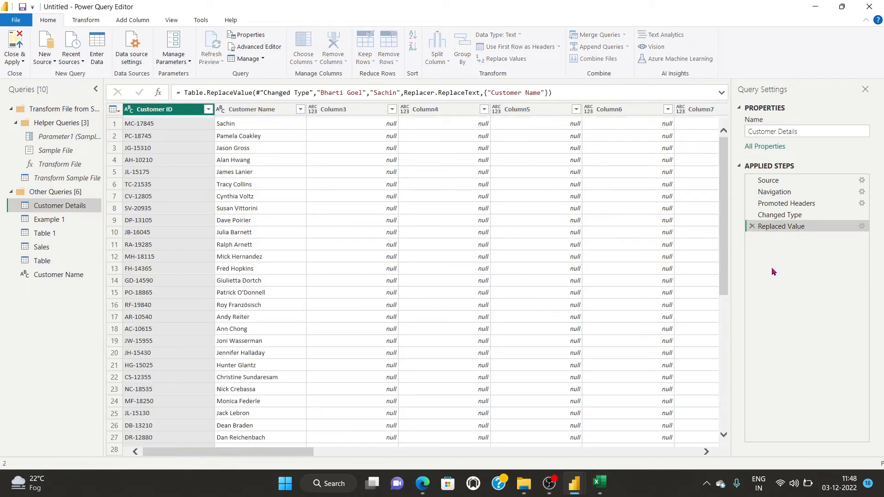
click(365, 58)
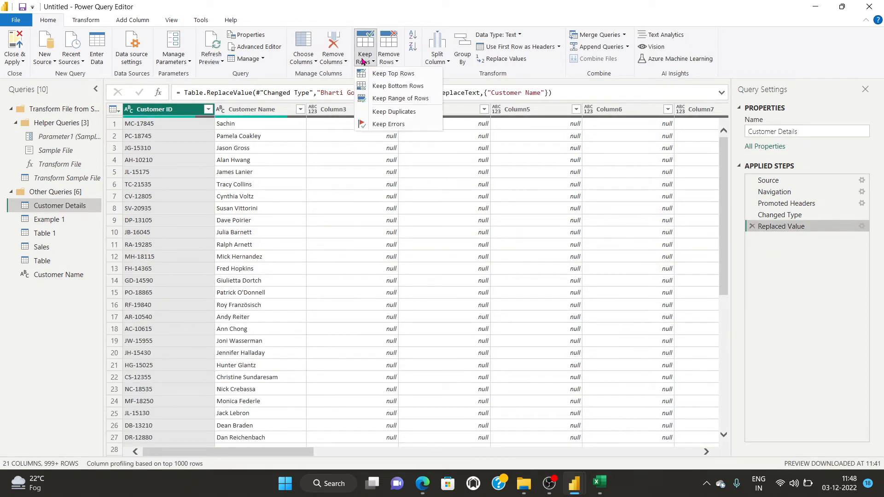
click(394, 86)
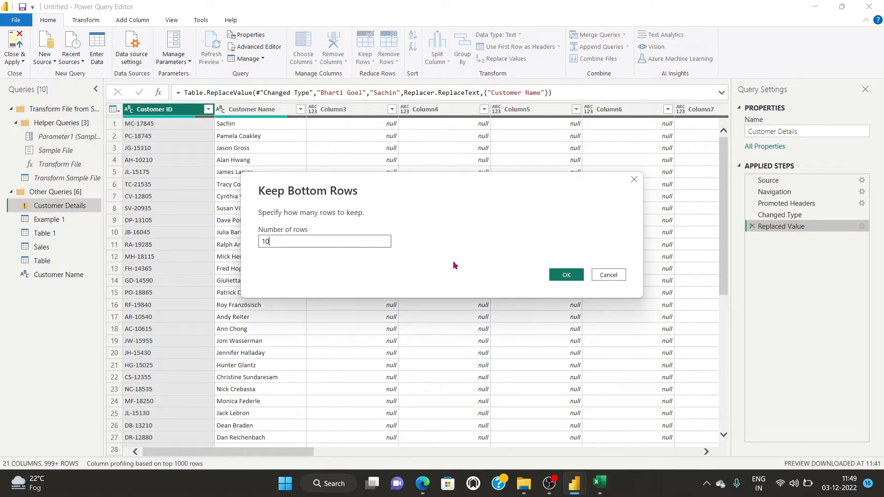
click(558, 274)
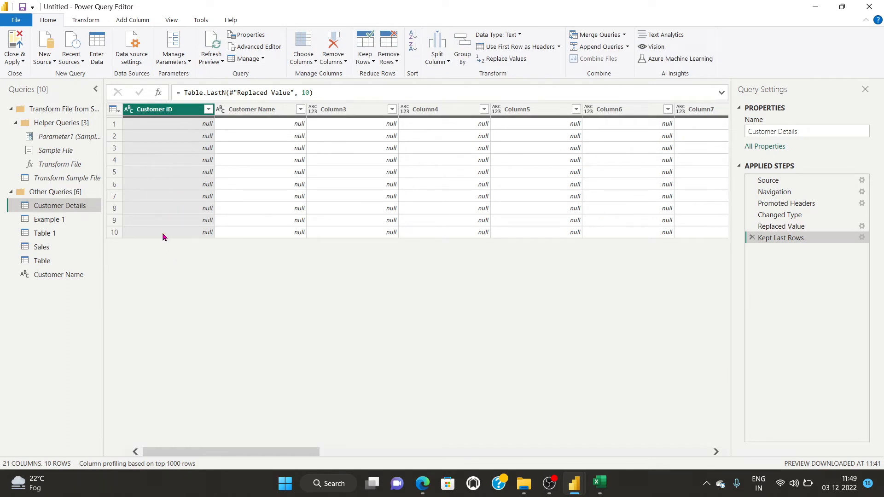
click(752, 238)
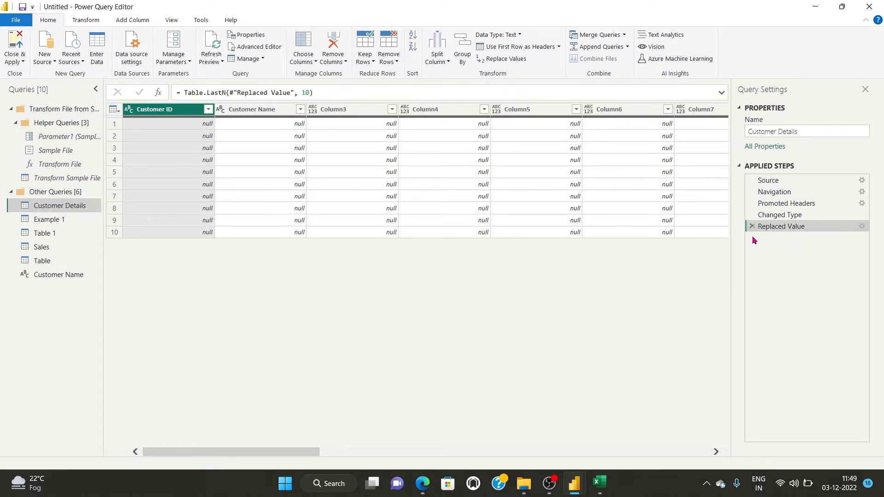
click(365, 58)
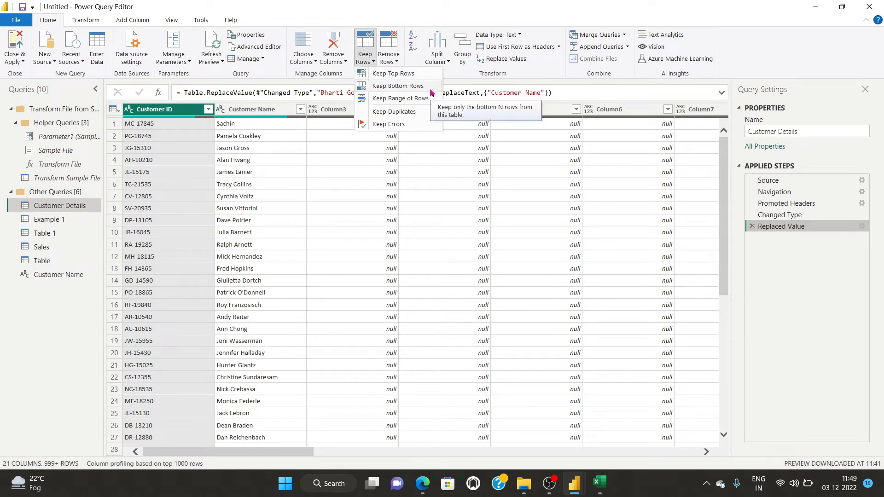
click(394, 99)
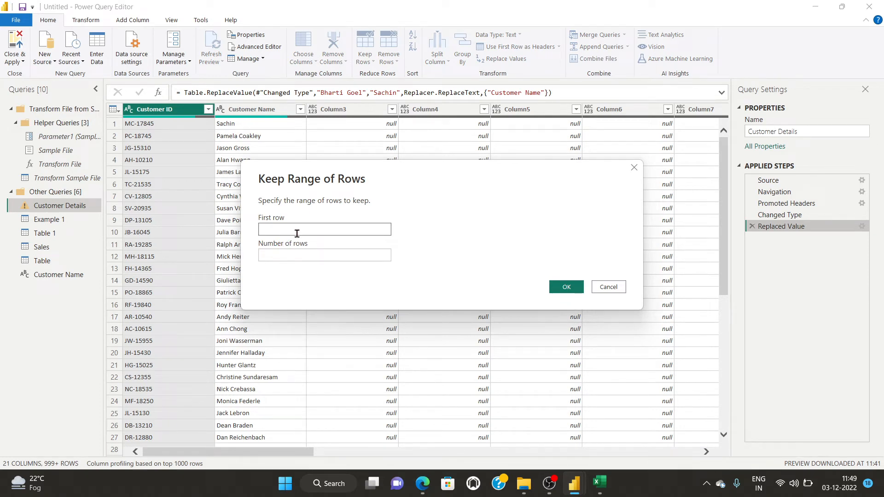
click(291, 256)
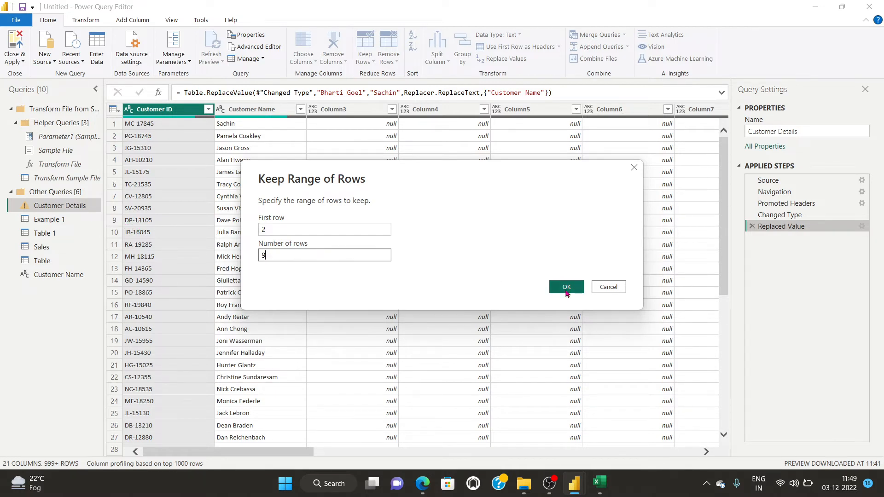
click(566, 287)
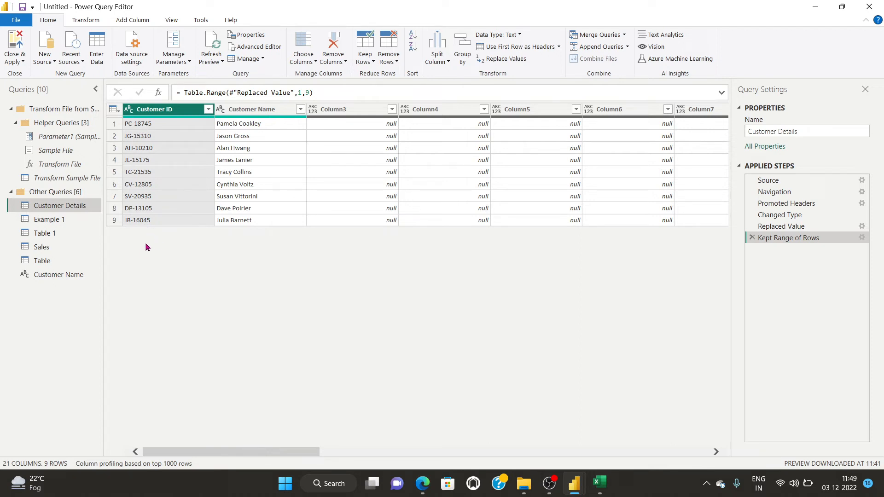
click(752, 238)
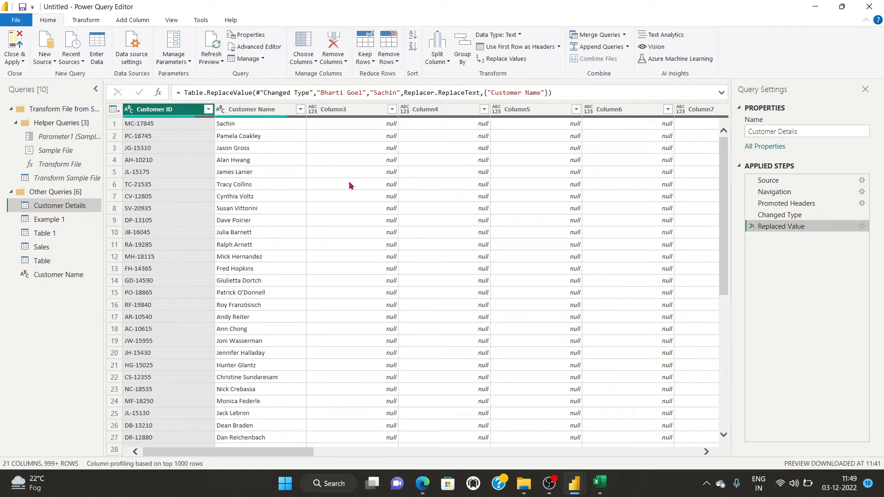
click(371, 62)
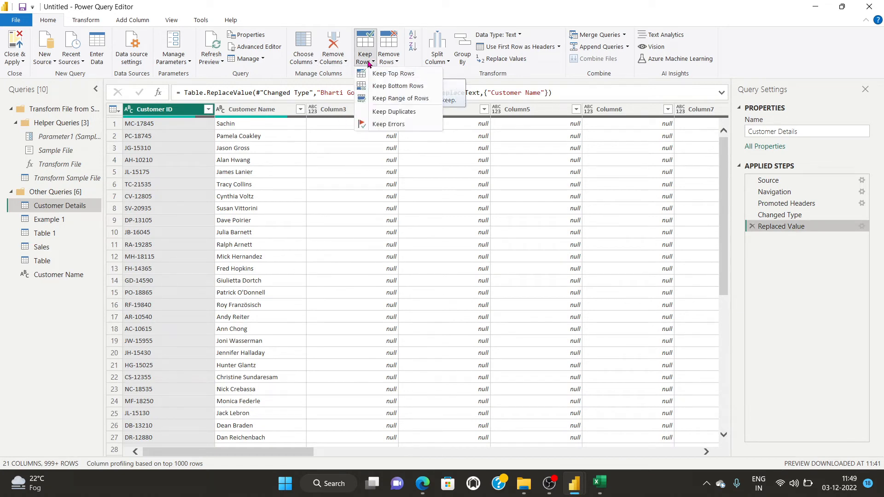
click(393, 113)
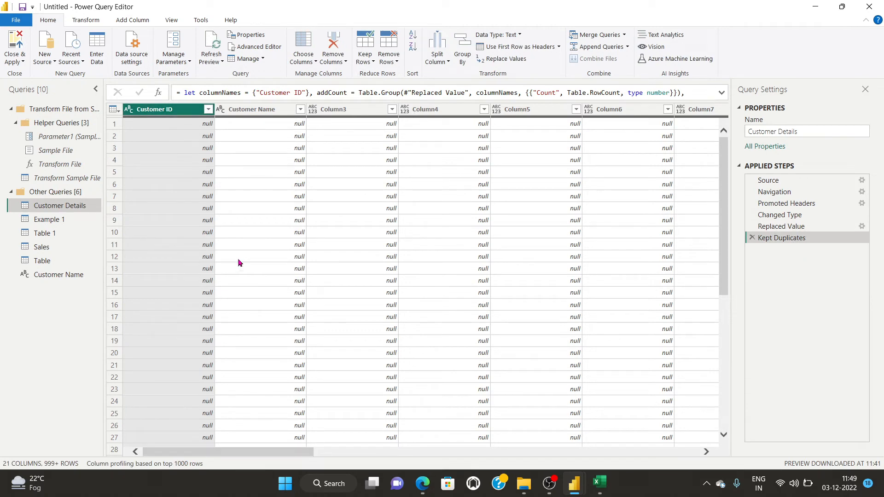
scroll(239, 258, down, 3)
scroll(240, 262, up, 3)
click(752, 238)
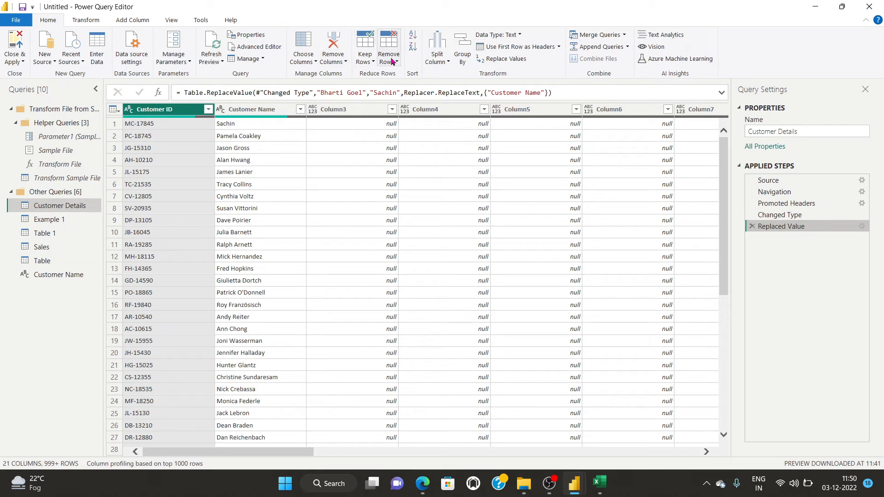
click(364, 58)
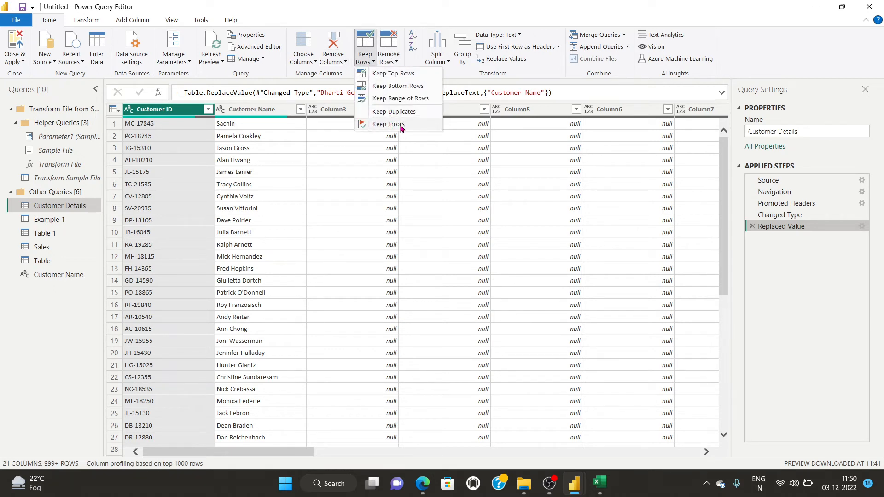
click(392, 63)
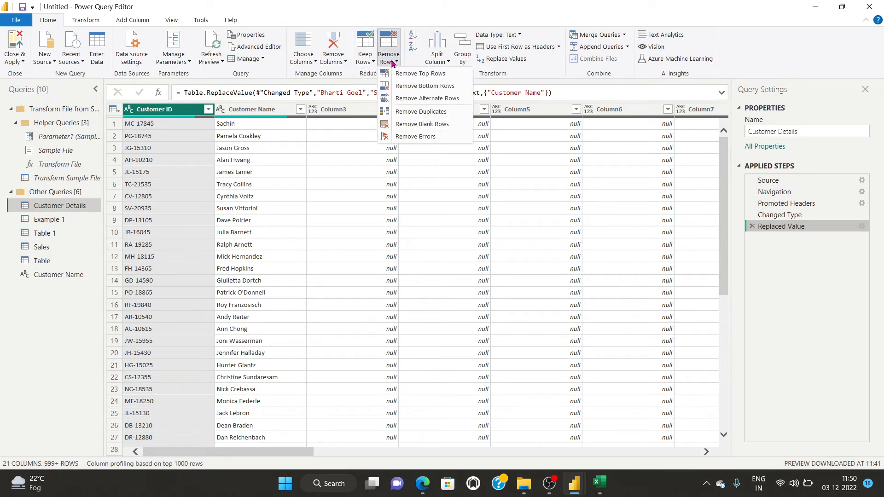
click(435, 75)
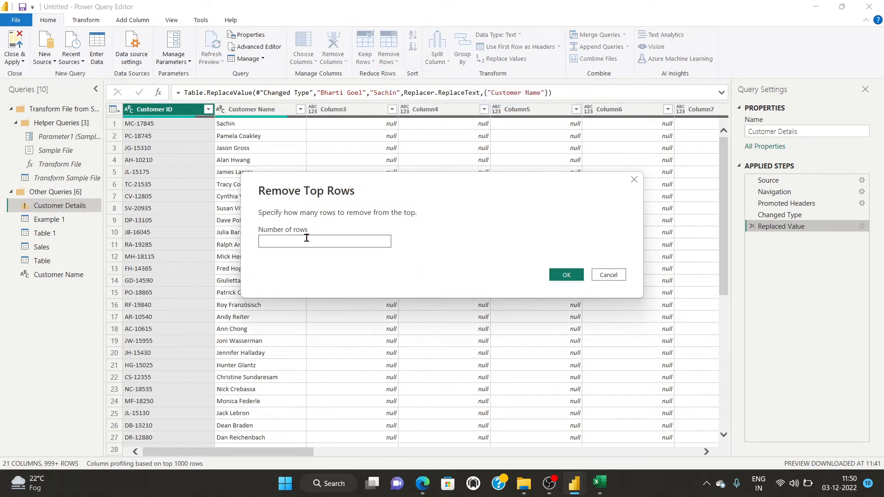
click(607, 275)
click(382, 58)
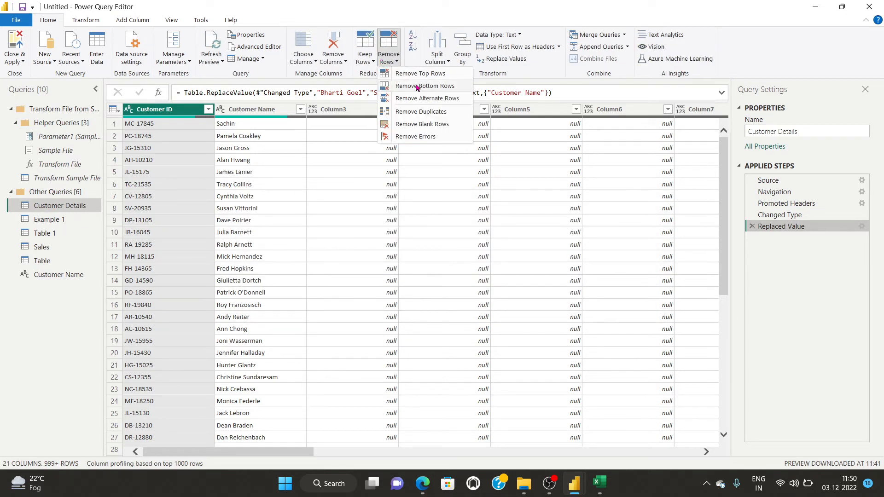
click(452, 102)
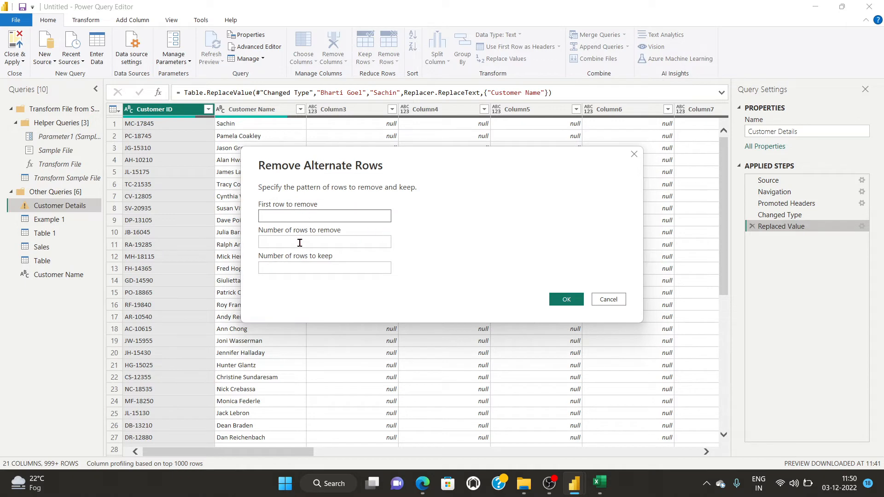
click(607, 300)
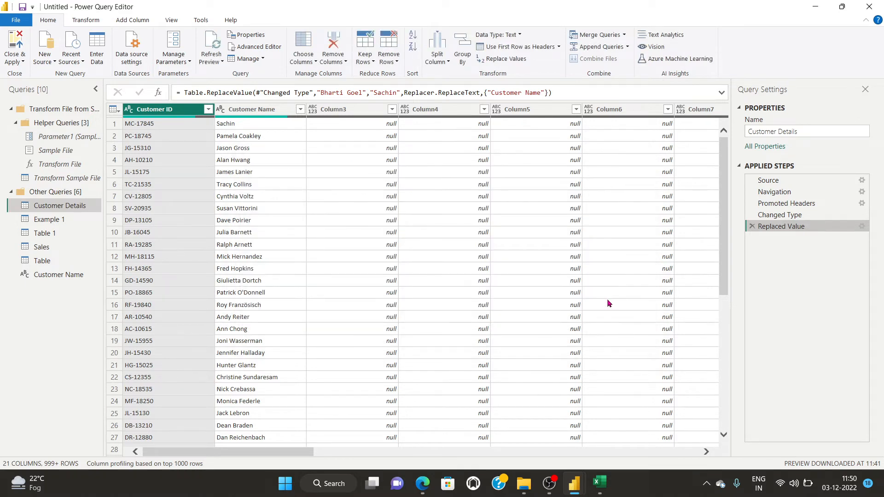
click(391, 60)
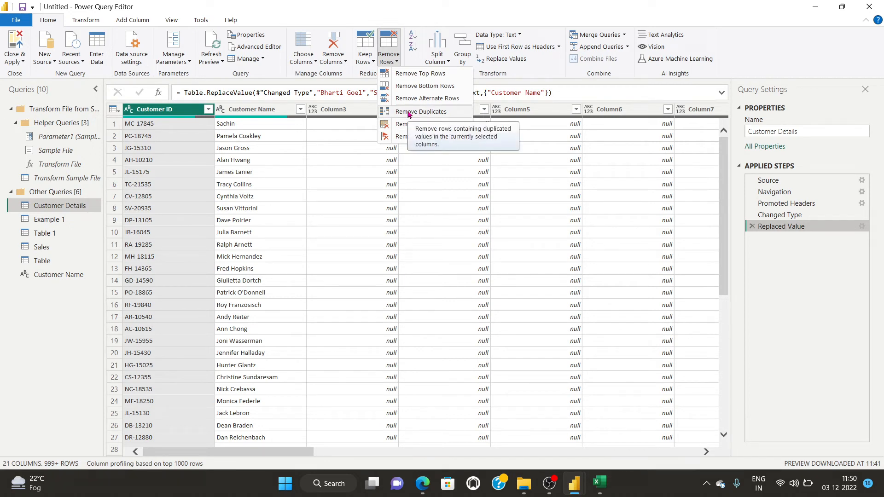
click(336, 187)
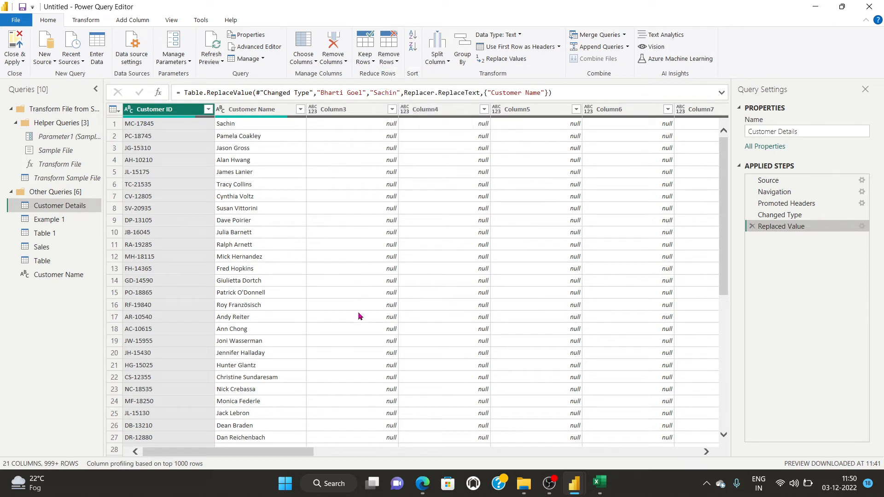
click(390, 59)
scroll(143, 343, down, 5)
scroll(143, 343, down, 20)
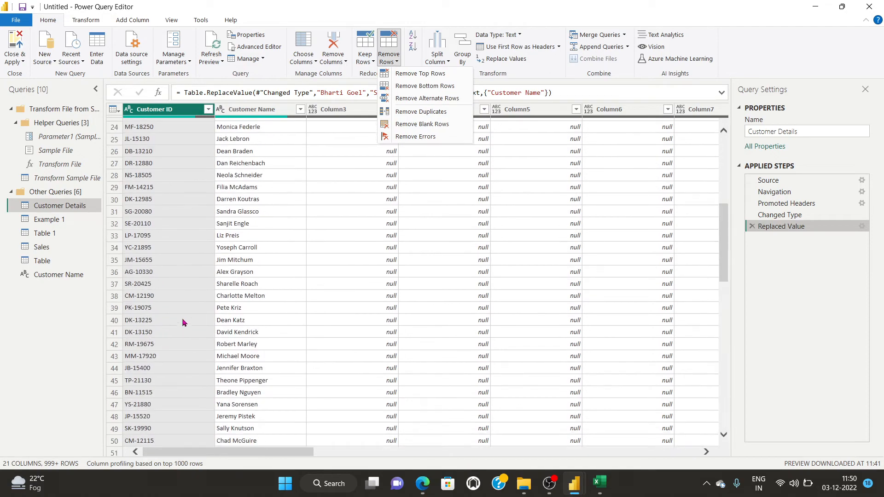
scroll(183, 322, down, 20)
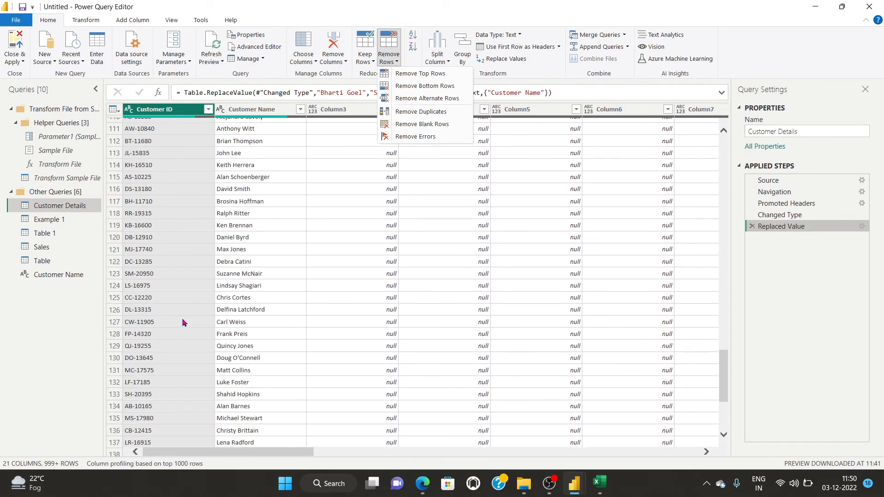
scroll(183, 322, down, 20)
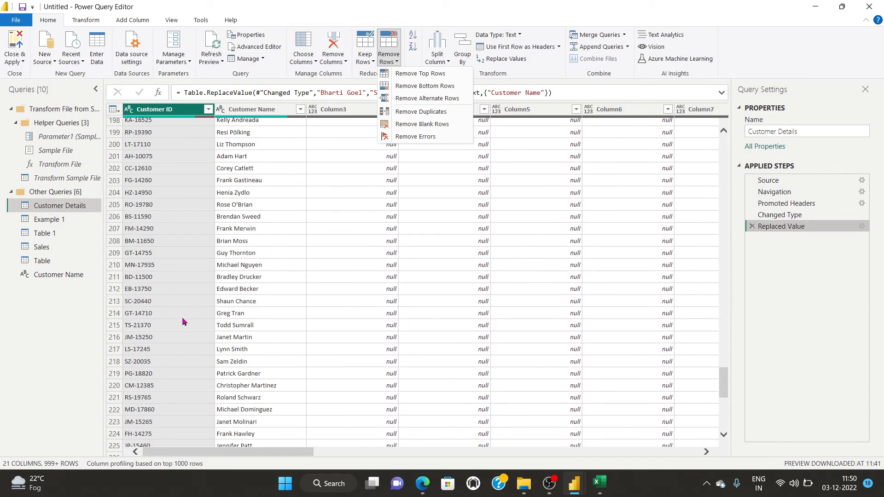
scroll(183, 322, down, 20)
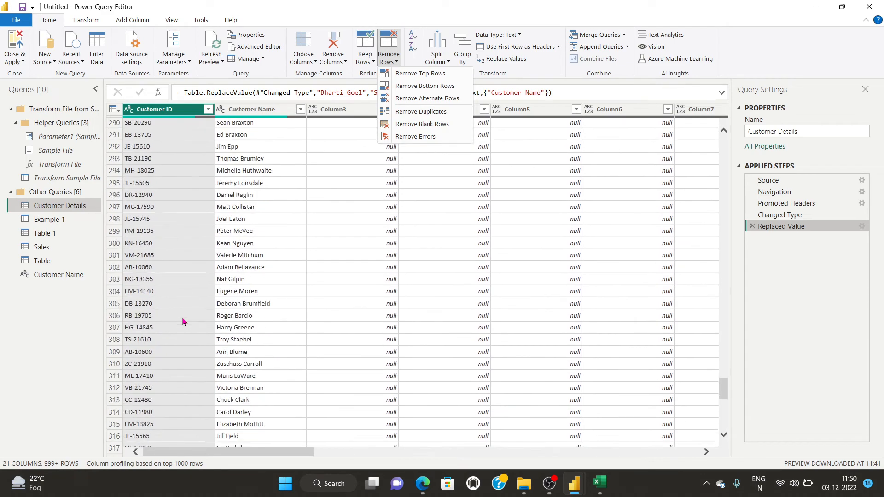
scroll(182, 322, down, 20)
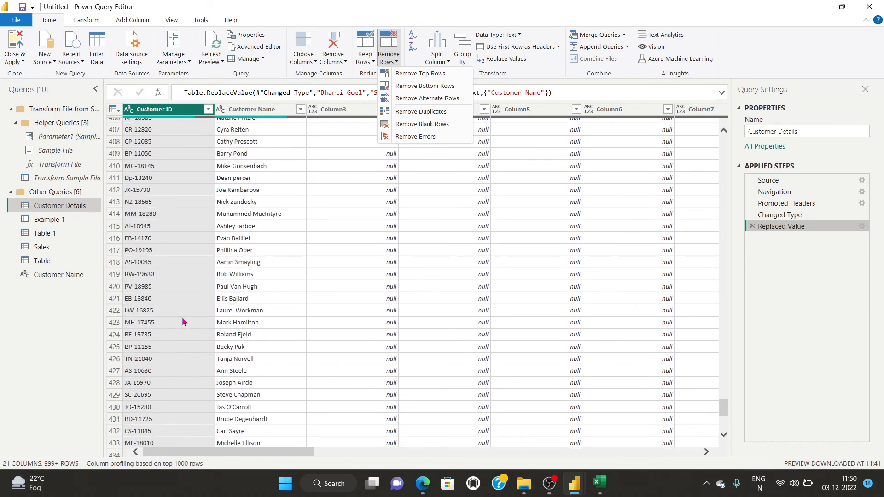
scroll(182, 322, down, 20)
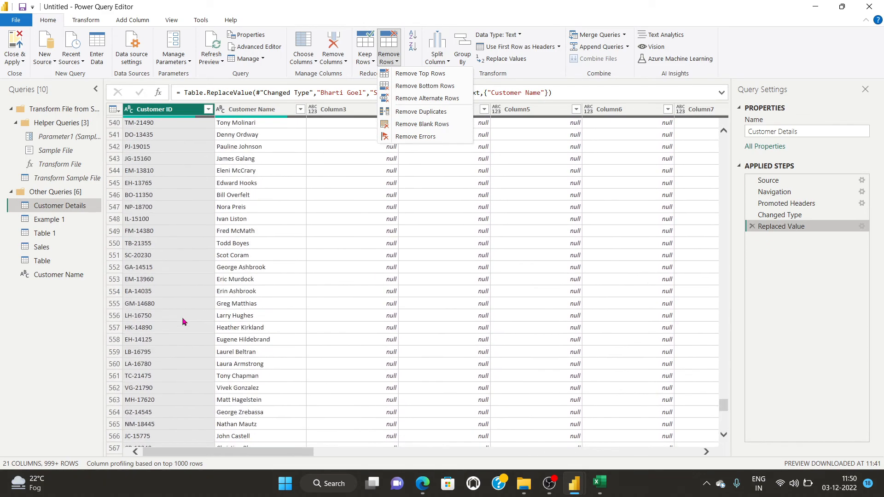
scroll(183, 322, down, 20)
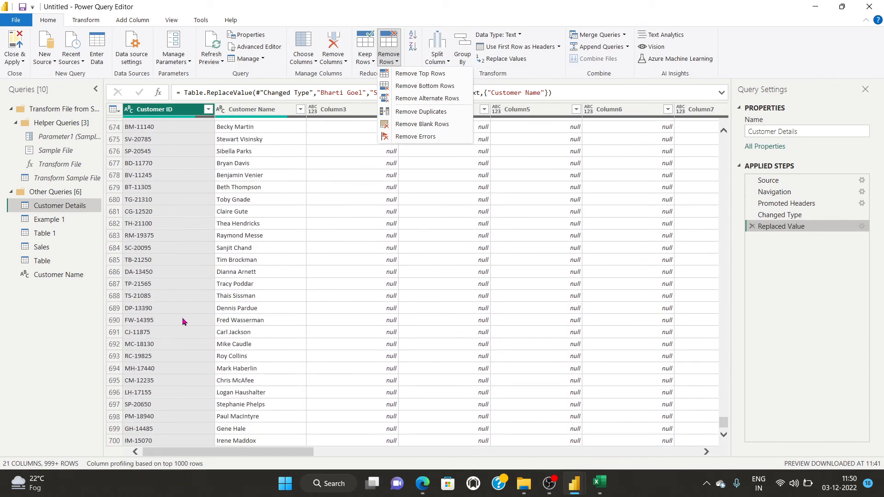
scroll(183, 322, down, 7)
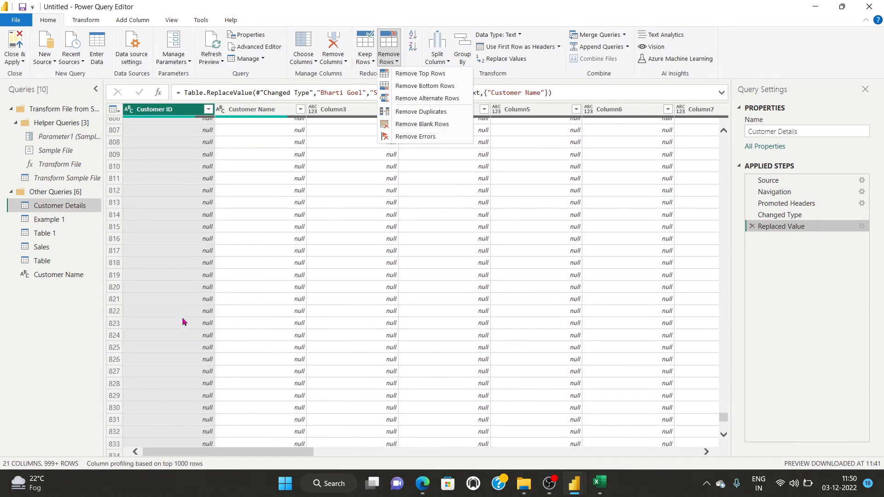
scroll(181, 320, up, 6)
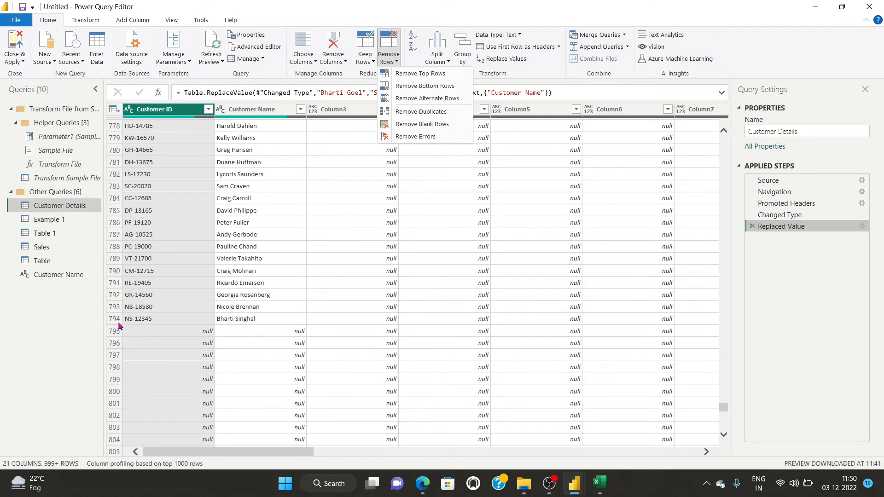
click(427, 112)
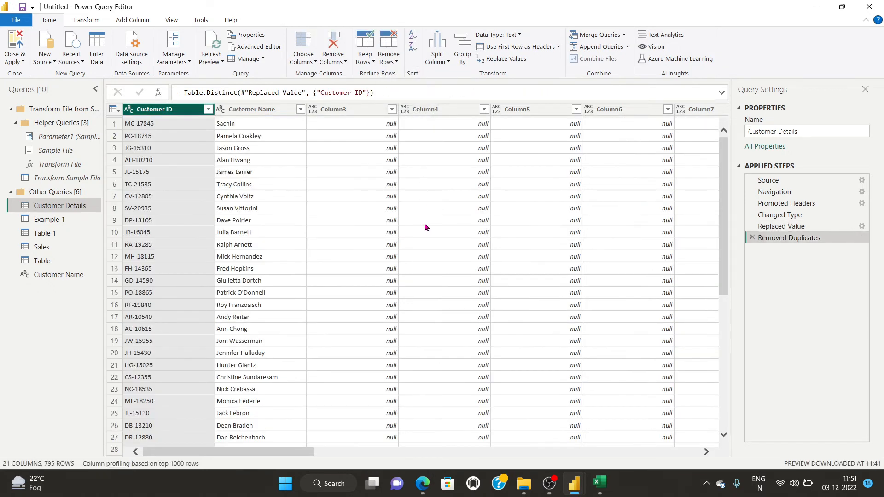
drag(722, 233, 725, 447)
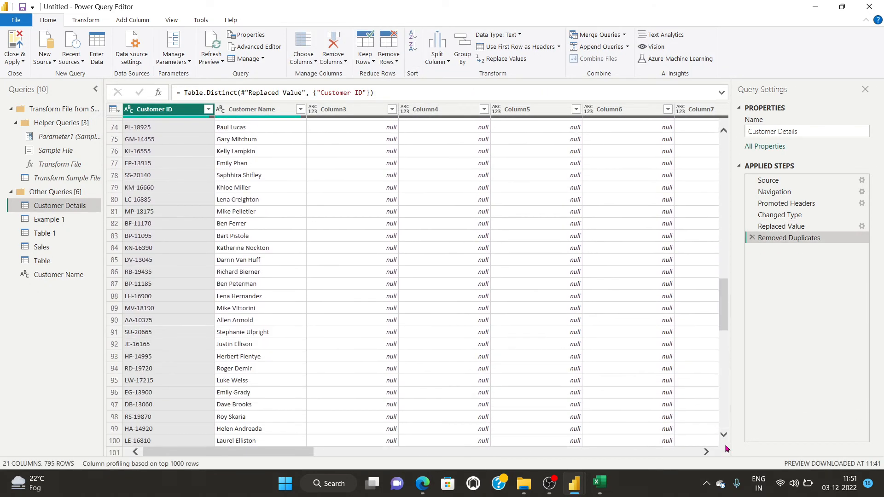
drag(721, 309, 723, 408)
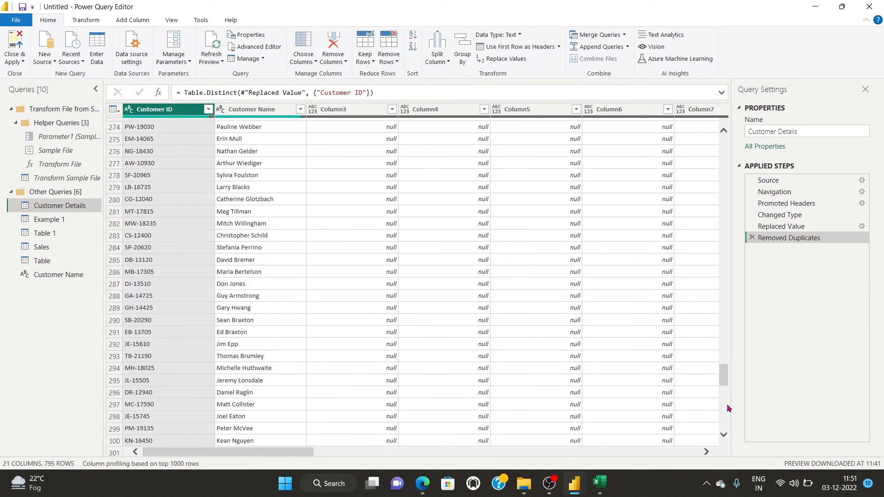
drag(724, 373, 727, 431)
drag(723, 394, 723, 437)
drag(723, 396, 723, 422)
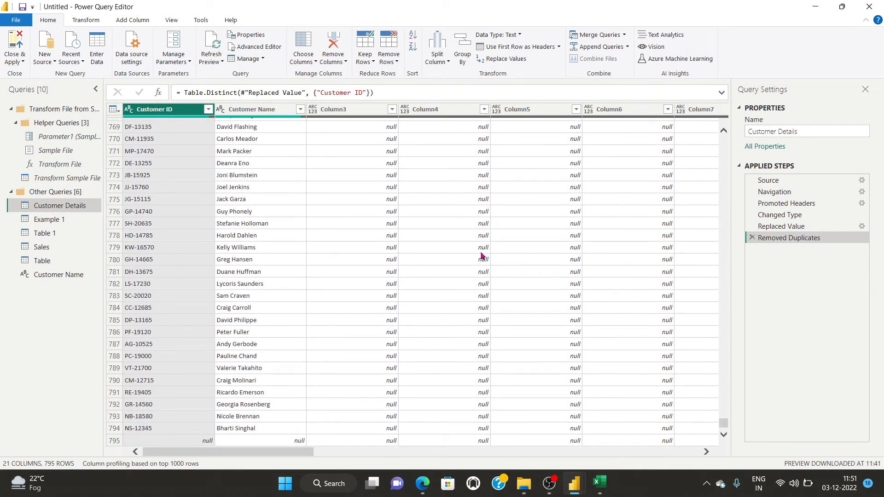
click(751, 238)
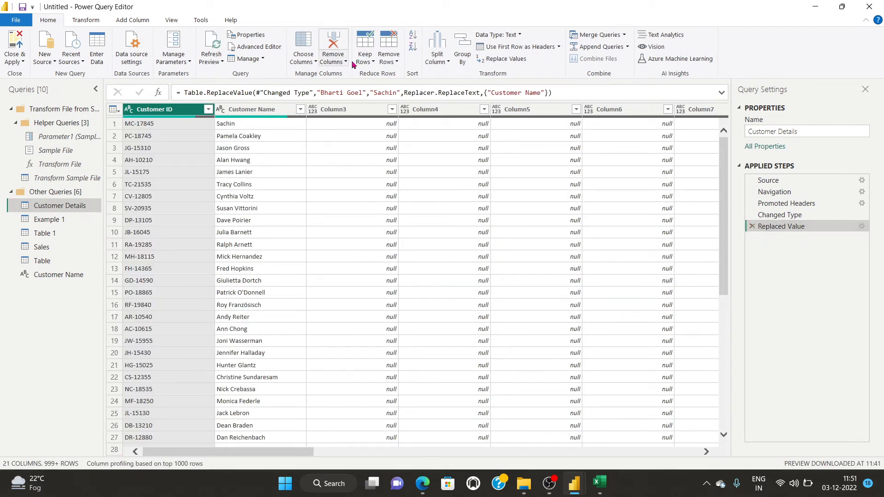
click(388, 61)
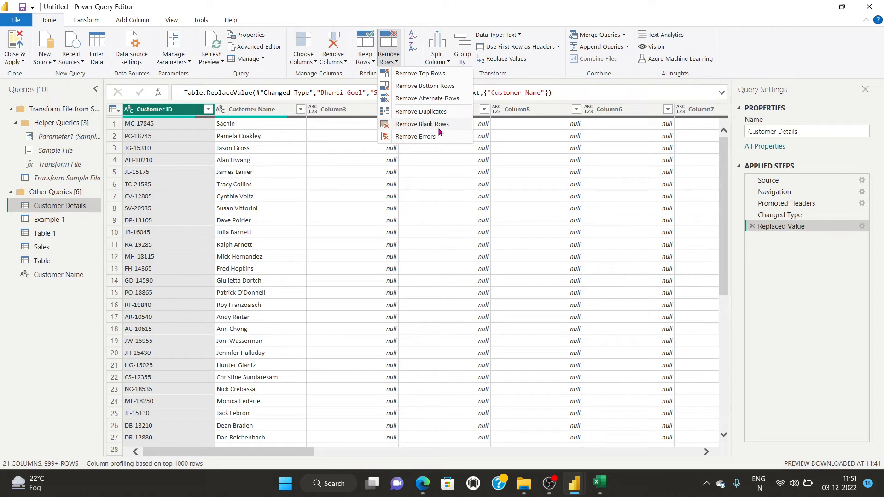
click(822, 304)
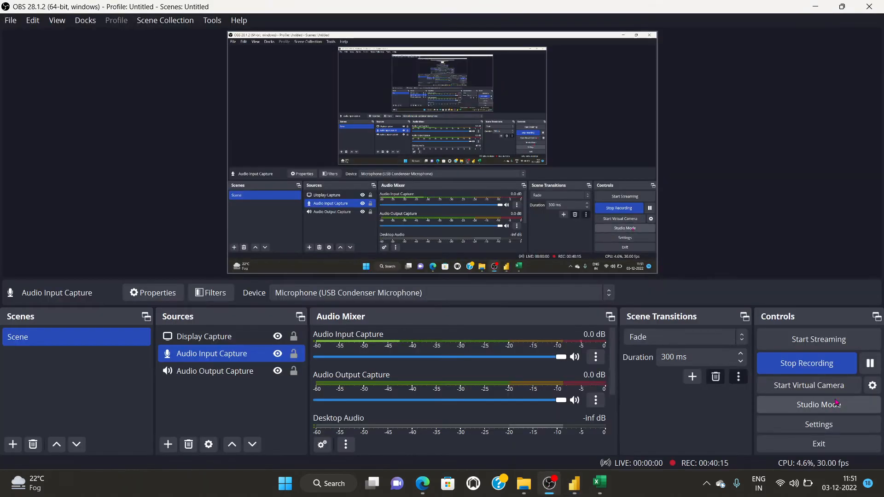
mouse_move(574, 483)
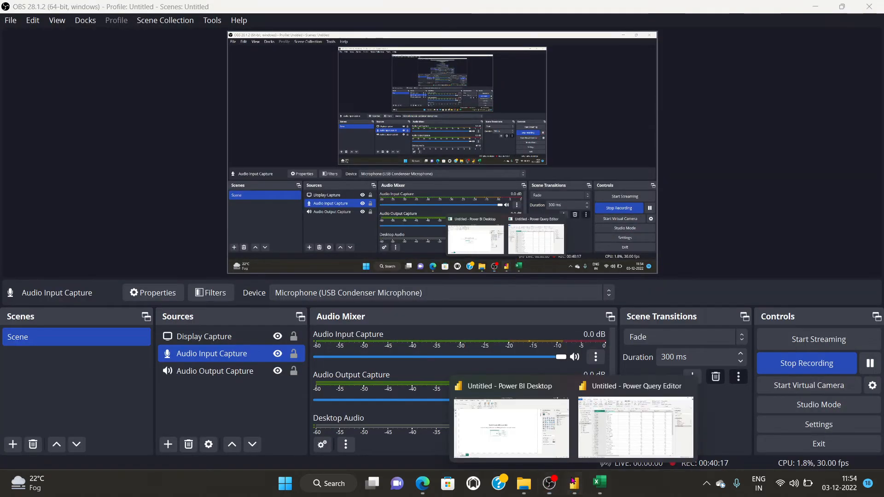
click(628, 426)
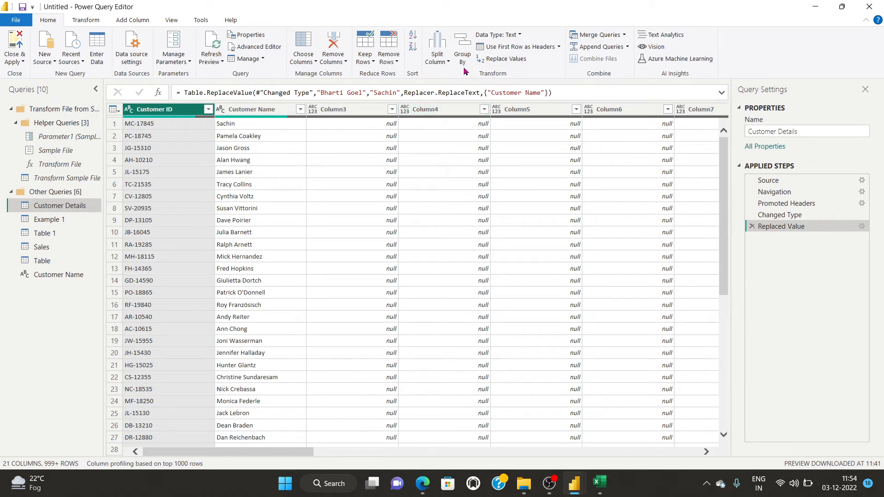
click(436, 61)
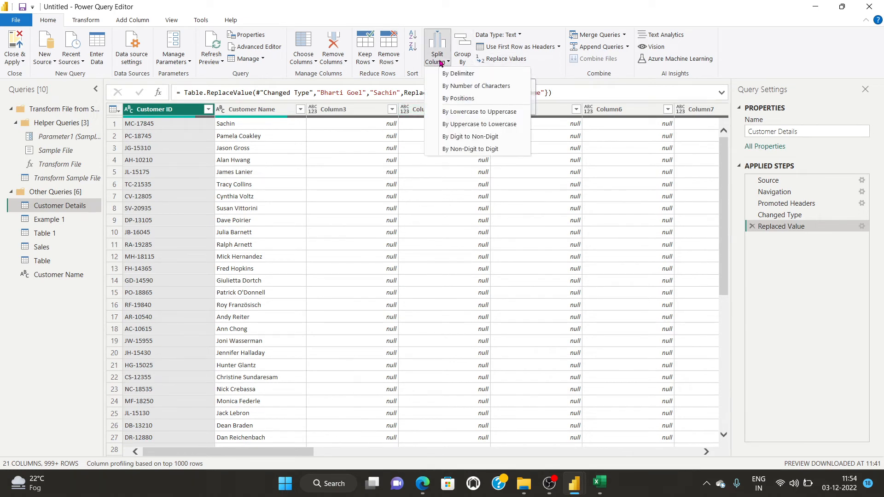
click(477, 75)
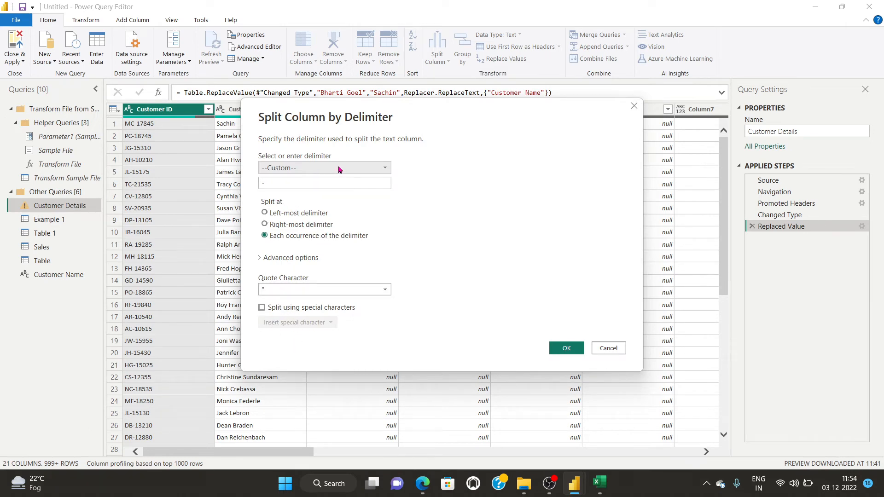
click(271, 187)
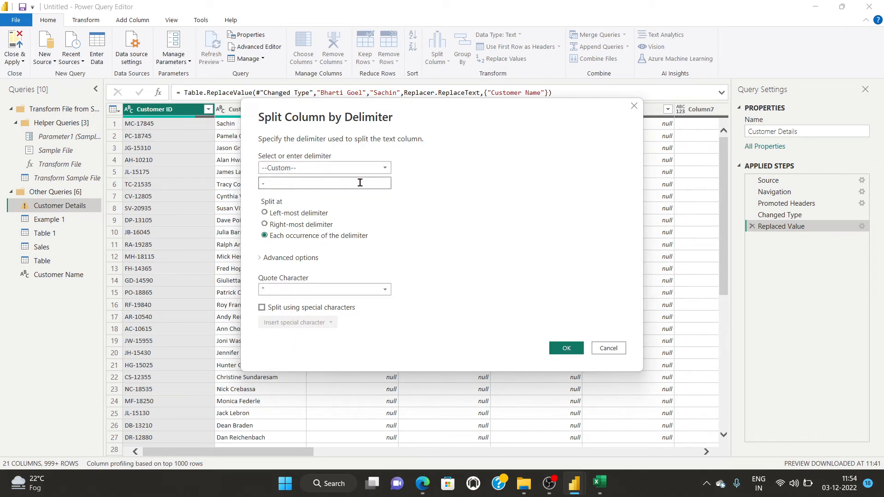
click(566, 348)
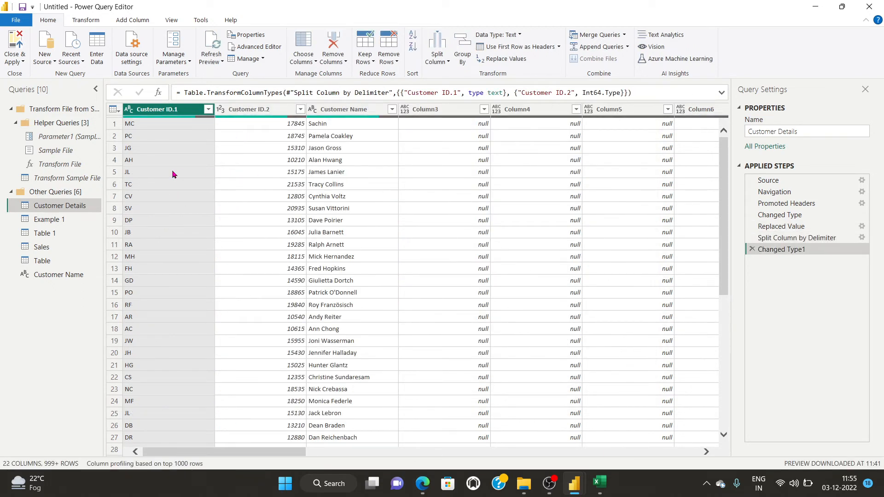
click(752, 250)
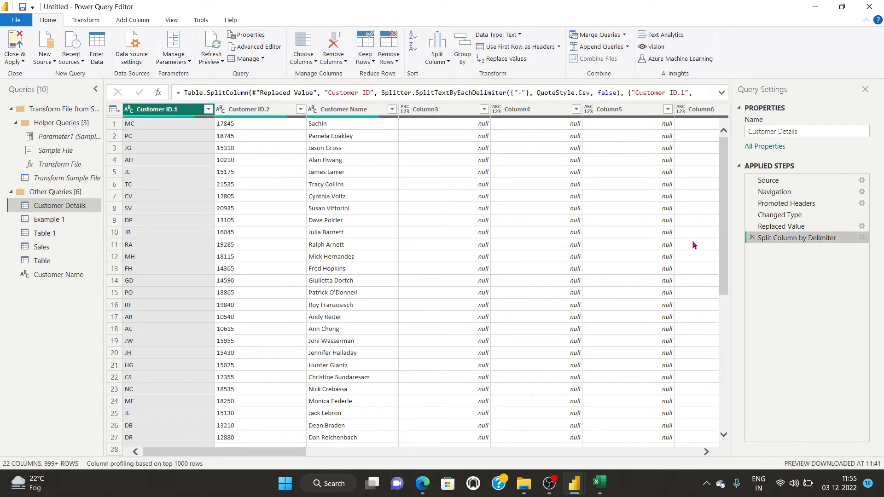
click(752, 237)
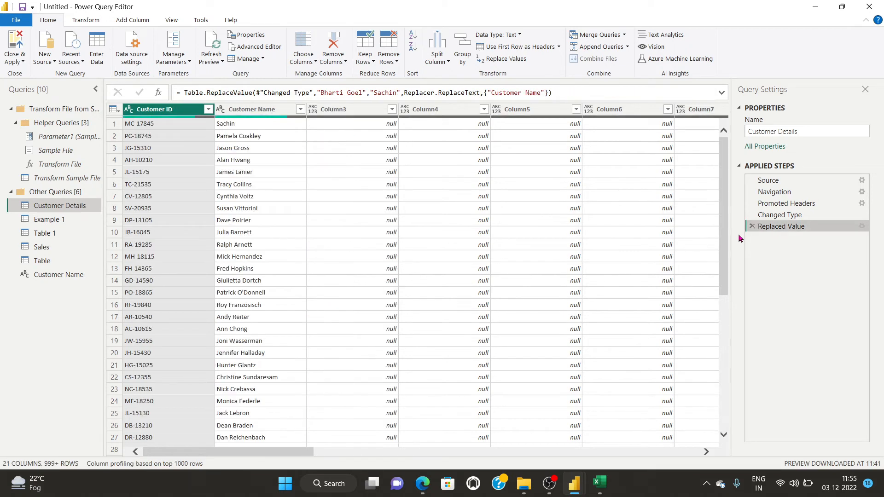
Split Customer ID by position every 3 characters, then delete the Changed Type1 step.
click(440, 58)
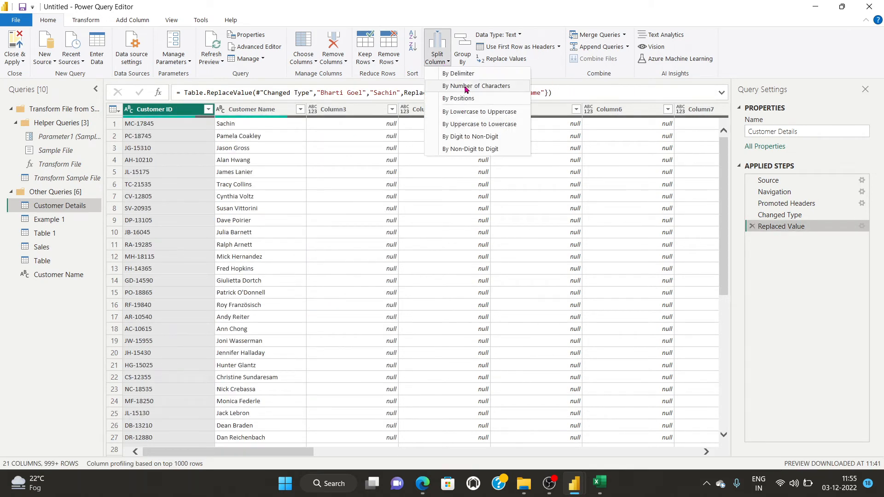
click(465, 87)
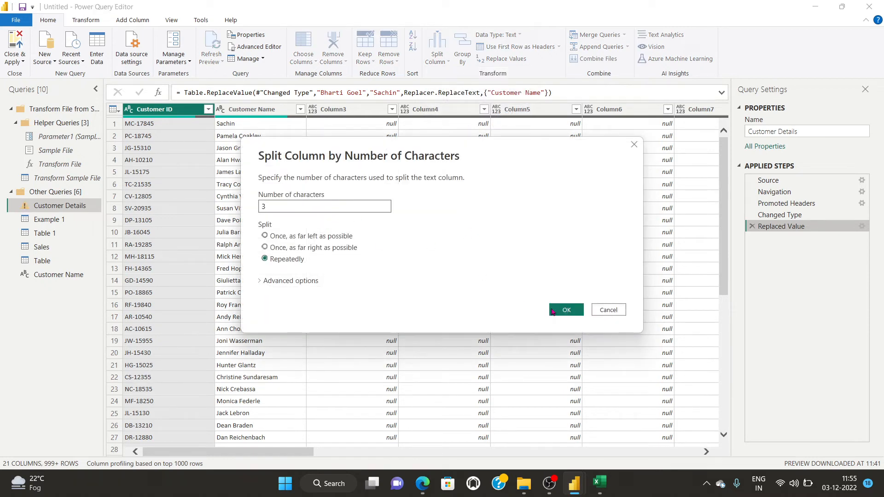
click(566, 310)
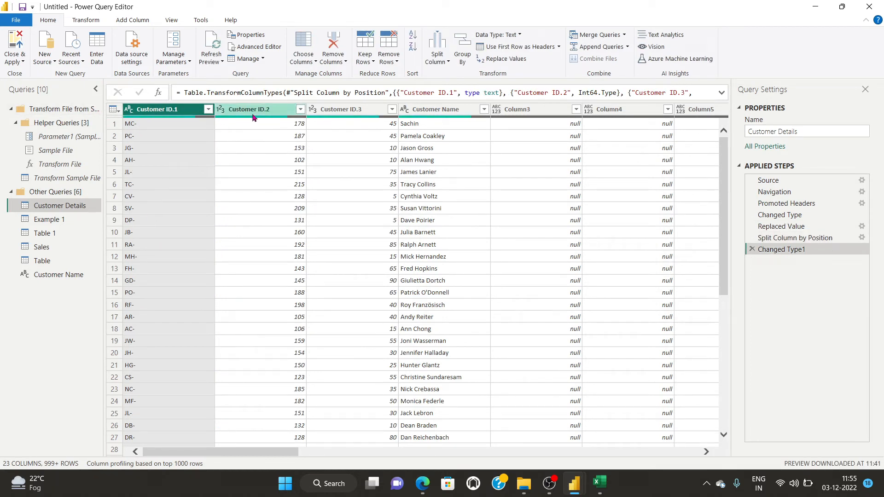
scroll(270, 310, down, 4)
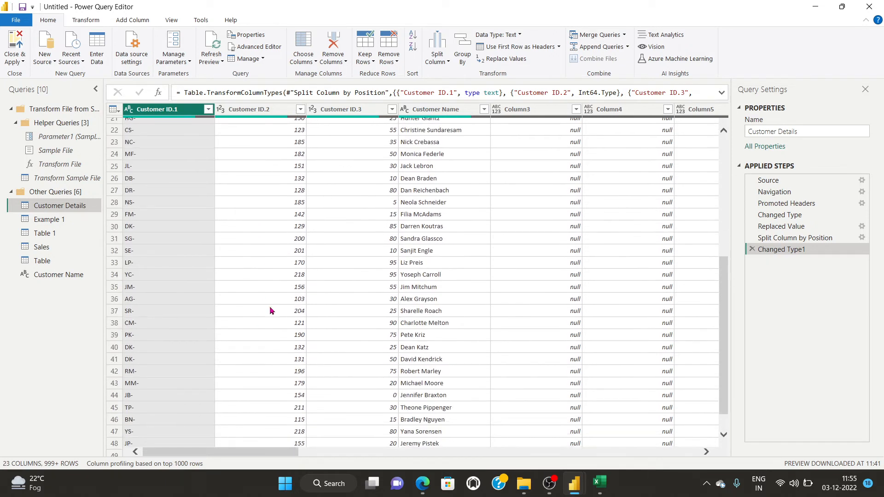
scroll(270, 310, up, 4)
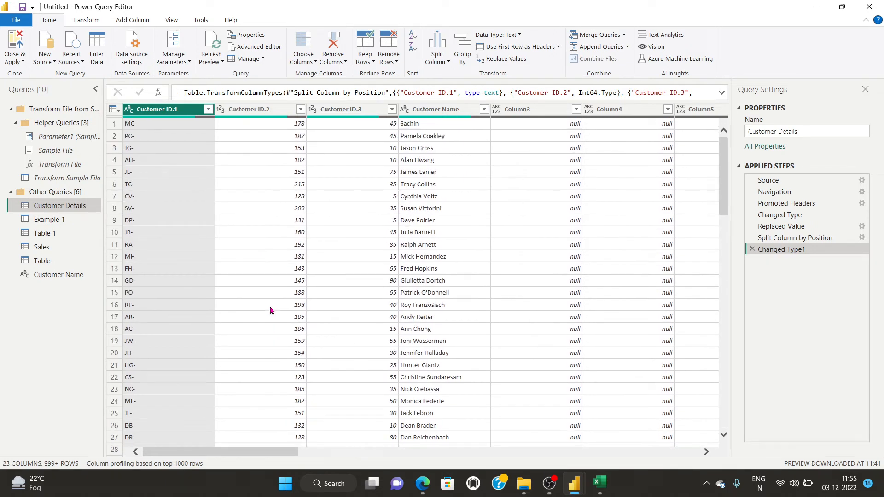
click(752, 250)
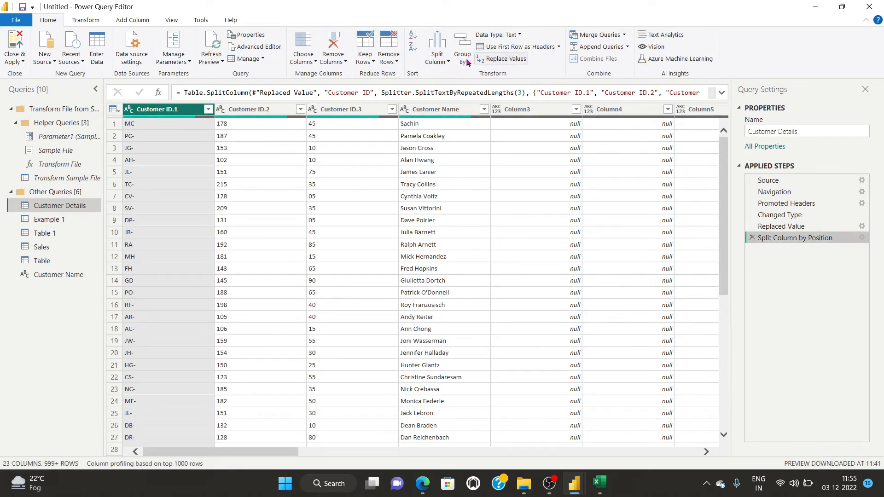
Split again every 5 characters, then delete the type change and both position-split steps.
click(437, 62)
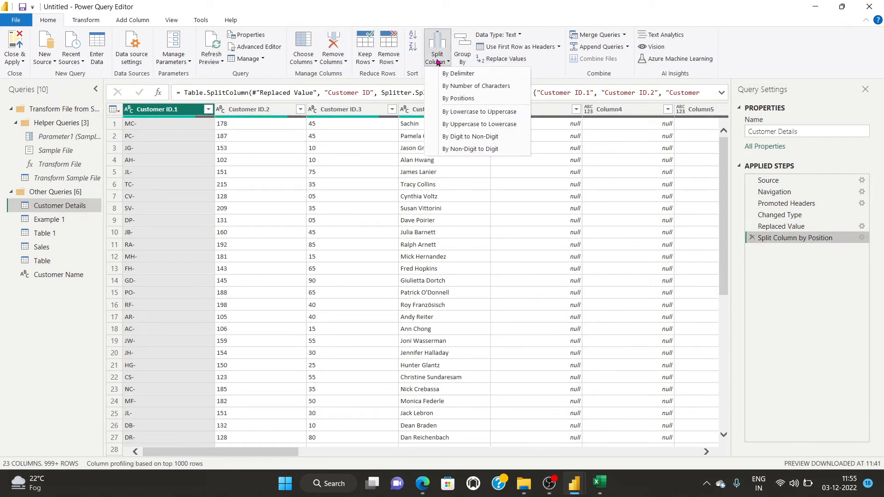
click(461, 89)
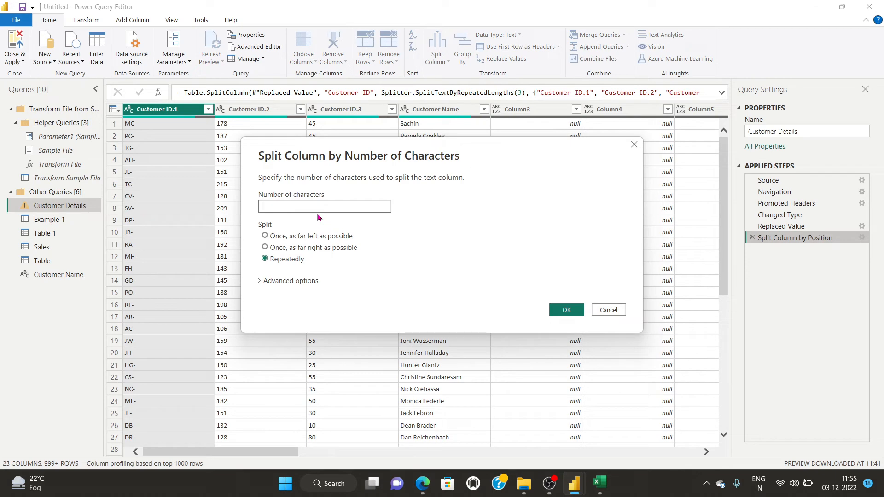
text(5)
click(564, 310)
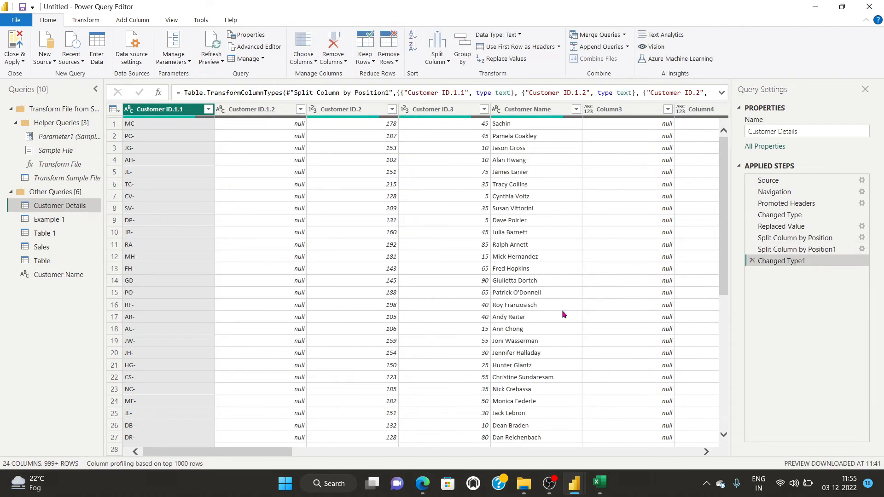
click(751, 261)
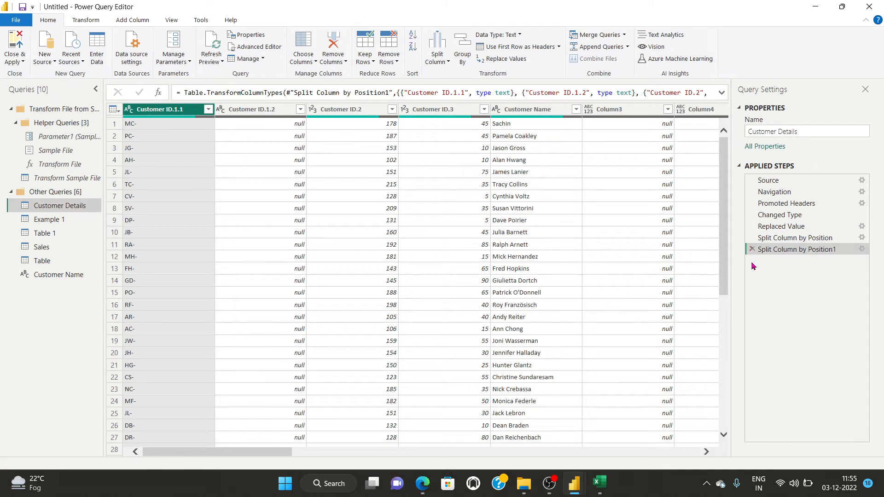
click(752, 250)
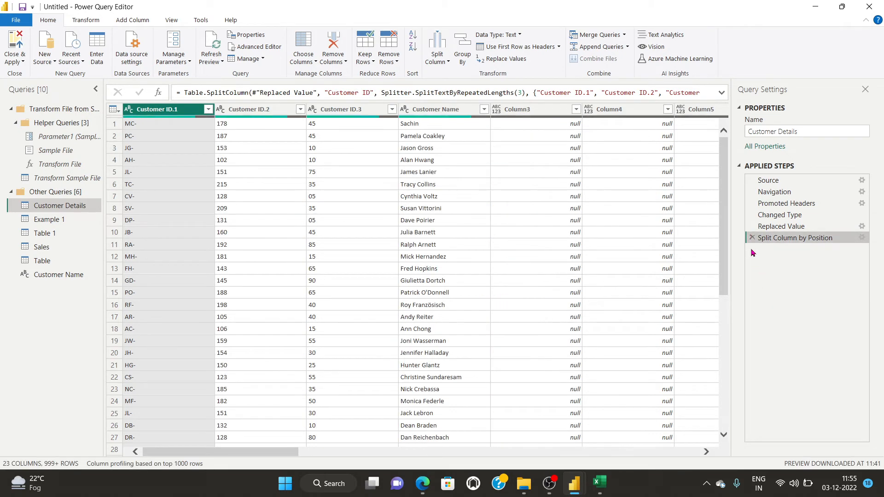
click(751, 237)
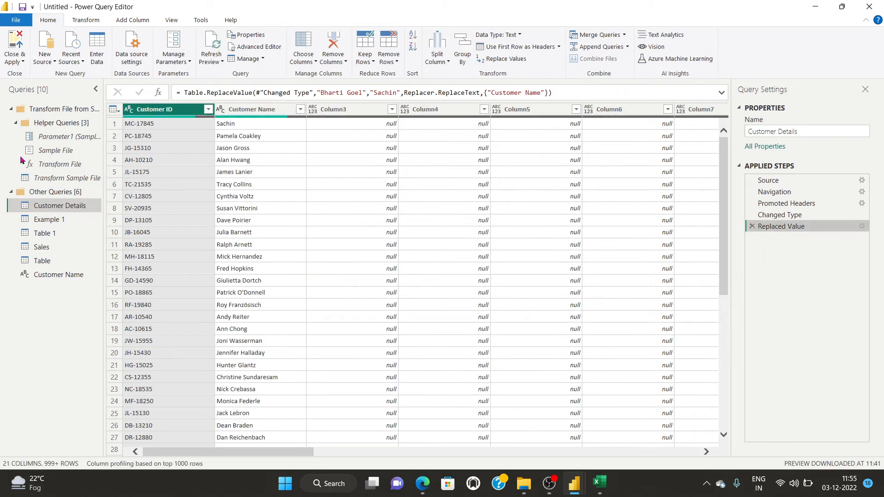
click(439, 55)
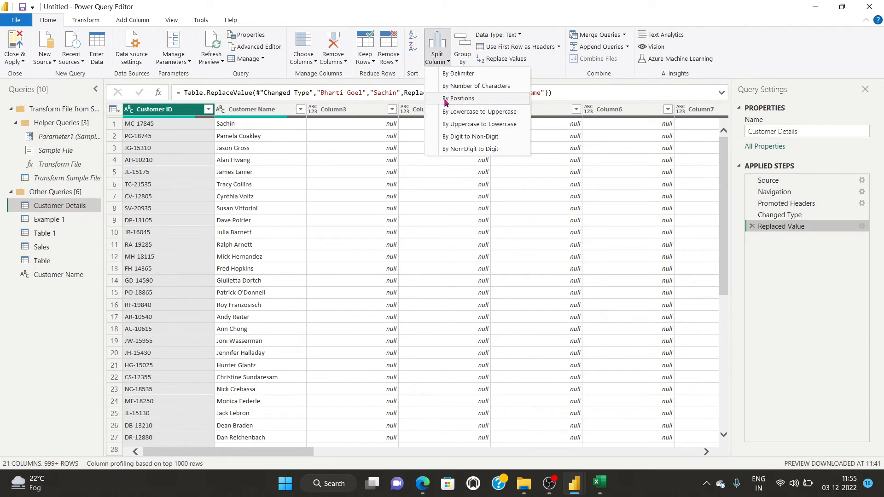
click(451, 87)
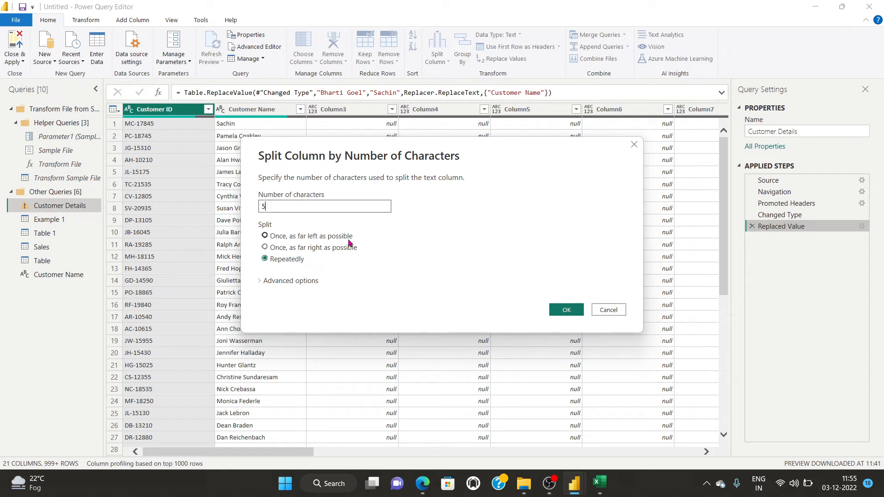
click(566, 309)
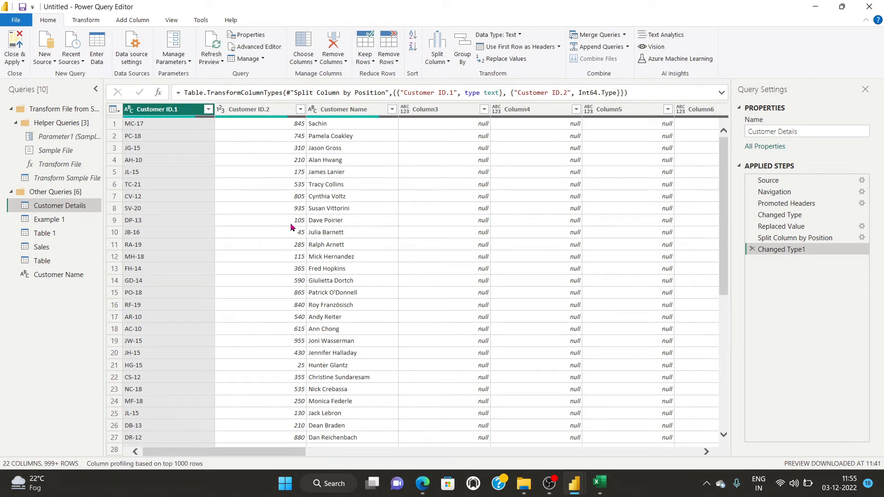
click(752, 249)
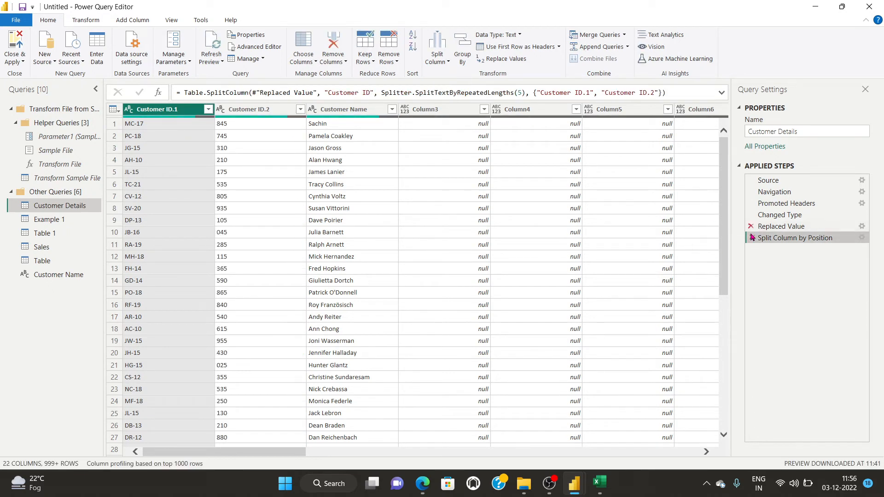
click(752, 238)
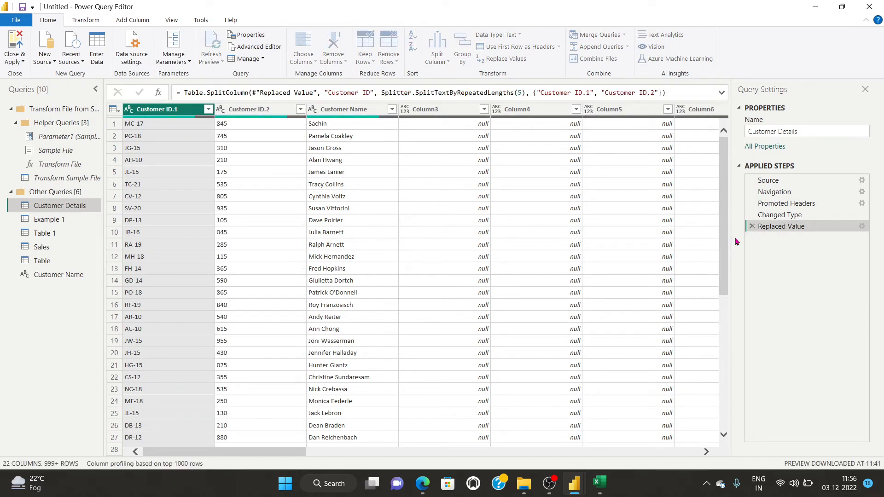
click(438, 59)
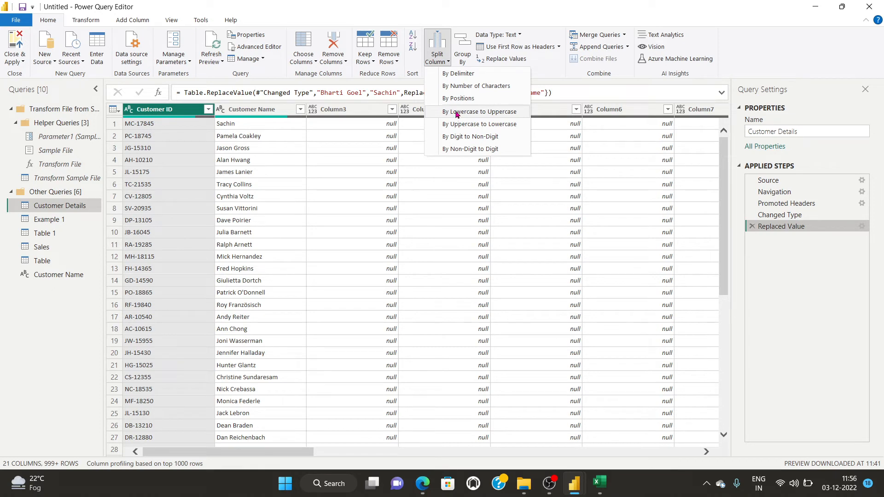
click(458, 98)
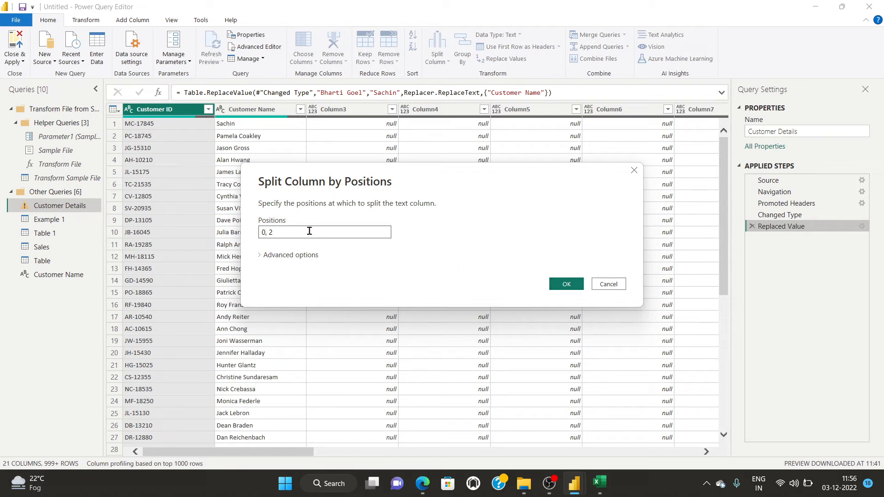
click(566, 284)
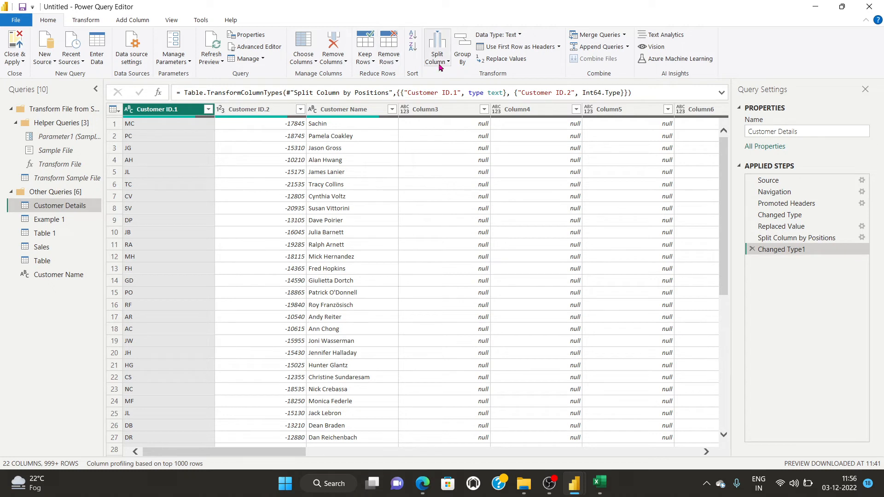
click(752, 249)
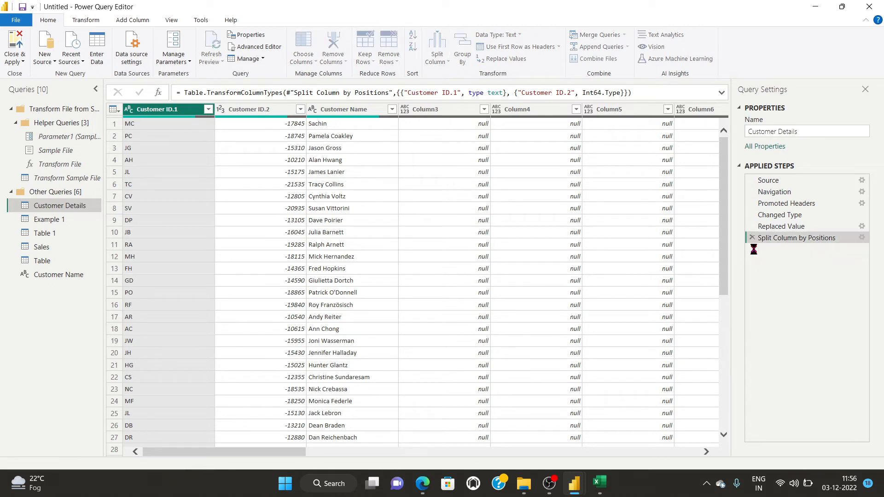
click(751, 238)
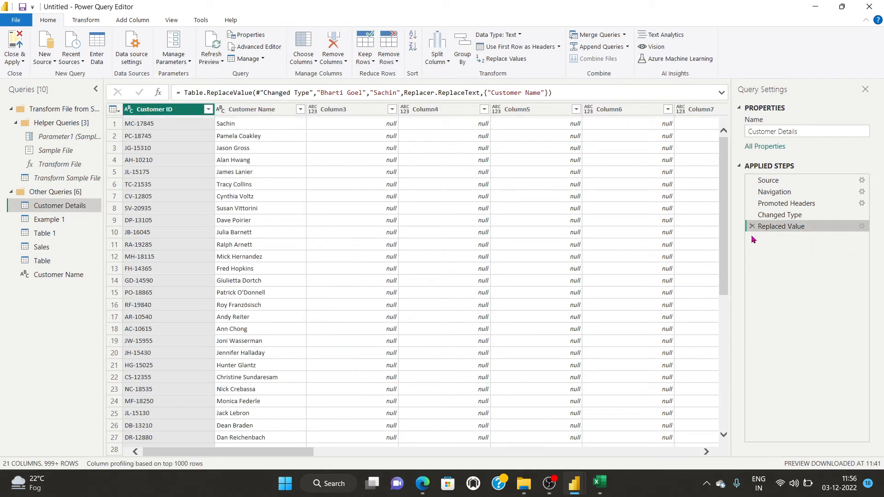
Try splitting Customer ID by Digit to Non-Digit, then delete that split step.
click(442, 62)
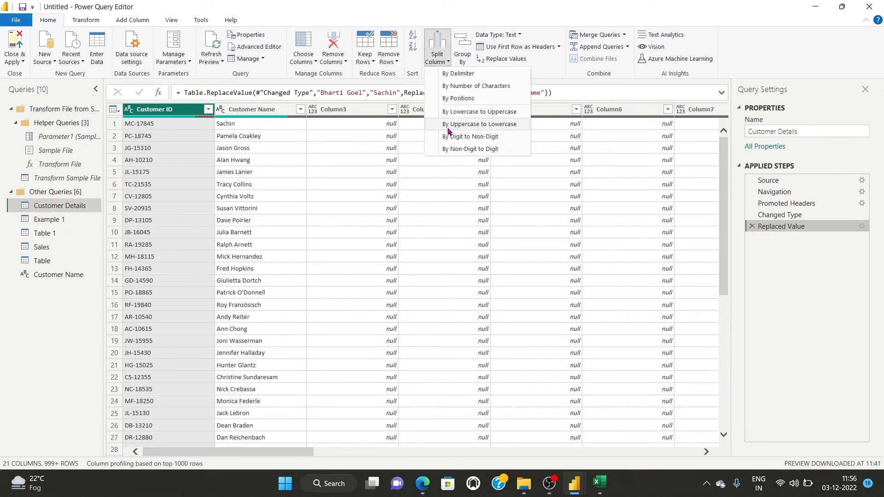
click(471, 138)
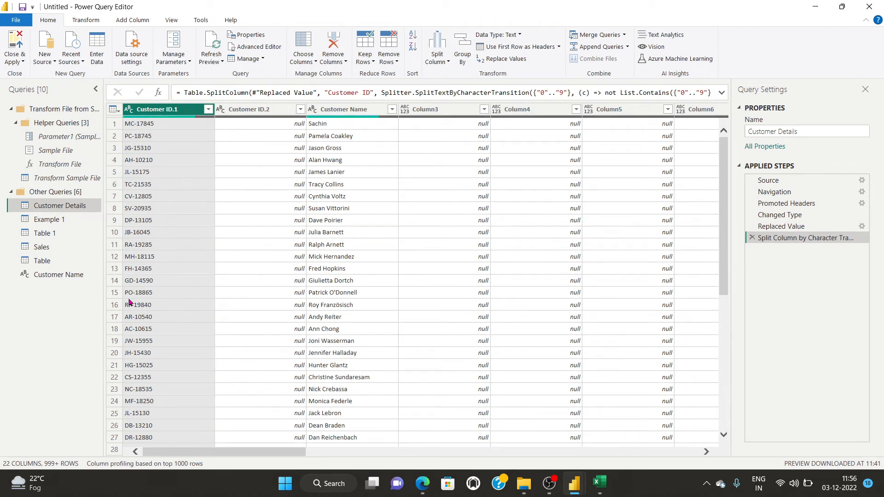
click(751, 238)
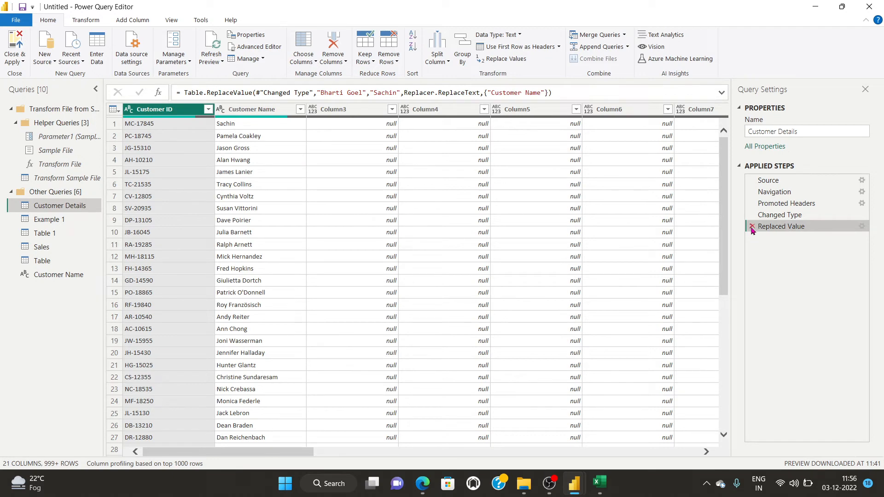
Try a Non-Digit to Digit split, delete it, and remove the Replaced Value step.
click(437, 55)
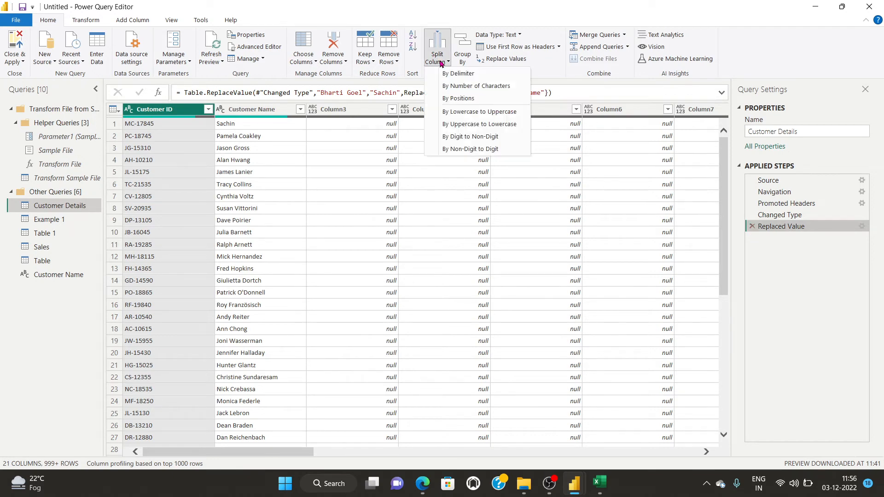
click(453, 152)
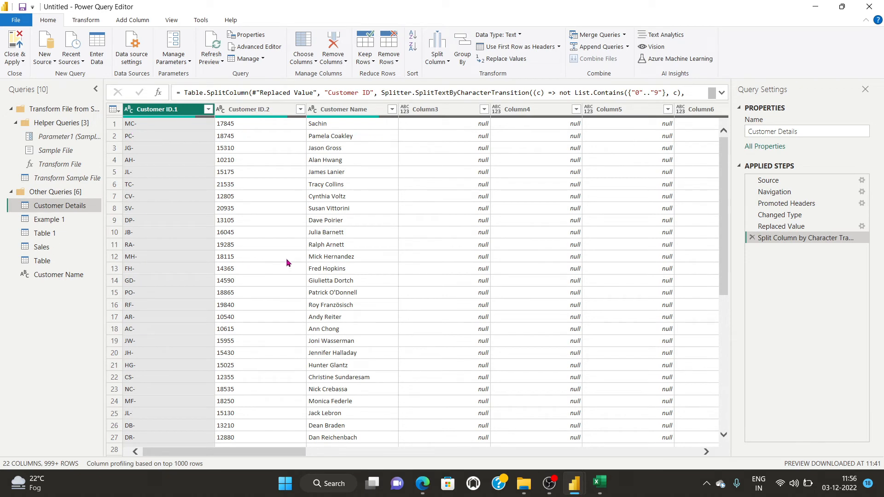
click(752, 238)
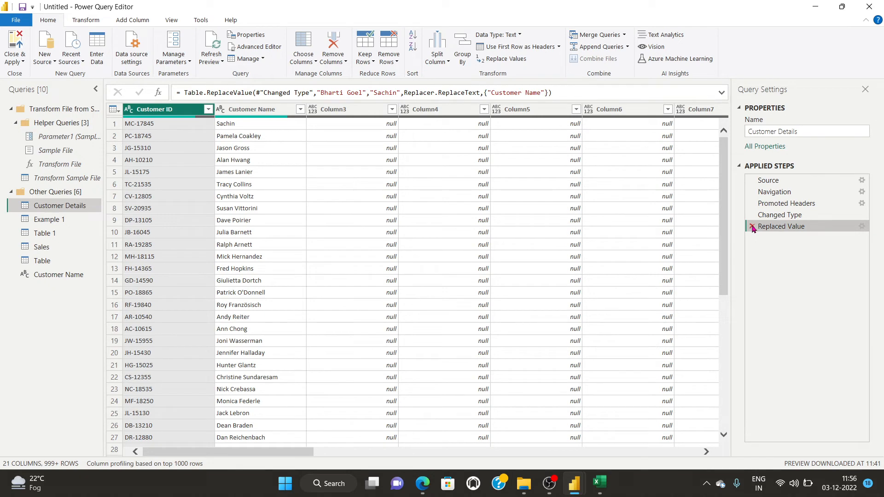
click(752, 227)
Preview a Customer Name value, briefly visit OBS, then bring up the New Source list.
click(242, 197)
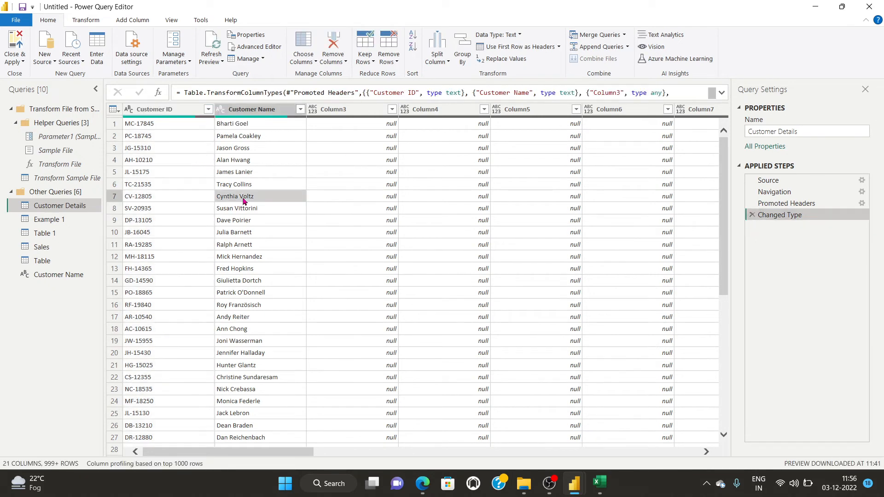
scroll(335, 223, down, 3)
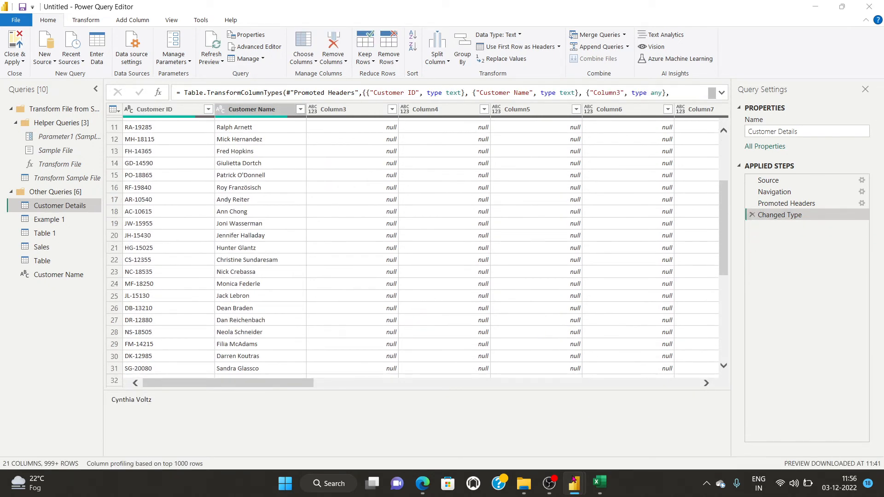
click(549, 483)
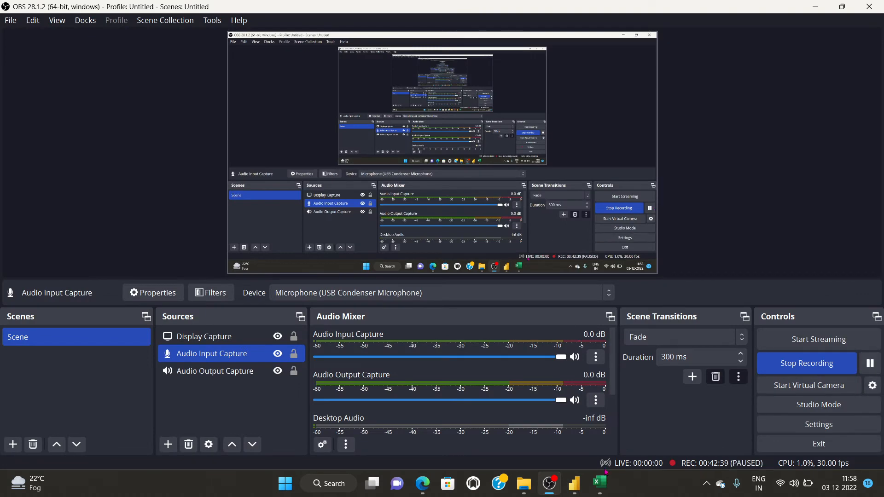
mouse_move(574, 483)
click(643, 437)
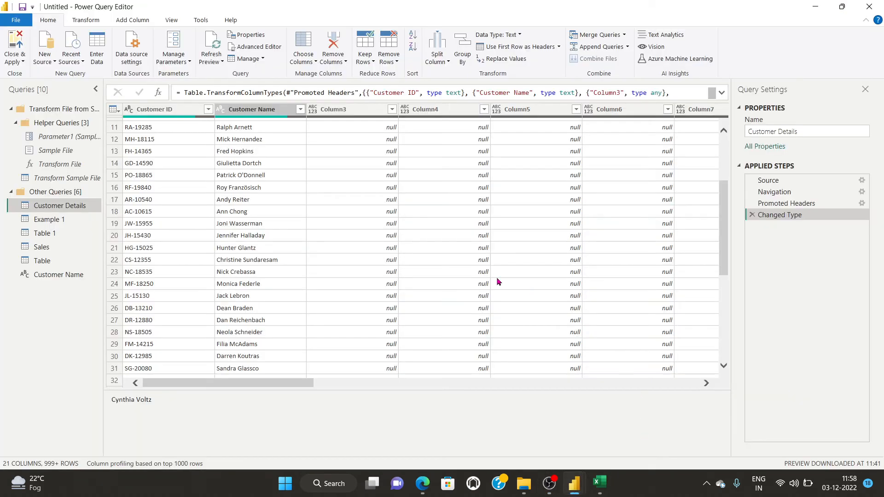
scroll(411, 277, up, 3)
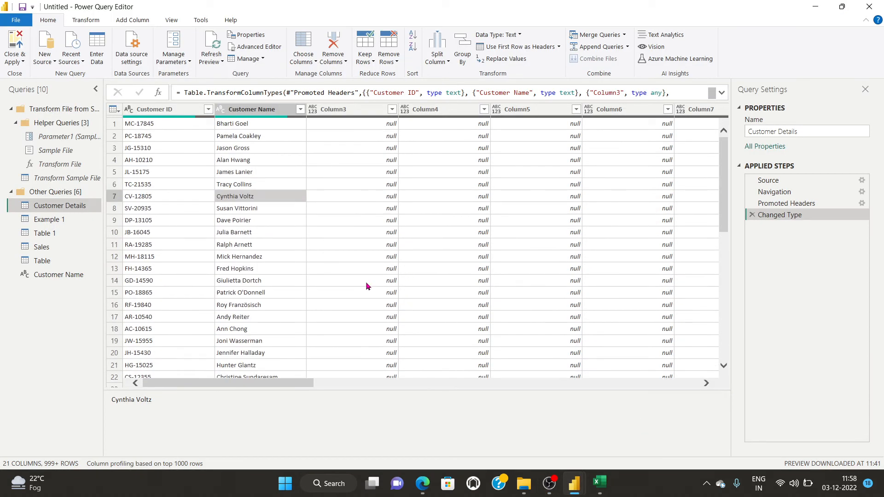
click(43, 61)
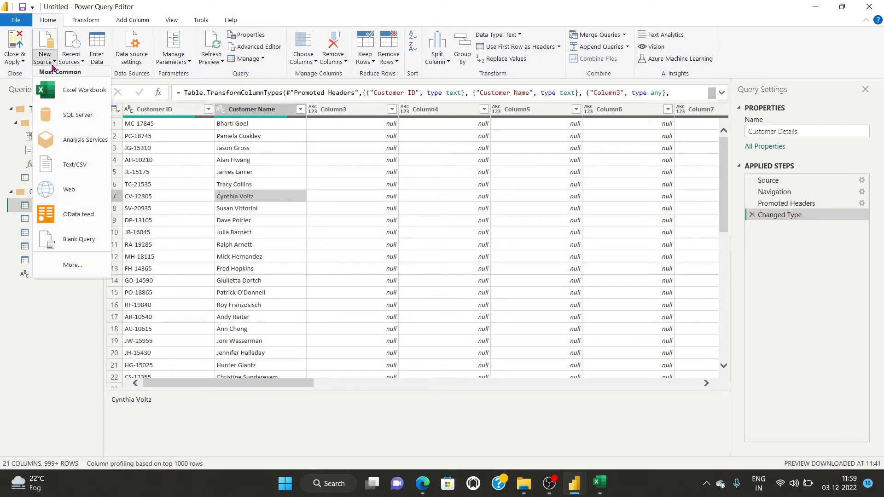
Pick Excel Workbook and open Super Store Data.xlsx from the Power Query folder.
click(72, 89)
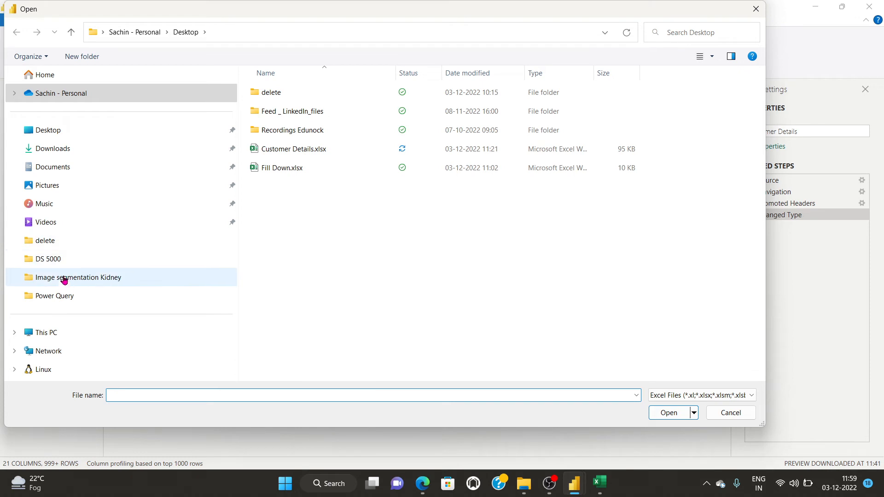
click(51, 300)
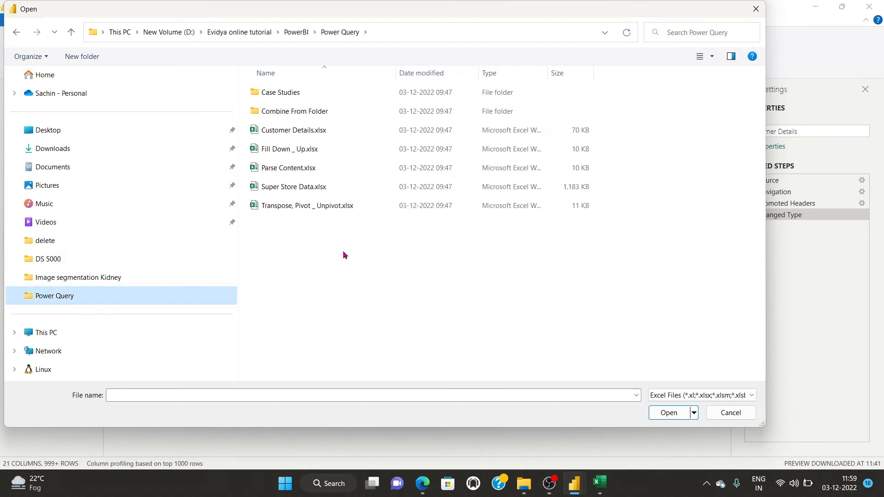
click(272, 189)
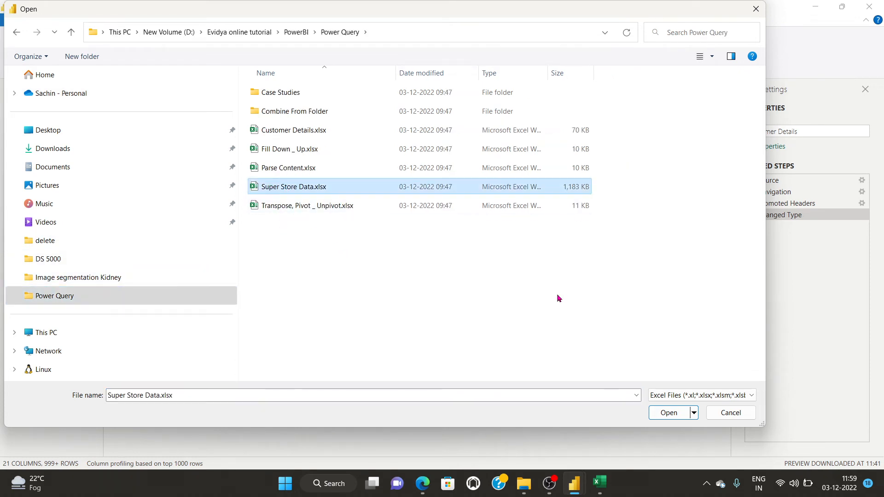
click(669, 414)
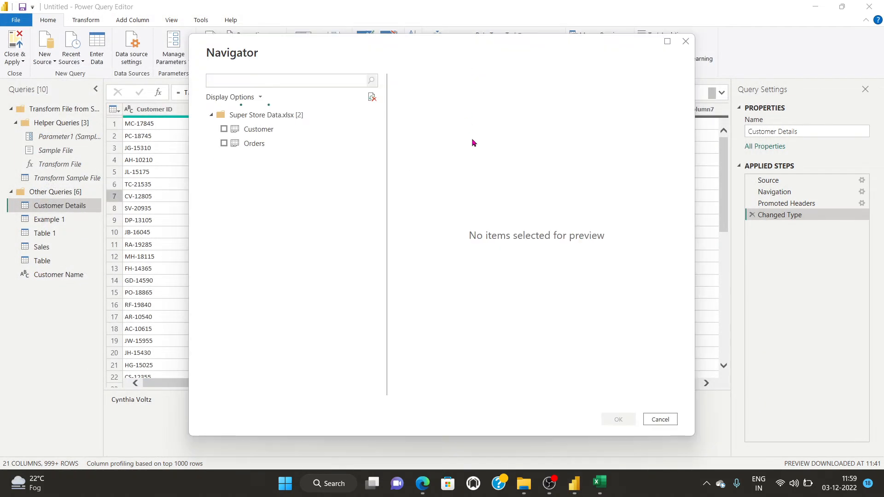
Load the Customer and Orders sheets from the Navigator and return to Power Query Editor.
click(223, 129)
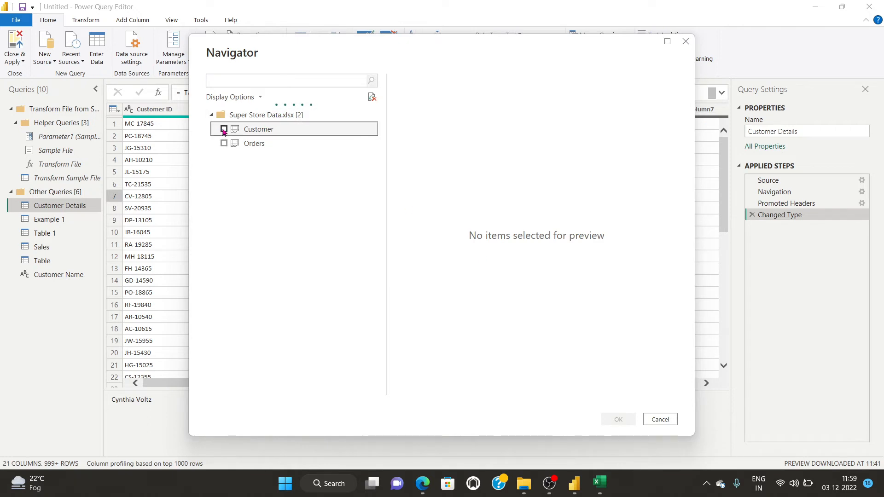
mouse_move(446, 391)
mouse_down()
mouse_move(457, 395)
mouse_move(442, 395)
mouse_up()
click(224, 145)
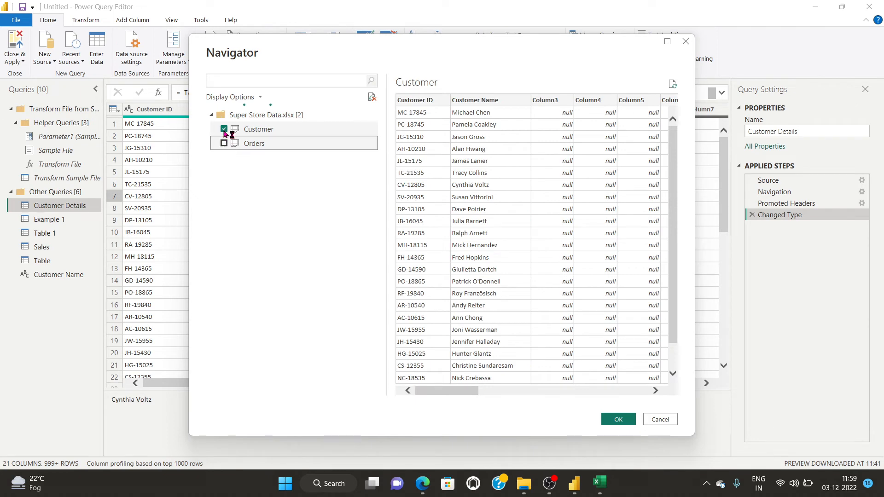
click(609, 420)
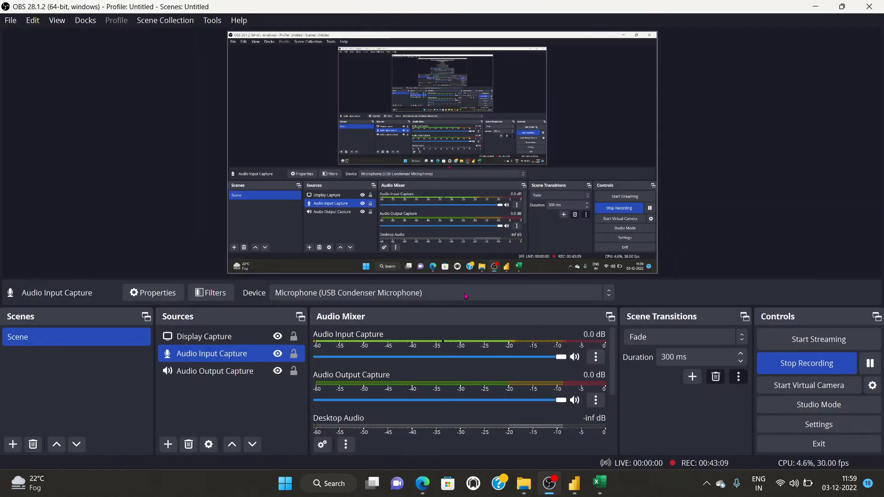
mouse_move(574, 483)
click(613, 449)
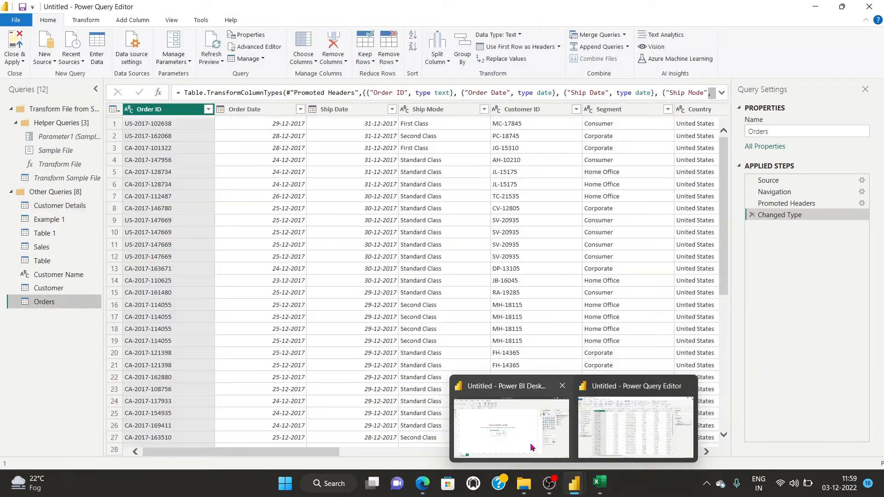
Switch to the Power BI report and peek at the Customer and Customer Details fields.
click(532, 448)
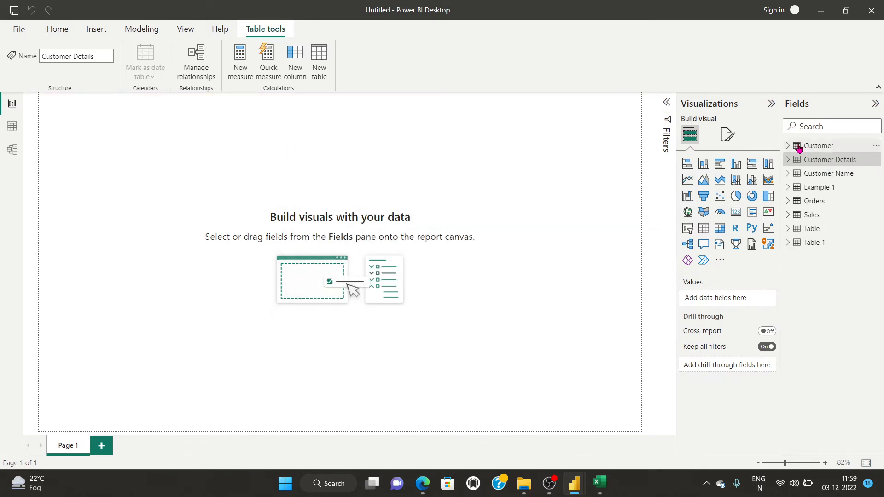
click(790, 146)
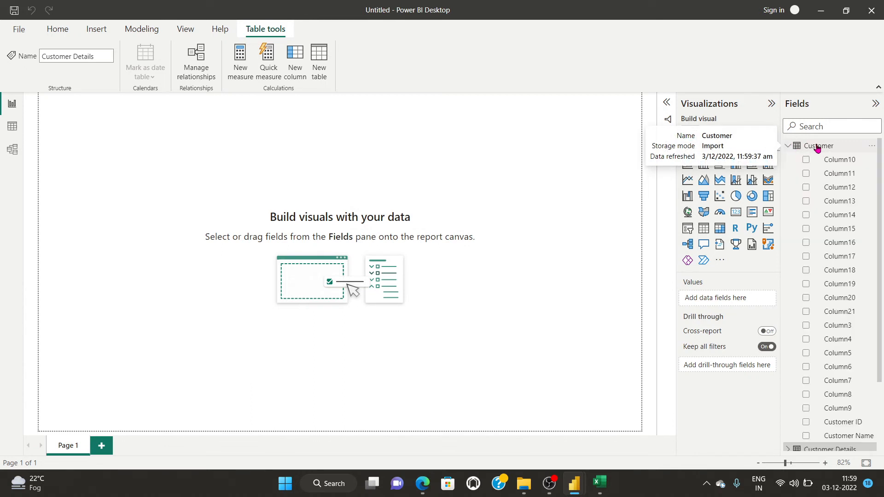
click(788, 146)
click(788, 161)
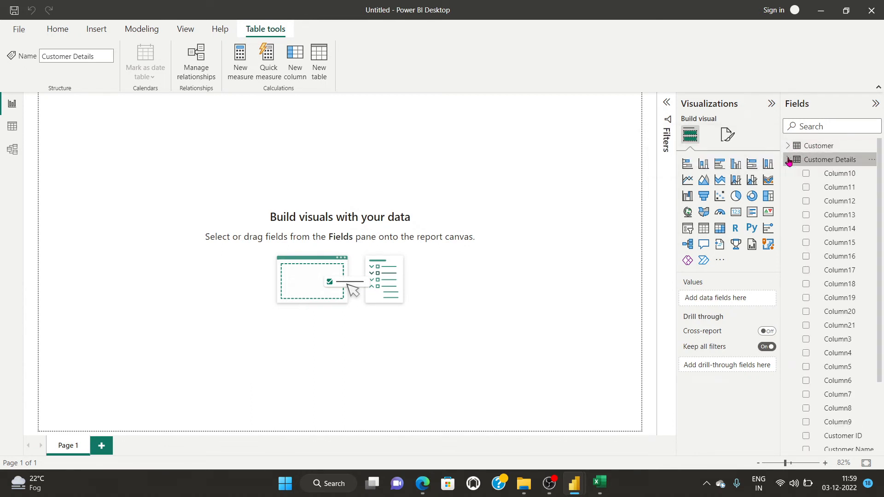
click(788, 160)
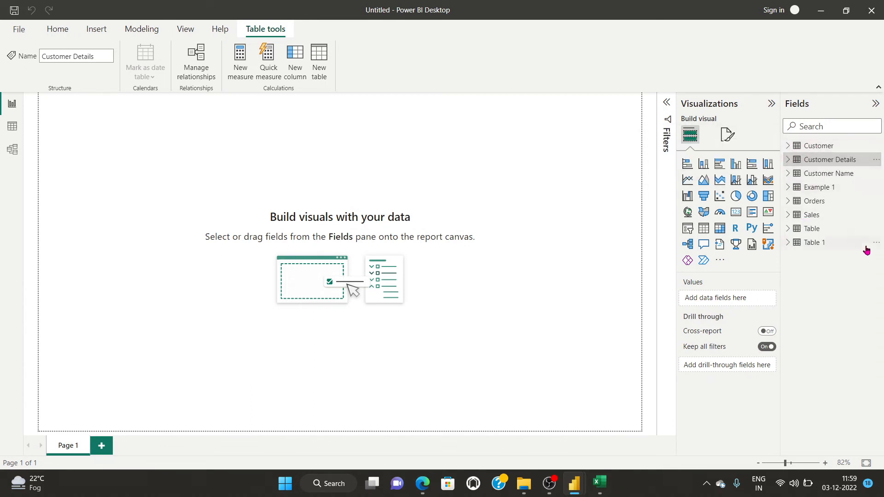
Check the Orders fields, then edit the Orders query via More options > Edit query.
click(789, 202)
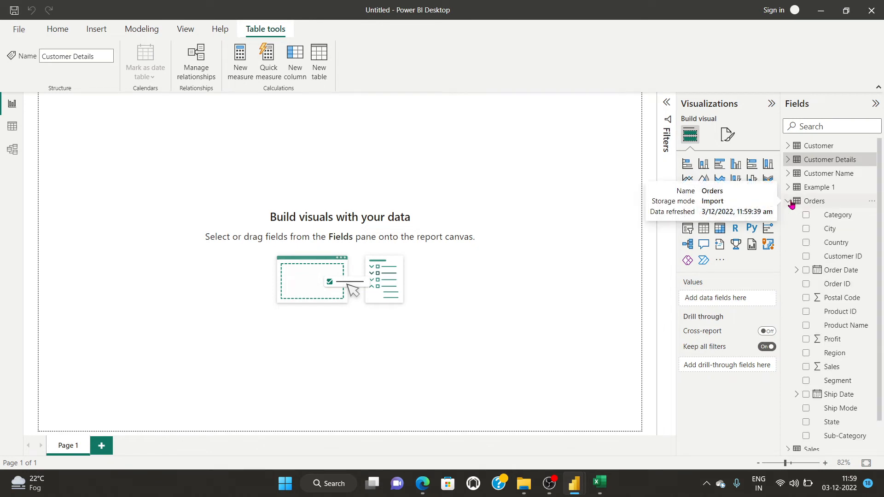
click(790, 203)
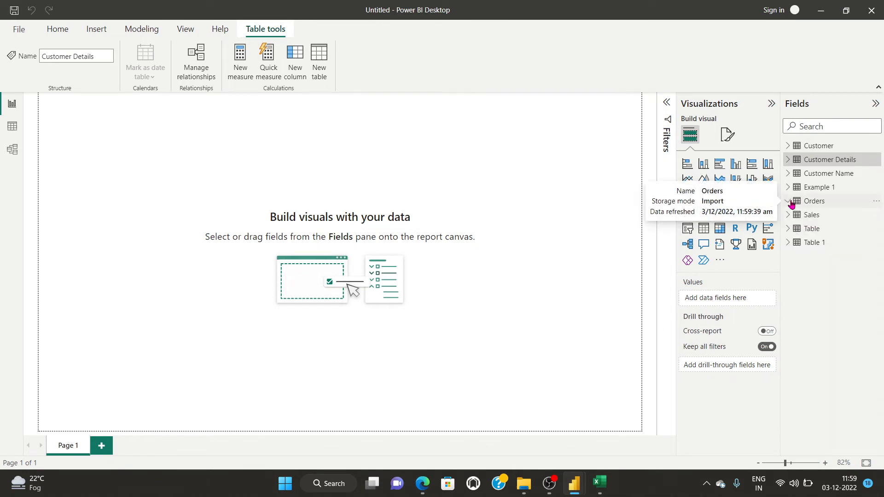
click(876, 202)
click(806, 259)
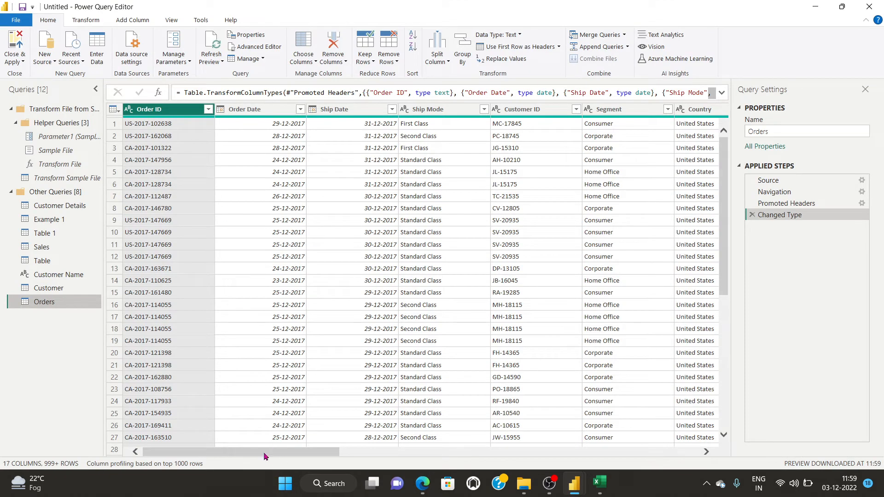
drag(262, 455, 238, 464)
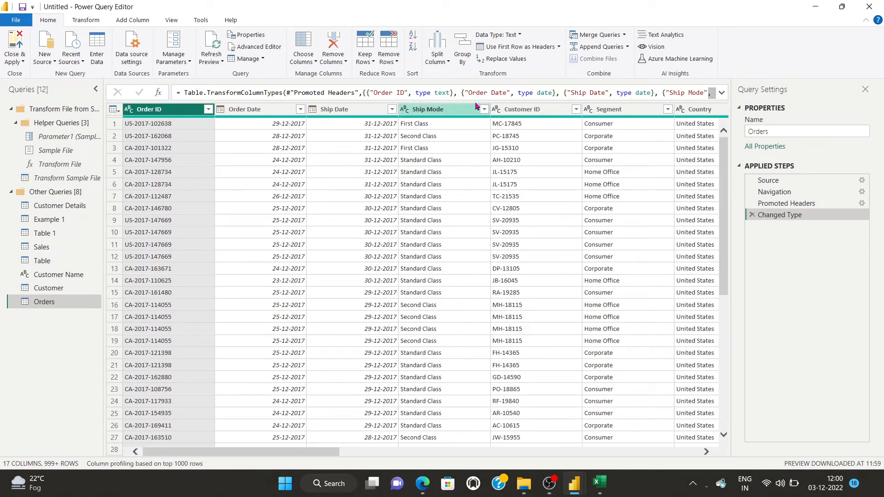
click(459, 63)
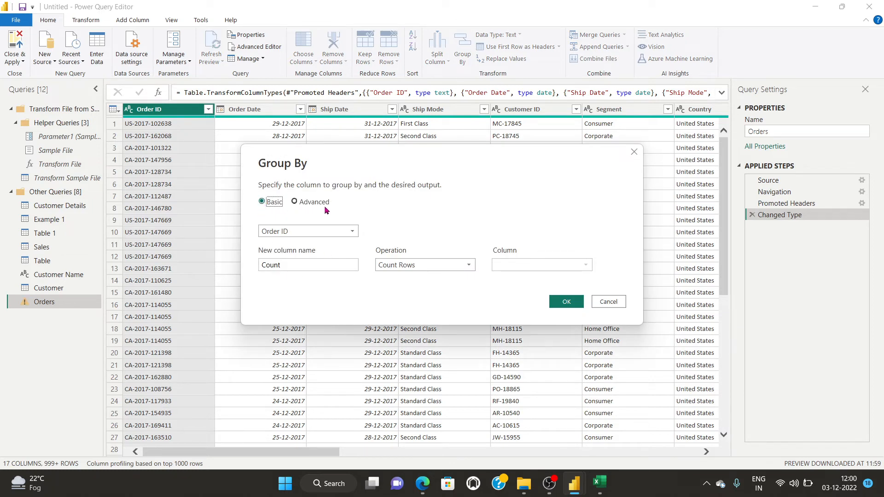
click(284, 232)
click(284, 231)
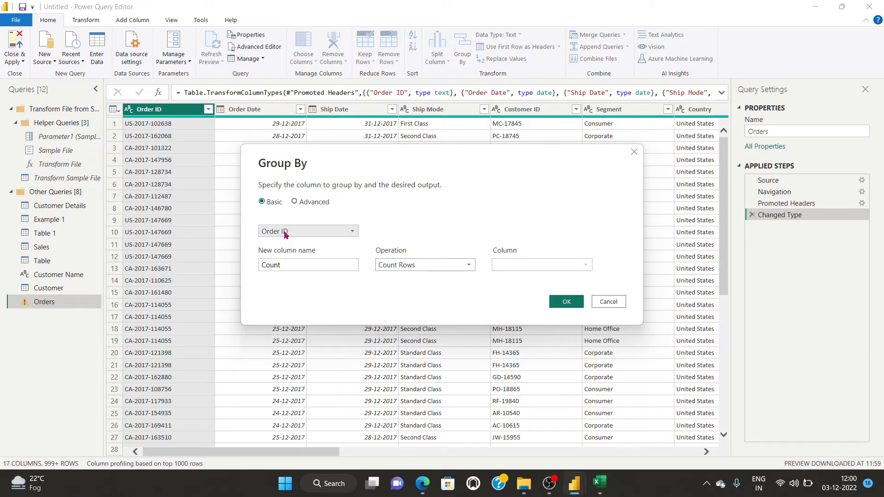
click(284, 232)
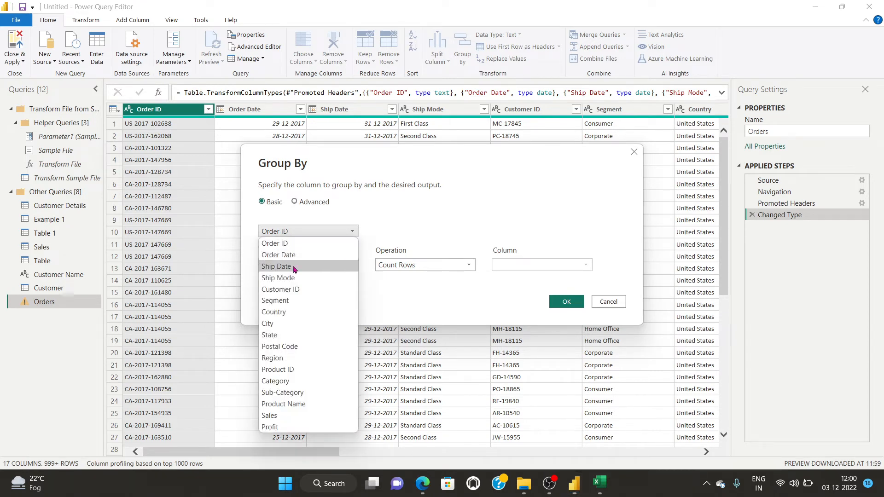
click(294, 392)
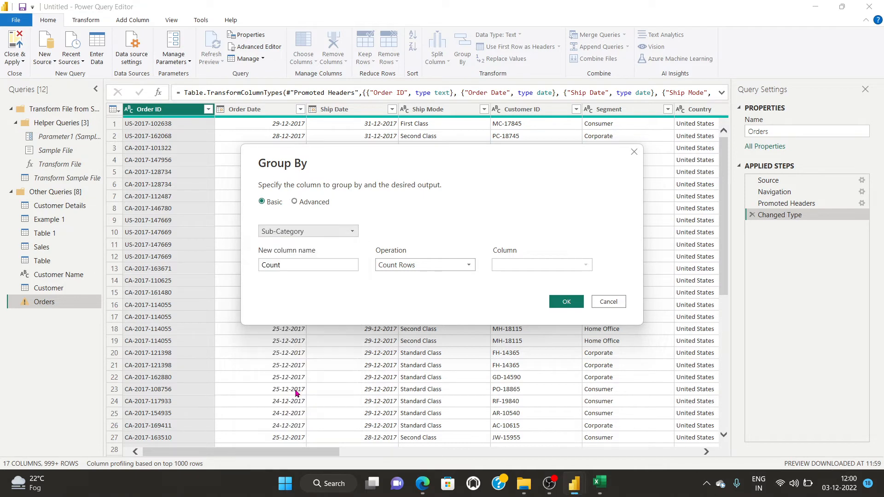
drag(295, 265, 245, 269)
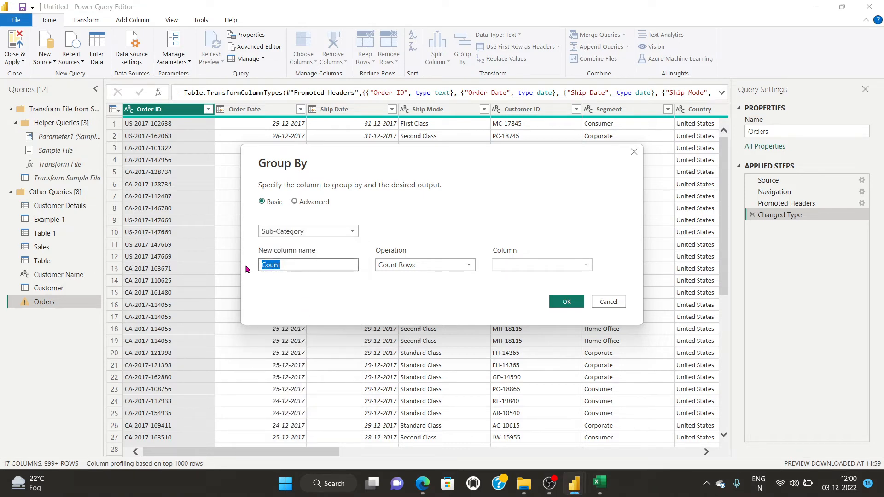
text(Sachin)
click(401, 266)
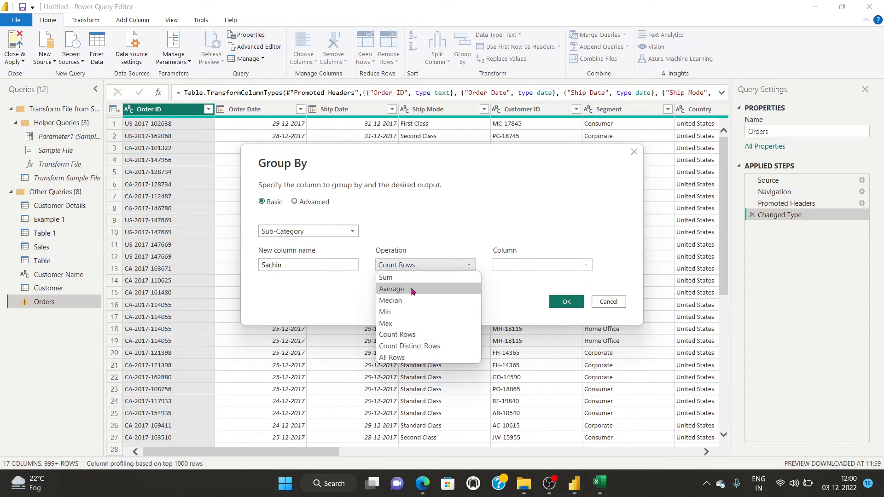
click(396, 278)
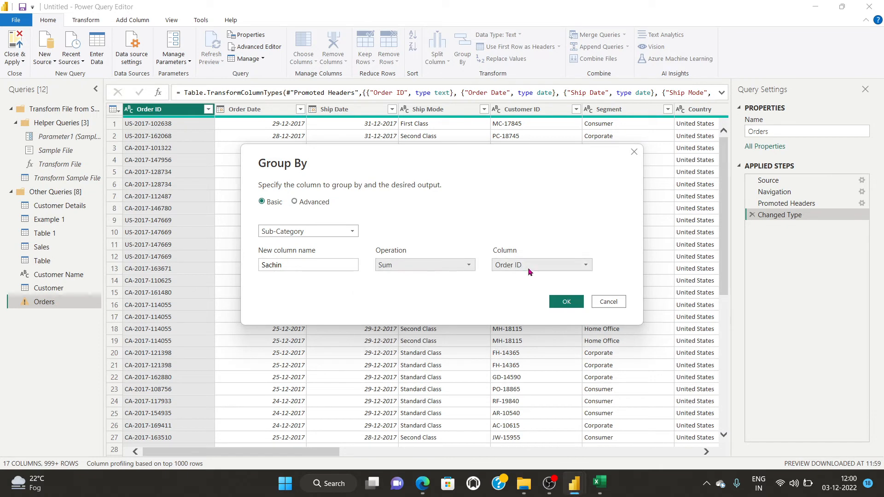
click(534, 264)
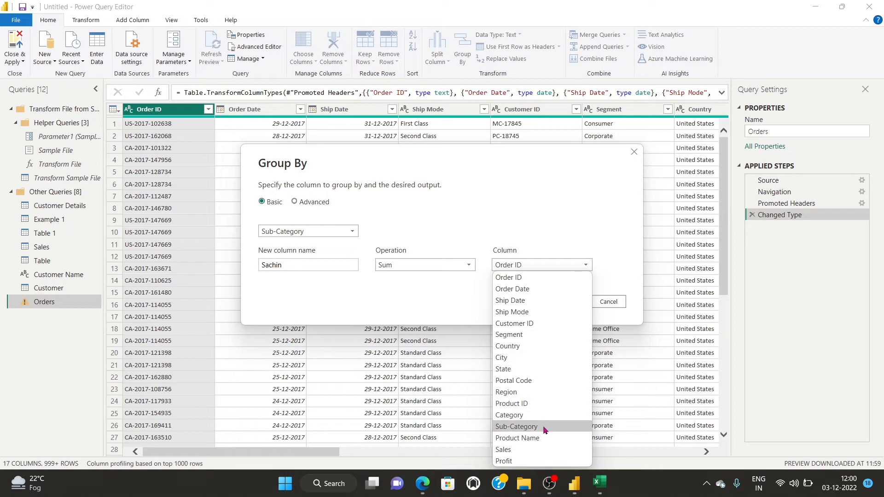
click(532, 450)
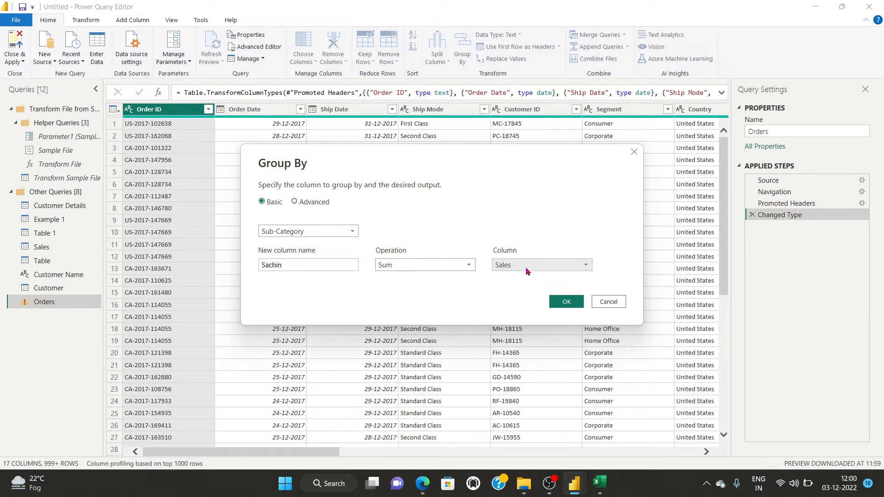
click(558, 301)
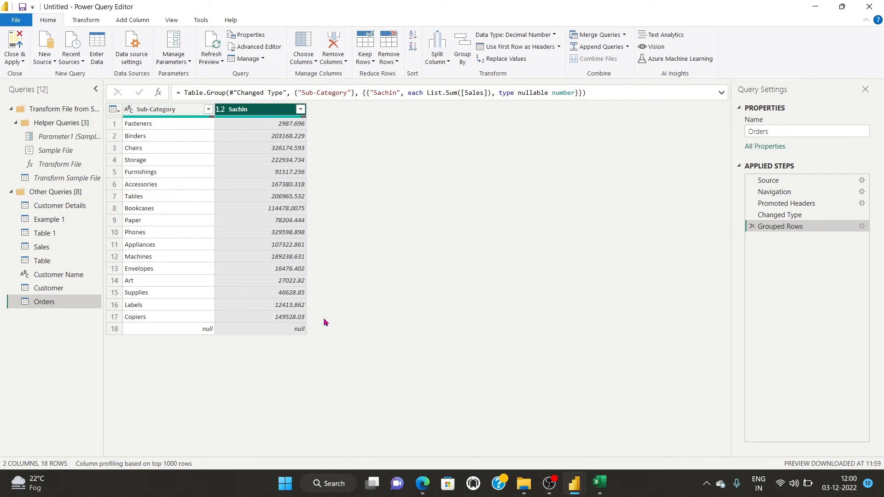
click(752, 226)
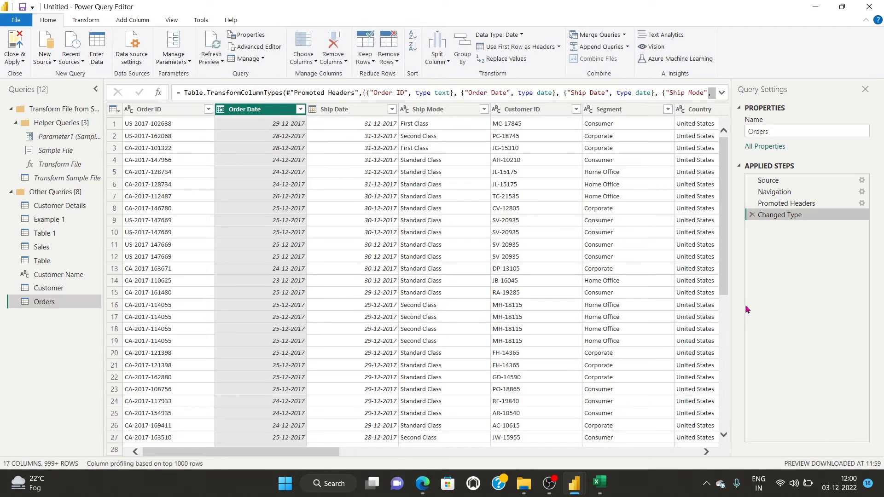
Start an advanced Group By on Orders, grouping by Category and then Sub-Category.
click(463, 61)
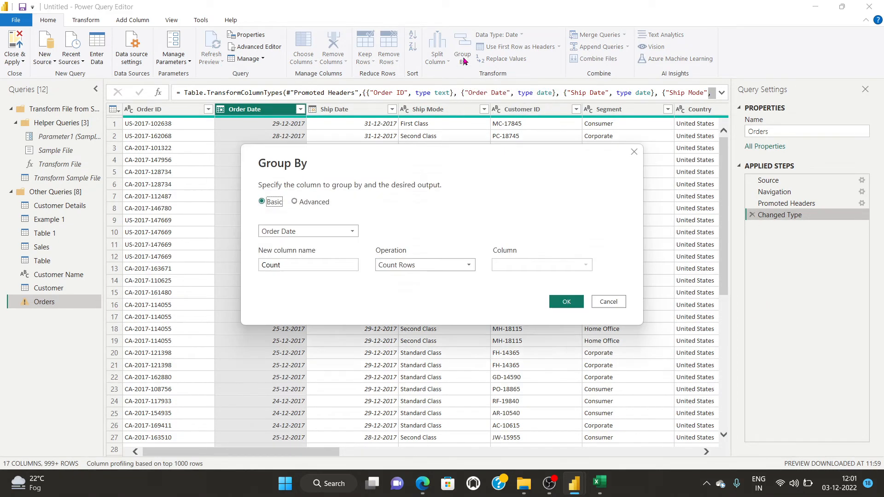
click(295, 202)
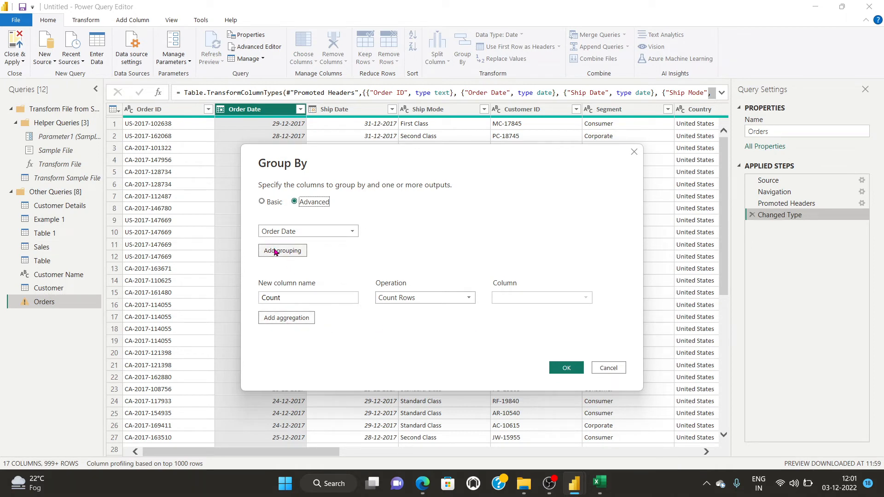
click(305, 232)
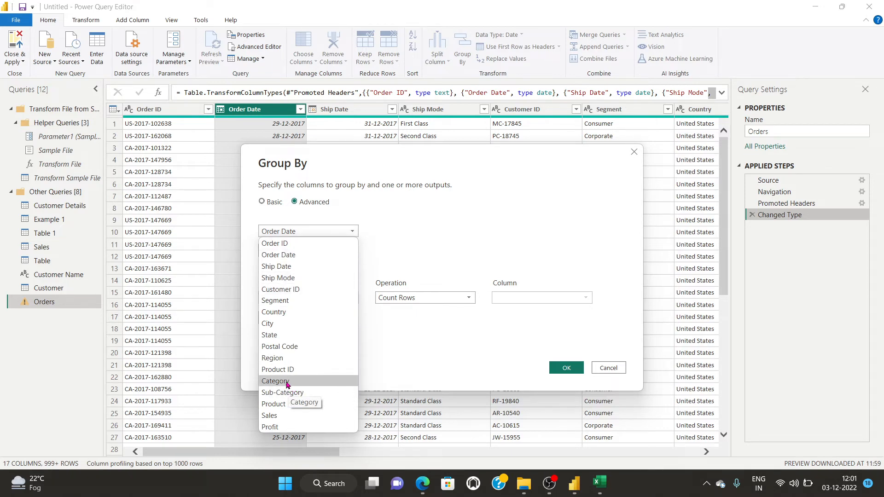
click(286, 382)
click(289, 251)
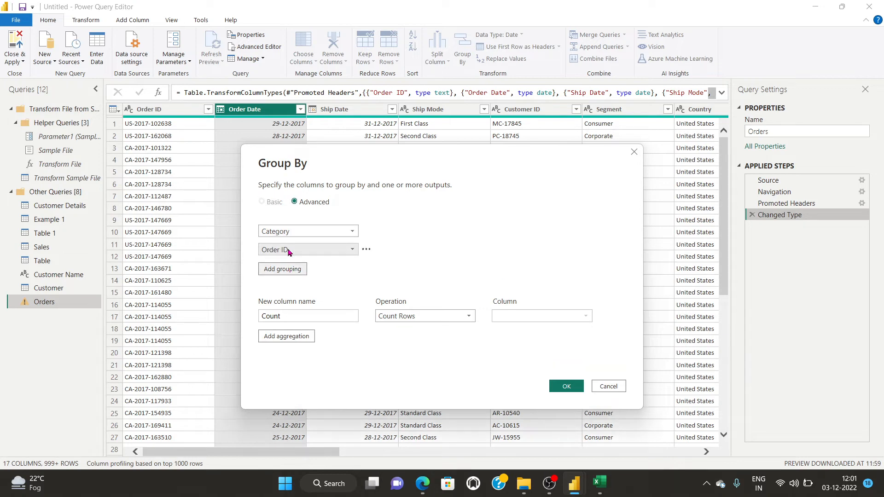
click(289, 251)
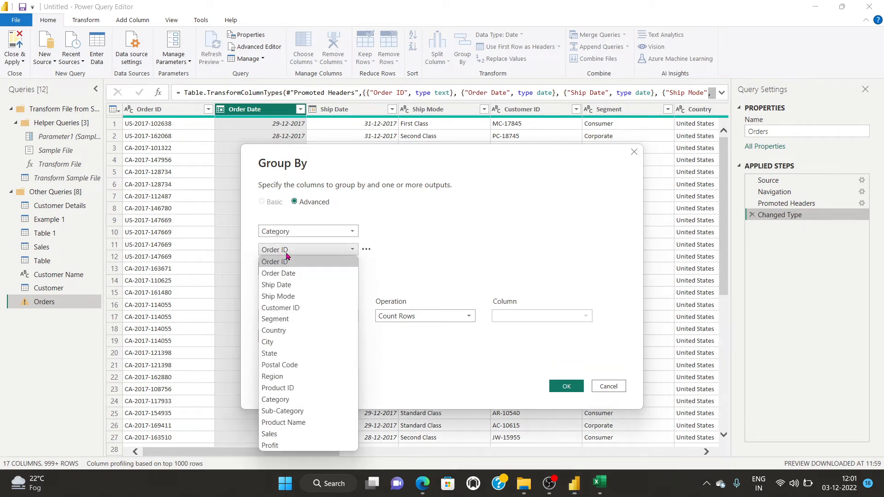
click(278, 411)
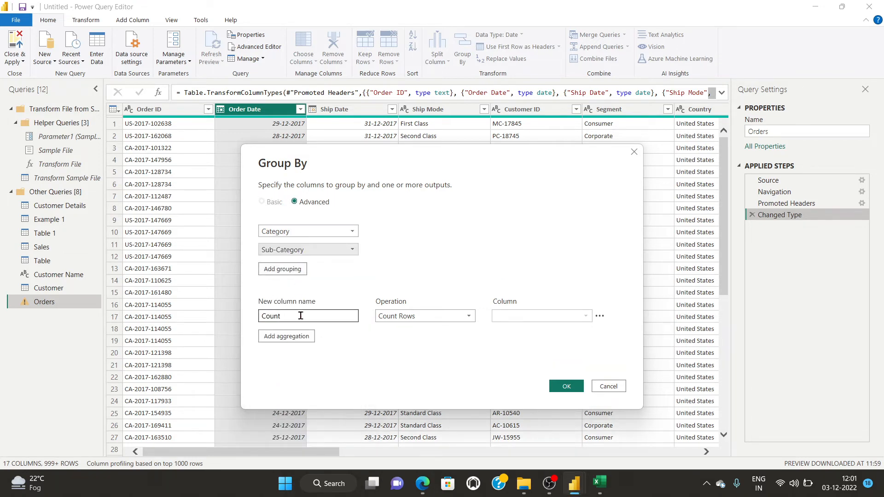
Add a first aggregation named 'sachin' that sums the Sales column.
drag(300, 316, 242, 315)
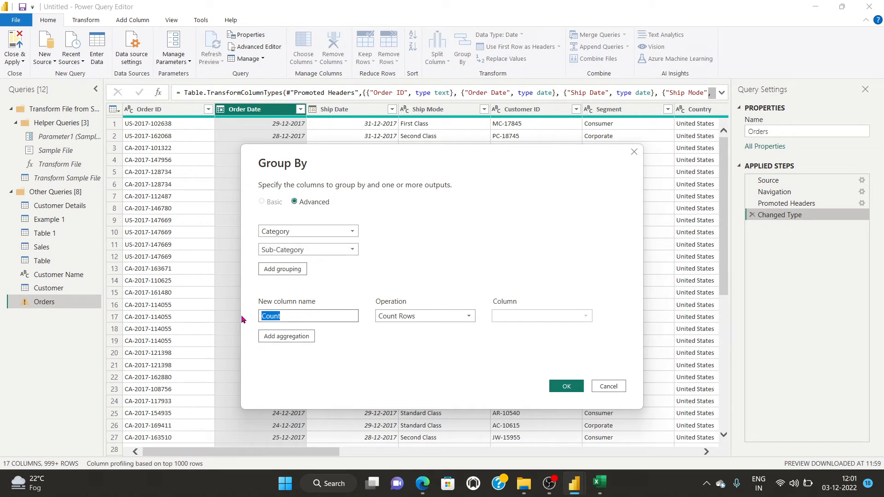
text(sachin)
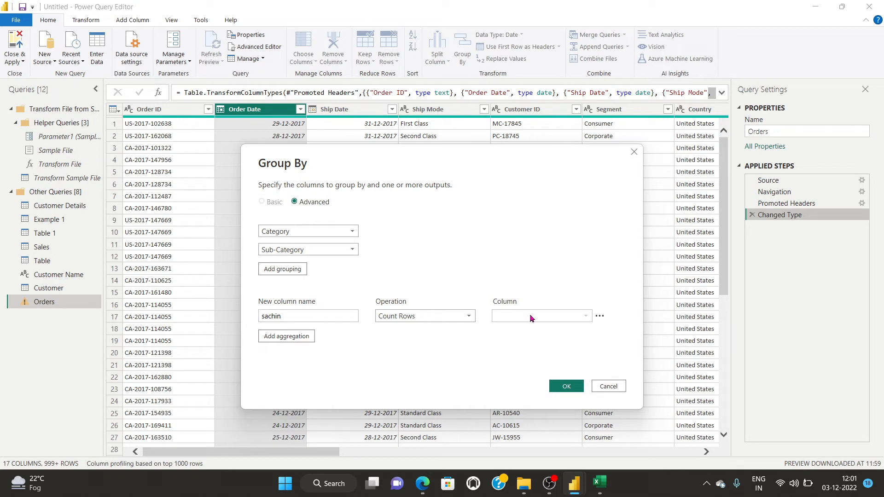
click(465, 316)
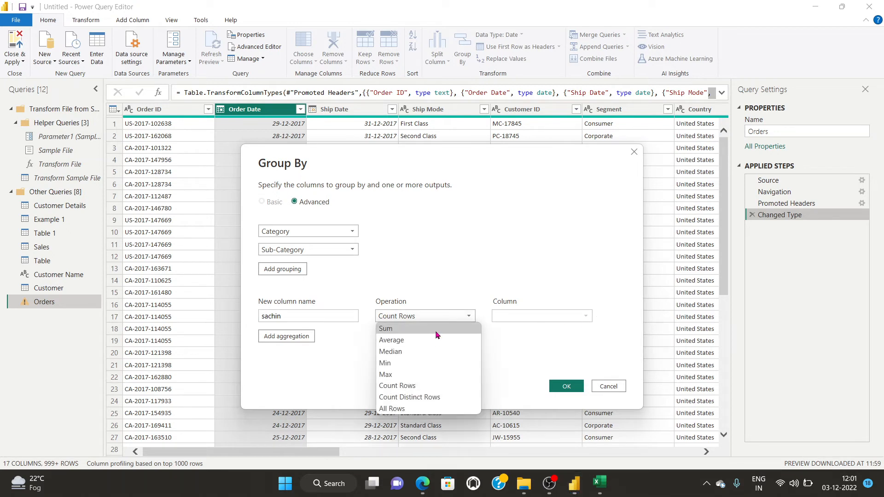
click(462, 328)
click(572, 317)
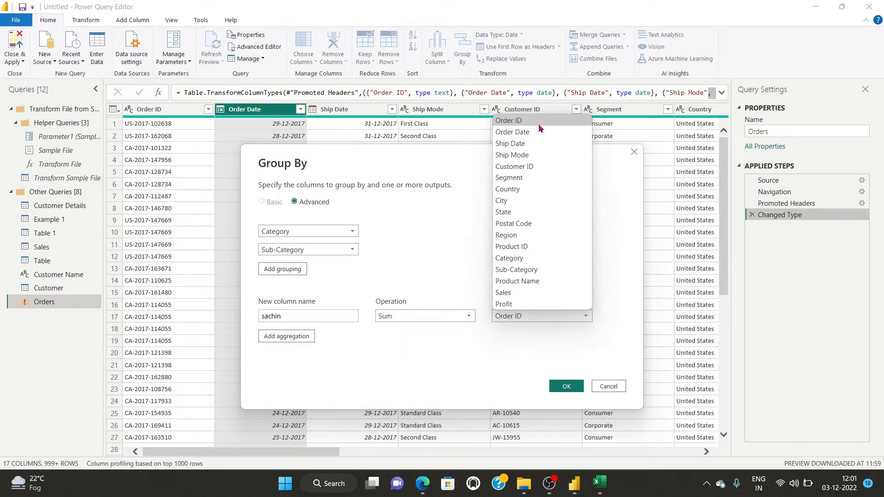
click(526, 293)
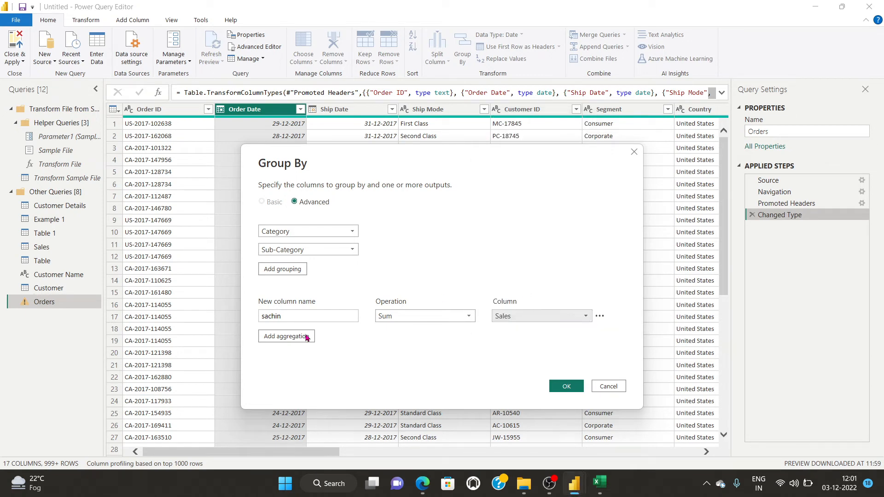
Add a 'saxena' average of Sales, apply the grouping, then delete the Grouped Rows step.
click(282, 339)
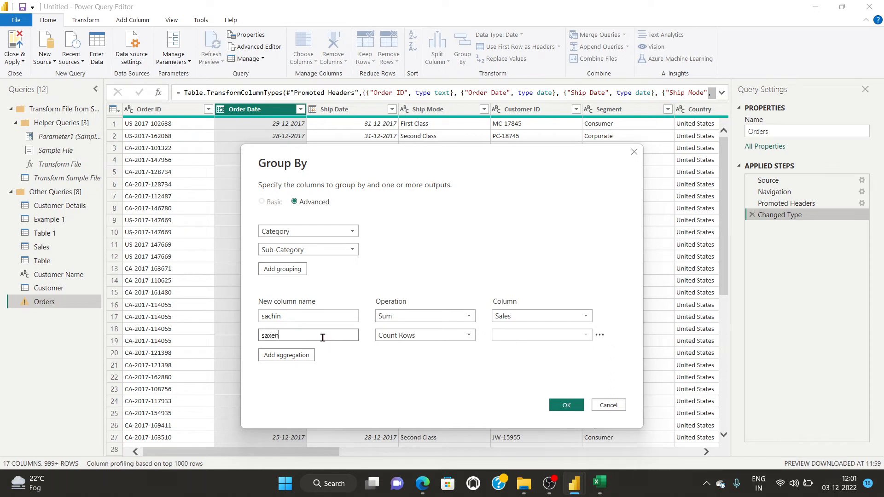
click(405, 335)
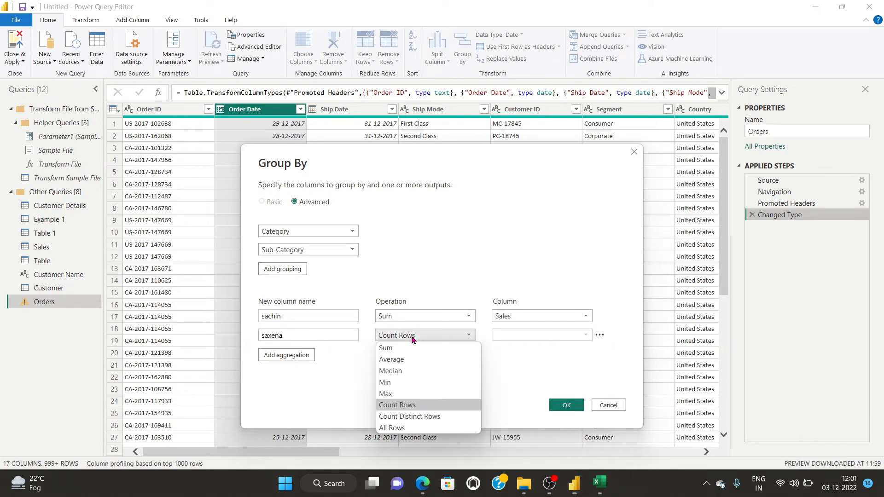
click(405, 360)
click(565, 339)
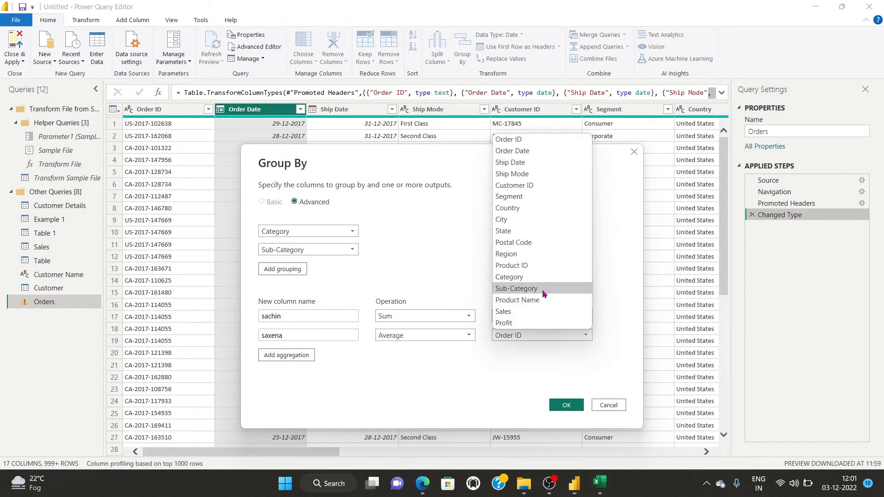
click(523, 313)
click(568, 403)
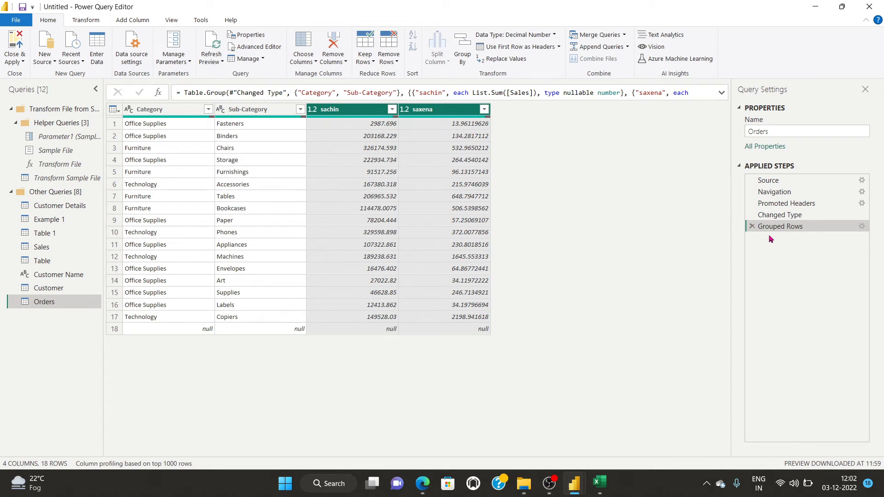
click(751, 226)
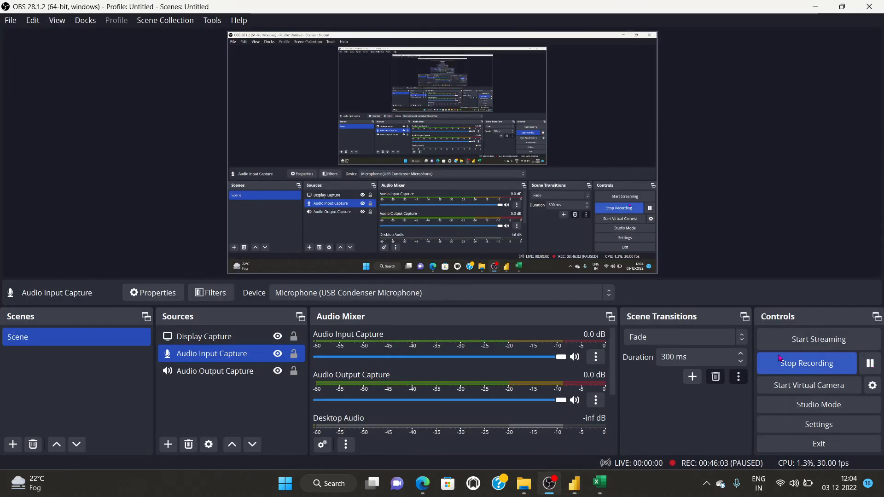
Back in Power Query Editor, browse Customer Details and Example 1, then open the Table 1 query.
mouse_move(571, 488)
click(635, 414)
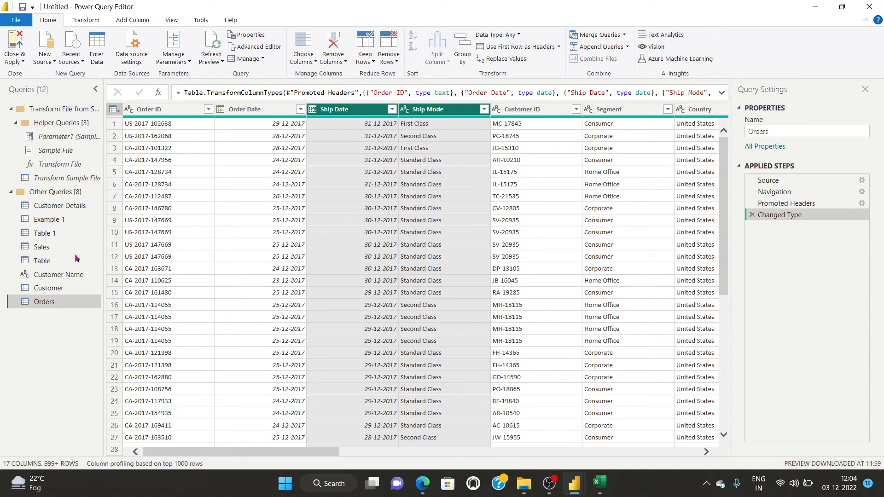
click(52, 208)
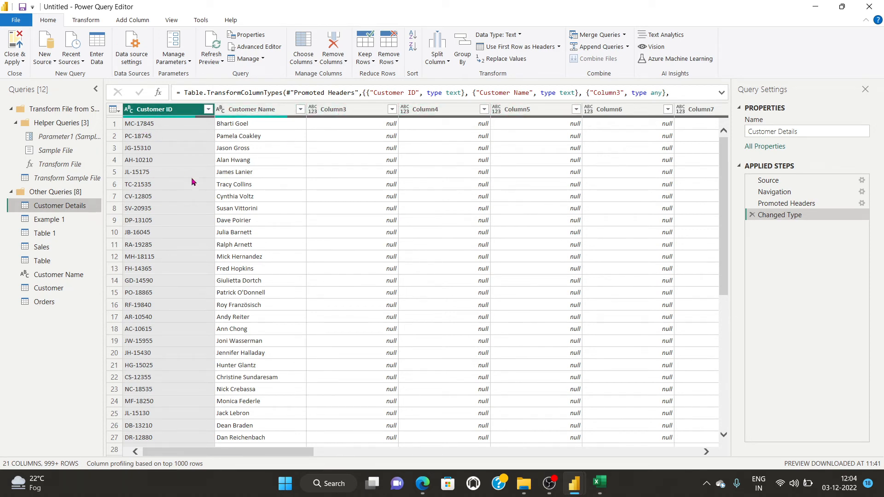
click(245, 113)
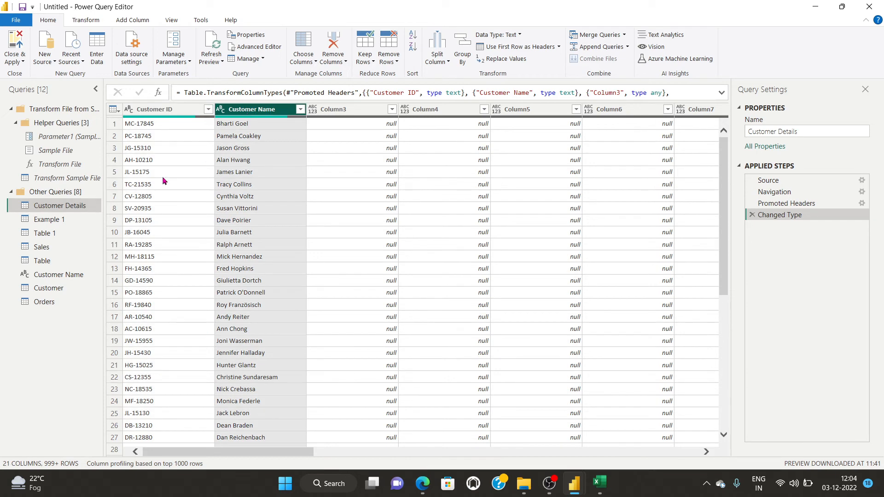
click(46, 219)
double_click(44, 233)
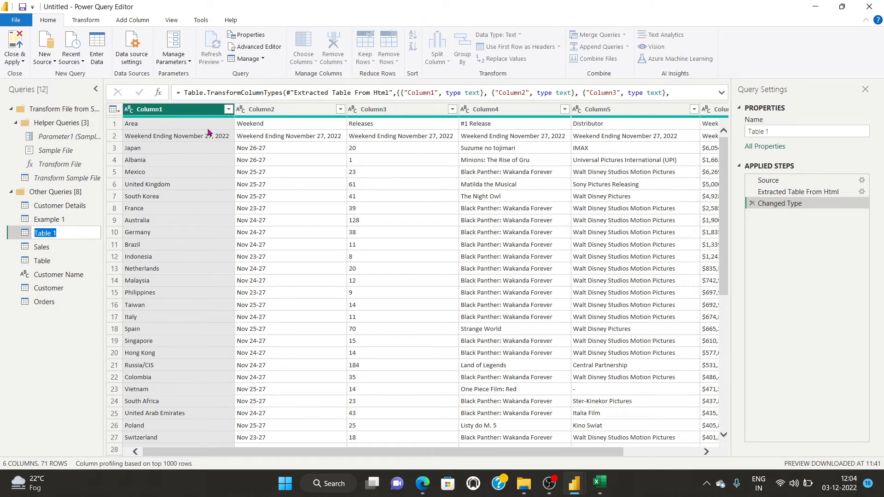
click(268, 125)
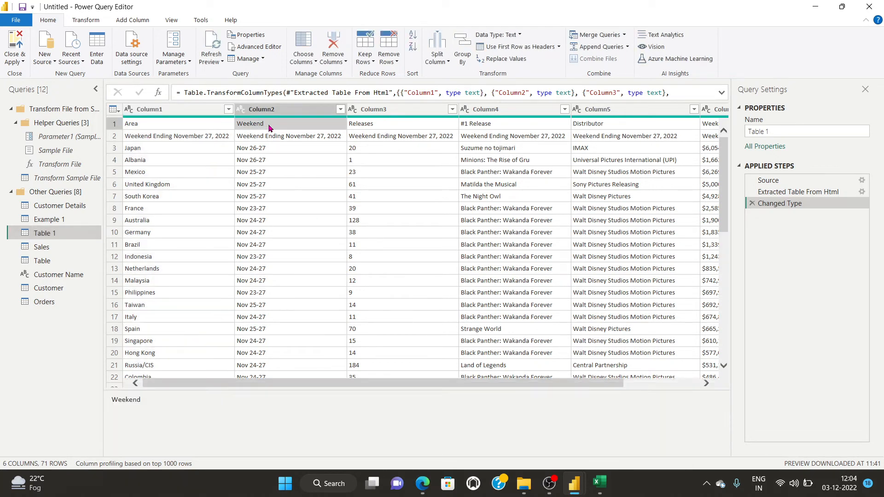
click(42, 247)
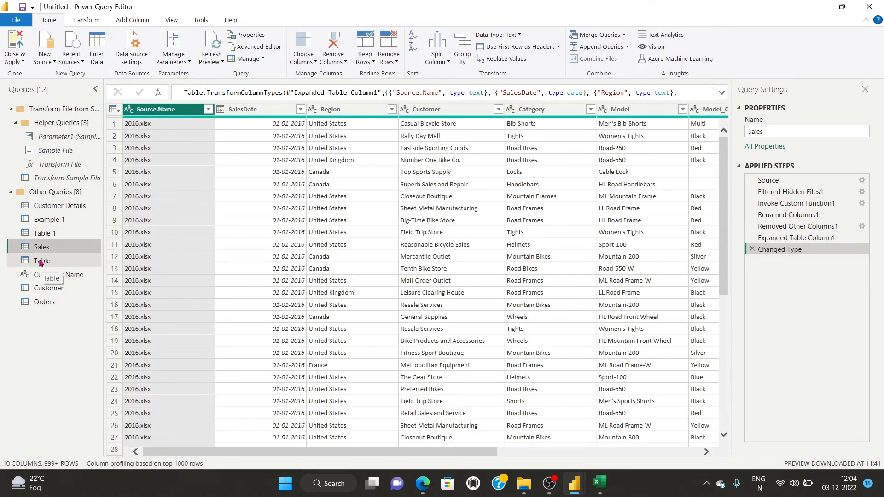
click(40, 261)
click(41, 236)
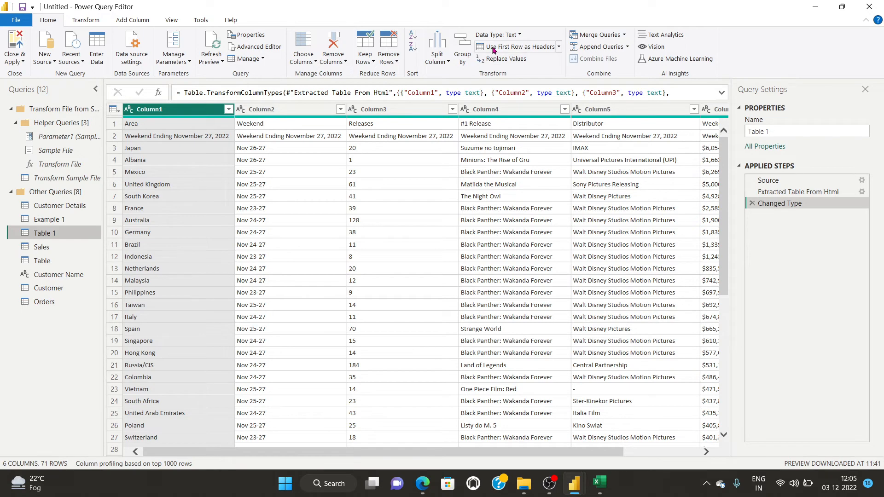
Promote Table 1's first row to headers (Area, Weekend, Releases, Distributor) and review the grid.
click(545, 49)
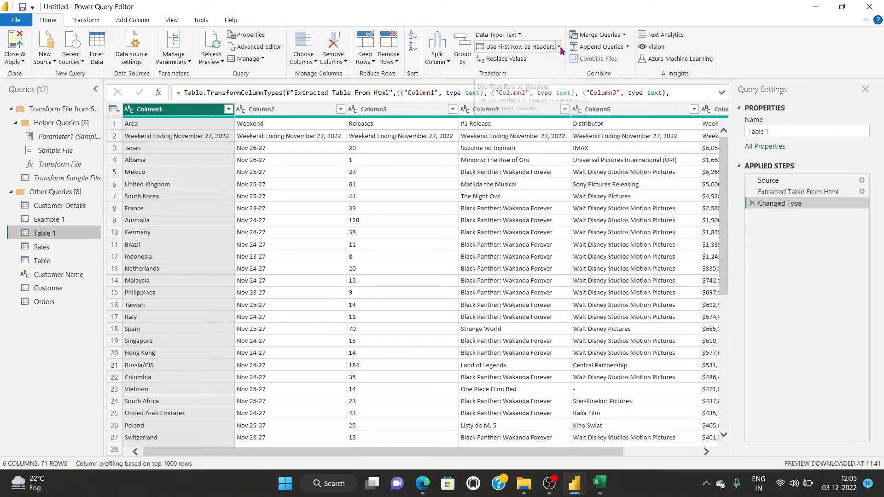
click(537, 47)
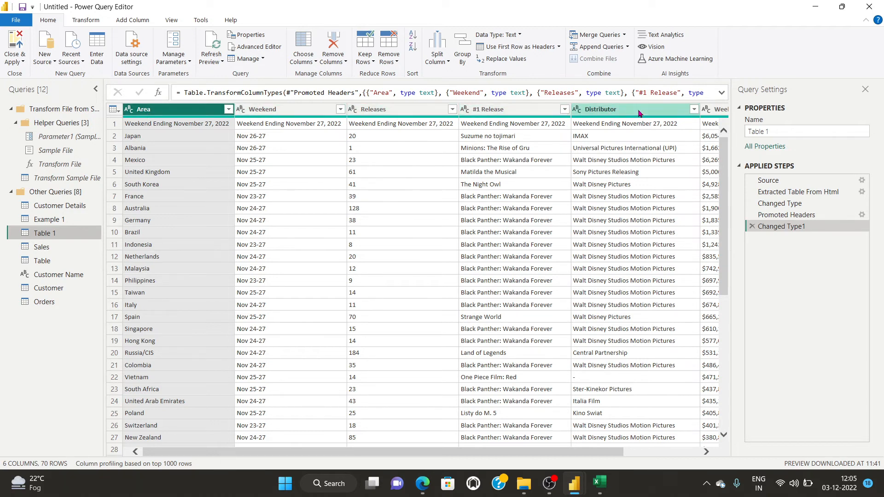
click(495, 449)
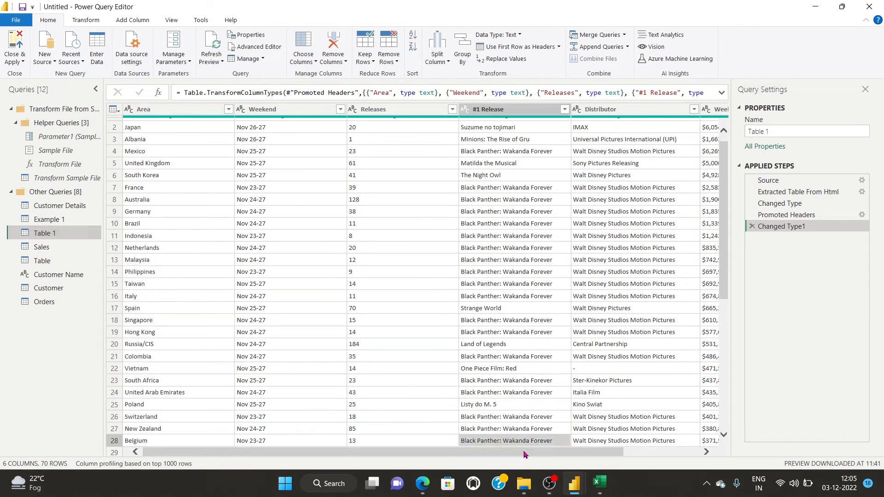
drag(556, 455, 609, 454)
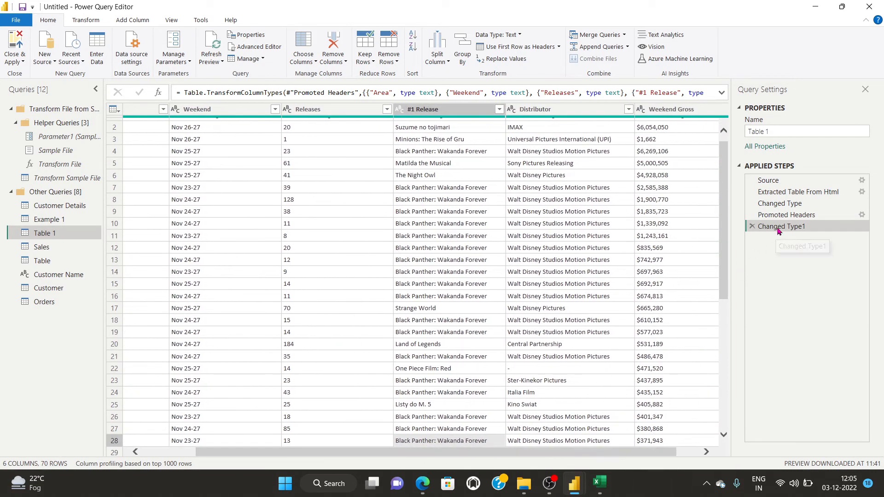
click(15, 60)
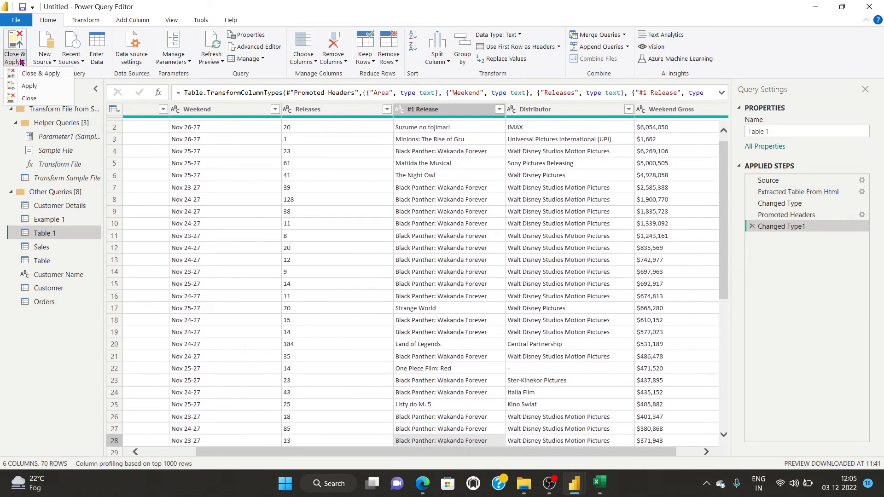
Close & Apply the query edits, then expand each table in the Fields pane from Table 1 to Customer.
click(30, 74)
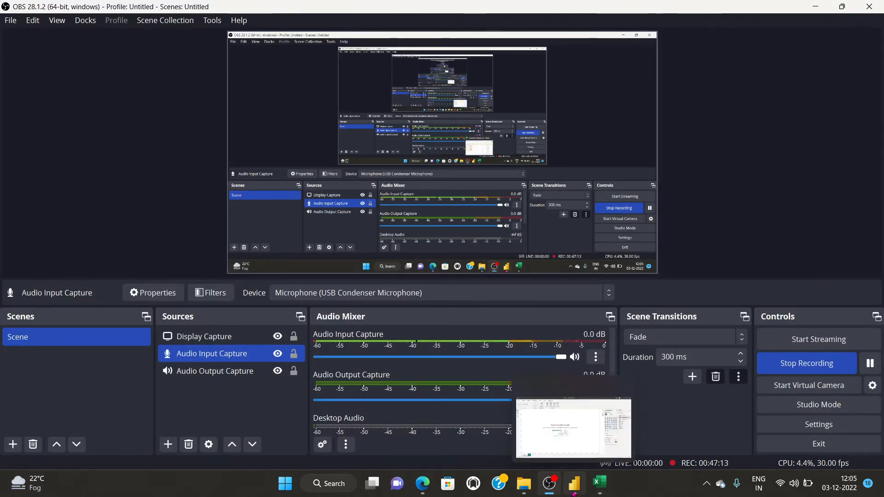
click(573, 491)
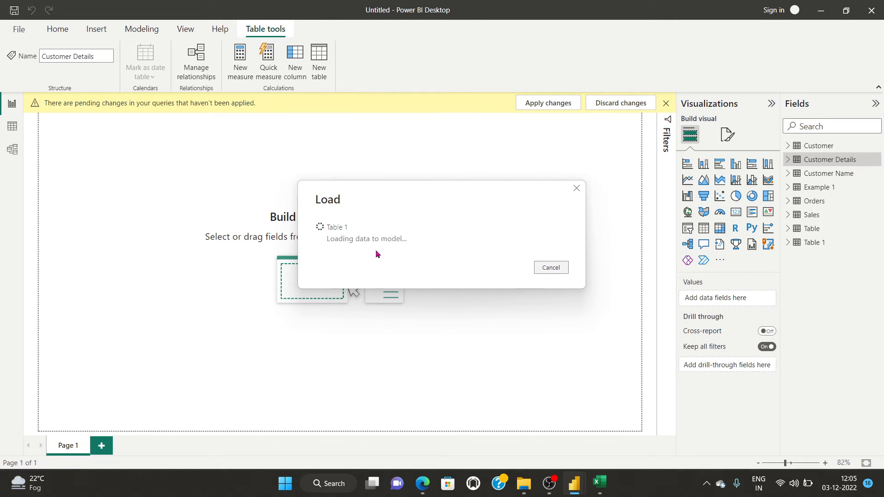
click(795, 244)
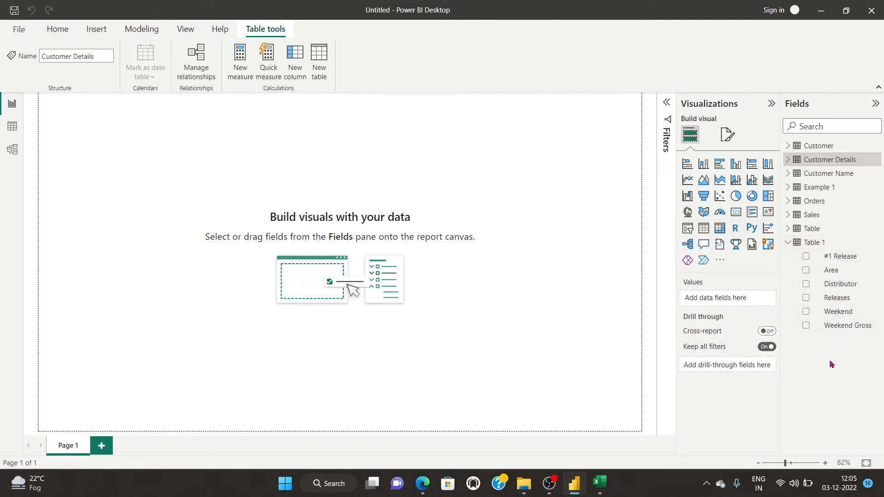
mouse_move(577, 487)
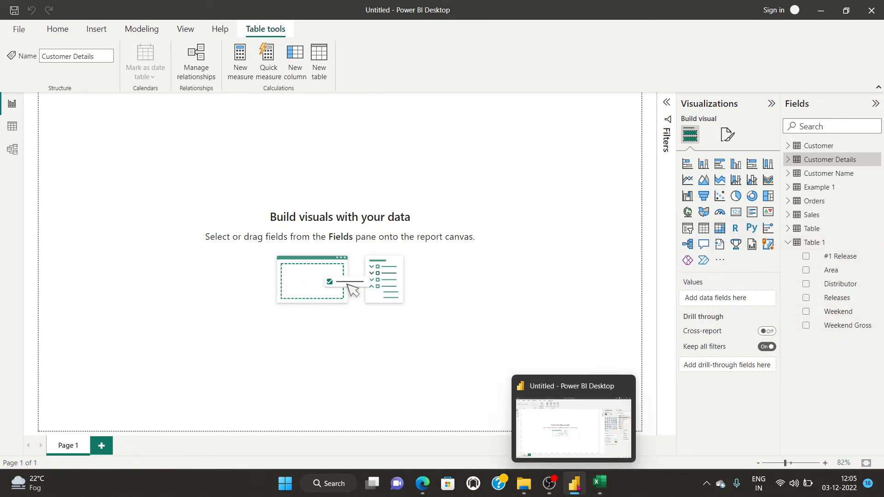
click(789, 229)
click(788, 215)
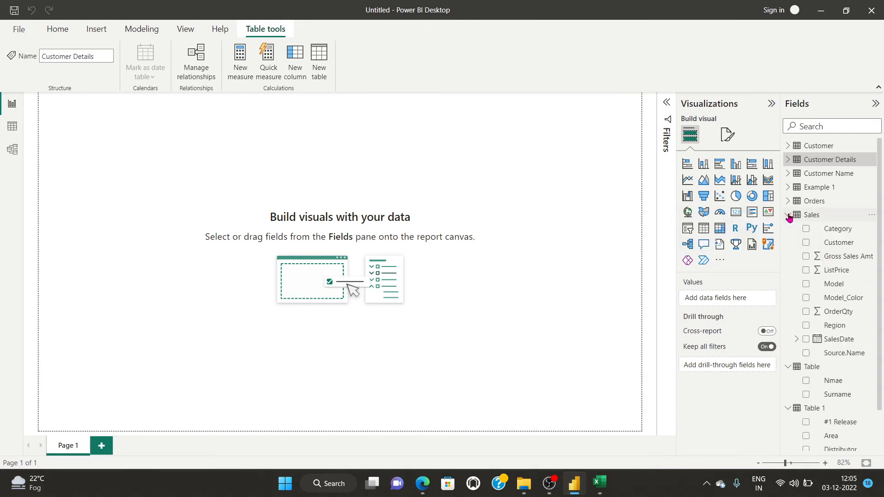
click(788, 201)
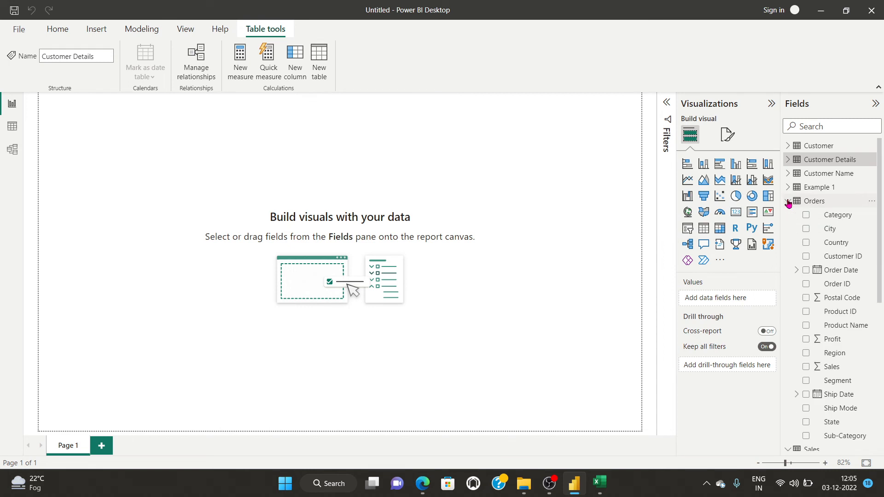
click(788, 187)
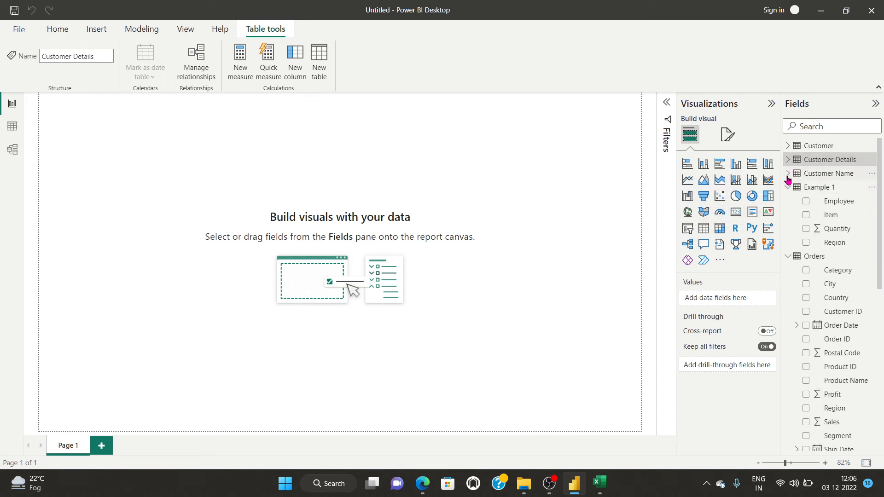
click(788, 178)
click(787, 158)
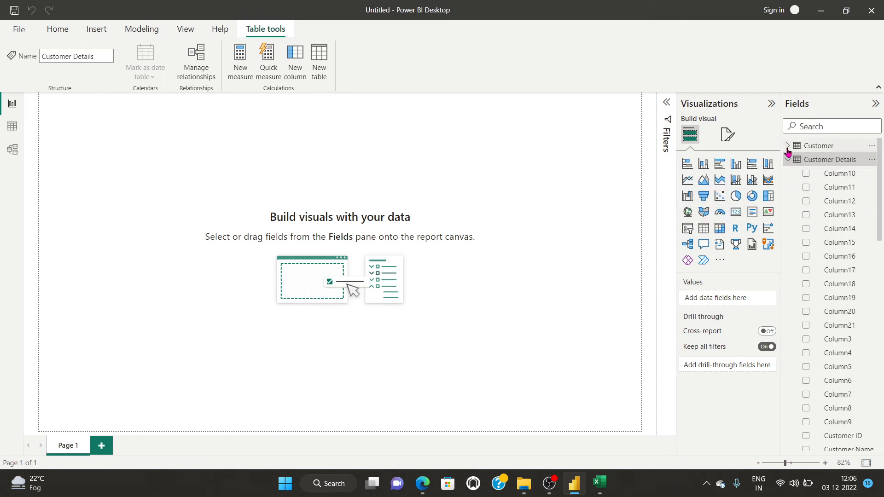
click(787, 146)
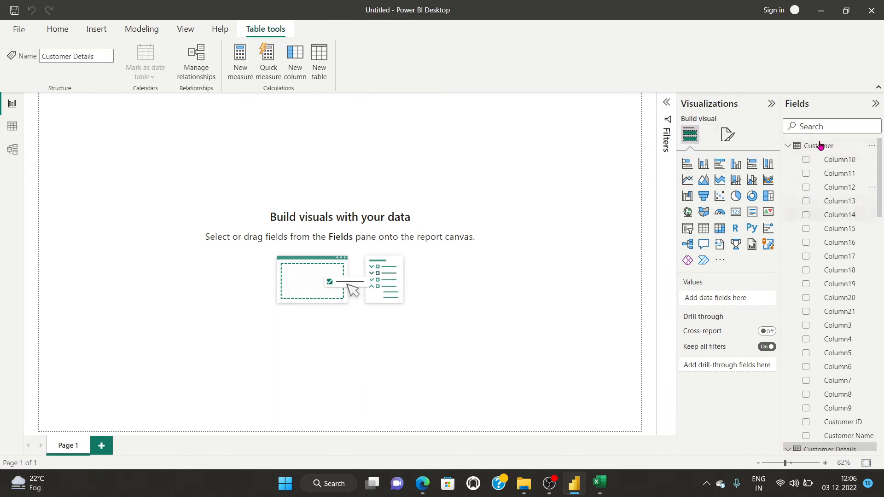
Collapse all the tables in the Fields pane again and pause the OBS recording.
click(788, 146)
click(788, 160)
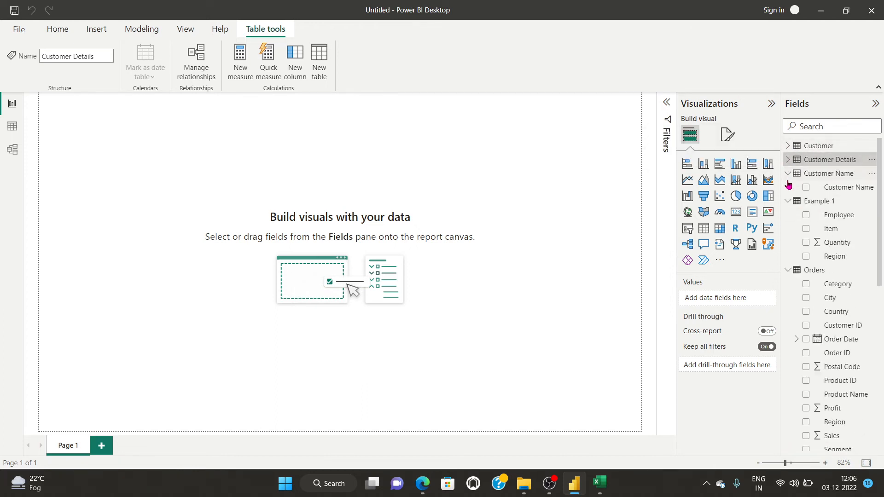
click(787, 173)
click(787, 188)
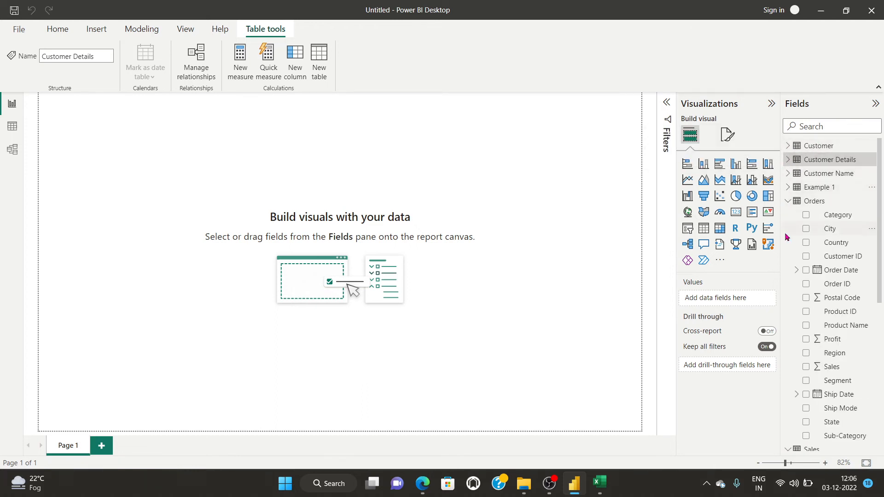
click(788, 201)
click(787, 215)
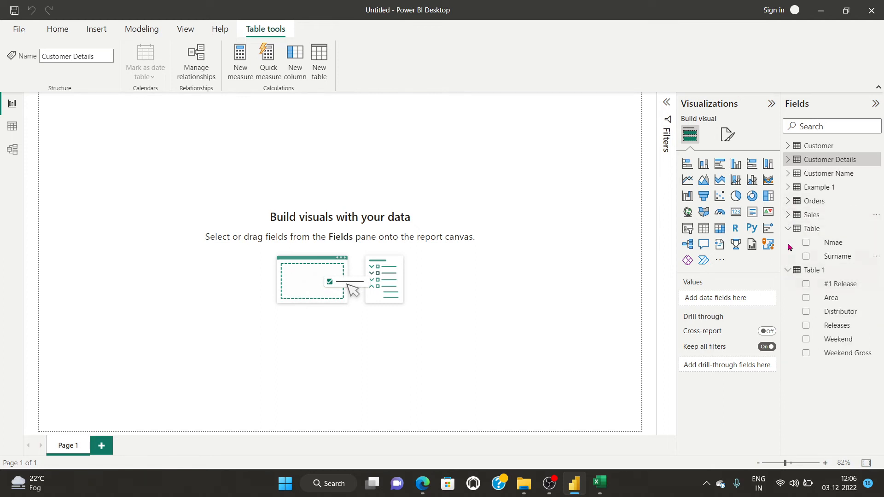
click(789, 229)
click(788, 243)
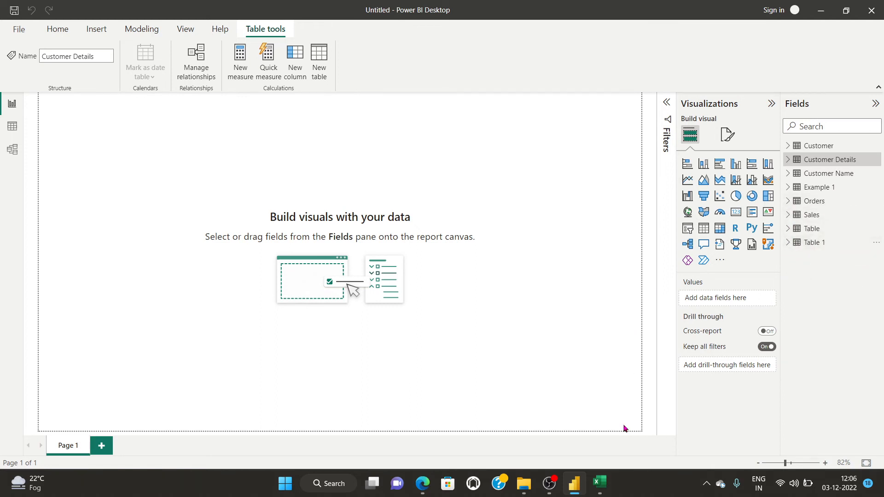
click(549, 484)
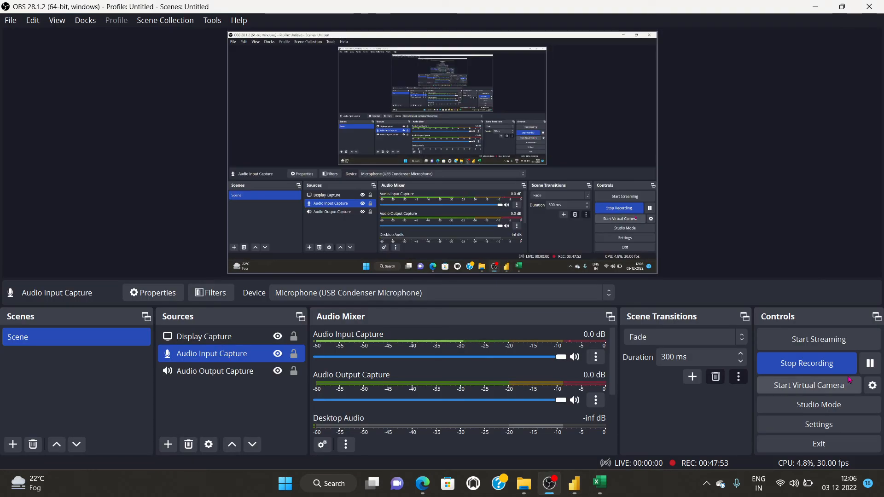
click(871, 363)
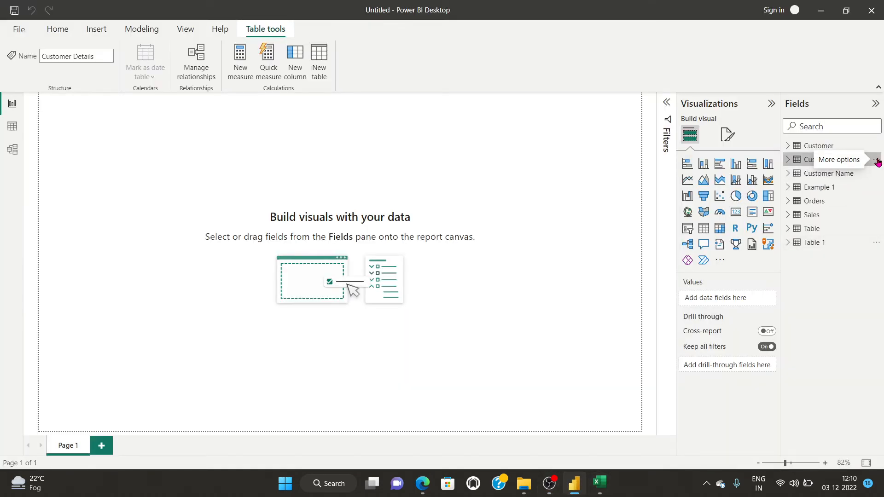
Edit the Customer Details query from the Fields pane and start a Merge Queries on it.
click(876, 161)
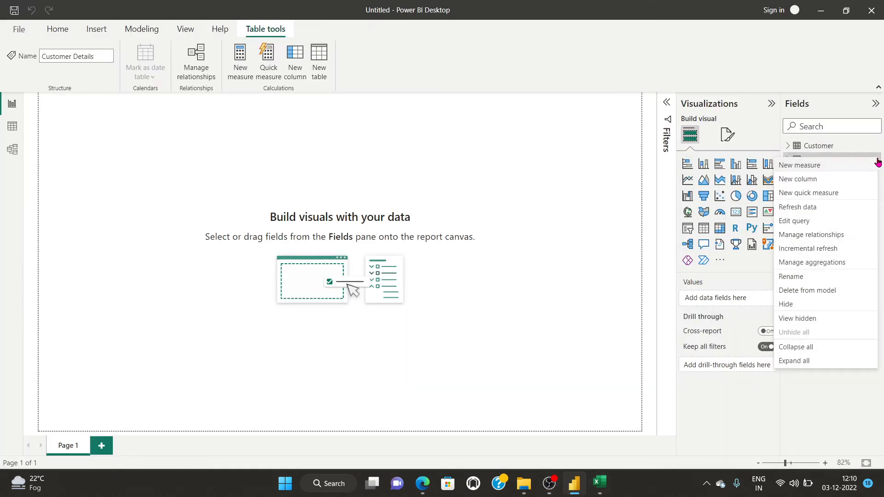
click(822, 223)
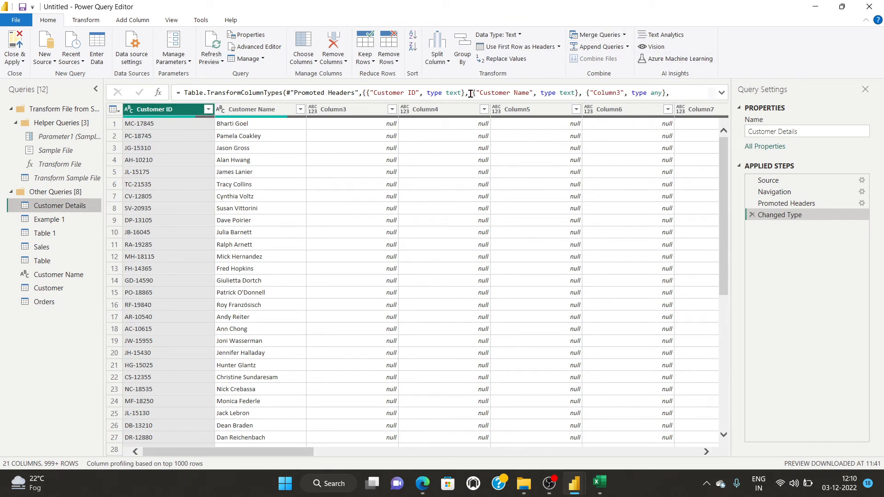
click(624, 37)
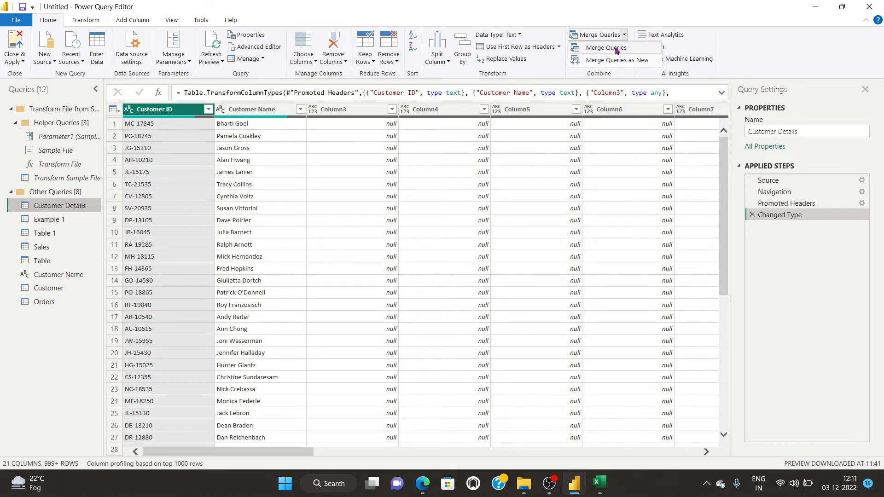
click(616, 52)
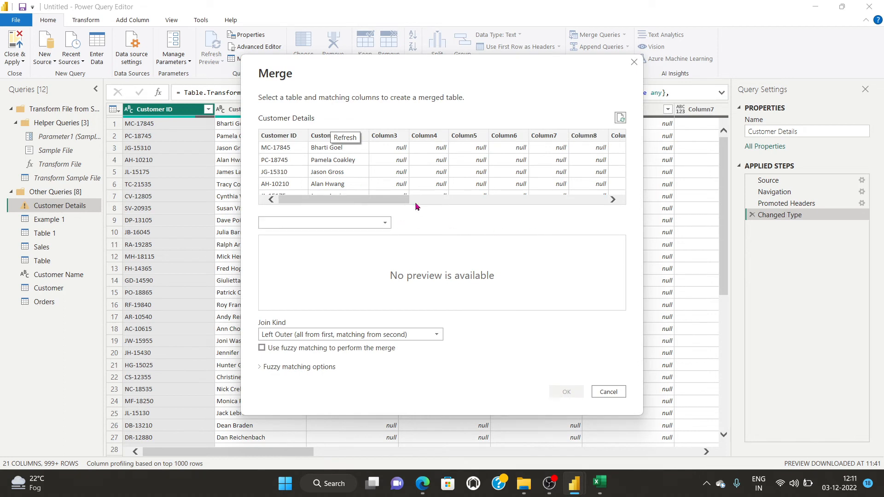
After previewing Customer and Example 1, pick Orders as the second table and select Customer Details' Customer ID.
click(355, 223)
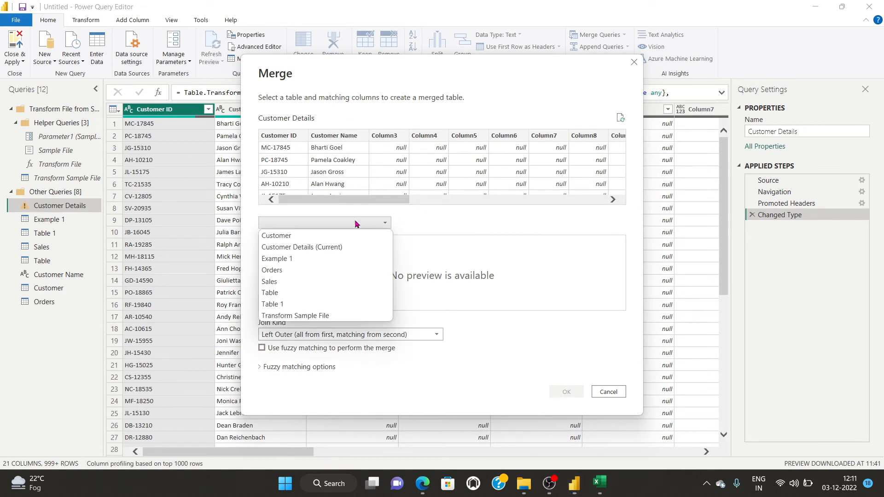
click(327, 237)
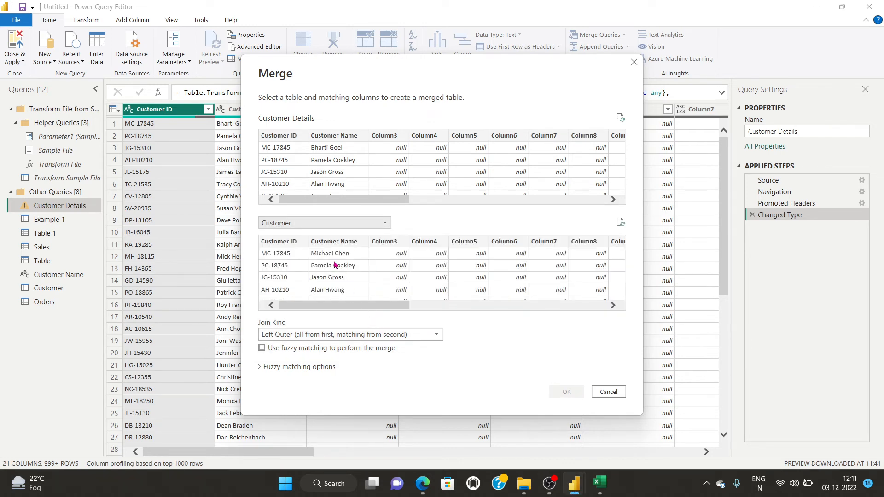
click(353, 217)
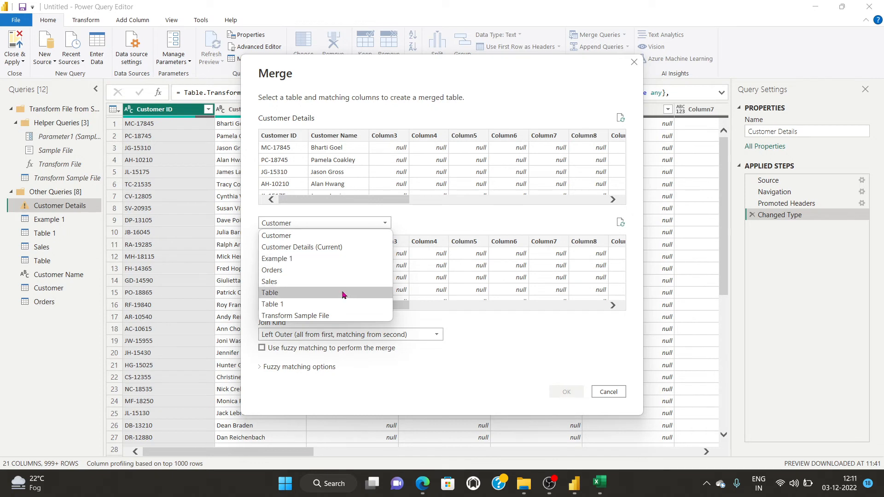
click(315, 259)
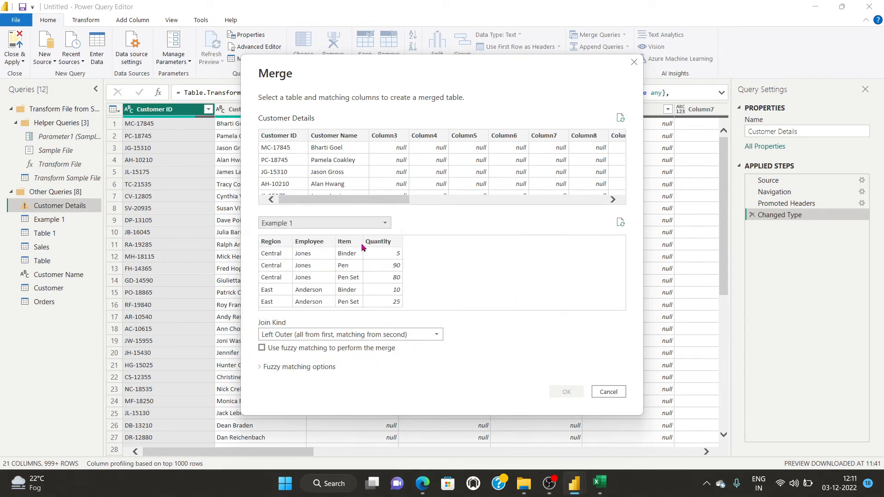
click(367, 224)
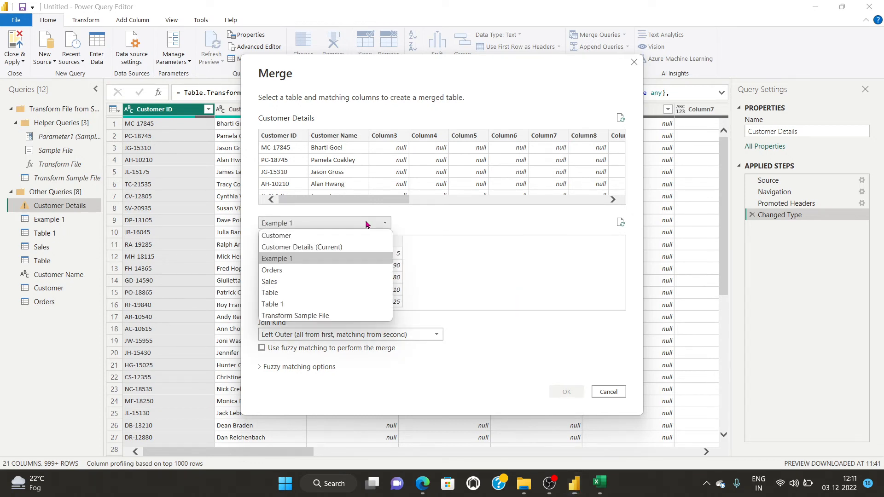
click(346, 271)
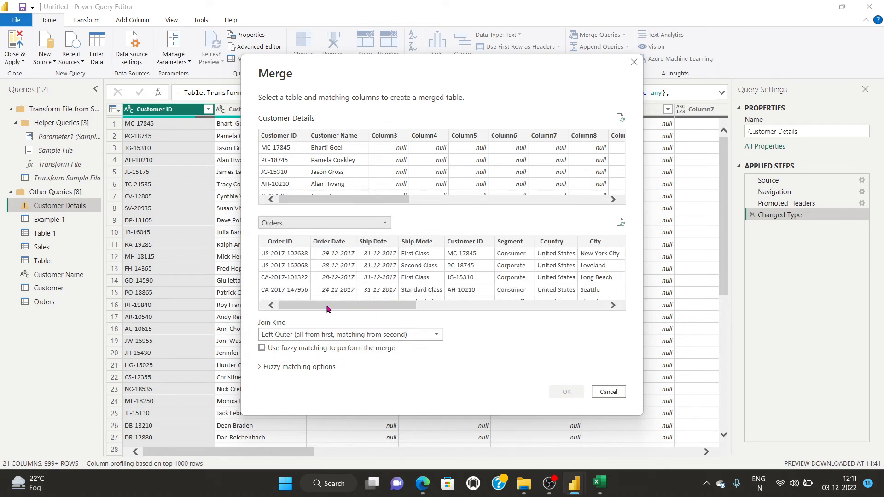
drag(329, 306, 358, 306)
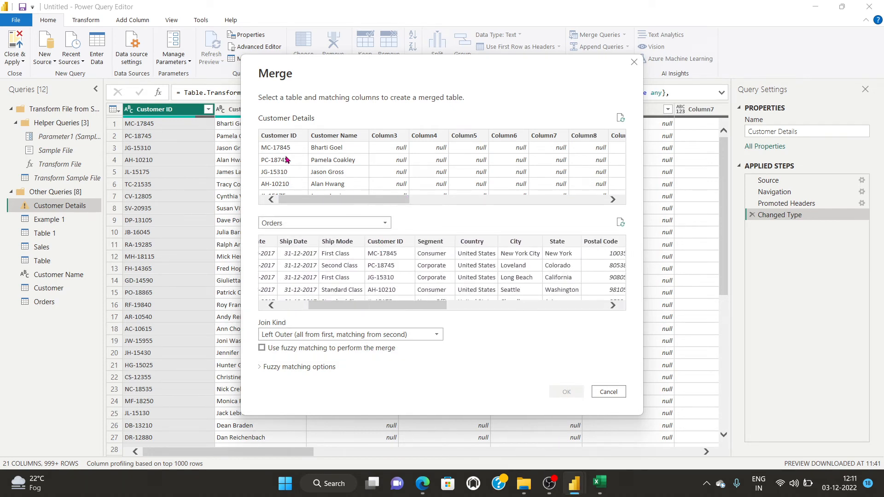
click(276, 139)
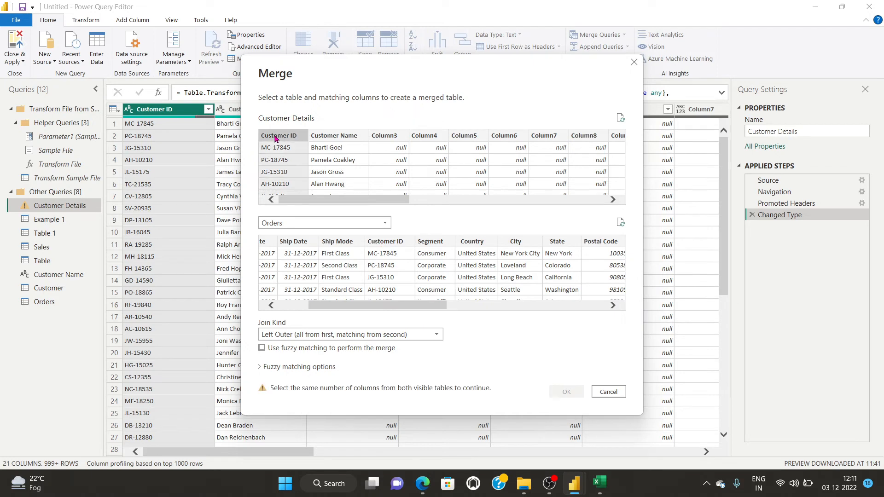
Match on Orders' Customer ID, set Join Kind to Inner, and confirm the merge.
click(388, 242)
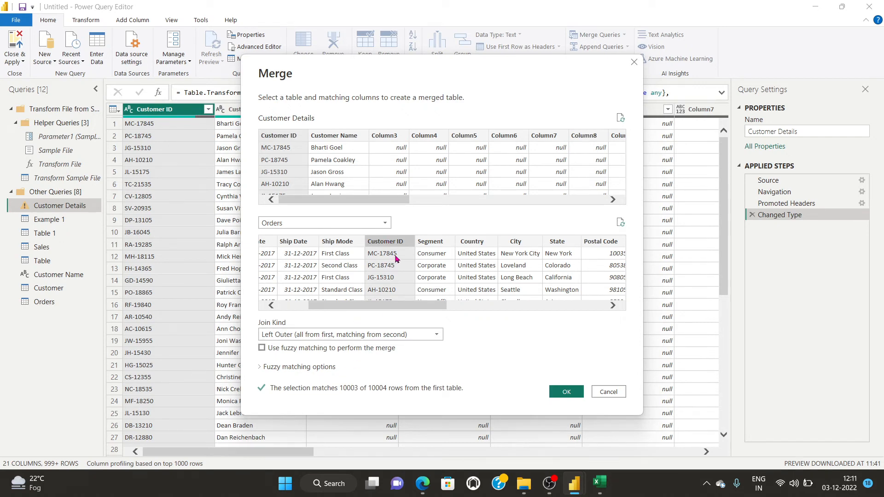
drag(390, 305, 338, 307)
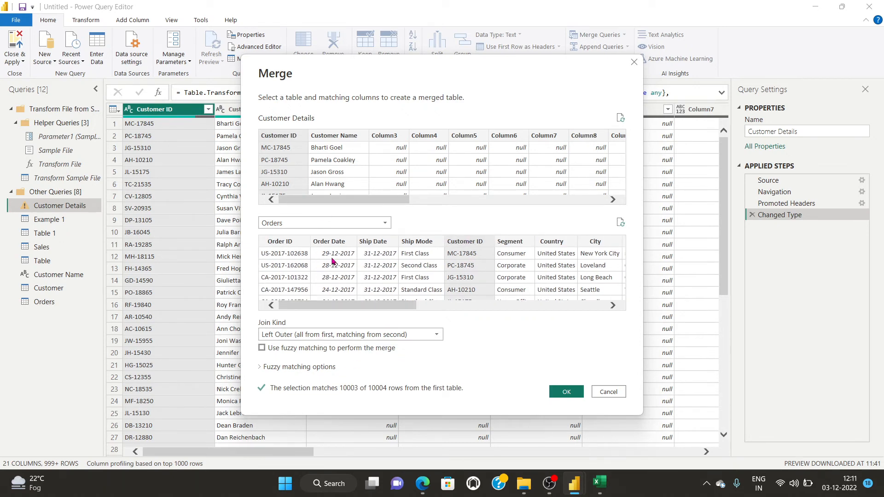
click(348, 335)
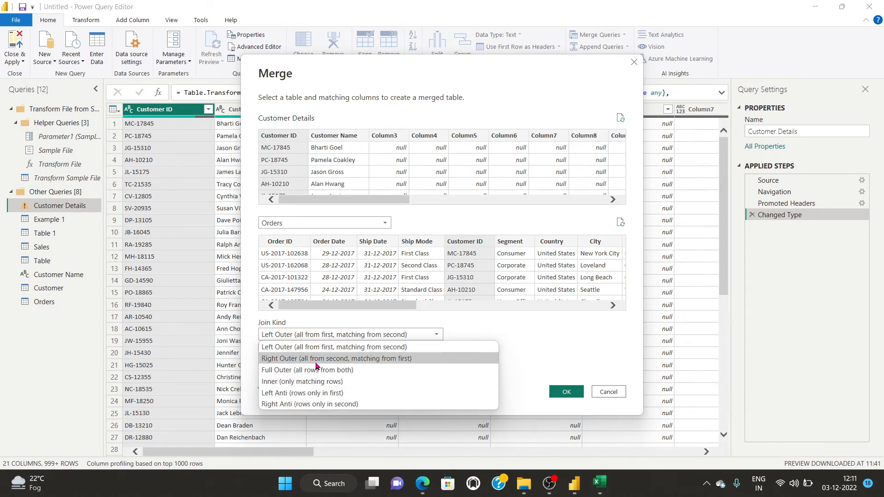
click(312, 381)
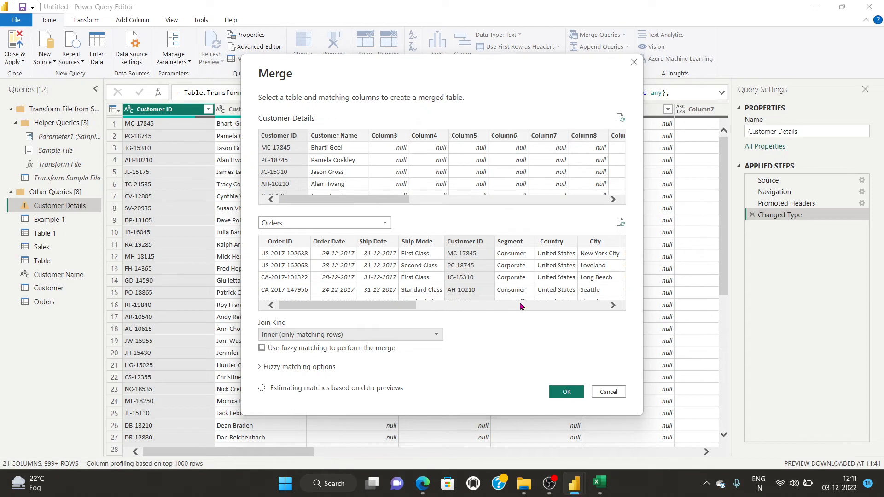
click(569, 392)
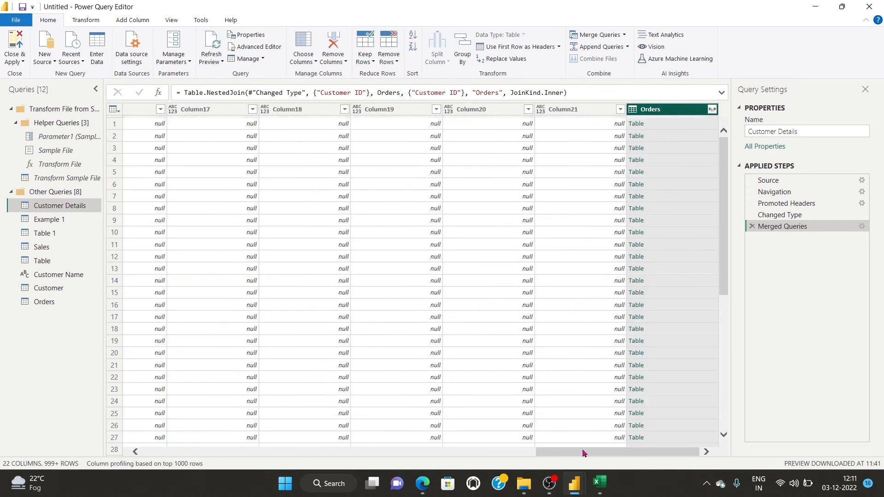
drag(582, 452, 184, 429)
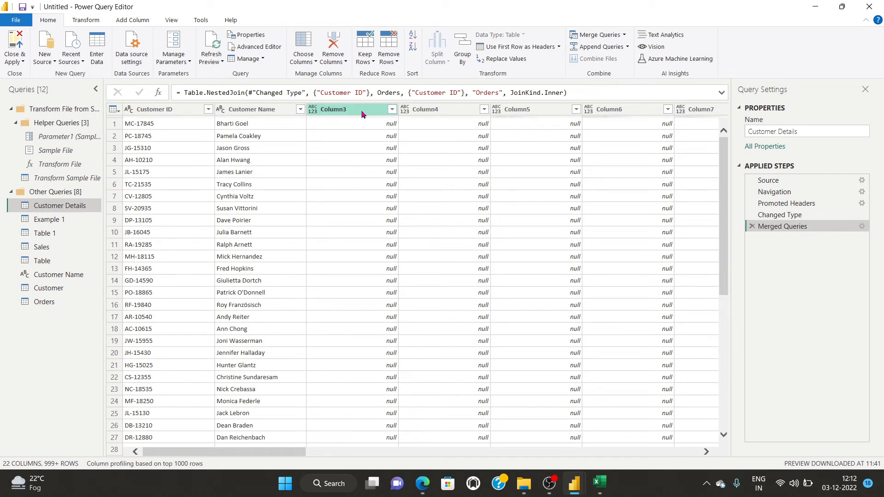
mouse_move(277, 451)
mouse_down()
mouse_move(379, 467)
mouse_move(673, 452)
mouse_move(267, 452)
mouse_up()
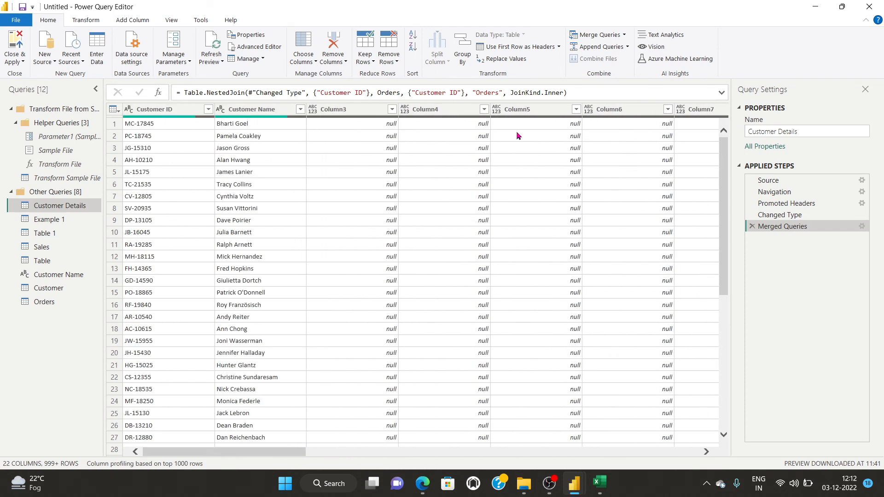
Open and cancel Merge Queries as New, then delete the Merged Queries step.
click(625, 35)
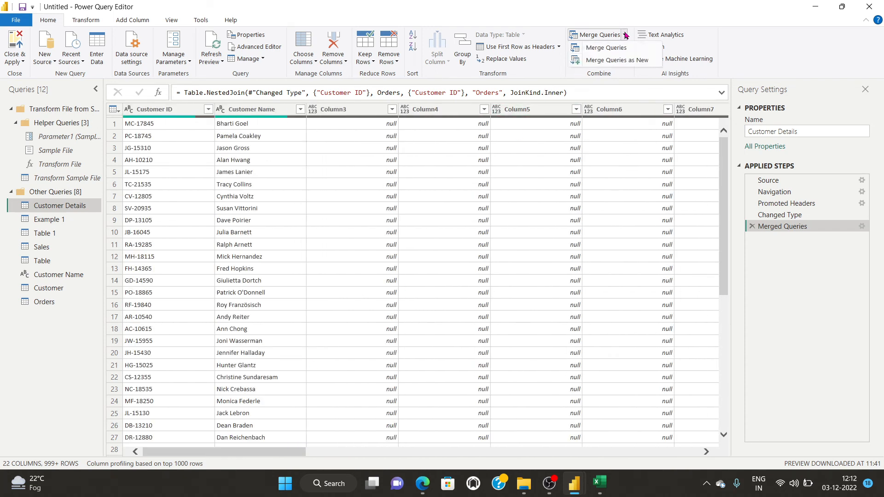
click(591, 61)
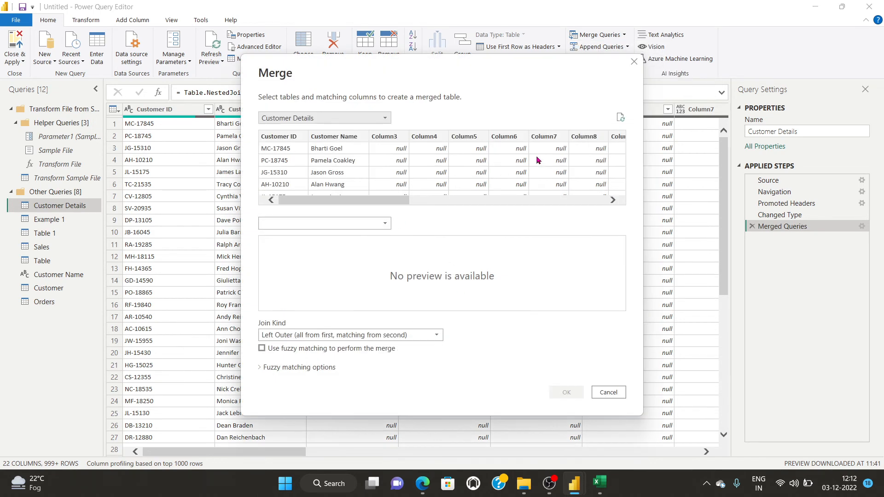
click(621, 396)
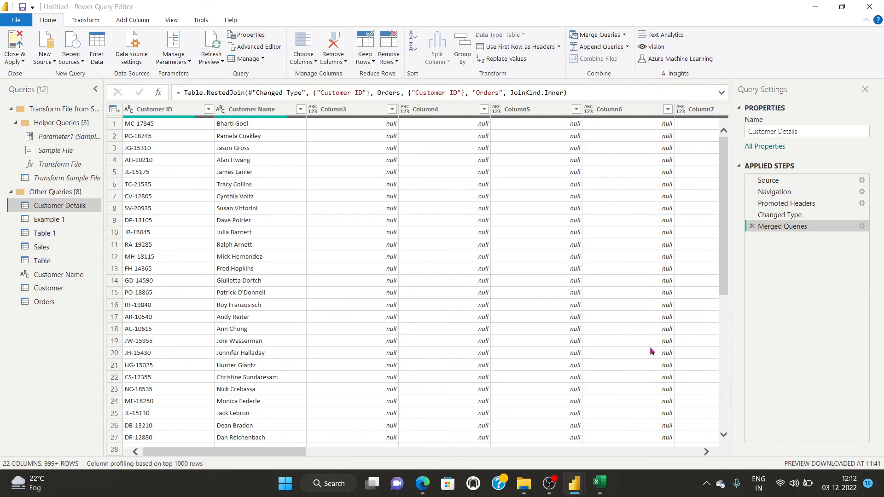
click(752, 226)
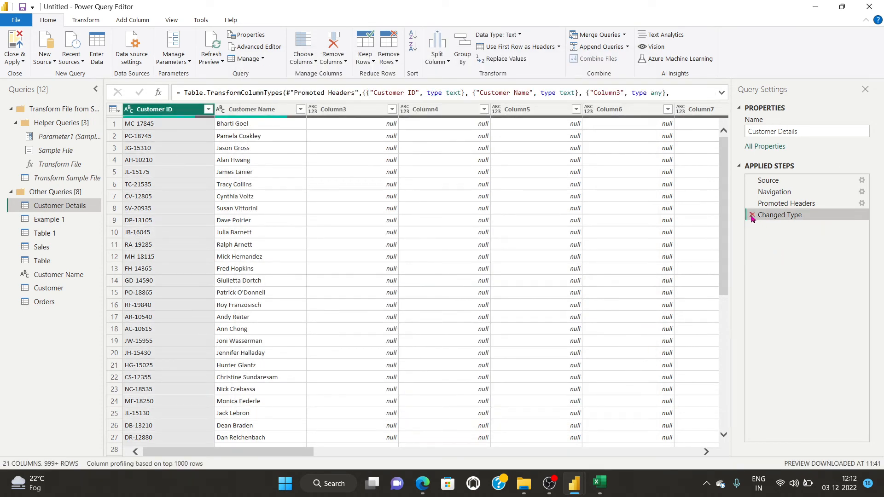
click(627, 47)
click(629, 63)
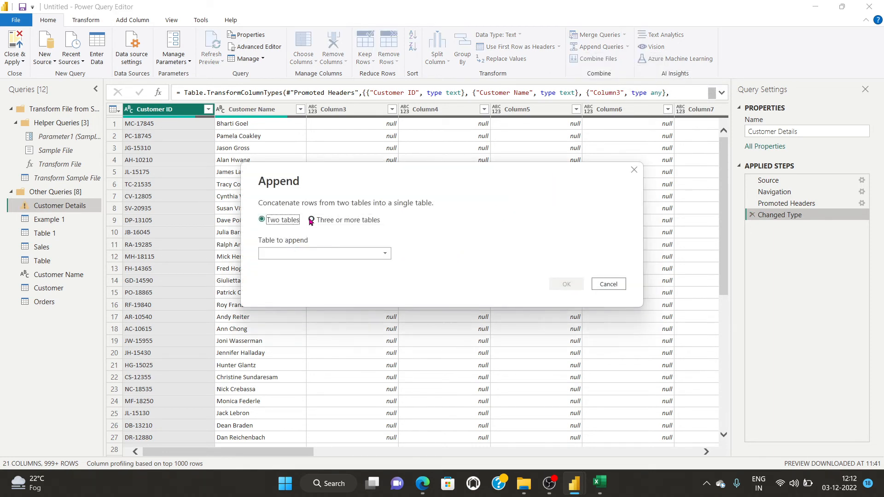
click(311, 220)
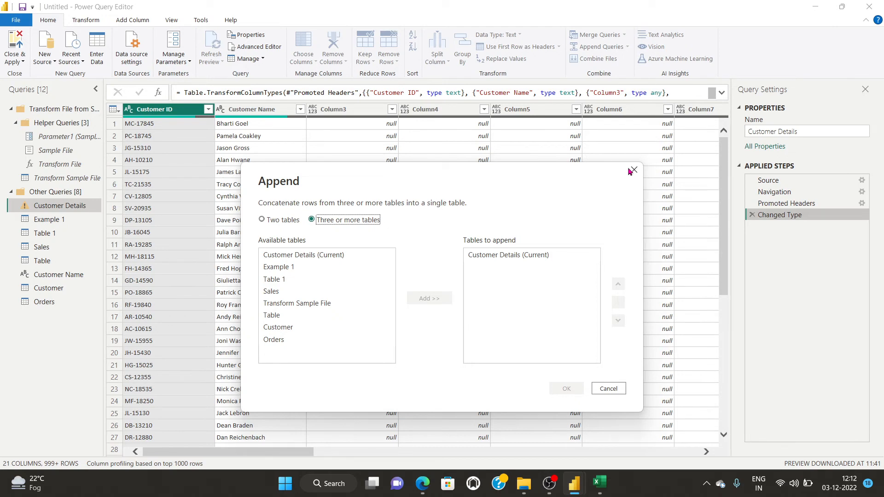
click(607, 388)
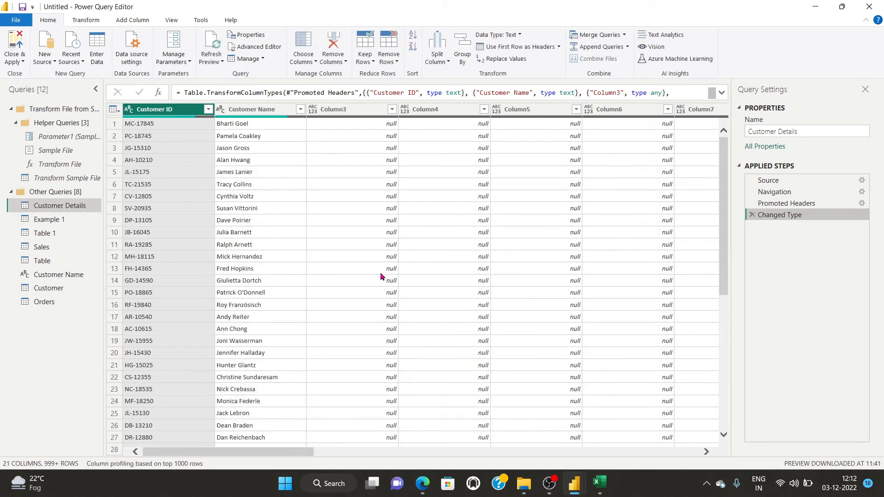
scroll(442, 331, down, 8)
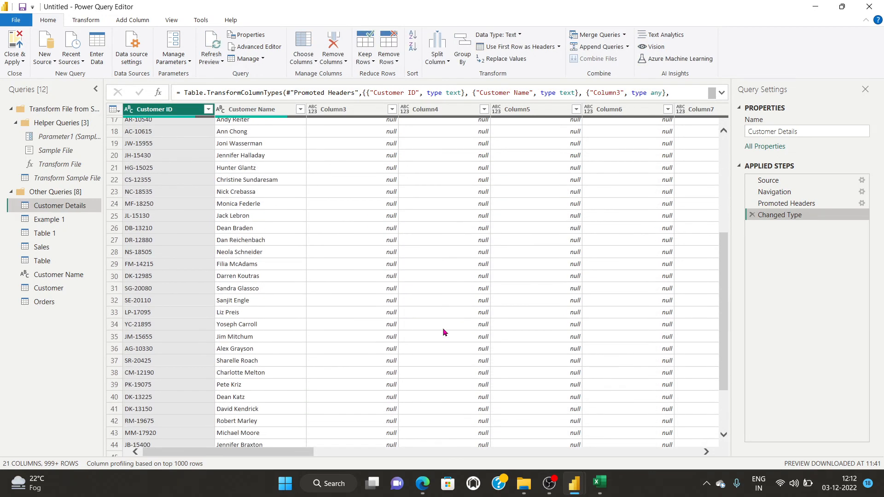
scroll(443, 330, up, 8)
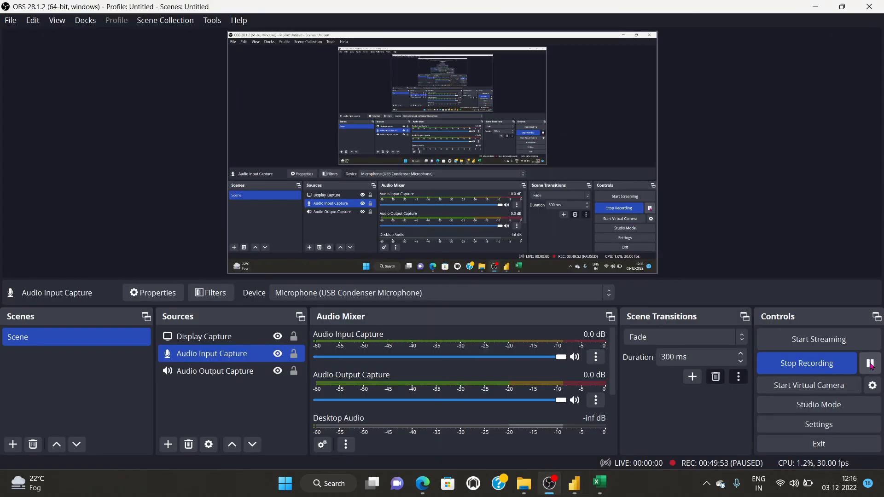
click(870, 365)
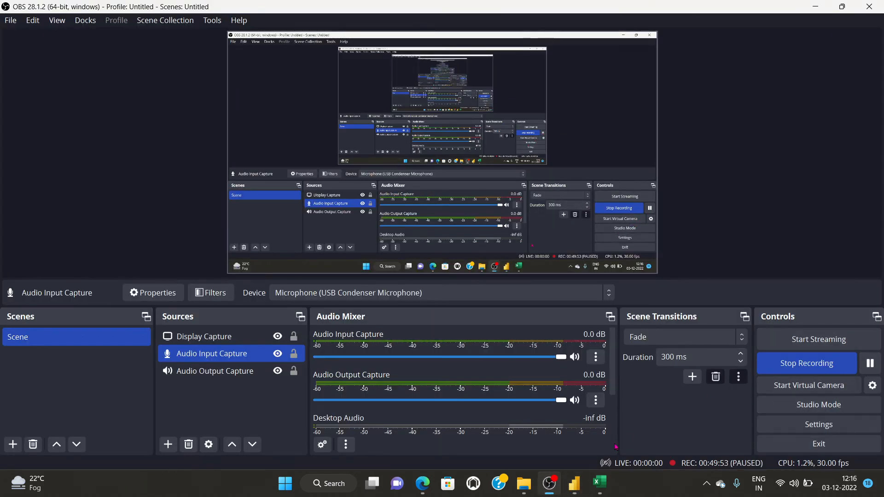
Return to the Power BI Desktop report window and choose Get data from an Excel workbook.
mouse_move(574, 484)
click(630, 438)
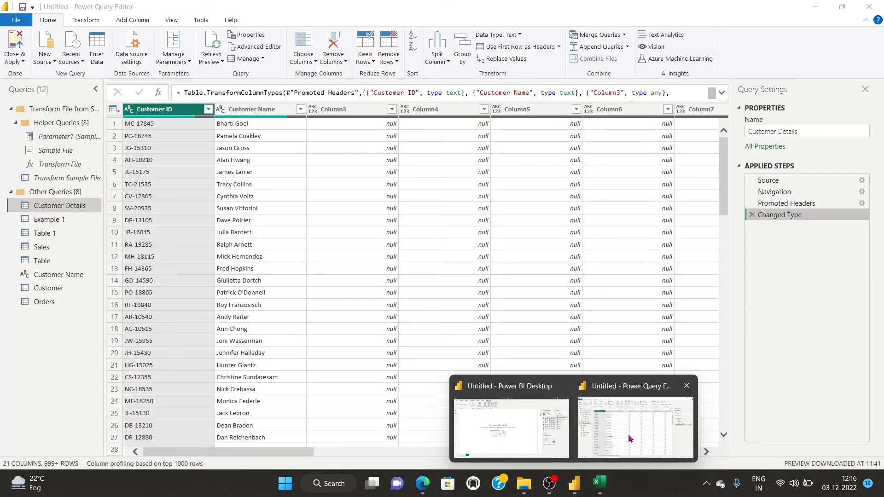
mouse_move(575, 485)
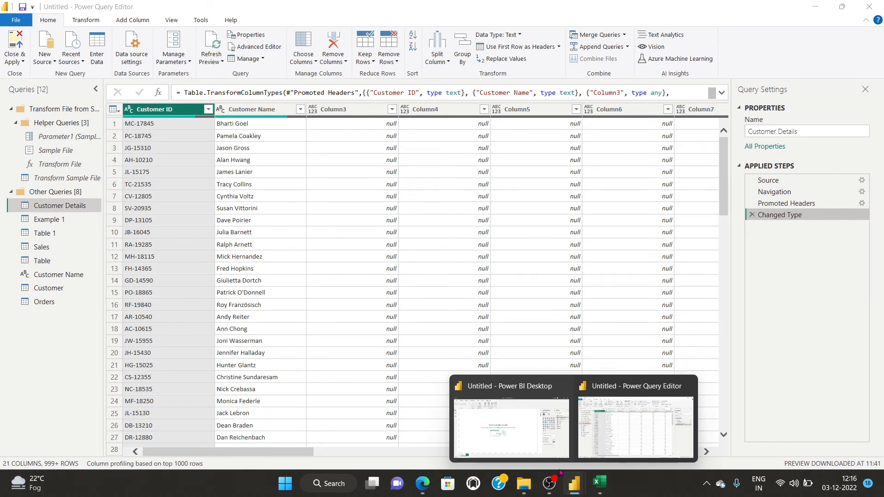
click(513, 419)
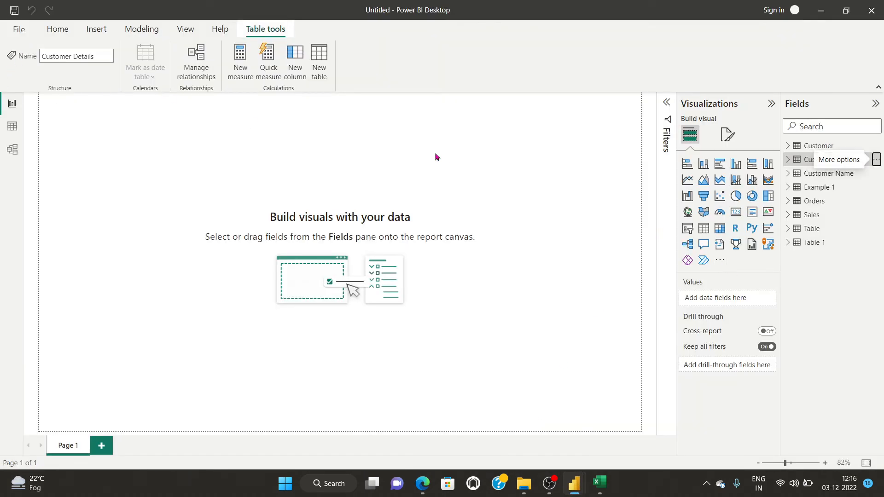
click(97, 189)
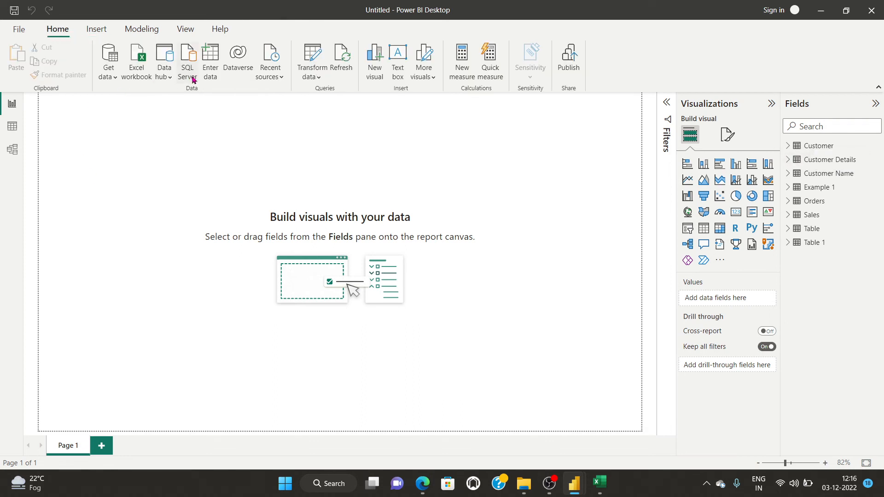
click(115, 79)
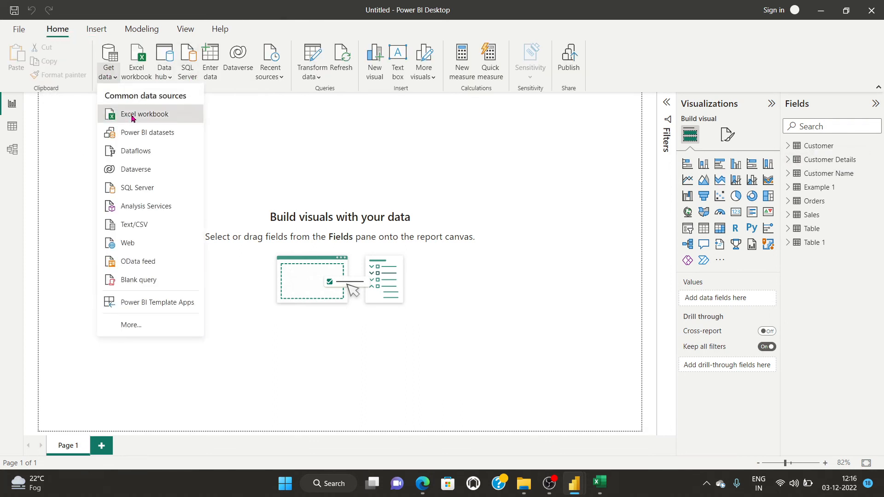
click(126, 115)
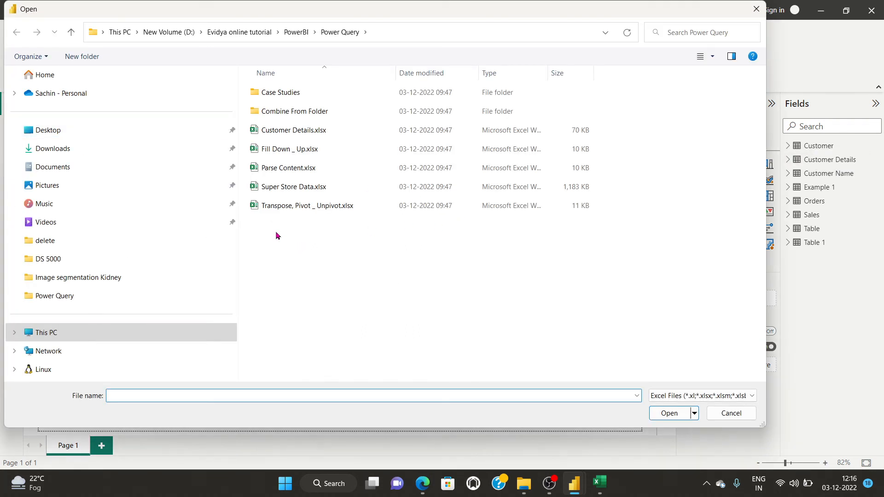
Open Case Studies\Expense_Actual vs Allowance.xlsx and load the Expense_Actual and Expense_Allowance tables.
double_click(278, 92)
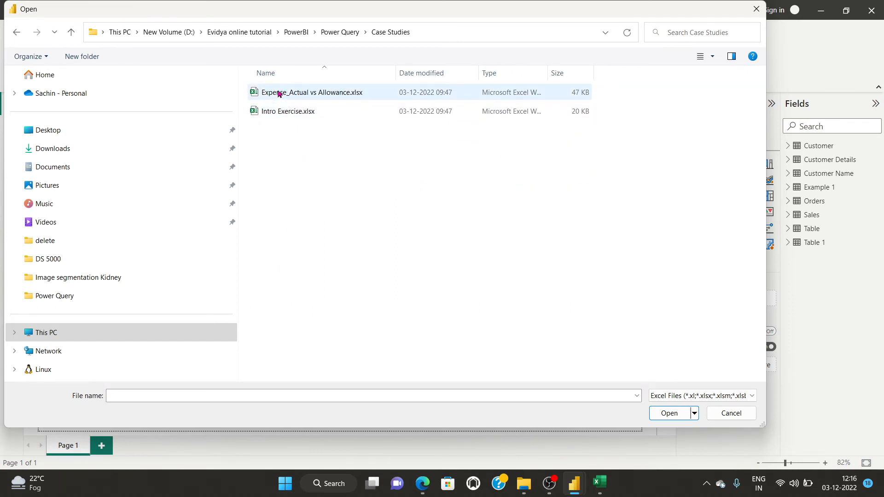
click(279, 93)
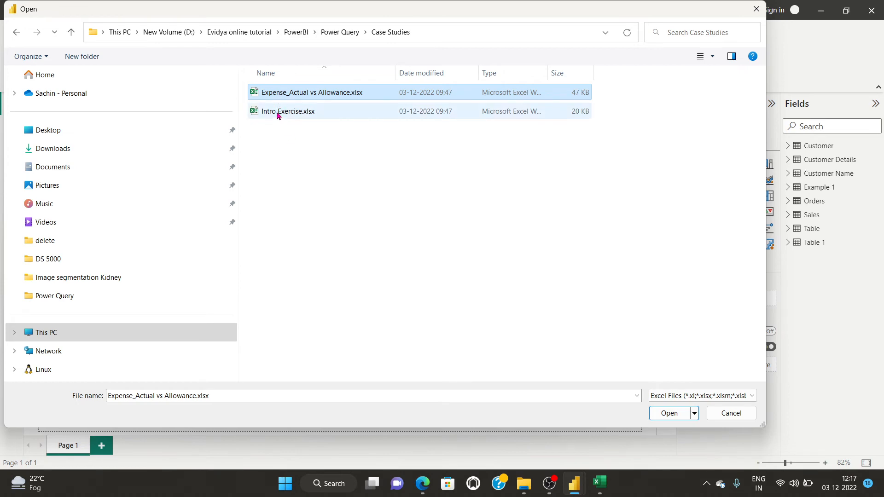
click(672, 414)
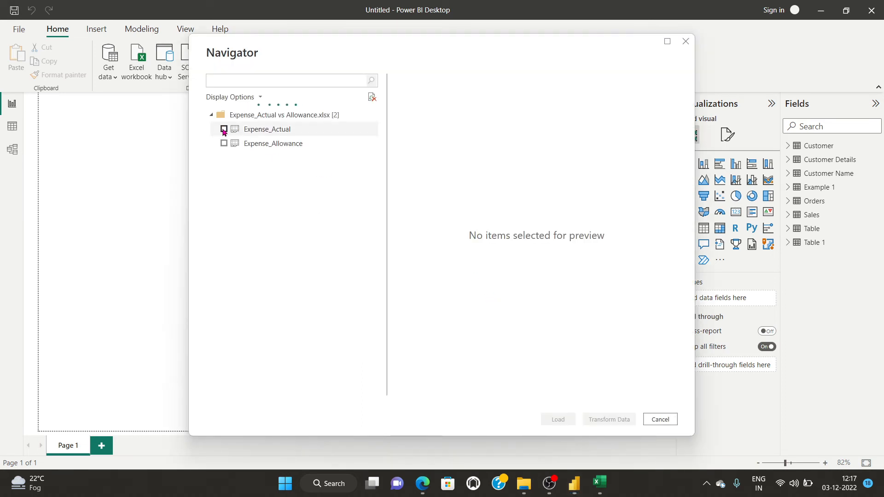
click(223, 130)
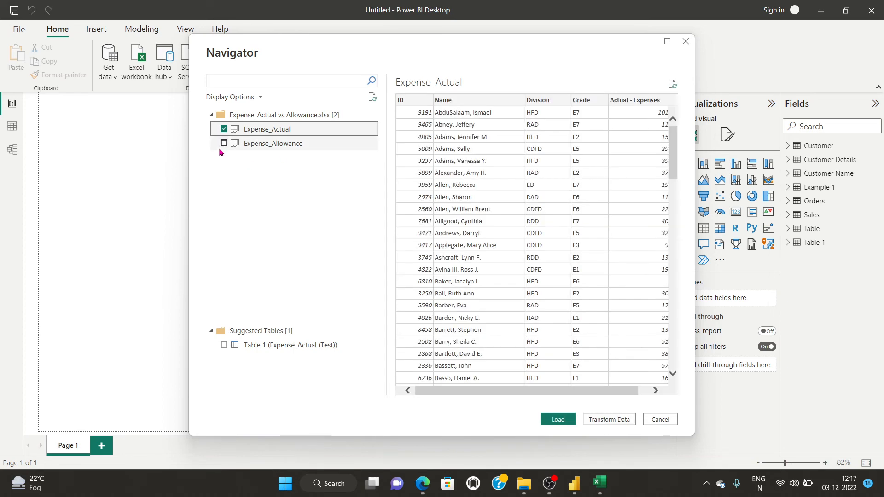
click(223, 144)
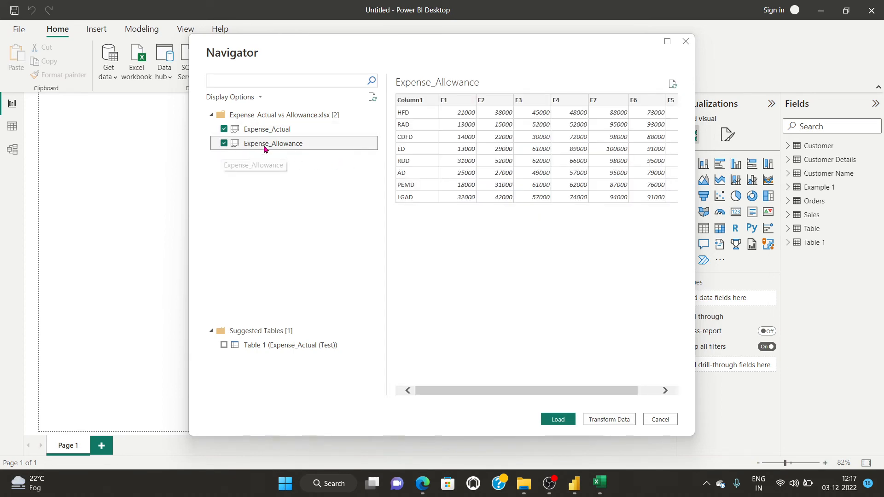
click(558, 419)
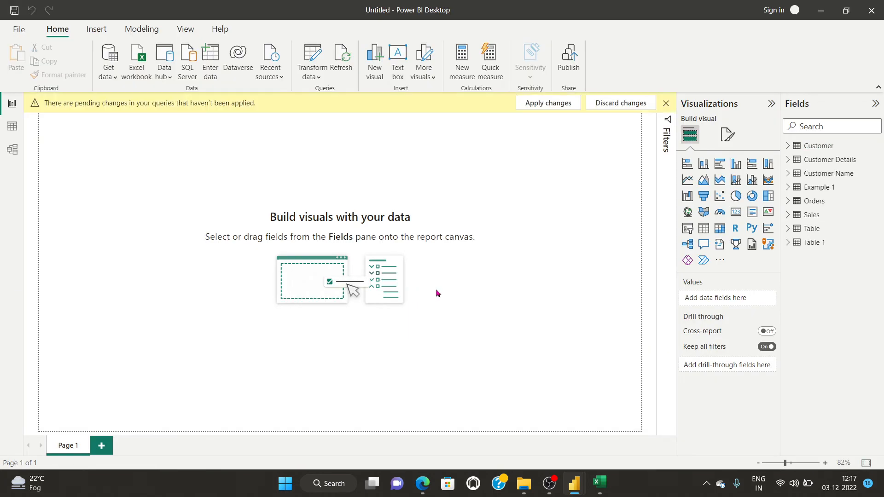
Apply pending changes and switch between Expense_Actual and Expense_Allowance, finishing on Expense_Allowance's E1–E7 grades.
click(547, 103)
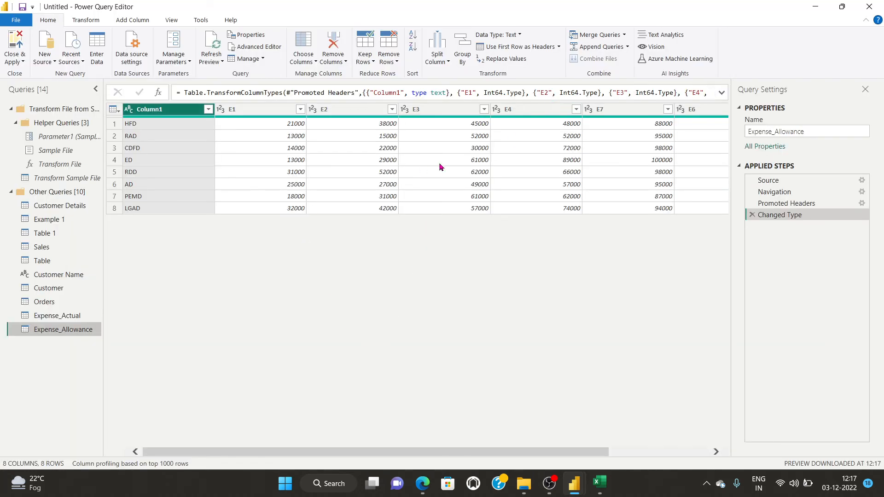
click(46, 316)
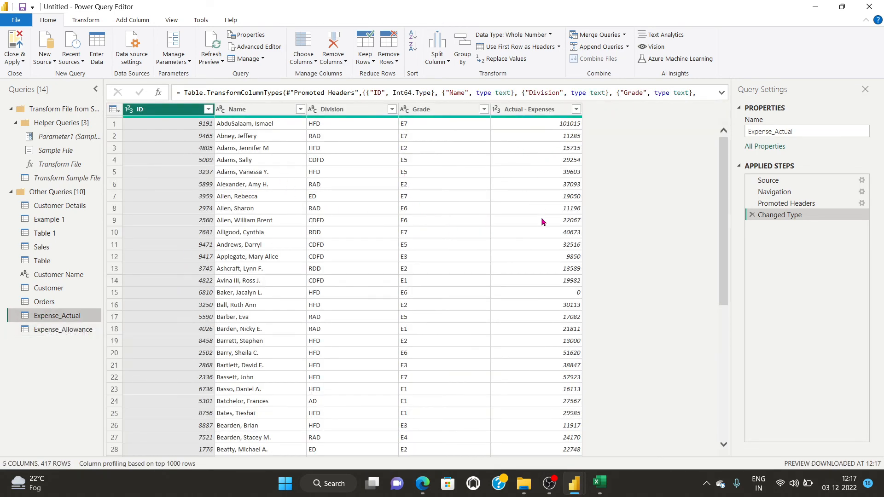
scroll(540, 217, down, 7)
scroll(547, 264, up, 8)
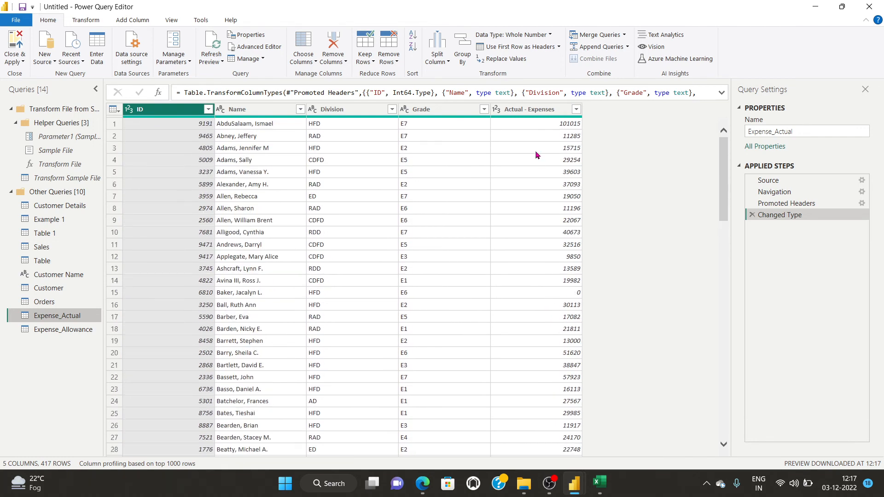
click(46, 330)
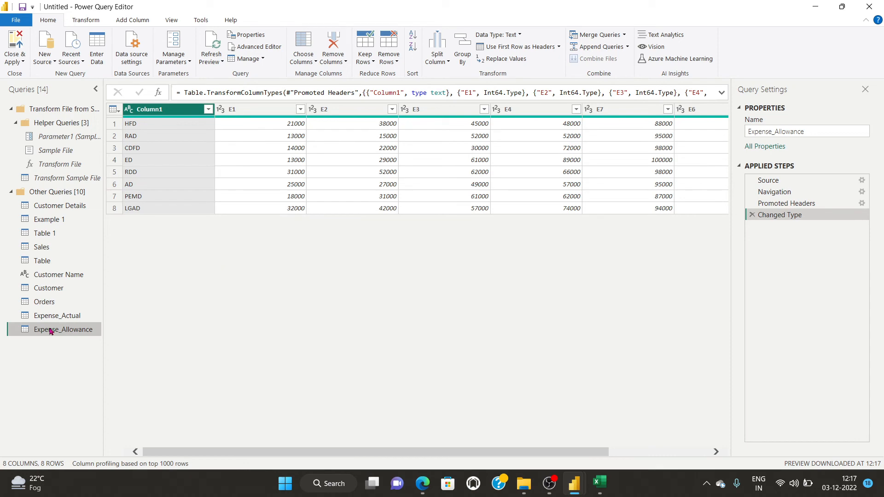
click(36, 318)
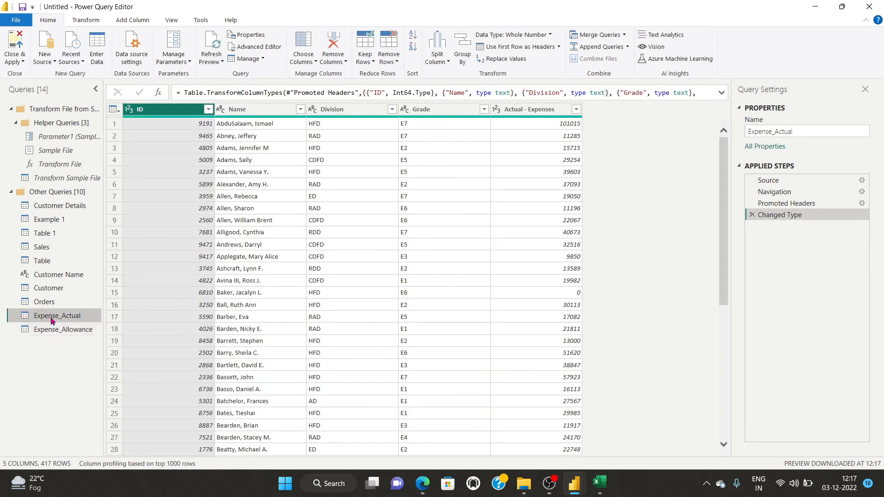
click(46, 327)
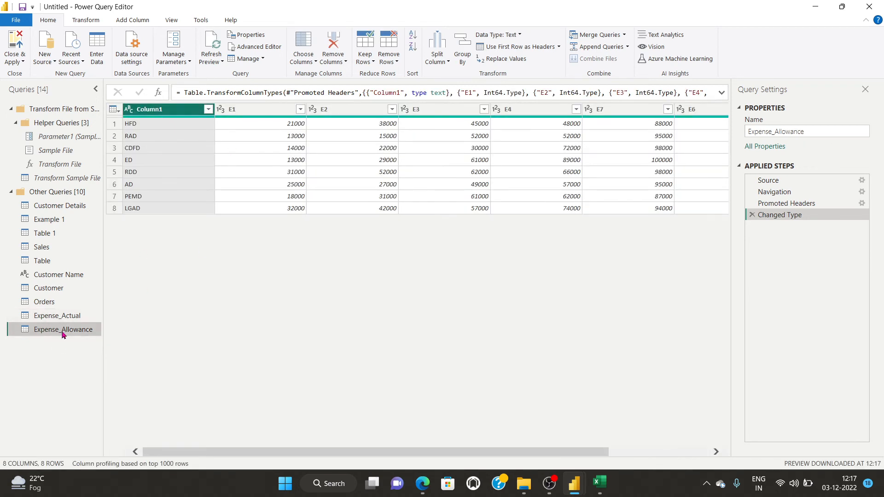
click(57, 316)
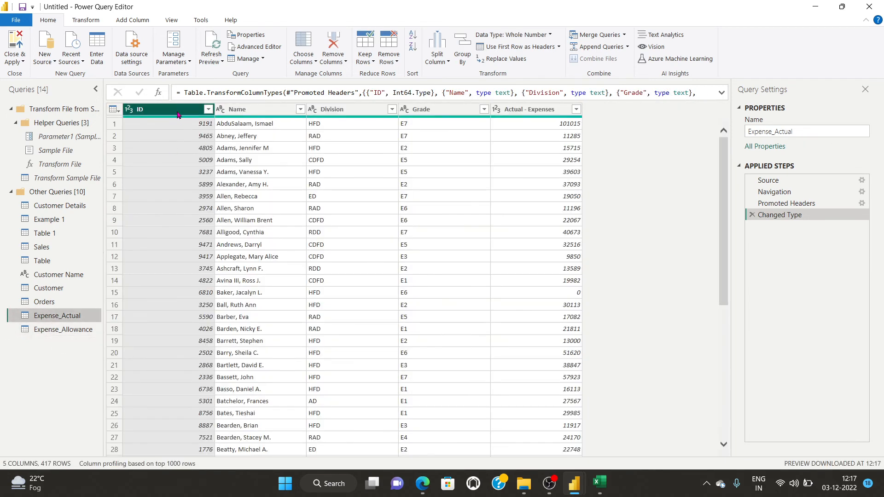
click(57, 329)
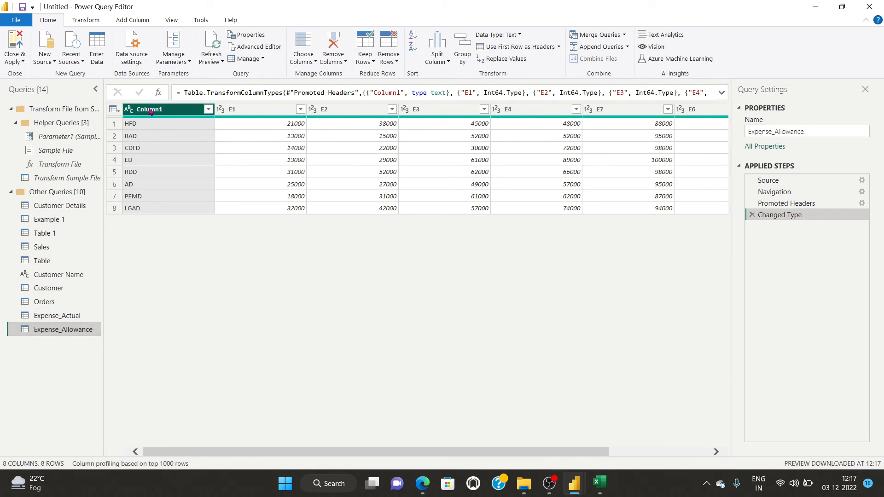
Unpivot the Expense_Allowance columns Column1 through E5 into Attribute/Value rows.
mouse_move(149, 111)
mouse_down()
mouse_move(218, 112)
mouse_move(149, 112)
mouse_up()
mouse_move(178, 119)
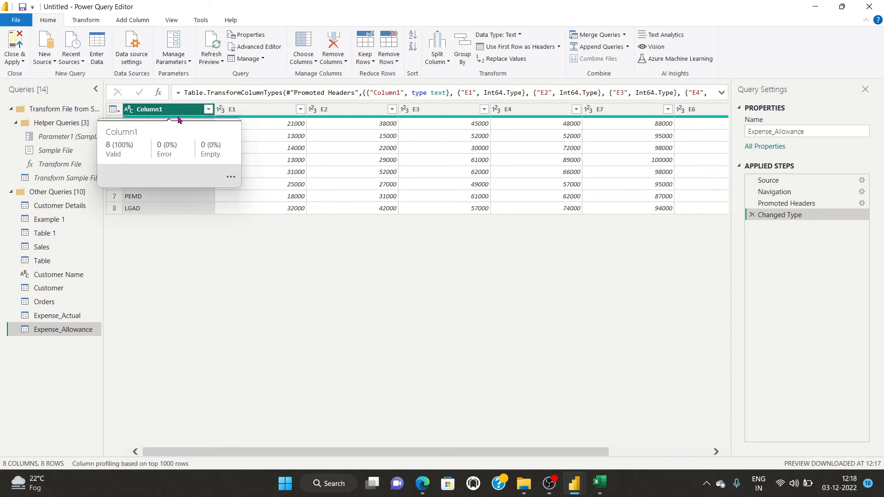
key(shift+Right)
key(shift+Right)
key(shift+Right)
key(shift+Right)
key(shift+Right)
key(shift+Right)
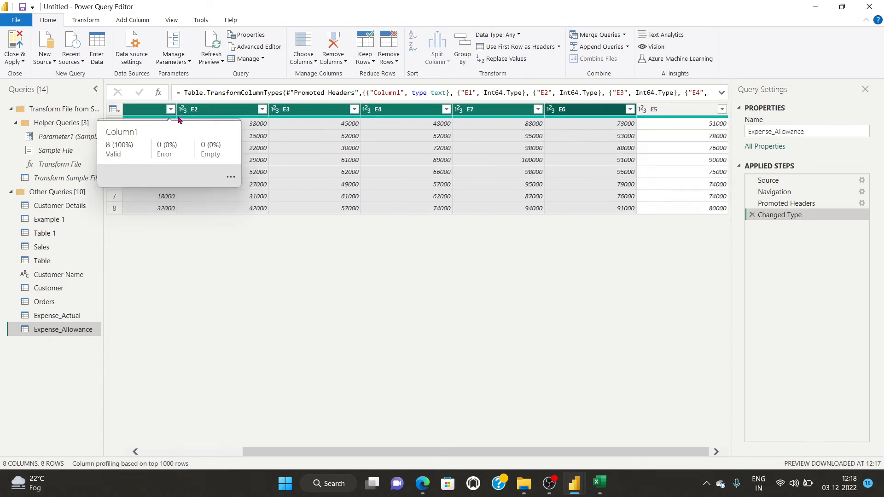
key(shift+Right)
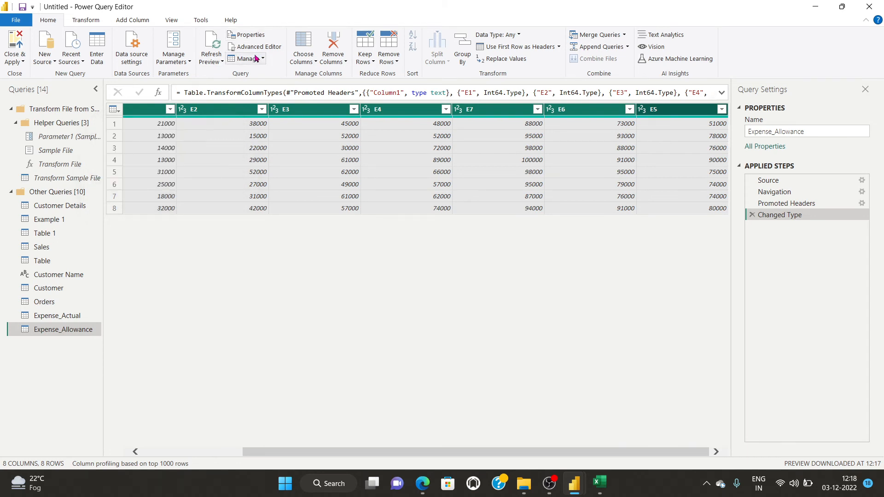
click(86, 20)
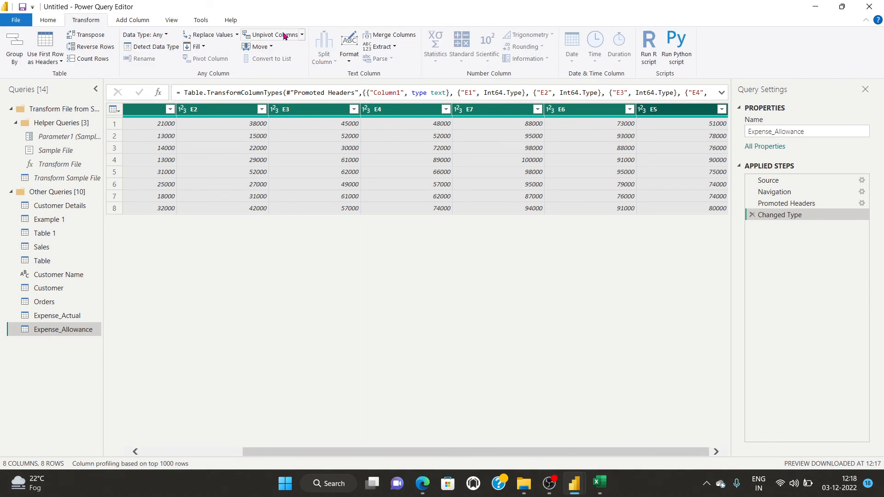
click(302, 35)
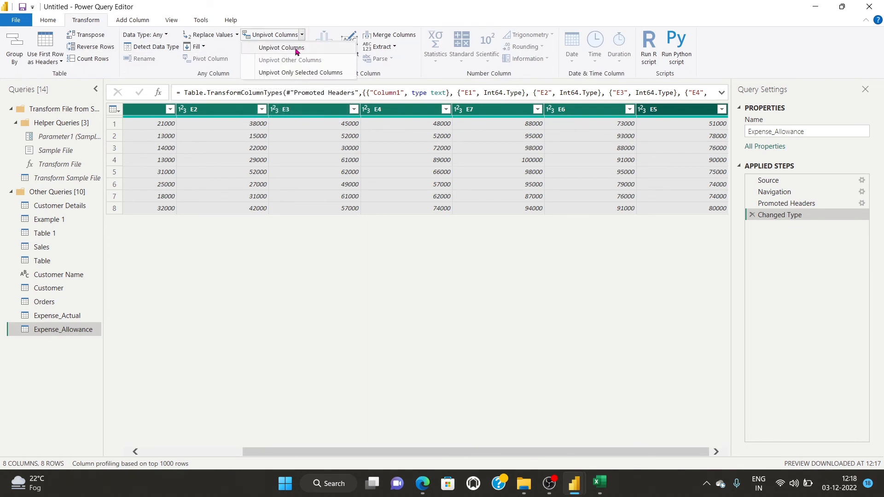
click(296, 48)
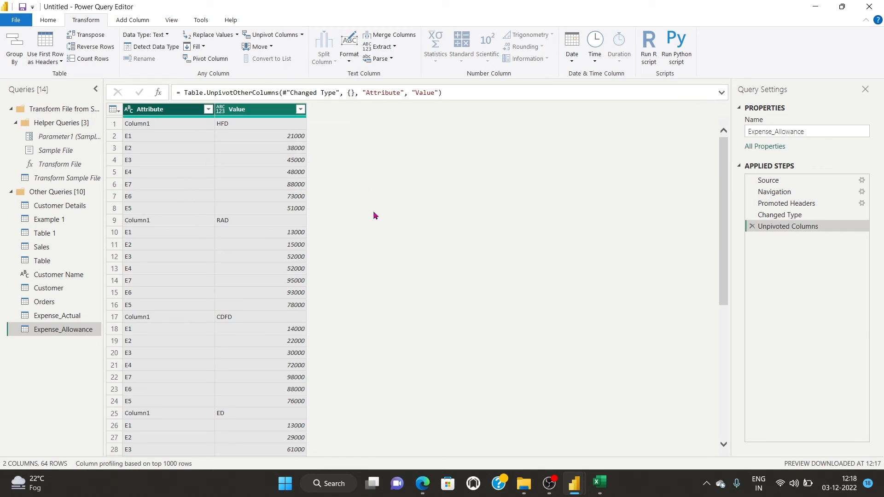
Delete the Unpivoted Columns step, then switch to the Expense_Actual query's table.
scroll(194, 301, down, 5)
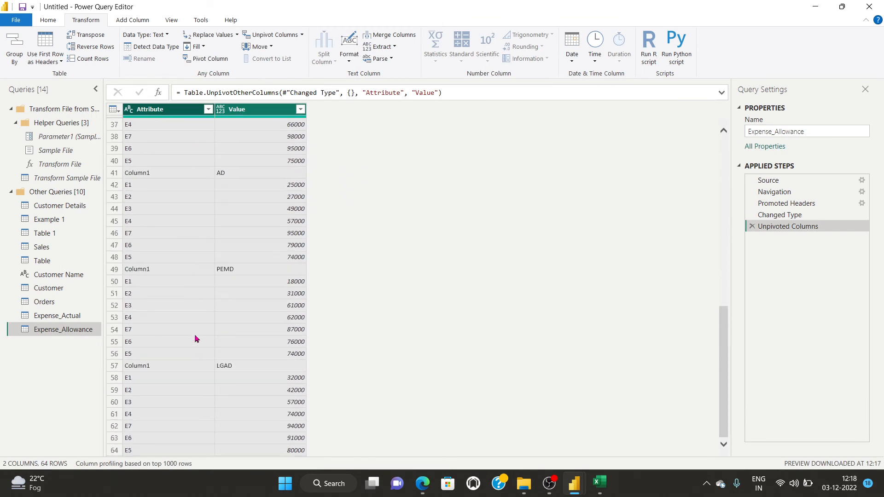
scroll(194, 334, up, 5)
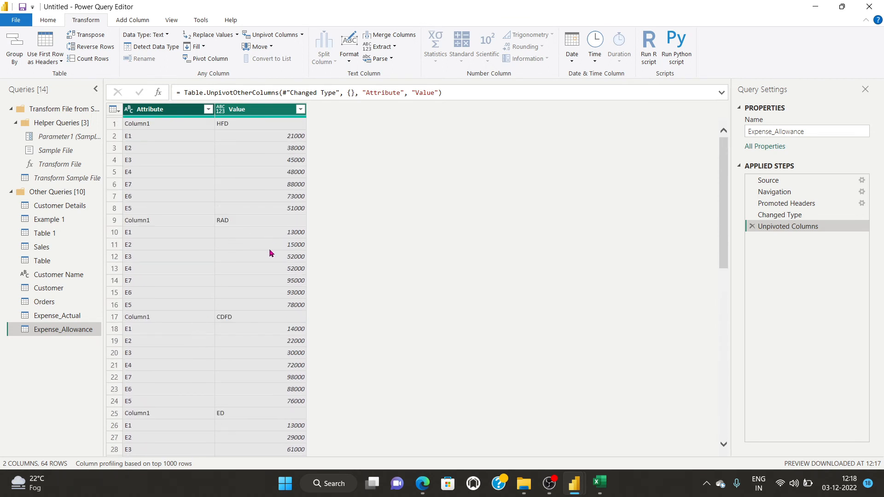
click(751, 226)
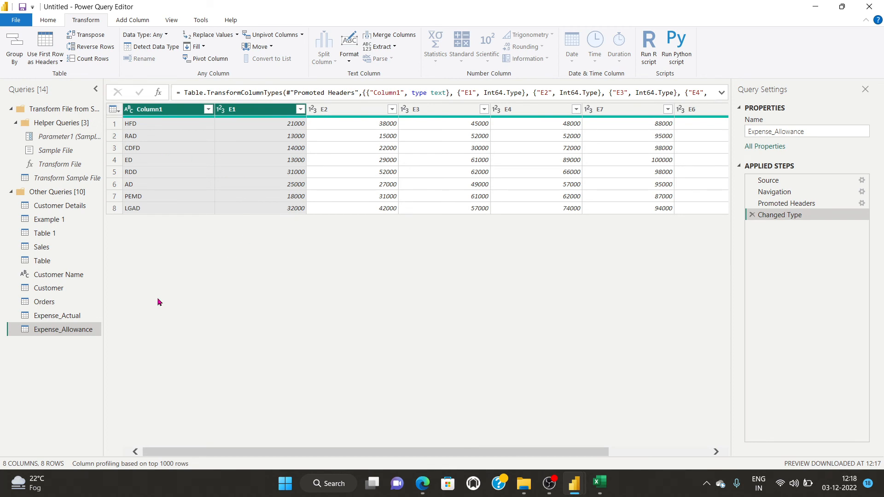
click(44, 316)
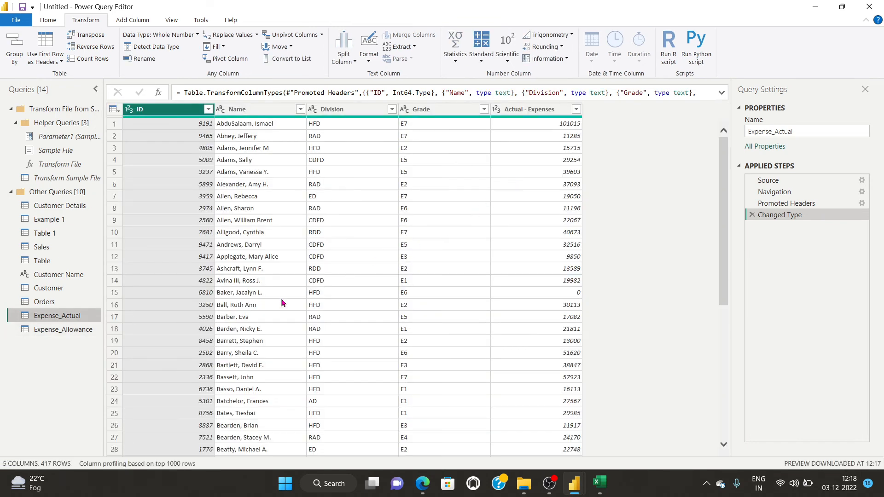
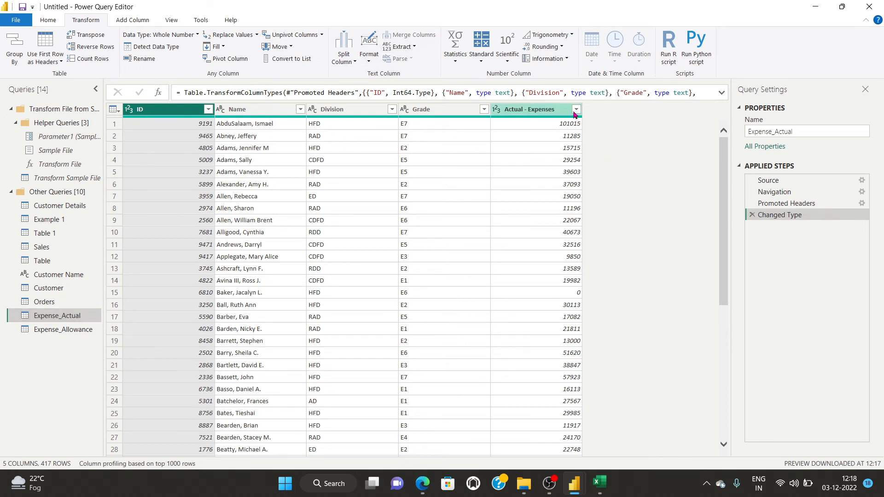
Switch from Expense_Actual to the Expense_Allowance query, glancing at the Split Column and Add Column commands.
click(550, 109)
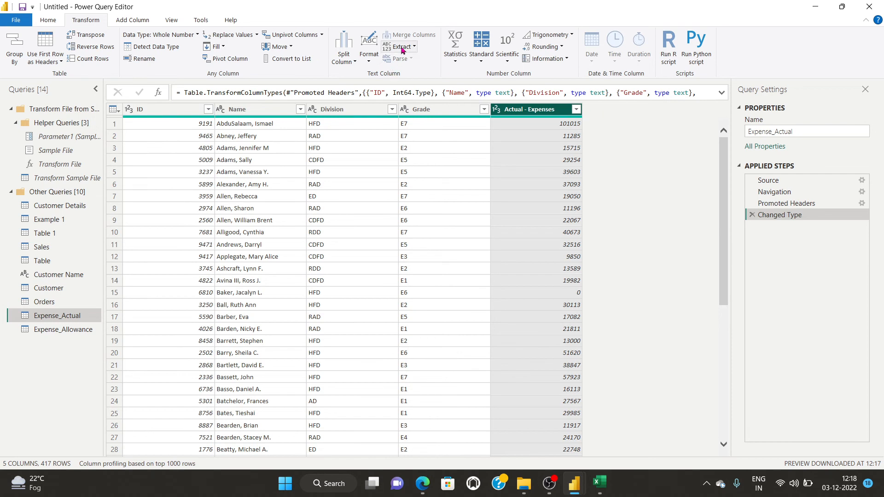
click(124, 20)
click(76, 21)
click(63, 329)
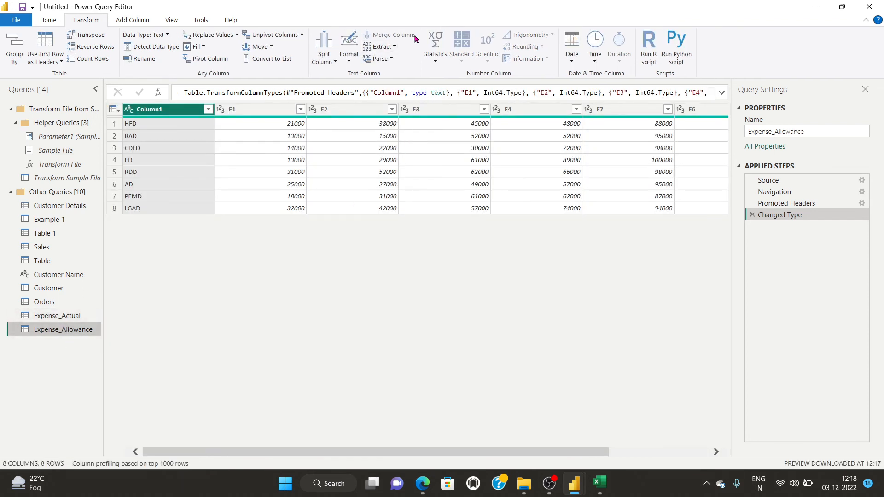
click(324, 61)
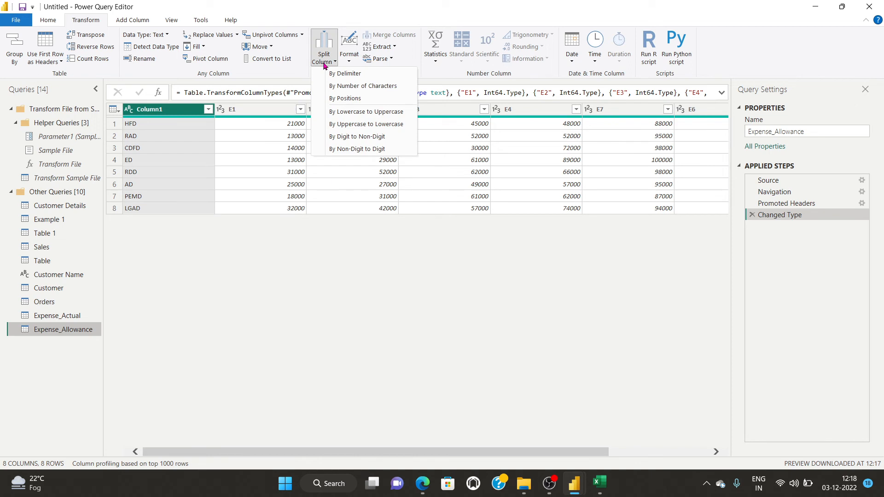
click(294, 321)
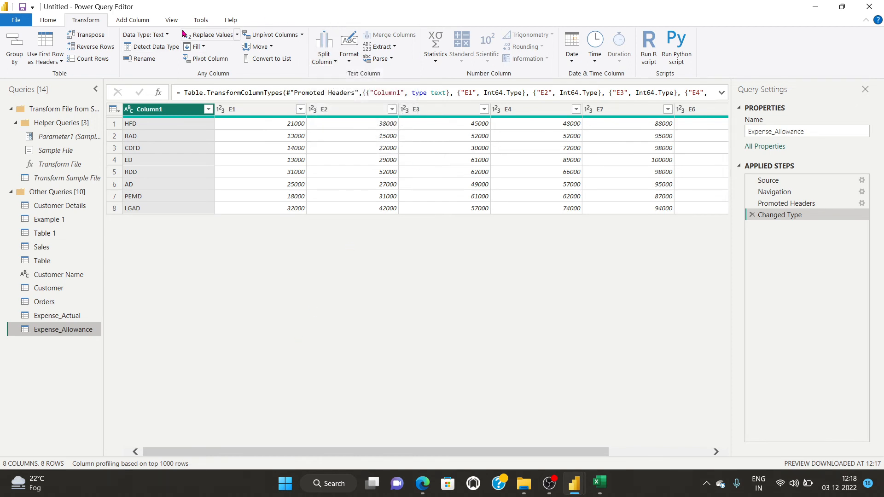
click(120, 22)
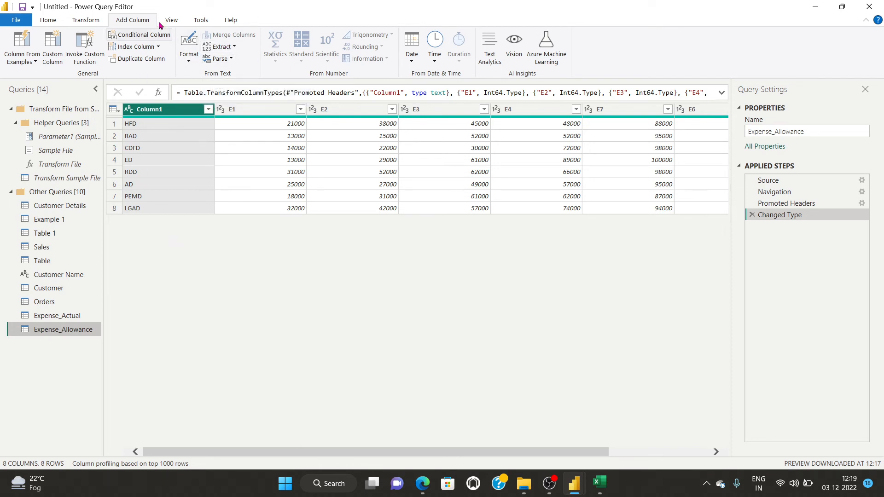
Add a trial conditional Custom column testing E1 is greater than 25000, then open Expense_Actual.
click(146, 40)
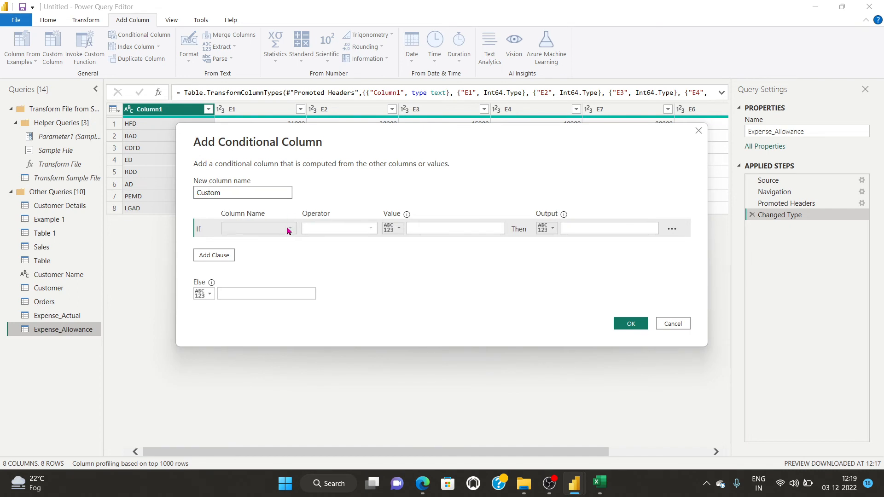
click(287, 230)
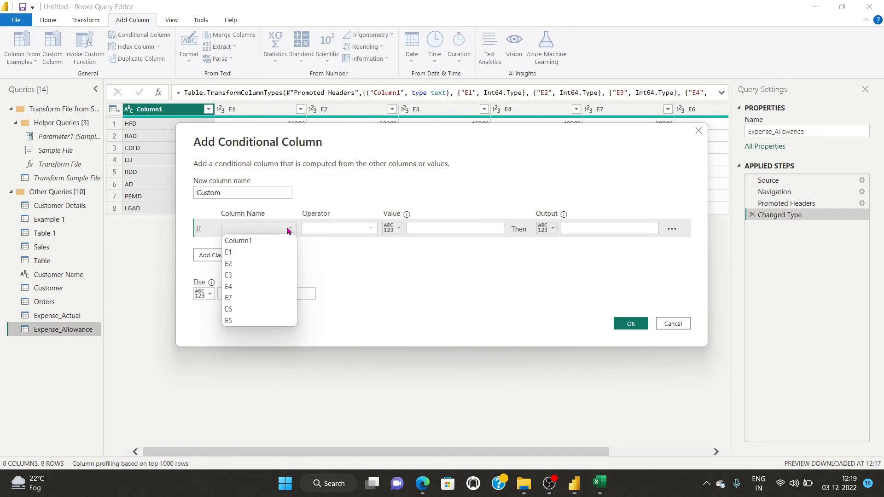
click(257, 252)
click(354, 230)
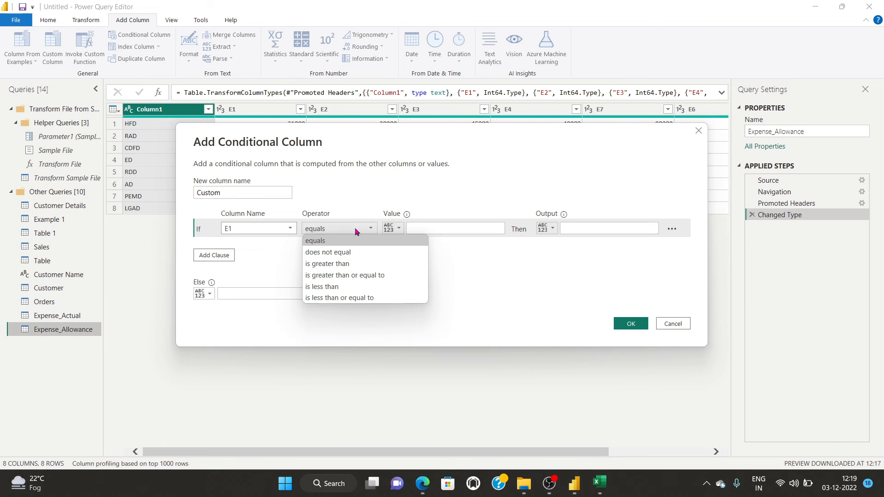
click(352, 260)
click(452, 228)
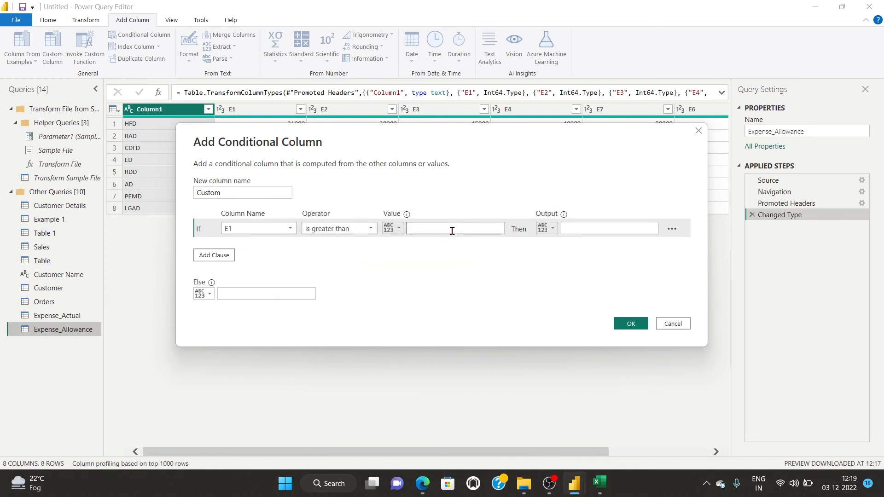
click(630, 323)
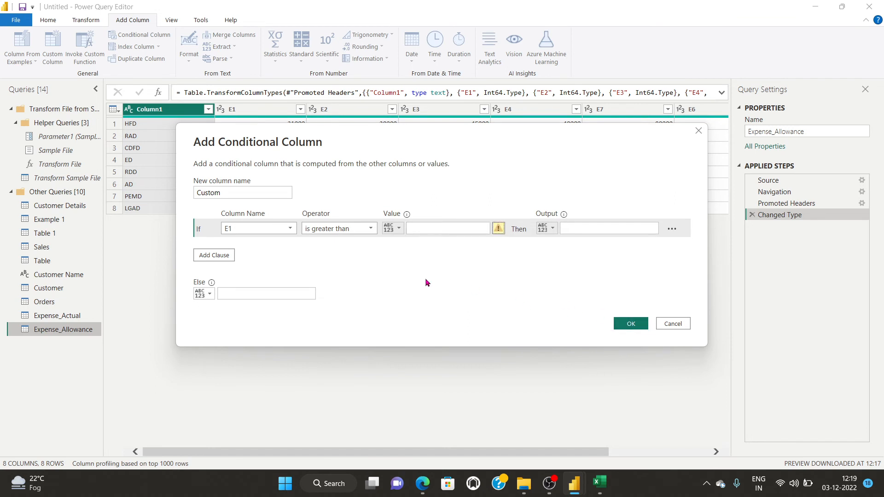
click(460, 228)
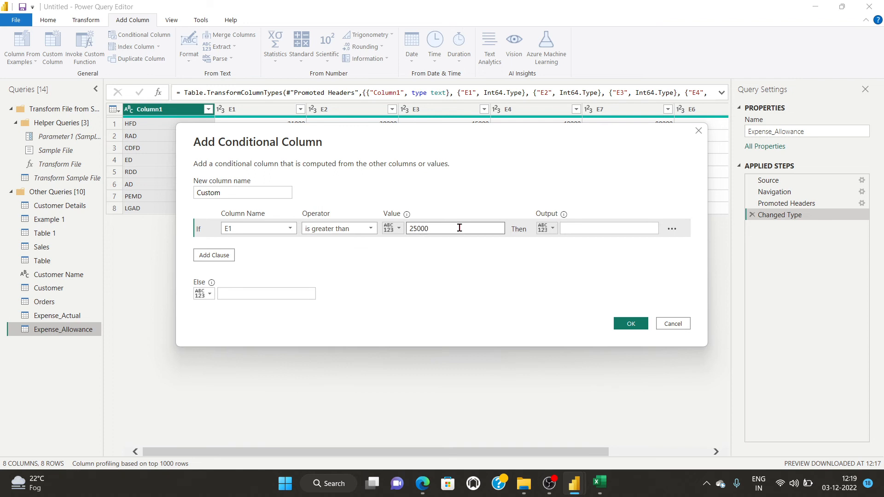
click(628, 322)
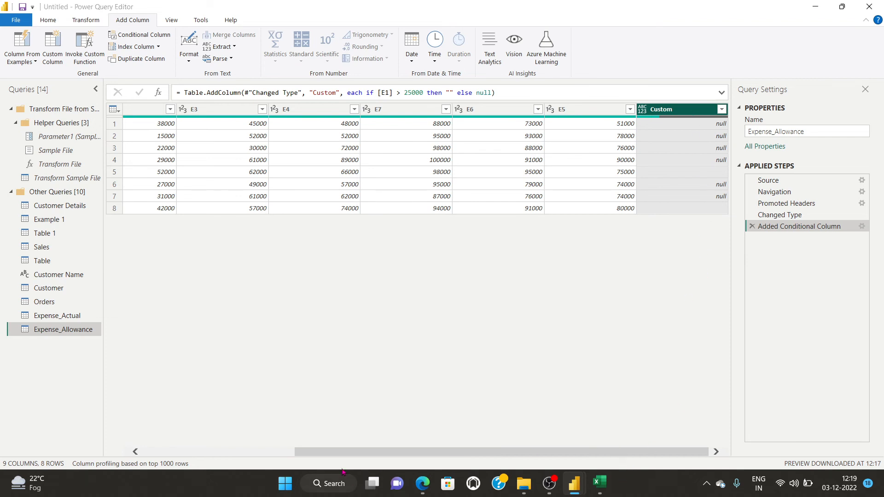
drag(341, 457, 438, 463)
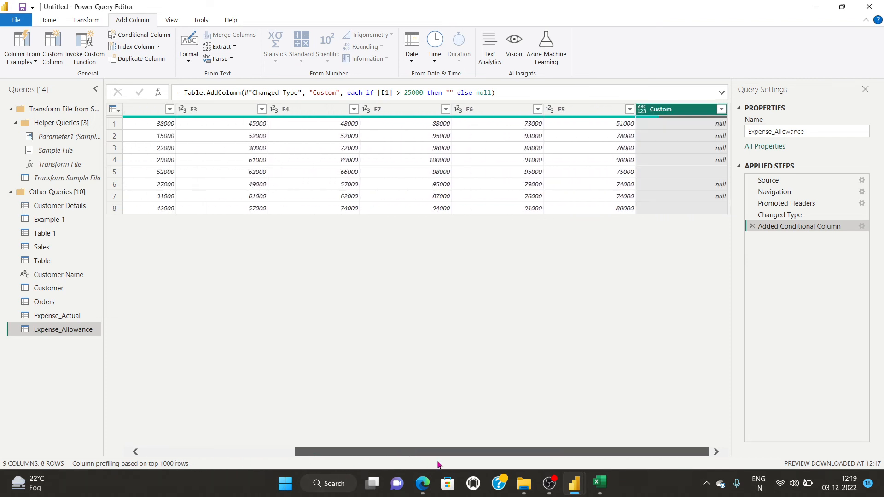
double_click(58, 316)
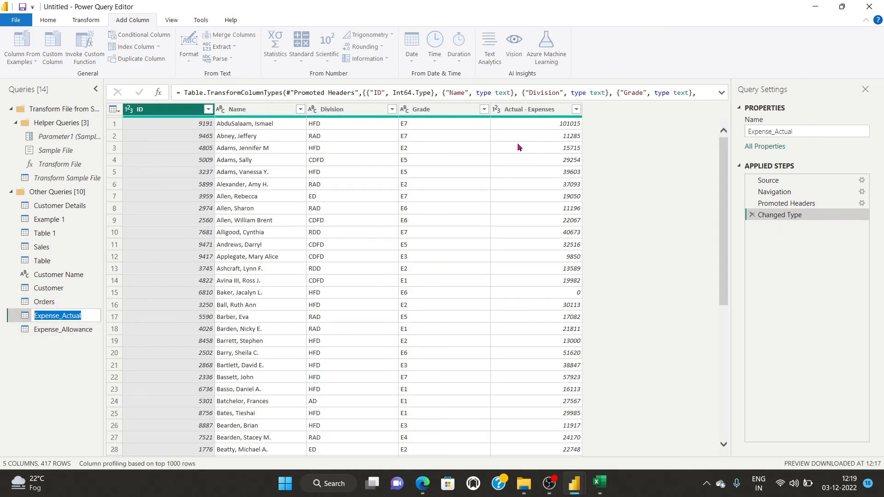
Leave the Expense_Actual name unchanged and bring the Power Query Editor window back.
click(544, 111)
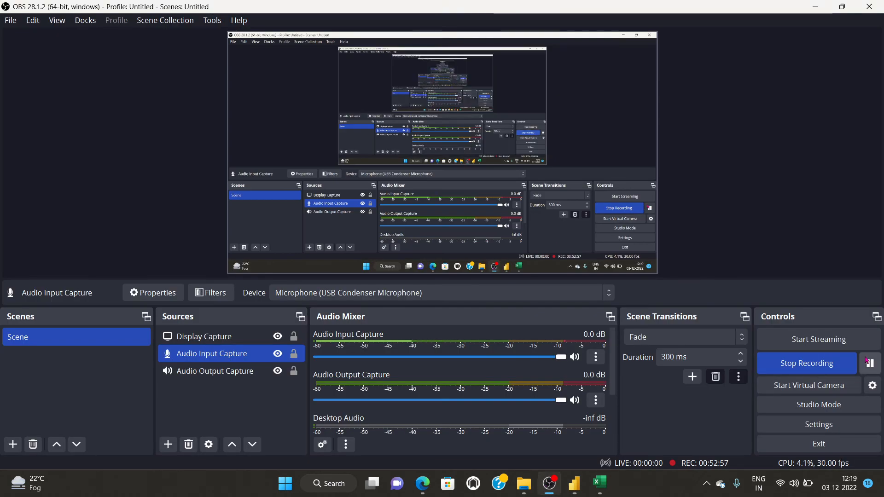
mouse_move(574, 483)
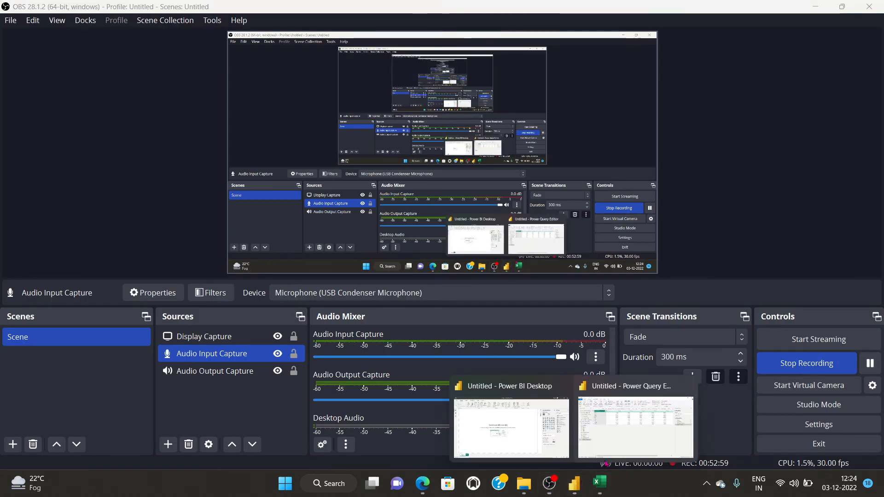
click(626, 437)
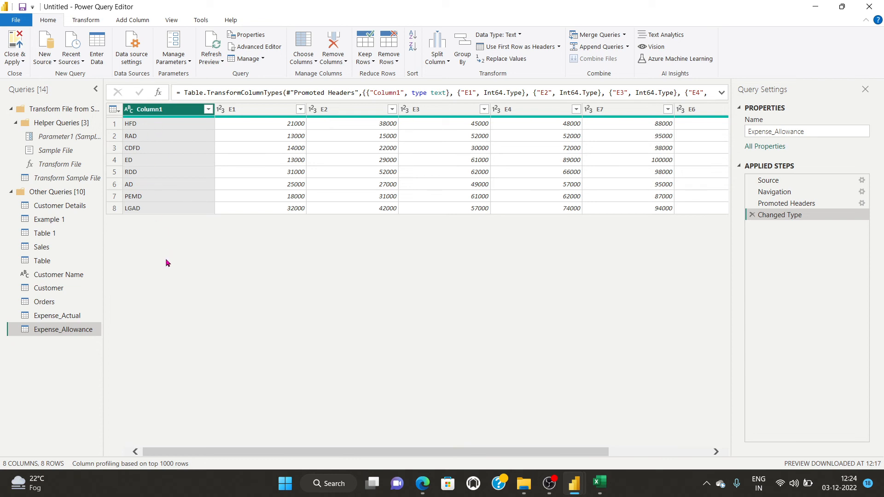
Unpivot Expense_Allowance grade columns E1 through E5 into Attribute/Value rows, then reopen Expense_Actual.
click(251, 123)
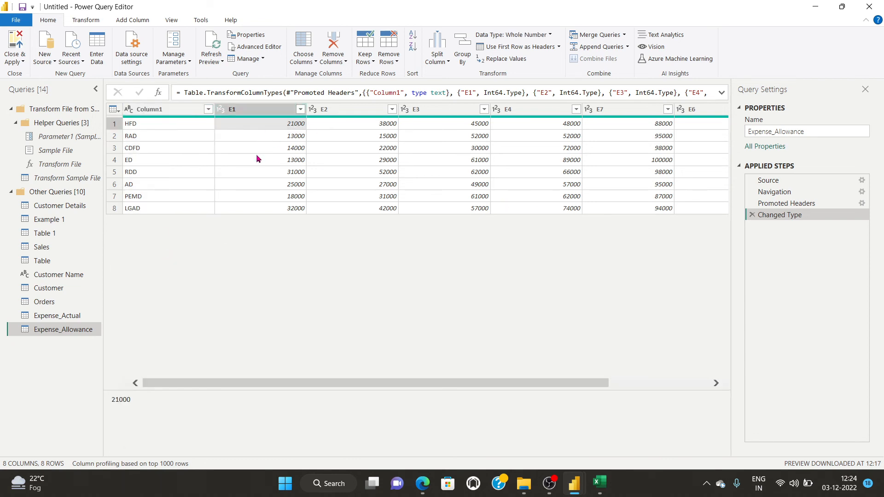
click(247, 109)
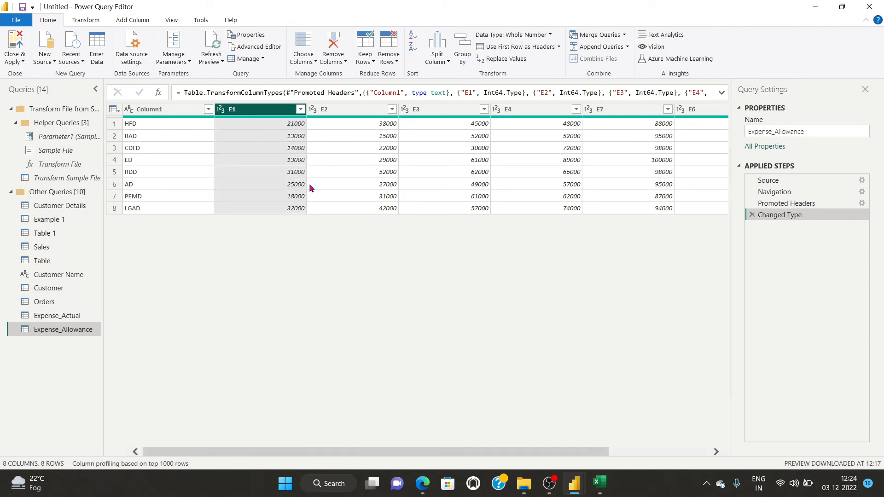
key(shift+Right)
key(shift+Right)
key(shift+Right)
key(shift+Right)
key(shift+Right)
key(shift+Right)
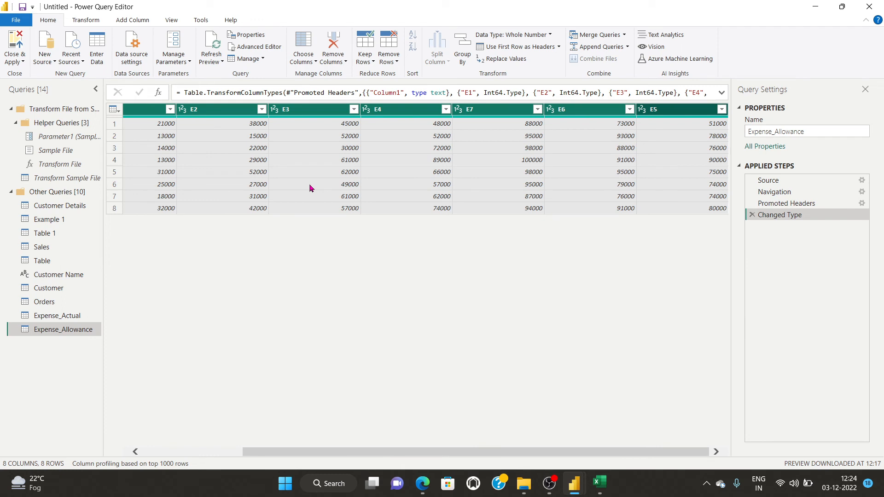
click(86, 21)
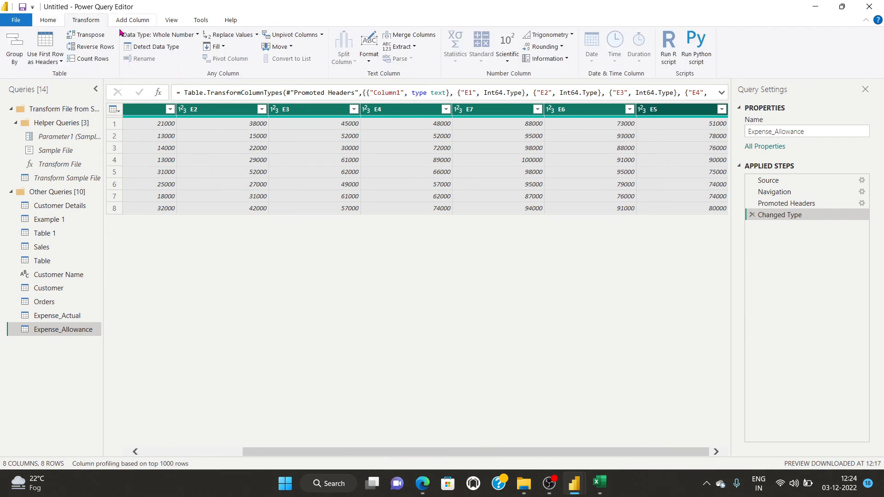
click(293, 35)
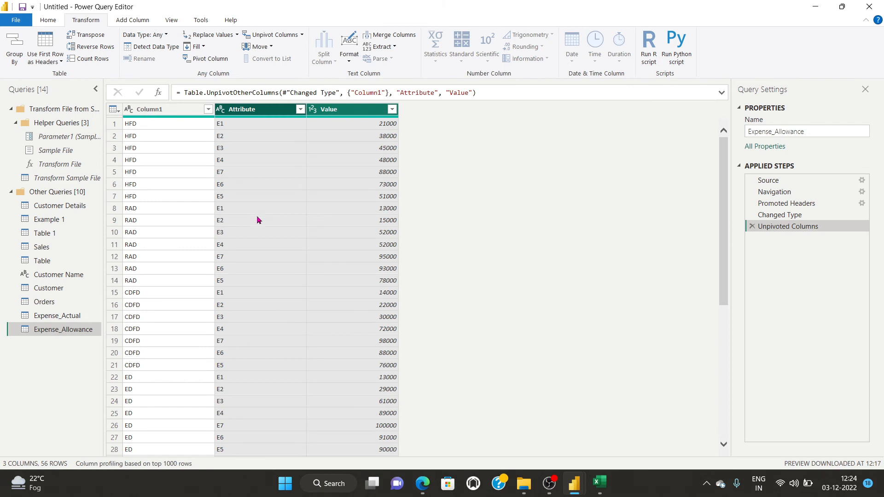
scroll(515, 202, down, 9)
scroll(497, 259, up, 9)
click(56, 315)
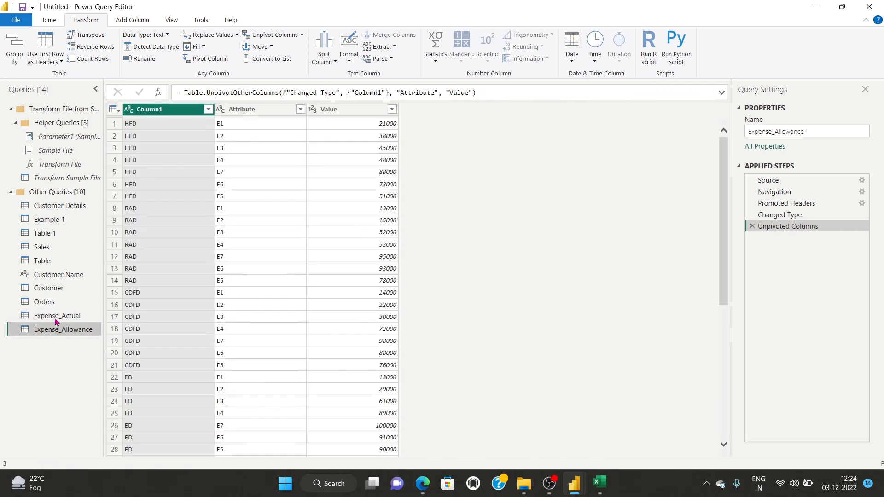
click(55, 317)
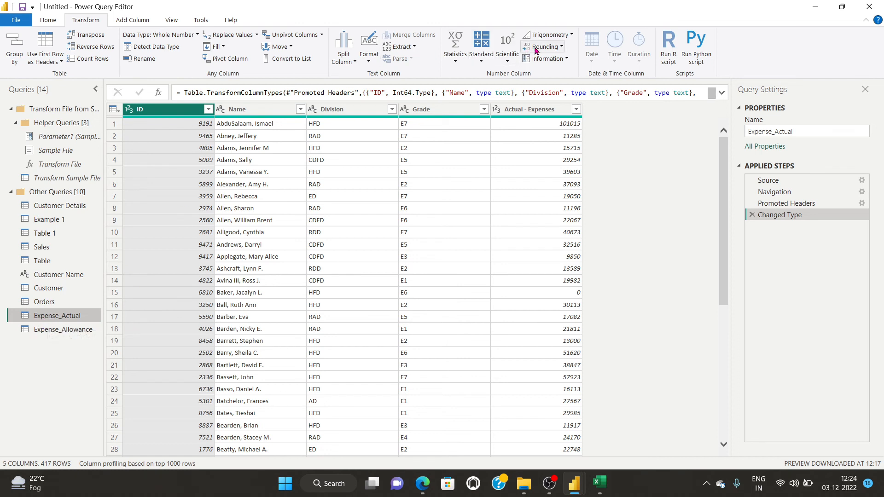
Left-outer merge Expense_Allowance into Expense_Actual, matching Division and Grade to Column1 and Attribute.
click(48, 20)
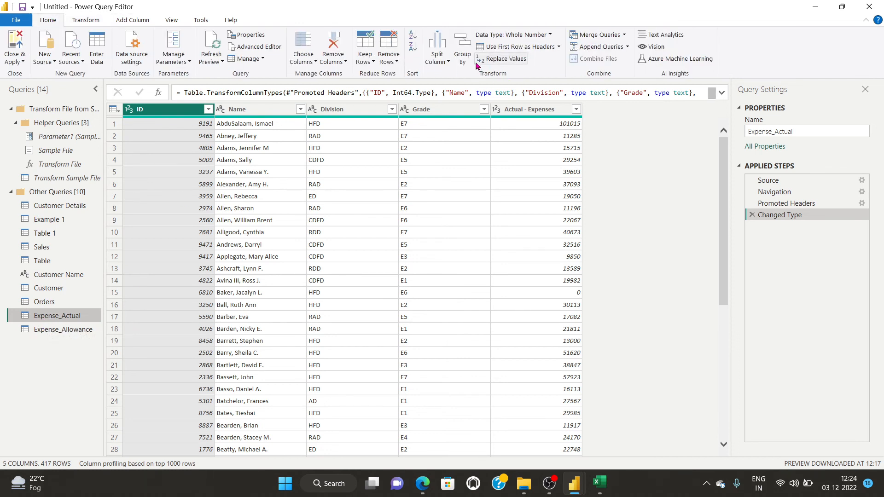
click(625, 35)
click(617, 50)
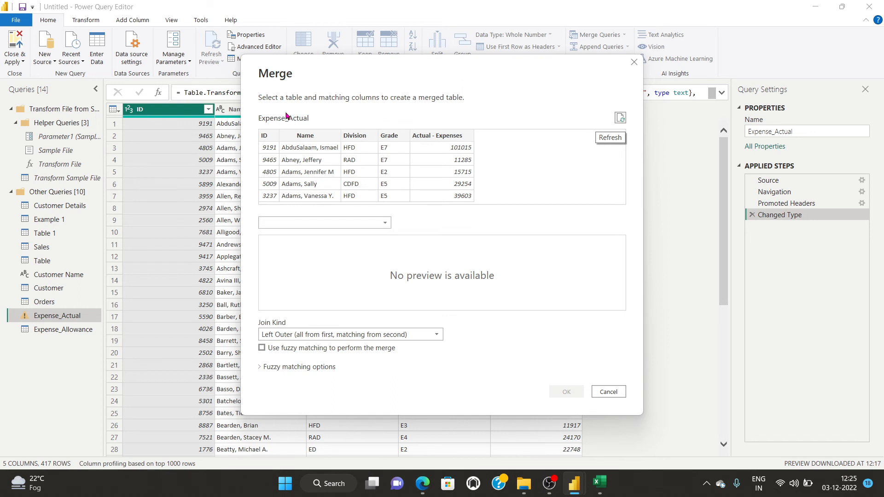
click(349, 222)
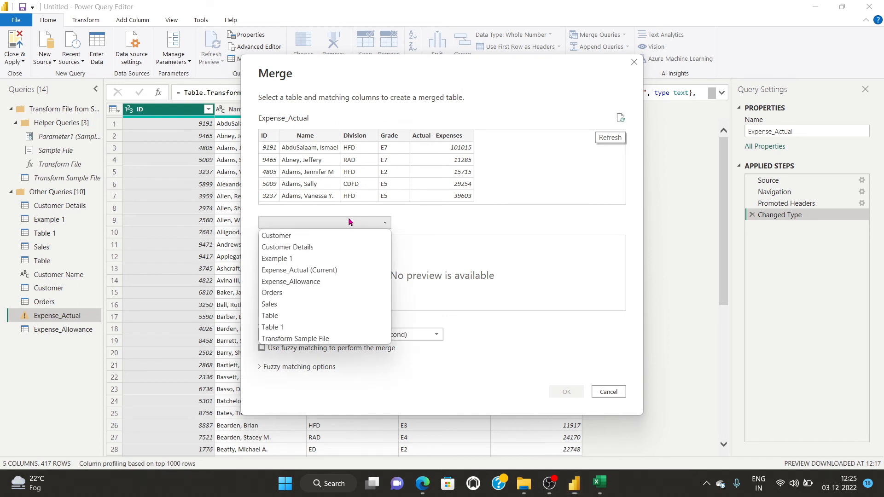
click(308, 282)
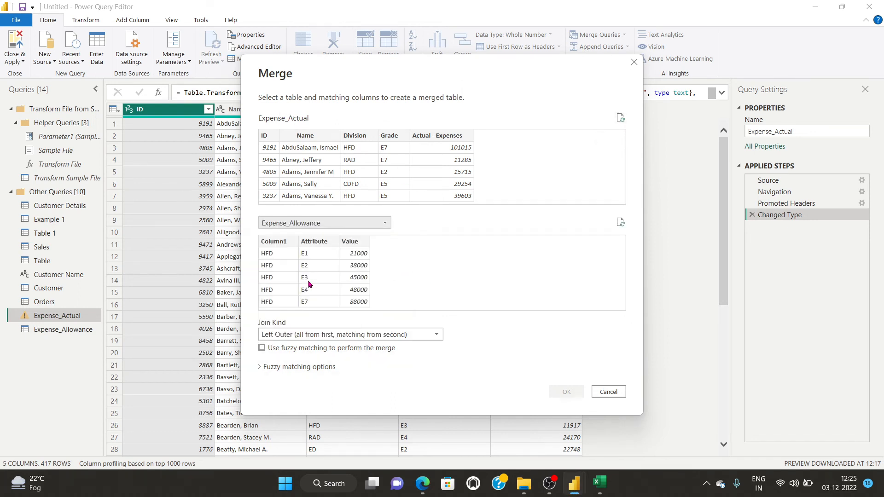
click(358, 137)
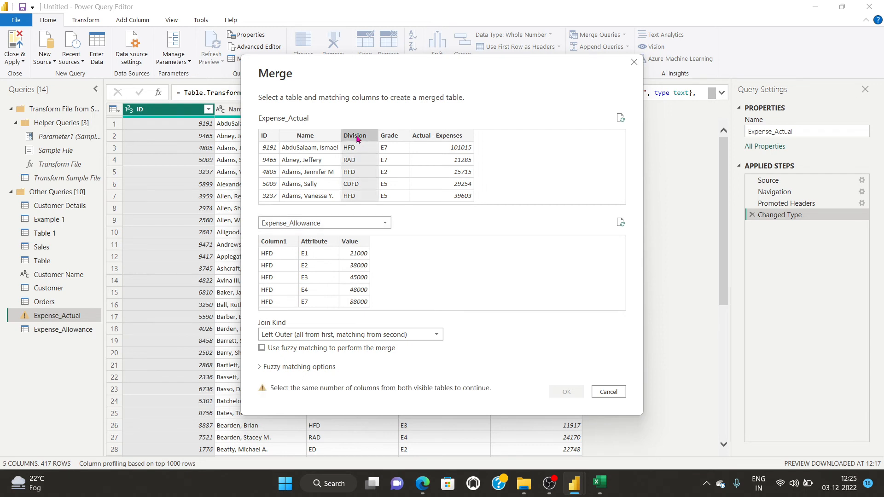
ctrl+click(392, 140)
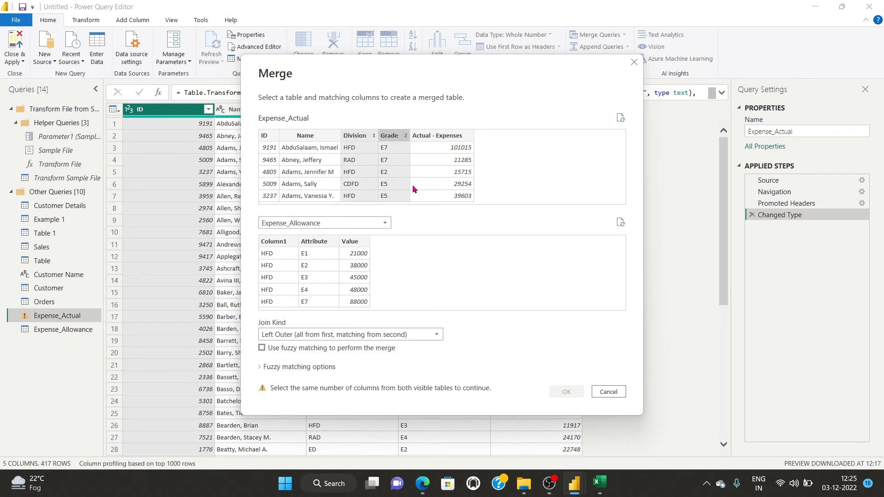
click(266, 246)
ctrl+click(308, 243)
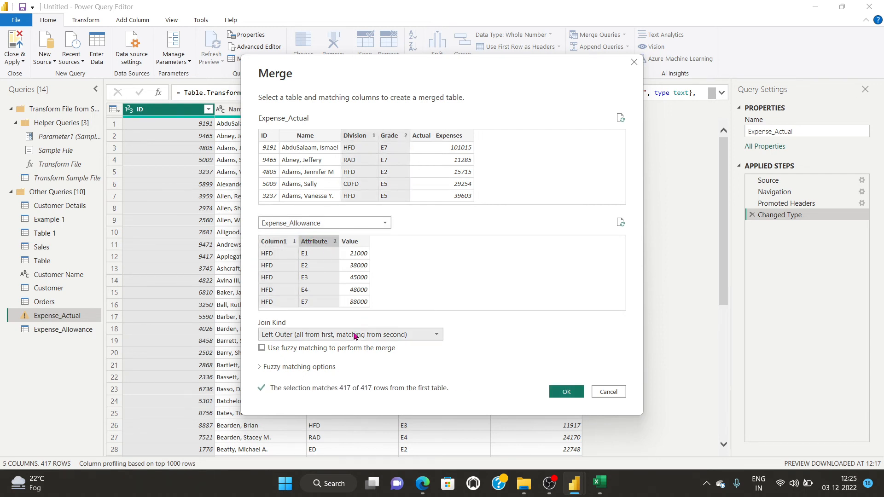
click(566, 392)
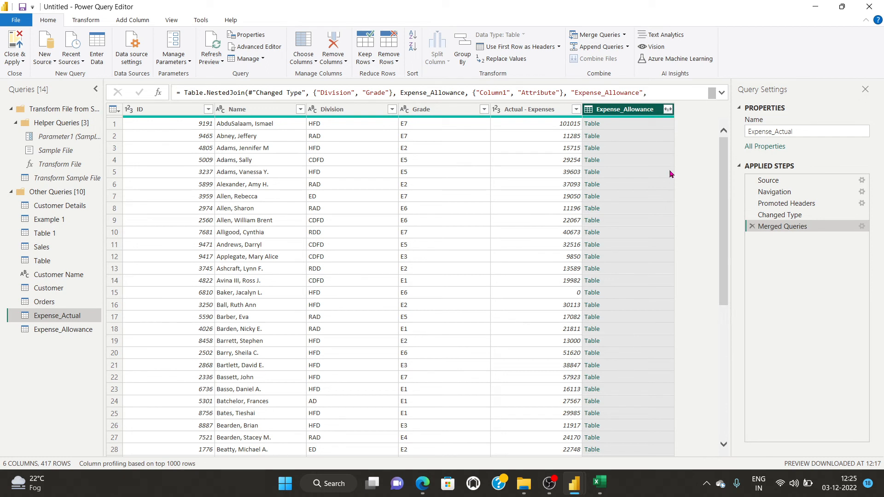
Expand the merged Expense_Allowance column to include only its Value column.
click(668, 110)
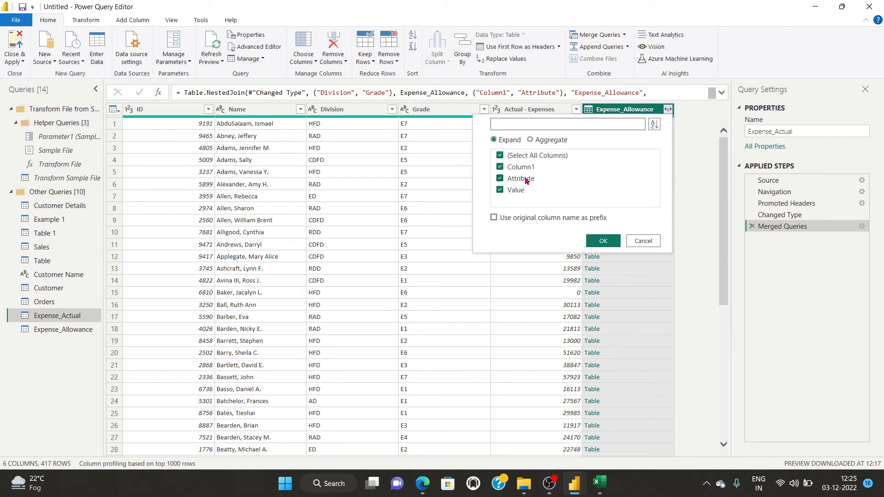
click(500, 156)
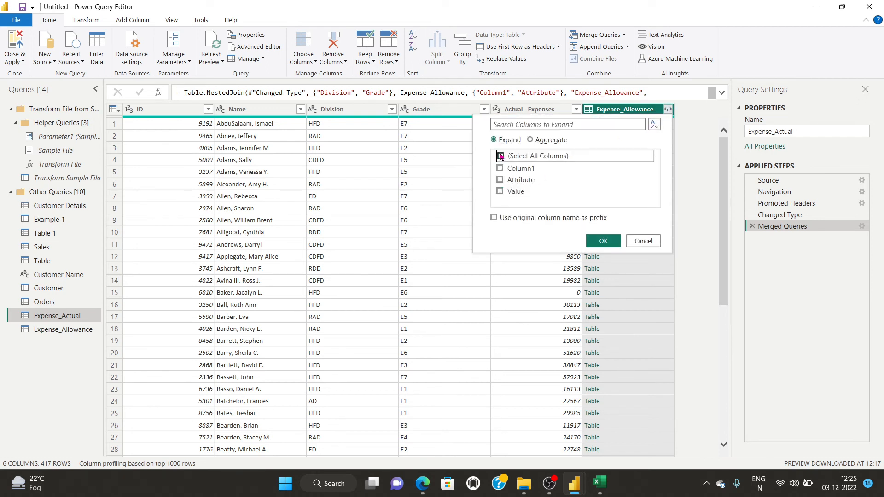
click(500, 192)
click(605, 242)
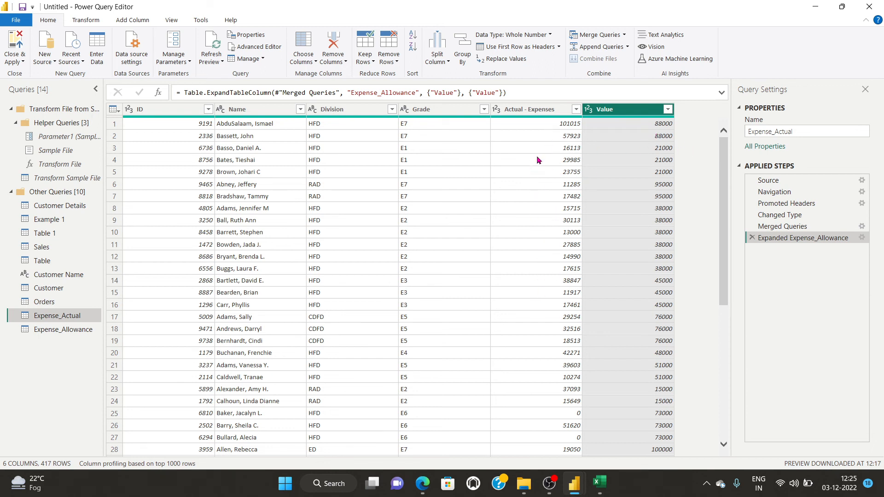
click(88, 21)
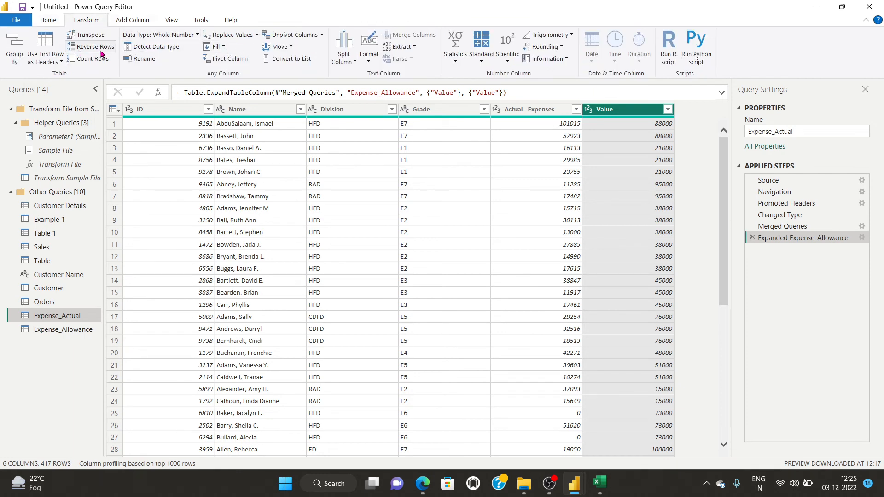
click(117, 22)
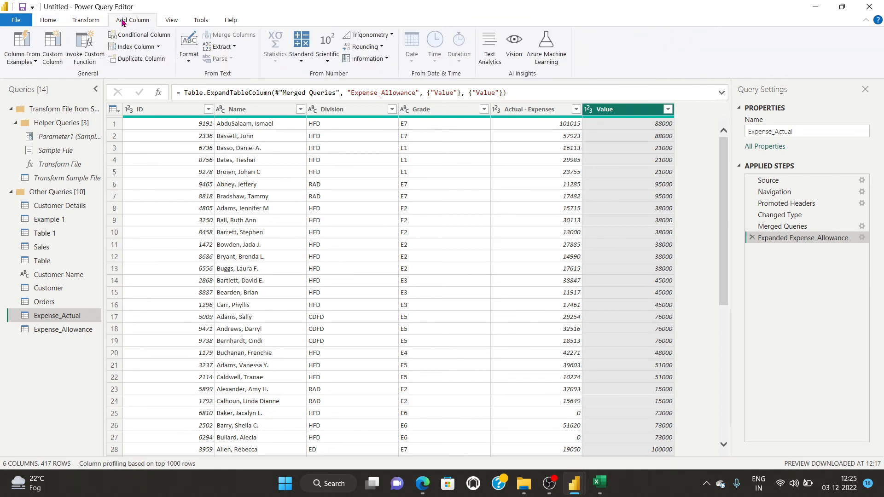
click(146, 35)
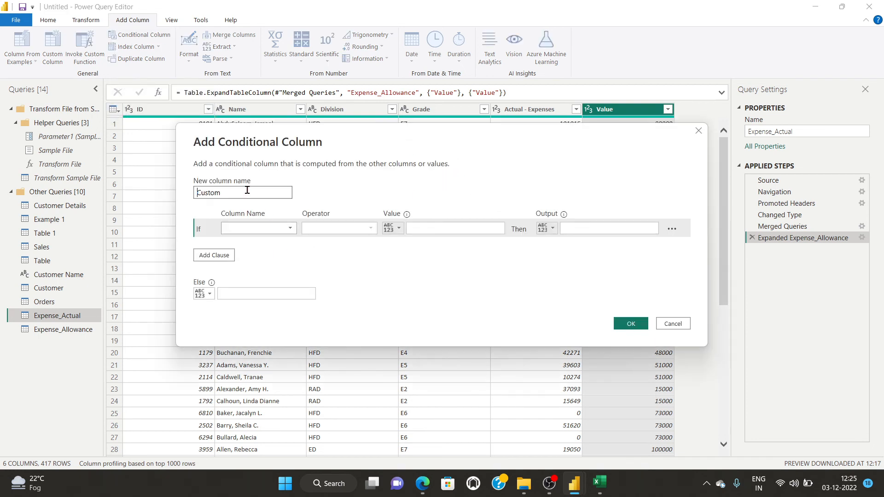
drag(248, 190, 172, 193)
text(Sachin)
click(290, 228)
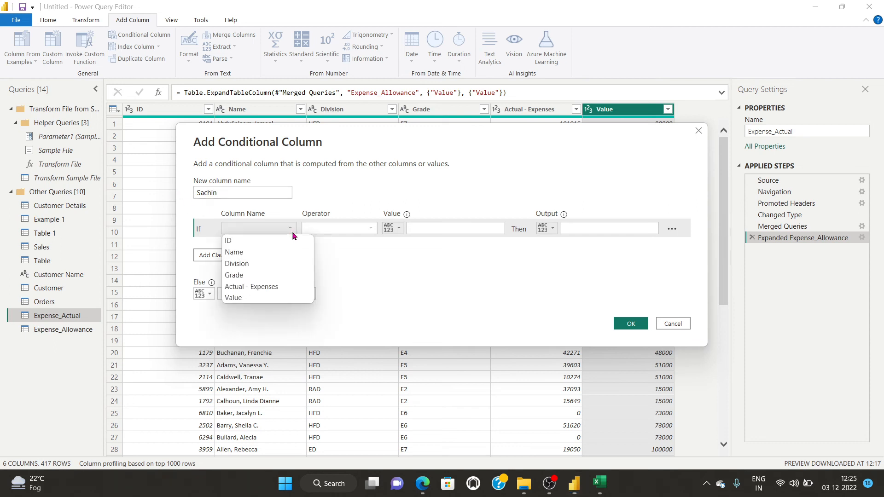
click(281, 287)
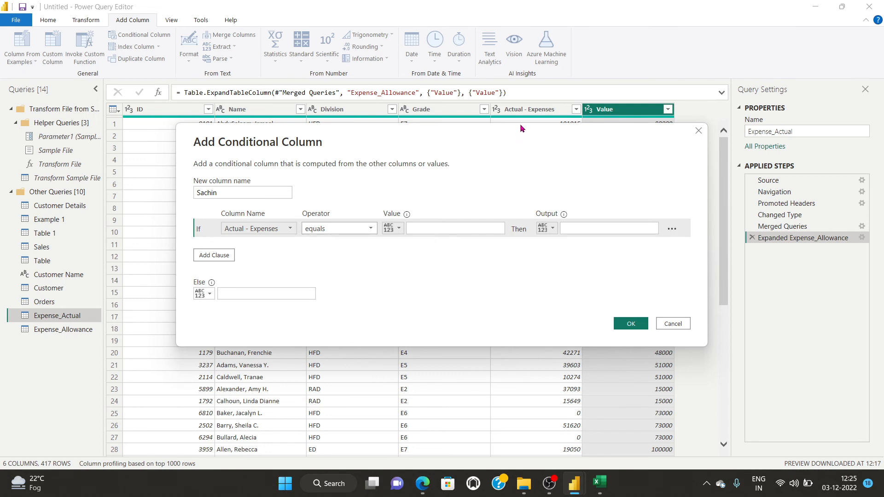
drag(520, 123, 506, 198)
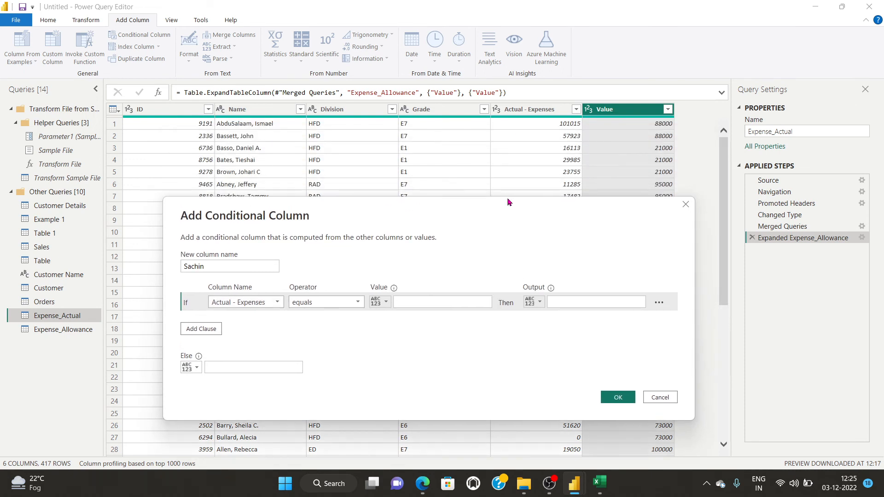
click(342, 302)
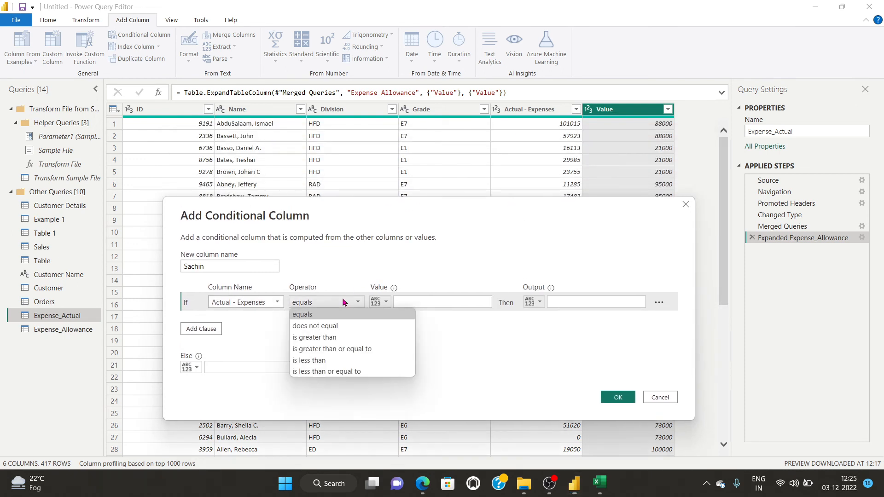
click(342, 338)
click(432, 302)
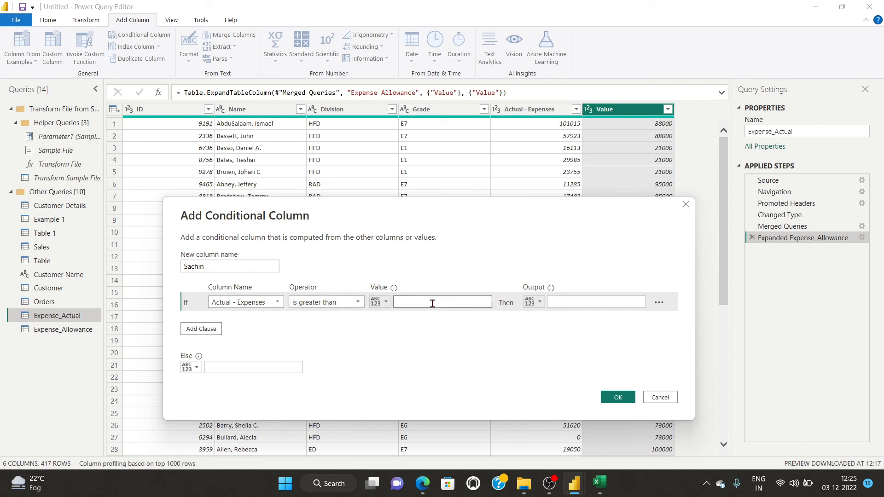
click(590, 302)
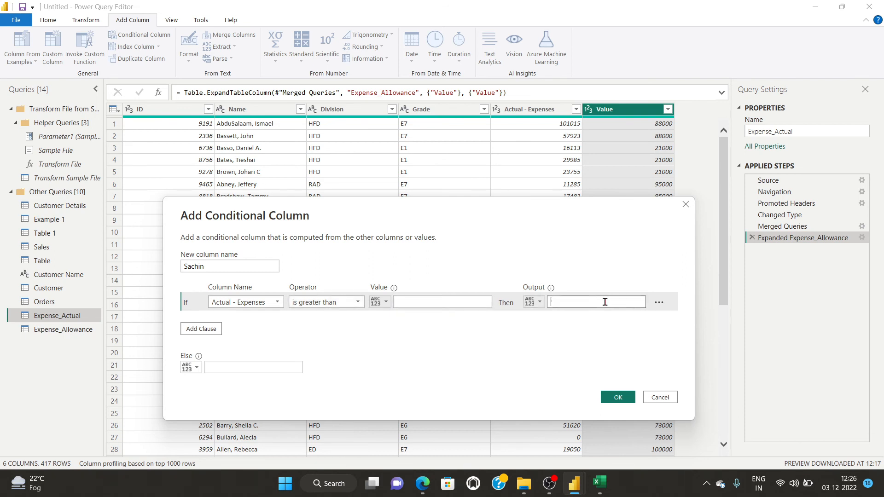
click(436, 301)
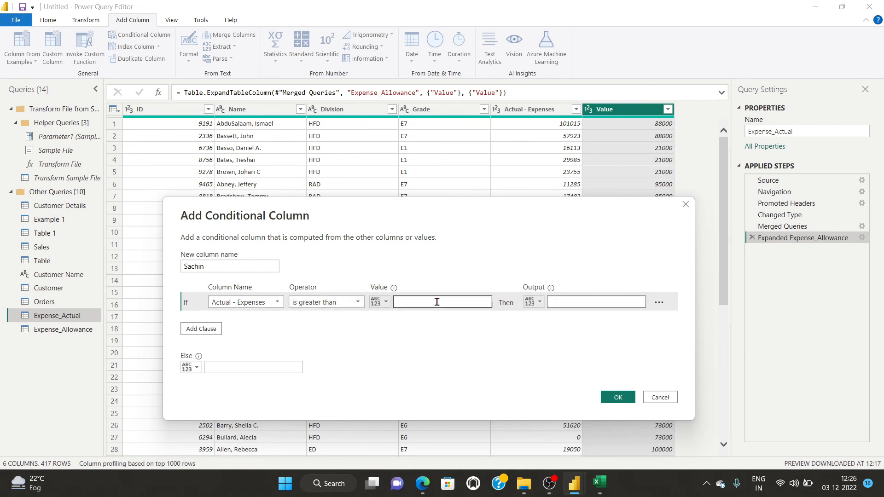
click(357, 305)
click(357, 304)
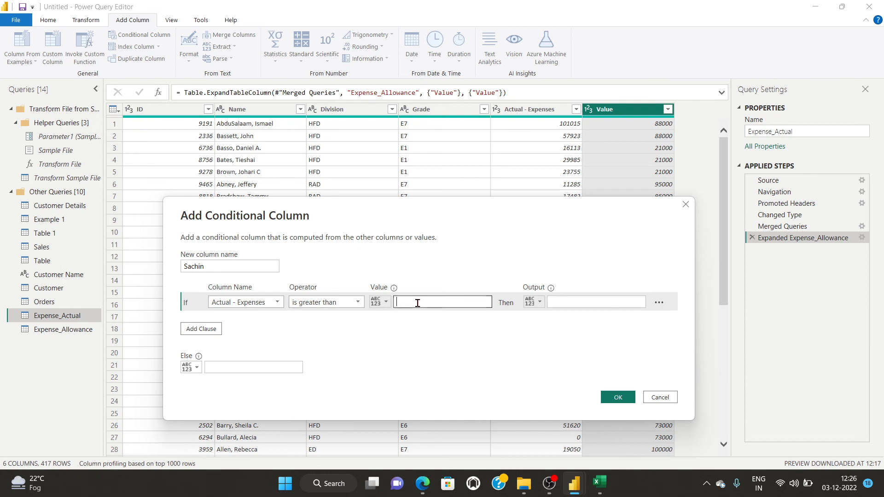
click(380, 302)
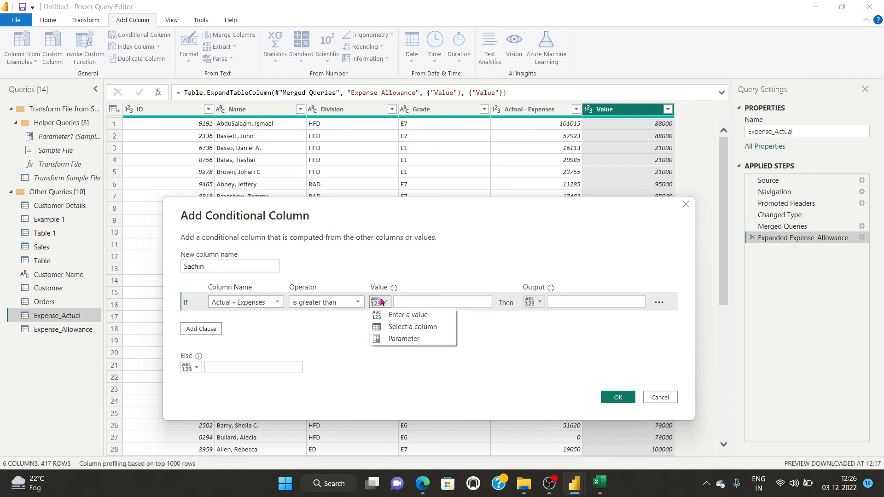
click(438, 327)
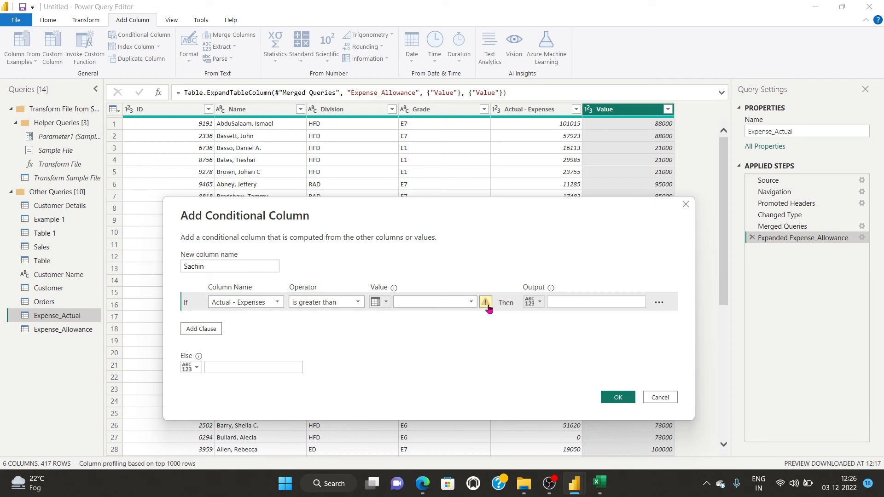
mouse_move(488, 309)
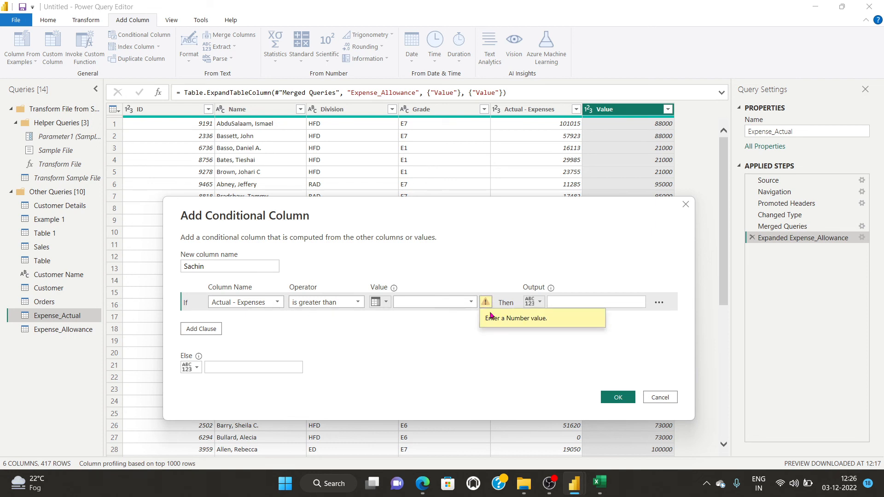
click(383, 303)
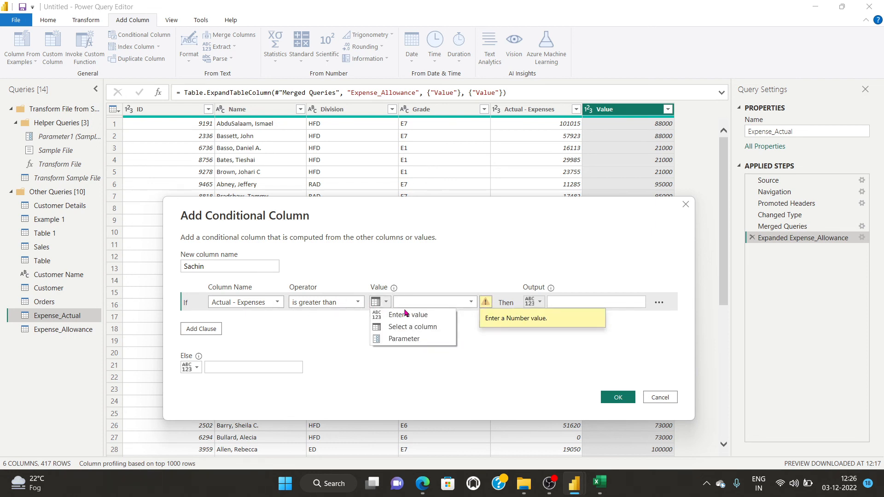
click(363, 277)
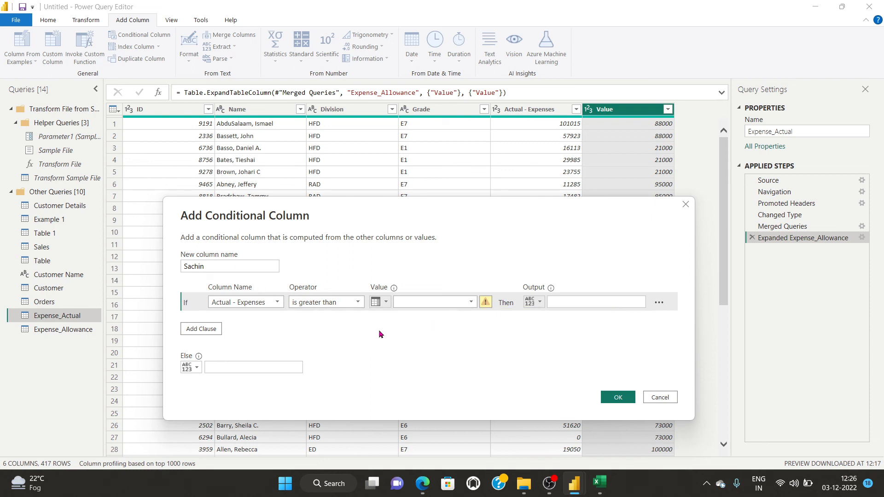
click(658, 303)
click(496, 355)
click(660, 396)
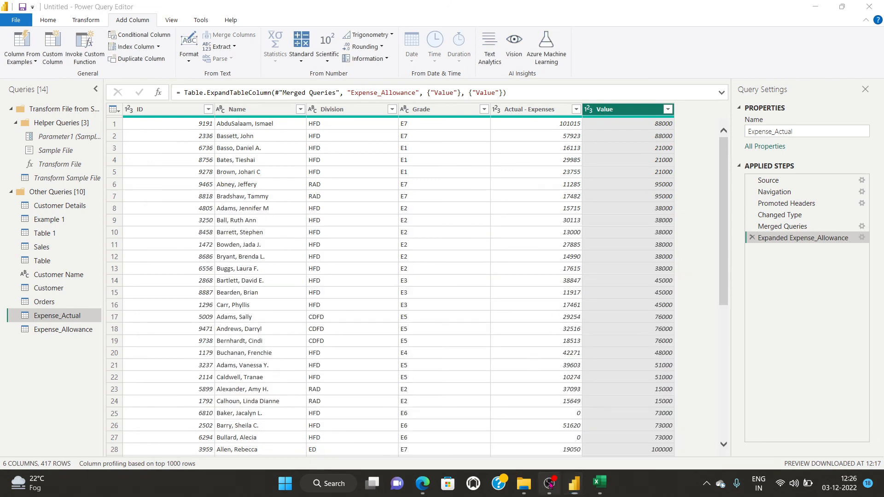
Return to the Power Query Editor and start a new conditional column named Sachin.
click(549, 483)
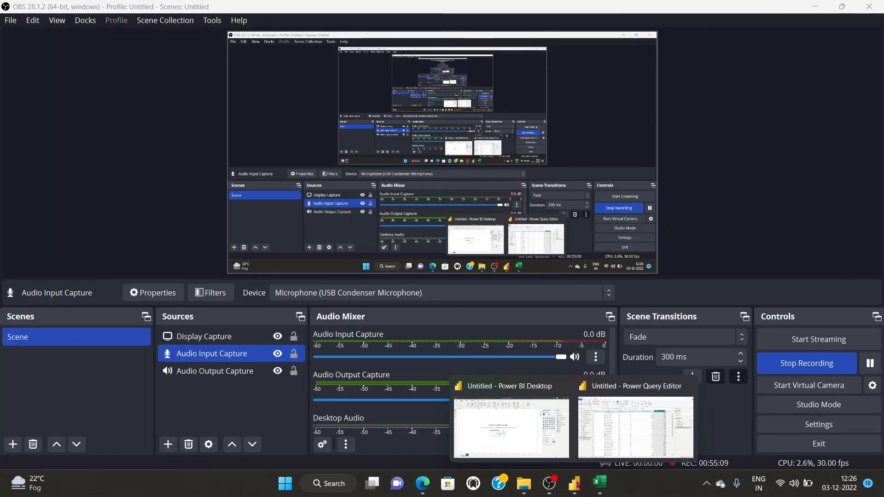
click(633, 437)
mouse_move(576, 488)
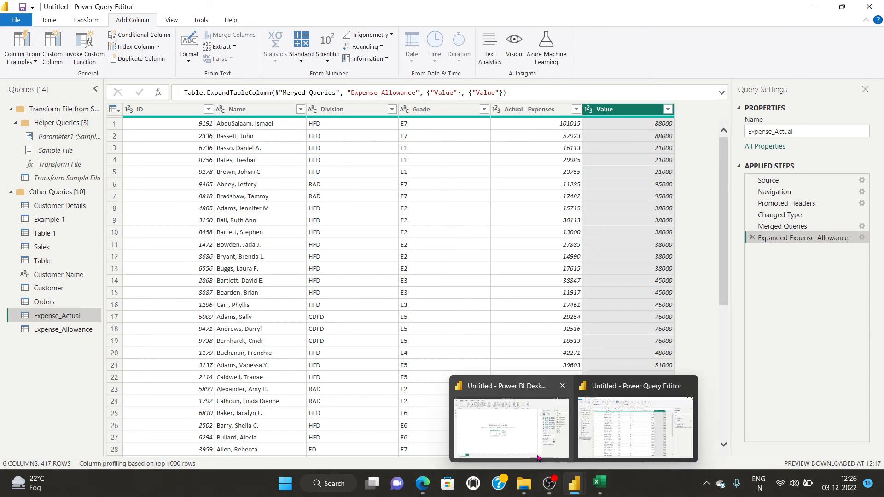
click(632, 437)
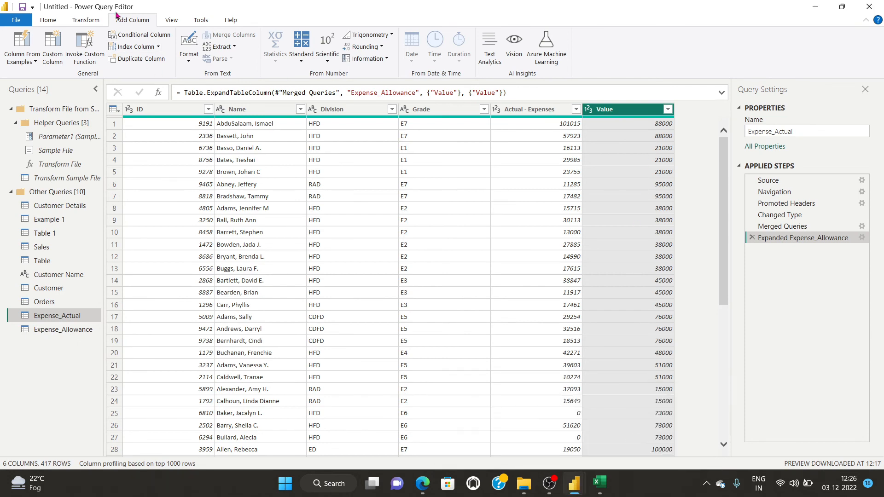
click(132, 38)
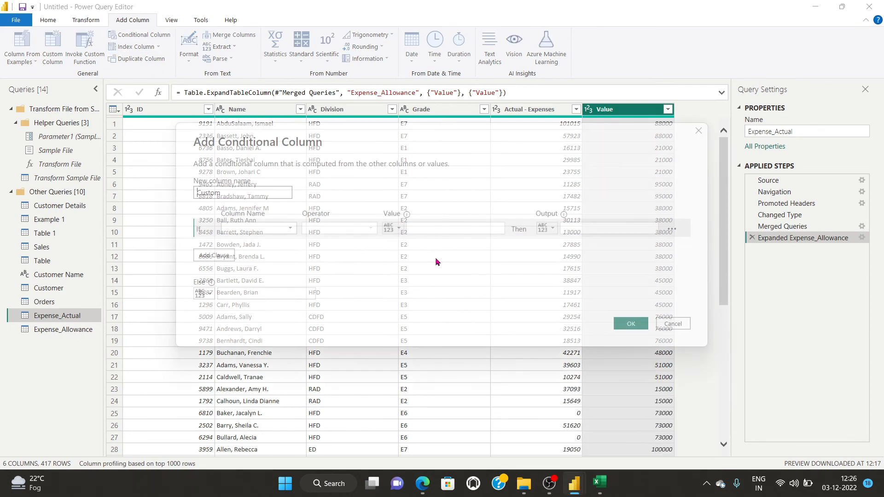
click(278, 229)
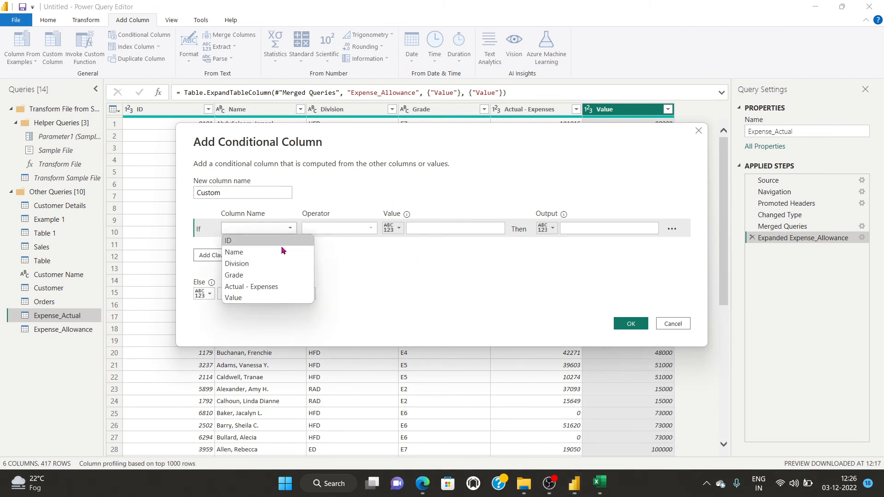
click(234, 186)
drag(219, 186, 159, 191)
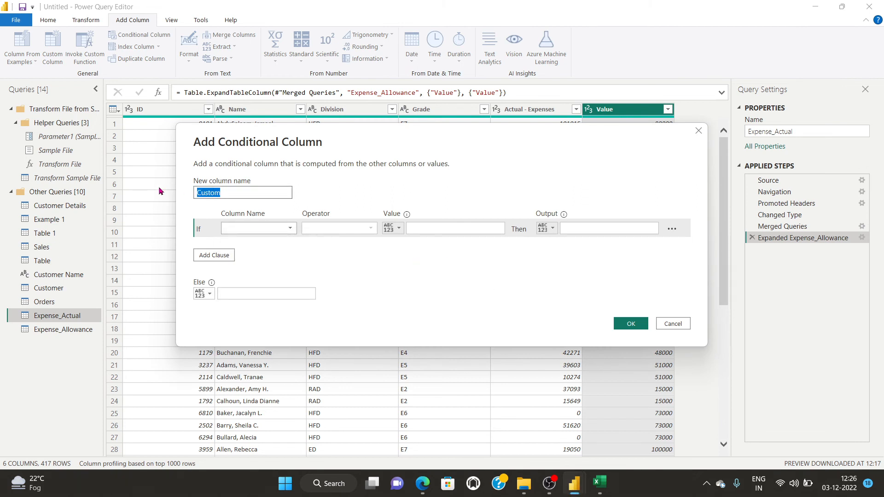
text(Sachin)
Set the condition to Actual - Expenses is greater than the Value column and create it.
click(282, 227)
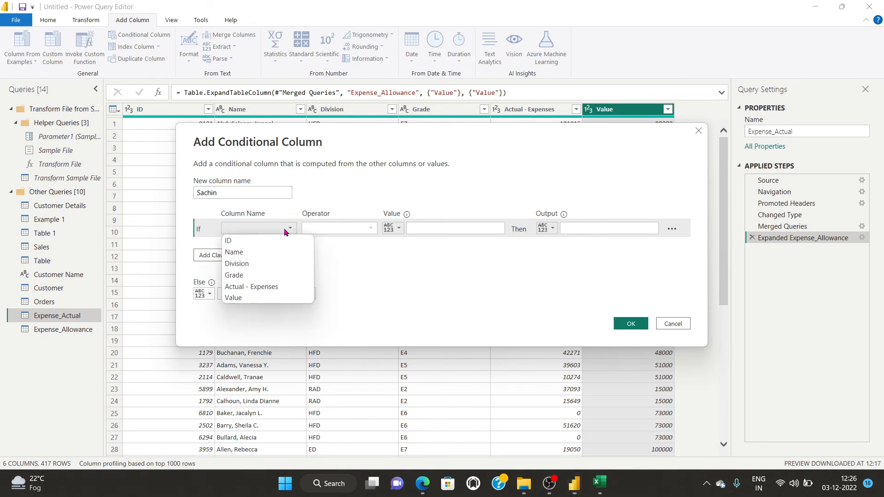
click(272, 288)
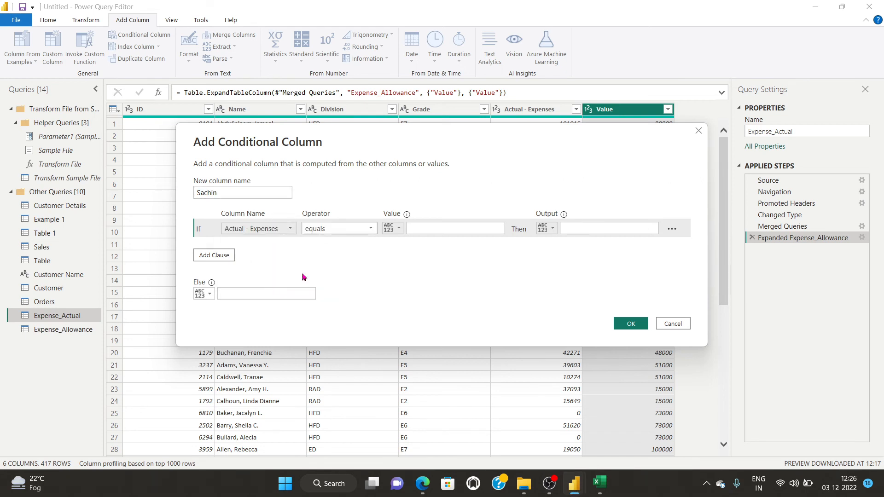
click(370, 229)
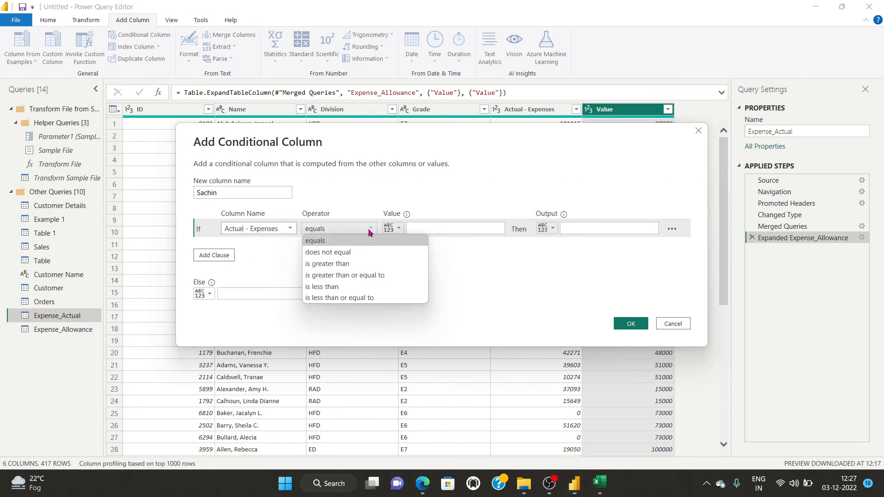
click(360, 266)
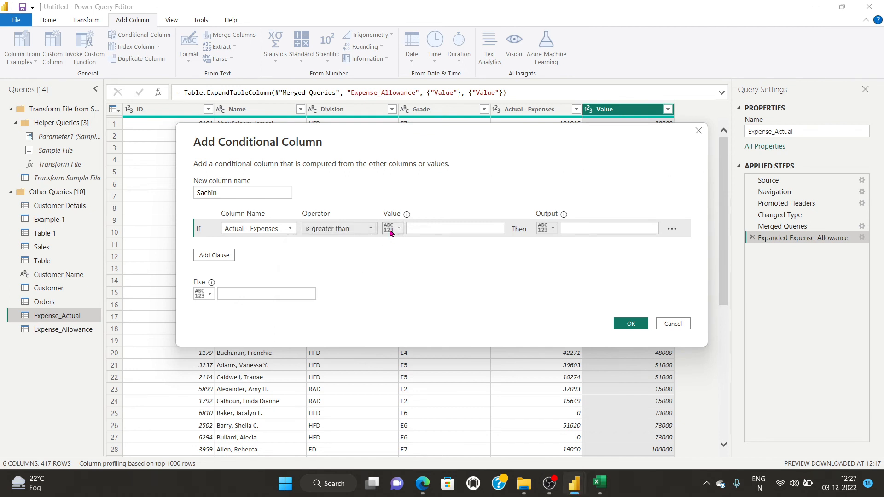
click(392, 228)
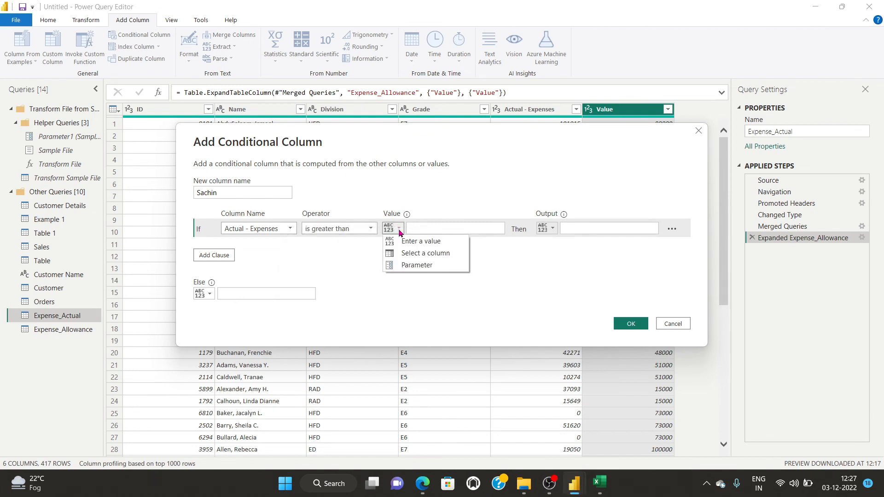
click(425, 253)
click(483, 228)
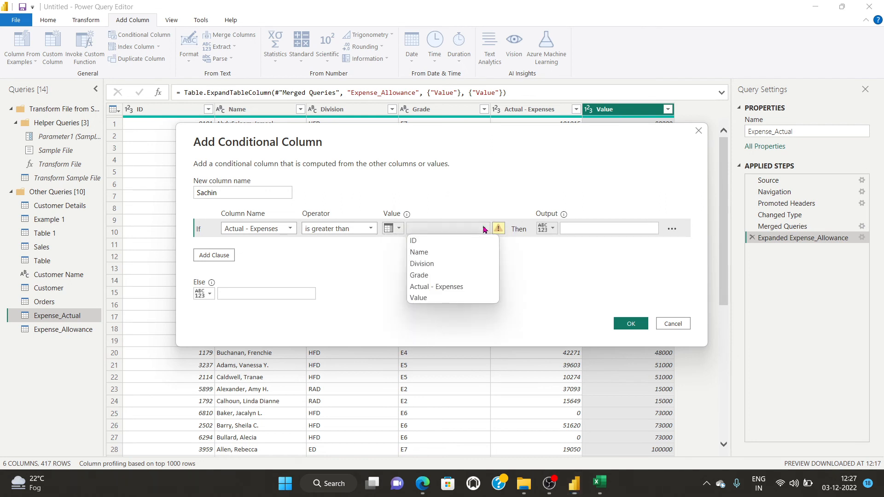
click(455, 297)
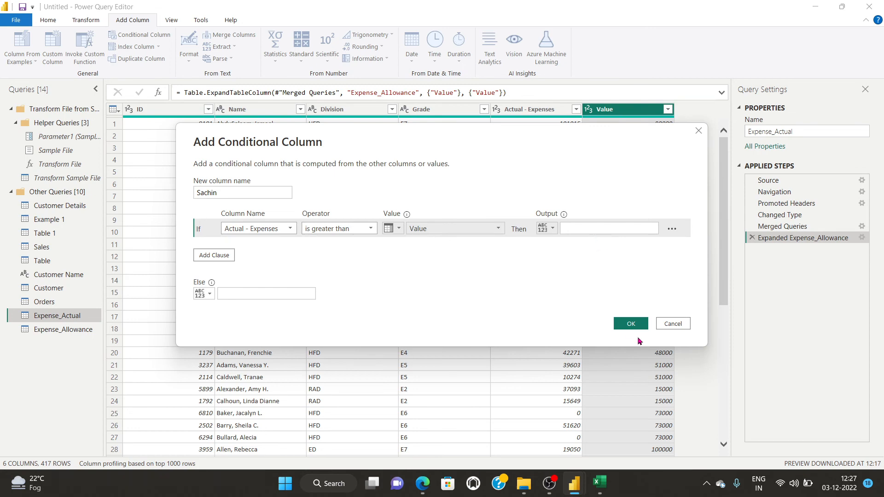
click(628, 324)
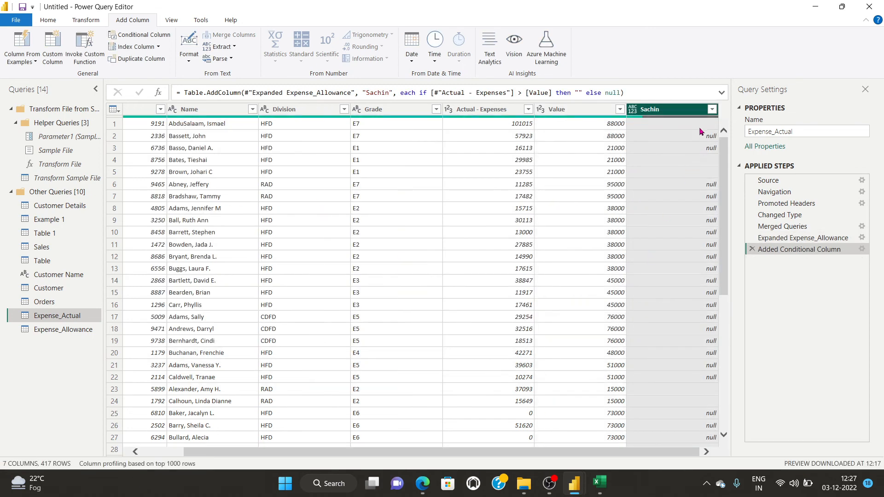
Apply a keep-all filter to the Sachin column by toggling (Select All) off and back on.
click(712, 109)
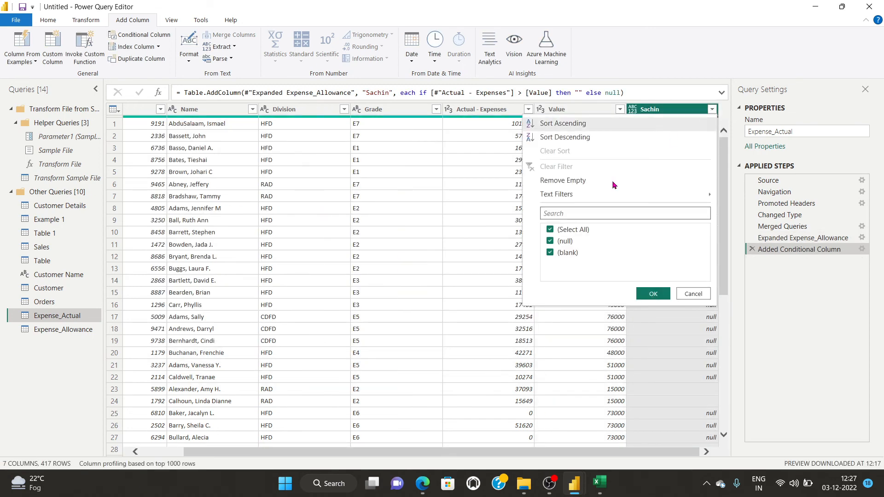
click(551, 230)
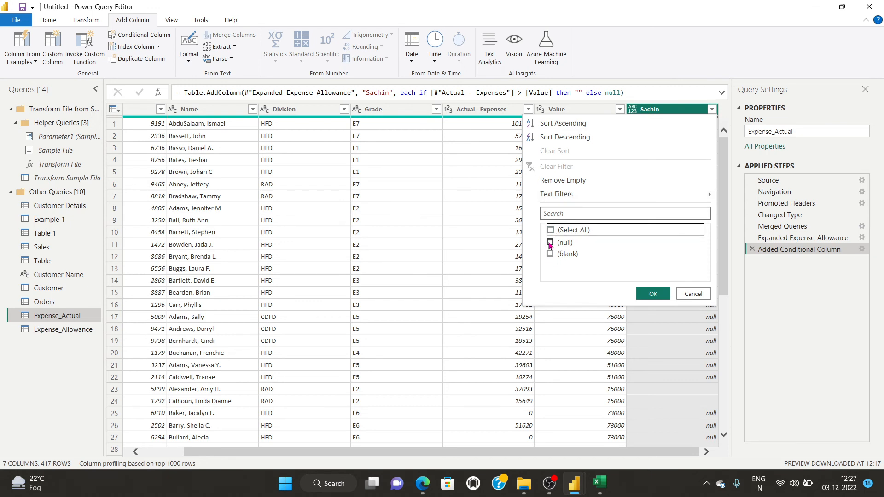
click(550, 229)
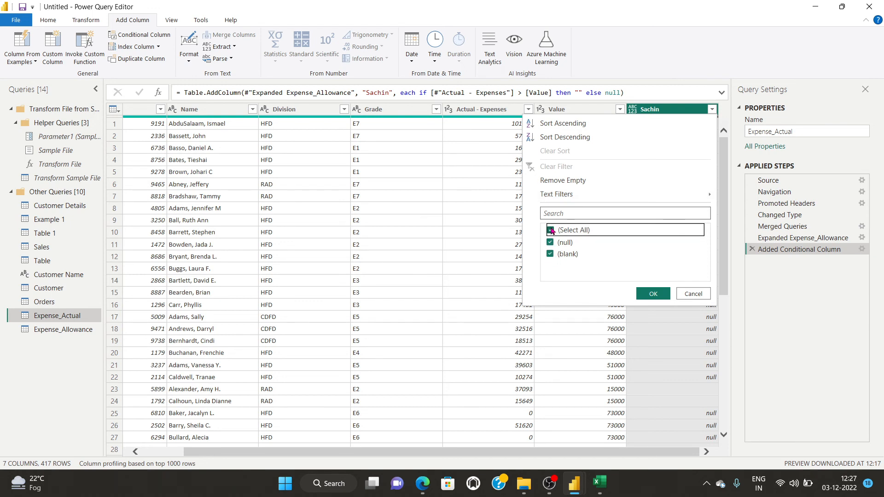
click(655, 294)
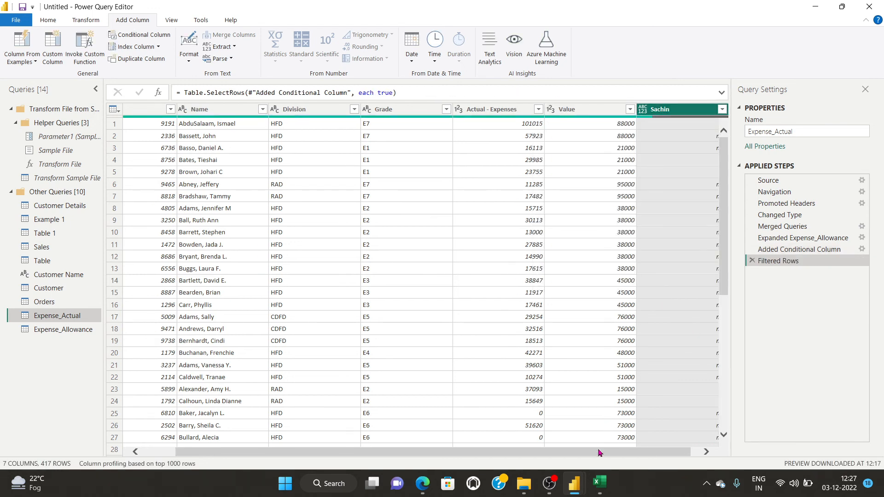
drag(599, 452, 672, 453)
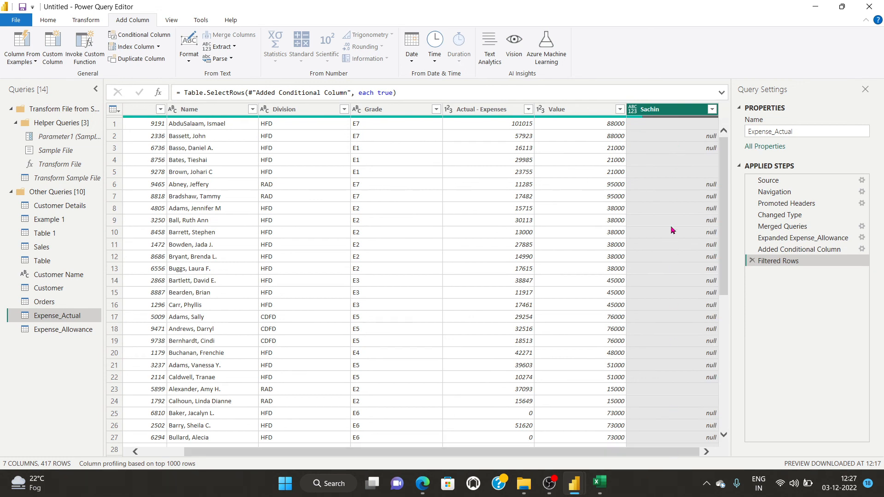
click(712, 109)
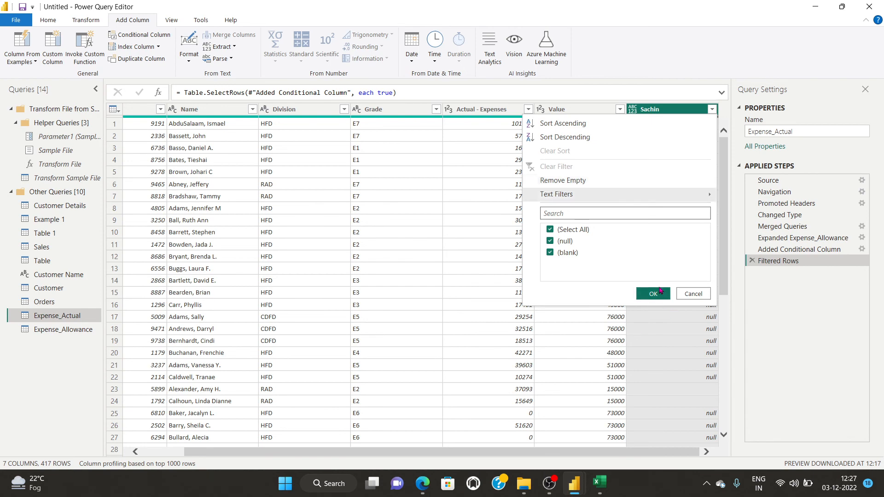
Return to the Power Query Editor and close the Sachin filter dropdown without changes.
click(549, 484)
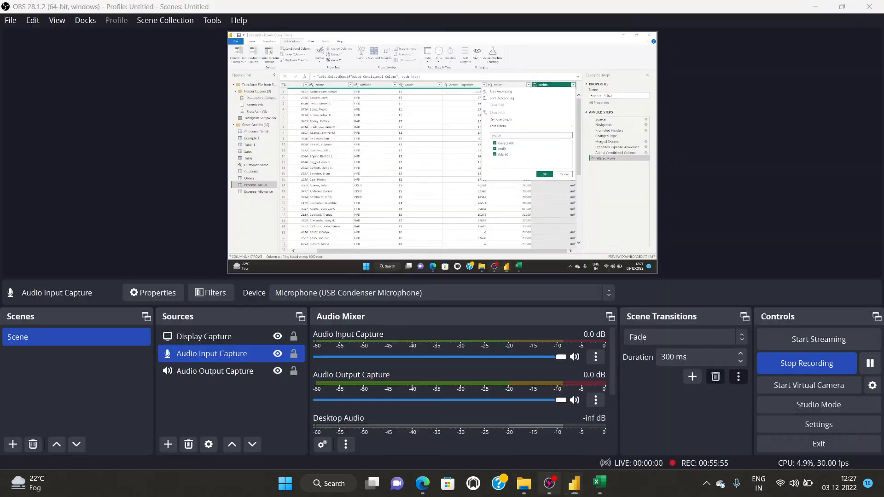
mouse_move(578, 483)
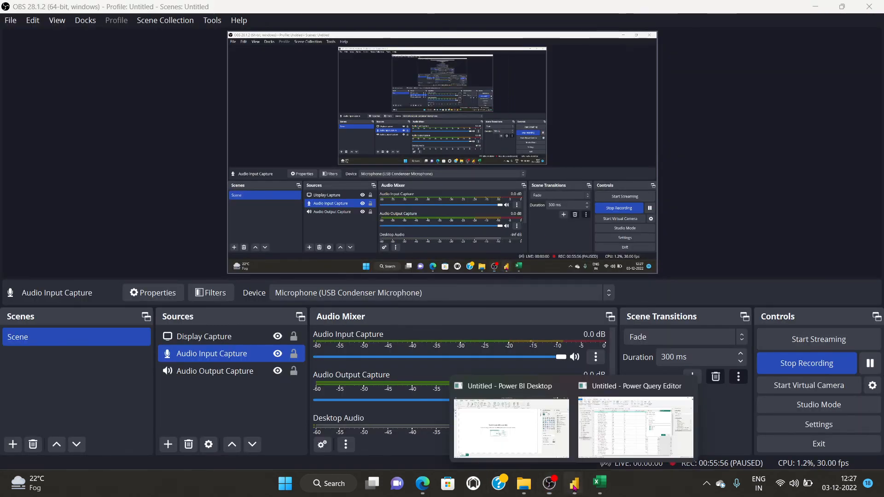
click(528, 432)
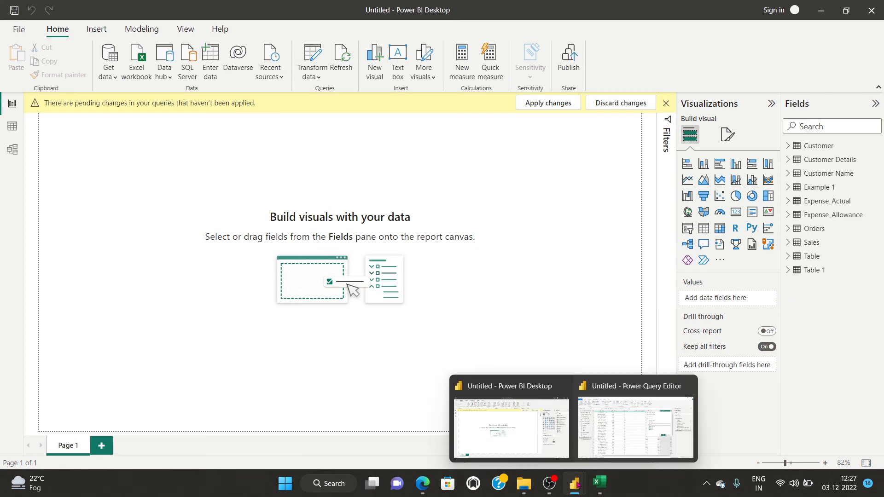
click(630, 440)
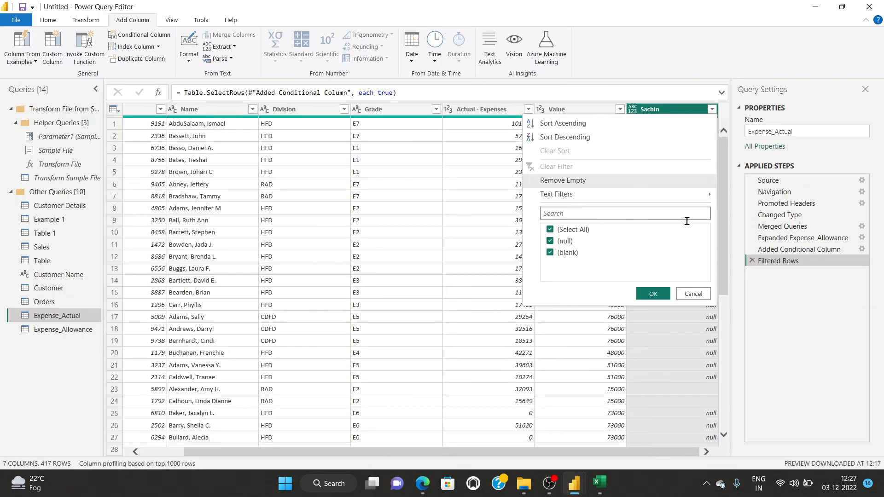
click(693, 293)
click(712, 110)
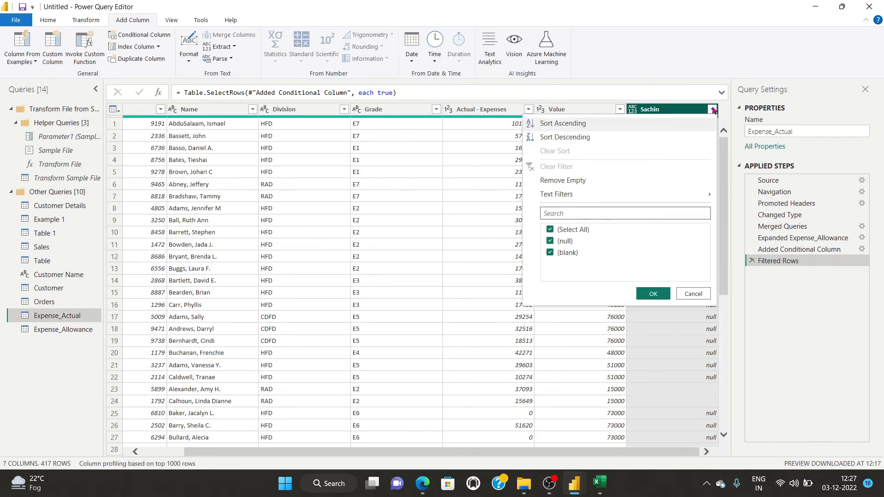
click(693, 293)
Delete the Filtered Rows and Added Conditional Column steps from Applied Steps.
click(752, 262)
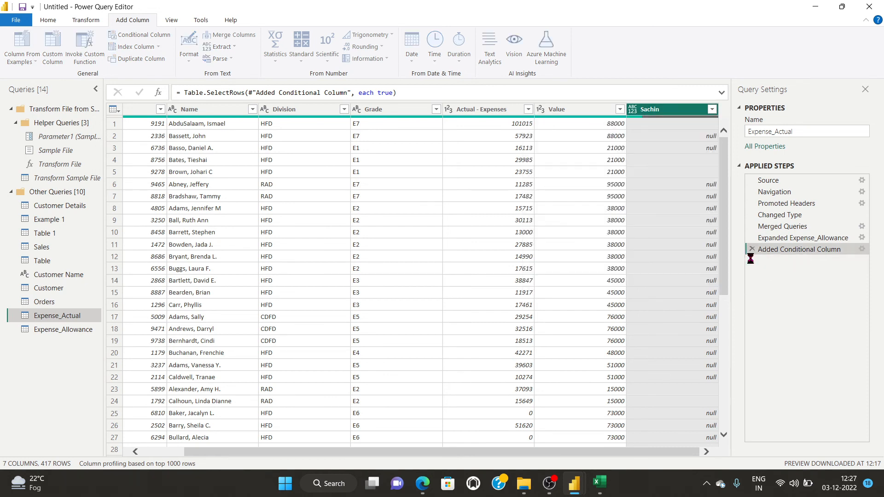
click(752, 250)
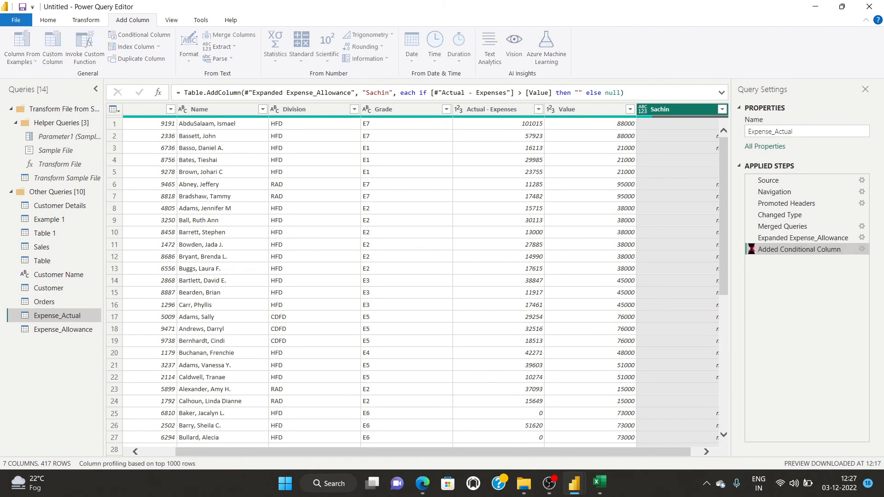
click(135, 33)
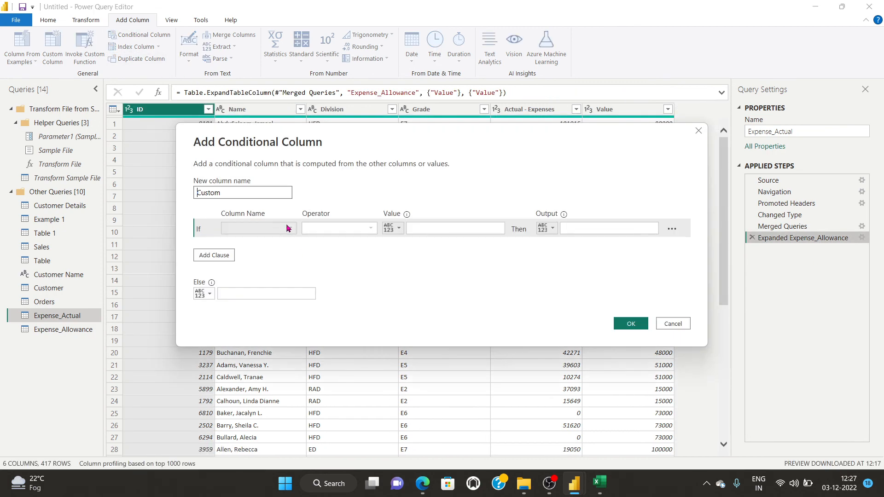
Name the new conditional column sachin and test whether Actual - Expenses is greater than.
drag(251, 191, 175, 190)
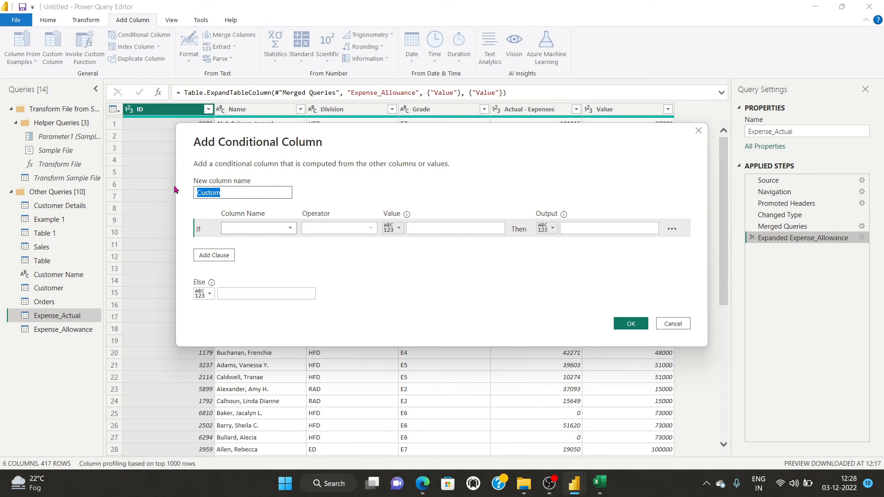
text(sachin)
click(258, 229)
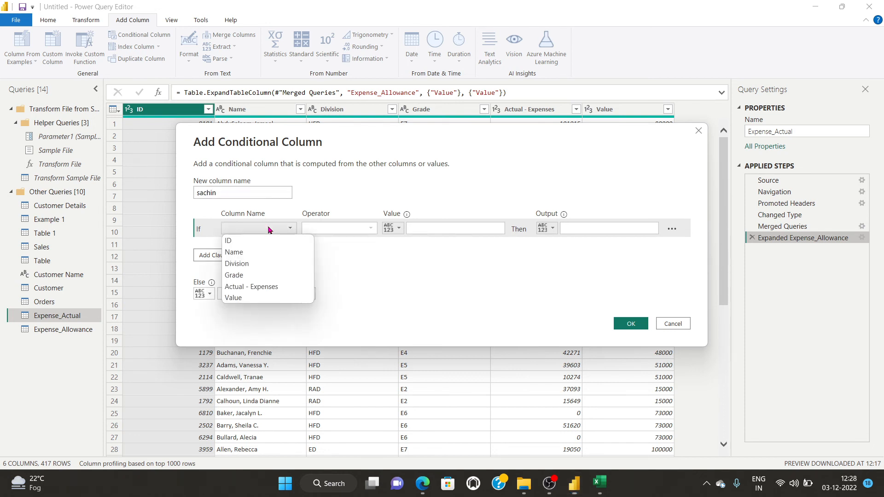
click(261, 287)
click(370, 229)
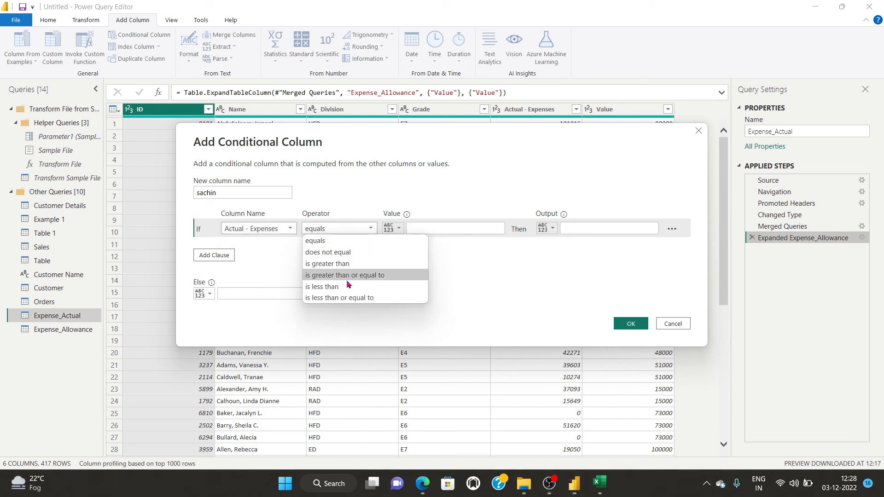
click(347, 264)
Compare against the Value column, returning Yes when greater and No otherwise.
drag(505, 136, 485, 226)
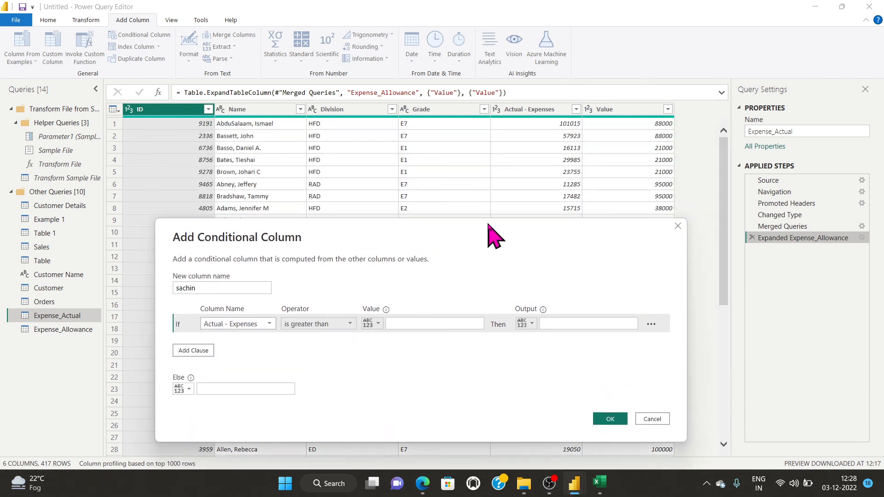
click(436, 323)
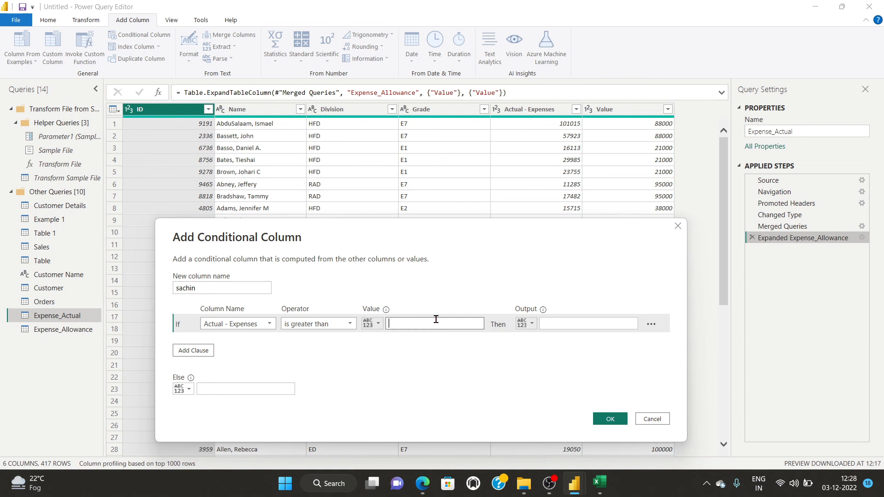
click(378, 324)
click(408, 352)
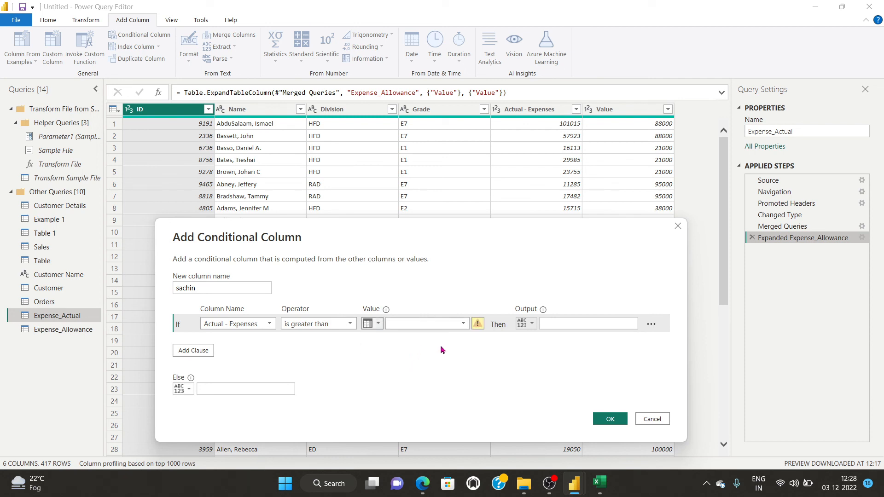
click(462, 323)
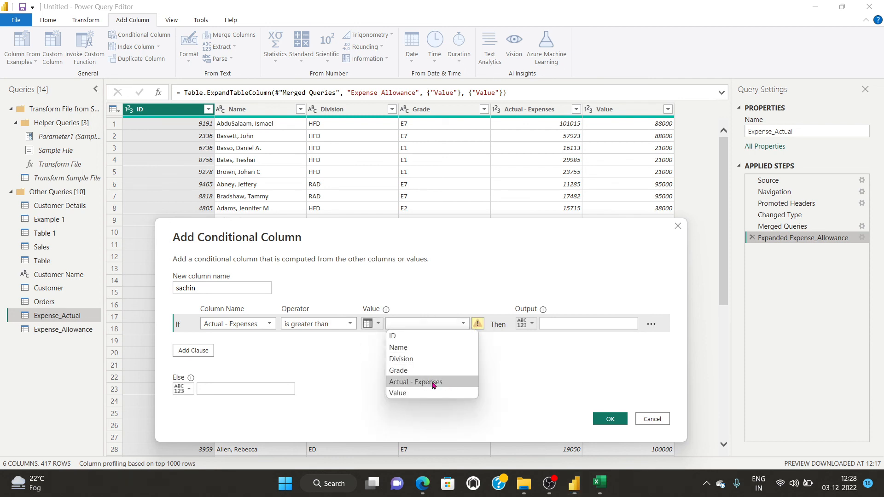
click(414, 393)
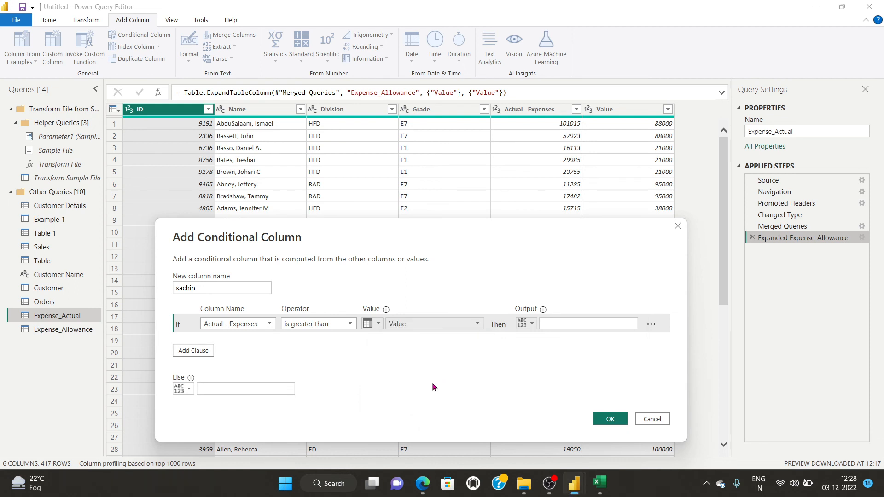
click(571, 322)
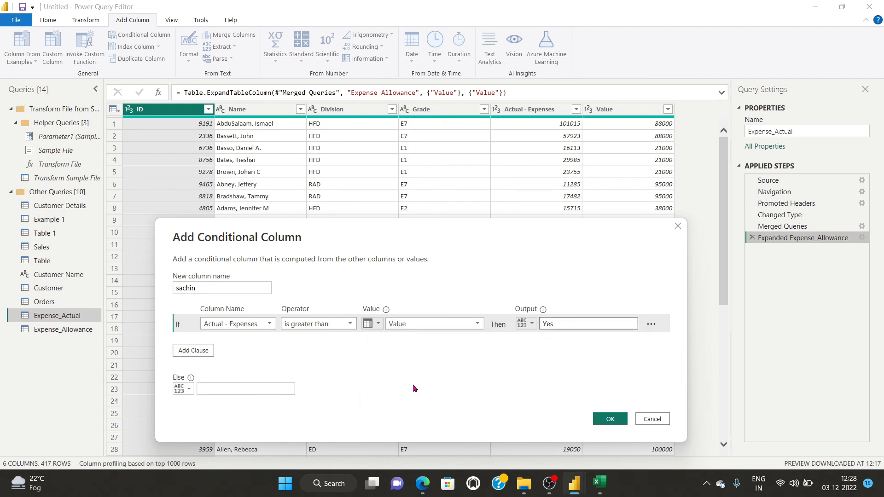
click(258, 388)
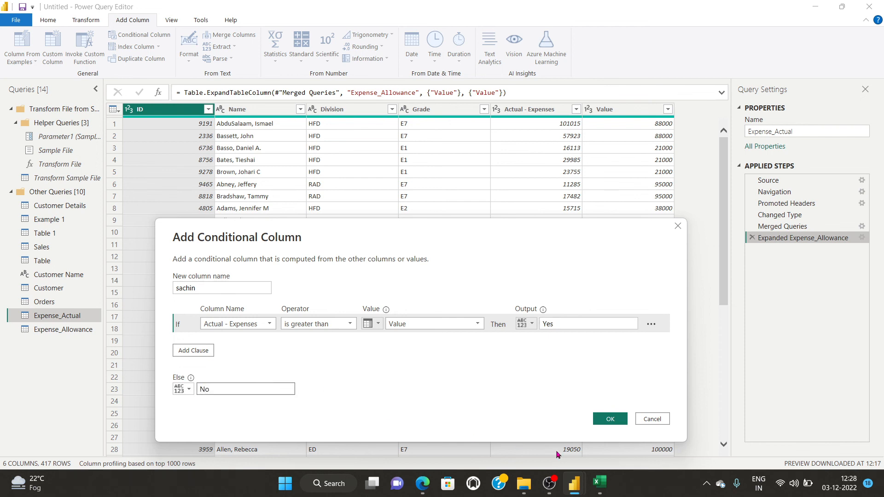
click(610, 419)
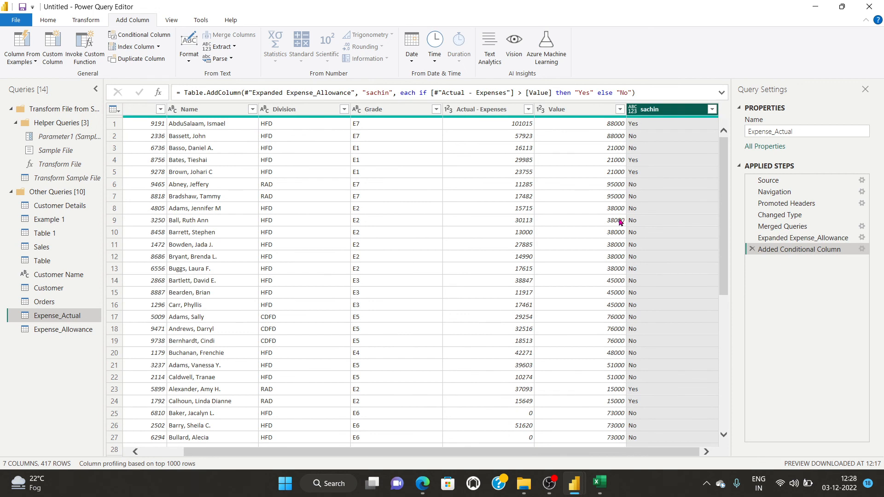
Filter Expense_Actual's sachin column to keep only the Yes rows.
click(712, 109)
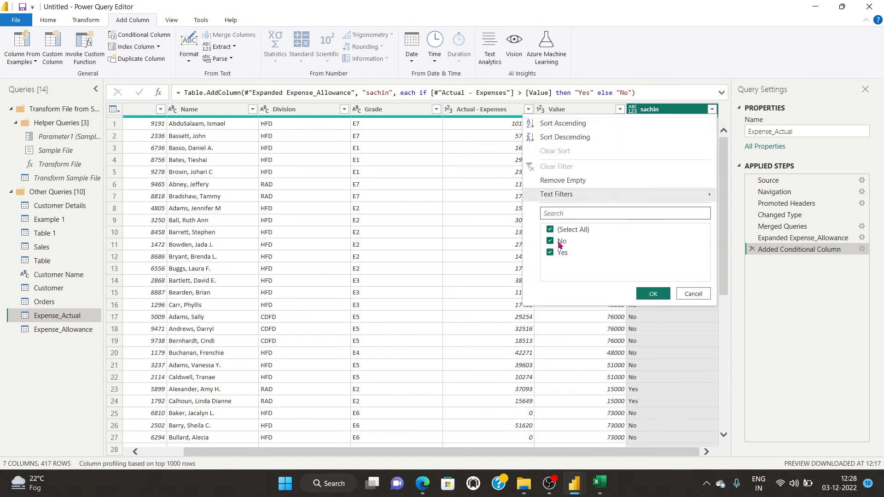
click(550, 230)
click(550, 253)
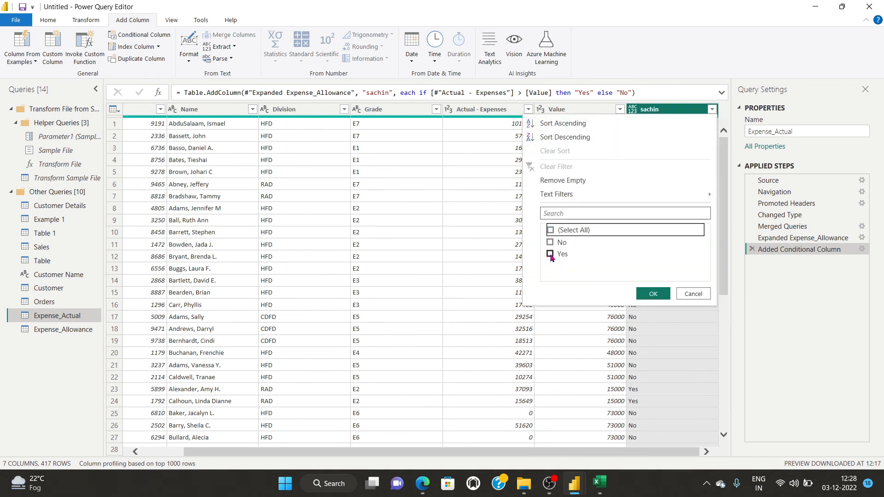
click(653, 294)
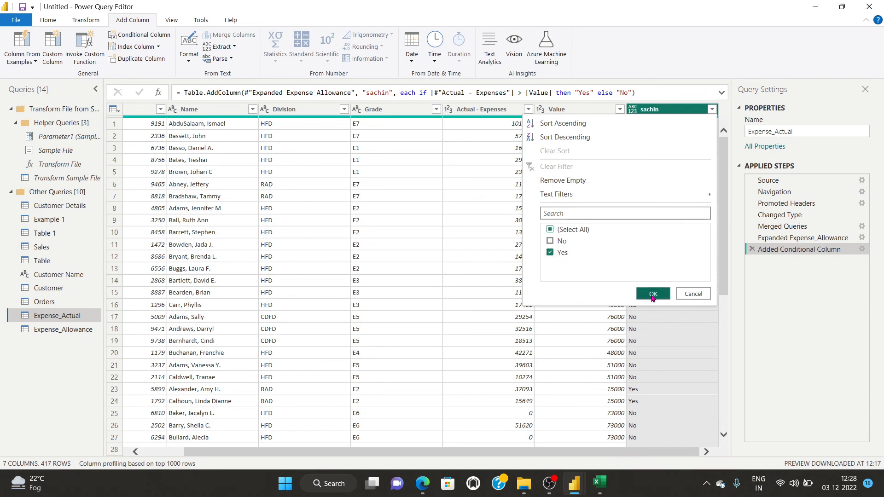
Scroll through the 70 filtered Expense_Actual rows, then switch to OBS Studio.
scroll(488, 287, down, 6)
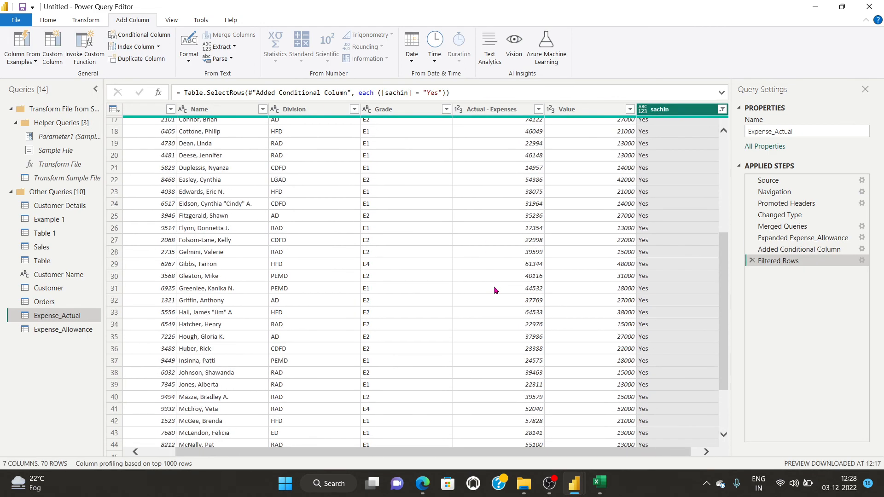
scroll(497, 291, up, 6)
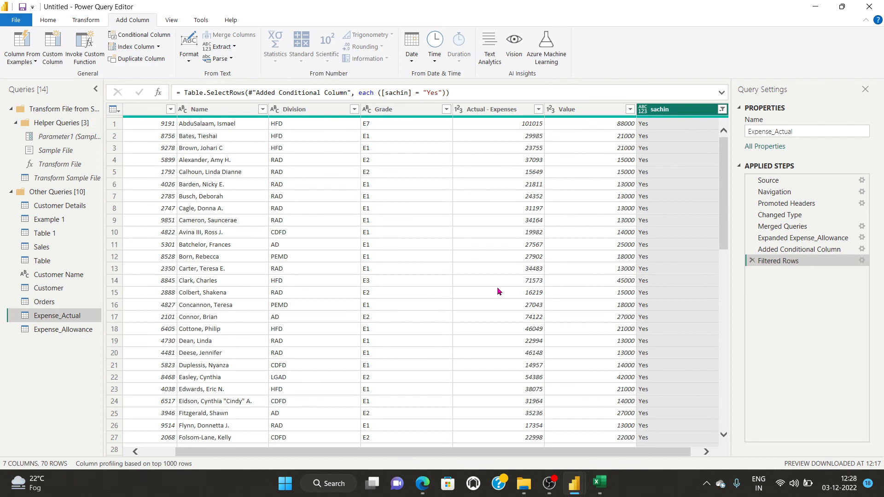
scroll(497, 291, down, 10)
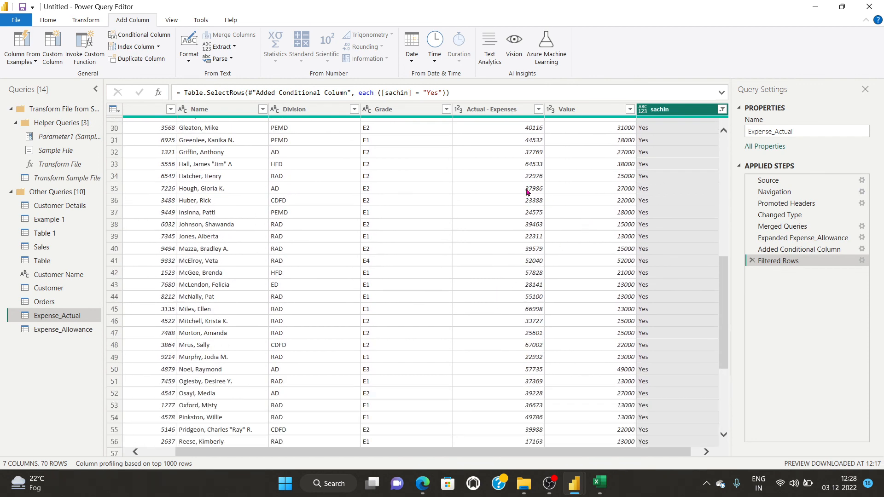
scroll(541, 311, down, 5)
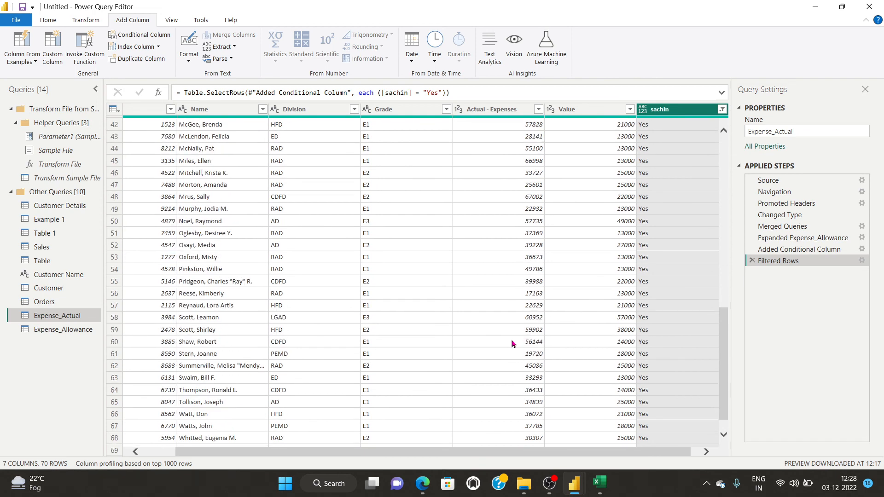
scroll(489, 337, up, 14)
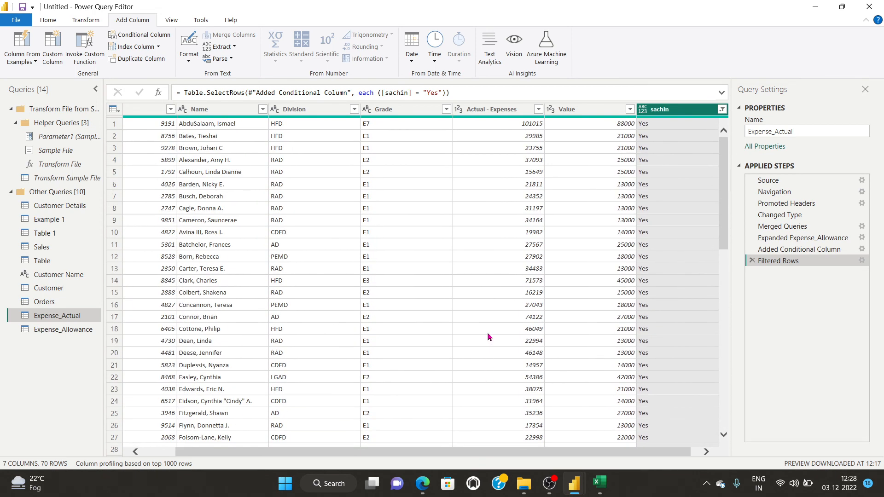
click(549, 483)
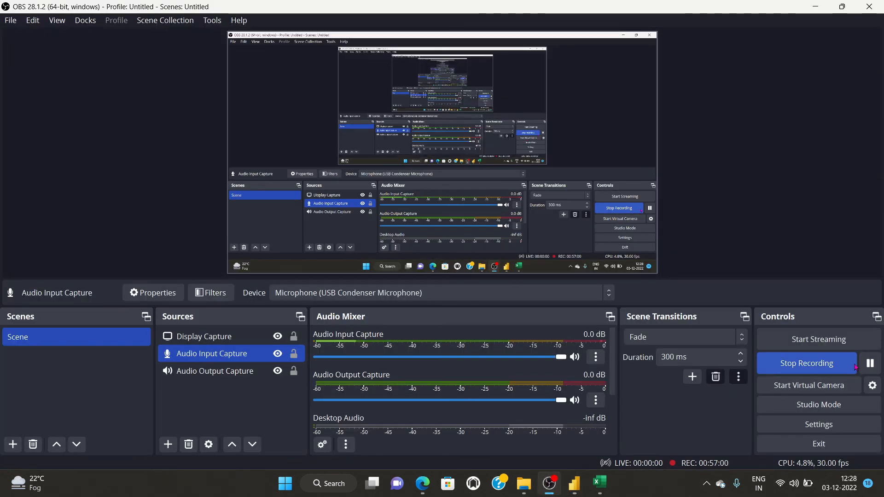
Switch back to the Power BI Desktop report window from the taskbar preview.
mouse_move(574, 483)
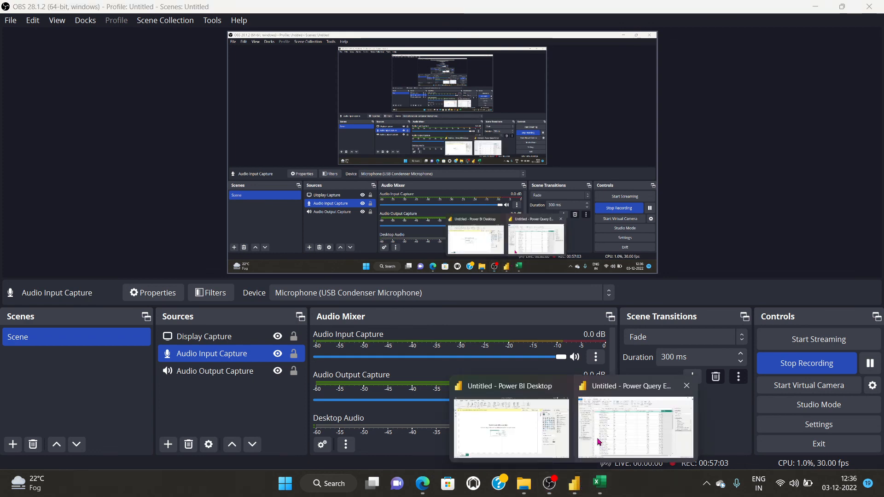
click(492, 444)
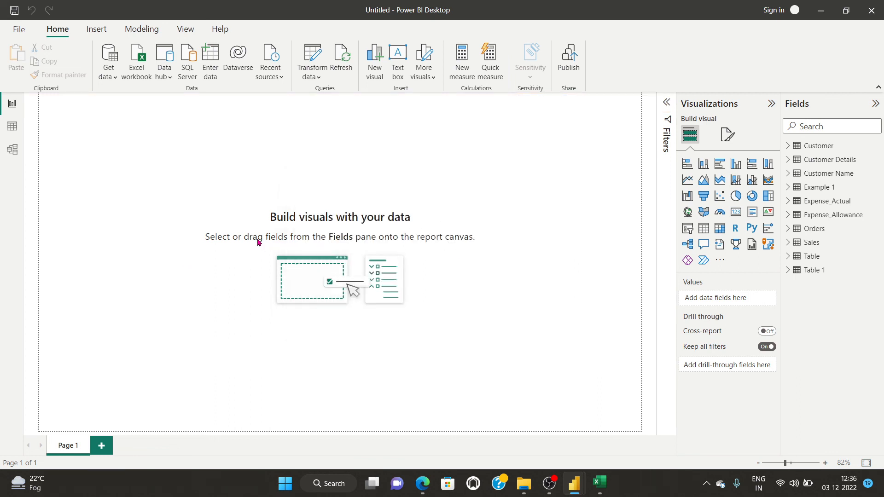
Open Parse Content.xlsx from the Power Query folder as an Excel source and select Sheet1 in Navigator.
click(18, 33)
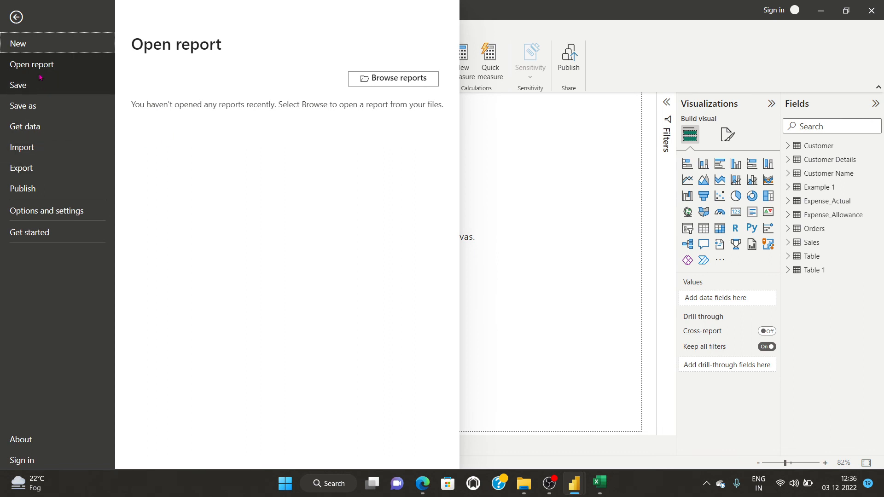
click(529, 178)
click(108, 73)
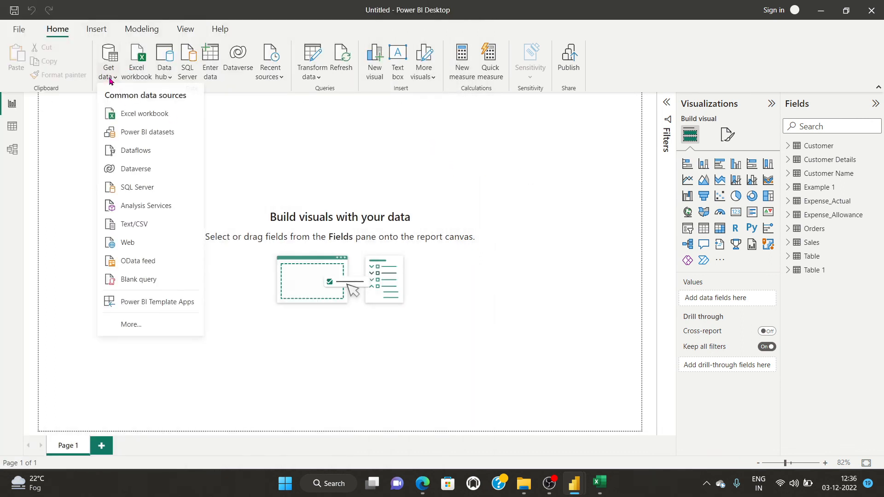
click(137, 114)
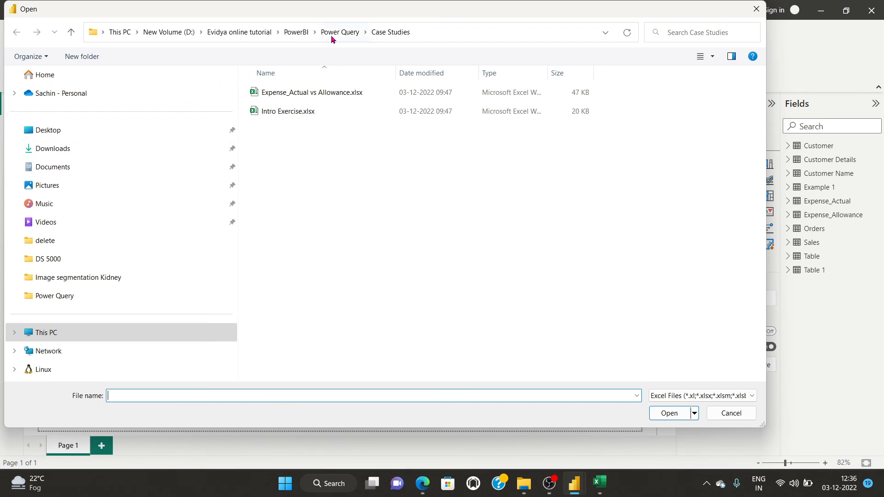
click(333, 33)
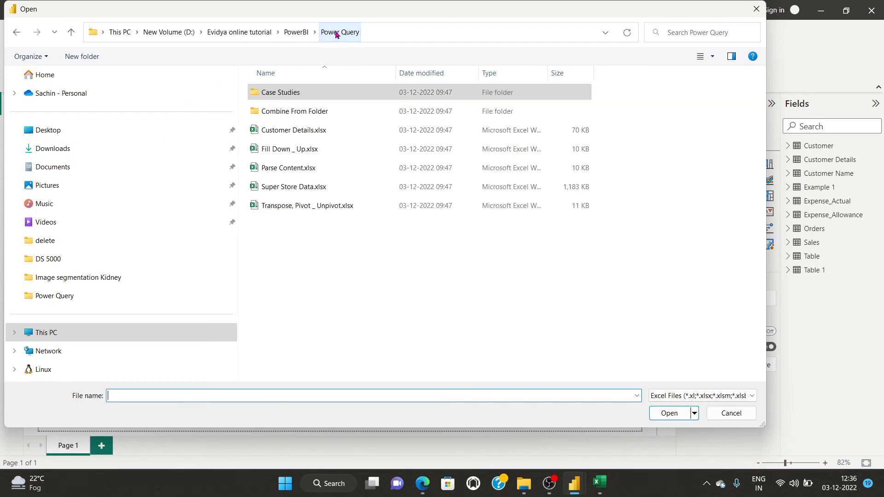
click(282, 169)
click(668, 413)
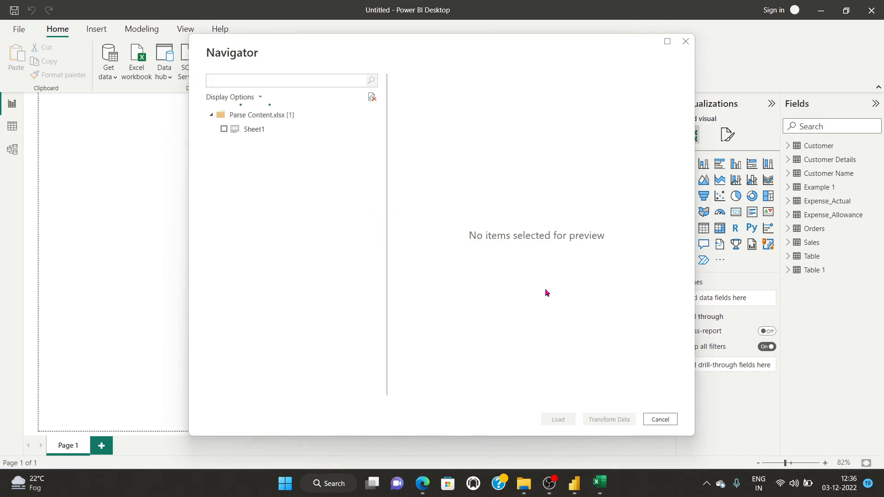
click(224, 129)
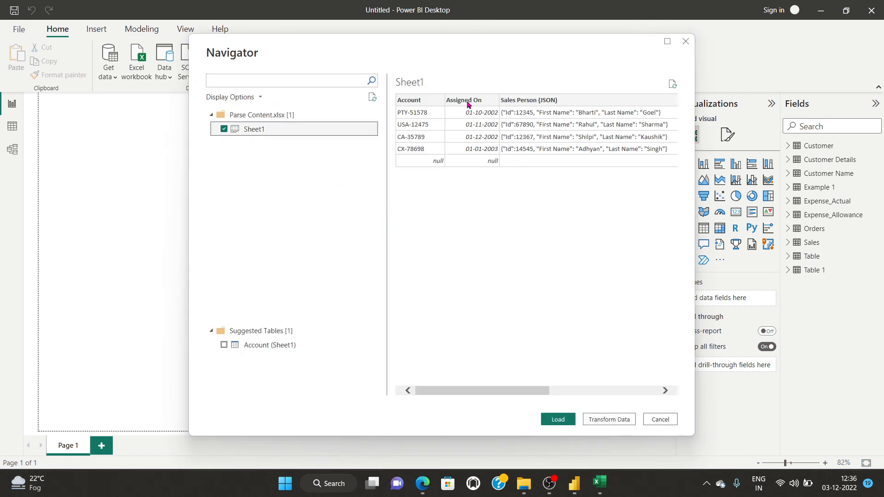
drag(482, 396, 590, 397)
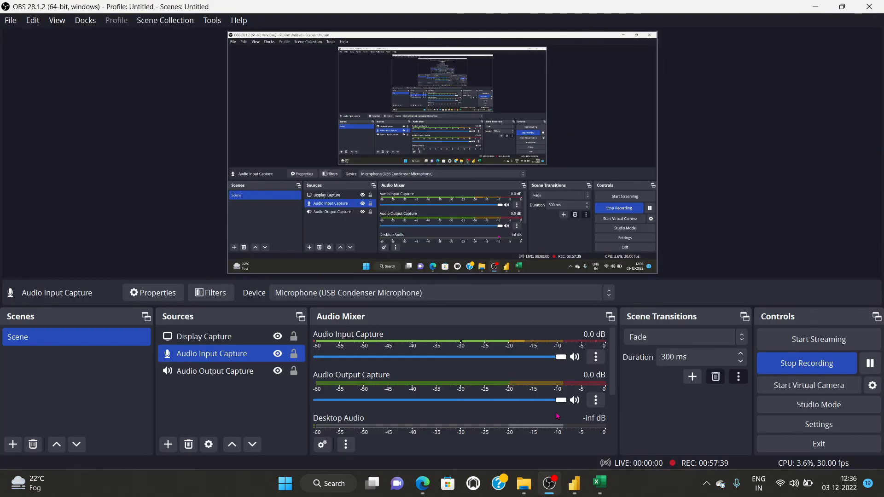
Apply the pending query changes and select Sheet1's Sales Person (JSON) column.
click(536, 433)
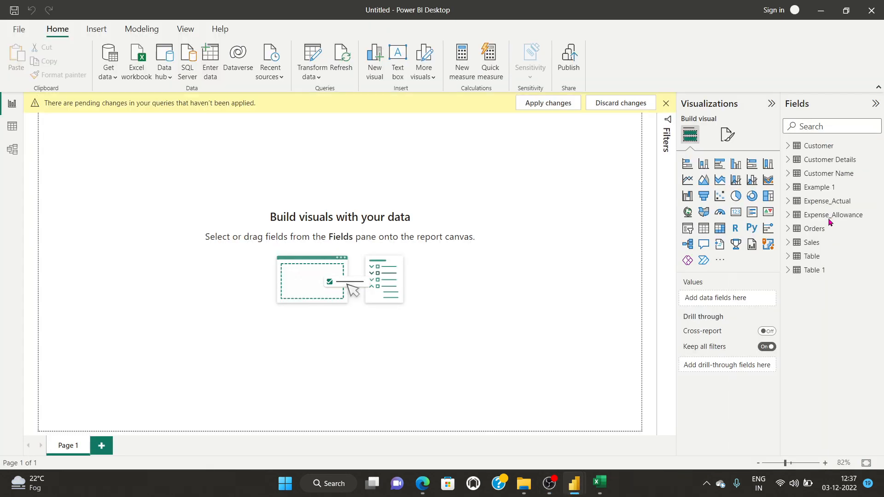
click(548, 102)
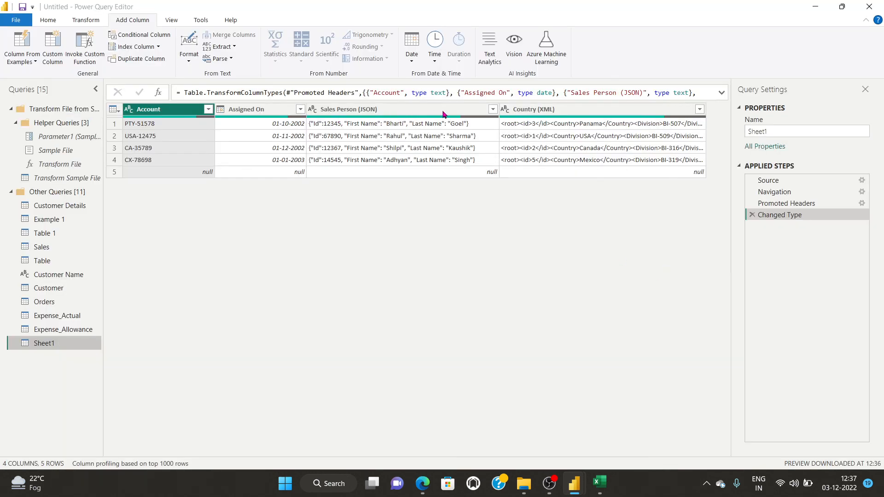
click(362, 109)
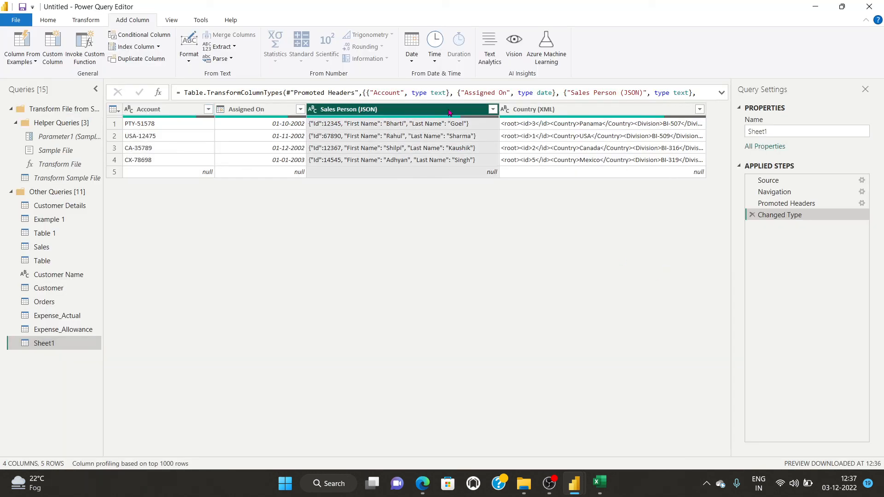
click(84, 21)
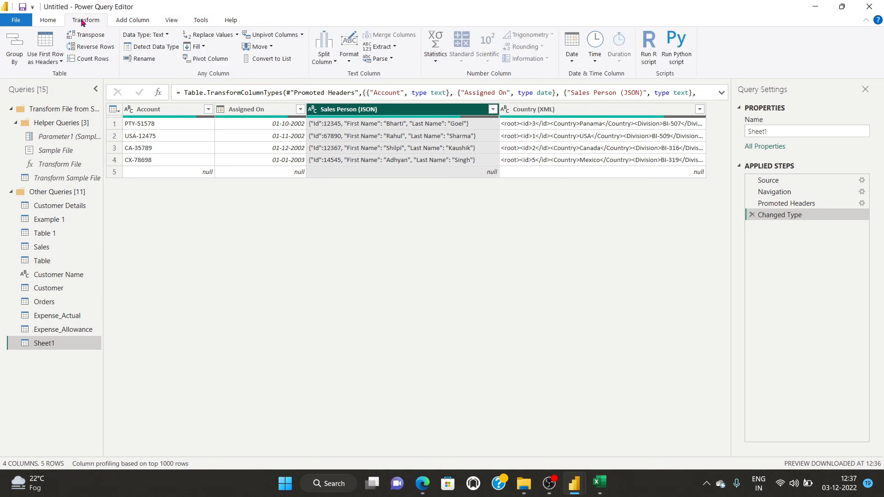
click(385, 59)
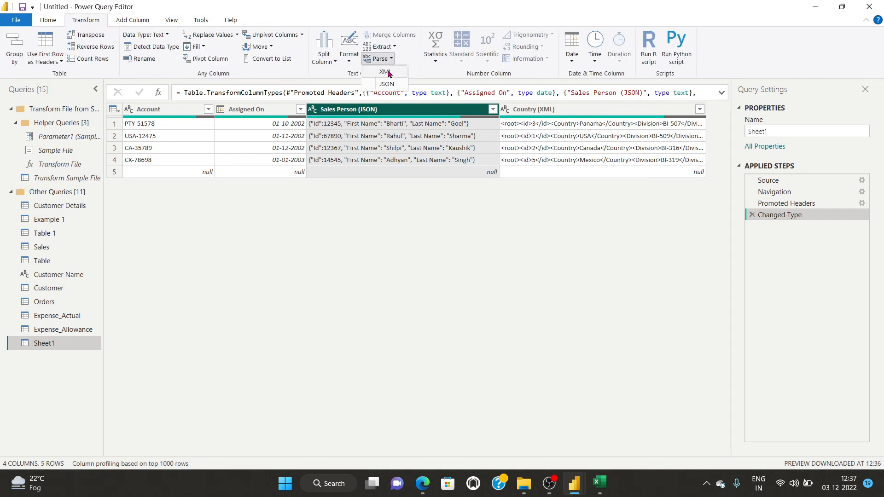
click(493, 111)
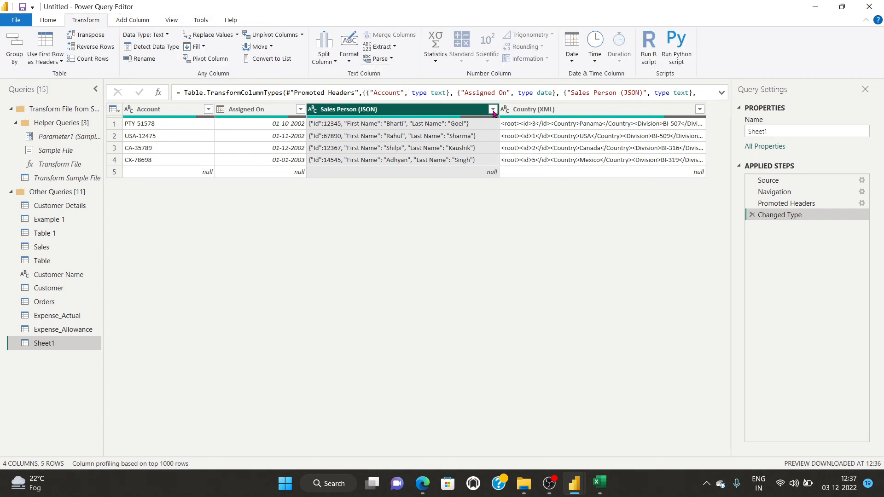
Filter Sales Person (JSON) by clearing then re-selecting all values, keeping all five rows.
click(493, 112)
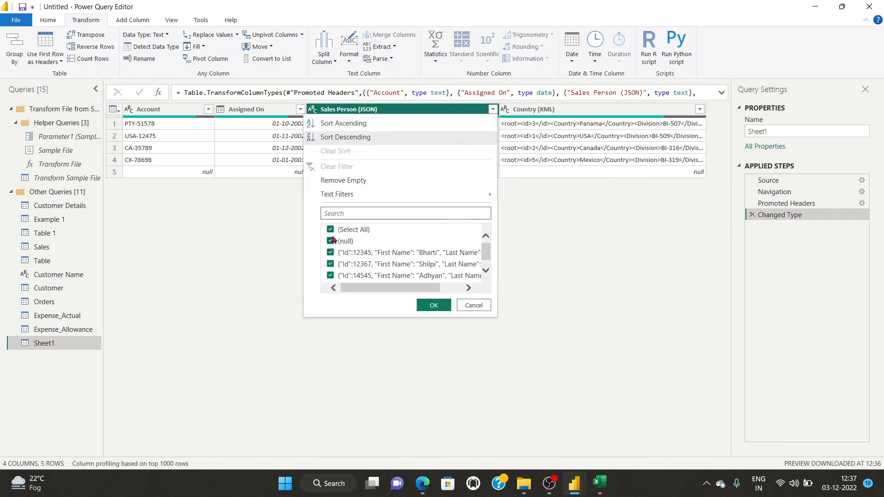
scroll(330, 235, up, 1)
click(435, 306)
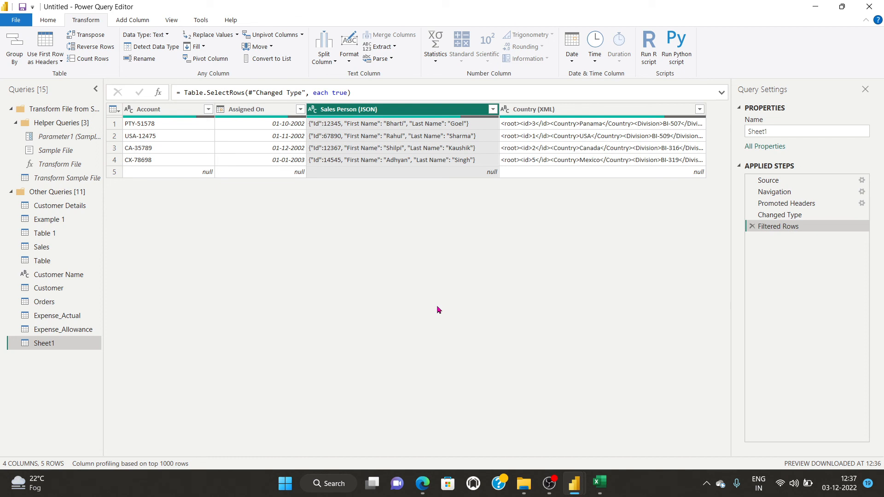
click(494, 110)
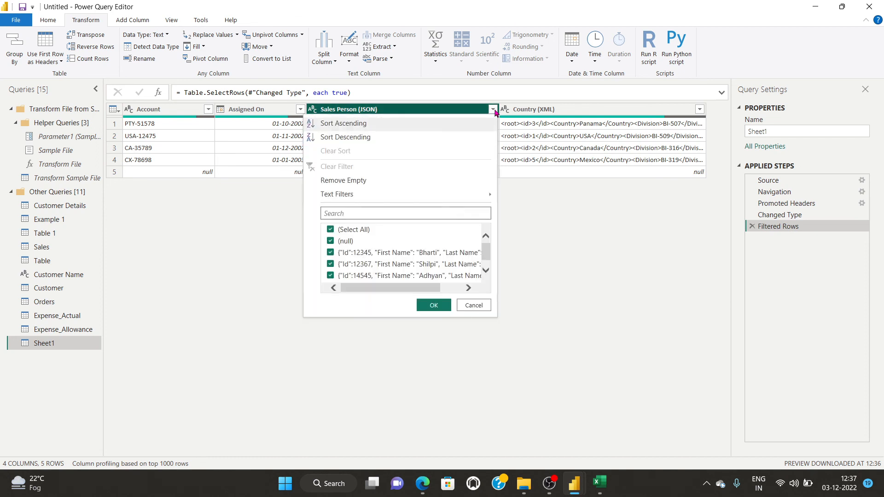
click(330, 230)
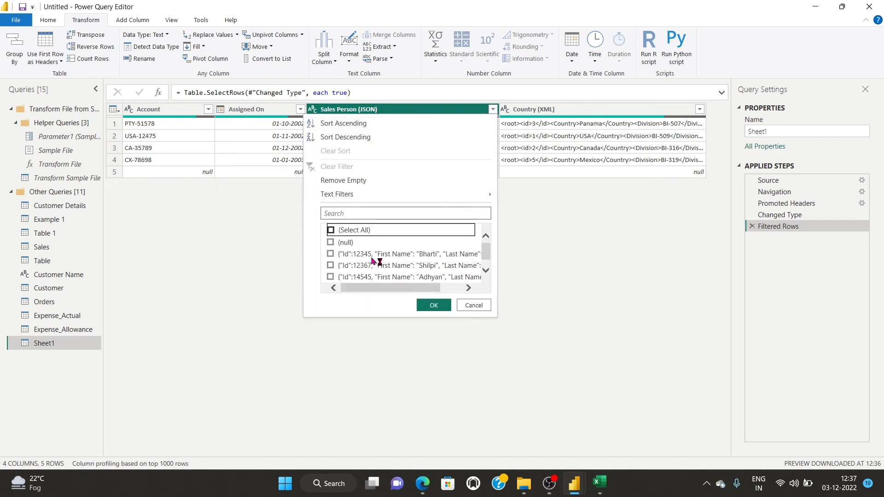
click(433, 306)
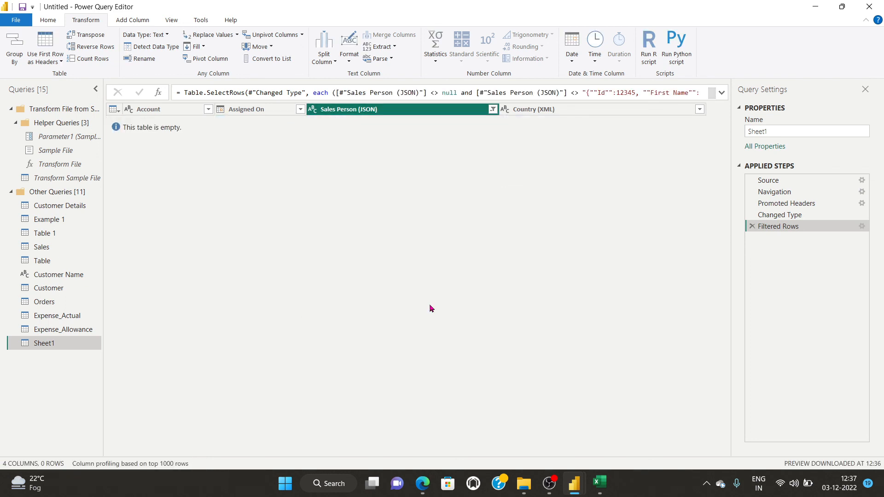
click(492, 110)
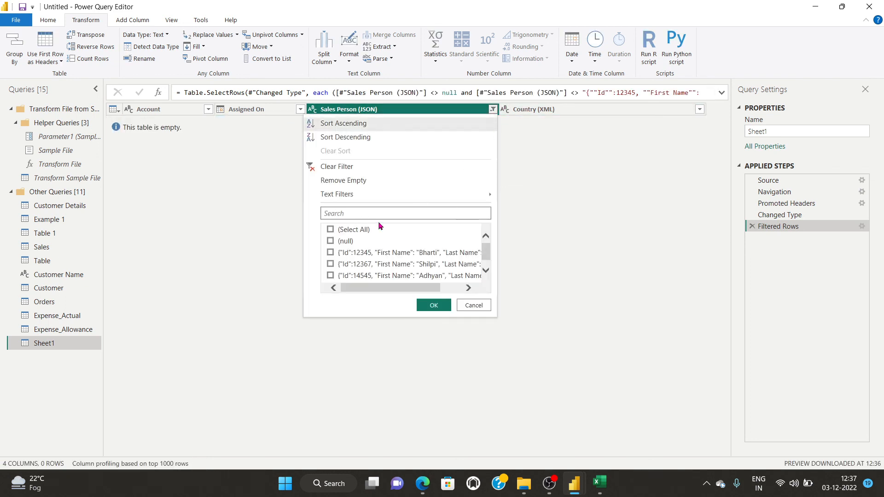
click(331, 230)
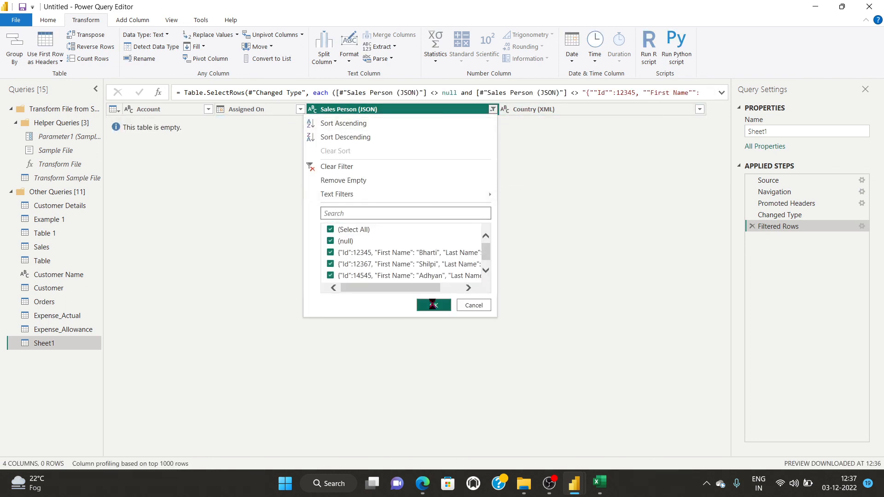
click(433, 305)
click(386, 59)
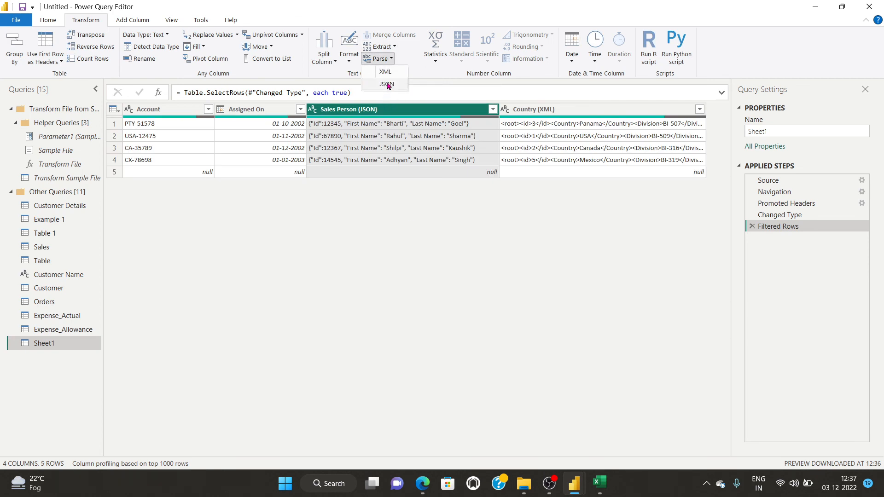
Parse Sales Person (JSON) as JSON and expand it into prefixed Id, First Name and Last Name columns.
click(387, 84)
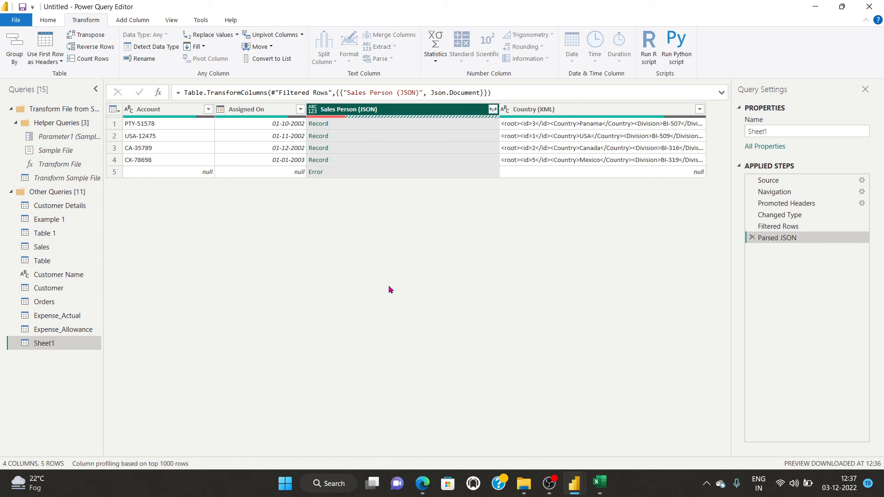
click(493, 109)
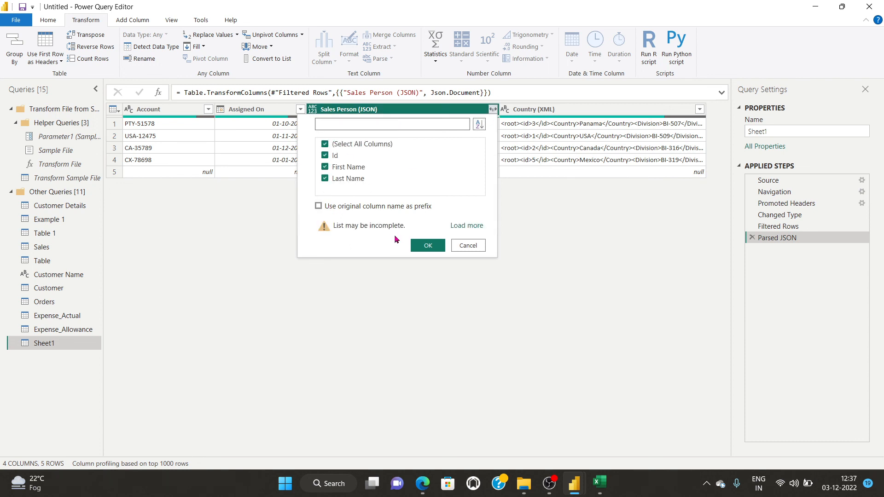
click(318, 206)
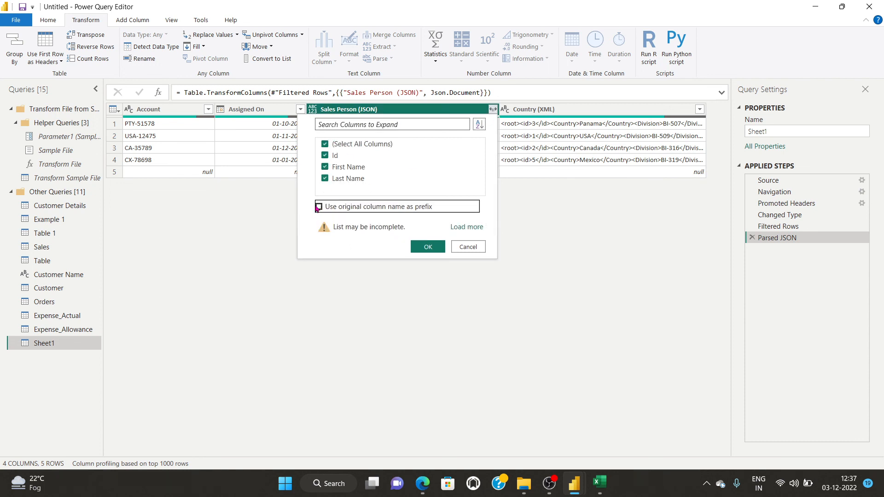
click(426, 246)
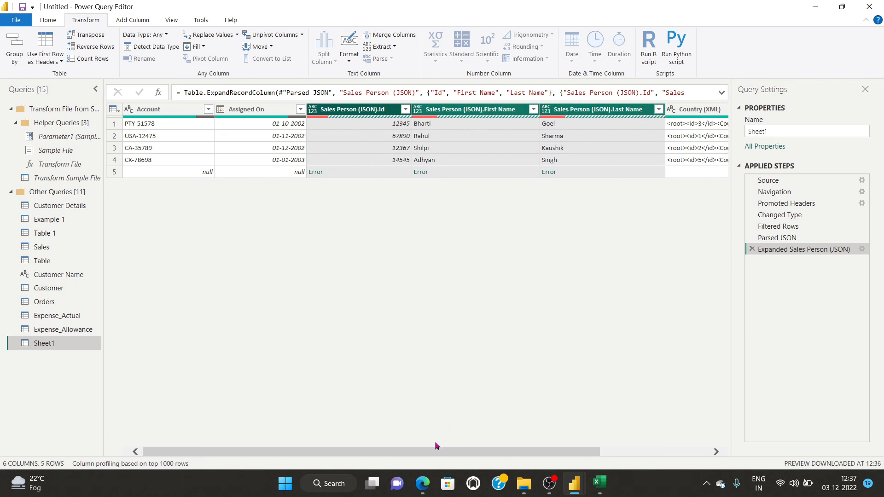
drag(435, 452, 600, 451)
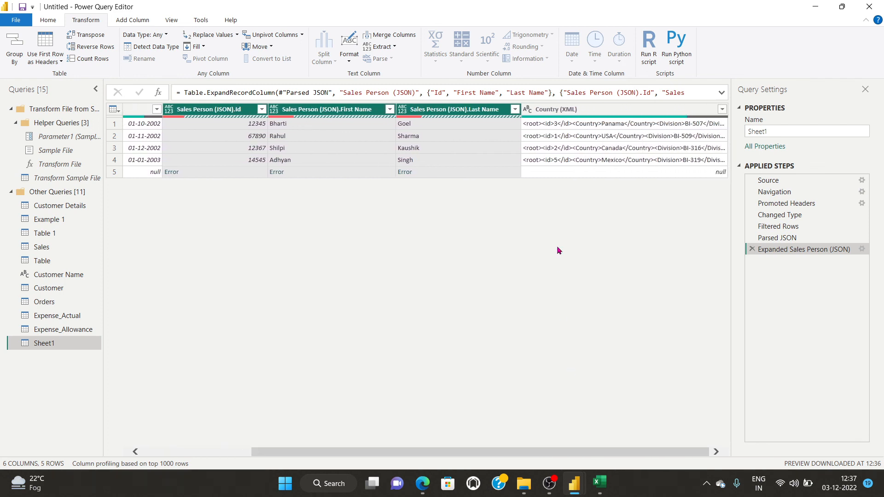
Parse Country (XML) as XML and expand it into id, Country and Division columns.
click(676, 110)
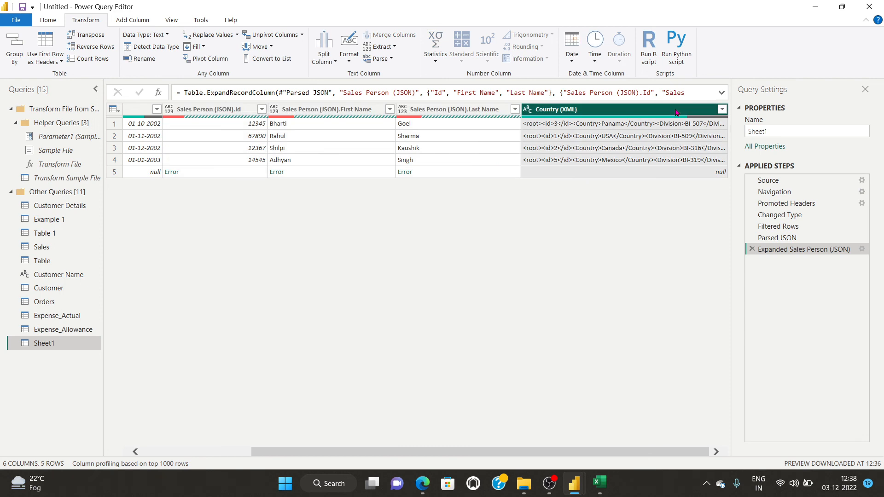
click(389, 60)
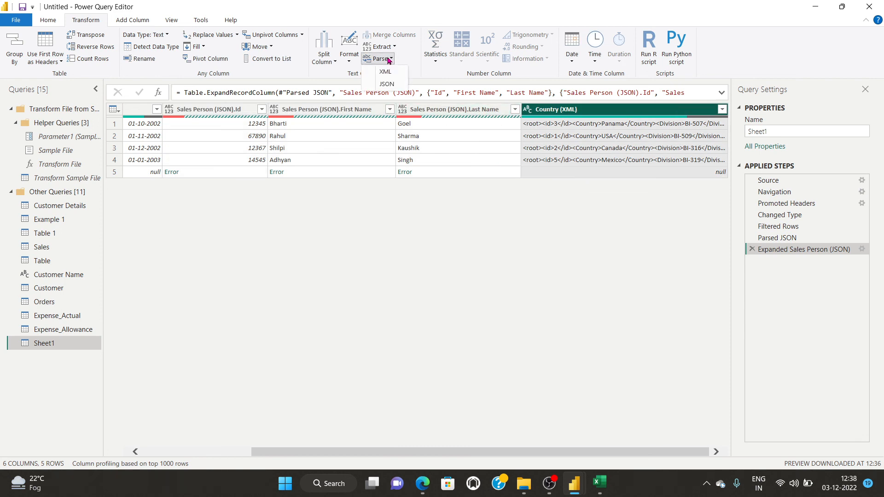
click(386, 84)
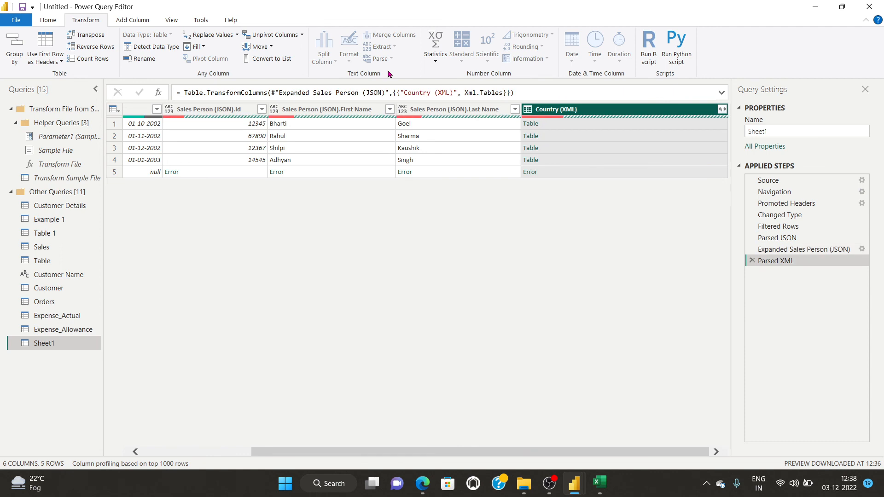
click(722, 110)
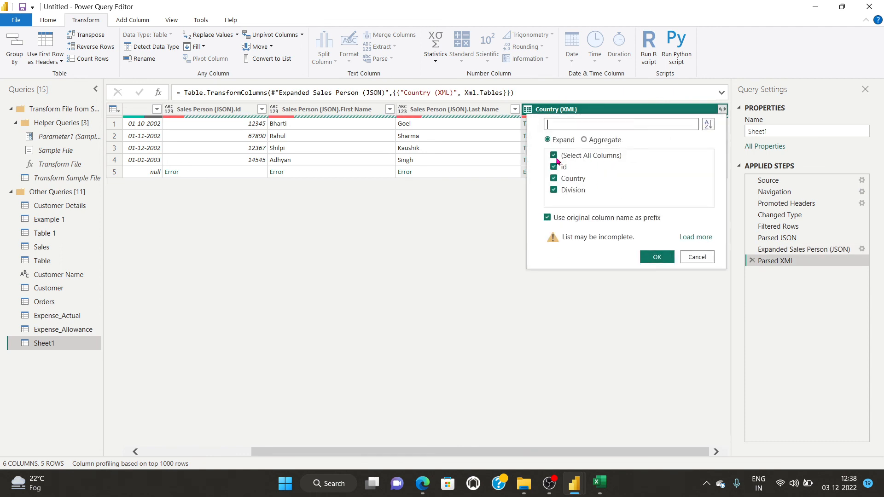
click(656, 257)
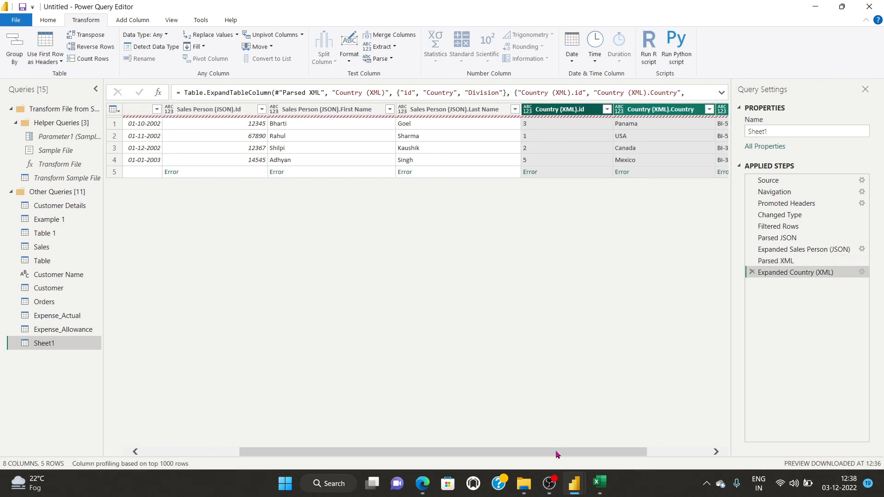
Scroll across Sheet1's expanded columns, then bring Power Query Editor back to the front.
drag(549, 455, 662, 456)
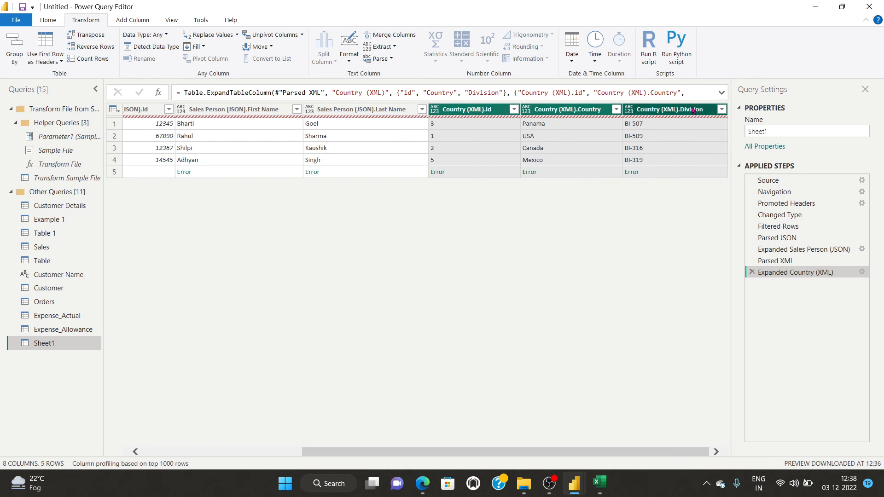
drag(607, 453, 448, 453)
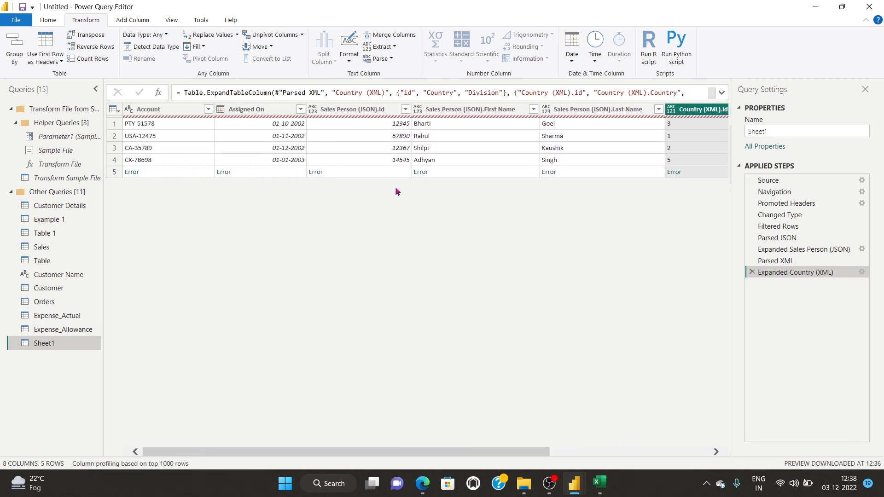
drag(461, 454, 620, 454)
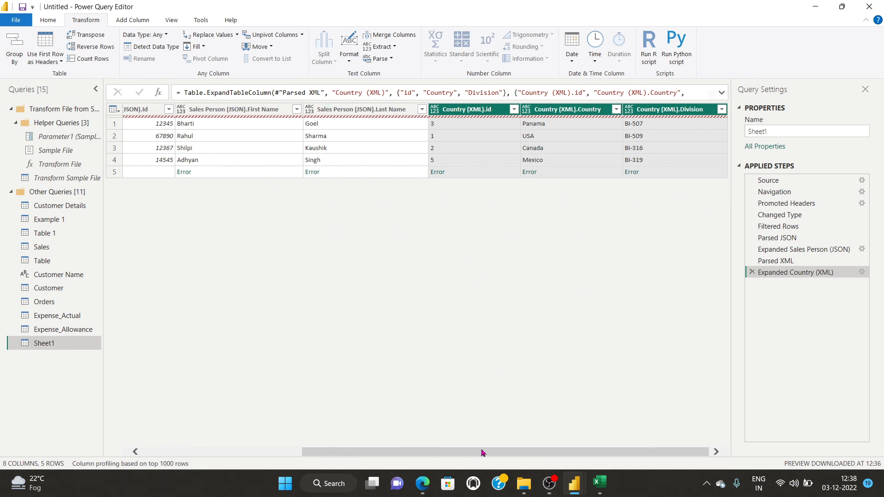
drag(482, 453, 401, 455)
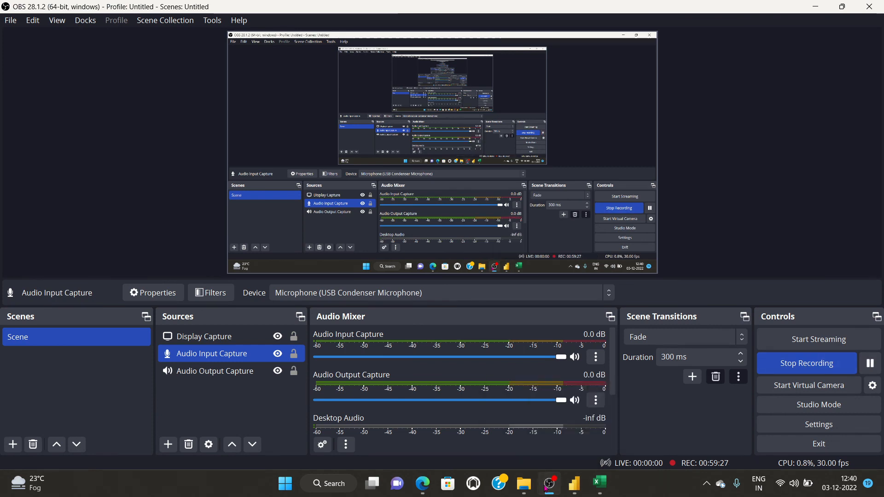
click(574, 483)
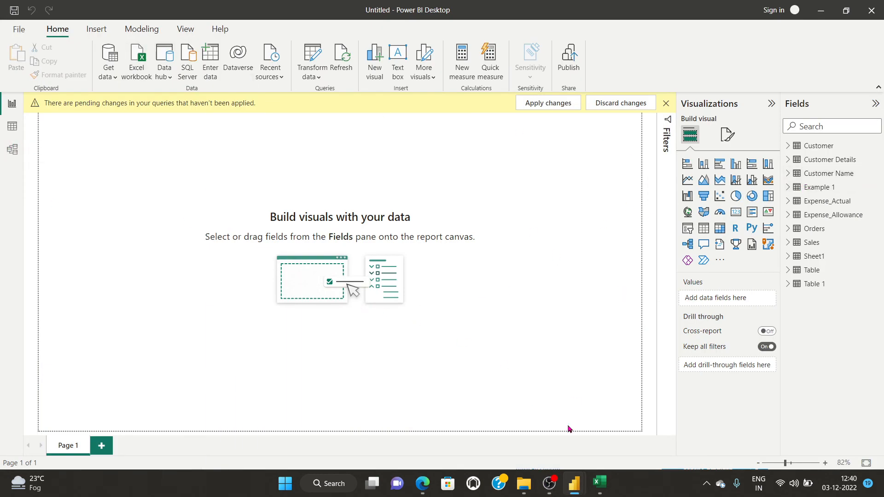
mouse_move(574, 483)
click(647, 437)
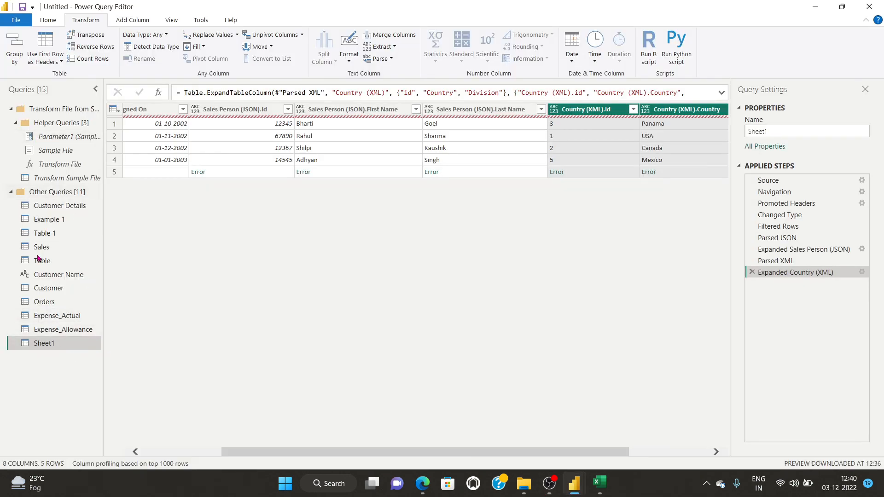
Move the Customer Details query into a new query group named ABC.
click(51, 20)
click(248, 59)
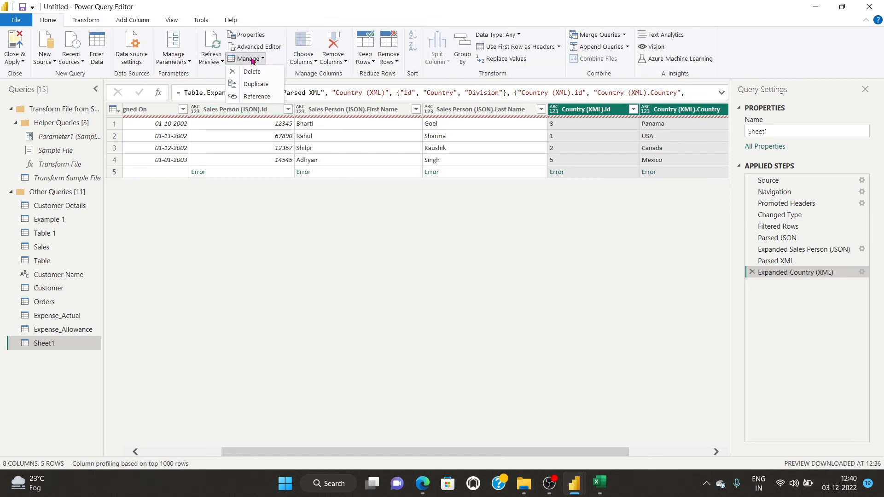
click(195, 236)
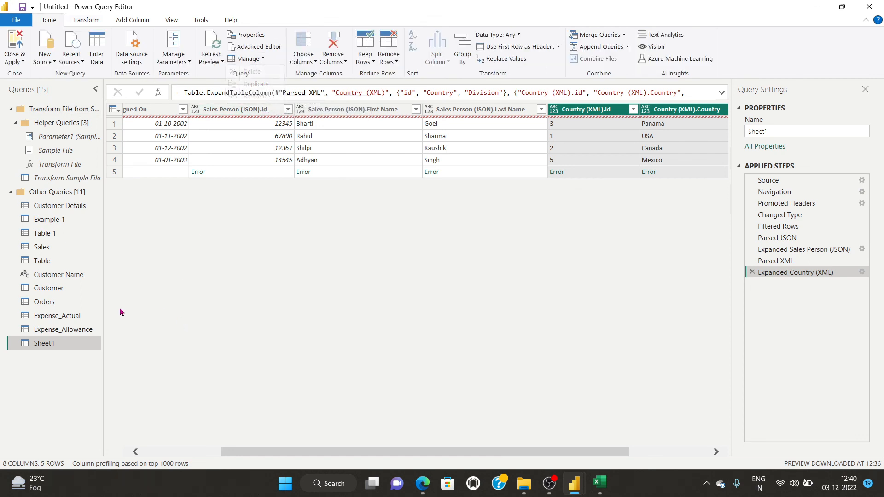
click(50, 203)
drag(73, 204, 71, 207)
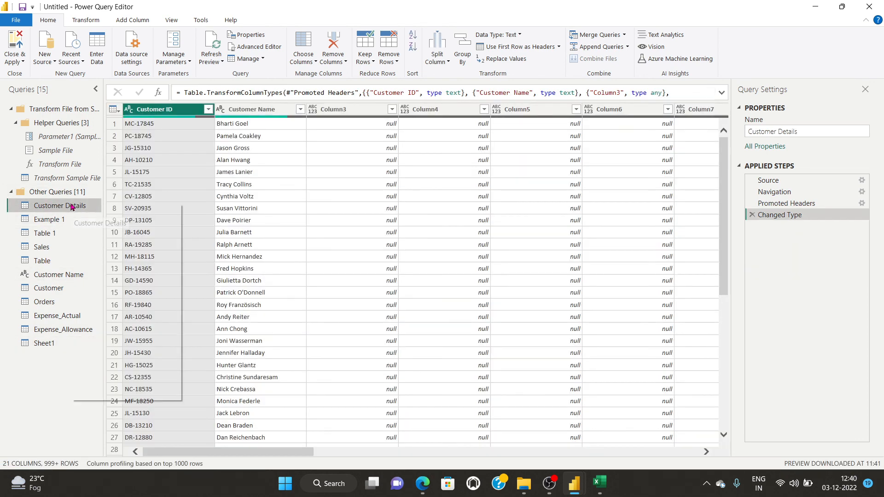
mouse_move(118, 321)
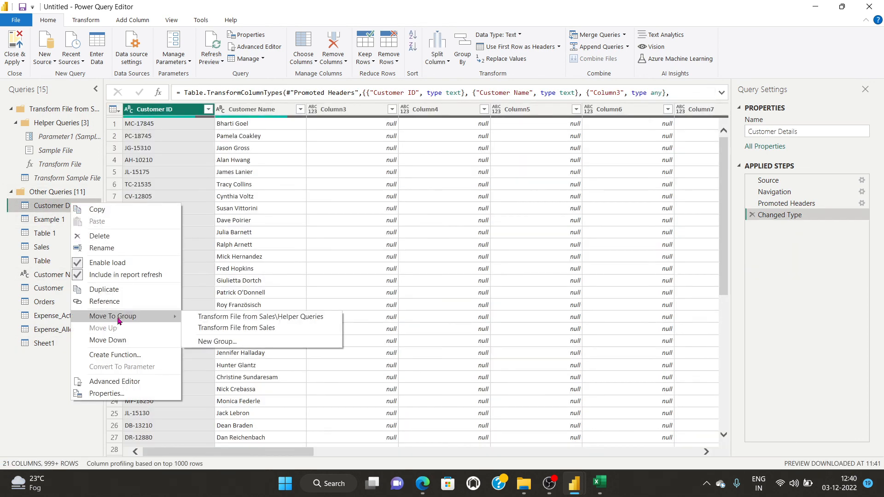
click(221, 343)
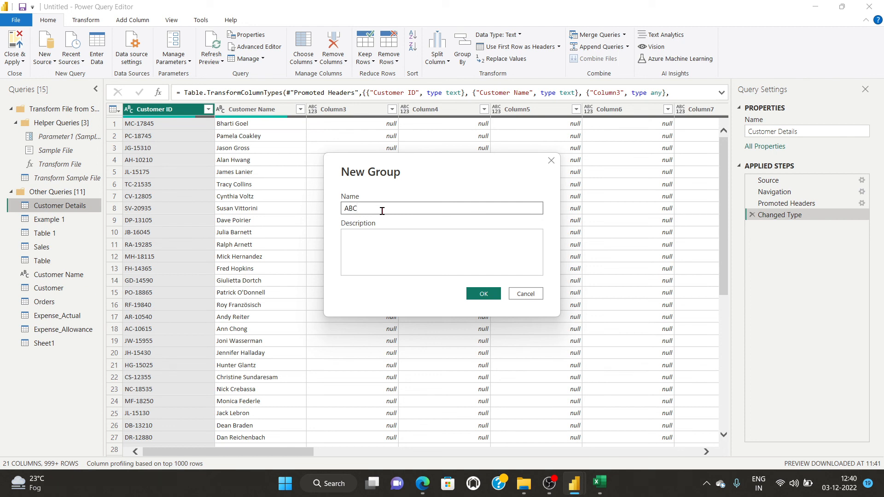
click(483, 294)
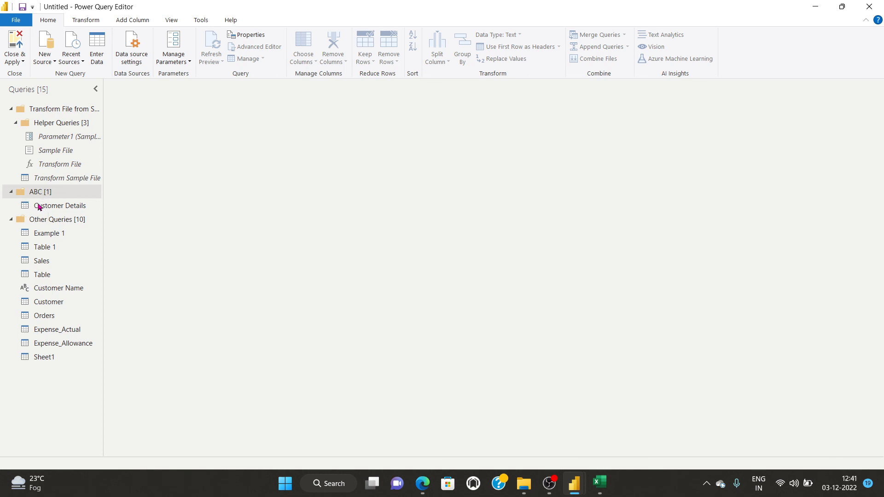
Move the Sales query into the ABC group alongside Customer Details.
click(66, 208)
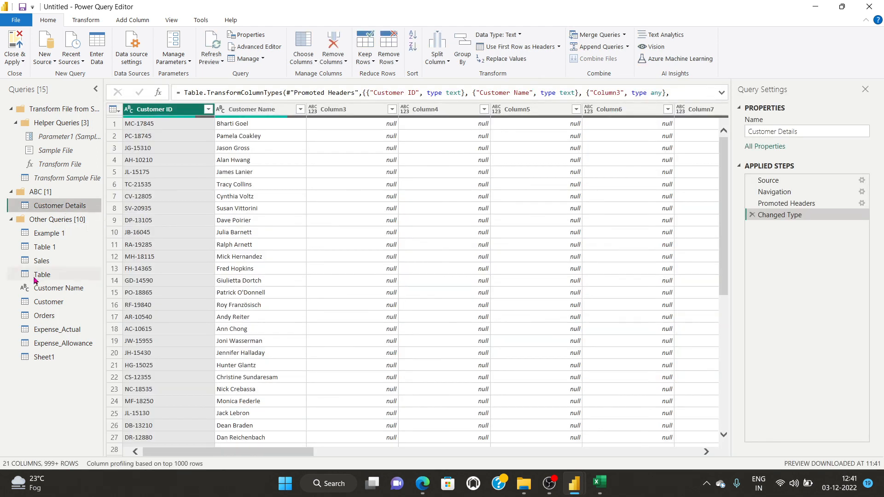
click(37, 261)
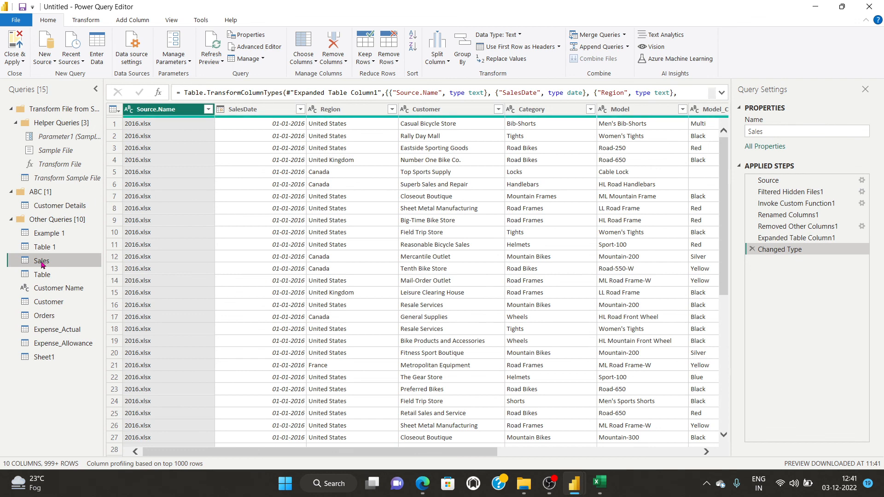
right_click(41, 264)
mouse_move(83, 376)
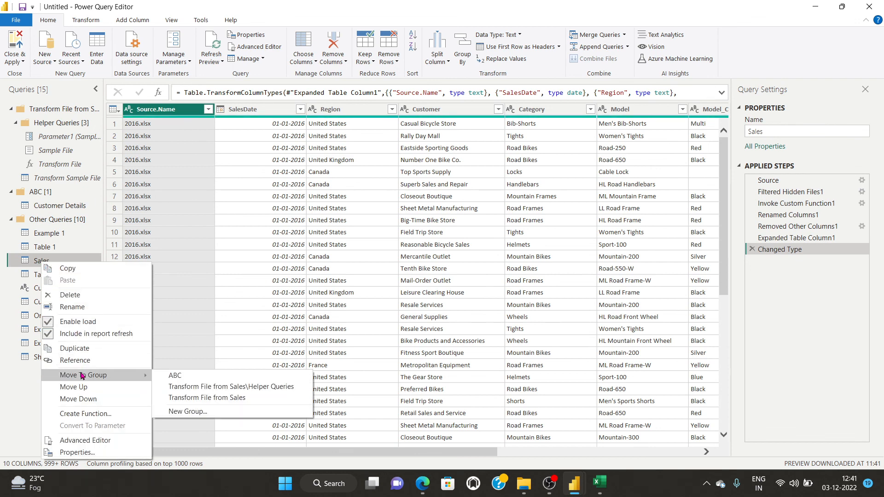
click(175, 377)
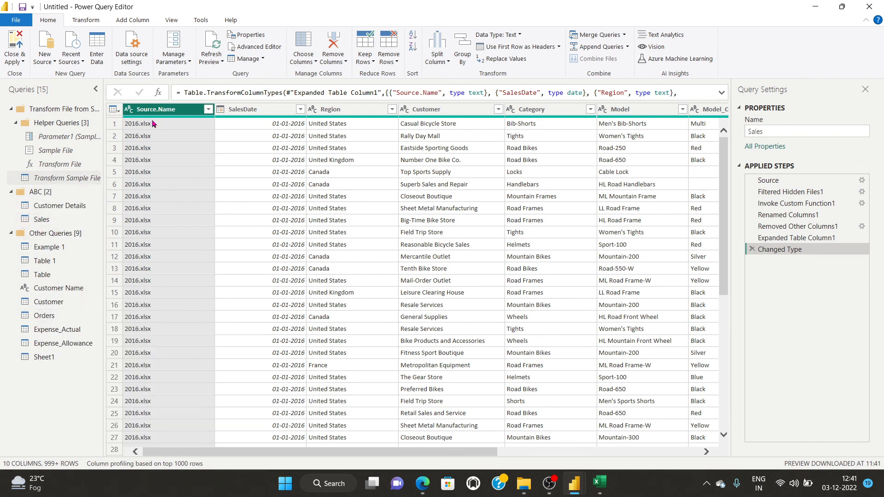
click(244, 61)
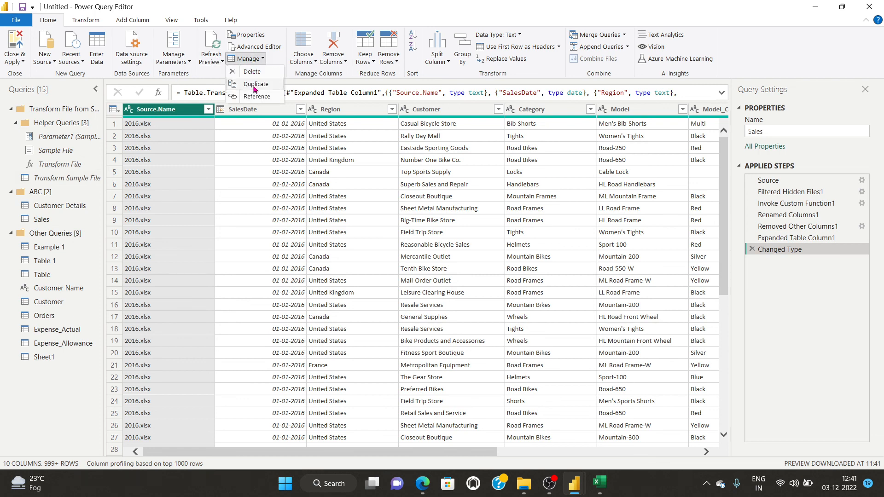
Create Expense_Allowance (2) as a reference query of Expense_Allowance.
click(40, 341)
click(50, 348)
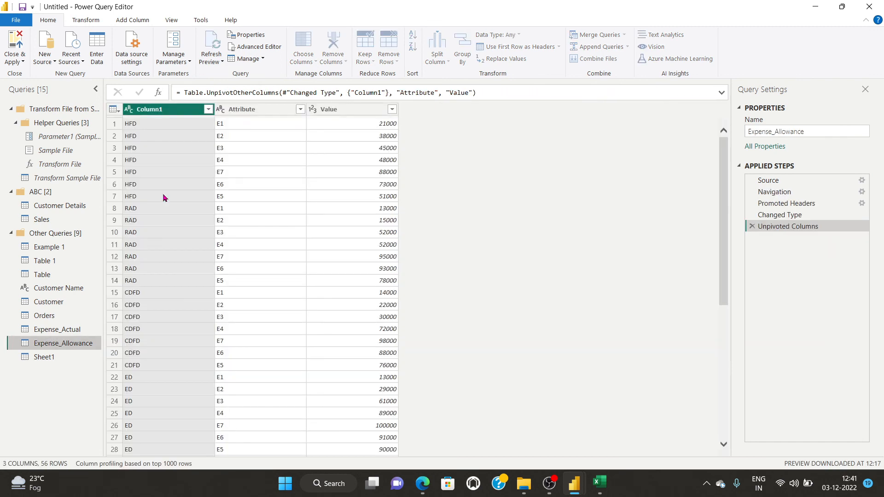
click(251, 59)
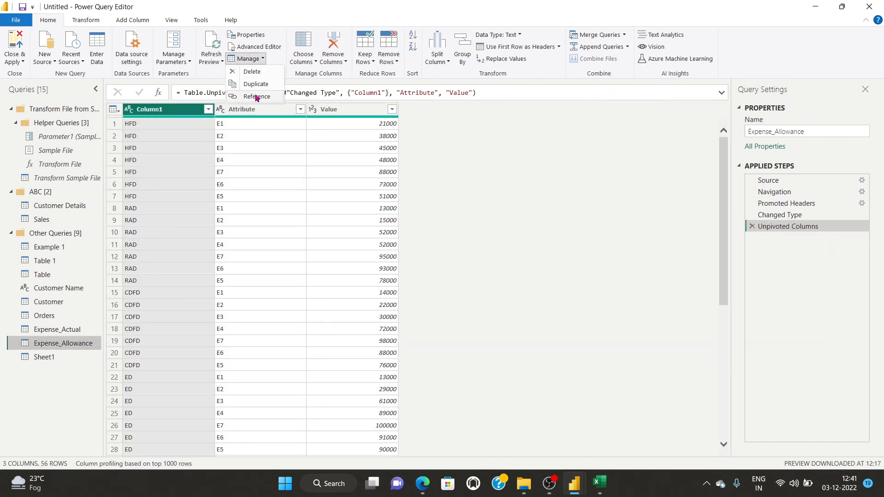
click(256, 95)
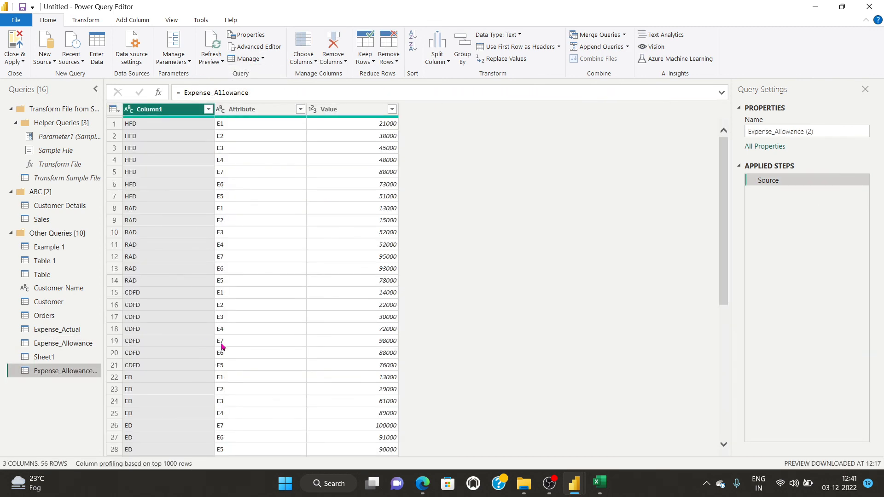
scroll(221, 346, down, 3)
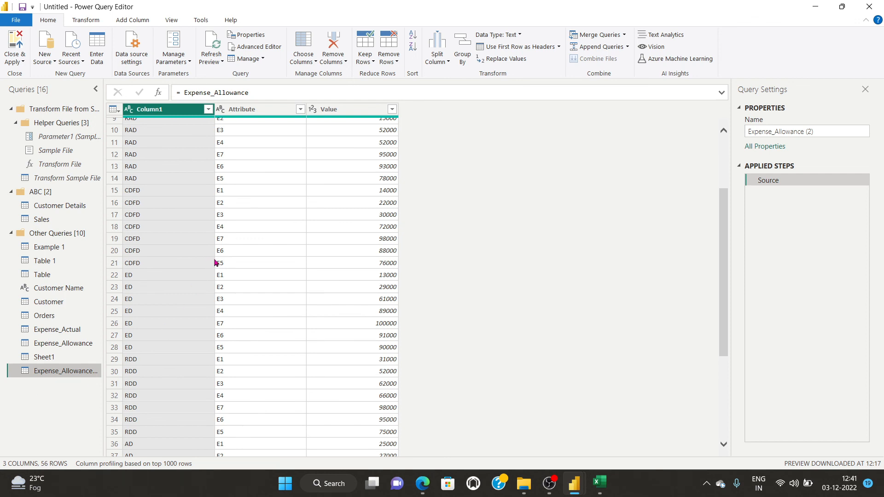
scroll(217, 286, up, 3)
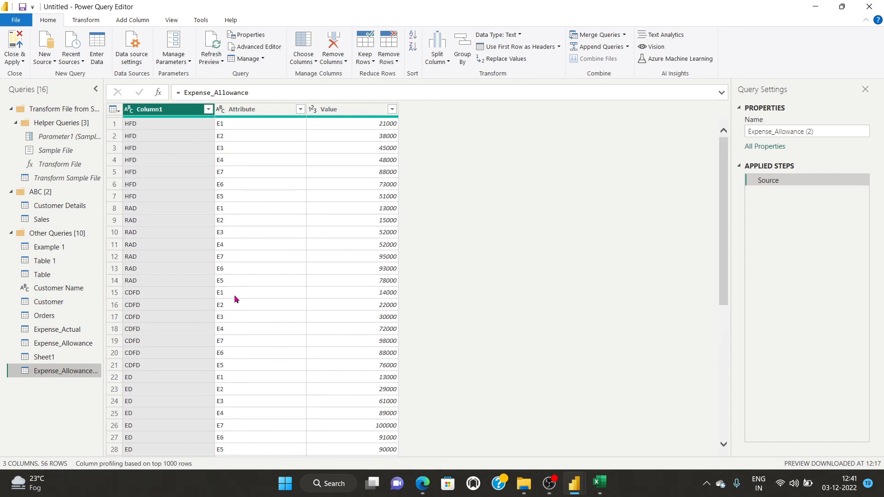
scroll(235, 299, down, 9)
scroll(235, 299, up, 9)
Select the Example 1 query, then switch over to OBS Studio.
click(251, 60)
click(584, 229)
click(43, 249)
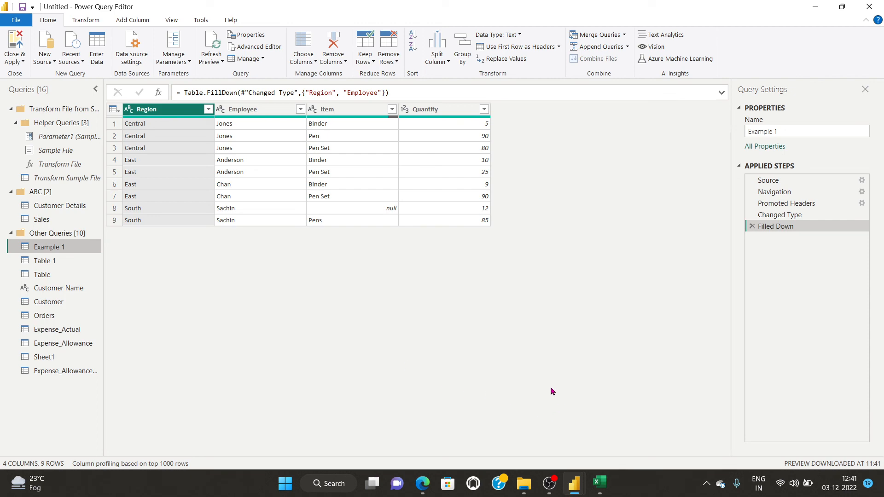
click(549, 483)
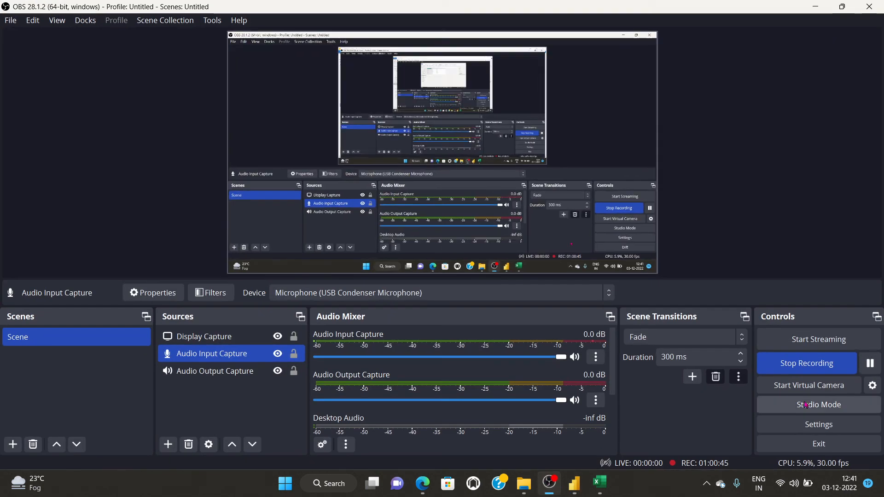